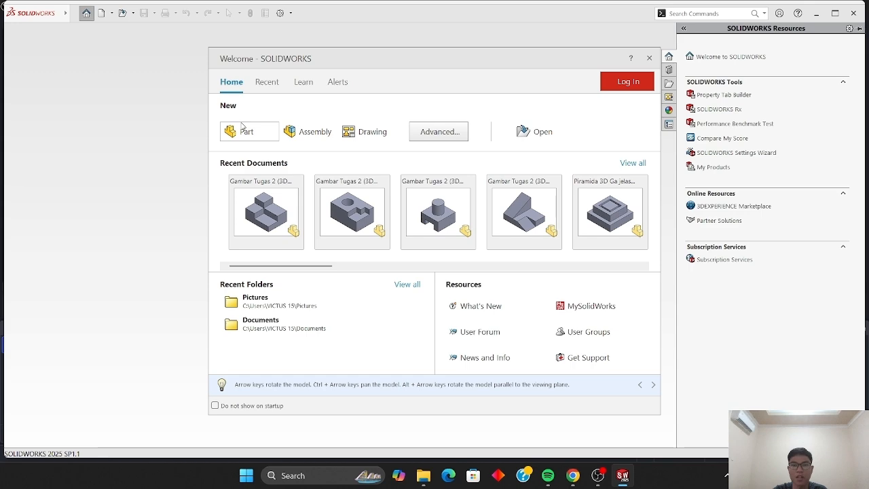
- Switch to Chrome and review the exercise drawings on both pages of the Tugas 2 PDF
click(572, 483)
scroll(454, 234, down, 3)
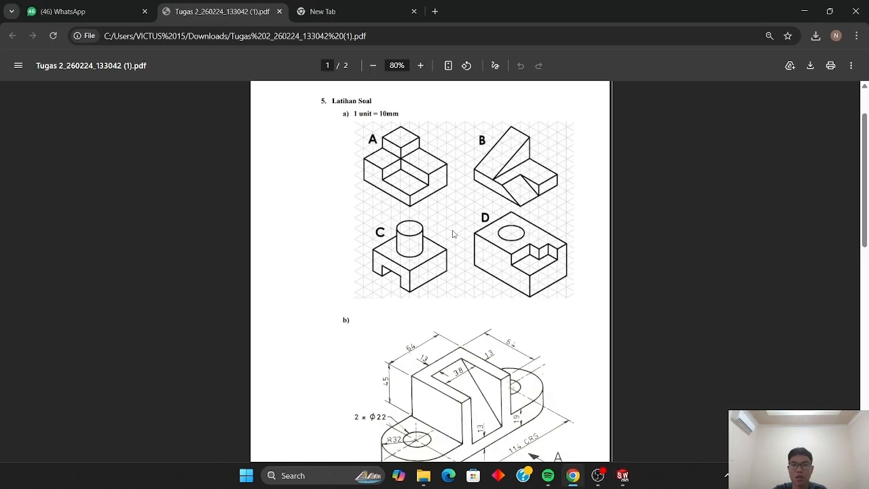
scroll(454, 234, up, 3)
scroll(454, 234, up, 1)
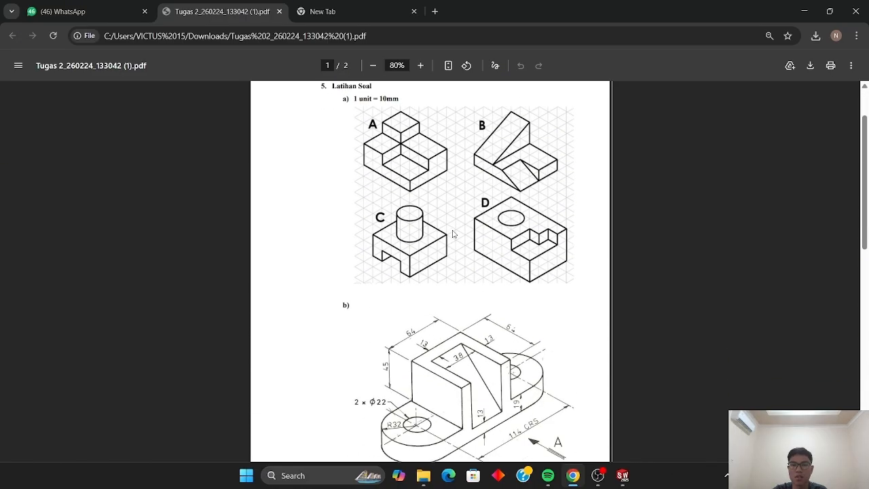
scroll(453, 234, down, 10)
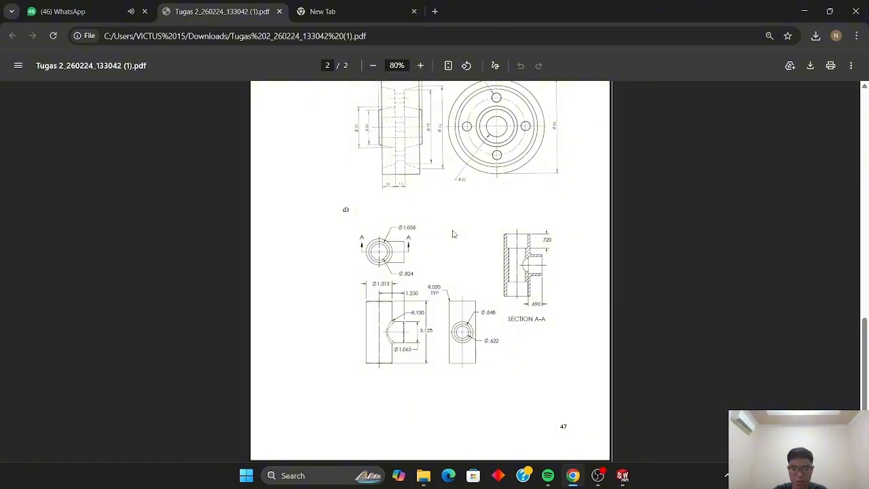
scroll(454, 234, up, 10)
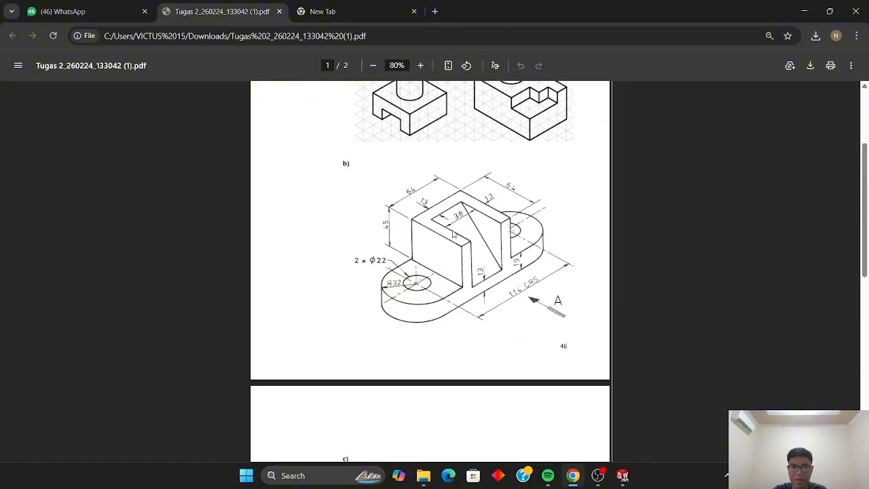
- Switch to SOLIDWORKS and create a new part, then recheck the isometric exercise drawings in the PDF
click(623, 475)
click(245, 133)
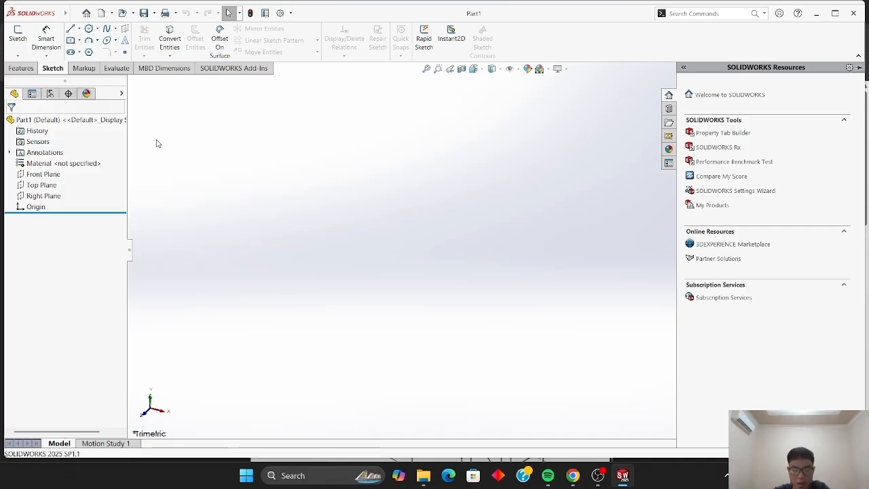
mouse_move(573, 475)
click(565, 422)
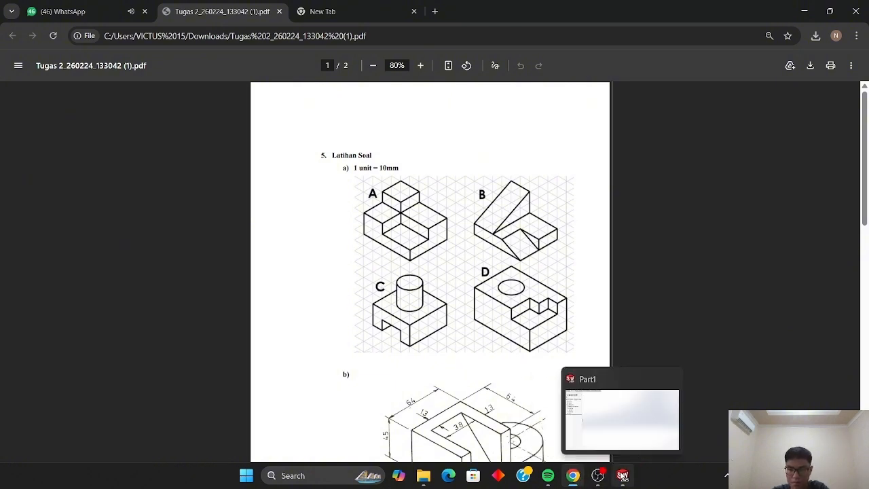
click(623, 475)
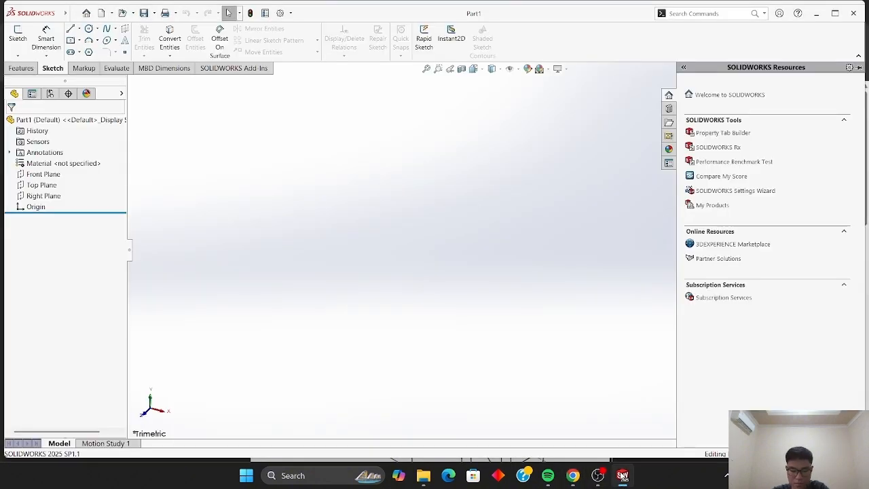
- Sketch a center rectangle about 101 by 55 mm on the Front Plane, centred on the origin
click(17, 35)
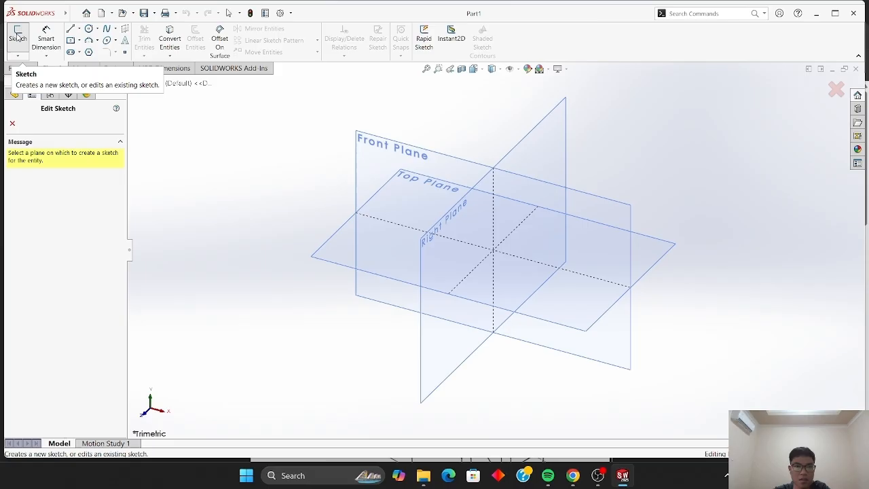
click(383, 171)
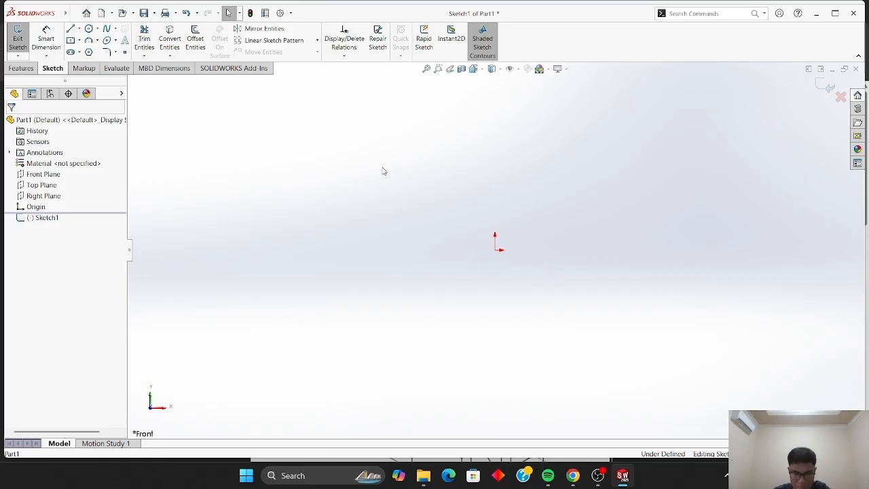
click(79, 41)
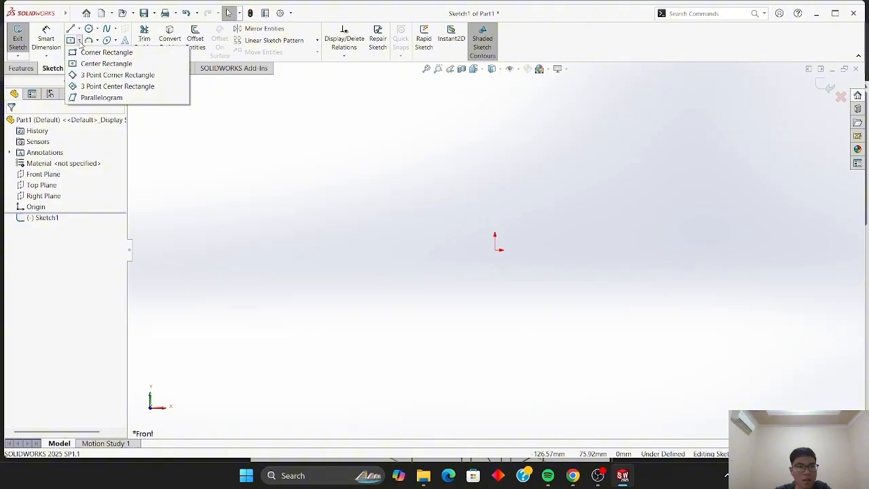
click(94, 64)
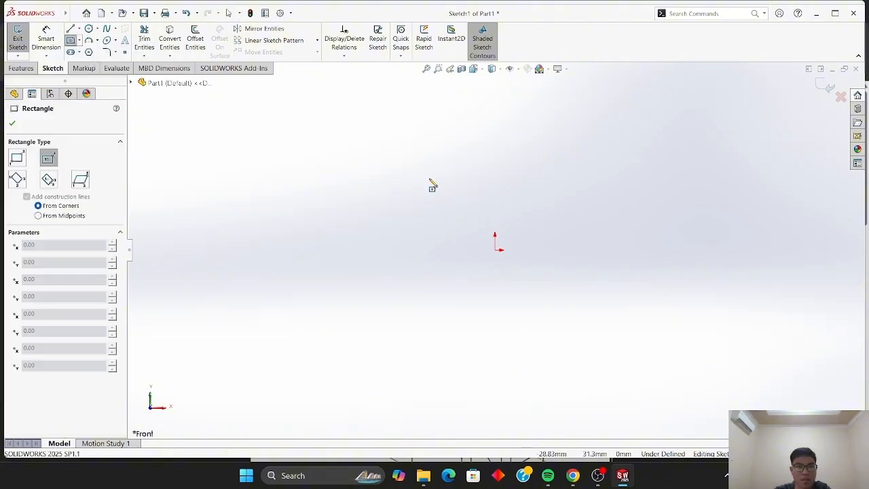
click(495, 250)
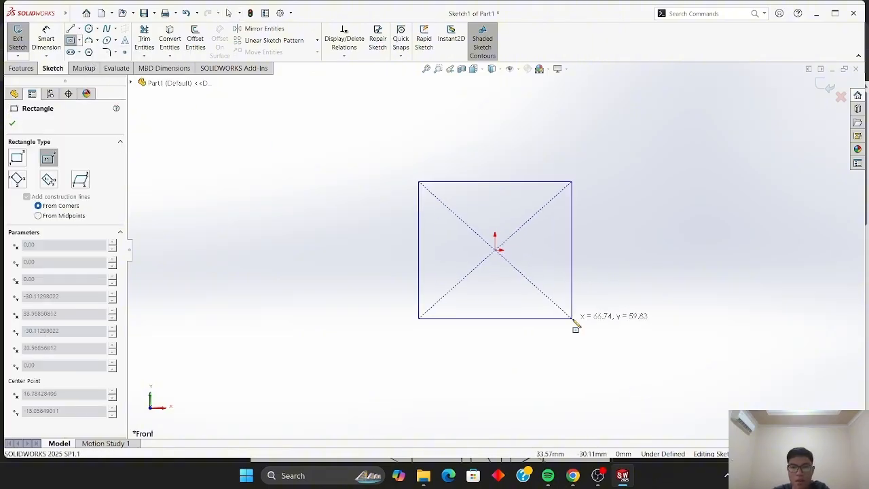
click(611, 312)
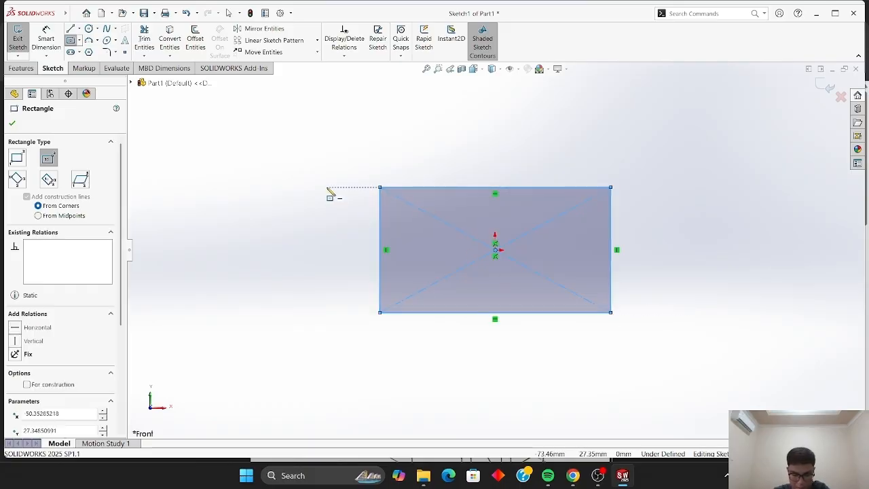
click(12, 123)
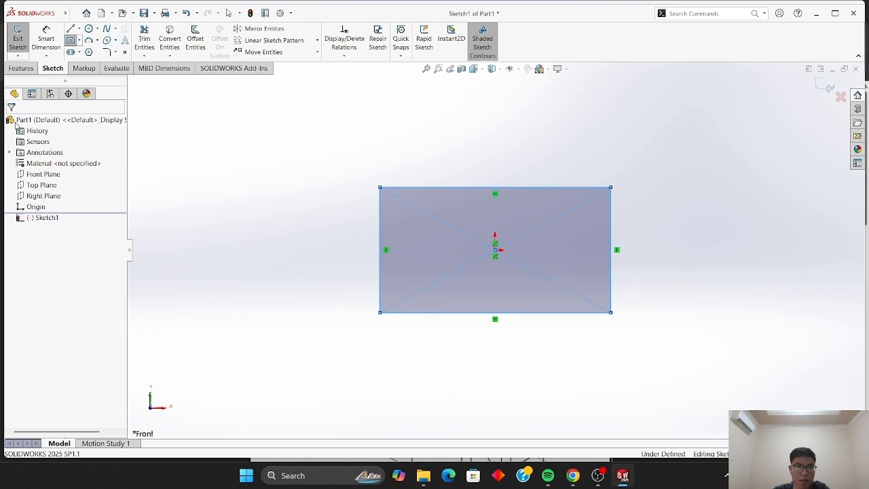
- Dimension the rectangle to a width of 50 mm and a height of 40 mm
click(45, 42)
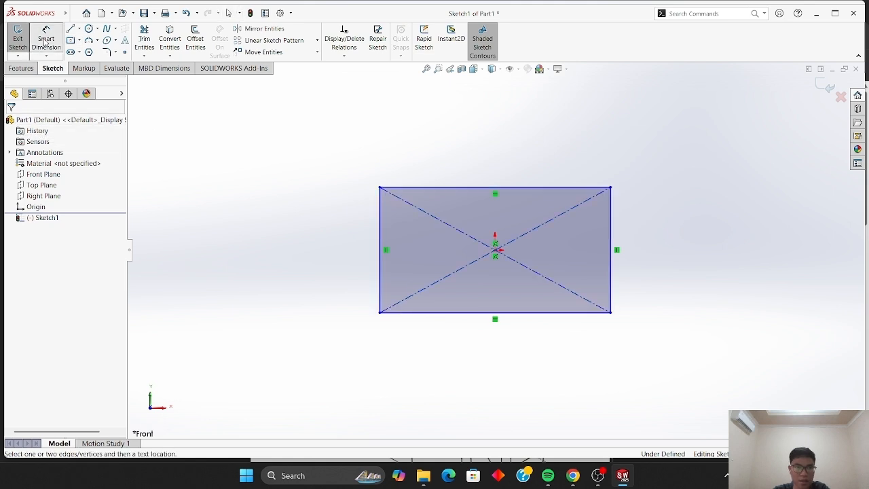
click(449, 313)
click(488, 346)
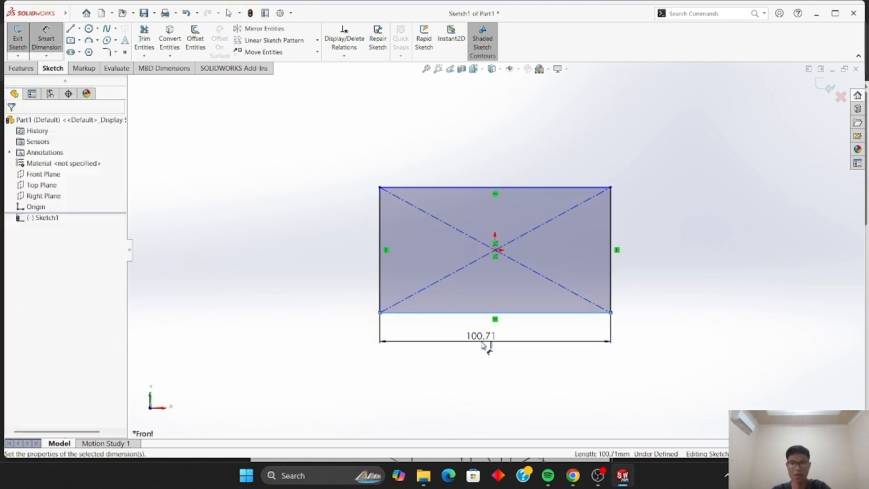
text(50)
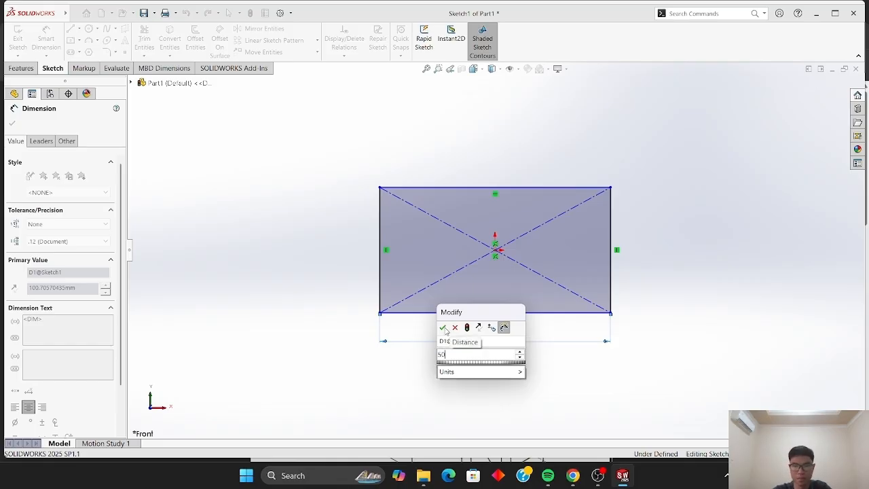
click(442, 327)
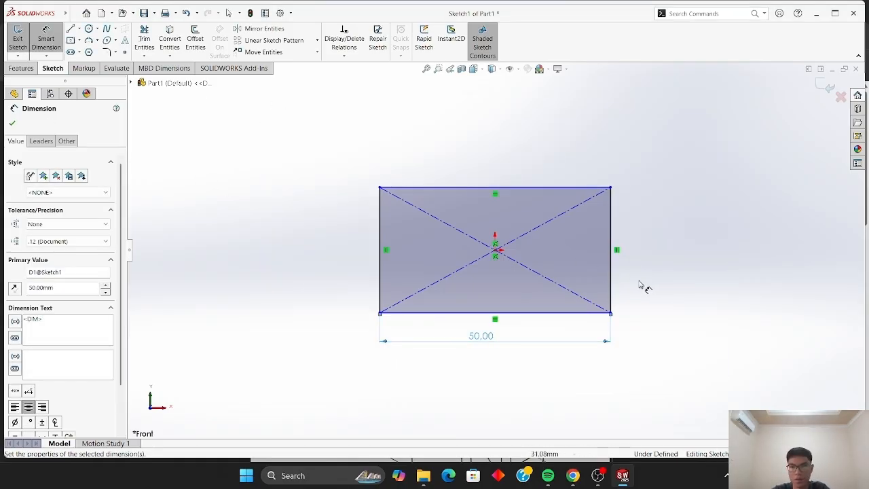
click(612, 275)
click(645, 256)
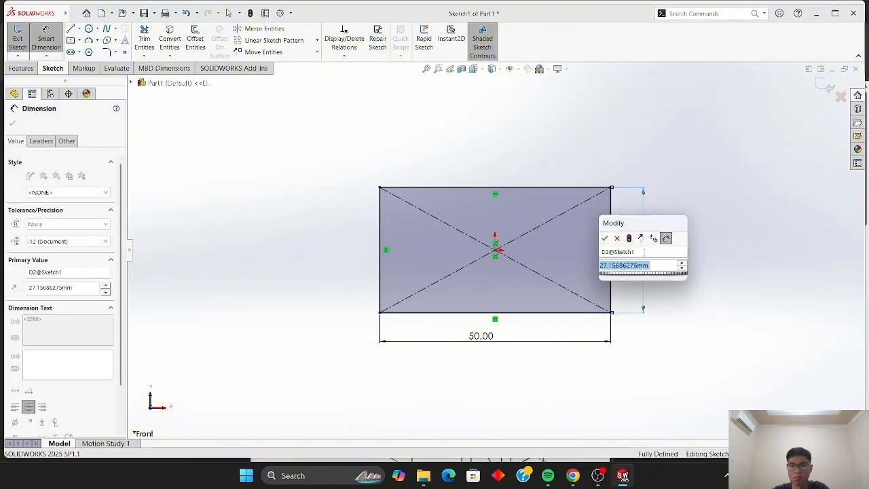
text(40)
key(Return)
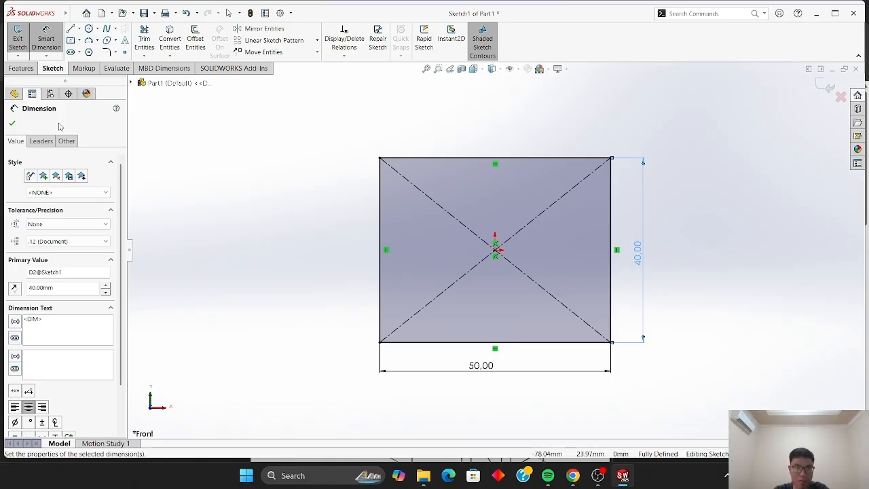
click(12, 123)
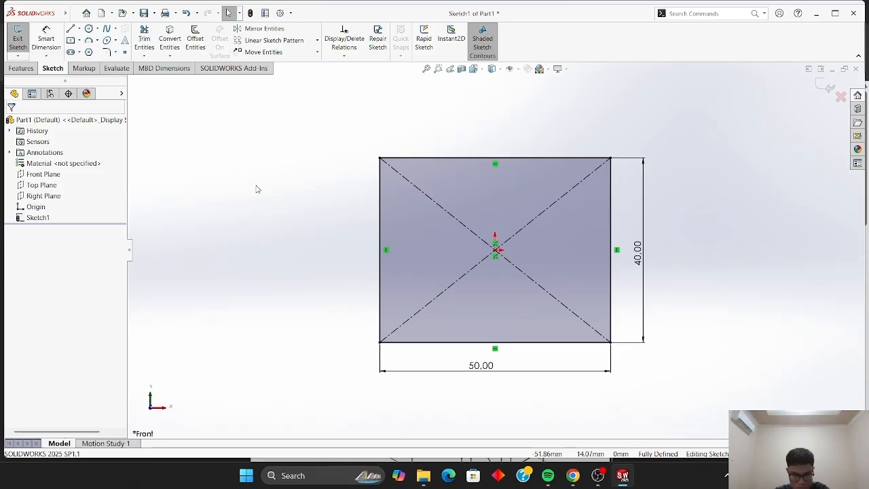
- Extrude the rectangle as a blind boss with a depth of 10 mm
click(19, 70)
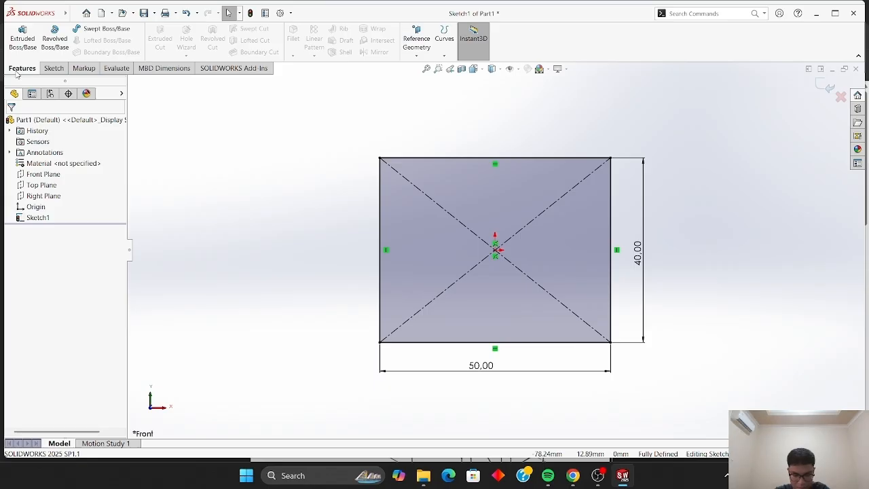
click(25, 49)
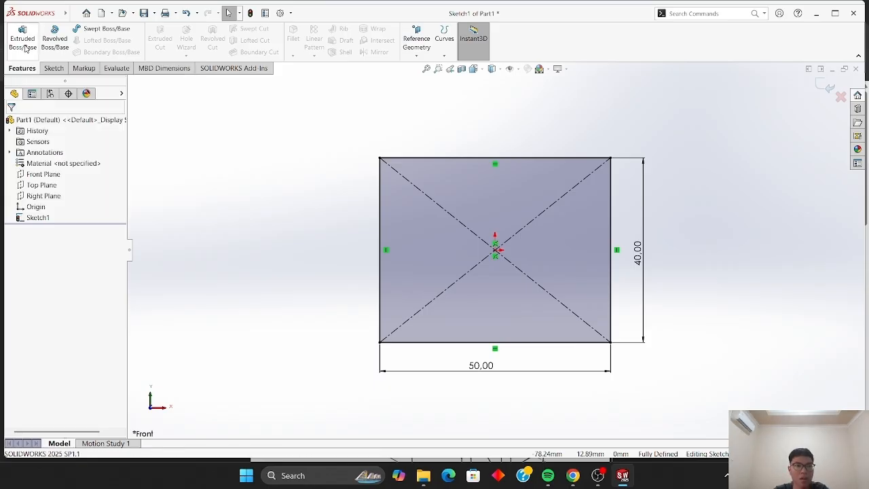
click(23, 40)
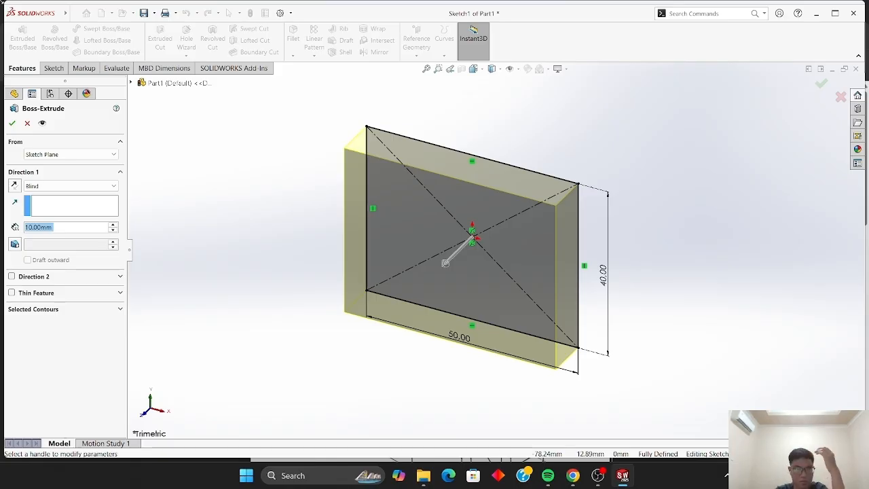
click(12, 124)
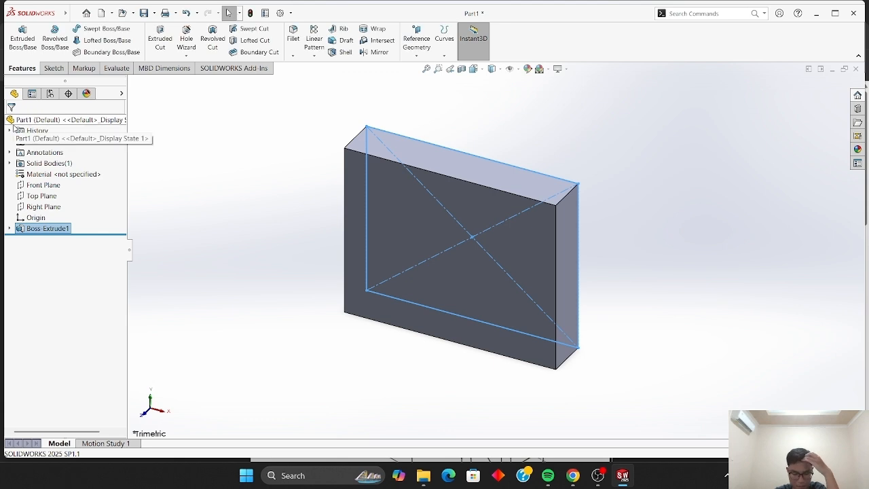
click(196, 184)
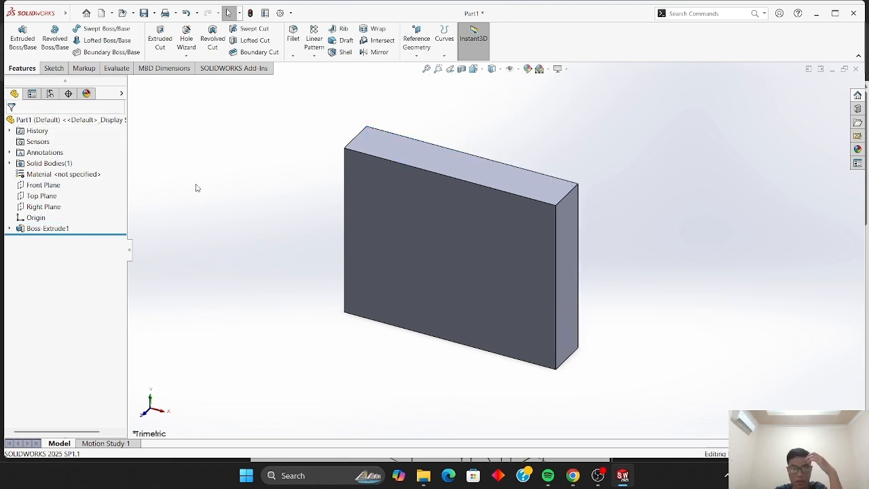
- Start a new sketch on the large front face of the extruded block
key(Down)
key(Right)
key(Right)
key(Right)
key(Right)
key(Right)
key(Up)
key(Up)
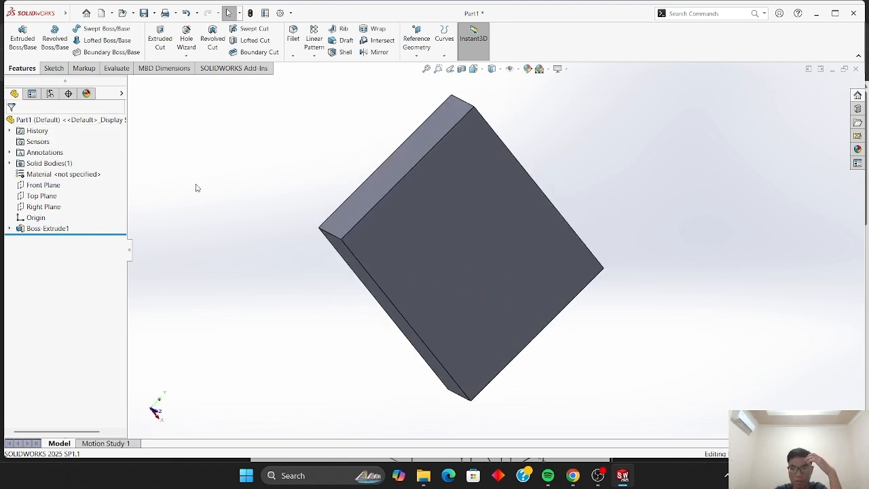
key(Down)
key(Down)
key(Down)
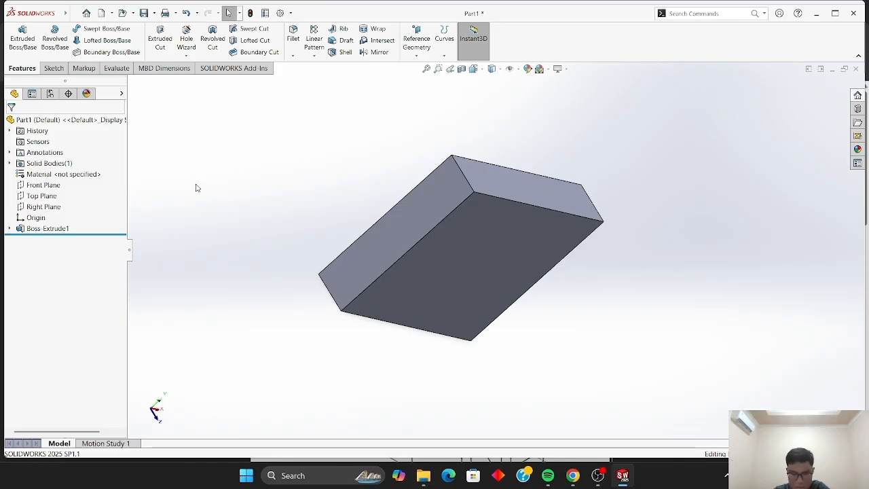
key(Up)
key(Up)
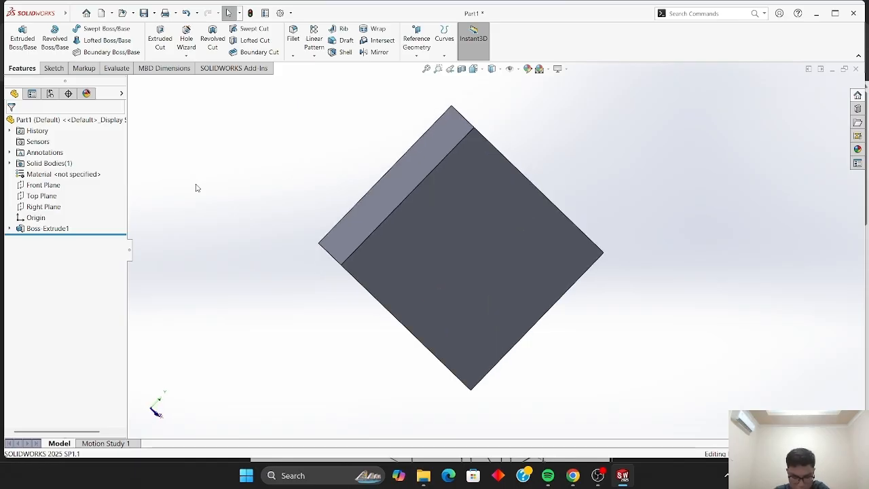
click(478, 236)
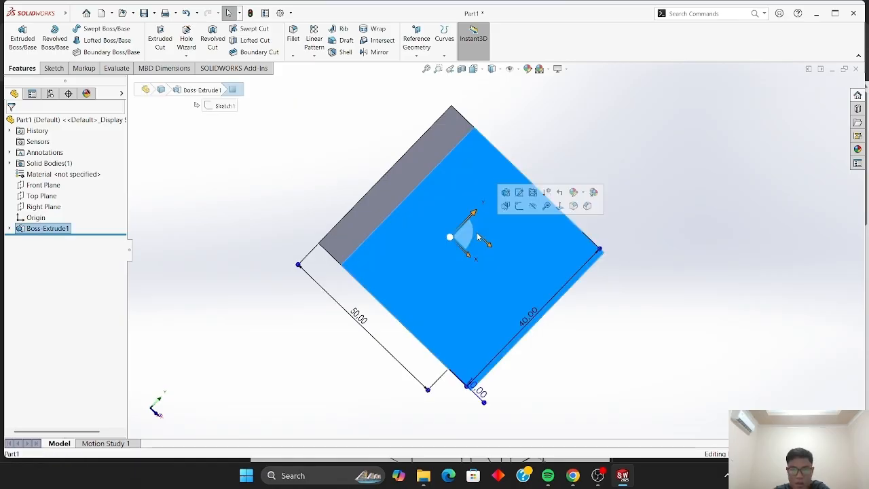
click(520, 207)
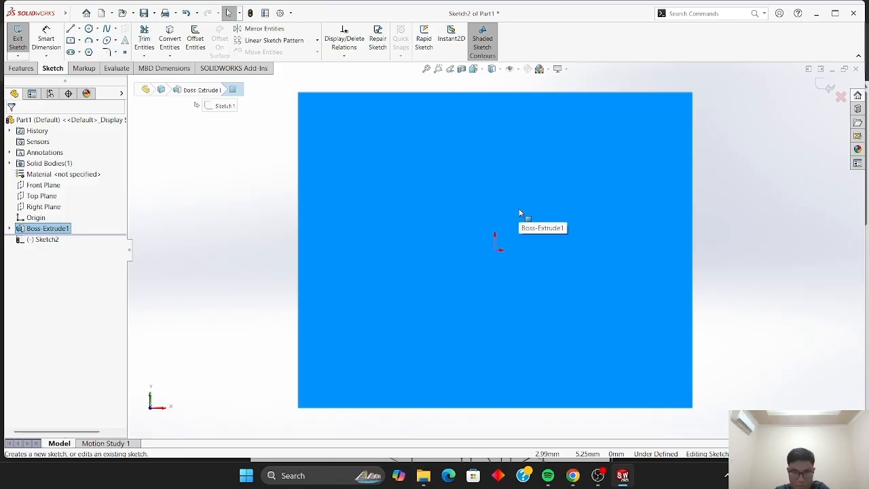
click(248, 156)
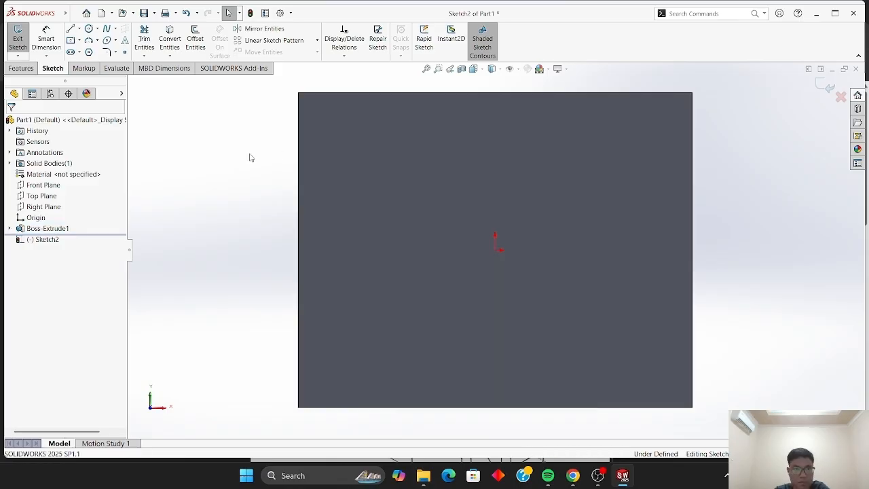
- Sketch a corner rectangle along the front face's left edge, from its upper-left corner down to the bottom edge
click(79, 41)
click(95, 52)
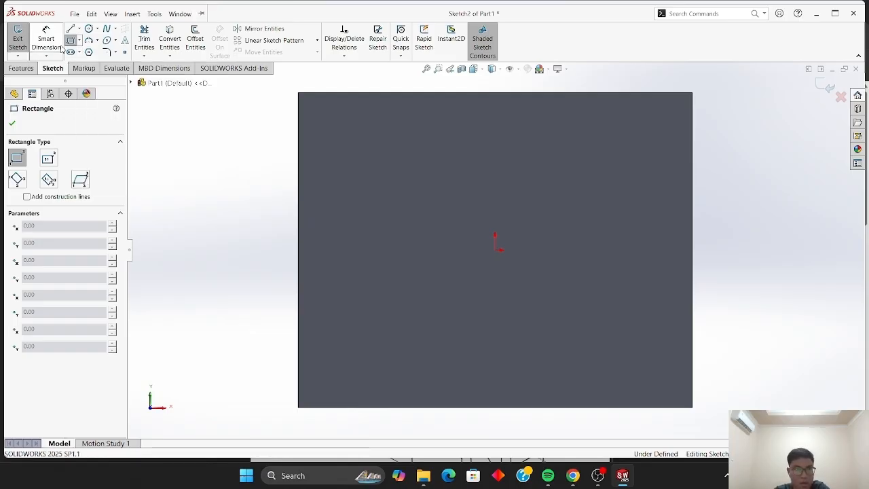
click(299, 94)
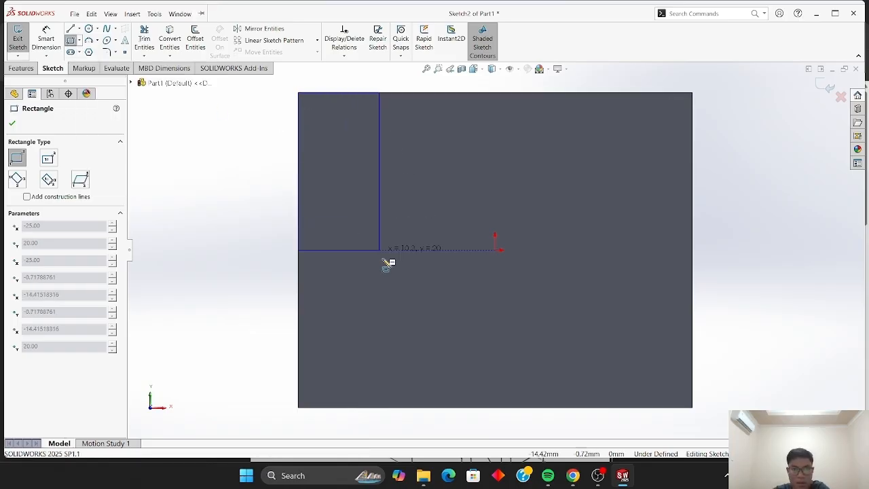
click(418, 408)
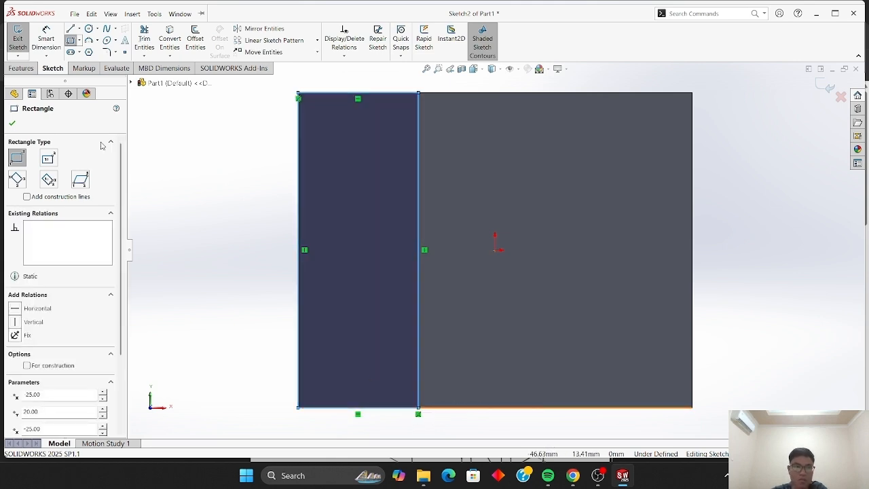
- Dimension the rectangle's width along the block's bottom edge to 20 mm
click(11, 124)
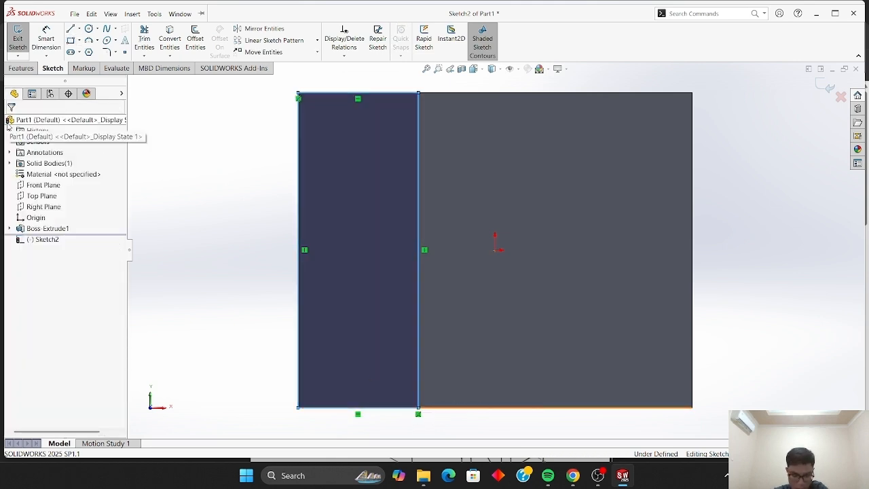
click(46, 41)
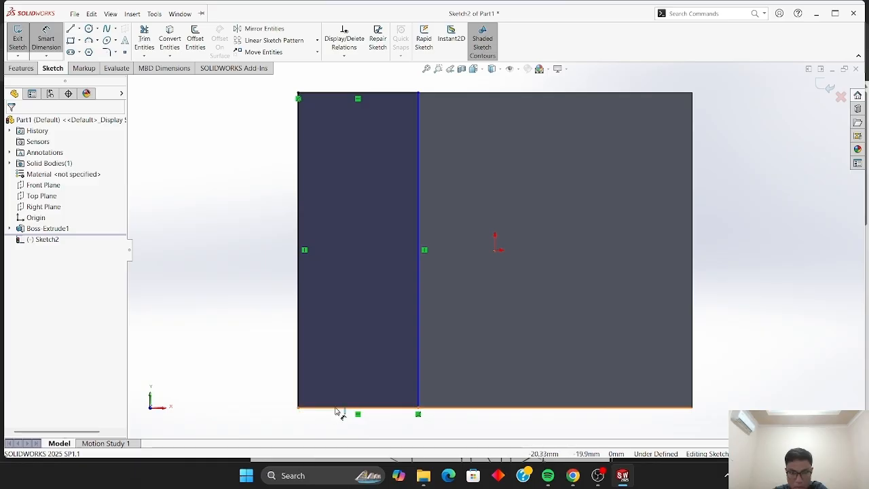
click(298, 408)
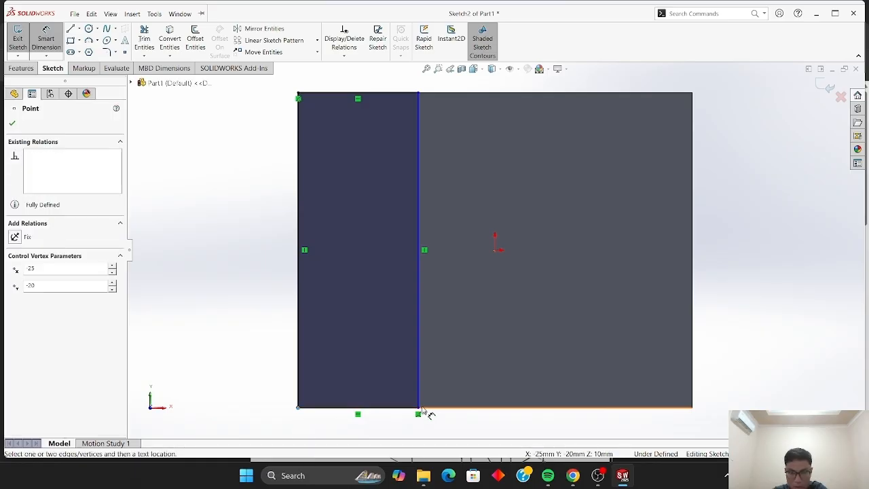
click(419, 408)
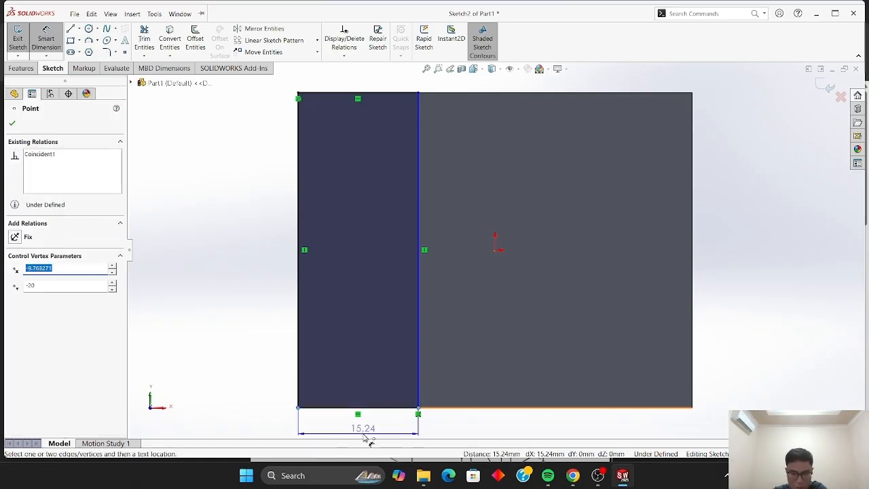
click(359, 440)
text(20)
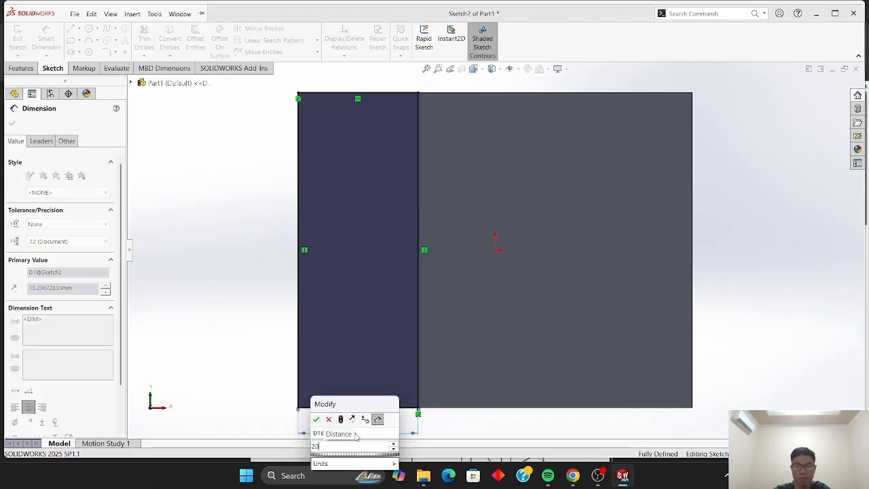
key(Return)
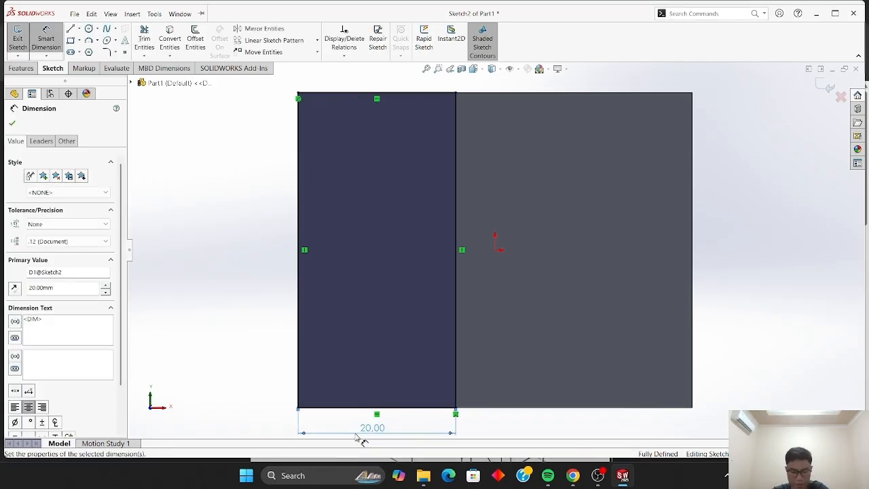
click(12, 124)
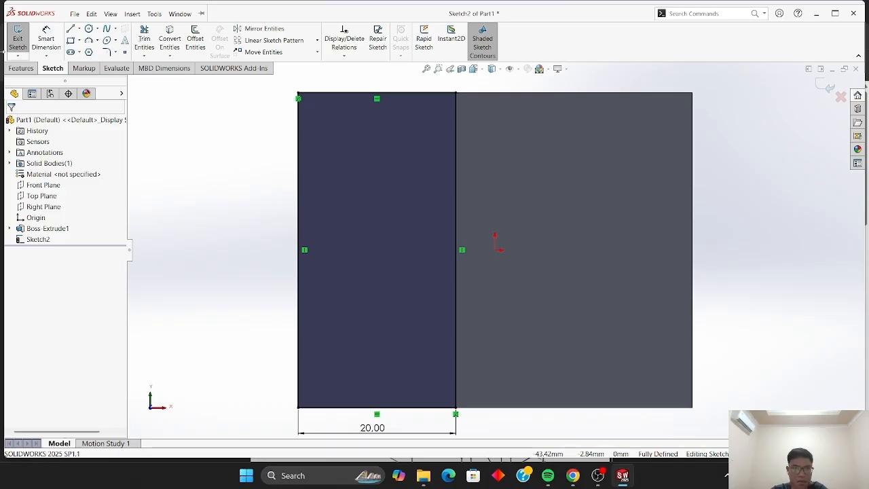
- Extrude the 20 mm wide rectangle as a blind boss with a depth of 10 mm, merged with the block
click(21, 69)
click(23, 51)
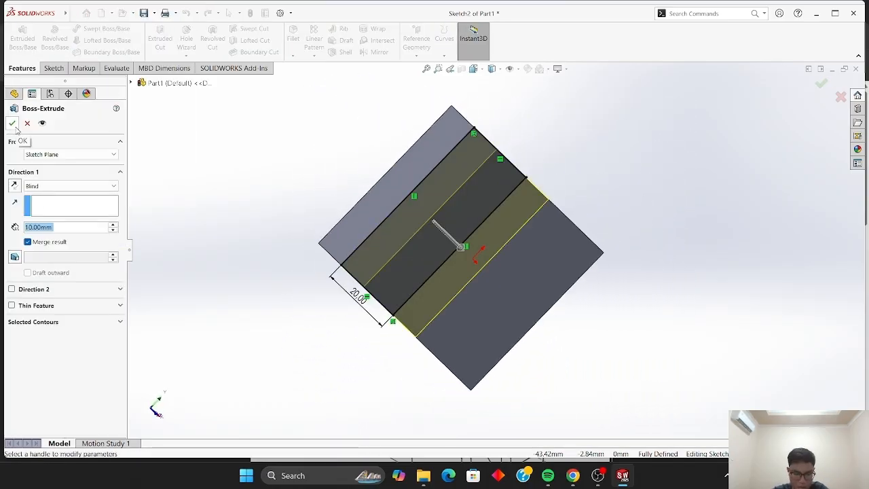
click(13, 124)
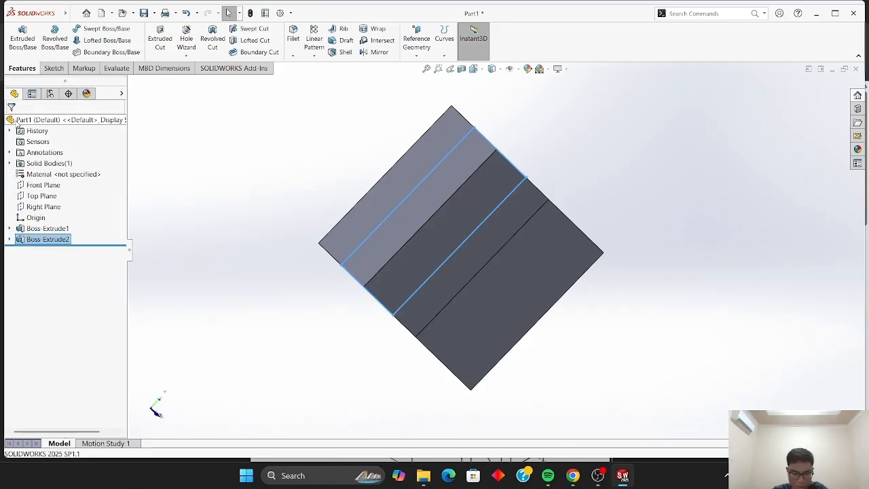
click(181, 284)
- Start a new sketch on the lower face of the base block beside the raised boss
key(Up)
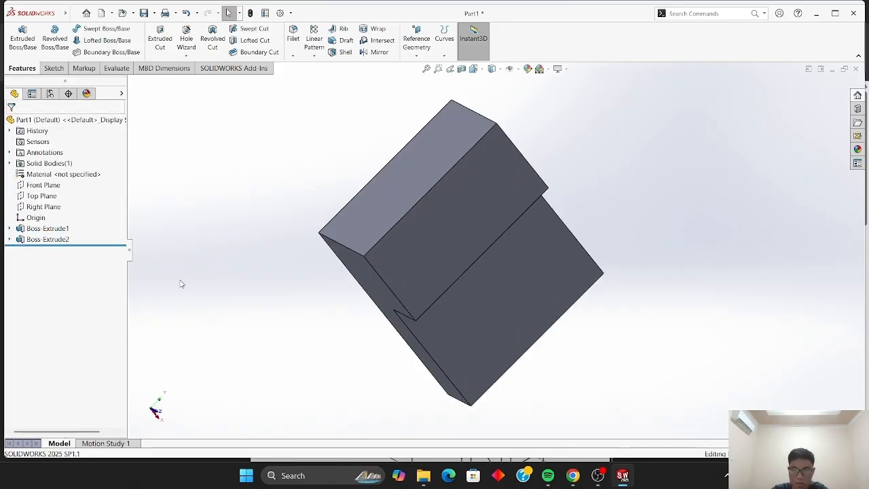
key(Up)
key(Up)
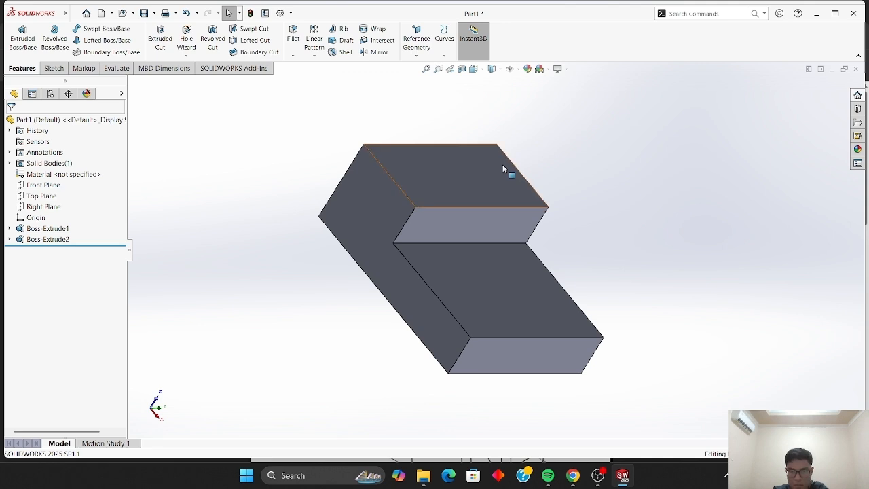
click(487, 282)
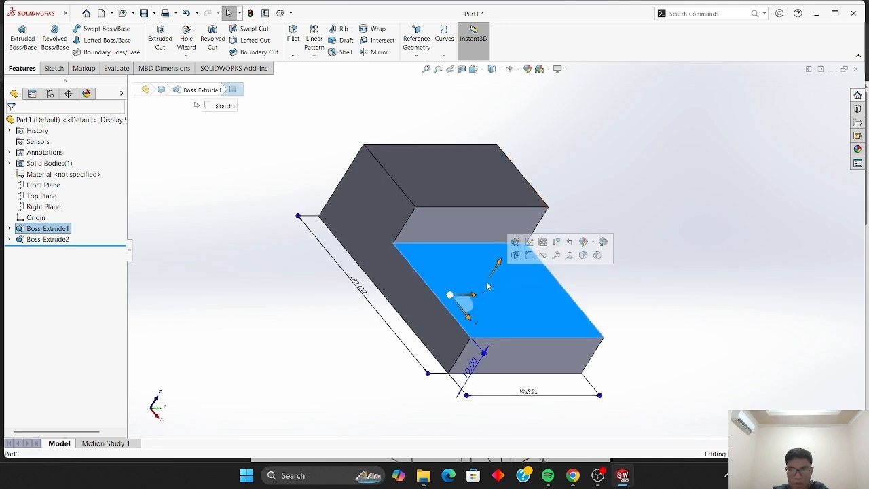
click(530, 257)
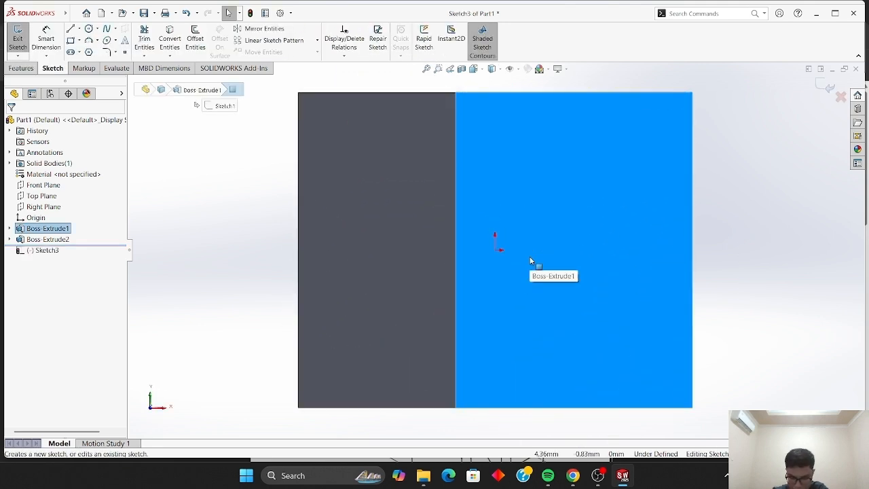
click(135, 178)
click(72, 42)
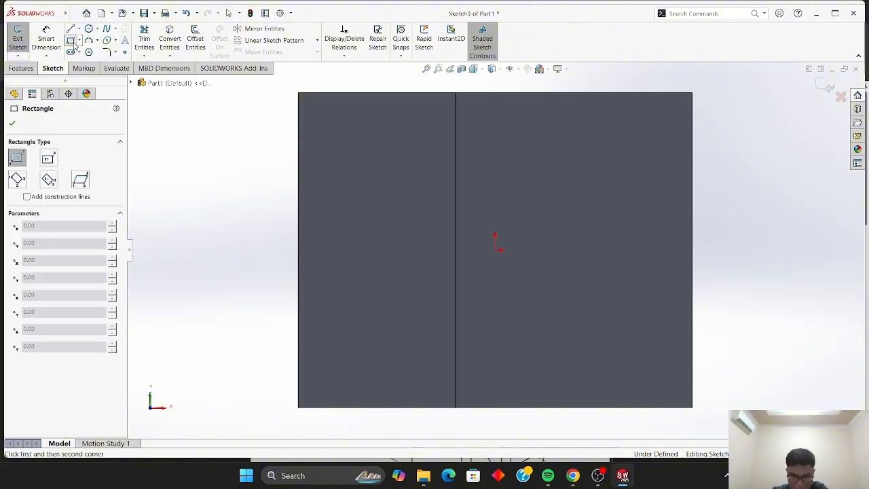
click(456, 94)
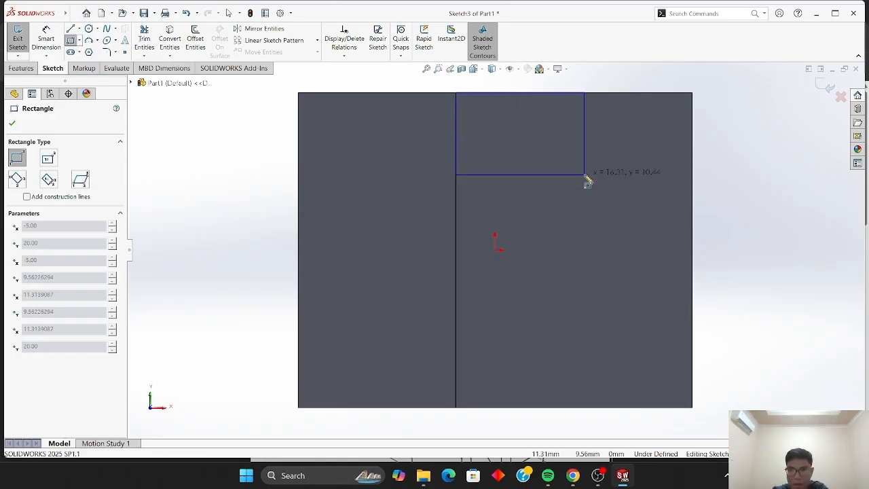
key(Escape)
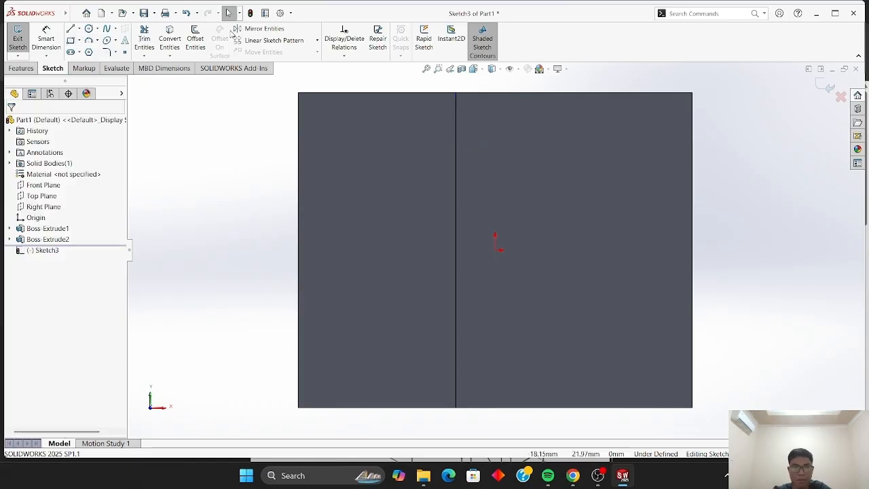
- Sketch a corner rectangle about 13 mm high from the lower face's upper-left corner across to the block's right edge
click(70, 41)
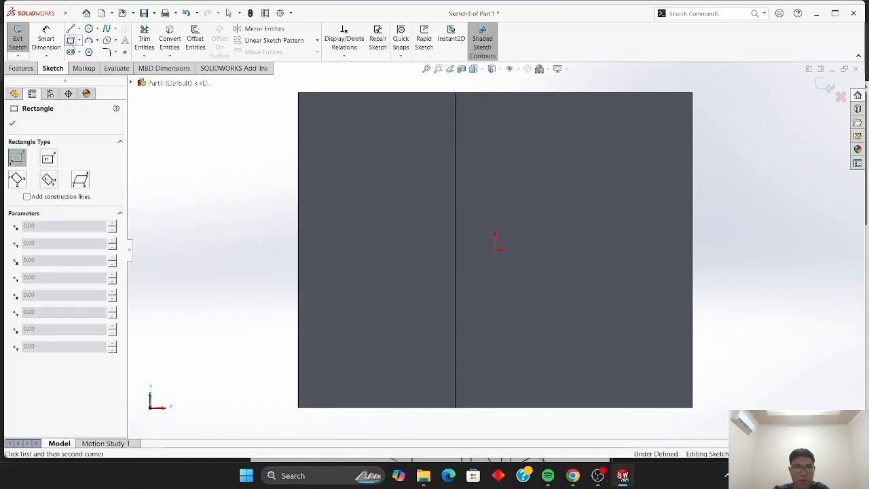
click(456, 94)
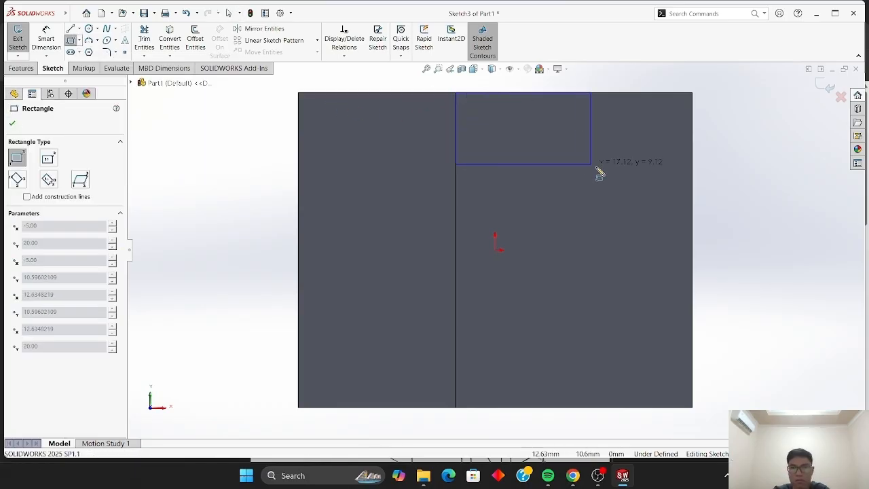
click(693, 196)
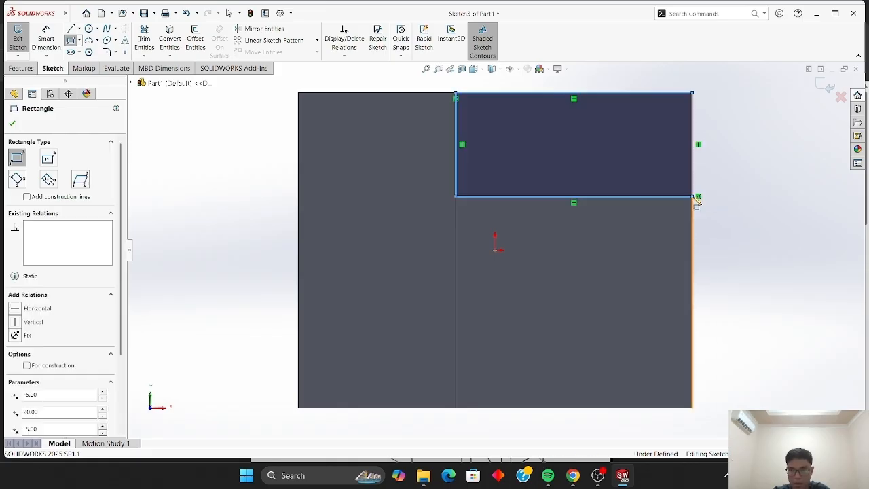
click(11, 123)
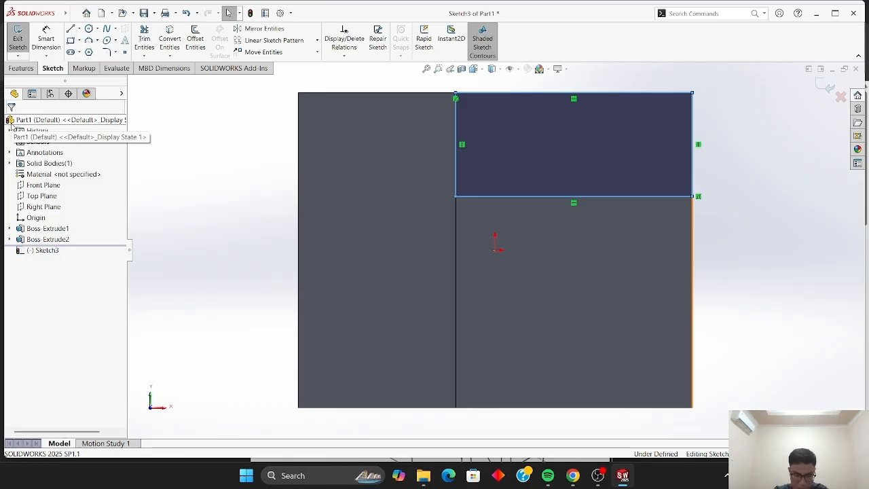
- Dimension the new rectangle's height along the block's right edge to 20 mm
click(46, 39)
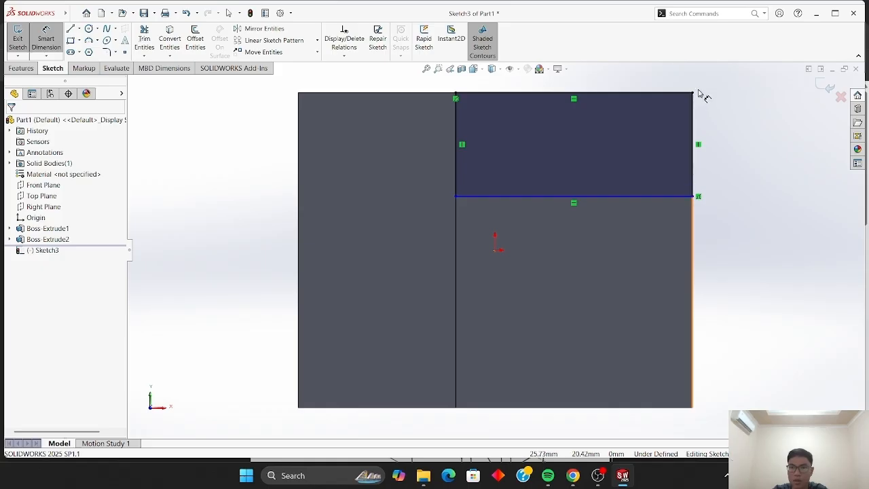
click(693, 93)
click(694, 196)
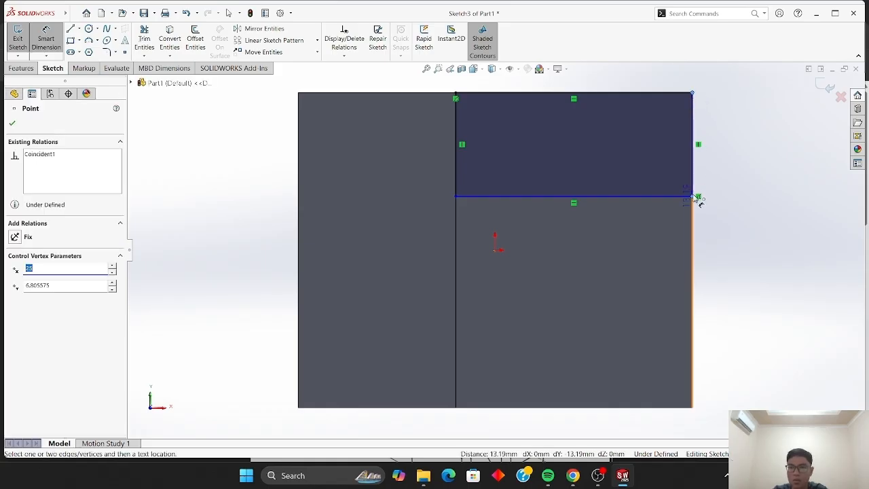
click(745, 154)
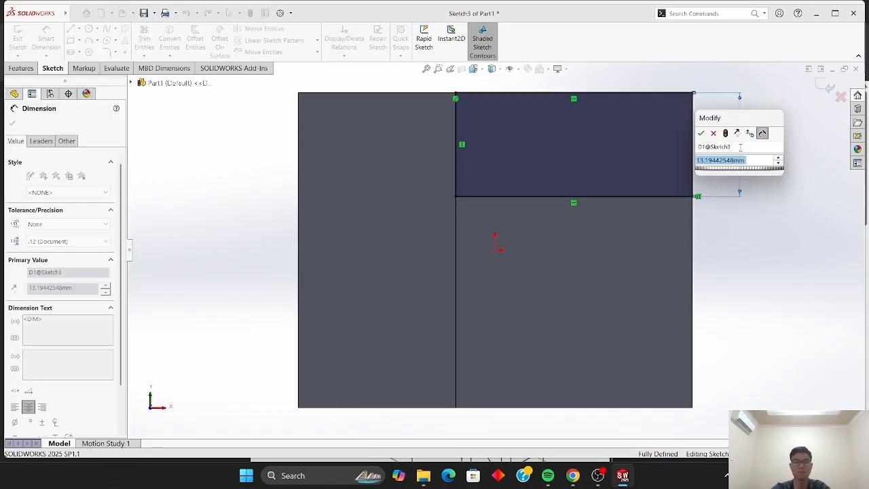
key(Return)
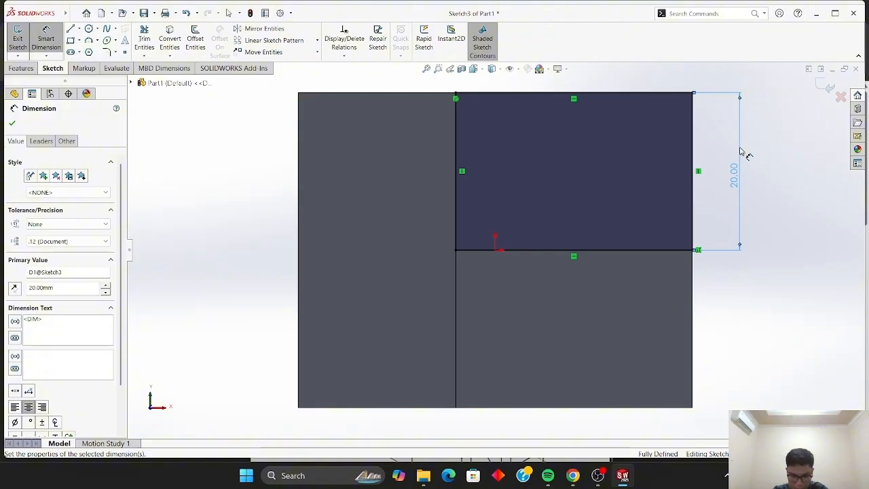
click(12, 123)
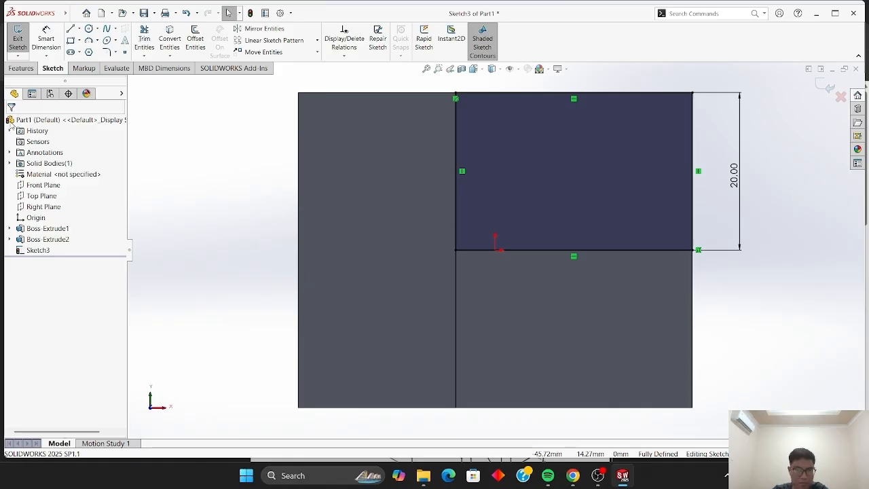
- Extrude the 20 mm high rectangle as a blind boss with a depth of 10 mm, merged with the existing body
click(20, 68)
click(23, 38)
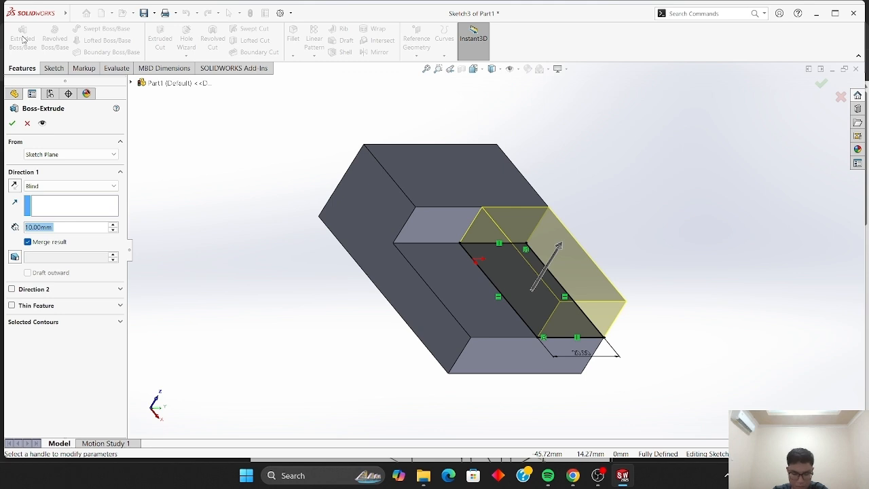
click(12, 123)
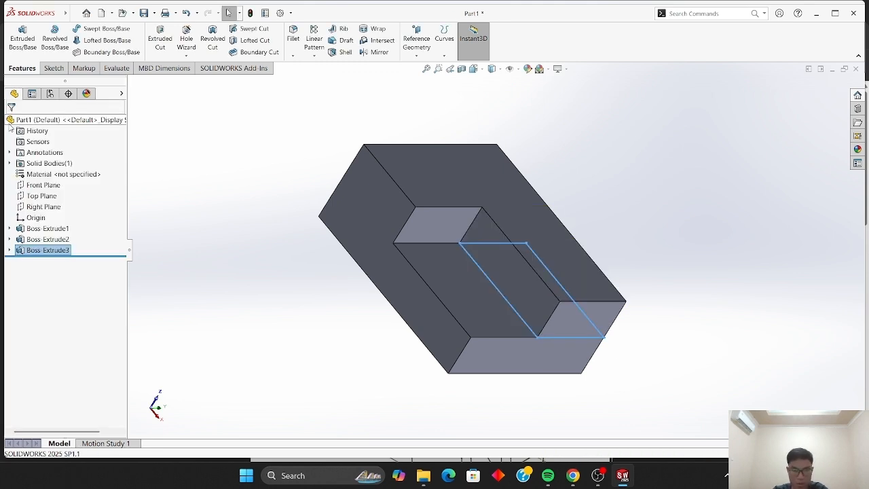
click(141, 168)
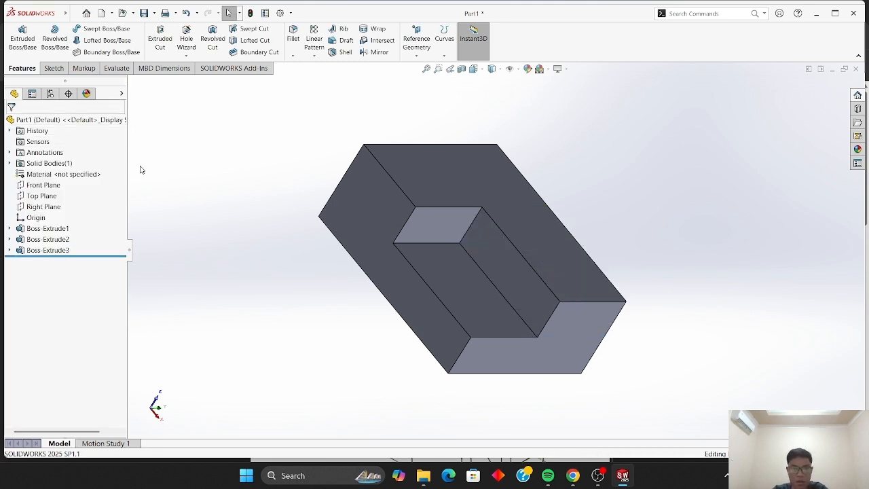
- Start a new sketch on the raised L-shaped face of the part
key(Down)
key(Down)
key(Down)
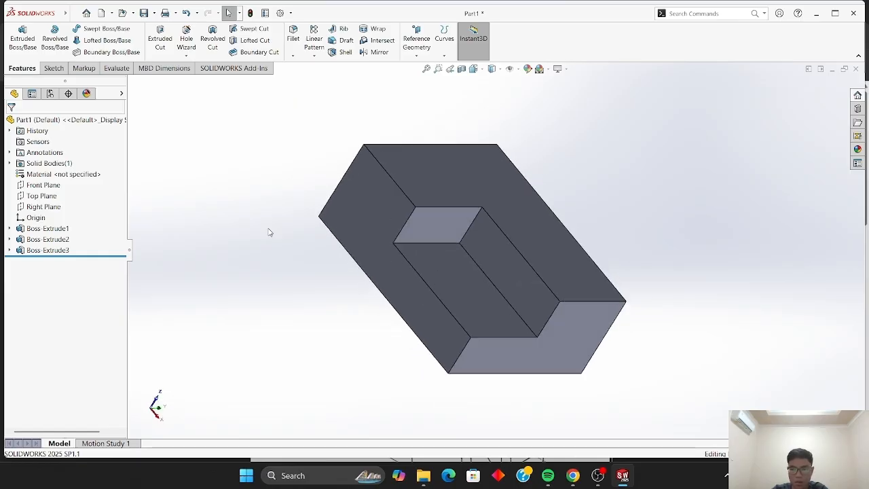
key(Right)
key(Right)
key(Down)
key(Down)
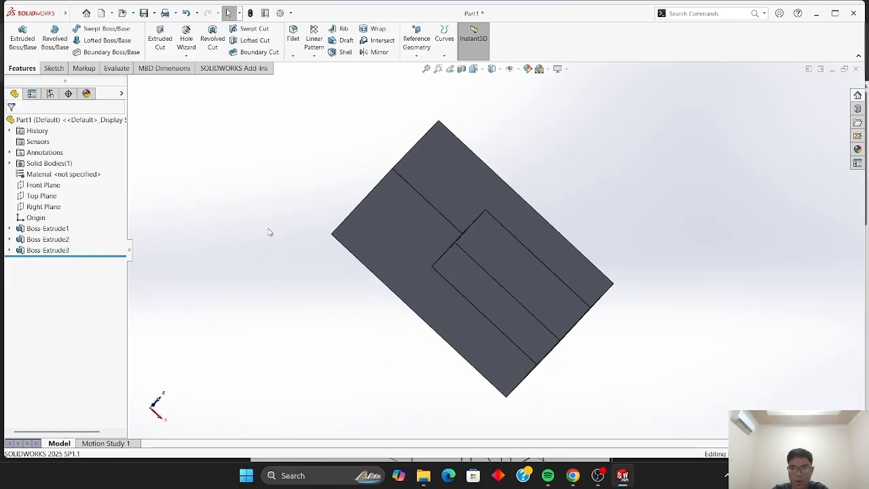
key(Left)
key(Left)
key(Left)
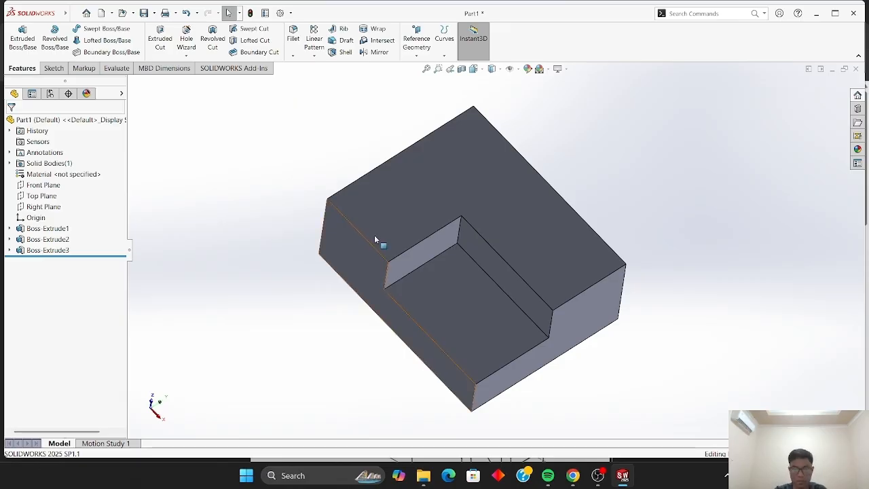
click(415, 189)
click(457, 163)
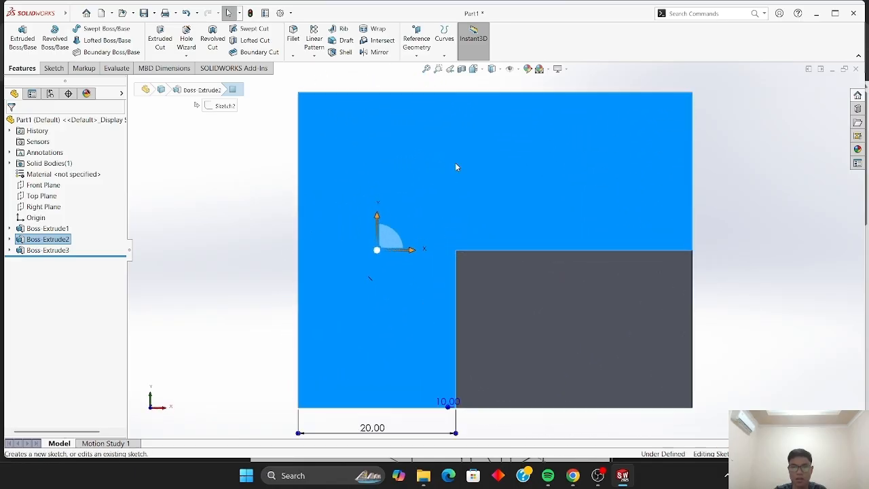
click(184, 194)
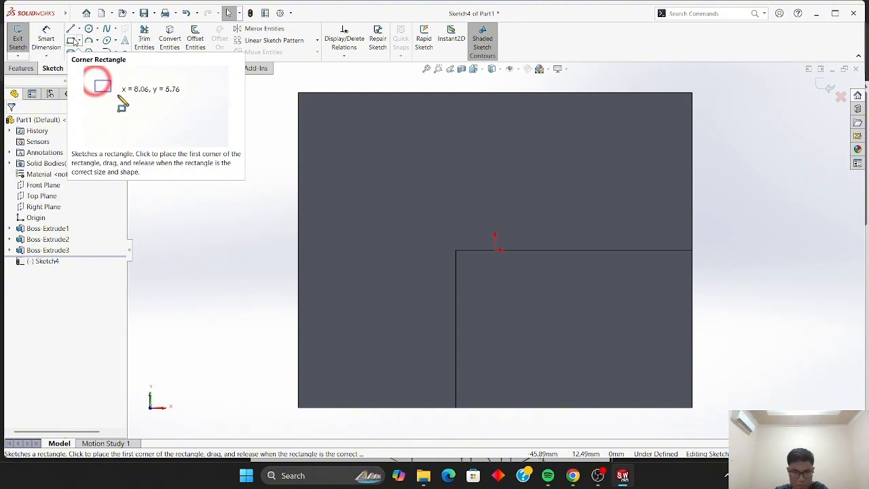
- Sketch a corner rectangle from the block's upper-left corner to the inner corner of the L-shaped face, 20 by 20 mm
click(72, 41)
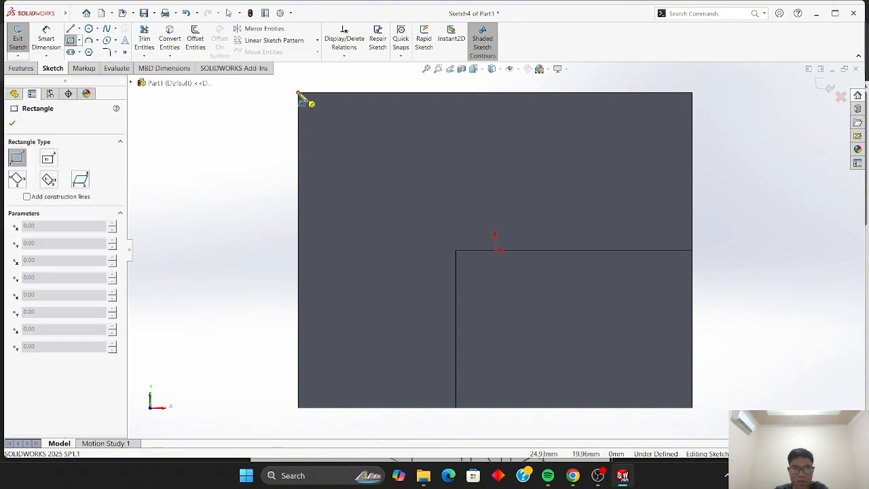
click(300, 95)
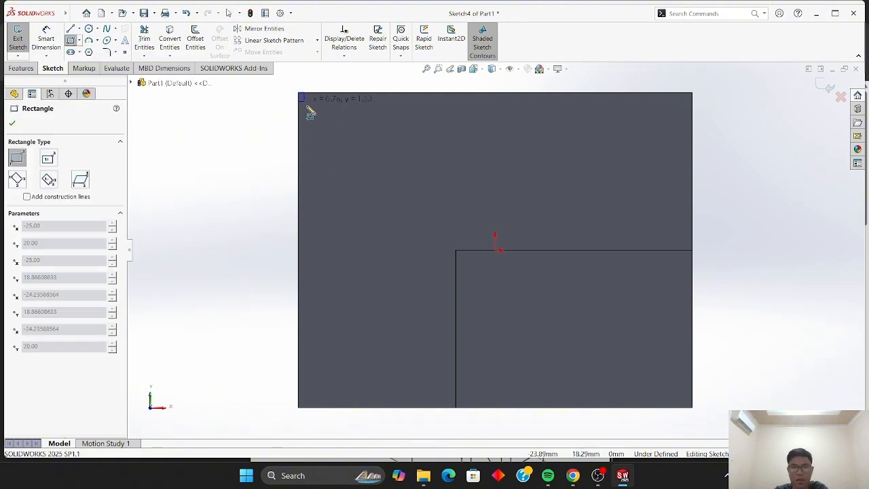
click(456, 250)
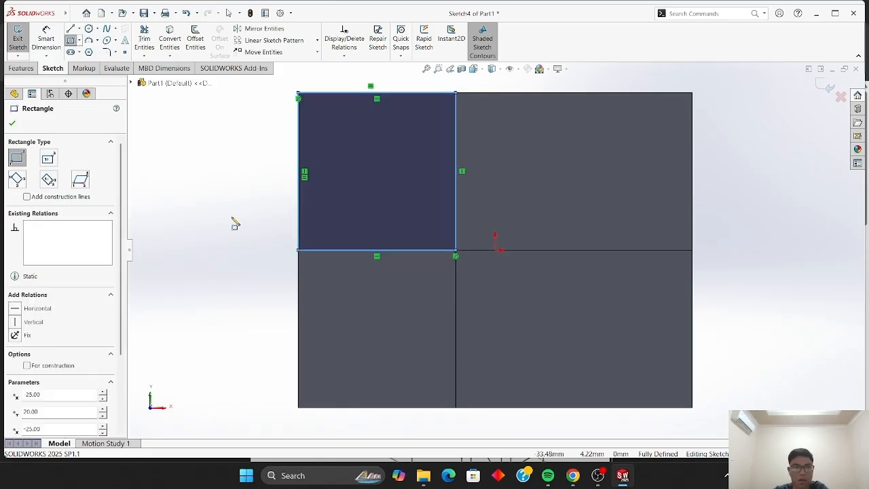
click(11, 125)
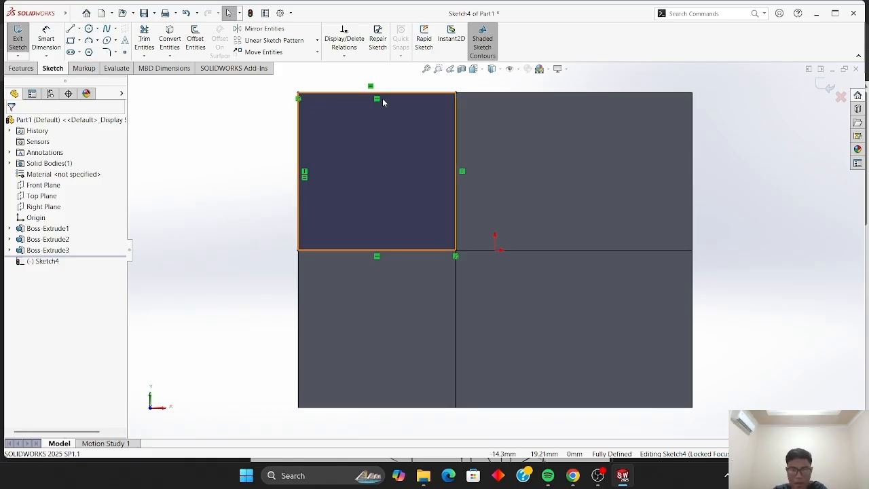
click(456, 153)
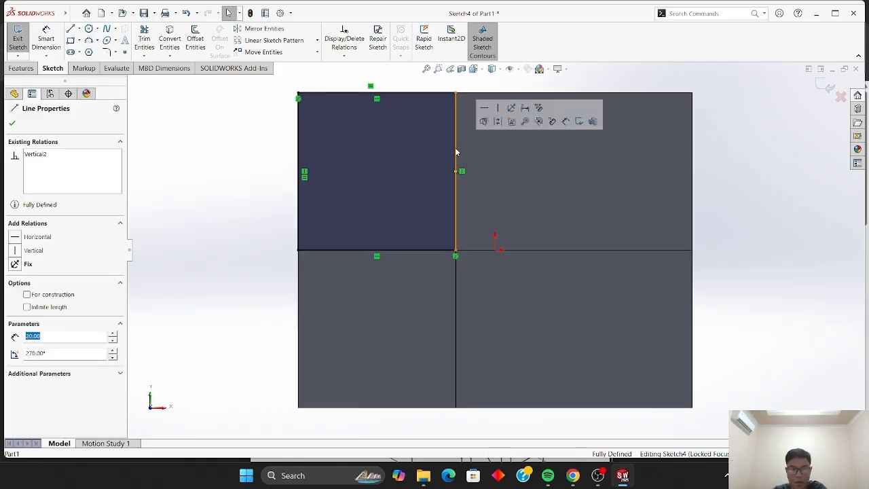
click(415, 250)
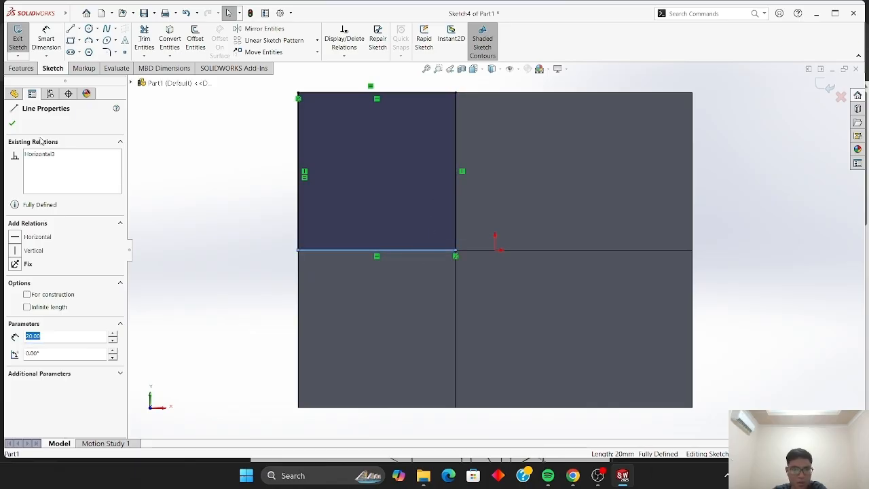
click(13, 123)
- Extrude the 20 mm square as a blind boss with a depth of 10 mm, merged with the existing body
click(21, 69)
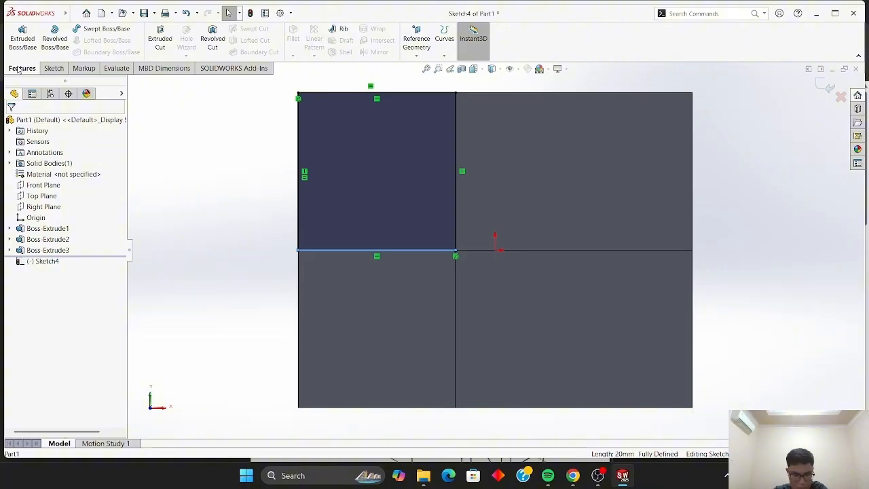
click(23, 37)
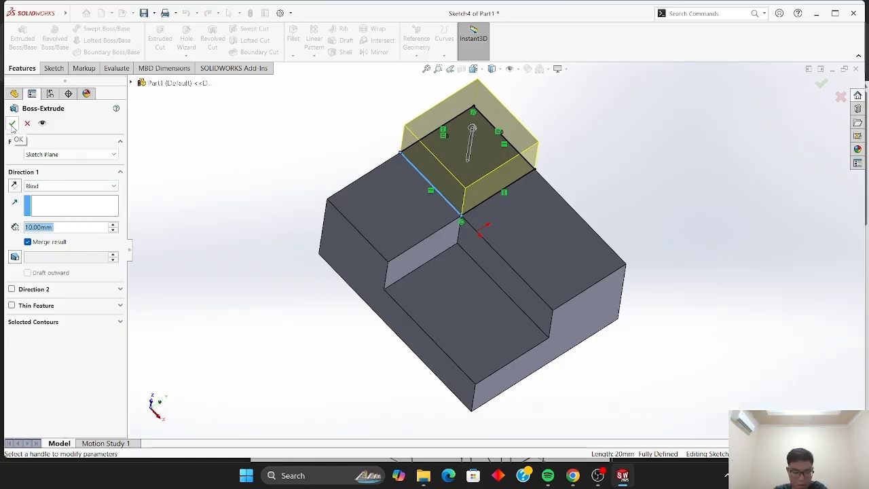
click(12, 125)
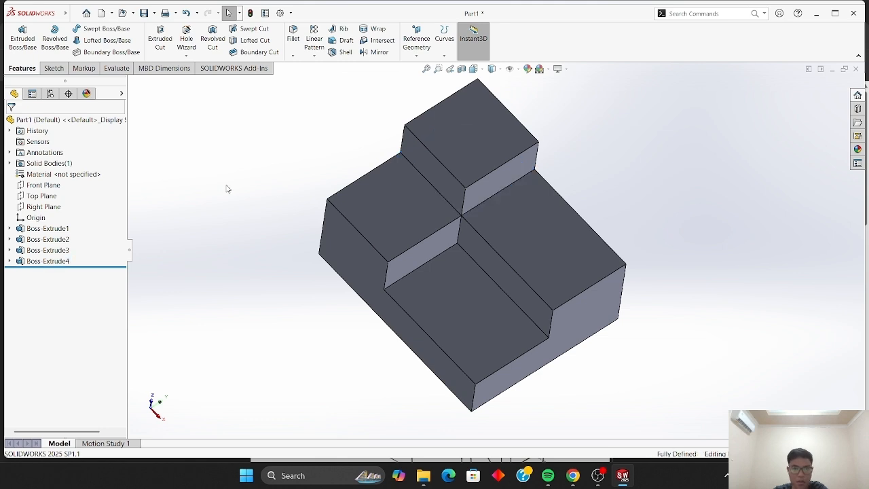
- Examine the finished stepped part from several angles to check its three height levels
key(Up)
key(Up)
key(Left)
key(Left)
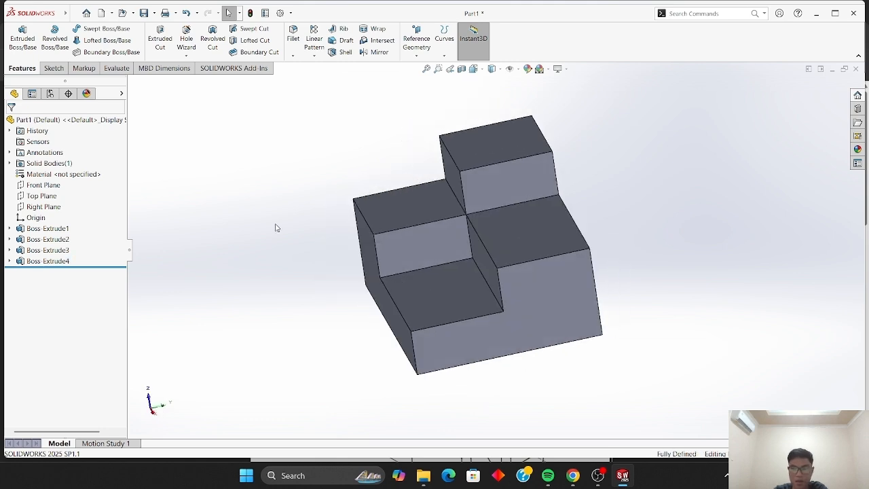
key(Right)
key(Right)
key(Right)
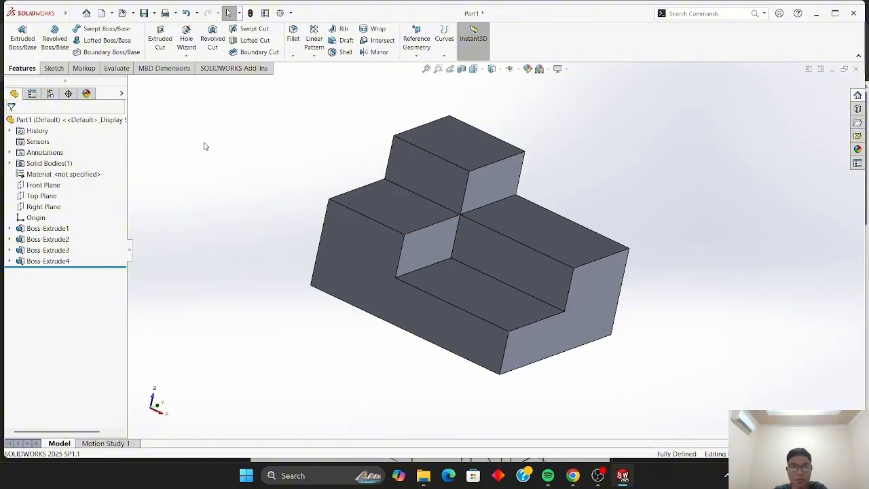
- Create a new part document and start a sketch on the Front Plane
click(112, 13)
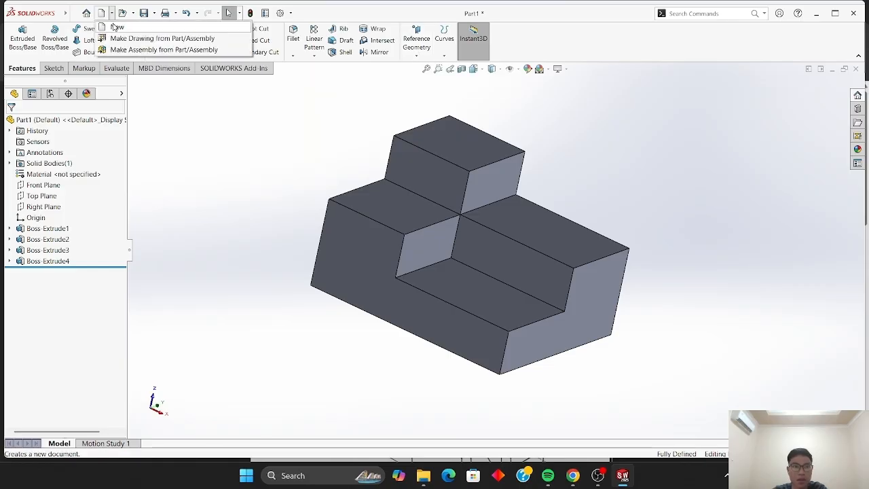
click(114, 27)
click(368, 356)
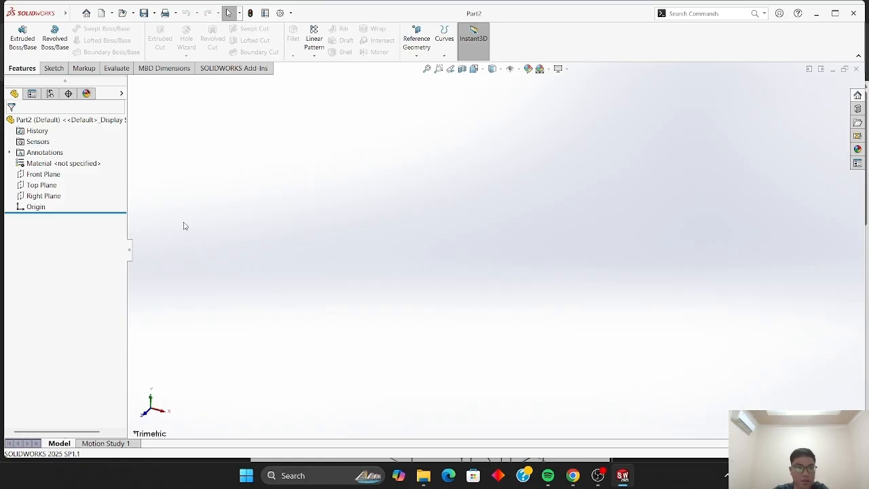
click(60, 70)
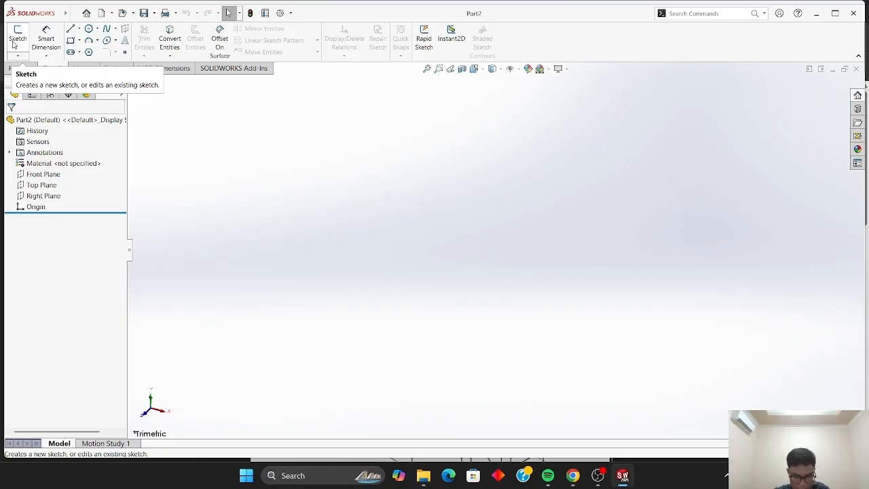
click(13, 43)
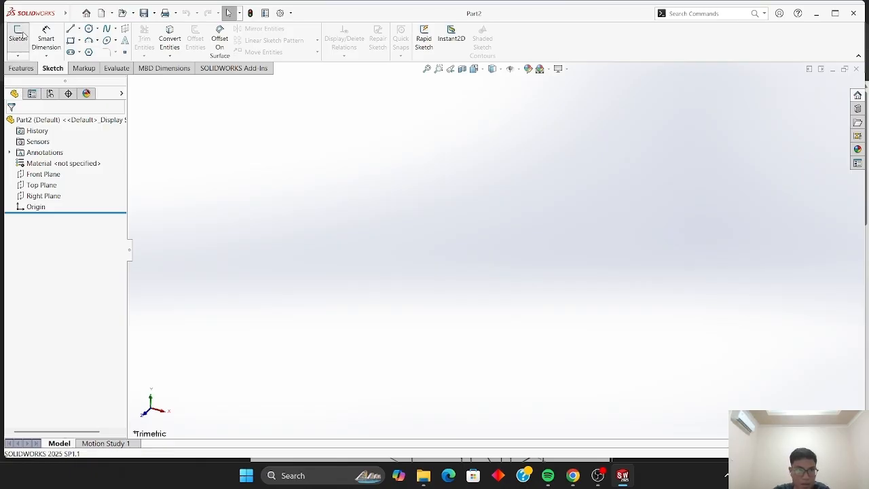
click(348, 163)
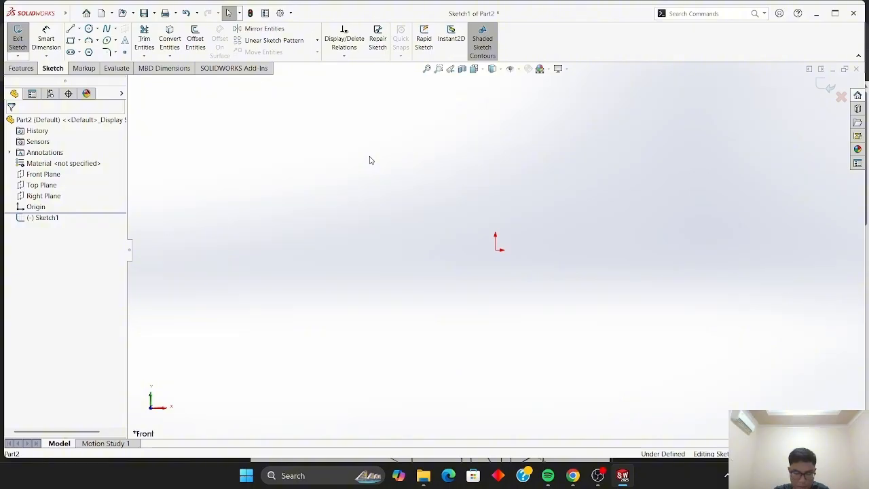
- Sketch a center rectangle about 181 mm wide centred on the origin
click(79, 42)
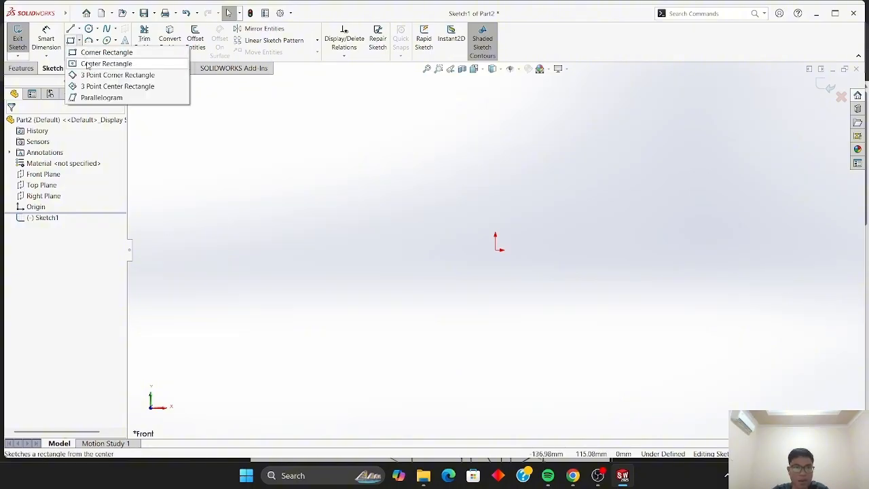
click(91, 63)
click(498, 249)
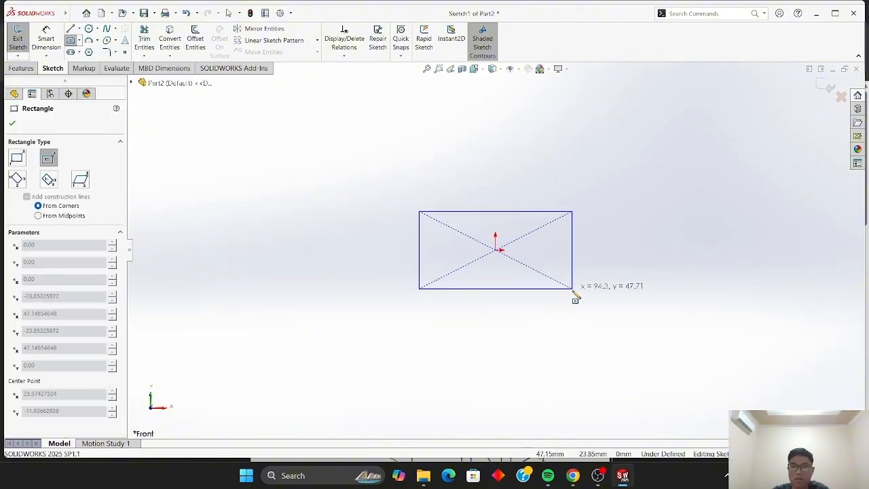
click(642, 329)
click(12, 124)
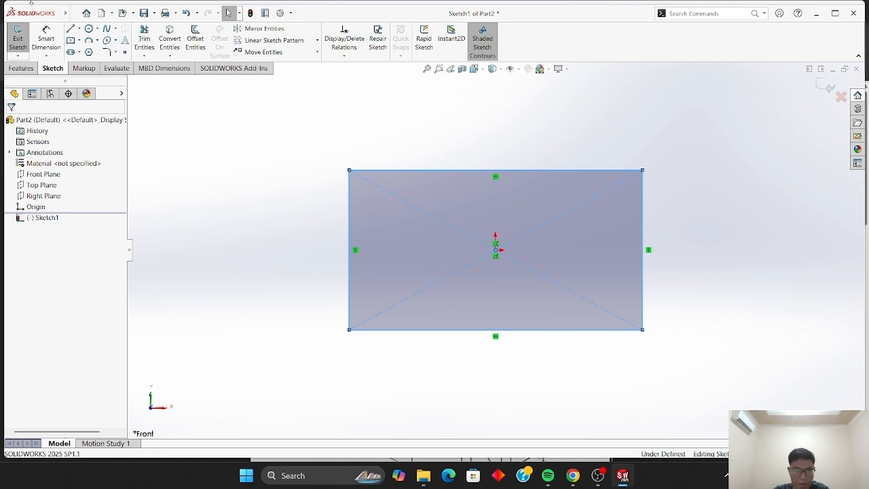
- Dimension the center rectangle to 50 mm wide and 40 mm high
click(46, 39)
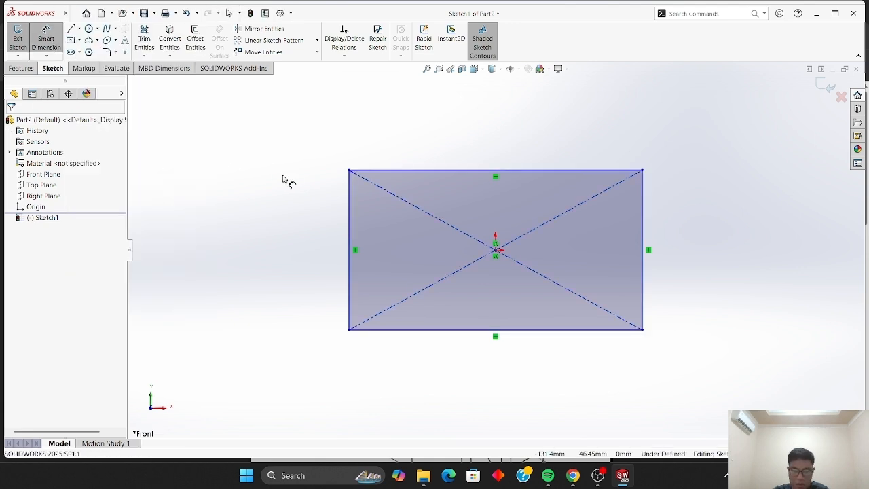
click(540, 331)
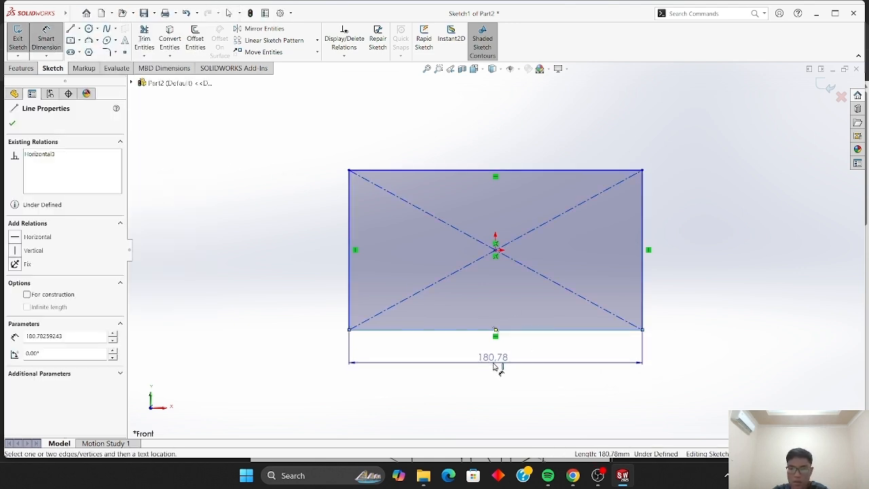
click(495, 366)
text(50)
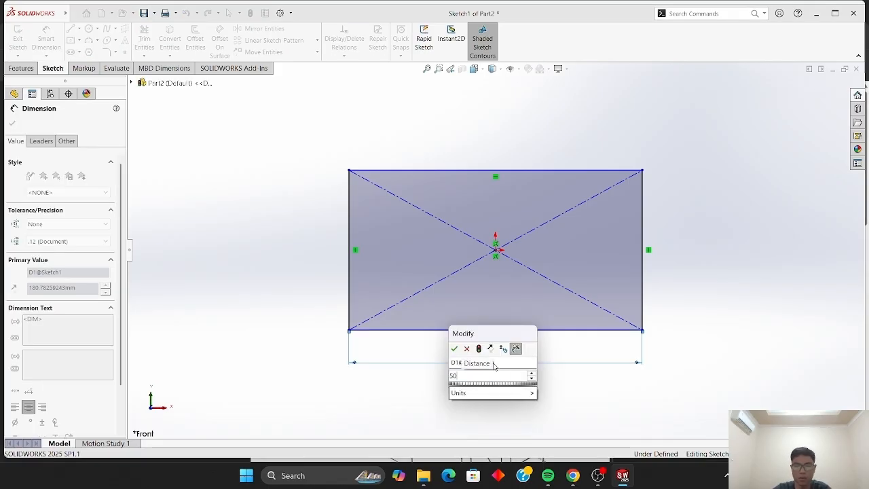
key(Return)
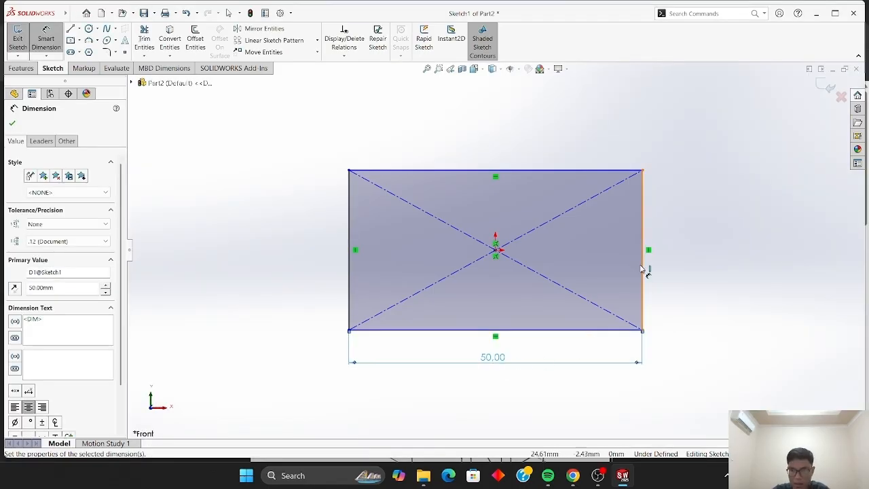
click(644, 272)
click(683, 255)
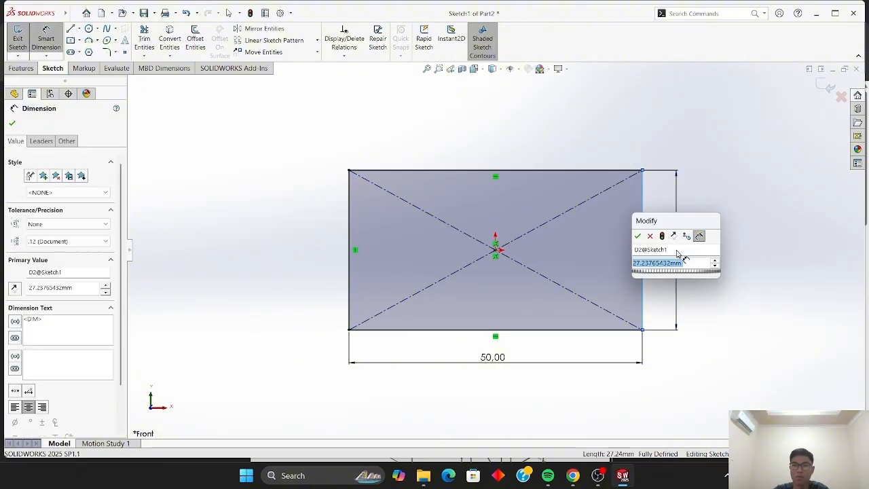
key(Return)
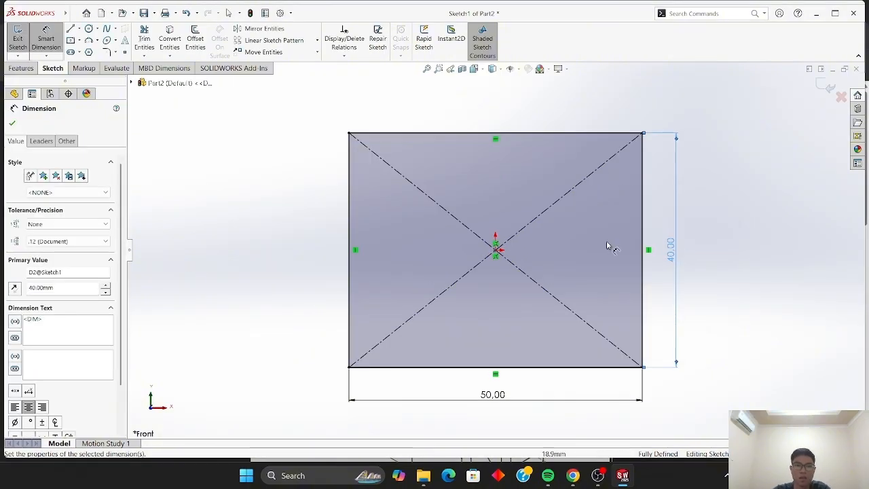
click(12, 123)
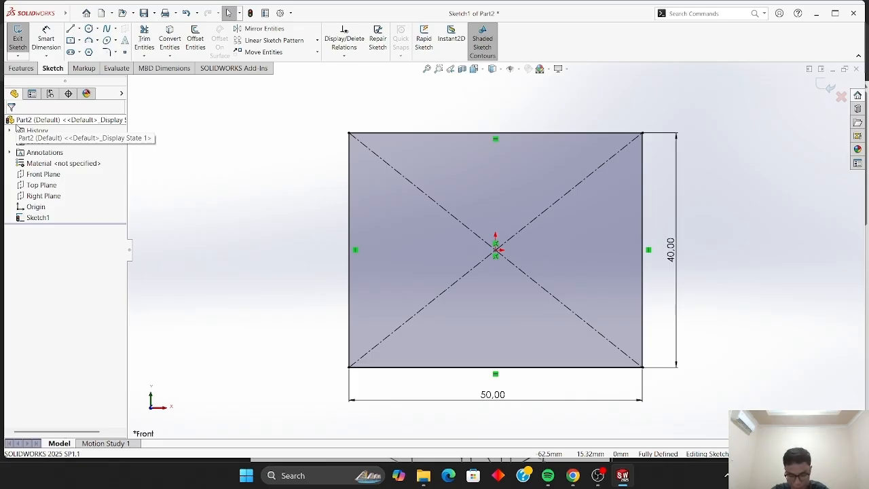
- Extrude the 50 by 40 mm rectangle as a blind boss with a depth of 10 mm
click(20, 68)
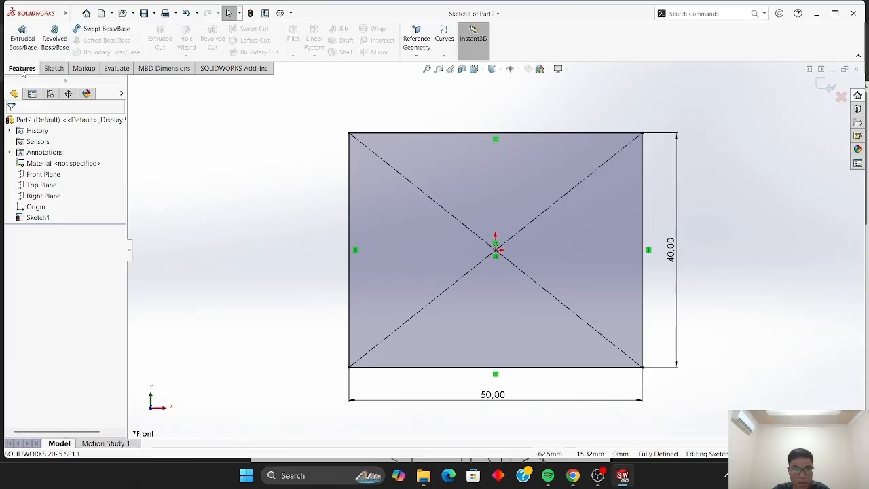
click(31, 31)
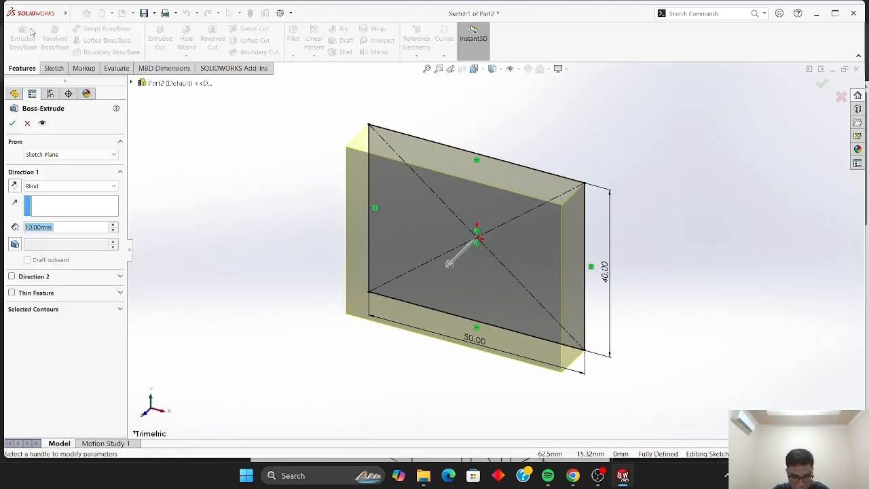
click(13, 124)
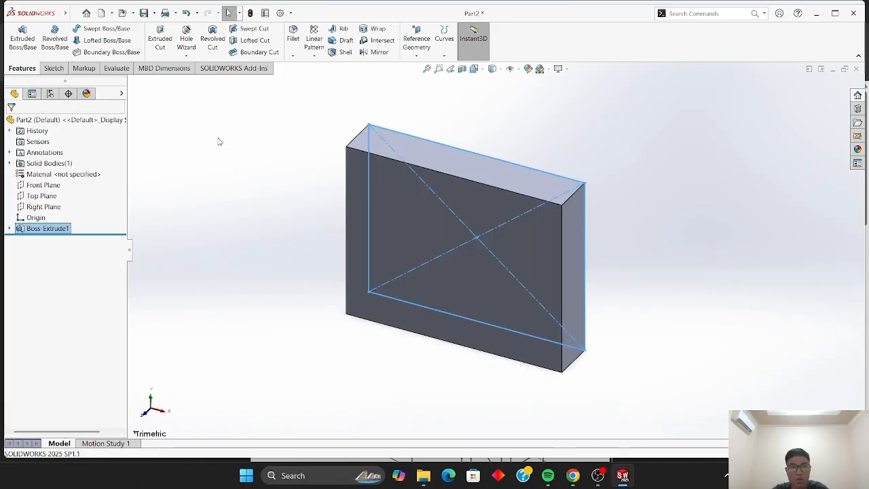
- Start a new sketch on the block's narrow 50 by 10 mm underside face
key(Left)
key(Left)
key(Left)
key(Left)
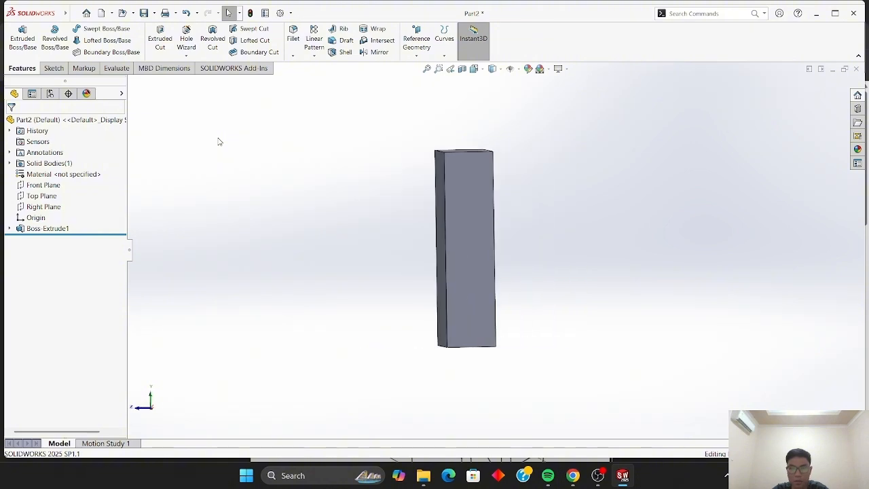
key(Left)
key(Left)
key(Left)
key(Left)
key(Up)
key(Up)
key(Up)
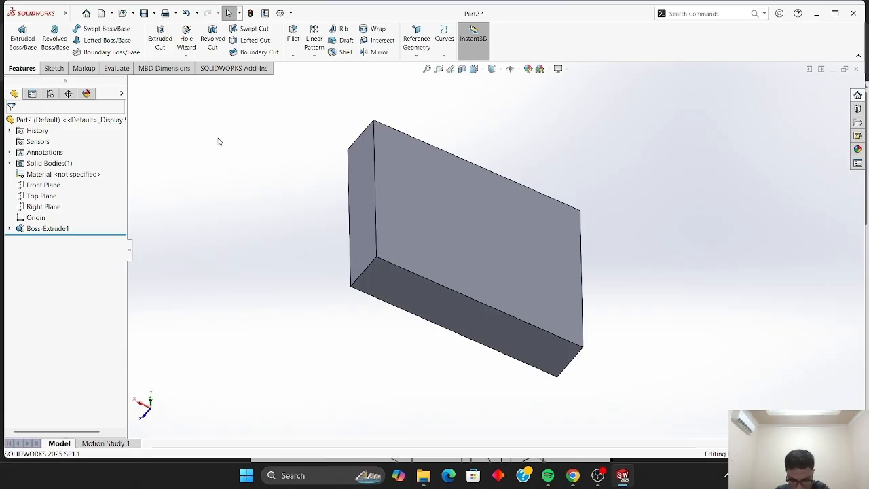
click(447, 306)
click(488, 276)
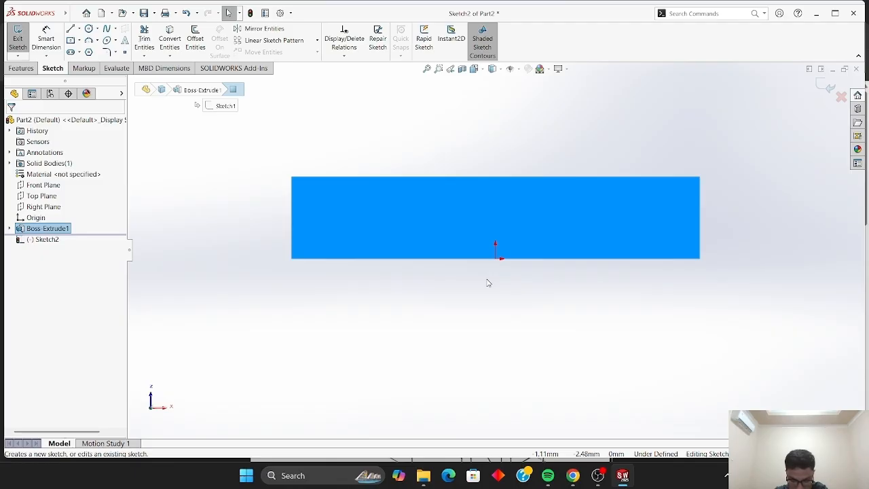
click(181, 178)
click(77, 29)
click(85, 36)
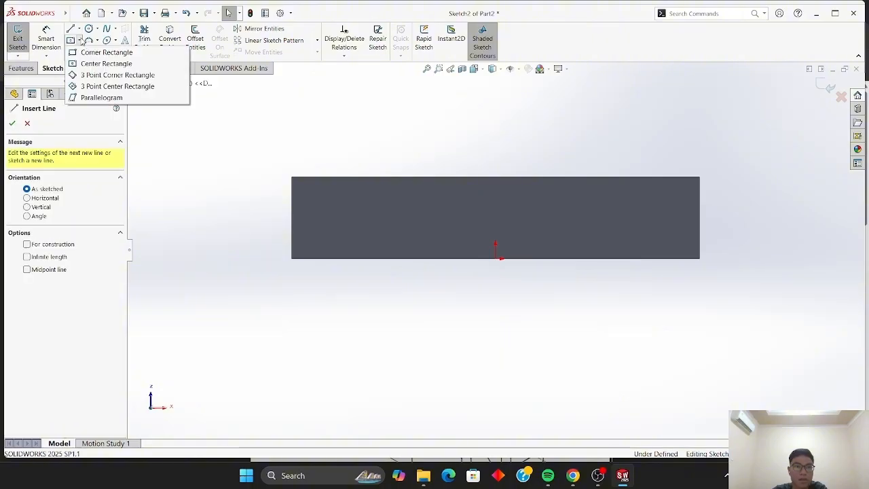
click(79, 29)
click(83, 40)
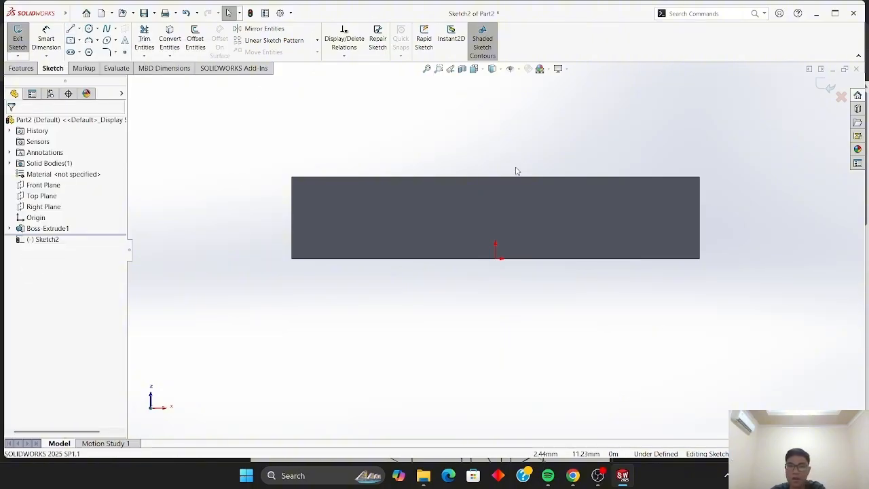
click(578, 178)
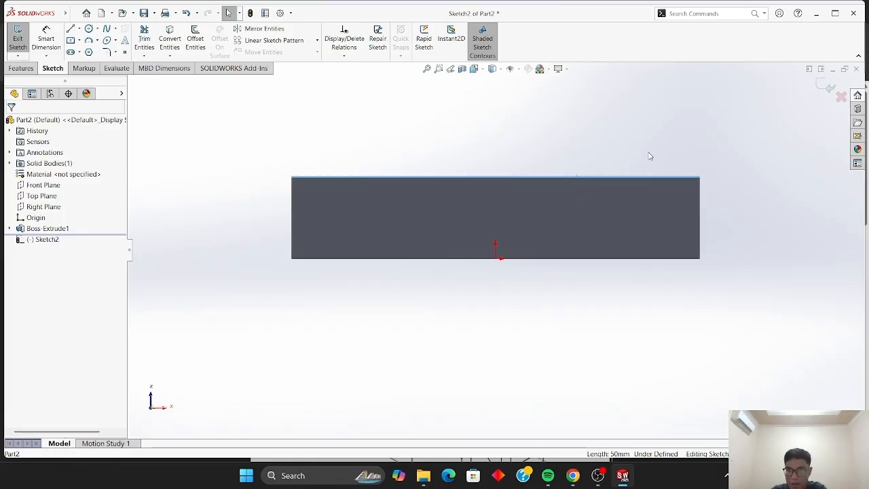
click(71, 29)
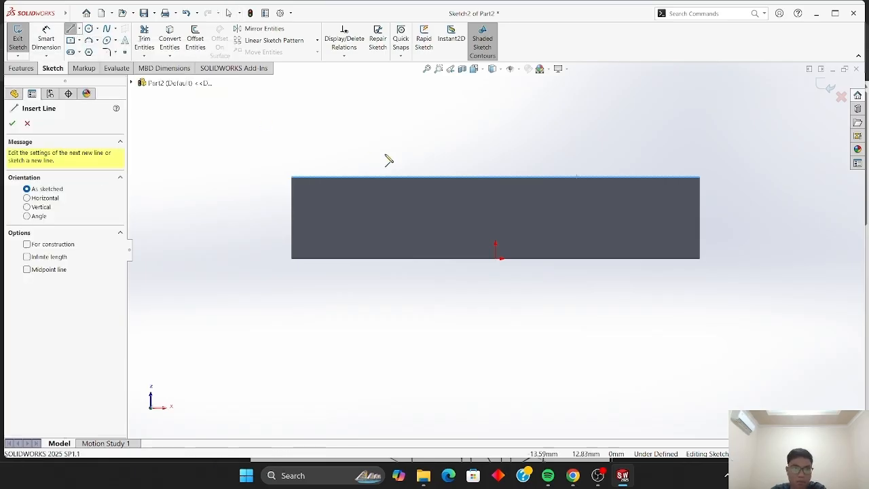
click(575, 177)
click(669, 144)
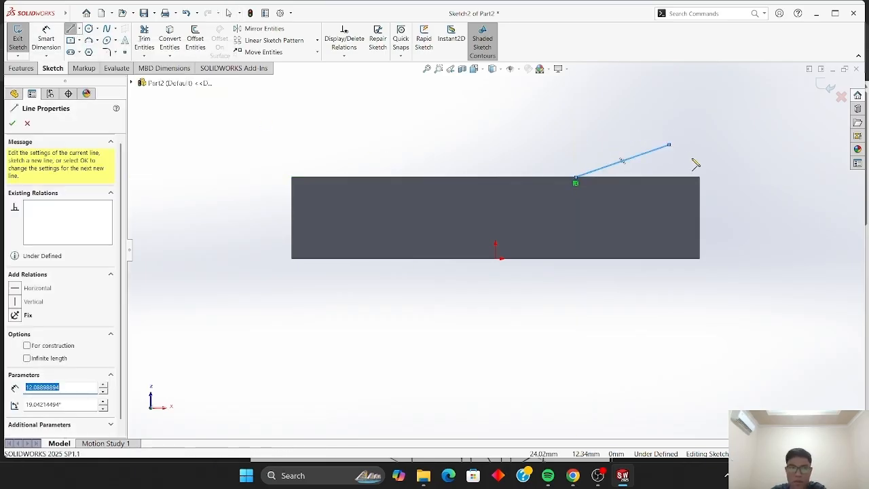
key(Escape)
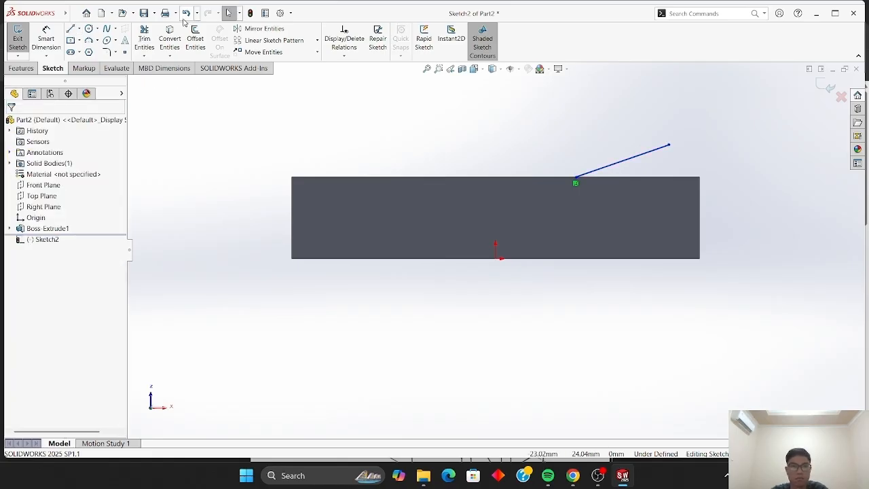
click(185, 13)
click(186, 13)
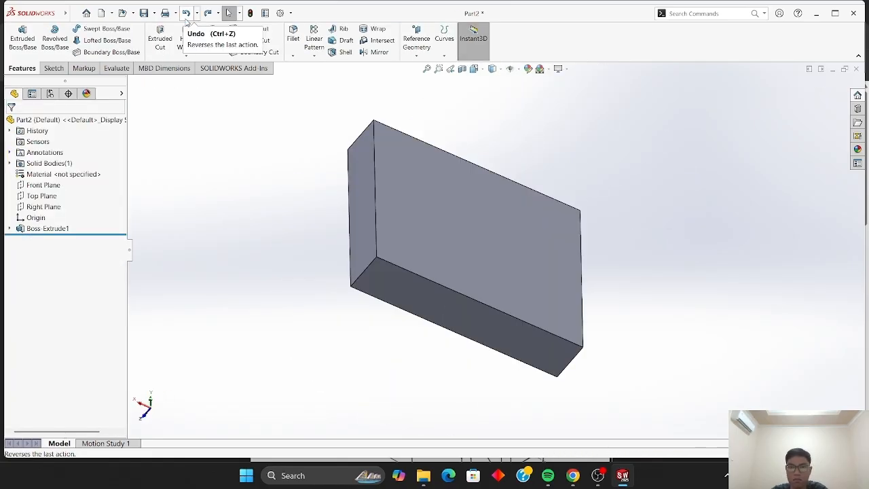
- Start a sketch on the block's narrow underside face and draw a line about 17 mm long along the edge opposite the origin, ending at the +X corner
click(407, 284)
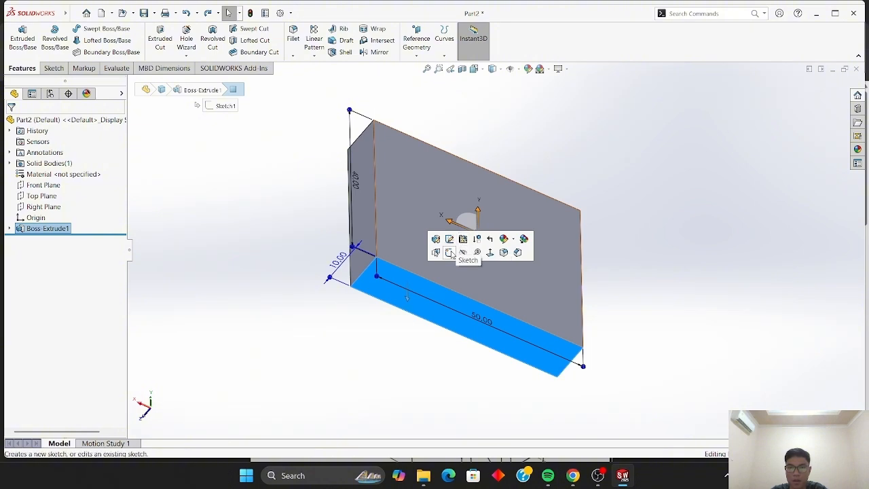
click(453, 254)
click(70, 29)
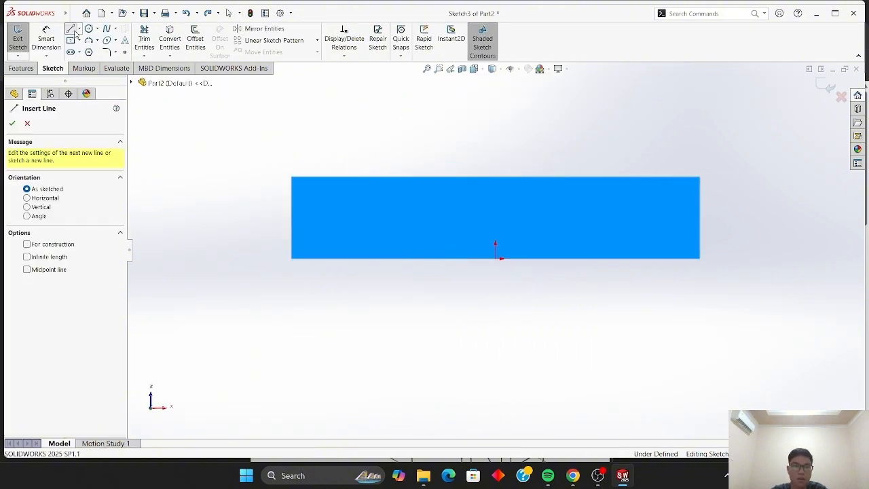
click(563, 177)
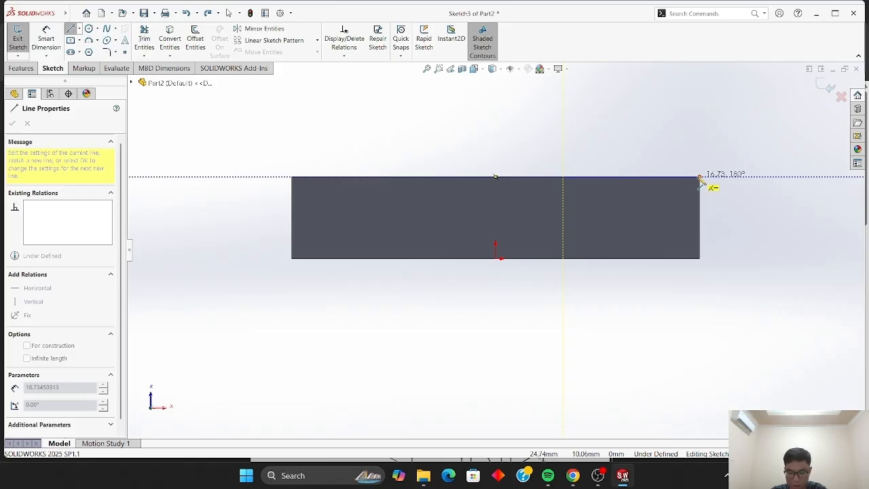
click(700, 178)
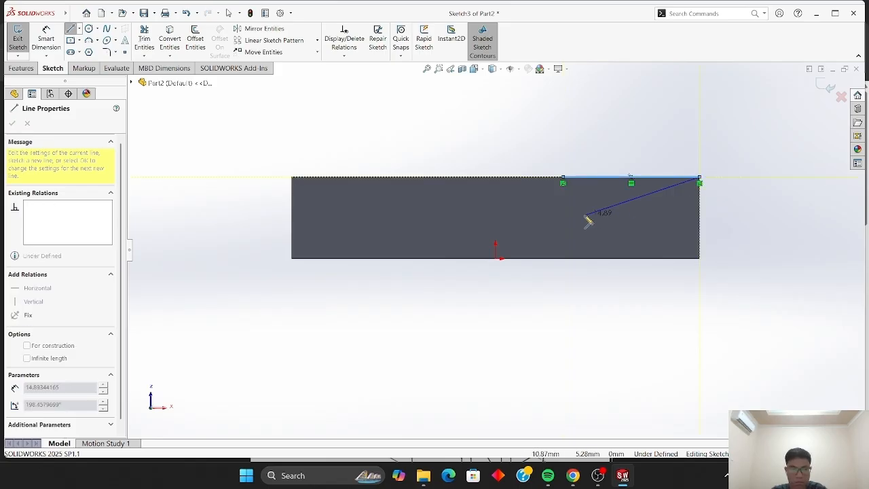
key(Escape)
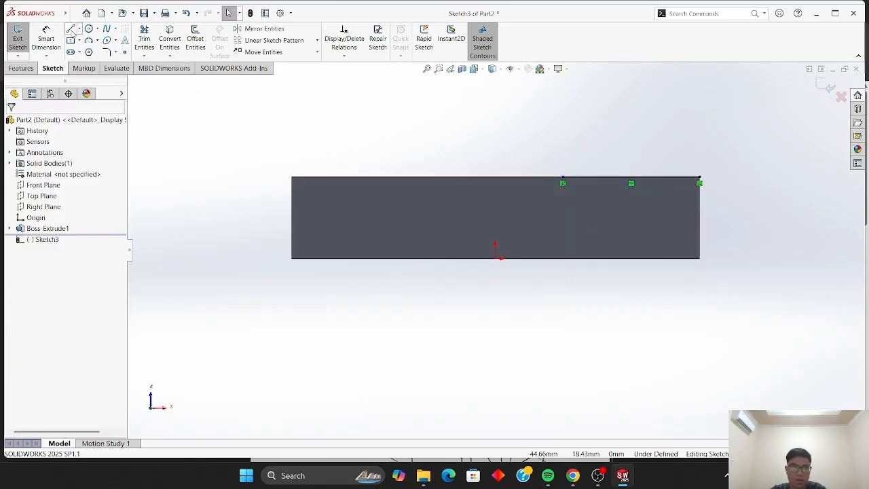
click(71, 29)
click(563, 181)
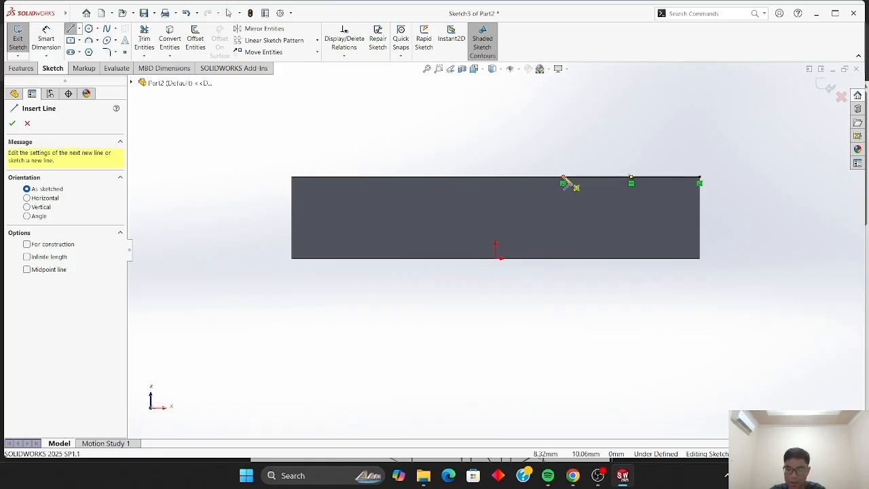
click(631, 225)
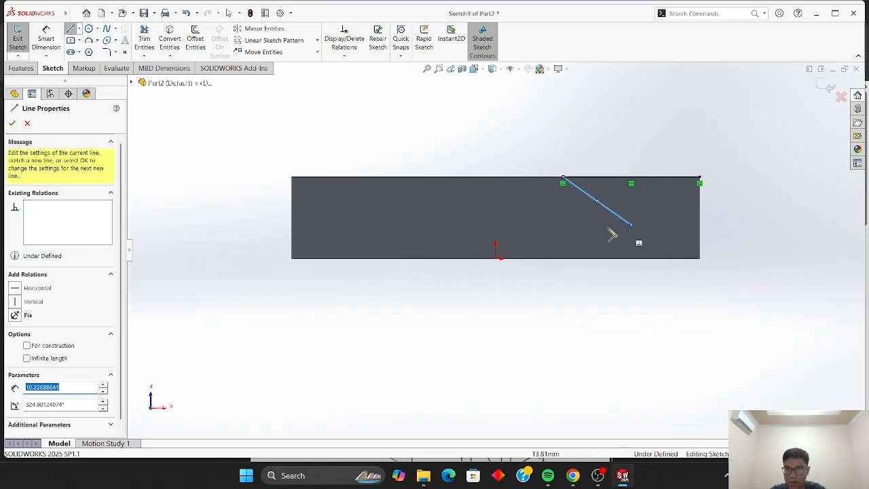
key(Escape)
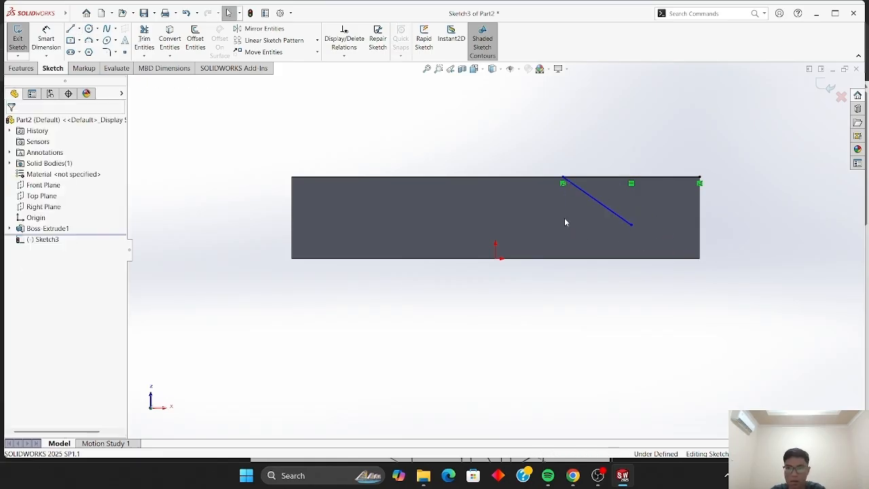
click(186, 13)
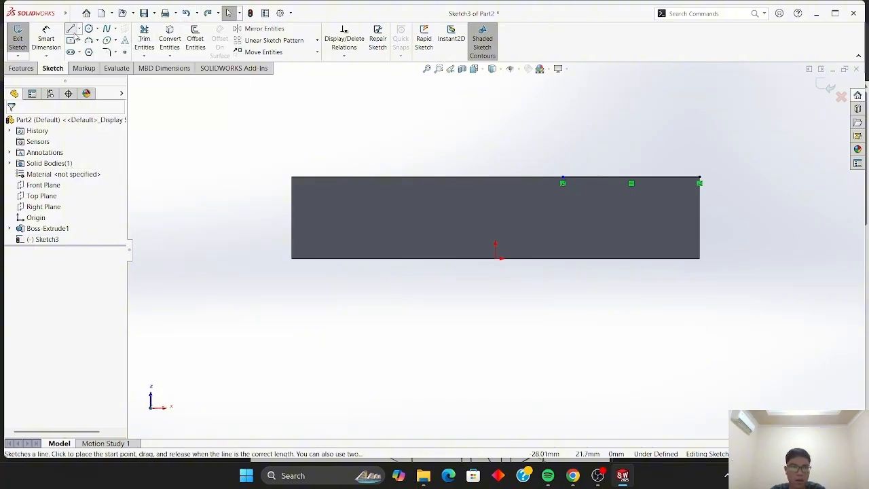
- Sketch a diagonal line from the free end of the edge line to the +X corner on the origin's edge
click(71, 30)
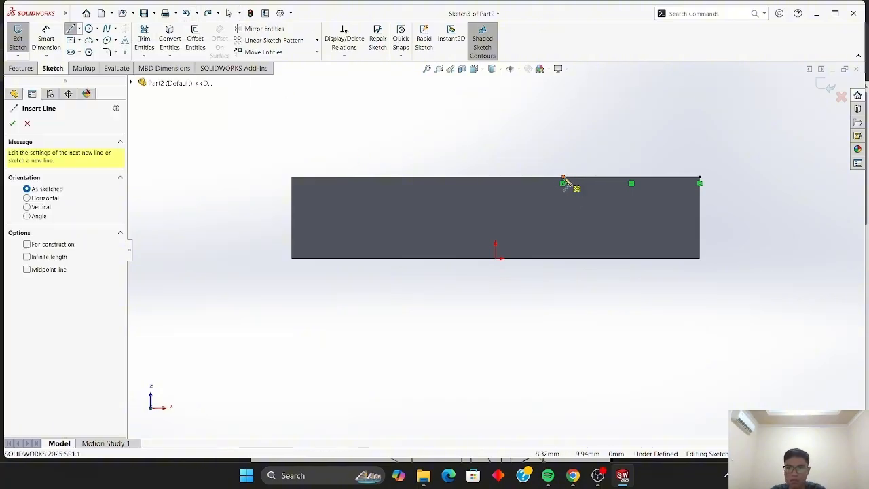
click(563, 182)
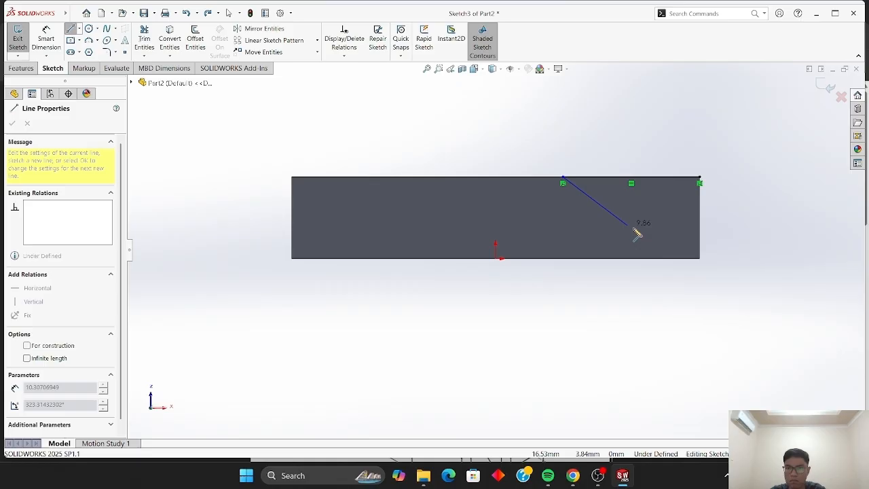
click(701, 263)
key(Escape)
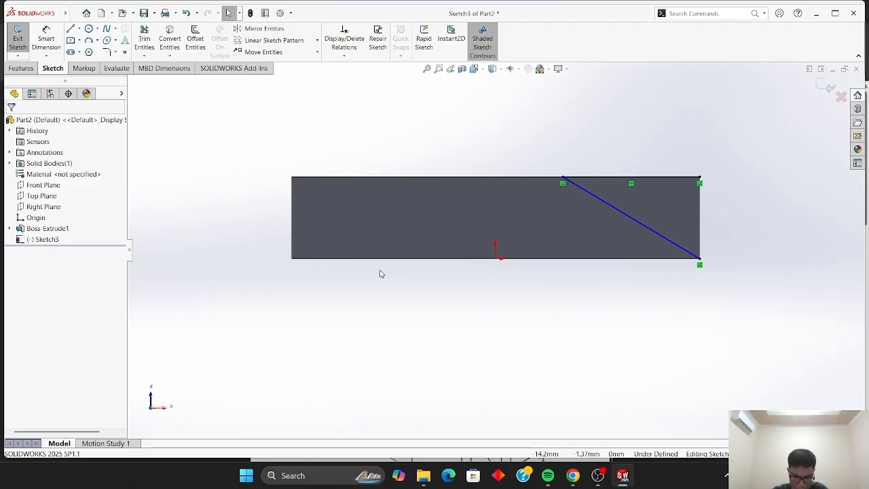
- Dimension the horizontal line along the block's edge to 20 mm
click(47, 41)
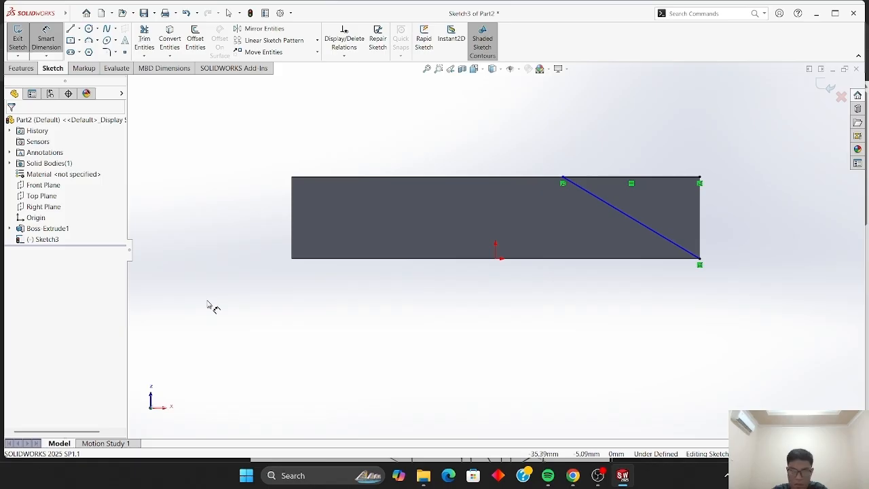
click(615, 179)
click(630, 151)
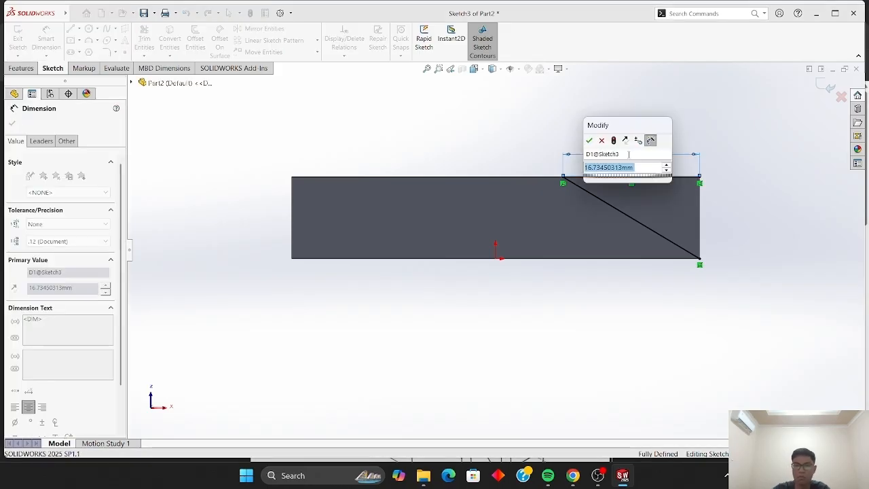
text(20)
key(Return)
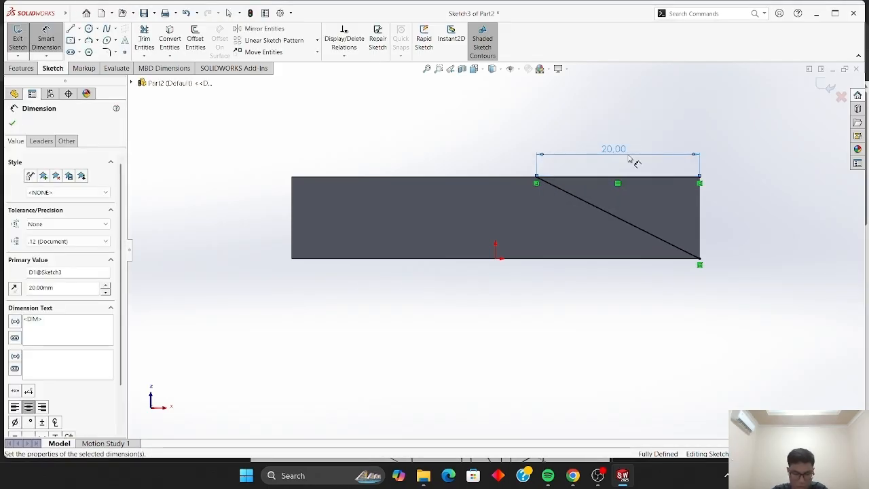
click(12, 123)
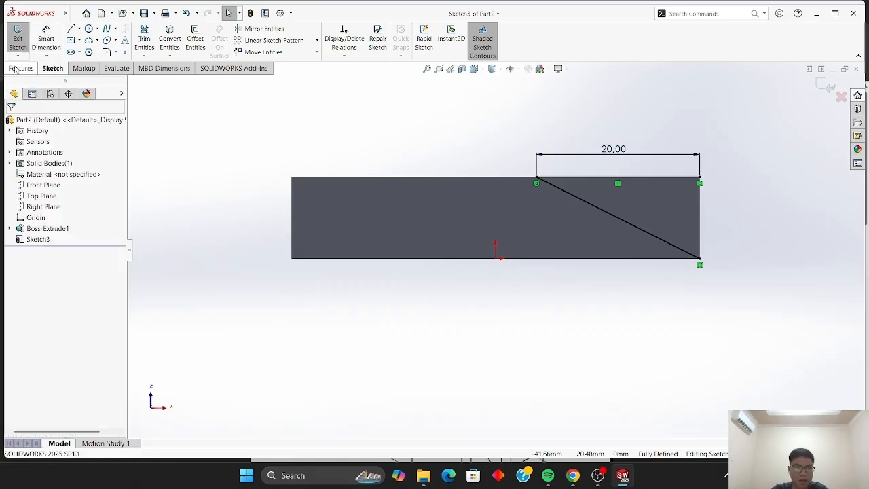
- Cut-extrude the triangular corner profile into the block with a blind depth of 20 mm
click(15, 69)
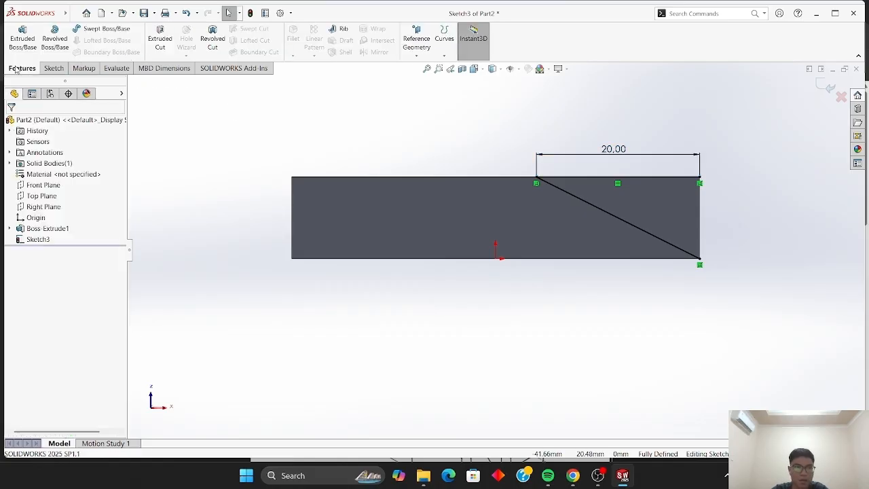
click(169, 46)
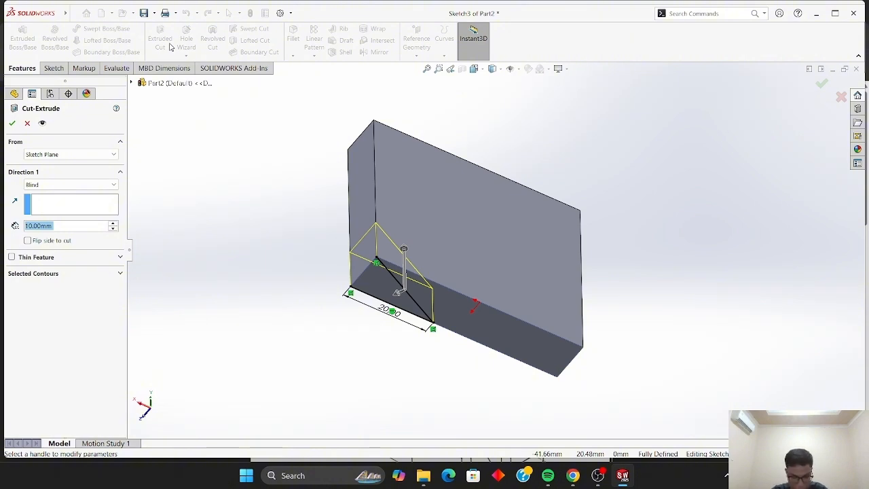
click(113, 223)
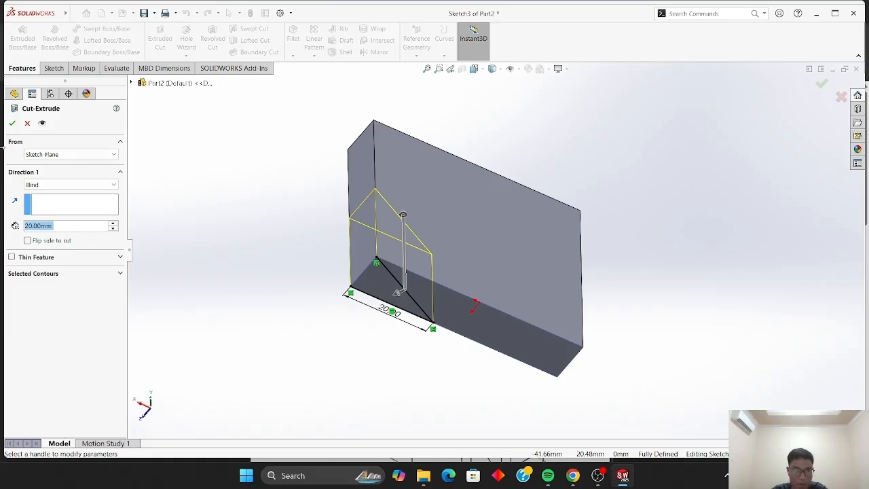
click(11, 123)
click(221, 163)
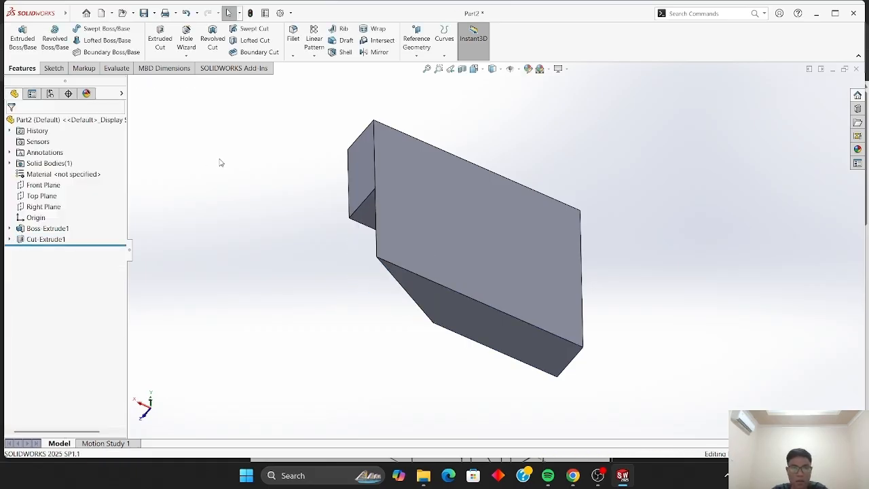
- Examine the wedge-shaped corner cut and the surrounding faces of the block from several sides
key(Down)
key(Down)
key(Right)
key(Right)
key(Right)
key(Right)
key(Right)
key(Right)
key(Right)
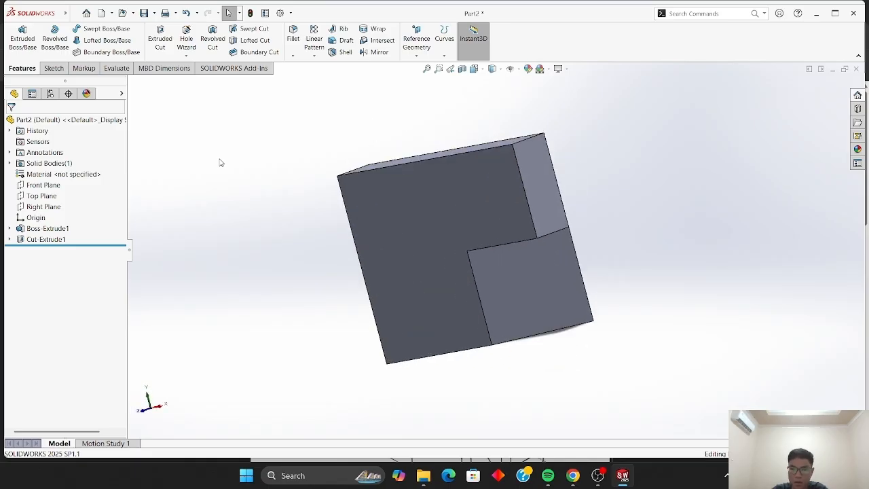
key(Up)
key(Up)
key(Up)
key(Up)
key(Left)
key(Left)
key(Right)
key(Right)
key(Right)
key(Right)
key(Down)
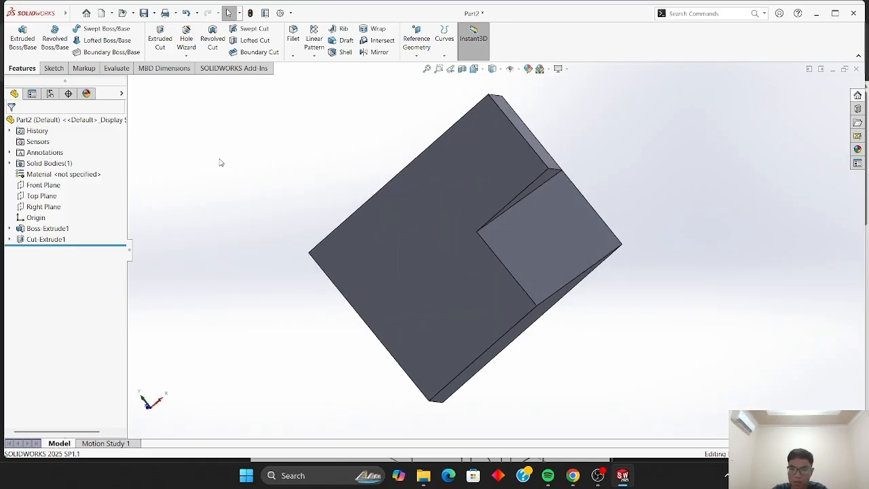
key(Up)
key(Up)
key(Up)
key(Left)
key(Left)
key(Left)
key(Right)
key(Right)
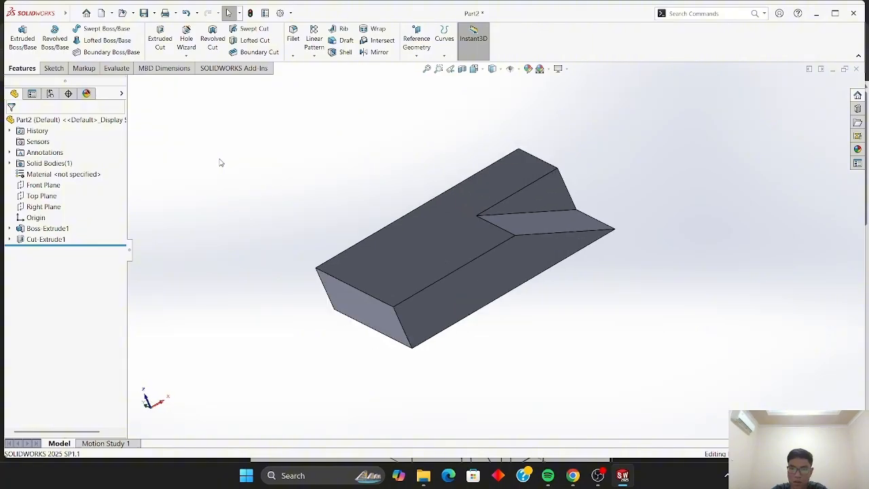
key(Left)
key(Left)
key(Left)
key(Down)
key(Down)
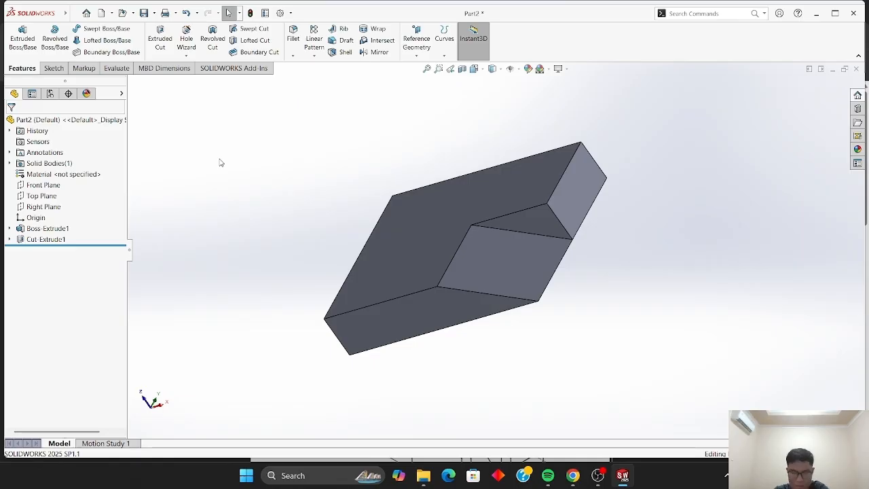
- Start a sketch on the large notched face and draw a full-height corner rectangle covering about a third of its width, at the end opposite the notch
click(399, 245)
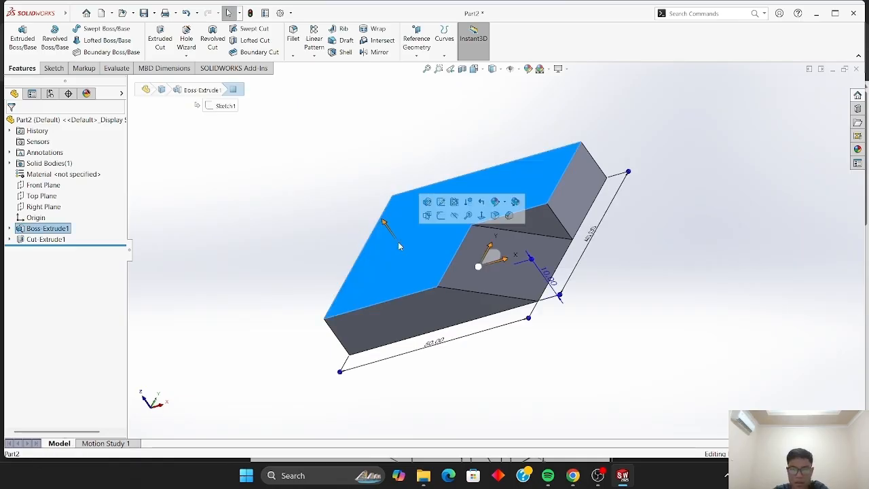
click(441, 216)
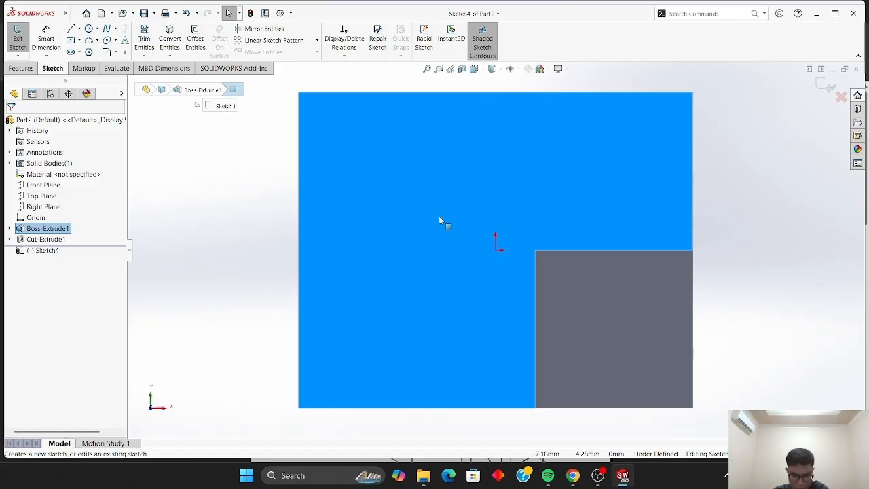
click(188, 180)
click(79, 41)
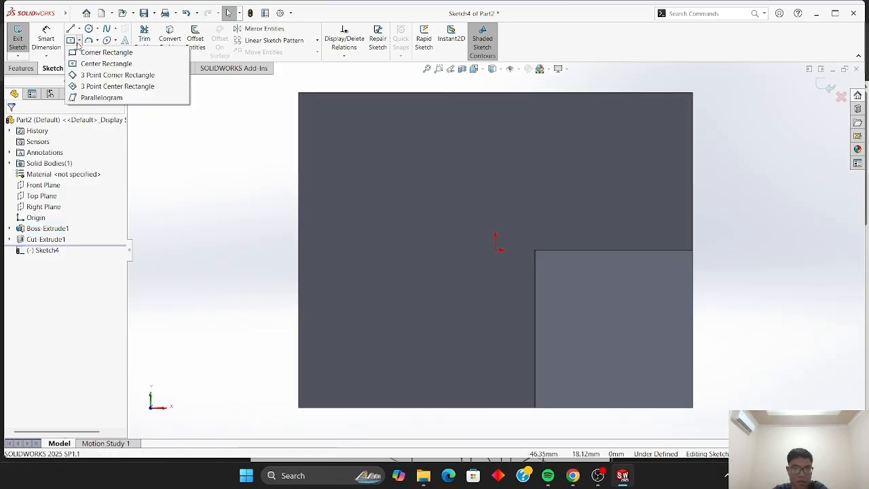
click(80, 51)
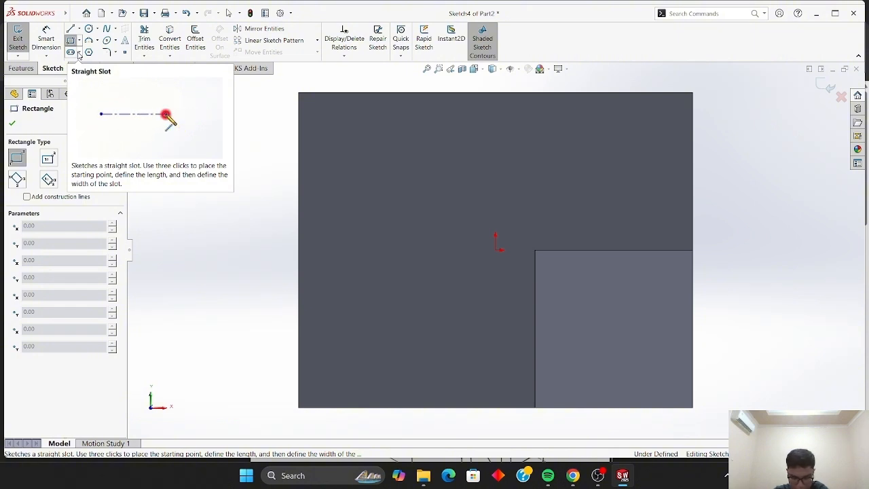
click(299, 93)
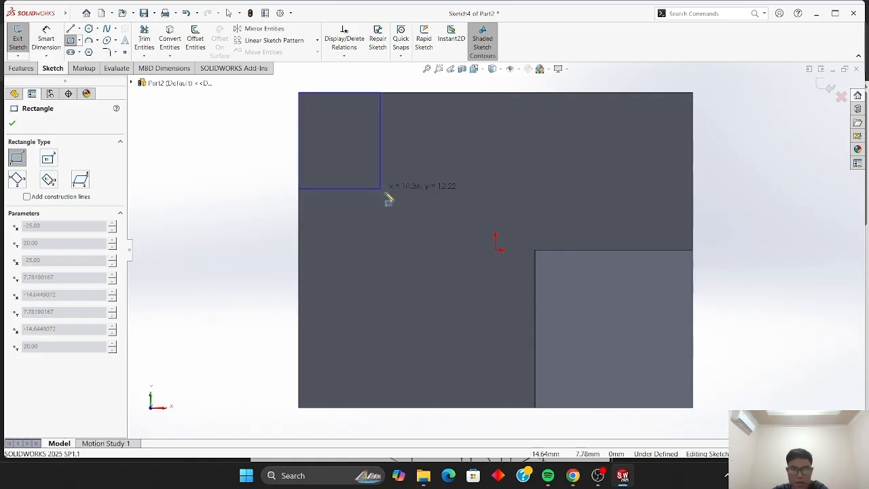
click(427, 408)
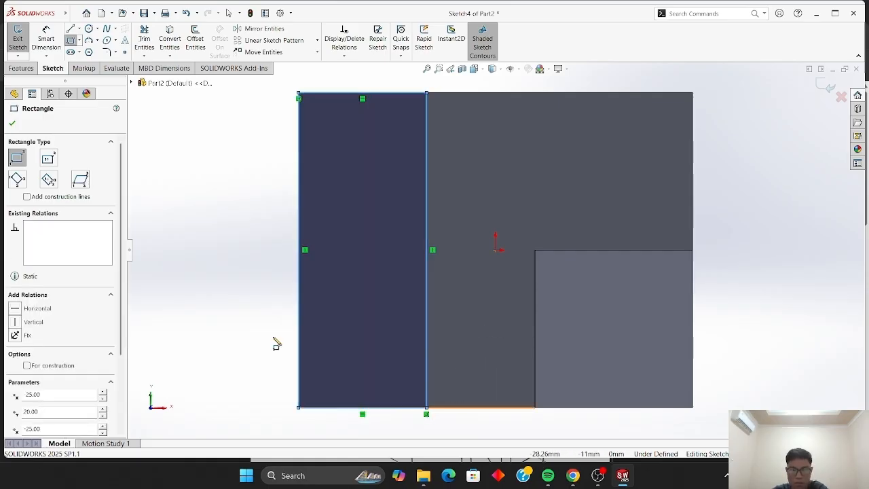
click(13, 127)
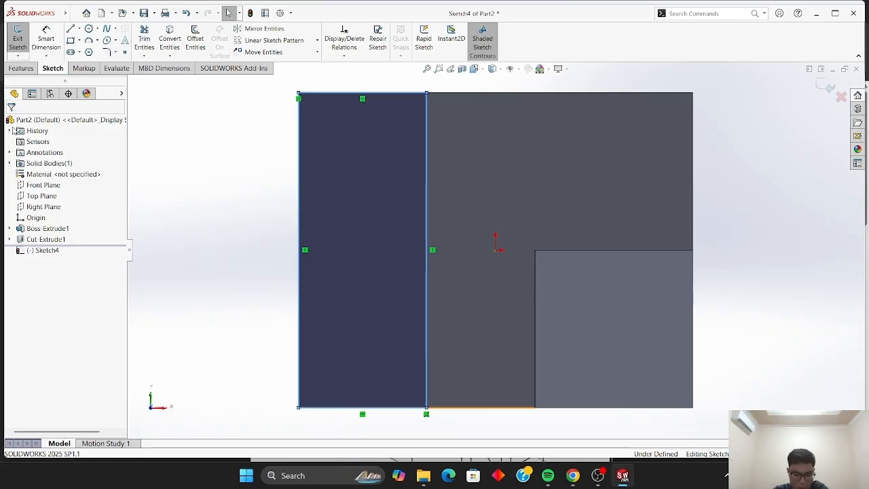
- Dimension the width of the rectangle on the notched face to 20 mm
click(55, 43)
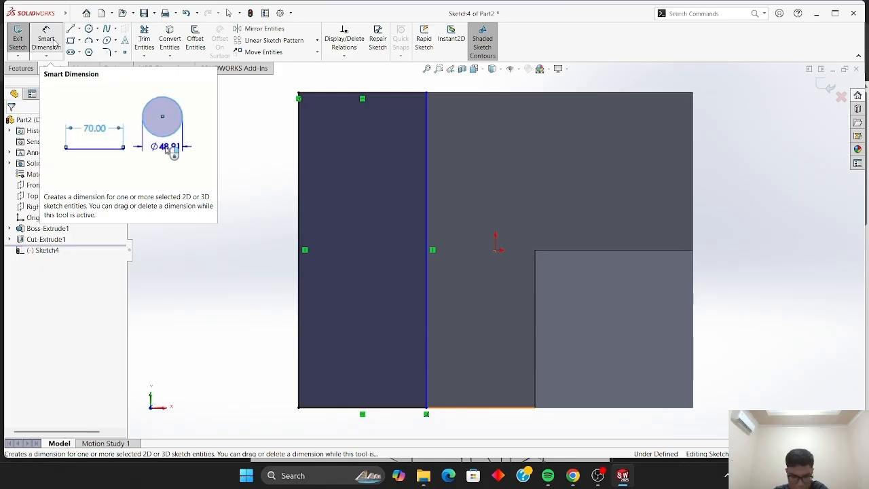
click(46, 42)
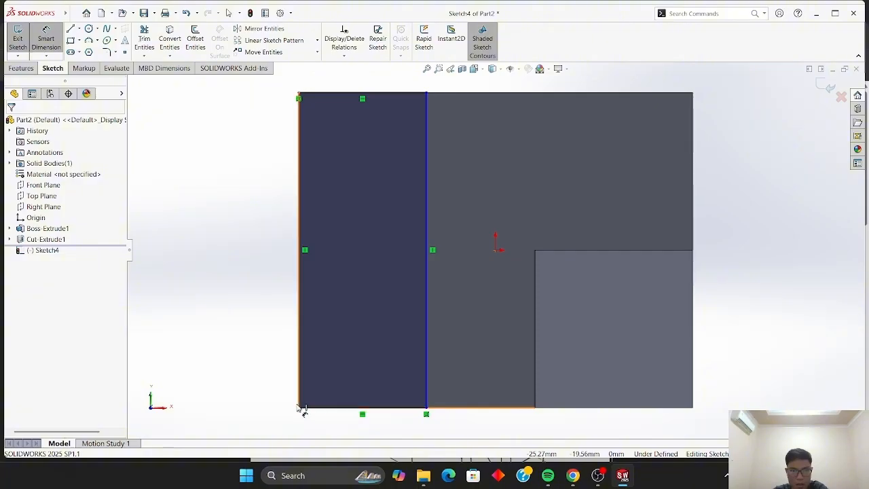
click(300, 409)
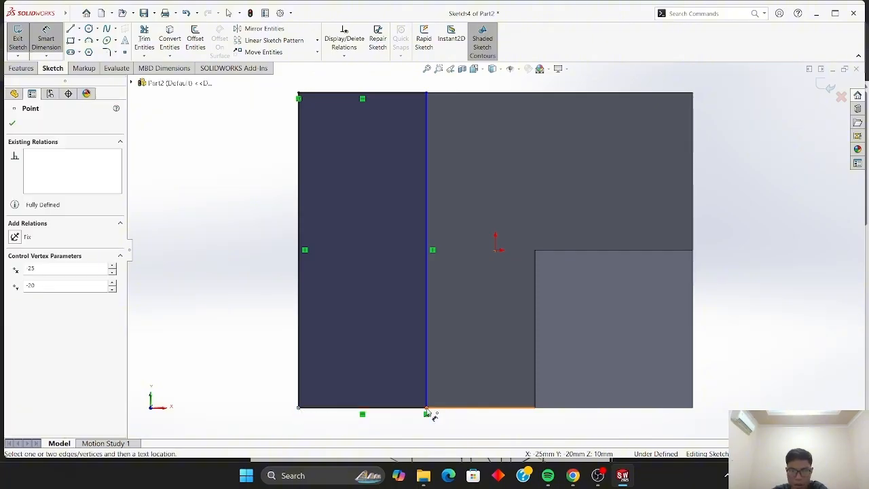
click(426, 414)
click(364, 436)
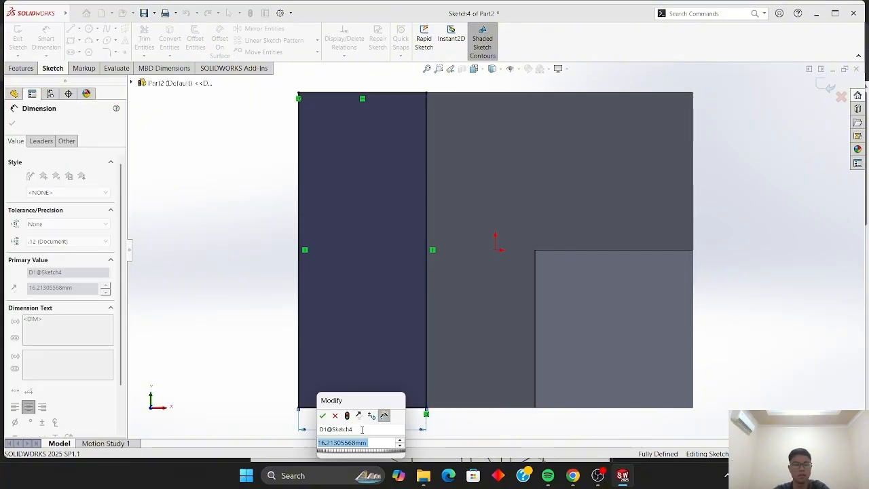
key(Return)
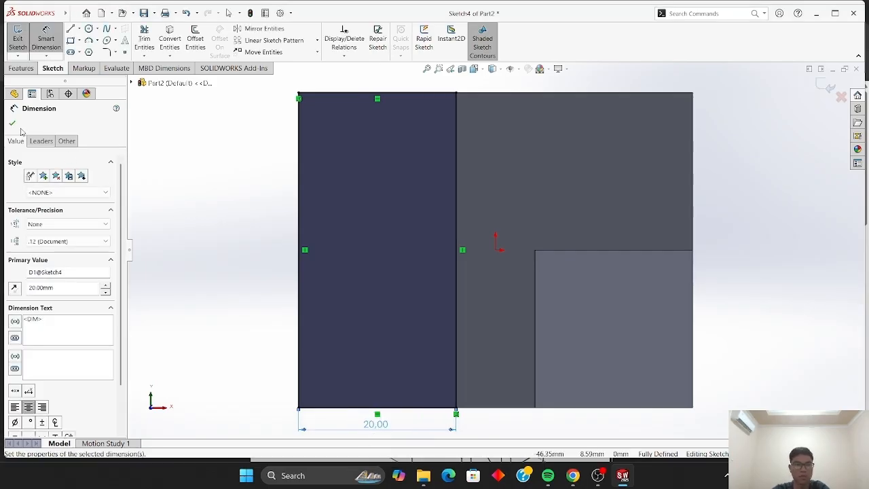
click(12, 123)
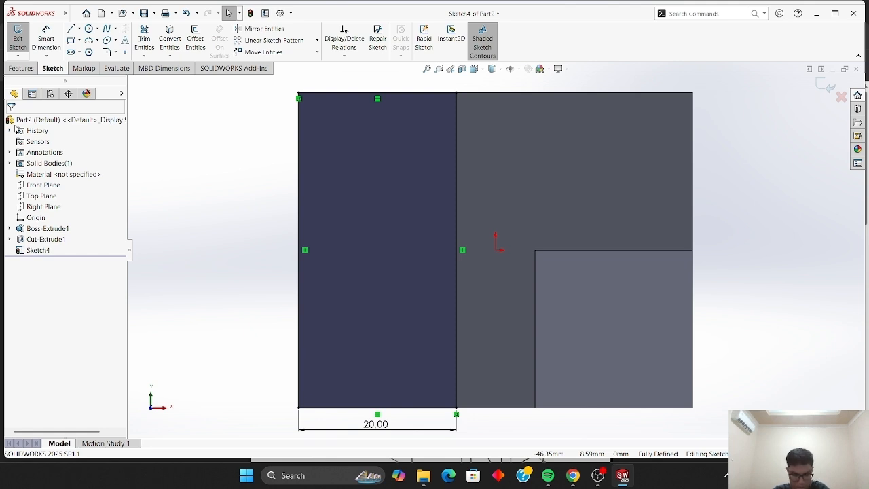
- Extrude the full-height rectangle outward from the face as a boss with a blind depth of 20 mm, merged with the block
click(23, 68)
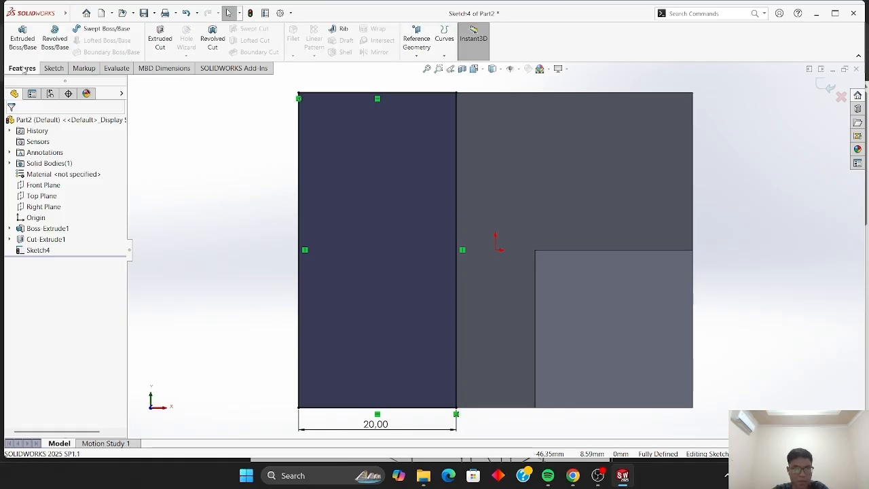
click(27, 44)
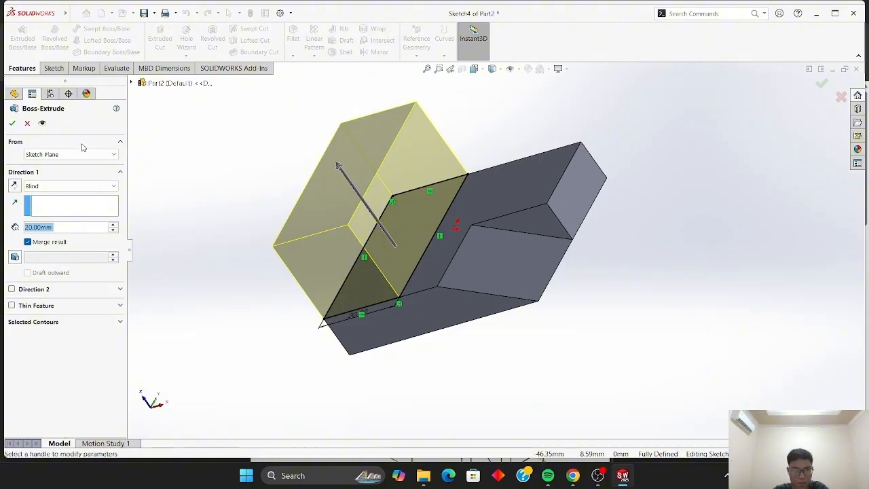
click(12, 123)
click(175, 253)
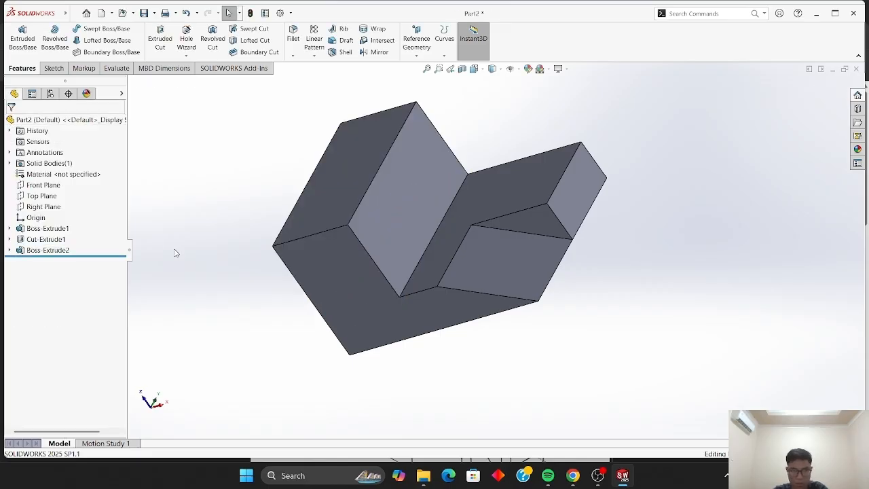
- Start a sketch on the raised boss's inner side face, the one facing the wedge cut
key(Right)
key(Right)
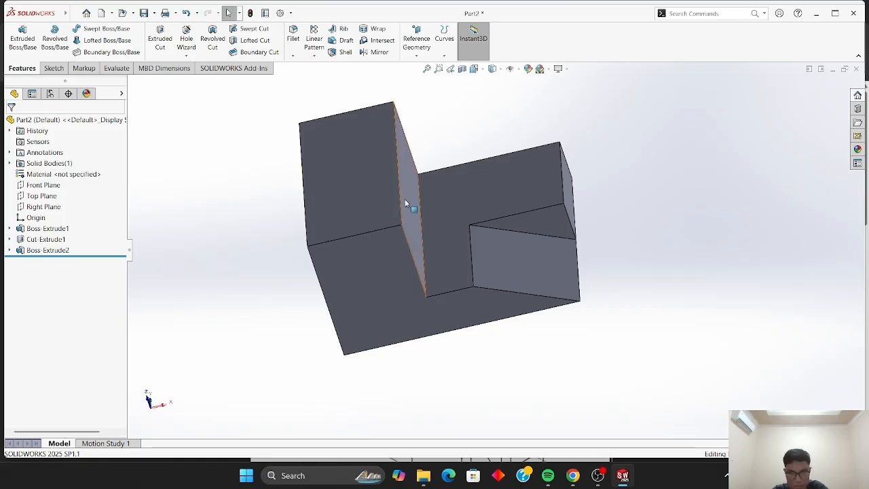
key(Left)
key(Left)
key(Left)
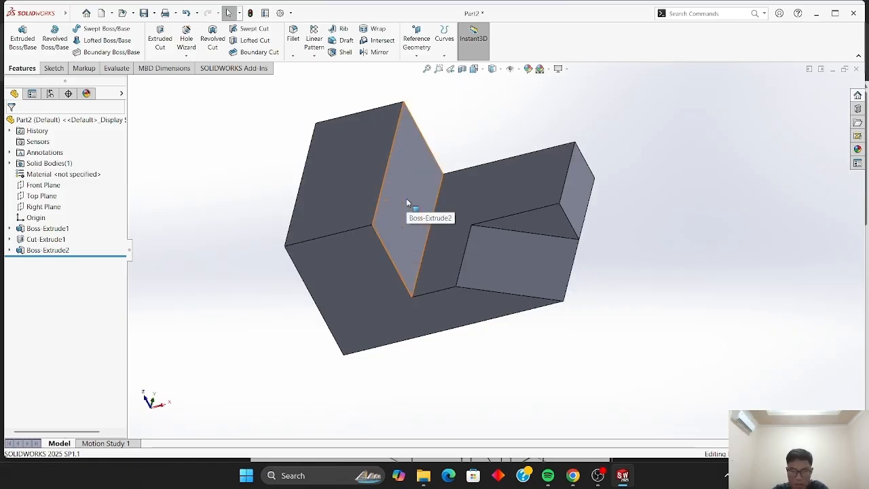
click(402, 222)
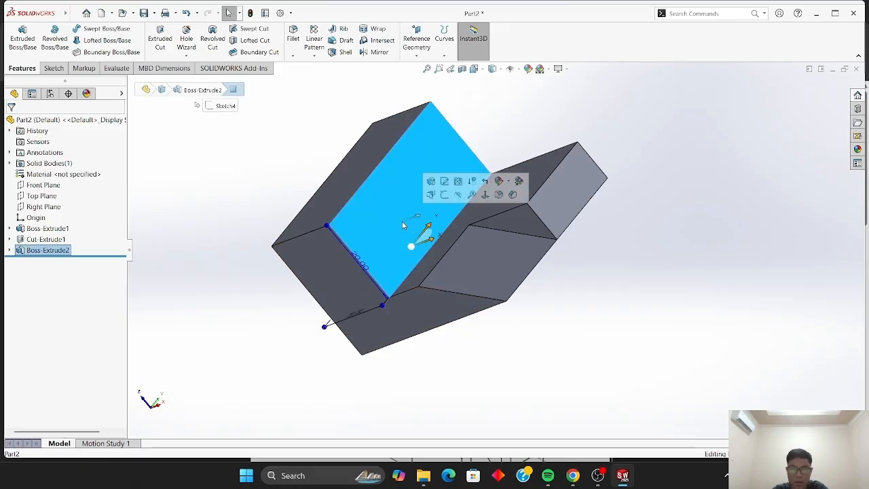
click(443, 193)
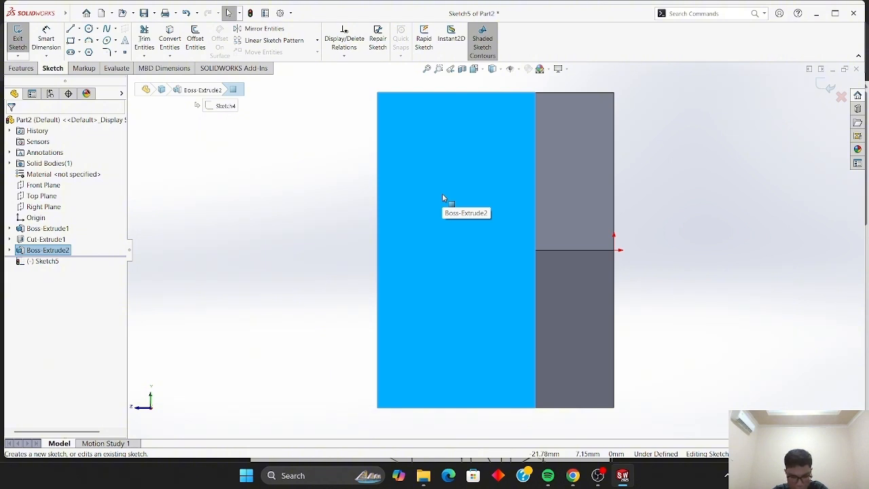
click(308, 280)
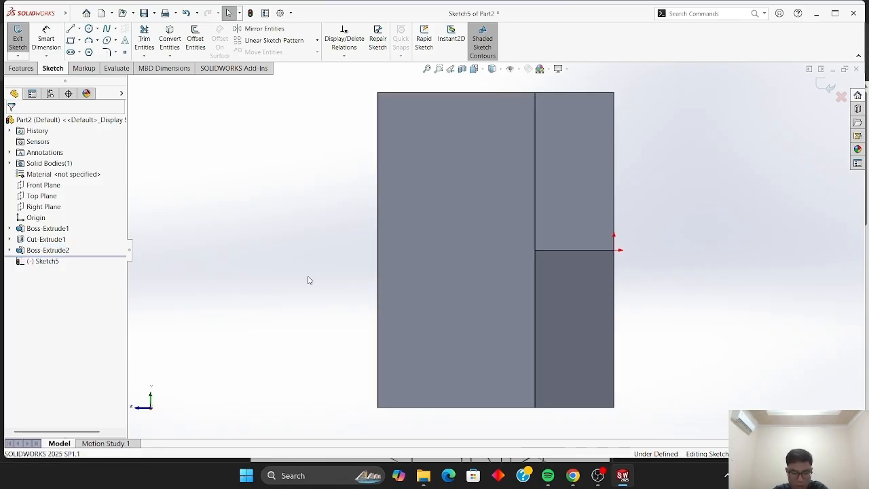
- Draw a vertical line along the full length of the boss face's outer edge, from corner to corner
click(79, 28)
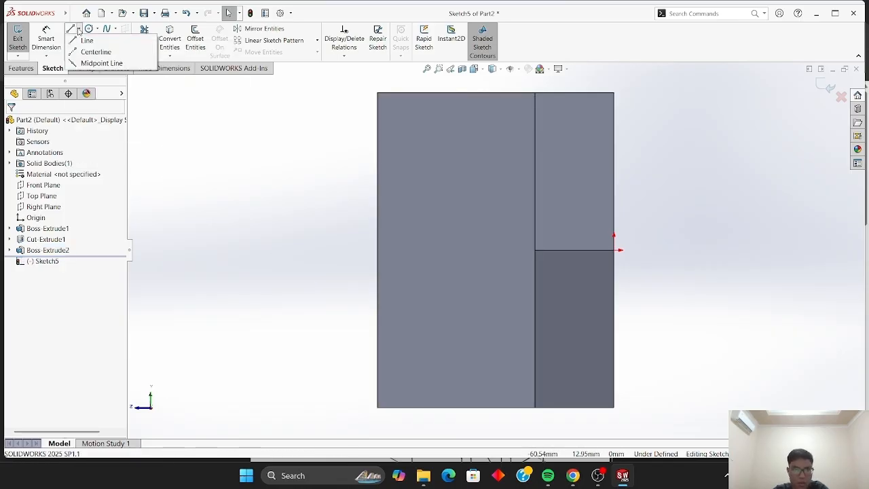
click(86, 41)
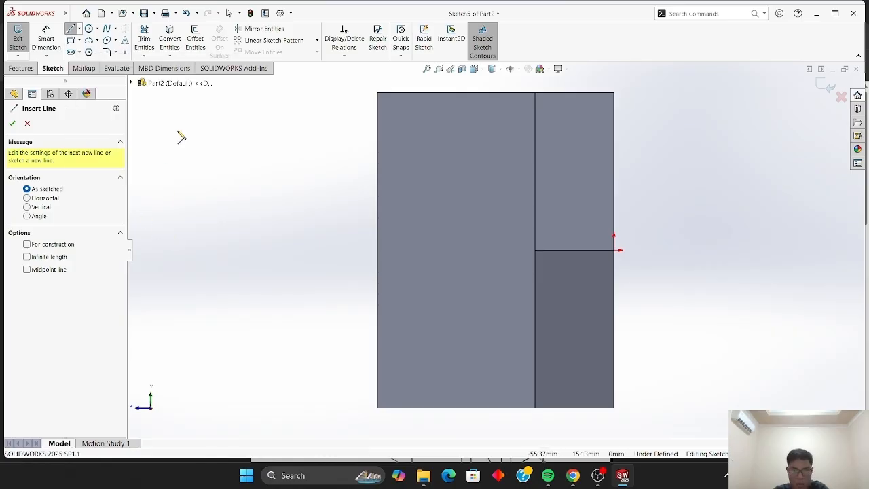
click(378, 93)
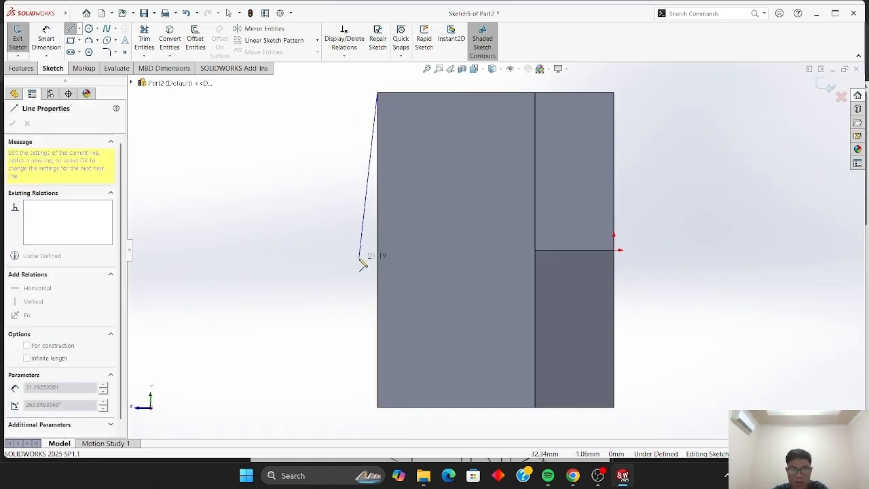
click(378, 408)
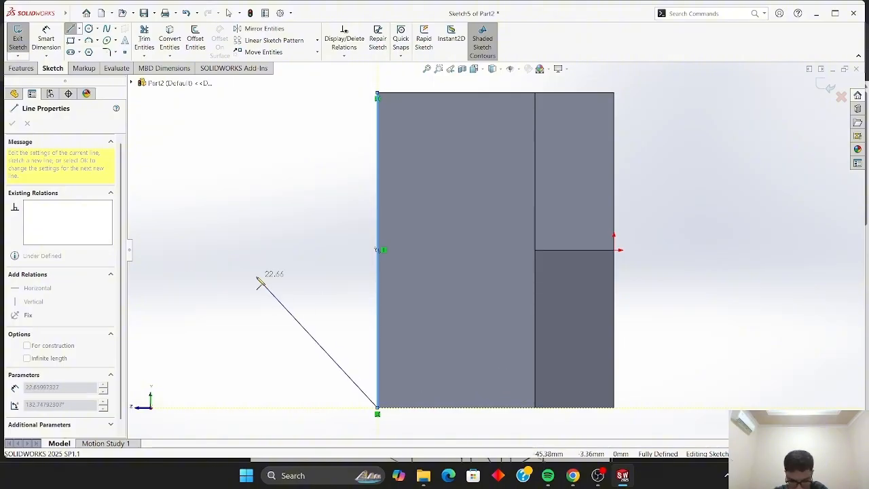
key(Escape)
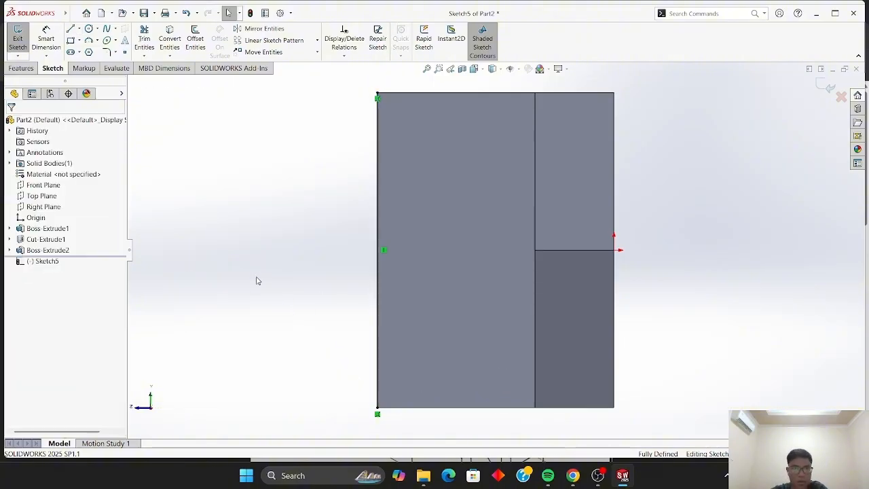
key(l)
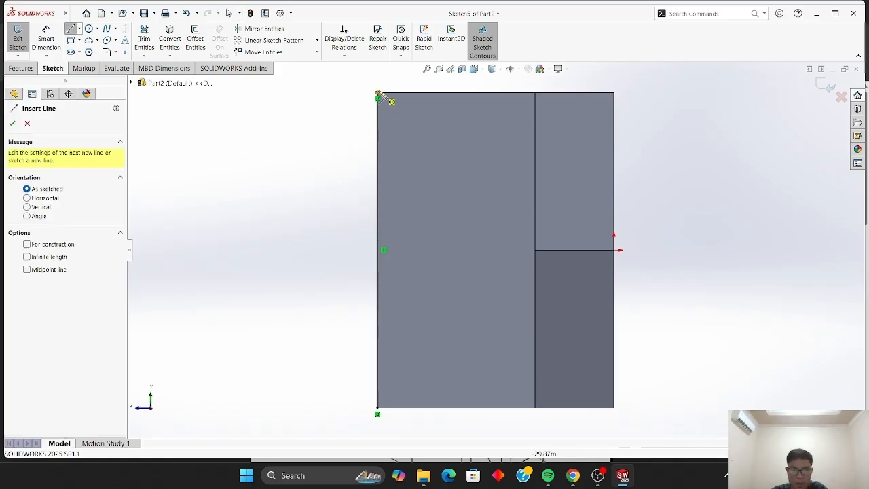
drag(378, 97, 469, 227)
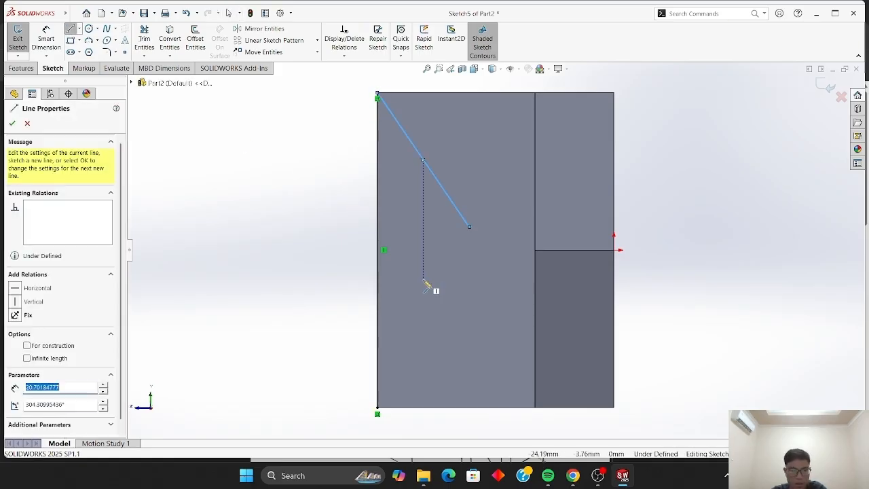
key(Escape)
click(193, 12)
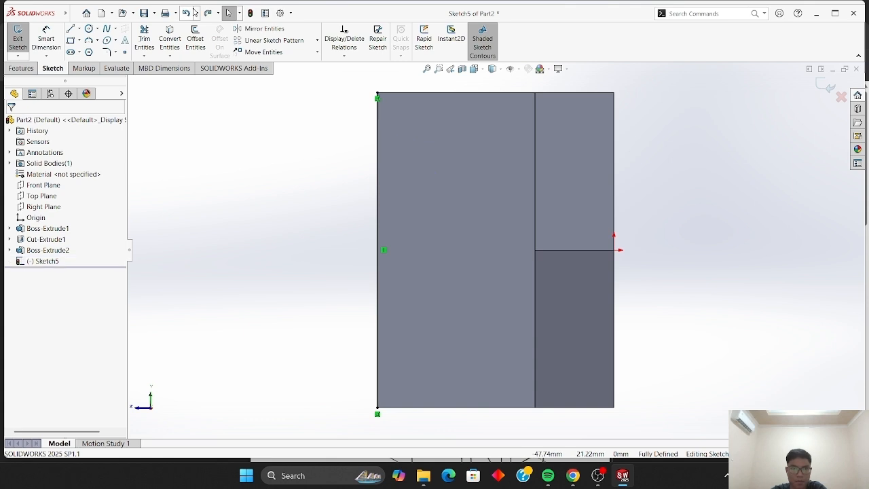
click(70, 29)
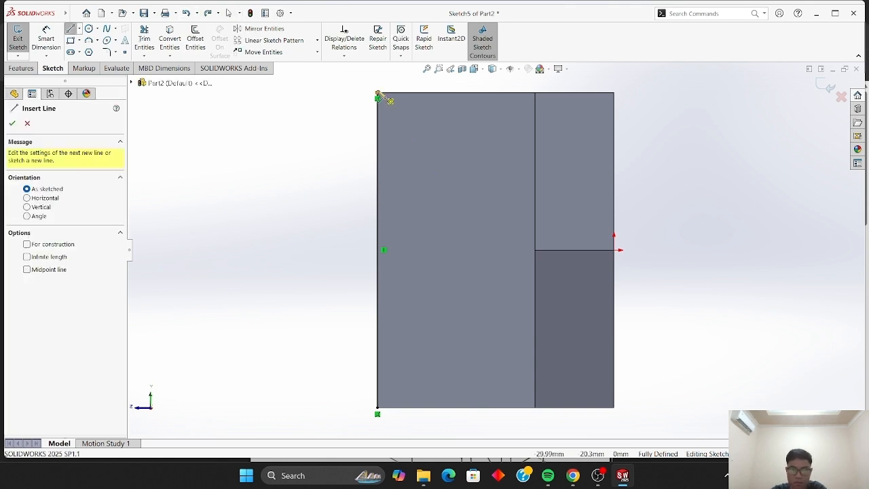
mouse_move(378, 97)
mouse_down()
mouse_move(520, 346)
mouse_move(530, 386)
mouse_move(545, 390)
mouse_move(510, 382)
mouse_up()
key(Escape)
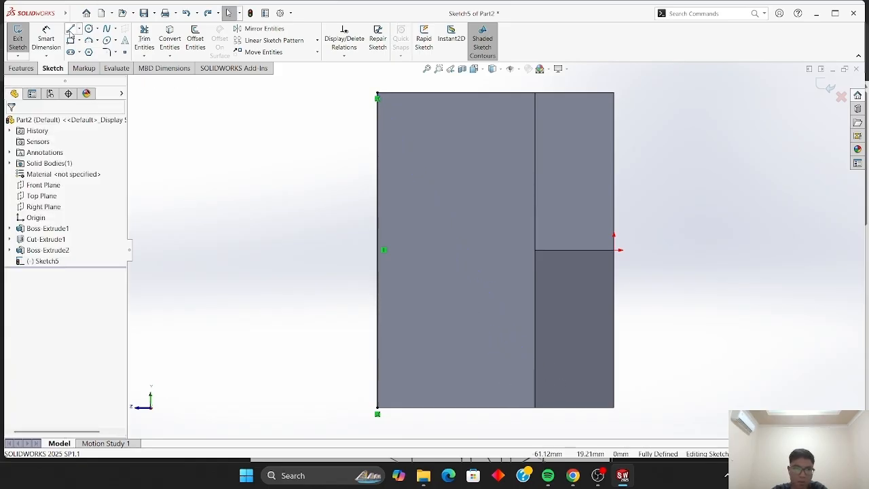
click(70, 28)
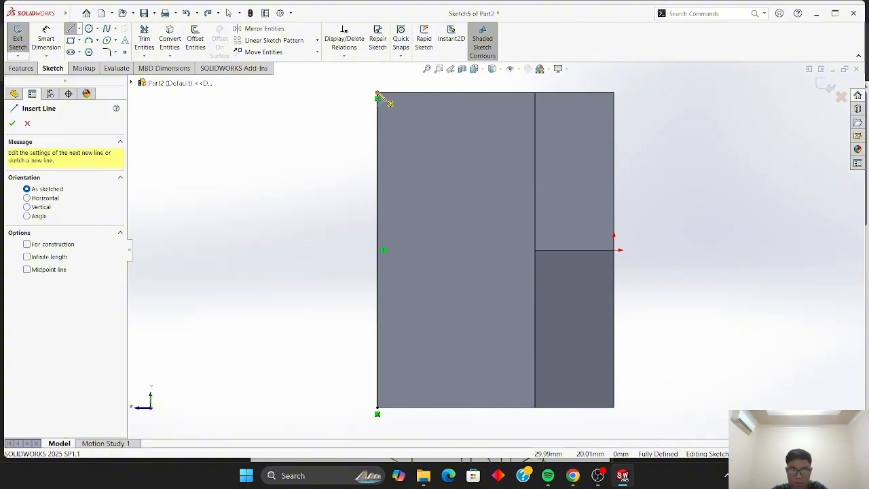
mouse_move(378, 95)
mouse_down()
mouse_move(514, 277)
mouse_move(527, 330)
mouse_move(508, 339)
mouse_move(520, 330)
mouse_move(485, 305)
mouse_up()
key(Escape)
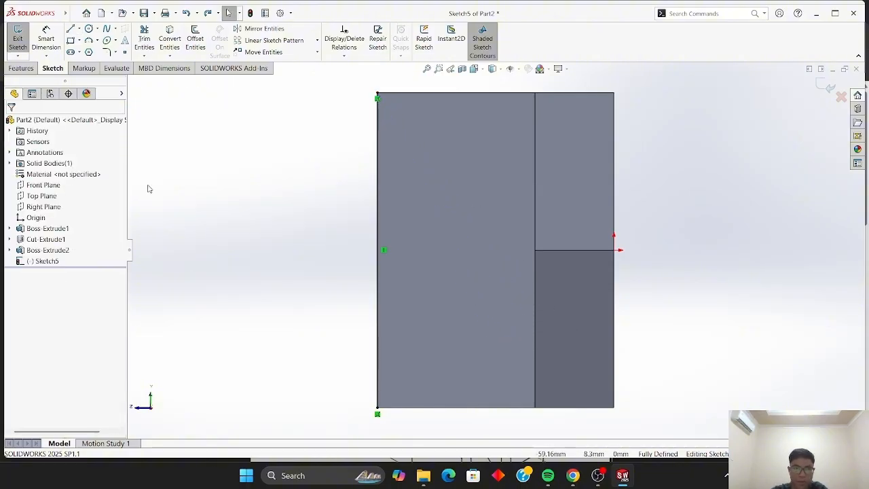
click(74, 15)
drag(228, 95, 150, 93)
- Draw a diagonal line across the boss face from its lower inner corner to the upper end of the vertical line
click(71, 30)
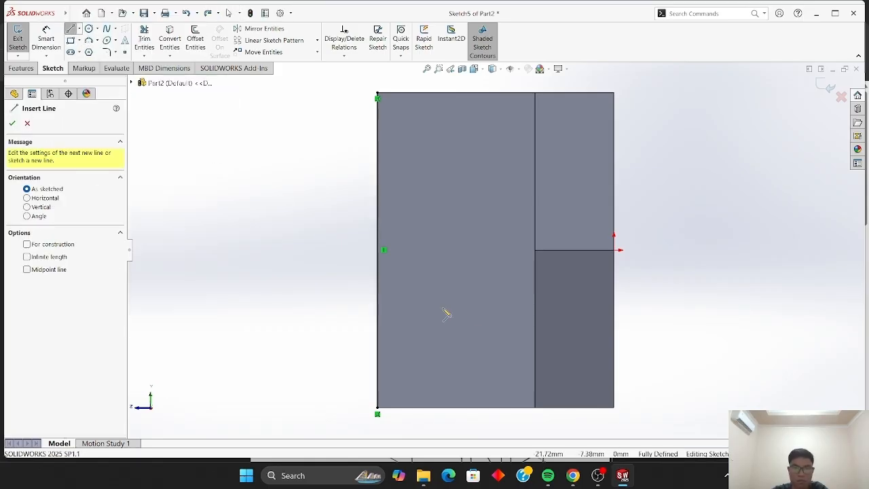
click(536, 409)
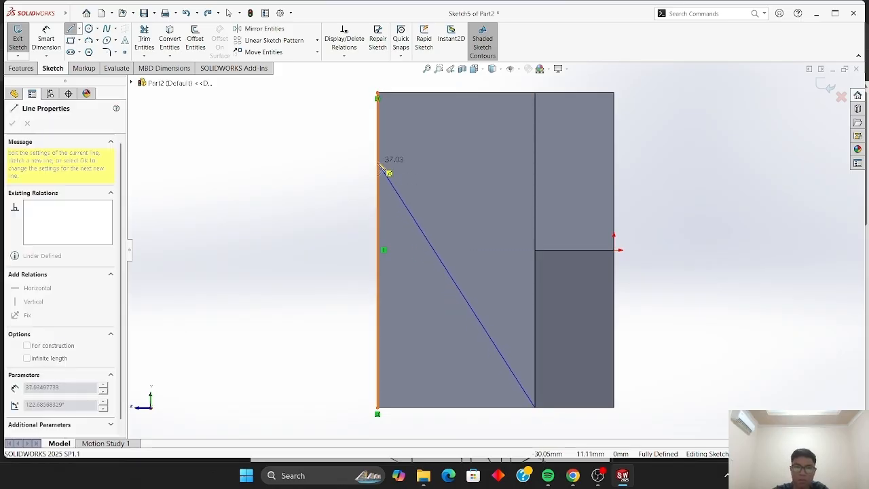
double_click(379, 95)
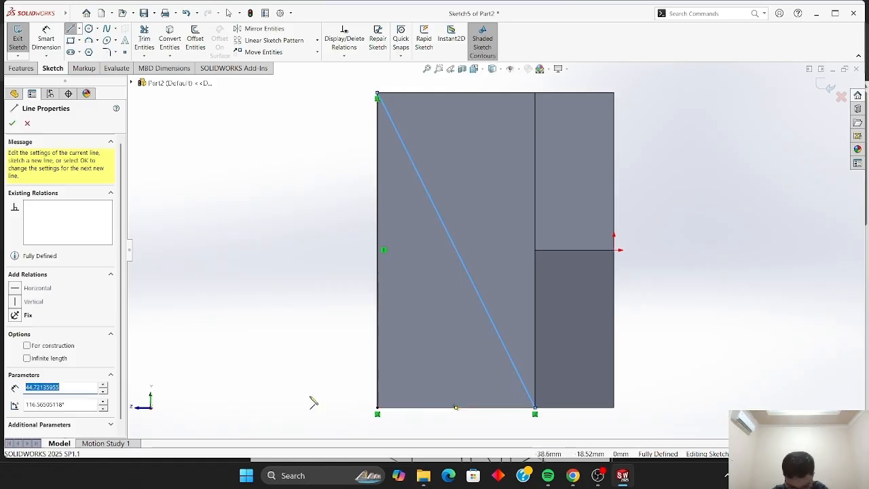
- Try closing the triangle with a 20 mm horizontal line along the boss face's lower edge, and undo that line
click(378, 408)
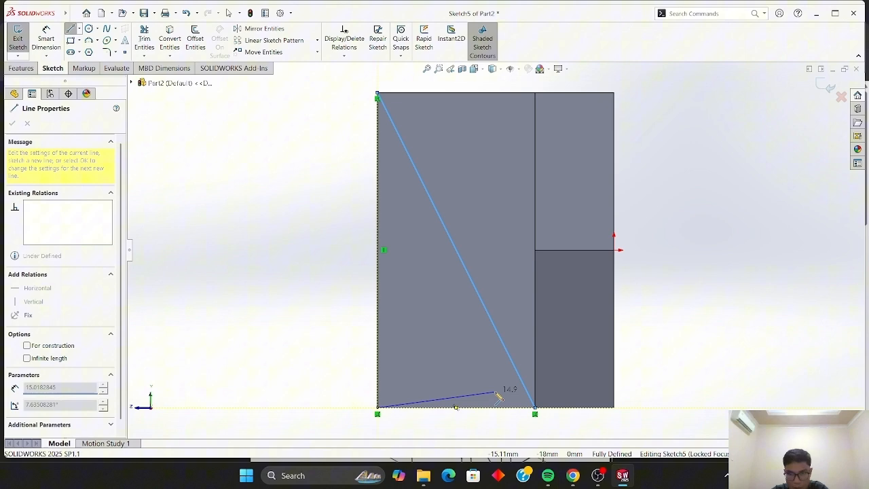
click(535, 408)
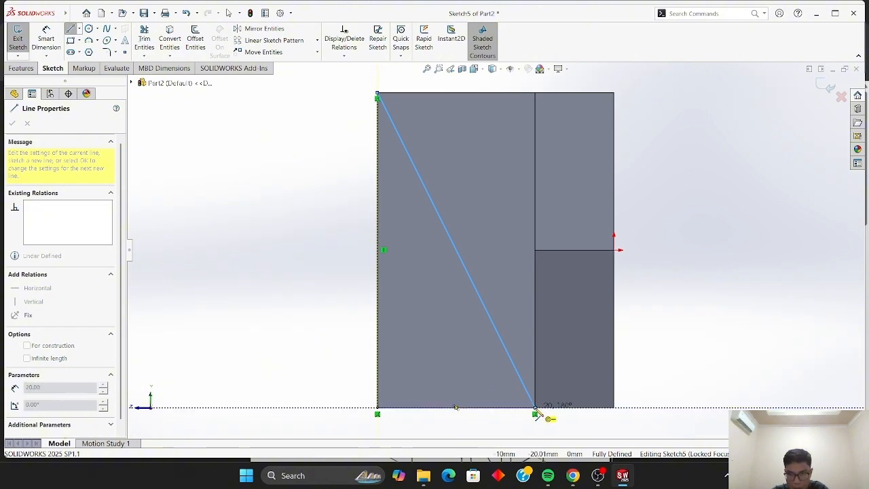
double_click(535, 410)
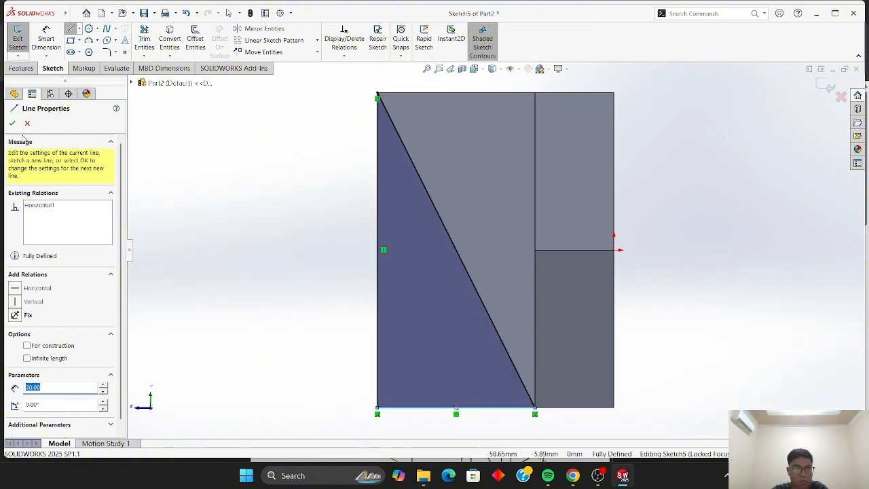
click(12, 124)
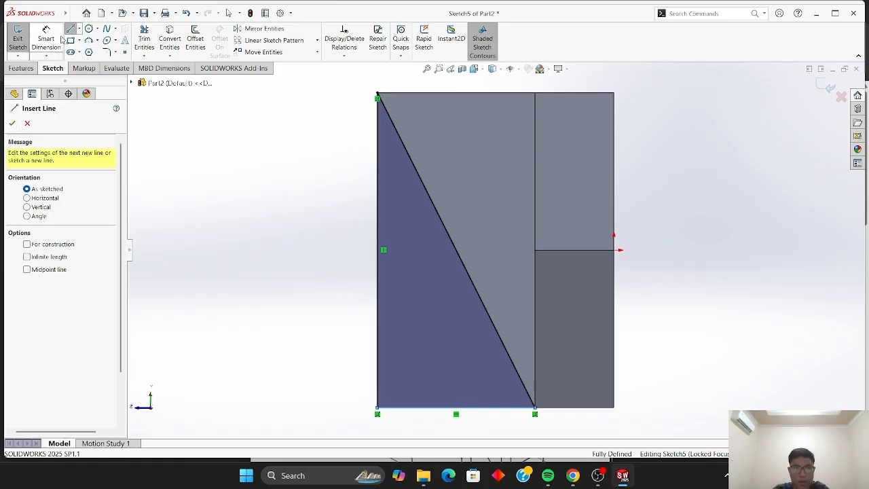
click(186, 14)
click(244, 285)
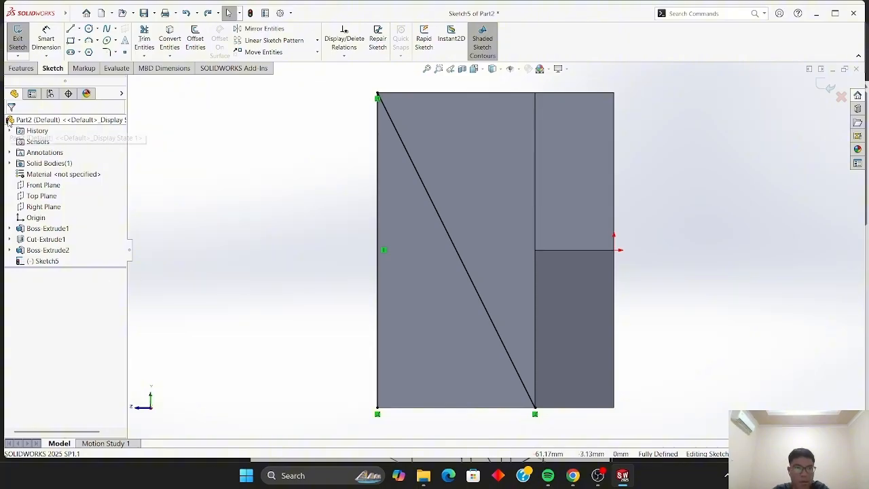
- Extrude-cut the triangular area beside the boss's outer edge 20 mm deep to give the raised boss its slope
click(21, 68)
click(160, 41)
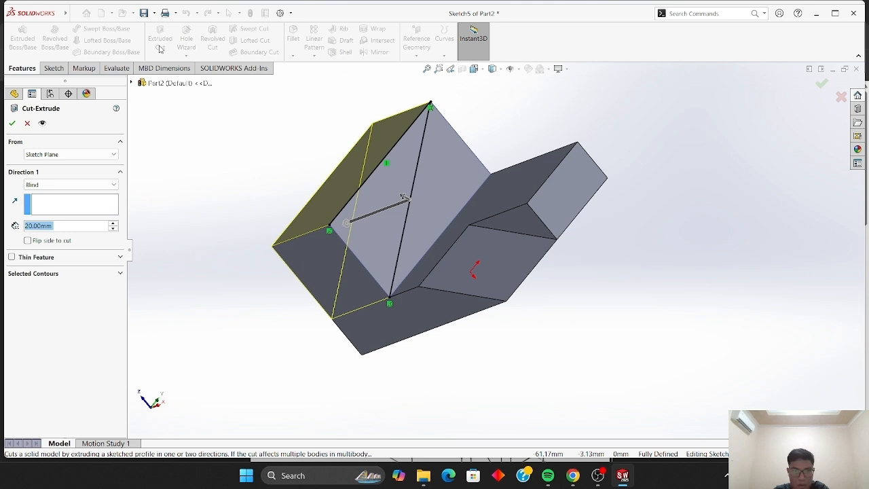
click(11, 123)
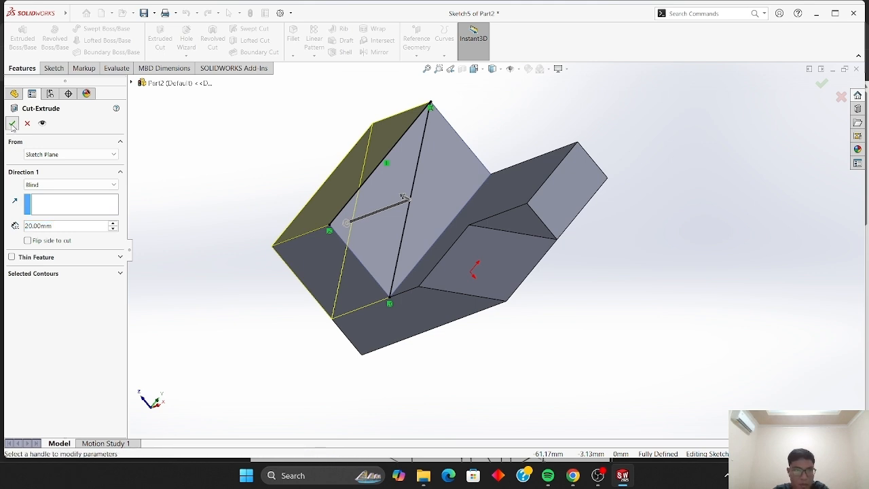
click(167, 216)
- Examine the finished second part from several angles, checking the sloped boss and the wedge cut
key(Down)
key(Down)
key(Left)
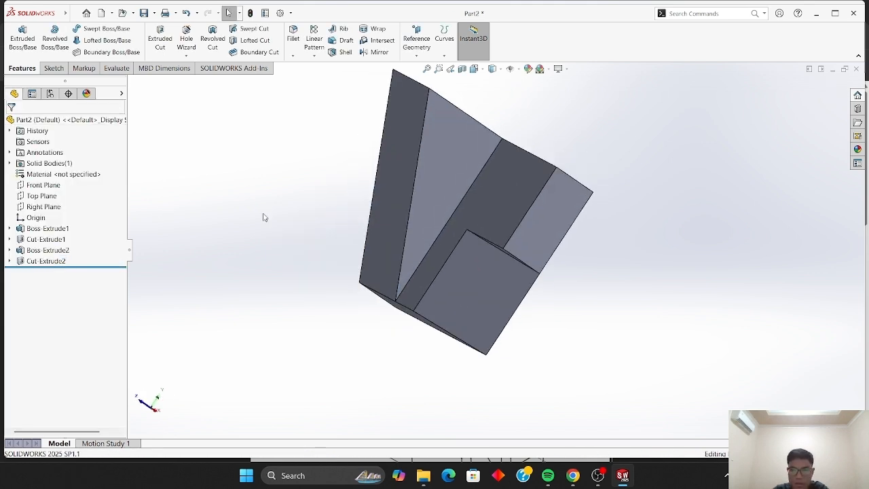
key(Left)
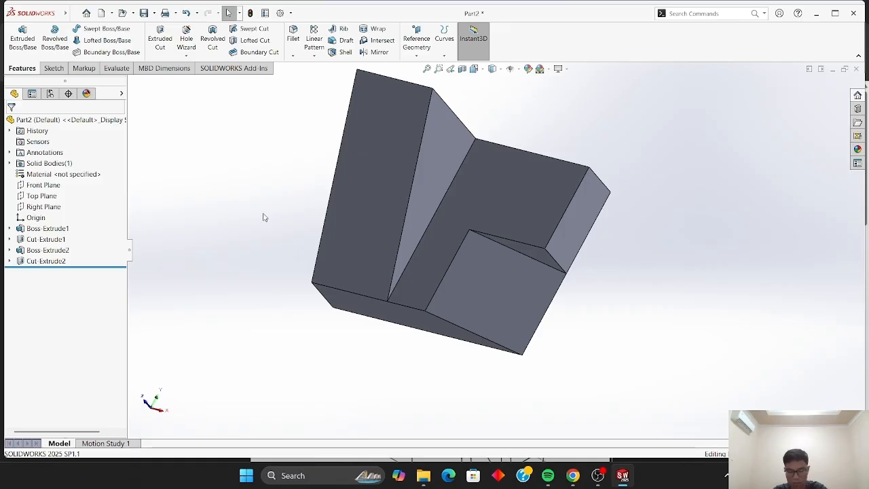
key(Left)
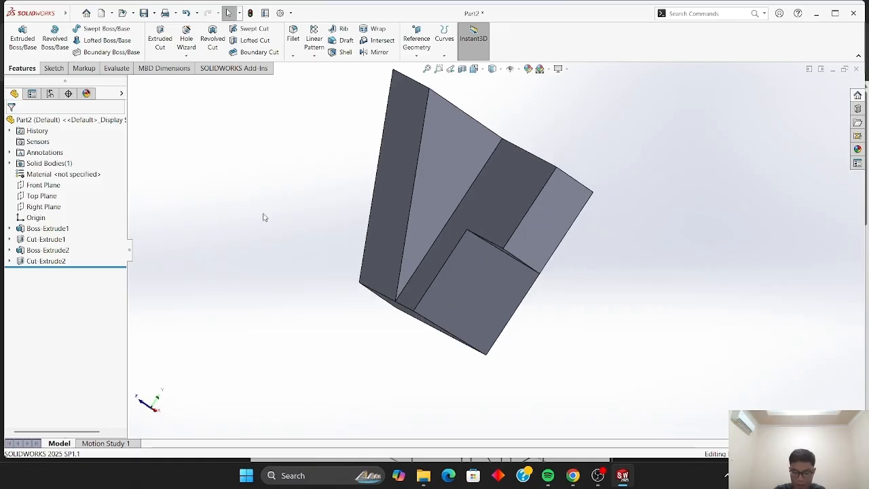
key(Right)
key(Right)
key(Right)
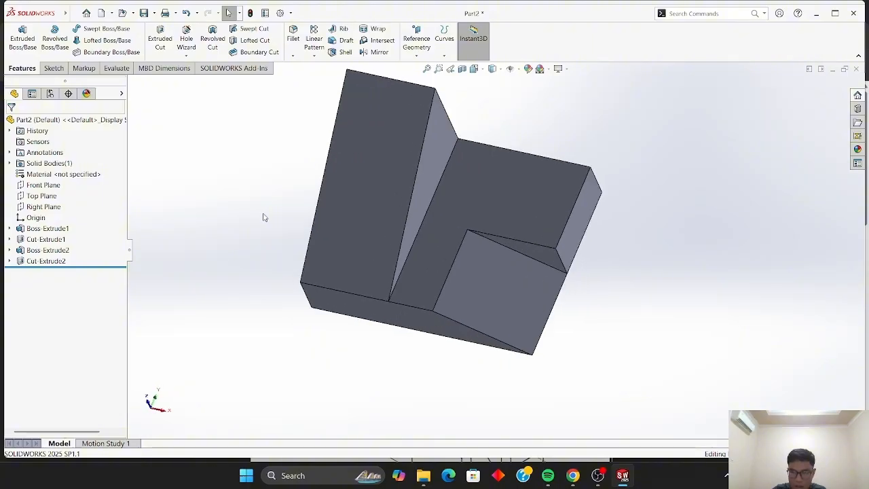
key(Up)
key(Up)
key(Up)
key(Down)
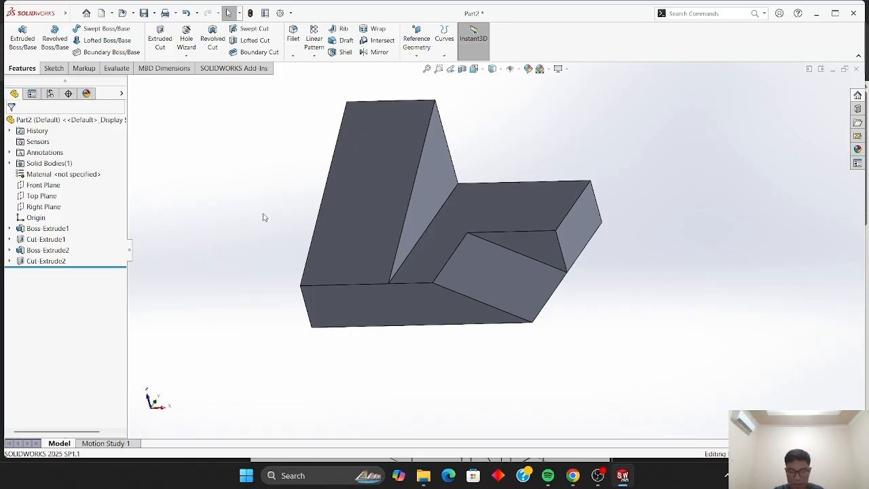
- Create a new part document and start a sketch on the Front Plane
click(111, 13)
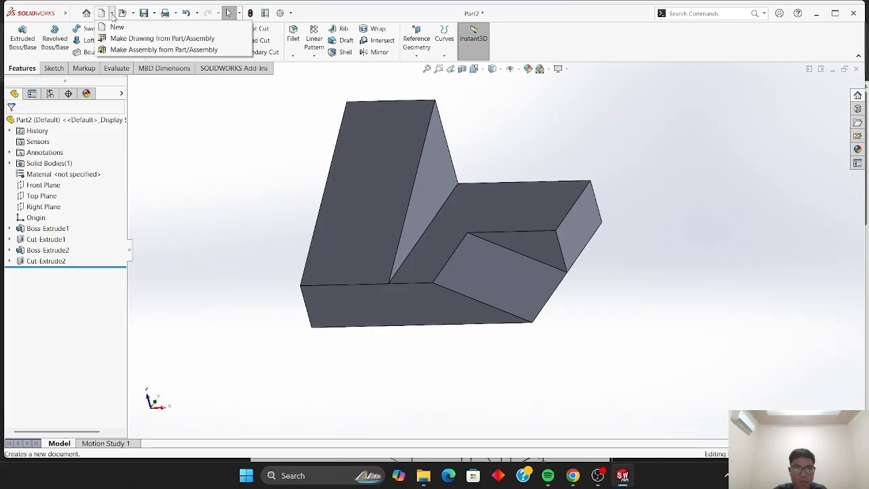
click(114, 28)
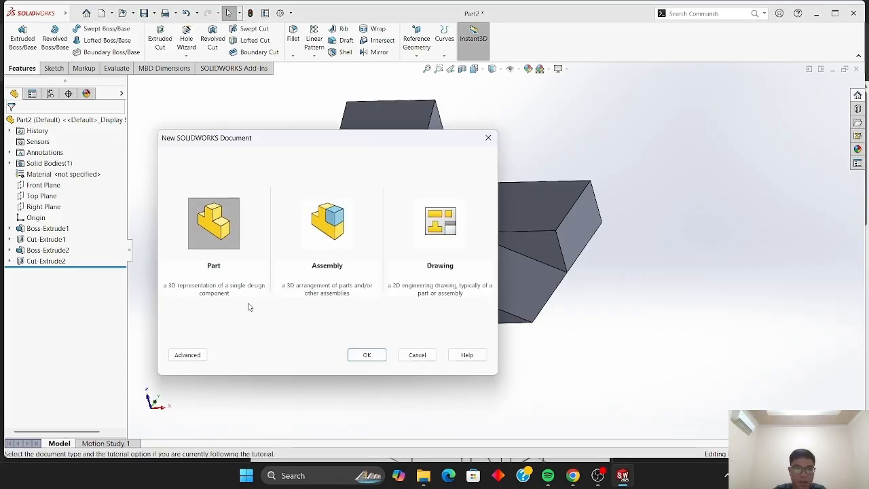
click(366, 354)
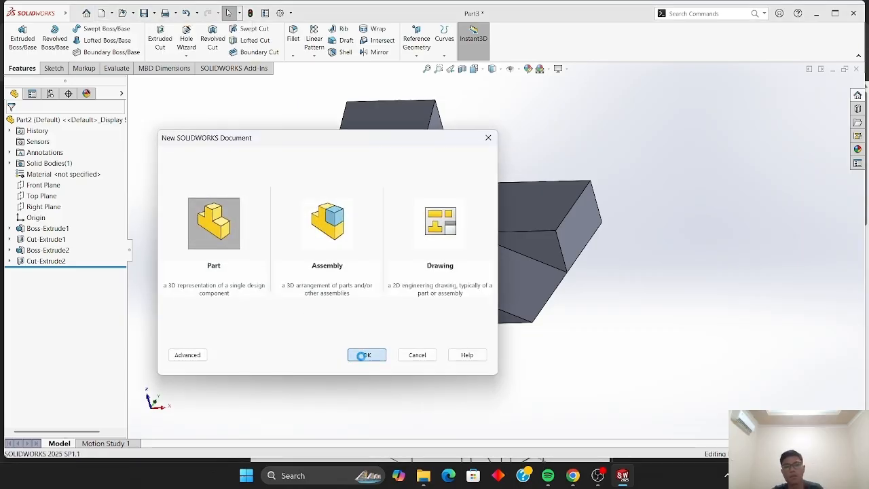
click(53, 68)
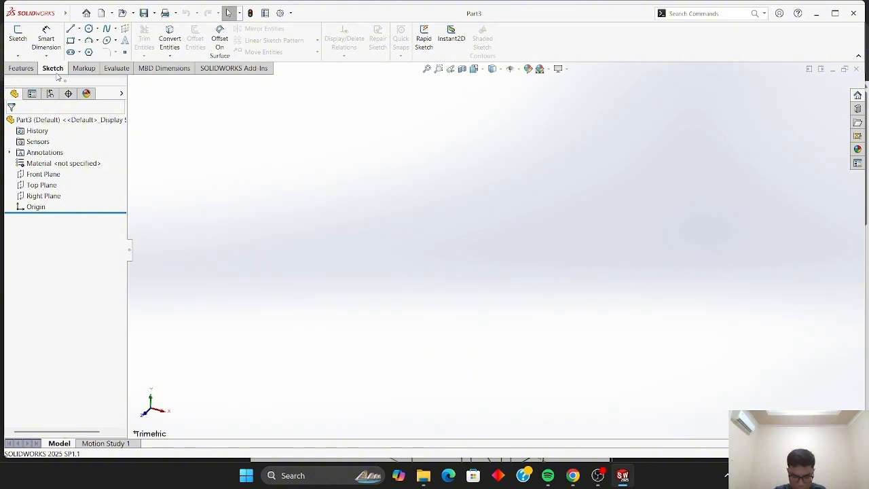
click(17, 37)
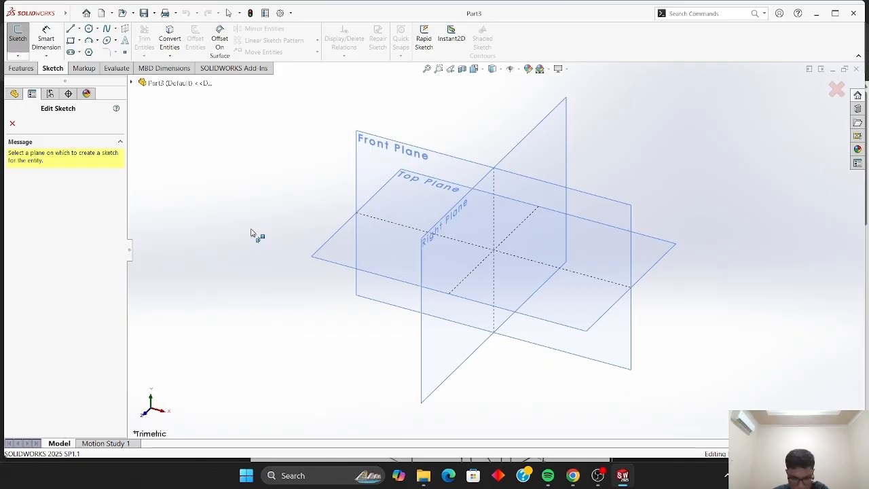
click(383, 172)
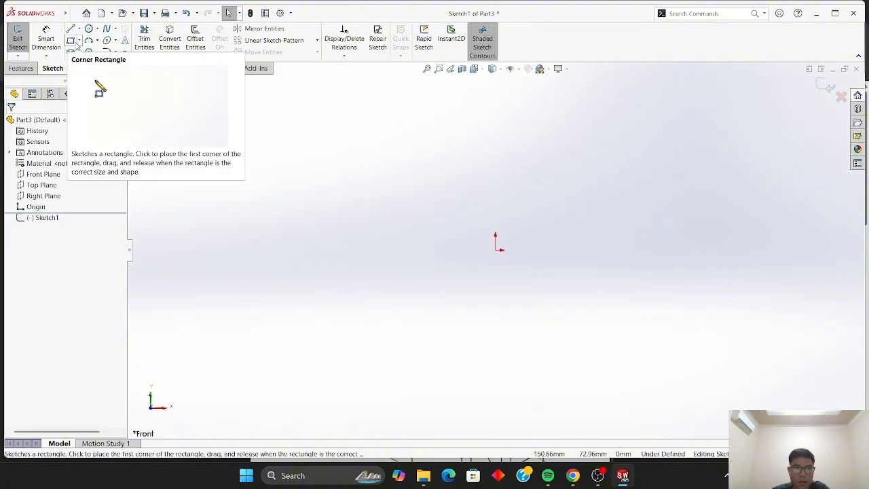
- Sketch a center rectangle of about 130 by 84 mm centered on the origin
click(79, 42)
click(95, 62)
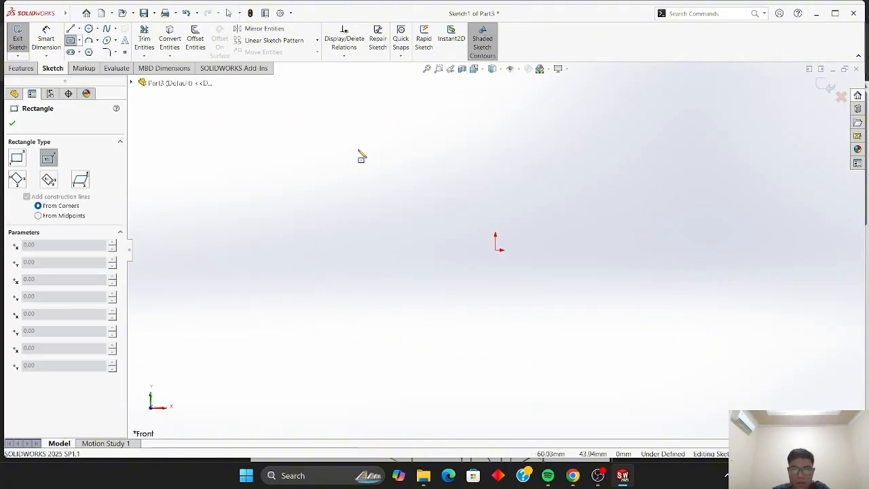
click(495, 250)
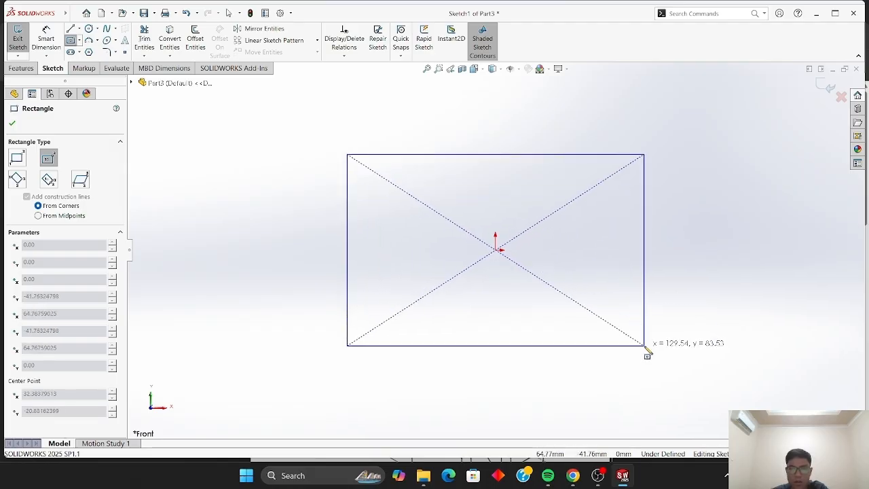
click(645, 344)
click(11, 123)
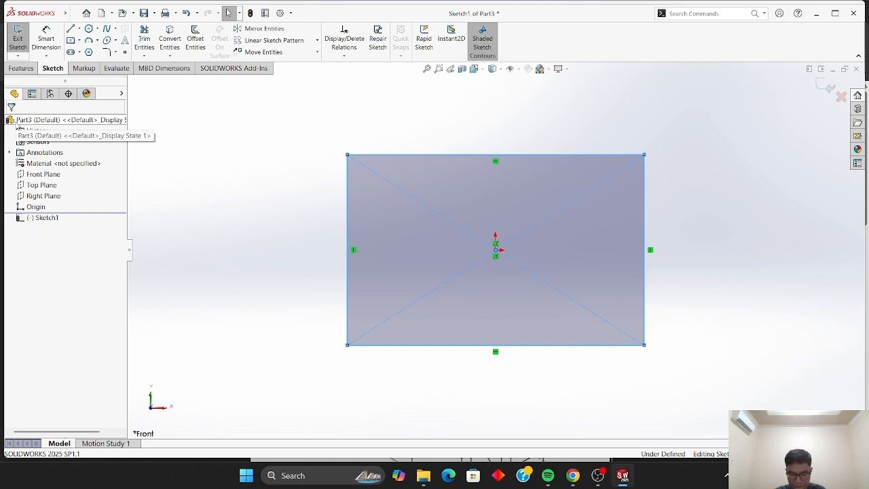
- Dimension the rectangle's lower edge and its vertical side to 40 mm each
click(46, 38)
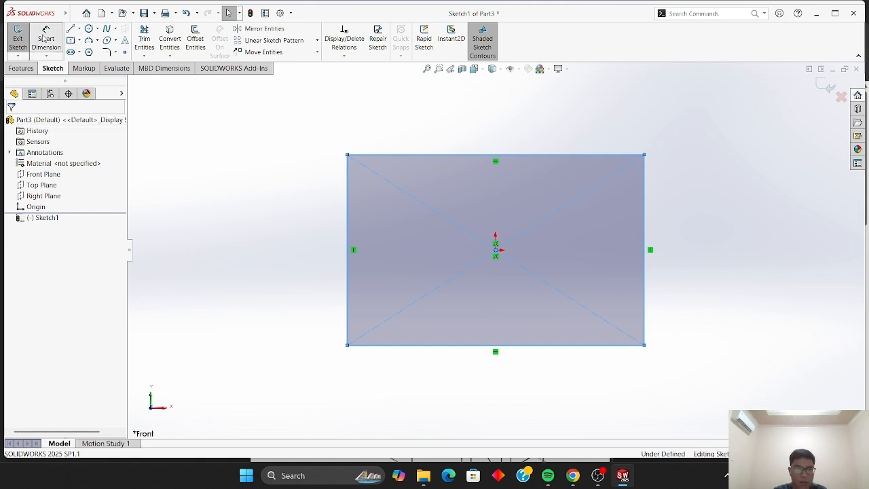
click(444, 346)
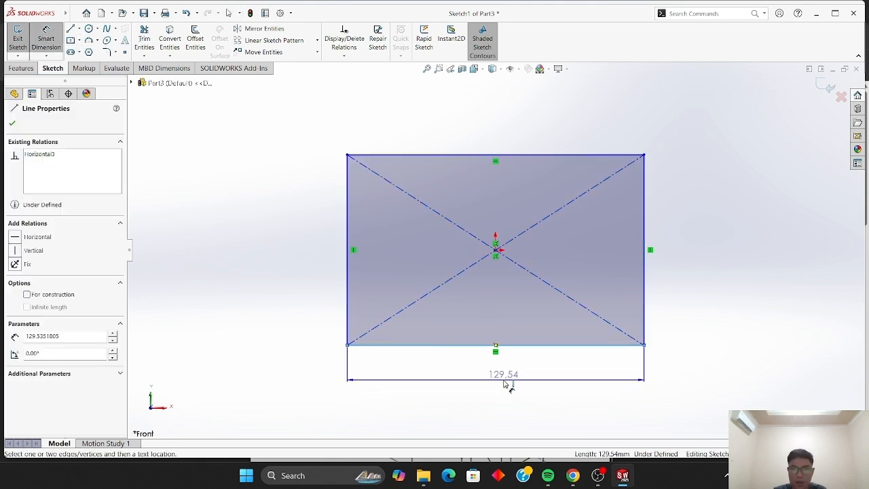
click(500, 373)
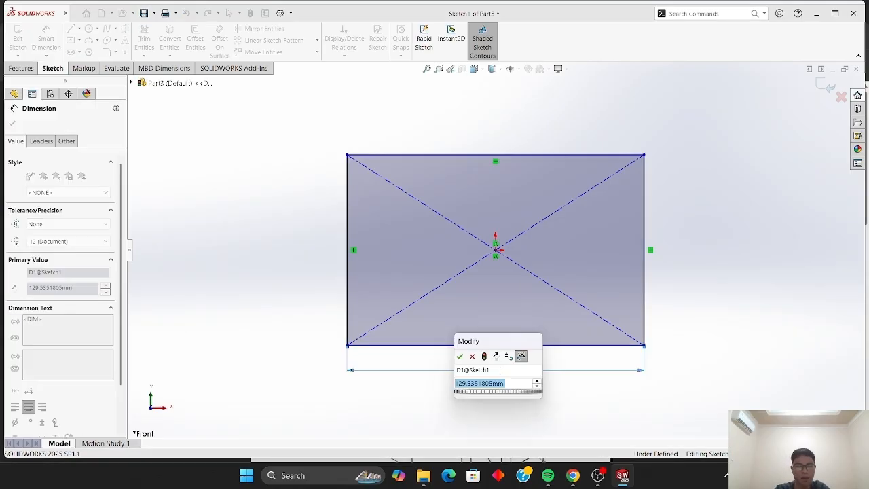
text(40)
key(Return)
click(645, 280)
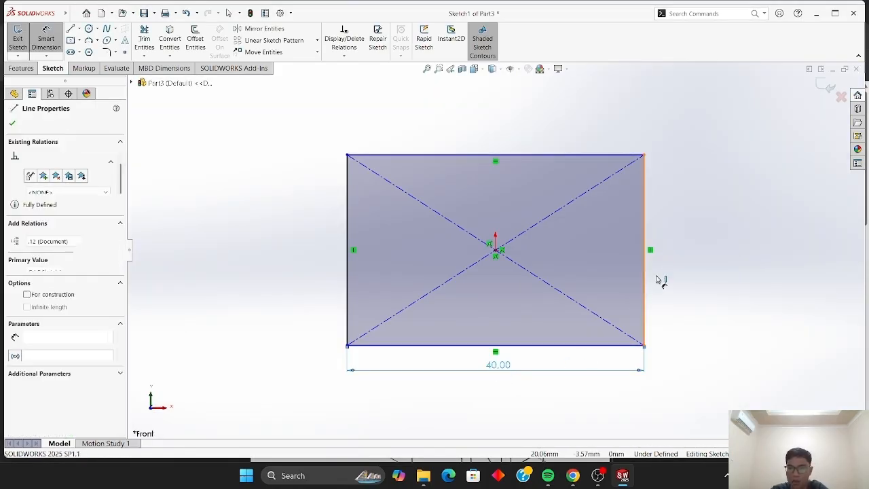
click(685, 273)
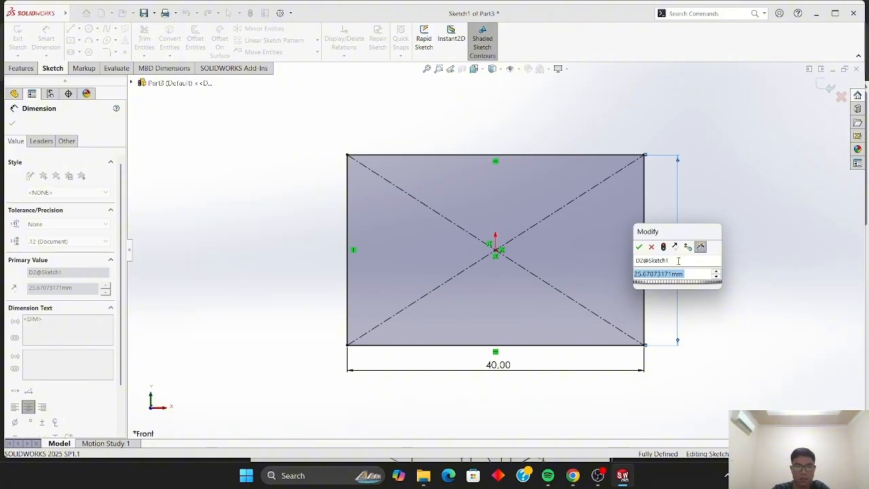
text(40)
key(Return)
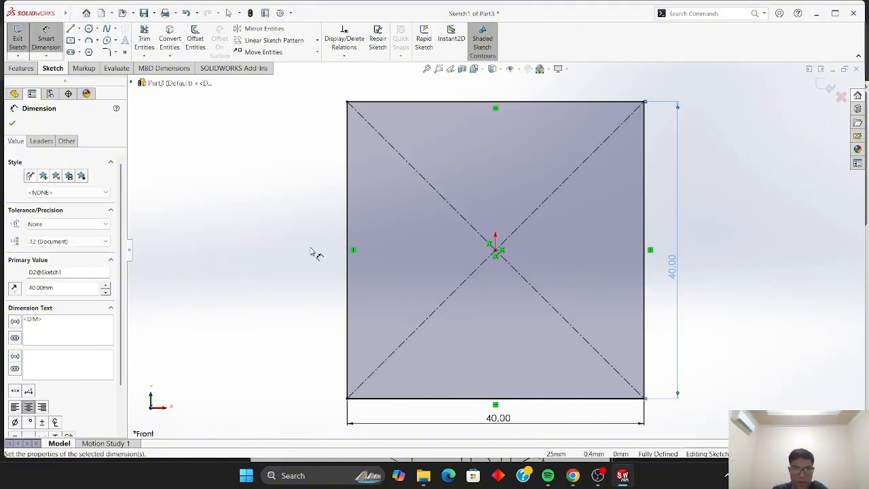
click(12, 122)
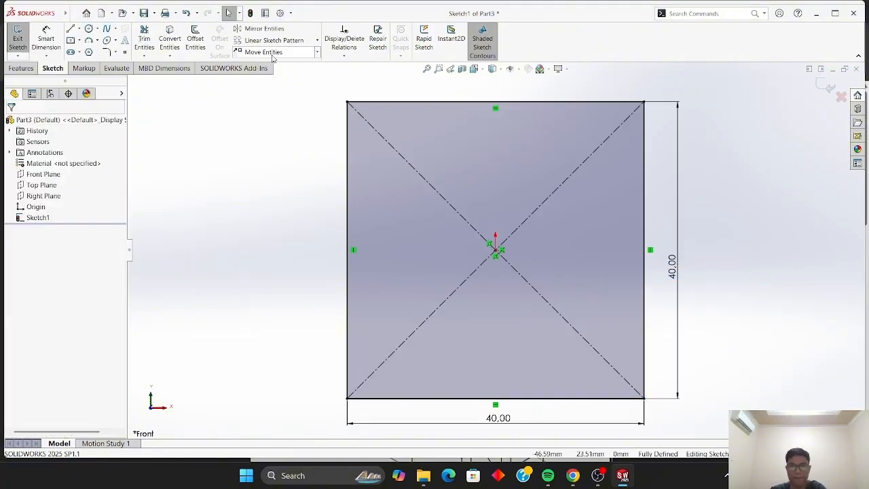
- Extrude the 40 mm square profile 20 mm as a solid block
click(426, 69)
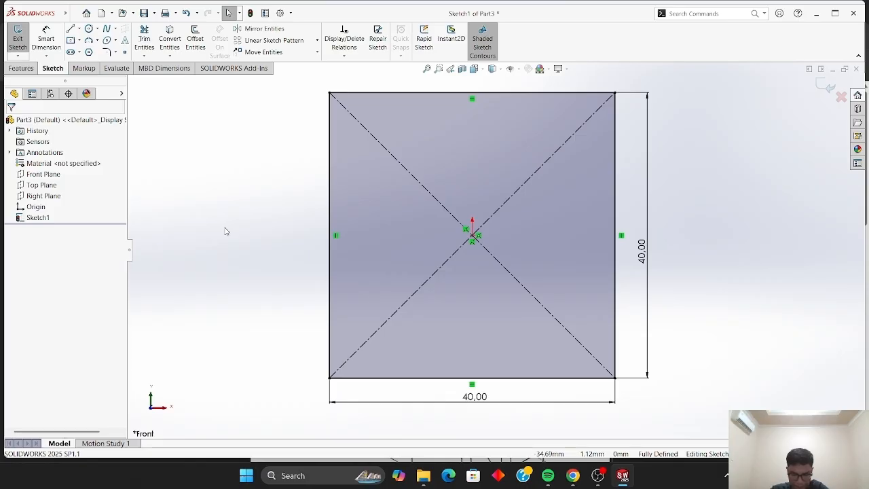
click(21, 68)
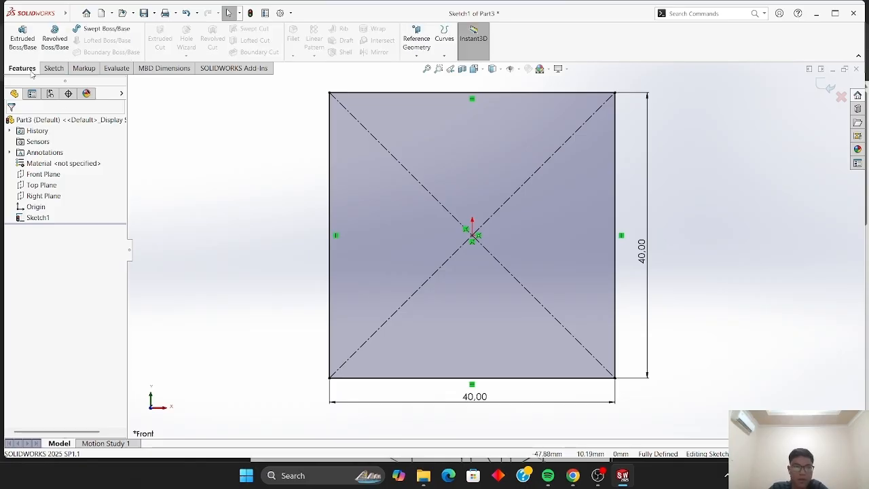
click(21, 40)
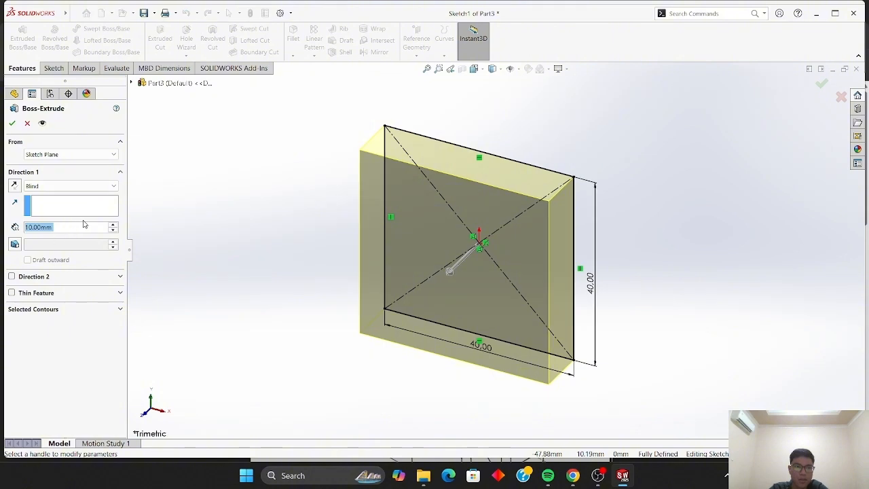
click(114, 228)
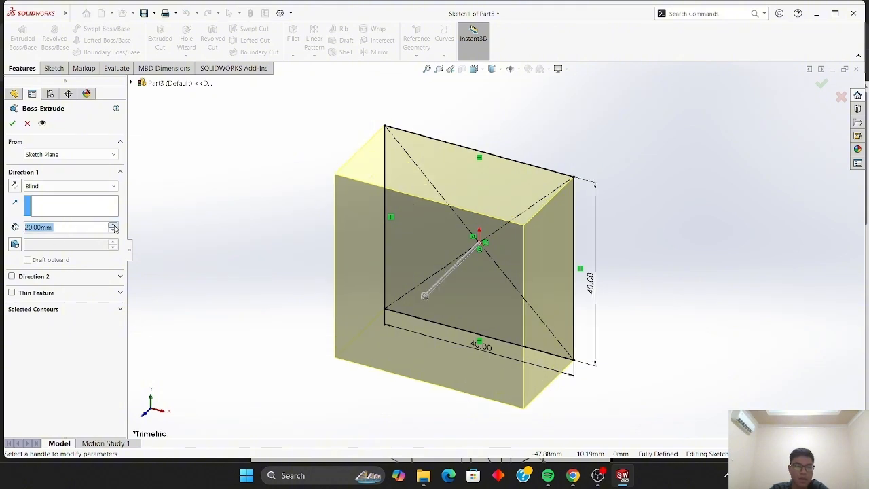
click(12, 123)
click(192, 159)
- Start a new sketch on the block's front square face
key(Up)
key(Up)
key(Up)
key(Up)
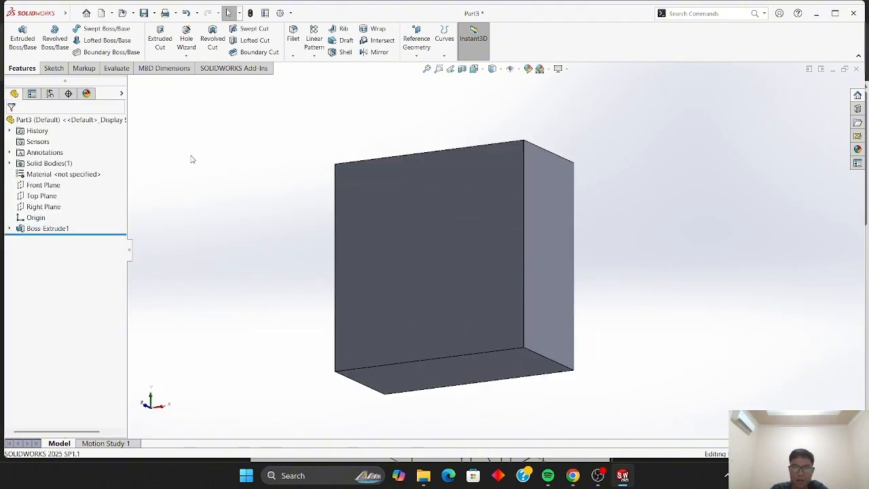
key(Right)
key(Right)
key(Right)
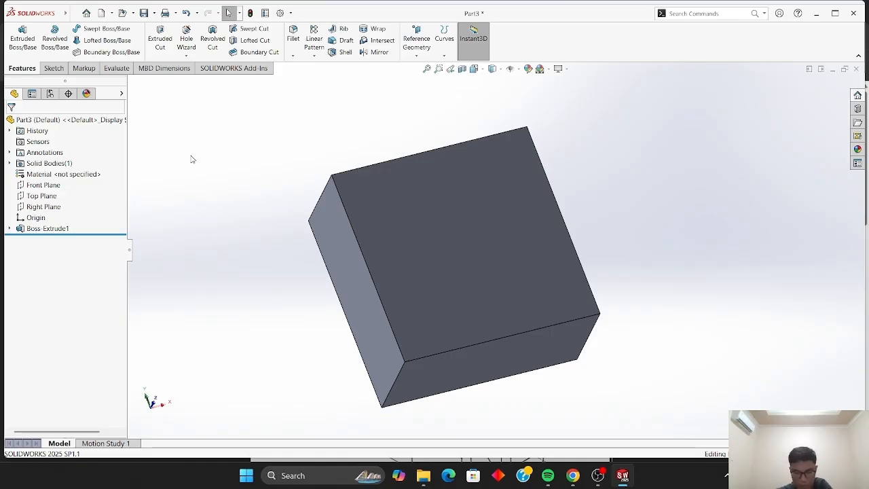
key(Up)
key(Up)
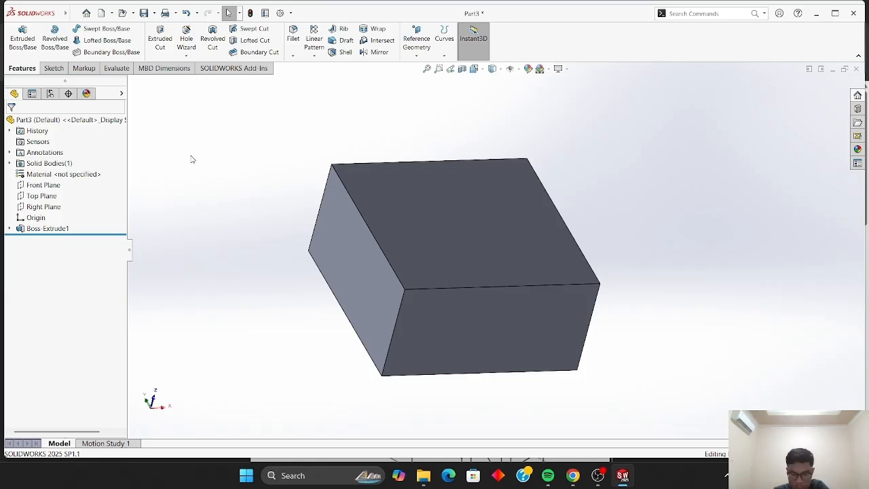
key(Up)
key(Up)
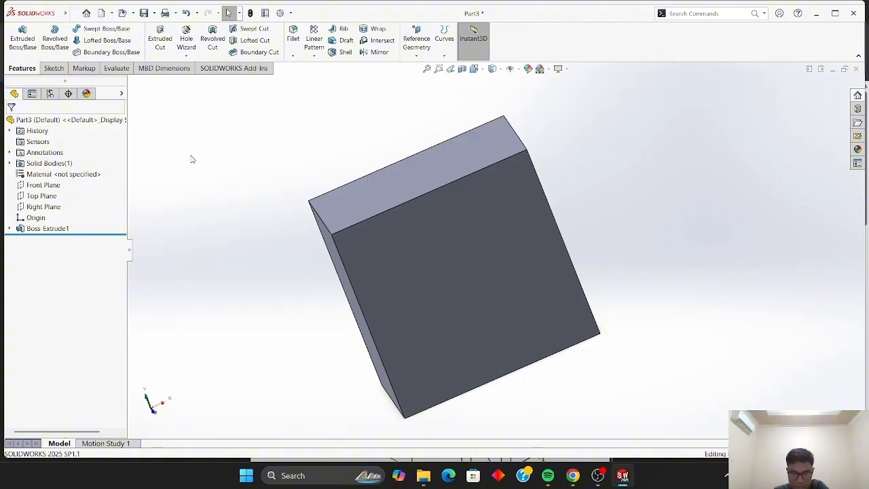
click(448, 279)
click(442, 247)
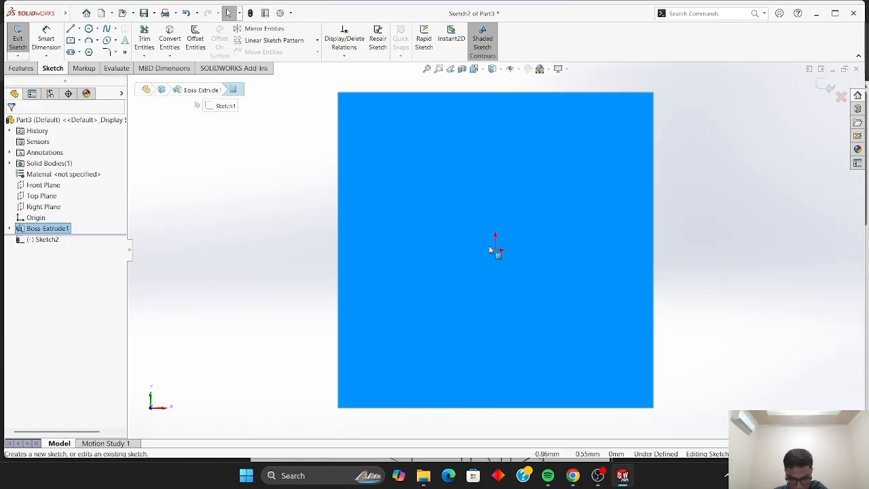
click(283, 233)
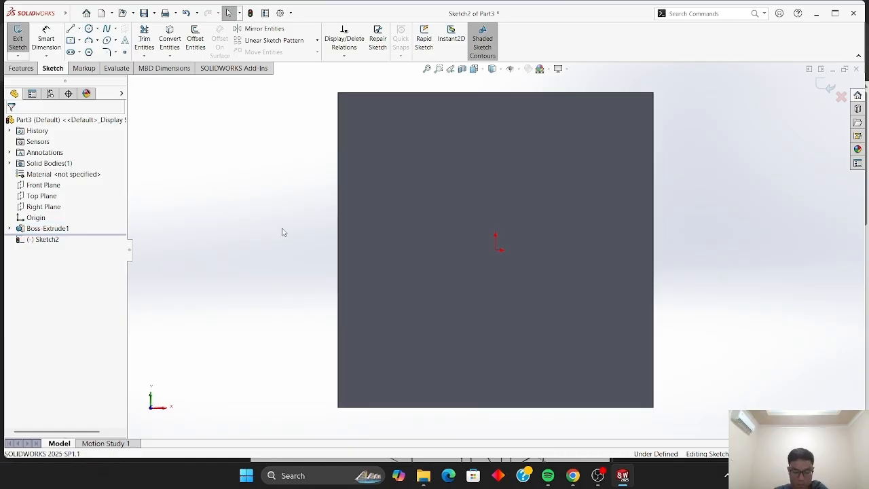
click(78, 28)
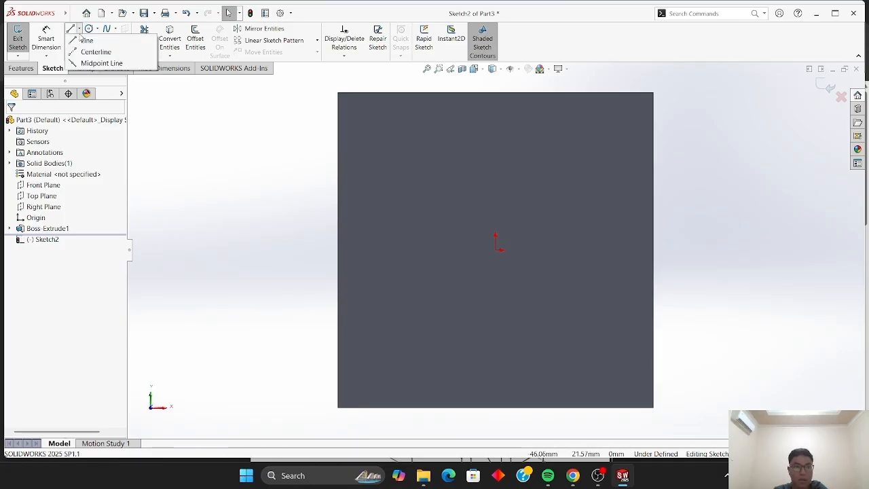
click(87, 51)
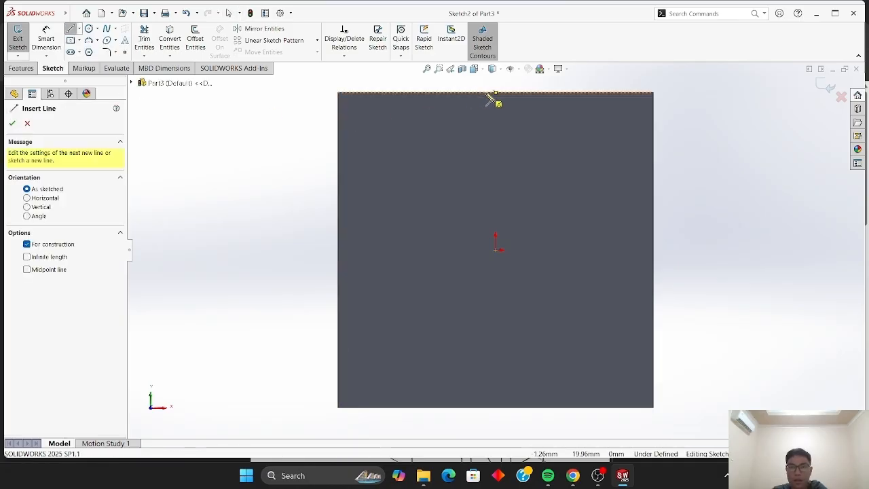
mouse_move(496, 95)
mouse_down()
mouse_move(504, 97)
mouse_move(516, 265)
mouse_move(511, 260)
mouse_up()
key(Escape)
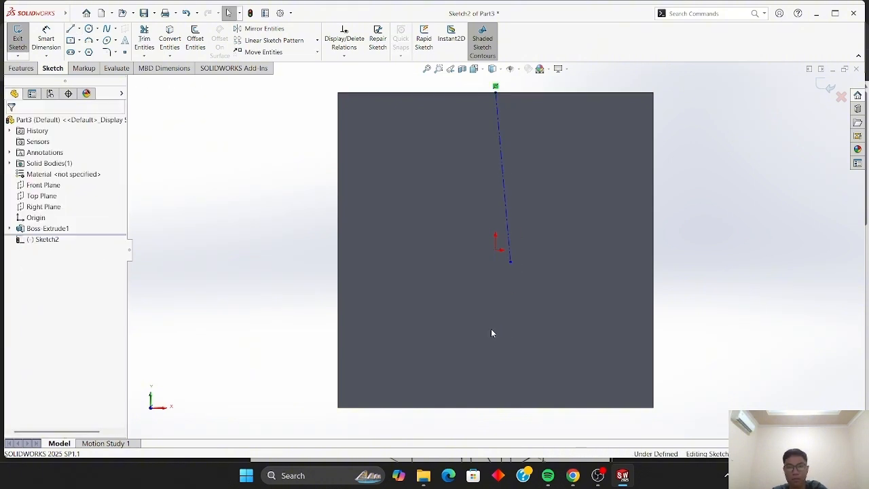
click(185, 15)
click(79, 28)
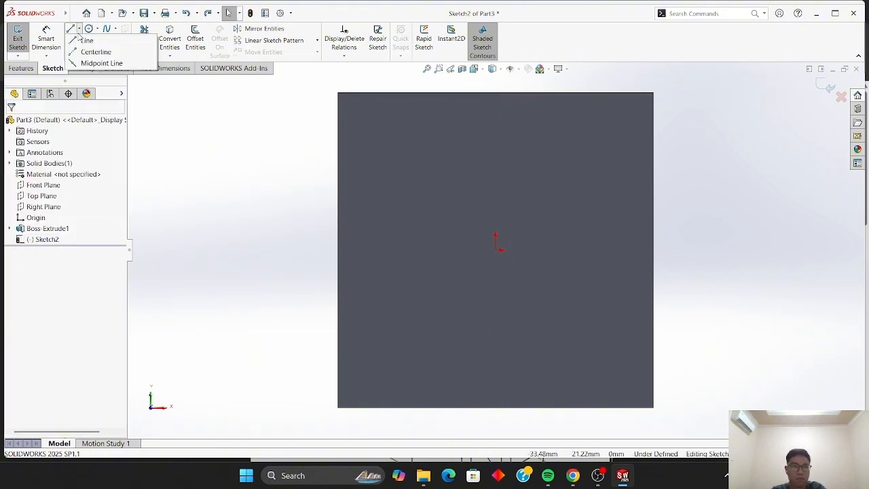
click(95, 51)
click(79, 53)
click(80, 29)
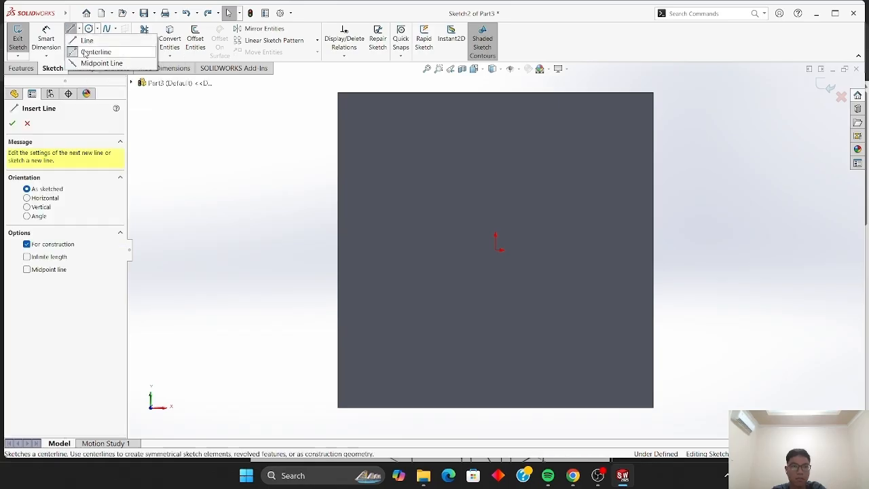
click(89, 52)
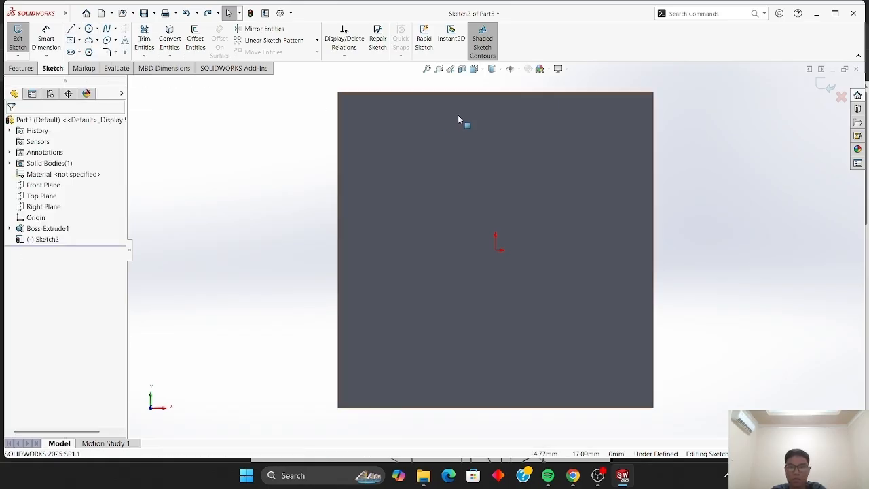
click(78, 29)
click(95, 51)
click(80, 53)
click(79, 29)
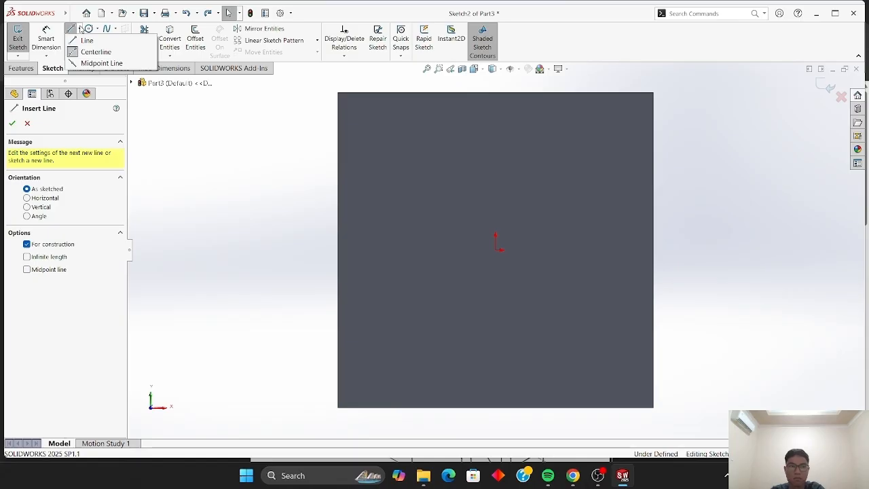
click(82, 52)
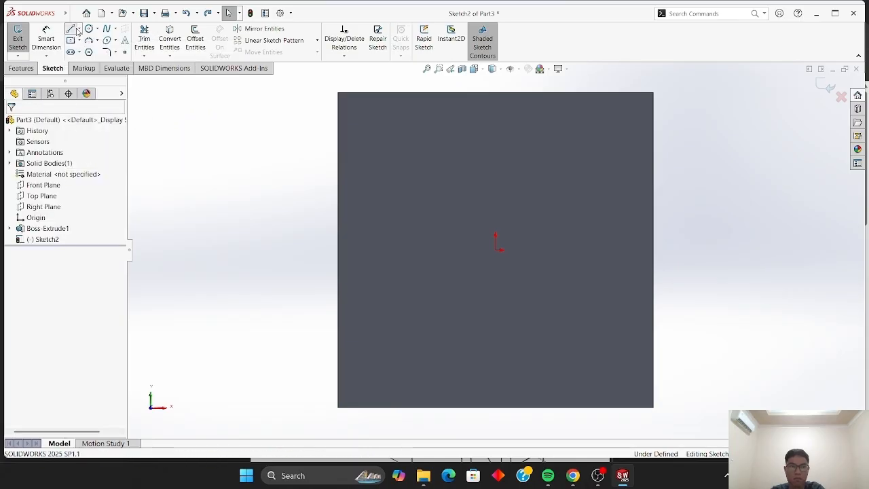
- Sketch a vertical centerline through the origin, from the midpoint of the face's upper edge to the midpoint of its lower edge
click(71, 29)
click(79, 29)
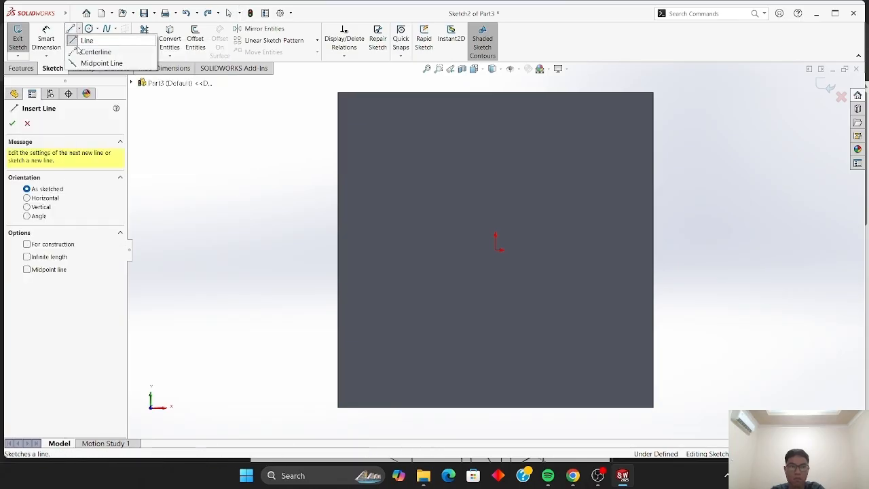
click(93, 52)
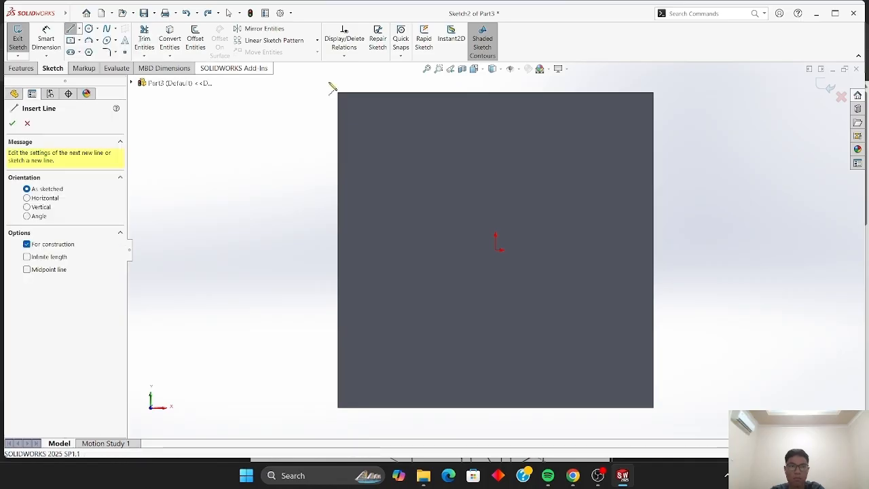
click(496, 93)
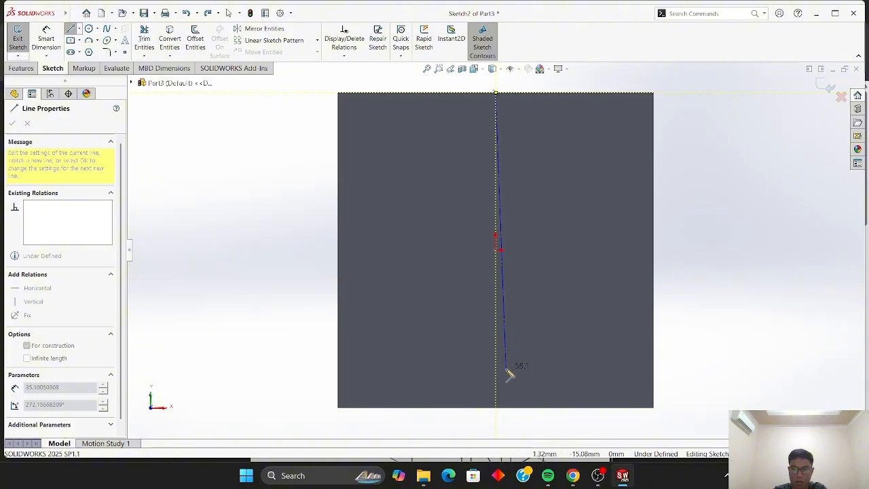
click(497, 407)
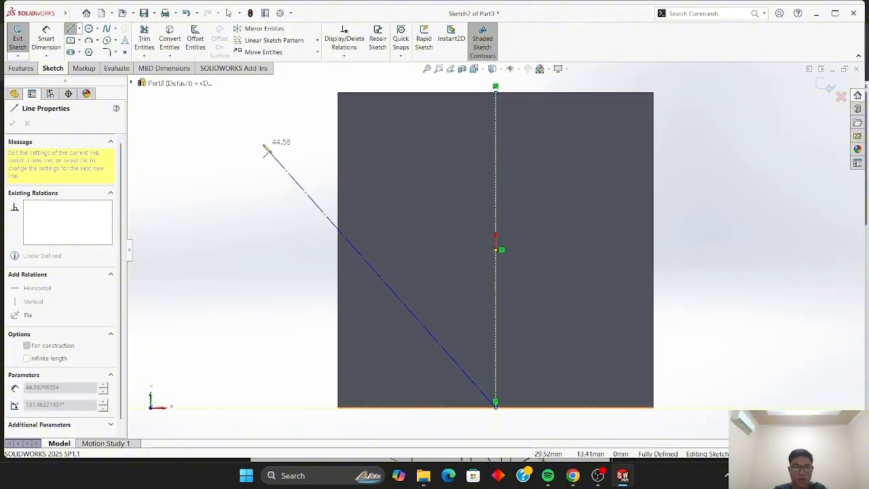
key(Escape)
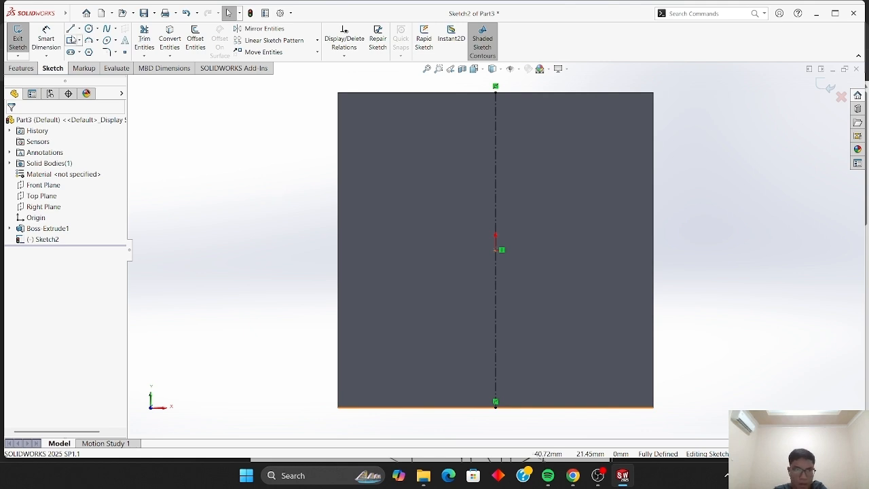
- Sketch three connected lines left of the centerline, about 10 mm along the lower edge, up to the upper edge and back to the centerline
click(71, 28)
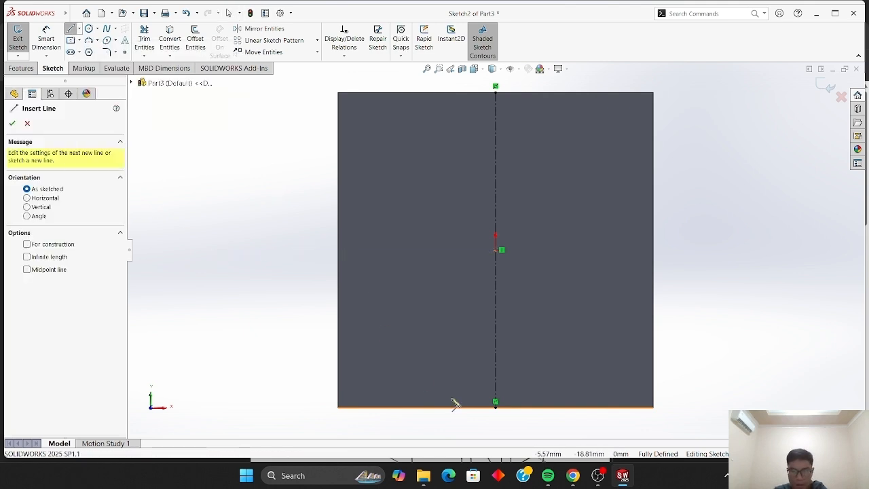
click(496, 406)
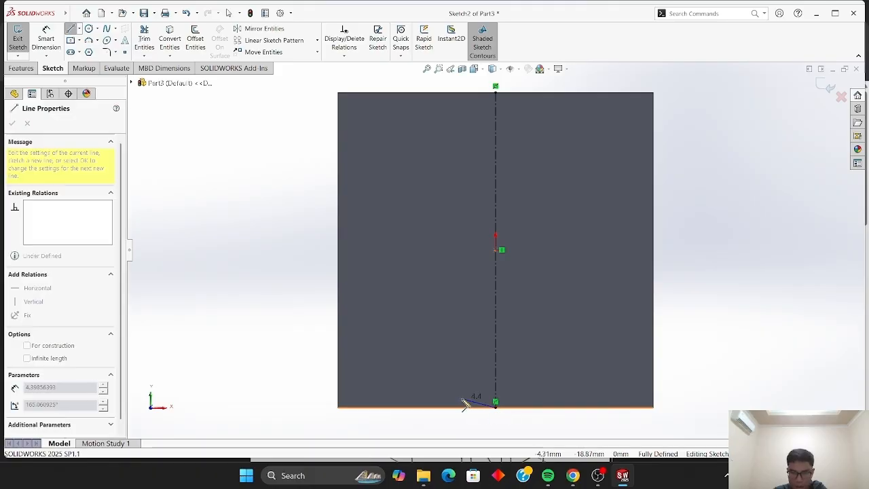
click(415, 407)
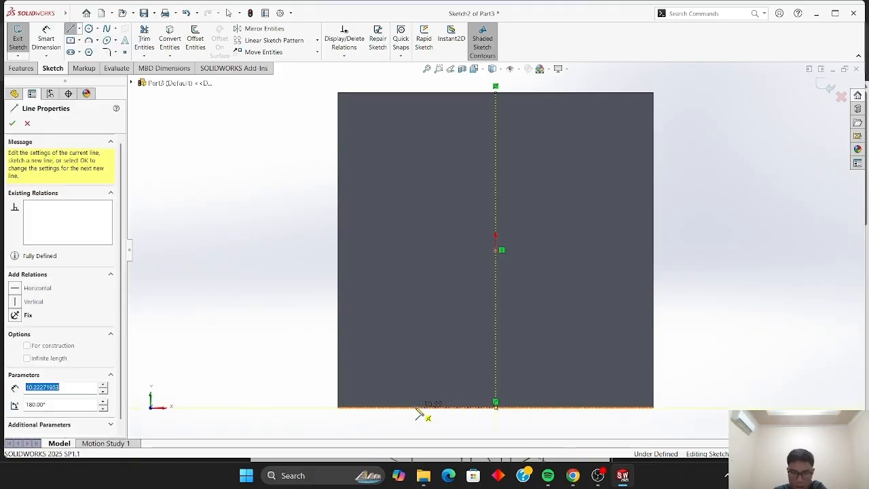
click(416, 94)
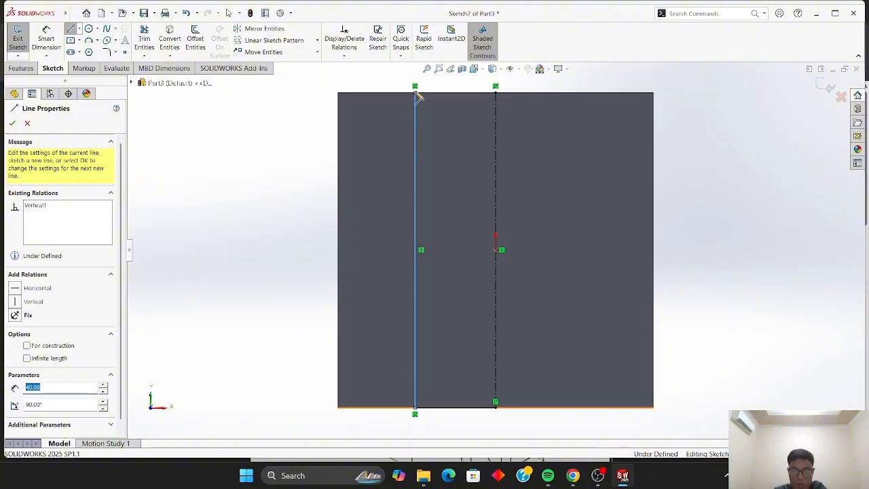
click(496, 93)
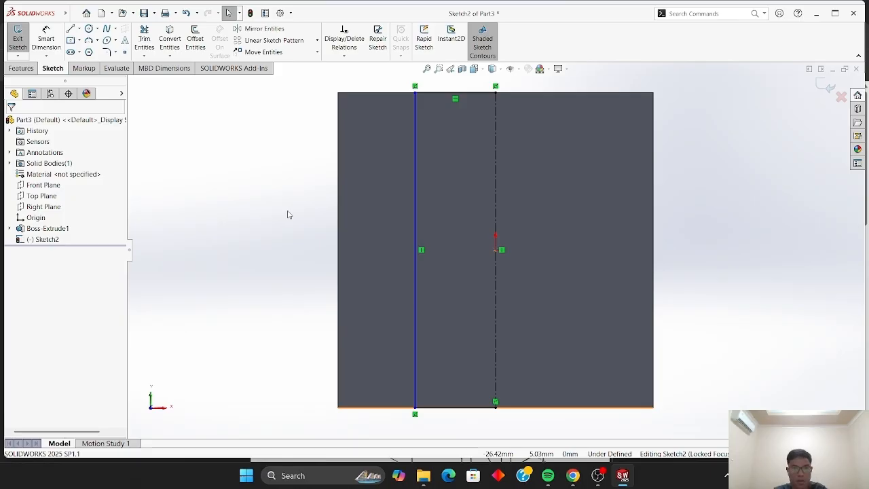
- Make the short horizontal lines on the face's upper and lower edges equal in length
click(479, 96)
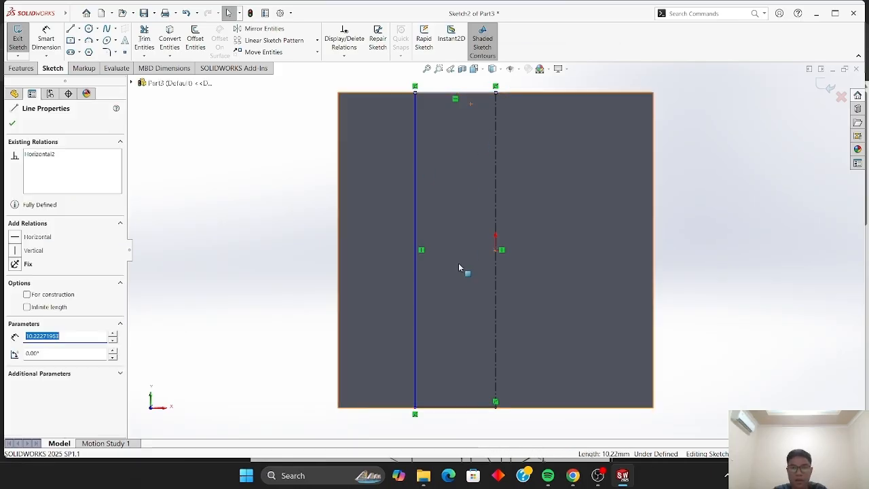
ctrl+click(448, 407)
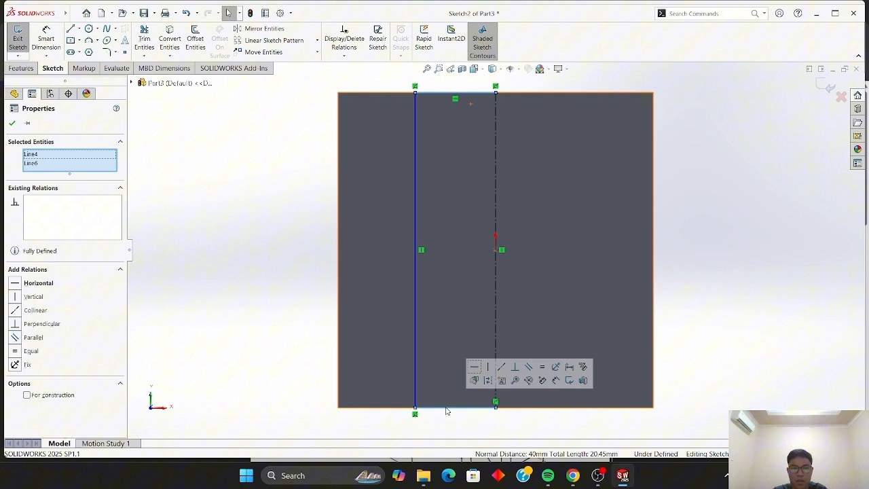
click(60, 356)
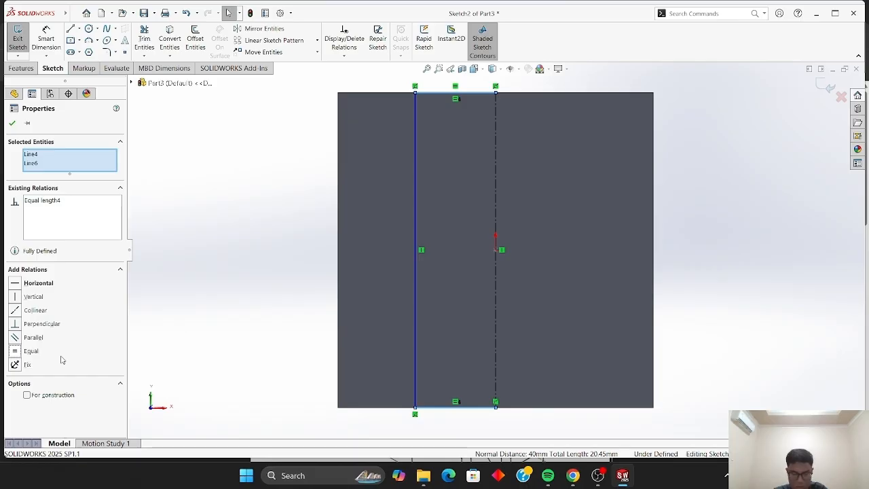
click(12, 124)
- Dimension the short line on the lower edge to 10 mm
click(46, 38)
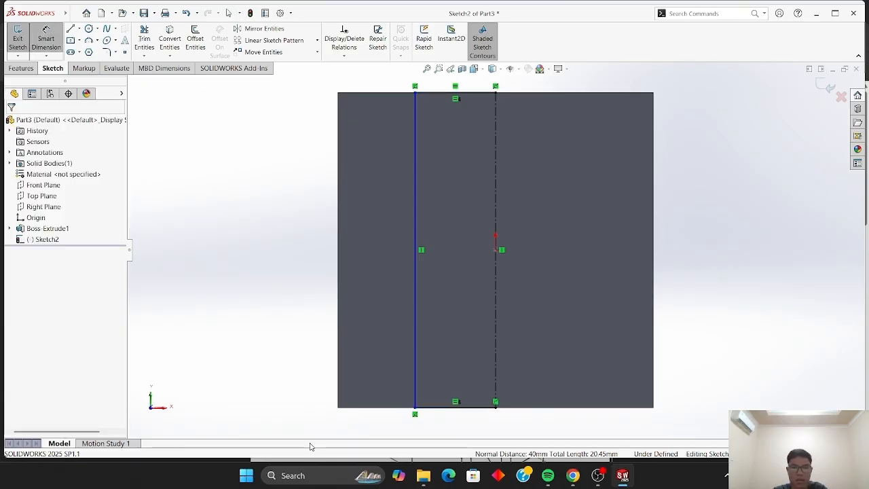
click(450, 407)
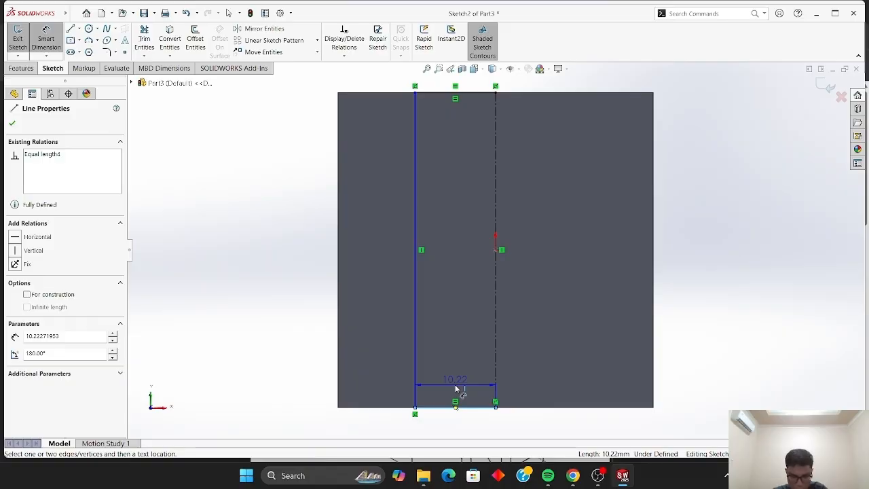
click(458, 388)
text(10)
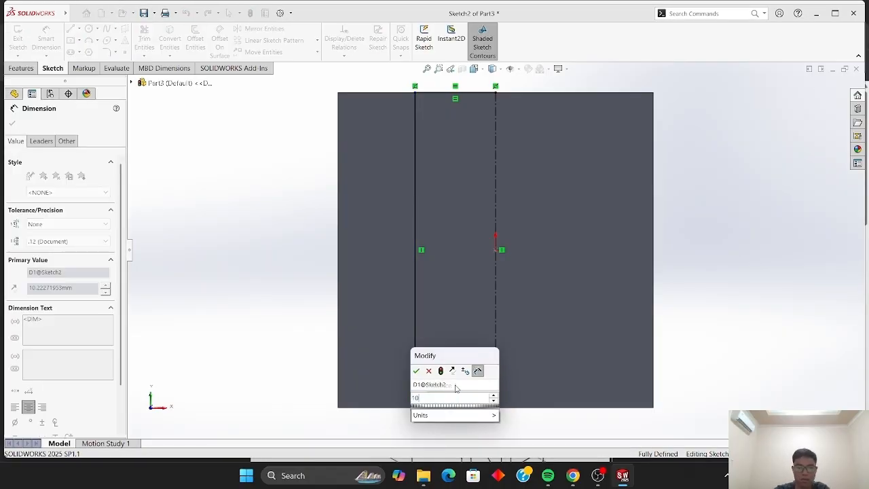
key(Return)
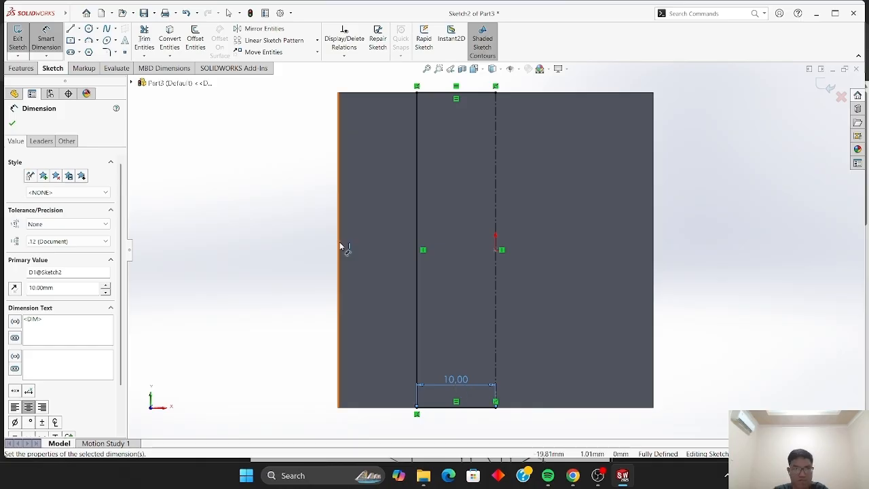
click(13, 124)
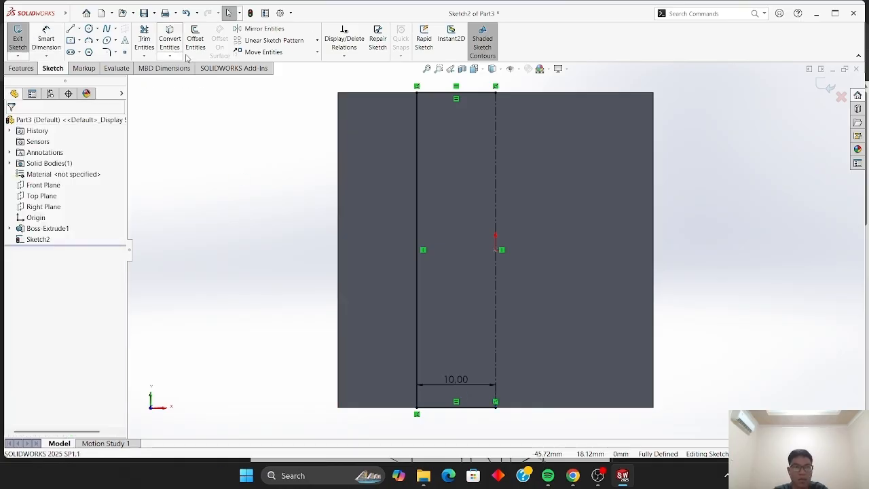
- Mirror the two short horizontal lines and the vertical line about the centerline to close the slot profile
click(279, 29)
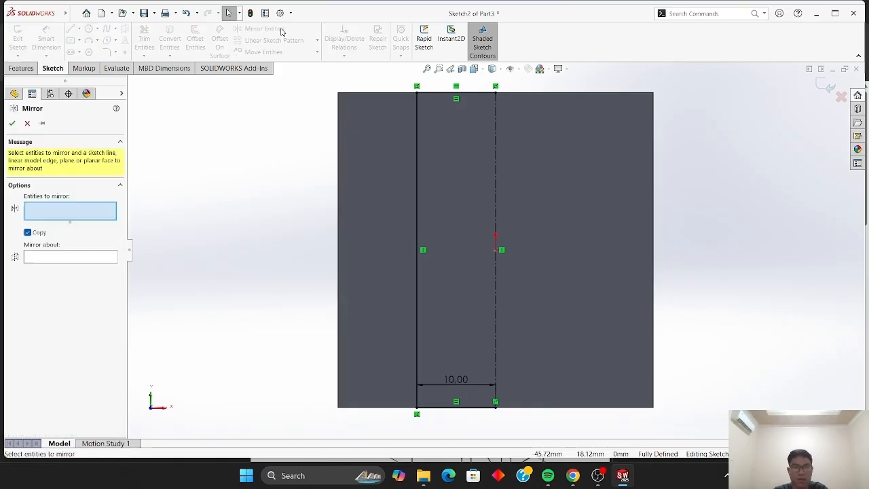
click(443, 93)
click(419, 163)
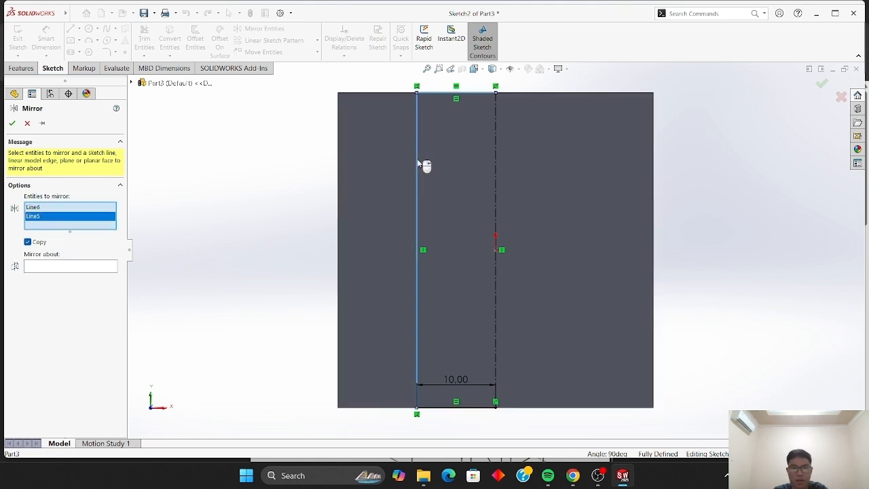
click(433, 407)
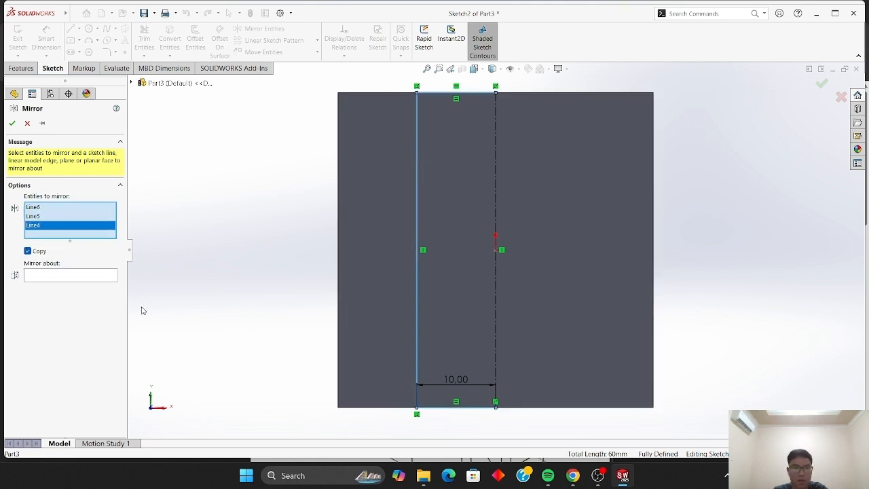
click(95, 276)
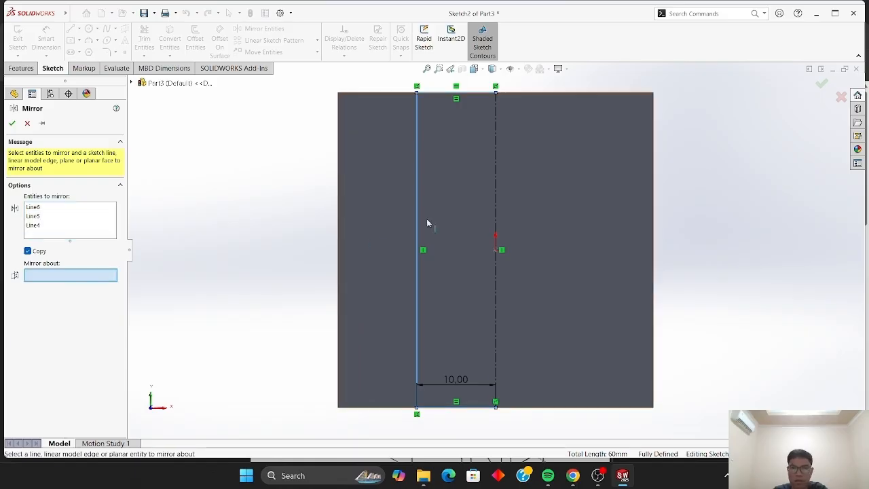
click(496, 184)
click(11, 123)
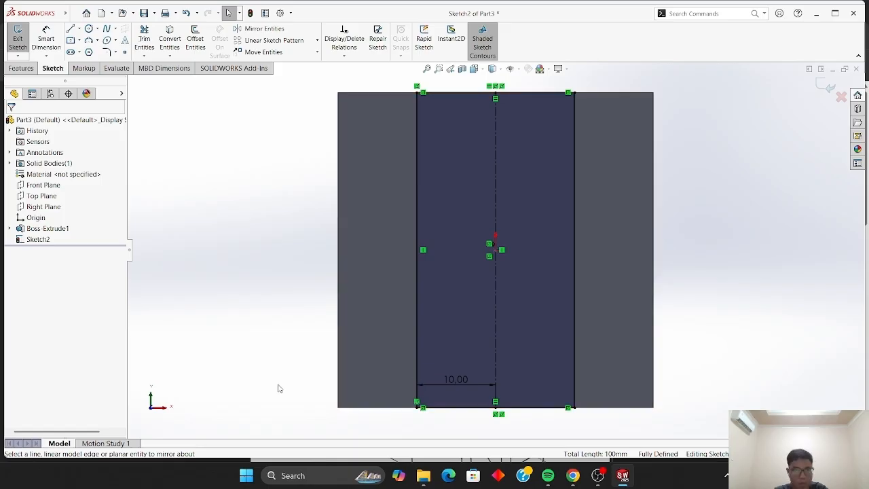
- Cut the central rectangular profile into the block with a 10 mm blind Extruded Cut
click(21, 68)
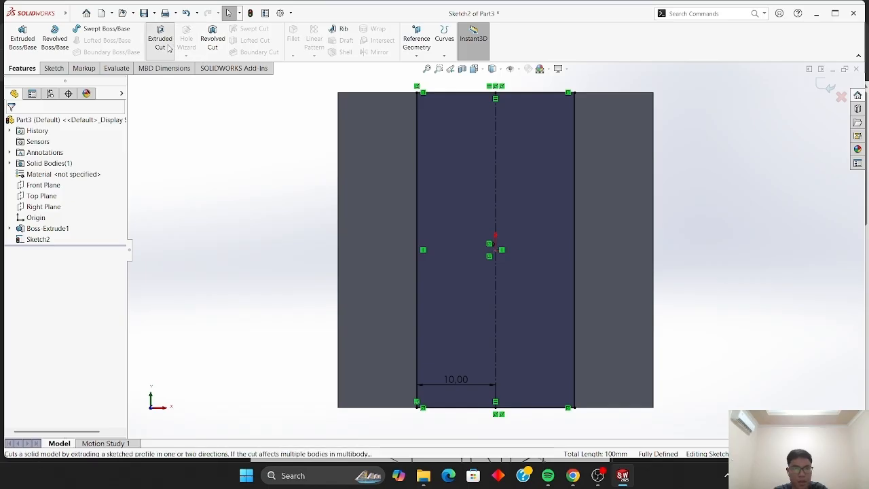
click(167, 46)
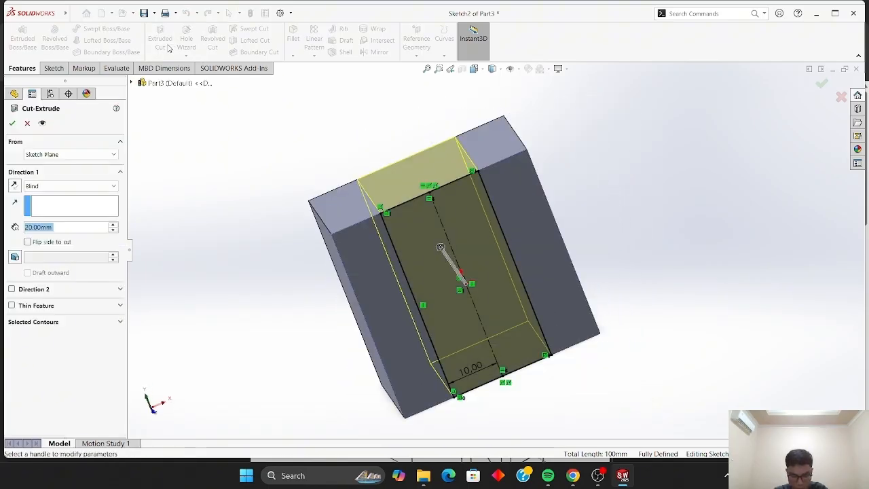
click(114, 231)
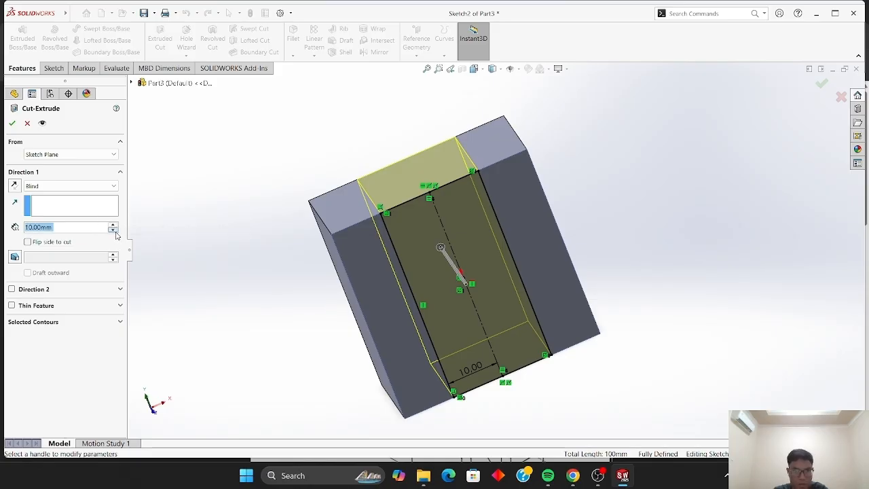
click(12, 125)
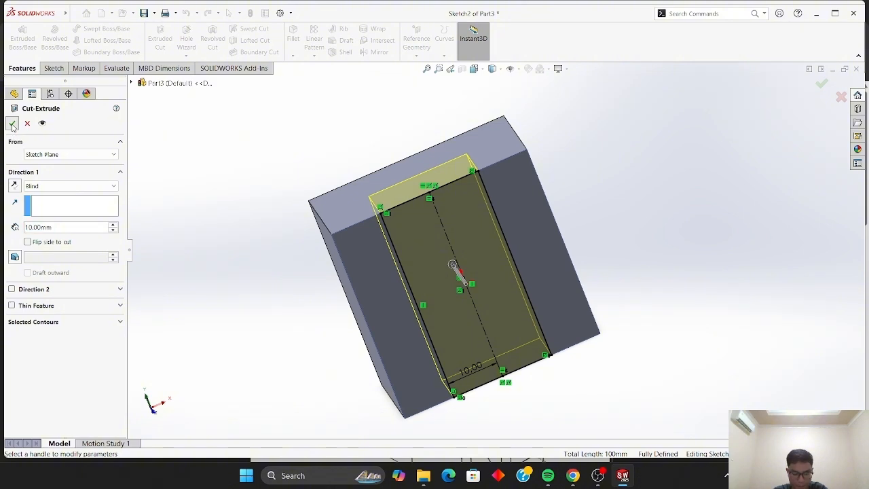
- Start a new sketch on the block's large flat face opposite the slot
click(173, 185)
key(Up)
key(Up)
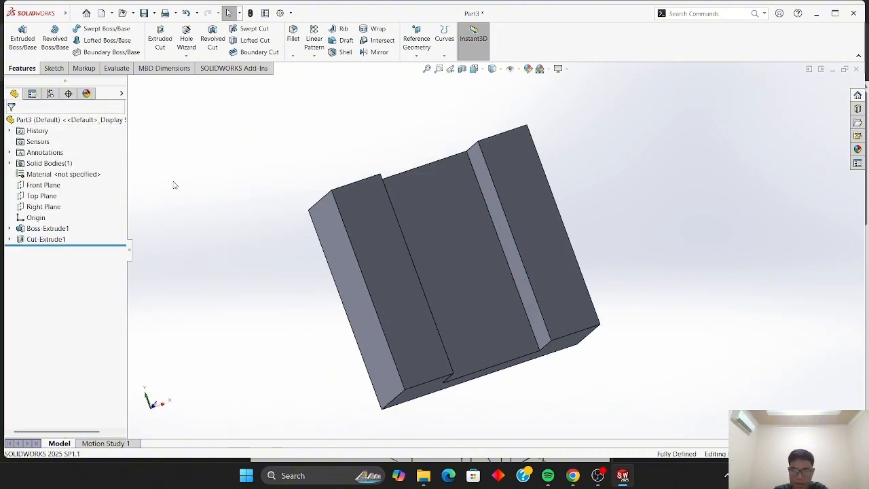
key(Down)
key(Down)
key(Down)
key(Down)
key(Down)
key(Down)
key(Down)
key(Right)
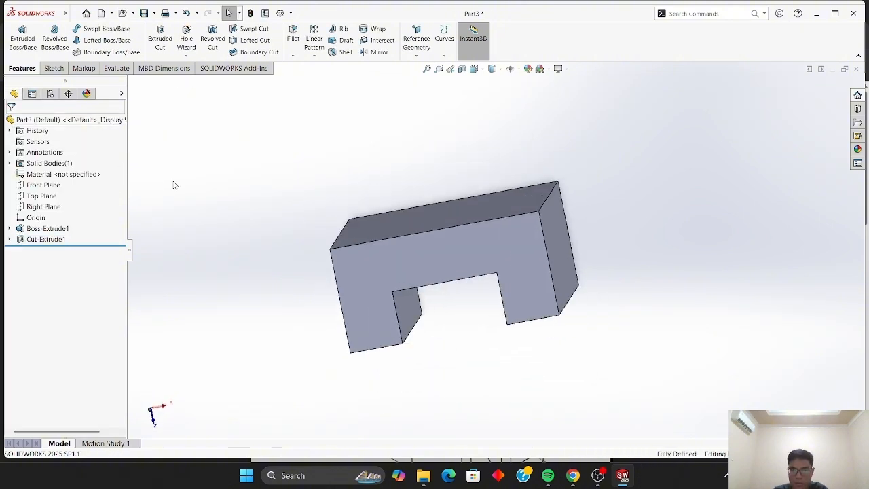
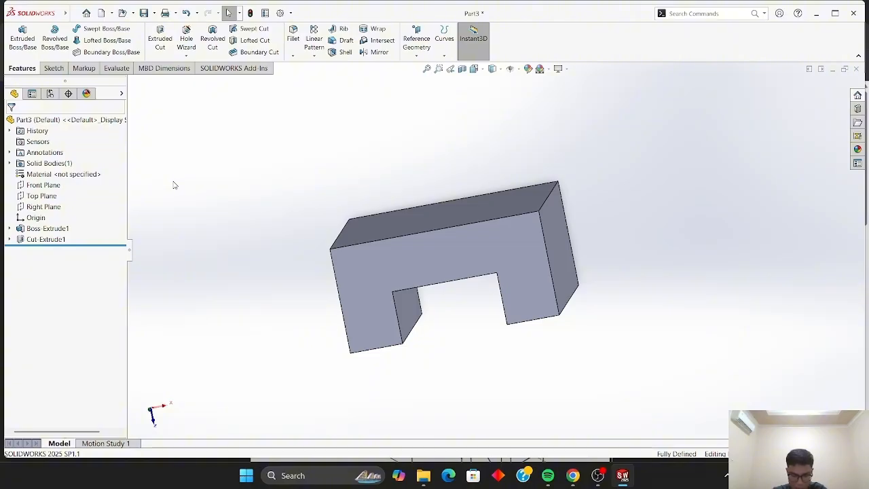
key(Down)
key(Down)
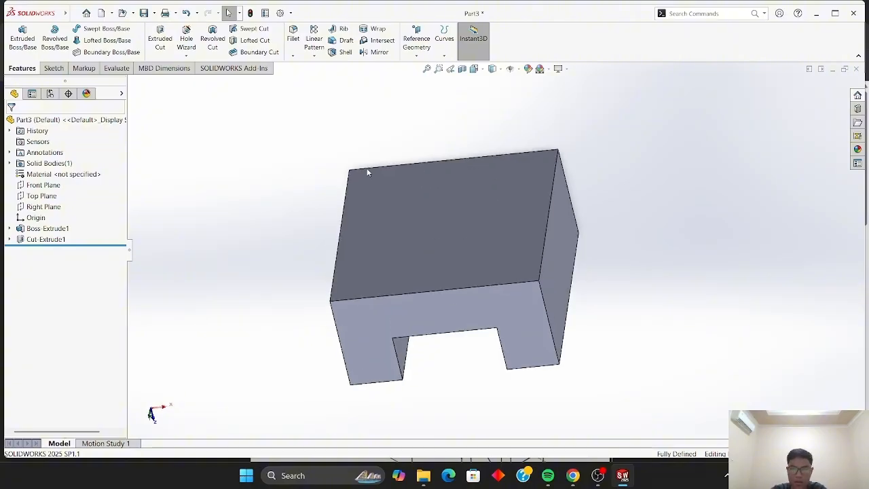
click(387, 194)
click(432, 172)
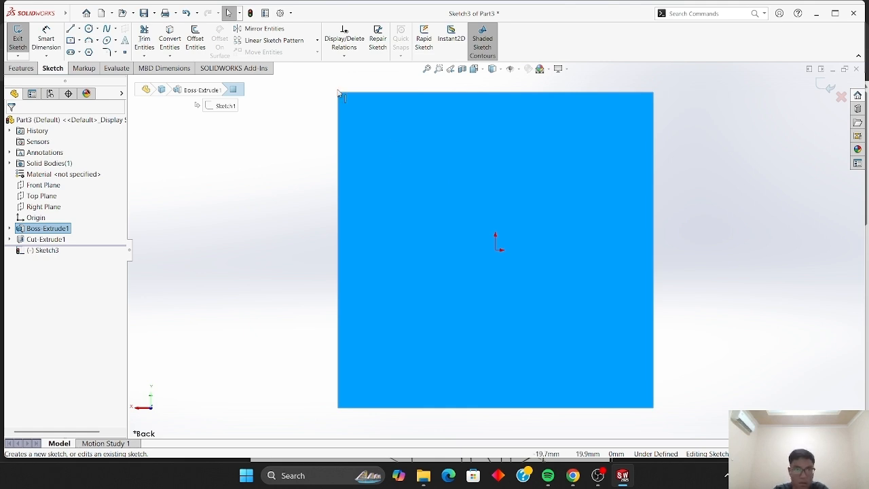
click(243, 175)
click(97, 29)
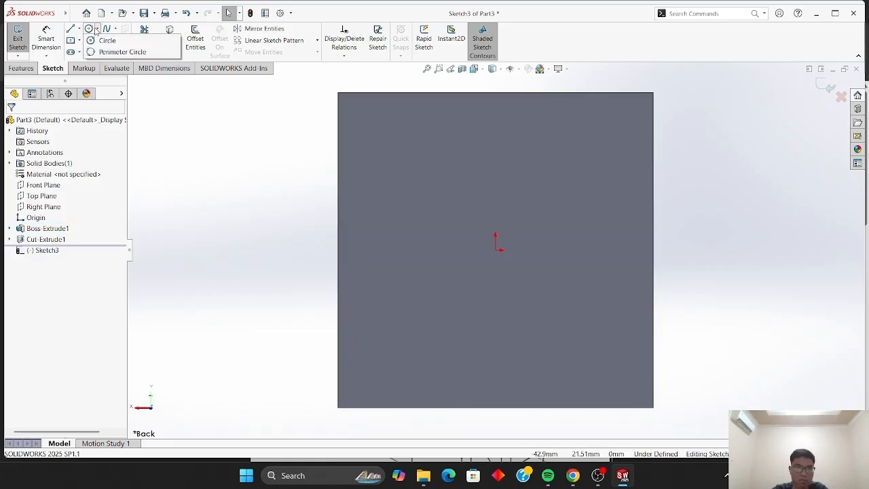
click(95, 39)
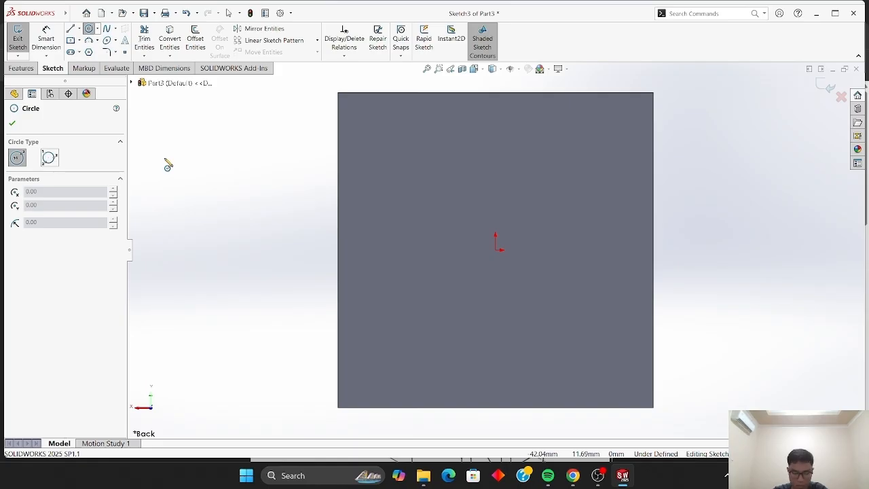
click(79, 29)
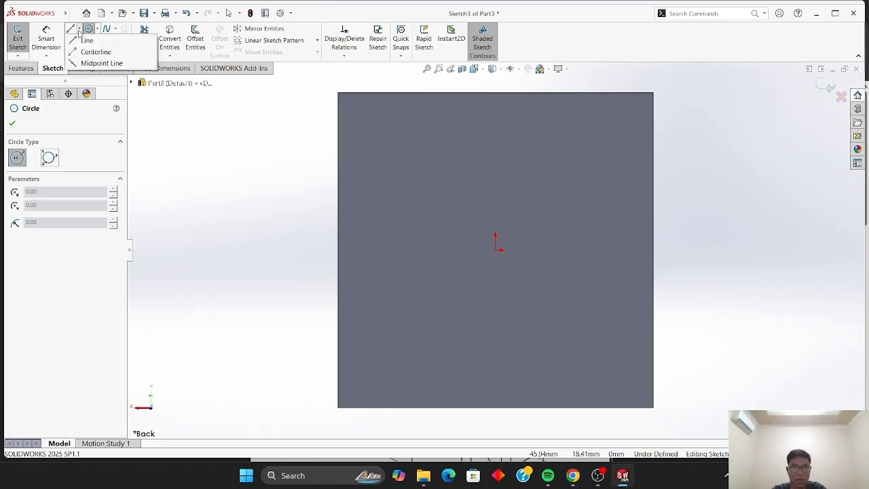
click(82, 51)
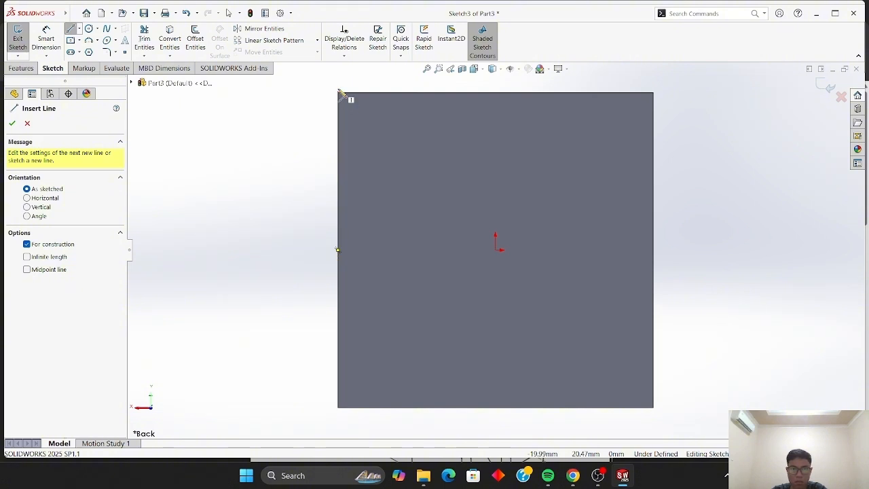
drag(338, 94, 534, 281)
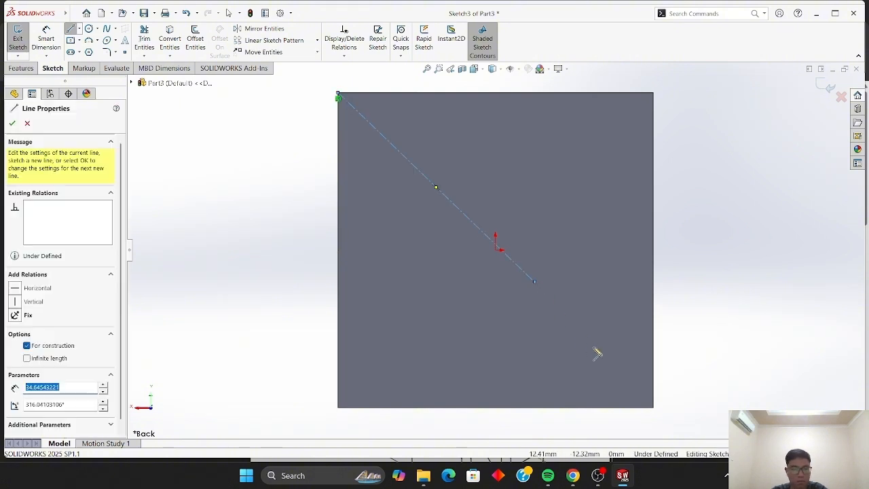
key(Escape)
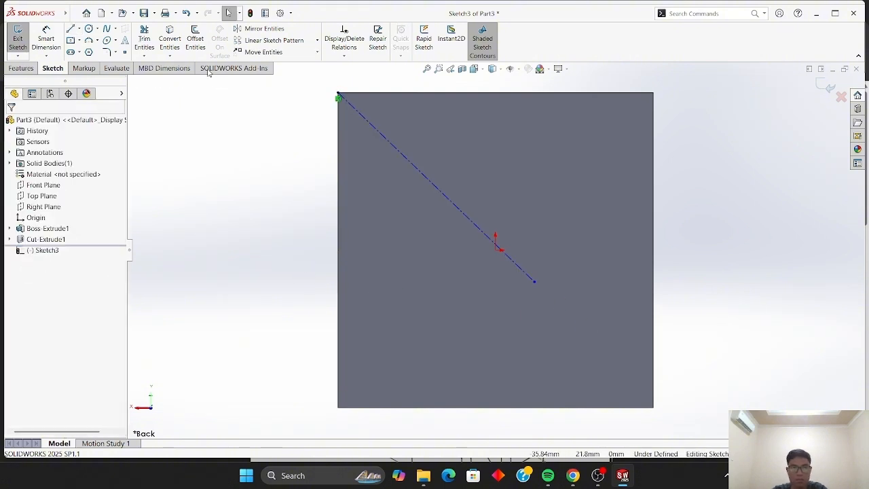
click(186, 13)
- Draw a diagonal centerline across the square face from its upper-left corner to its lower-right corner
click(78, 28)
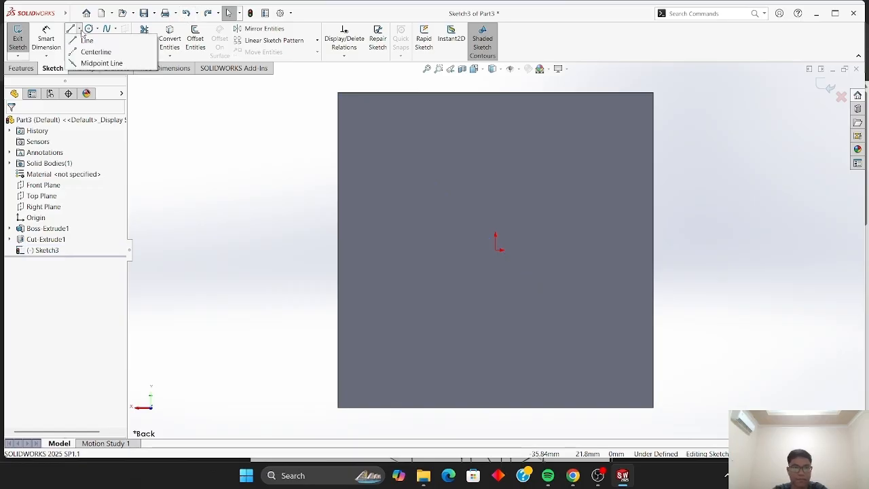
click(92, 51)
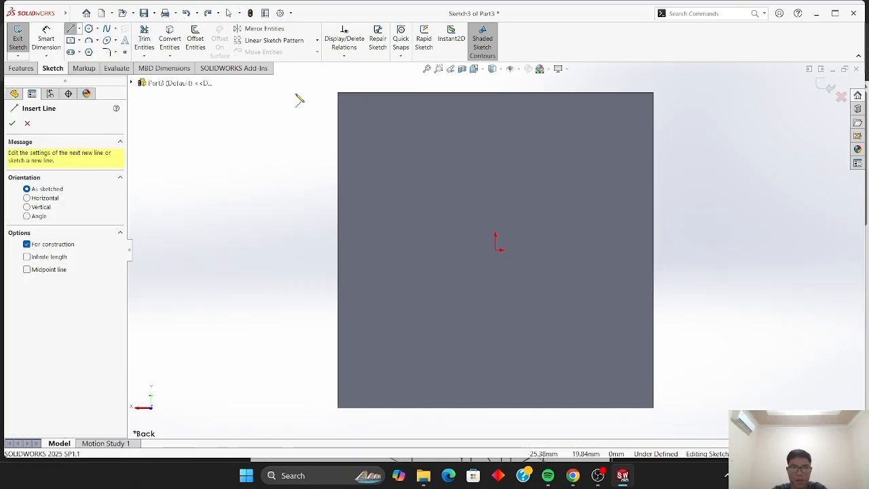
click(339, 94)
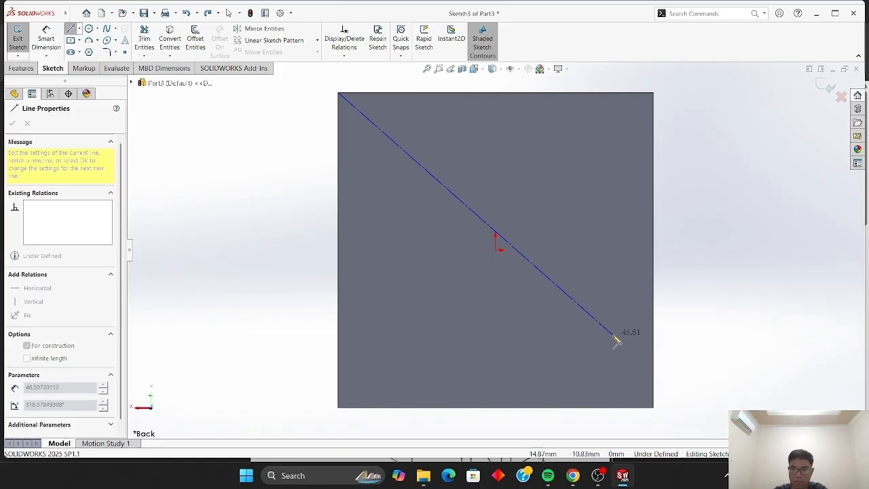
click(654, 408)
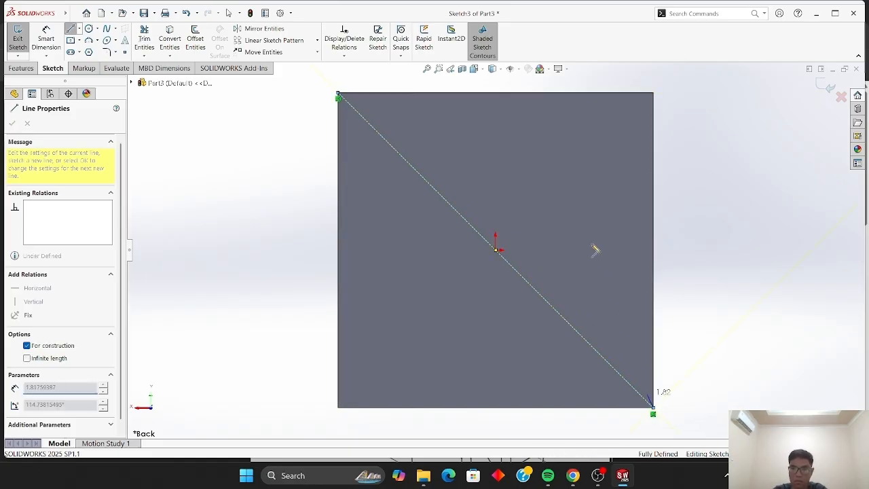
key(Escape)
click(74, 14)
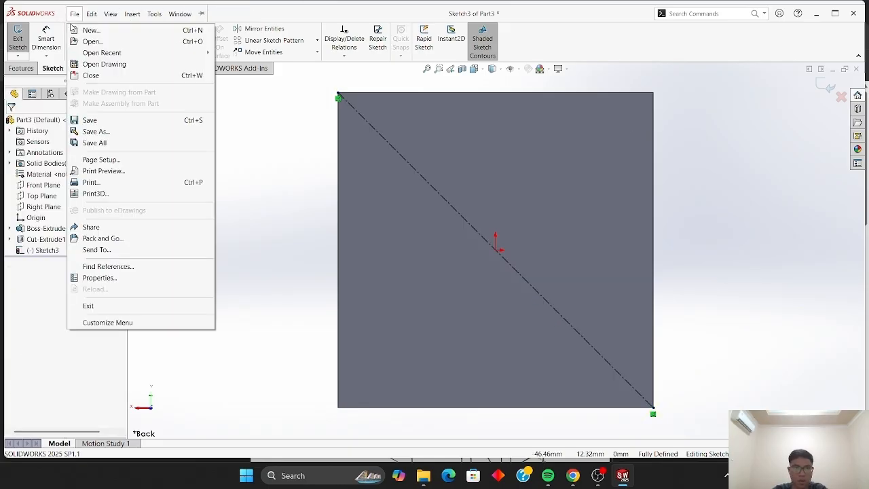
click(254, 117)
click(80, 28)
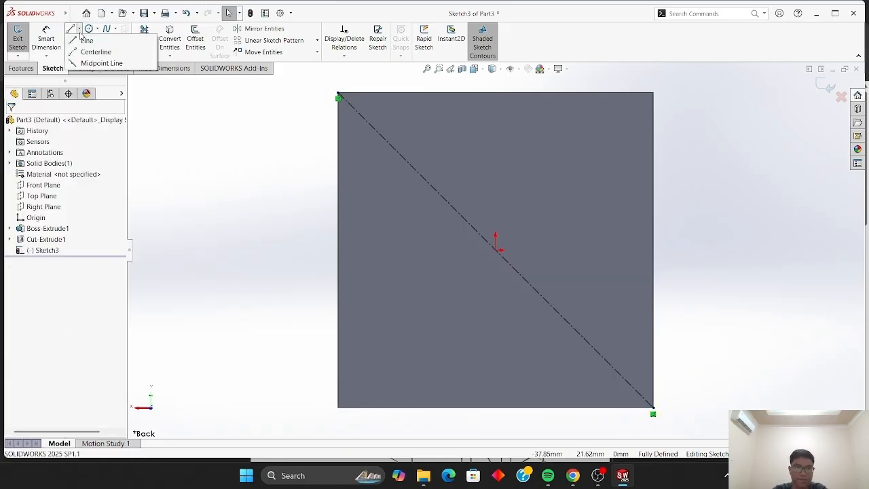
click(92, 50)
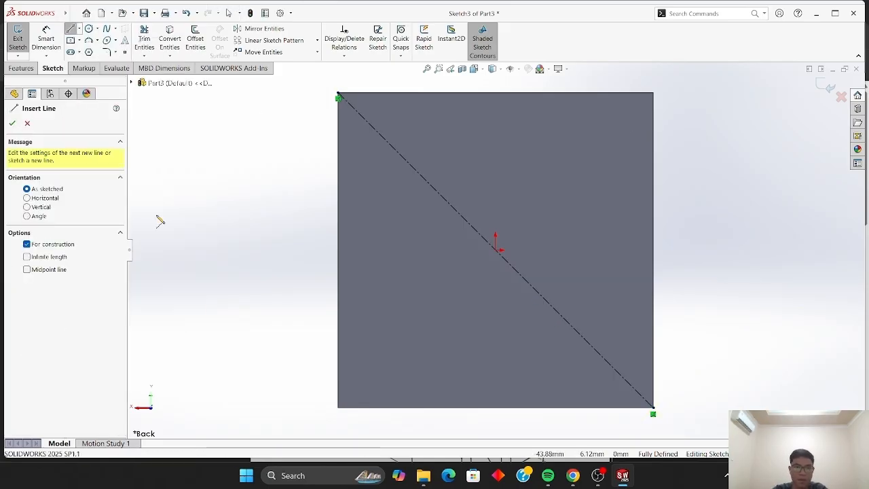
click(338, 408)
click(433, 288)
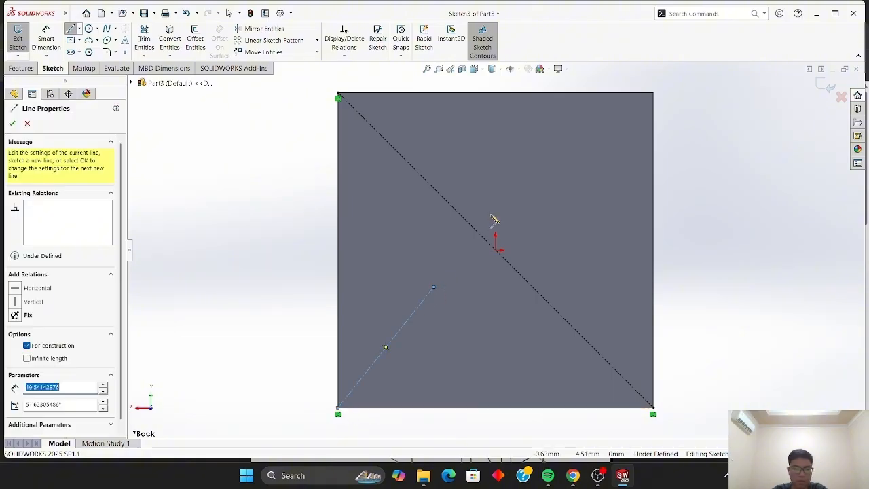
click(28, 122)
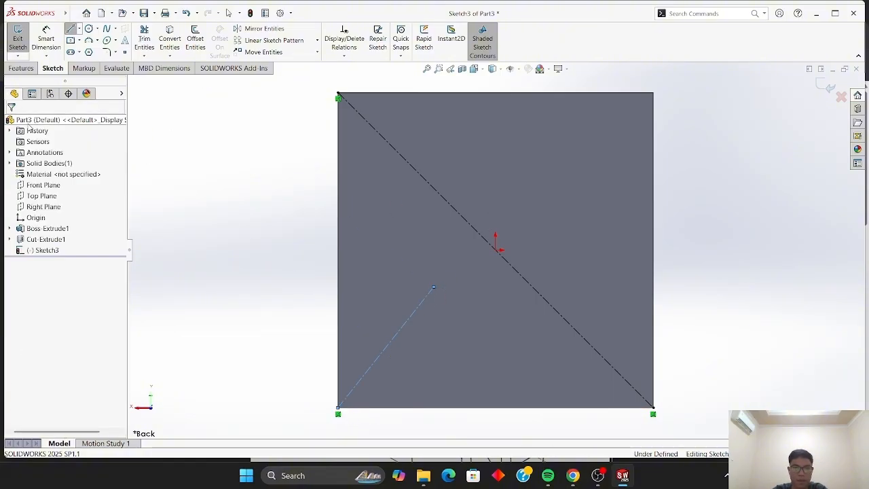
click(186, 13)
- Draw a second diagonal centerline from the face's upper-right corner to its lower-left corner
click(78, 29)
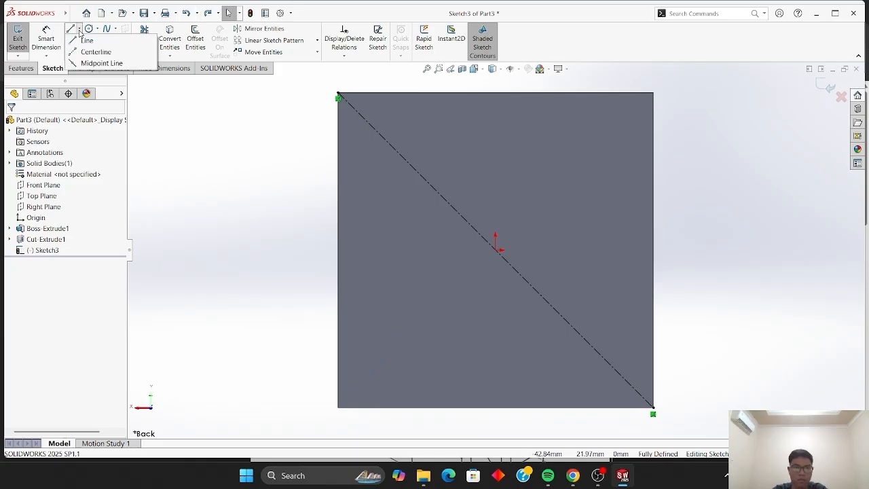
click(85, 52)
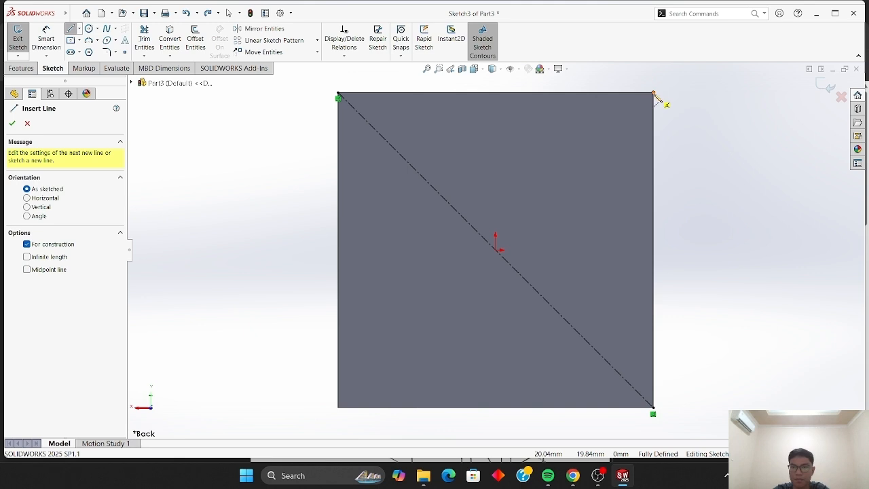
mouse_move(653, 94)
mouse_down()
mouse_move(389, 342)
mouse_move(345, 412)
mouse_up()
click(341, 411)
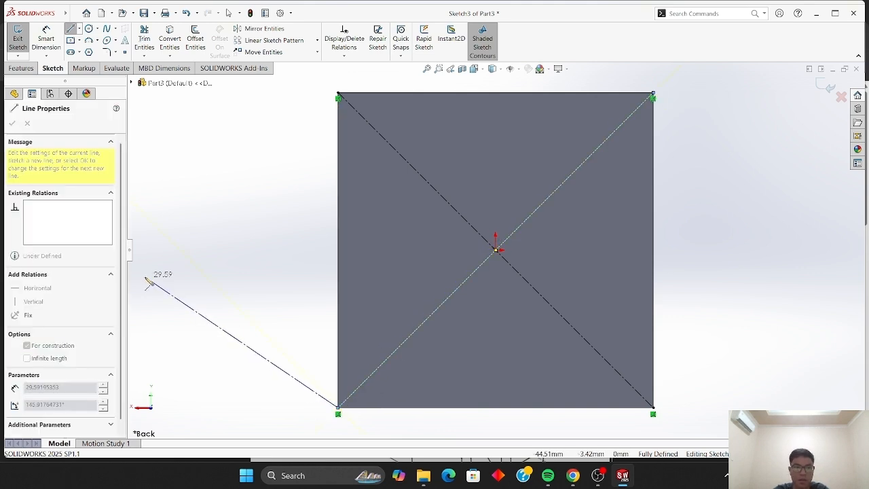
key(Escape)
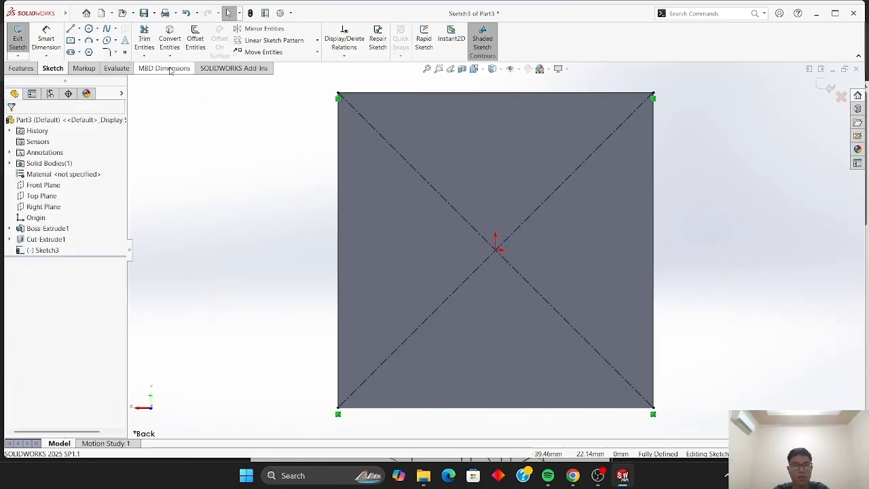
- Sketch a circle about 17.7 mm in diameter centered where the two diagonal centerlines cross
click(88, 29)
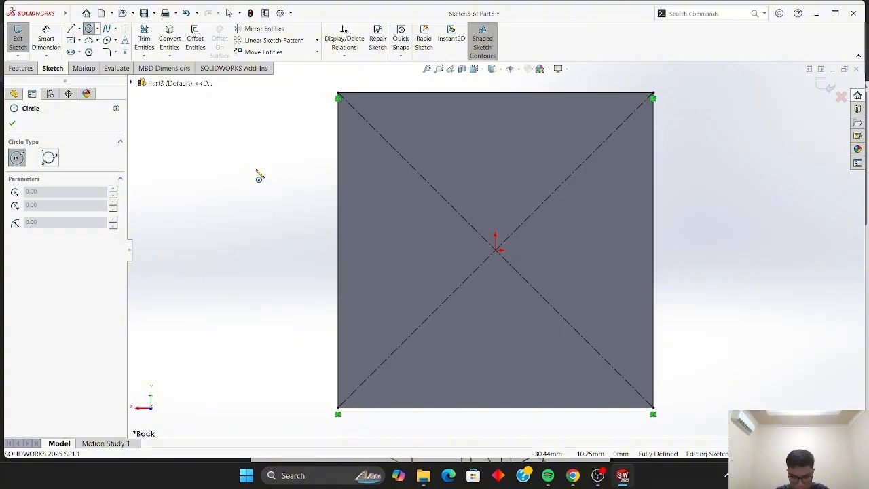
click(497, 252)
click(432, 230)
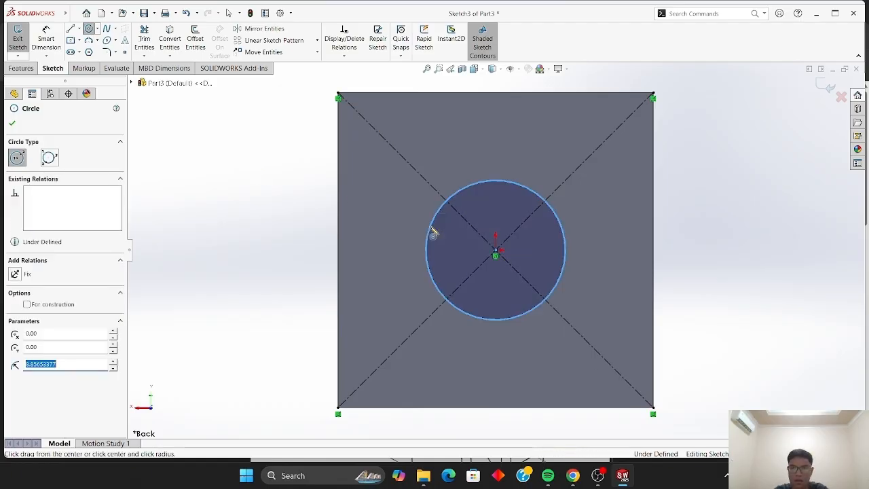
click(11, 122)
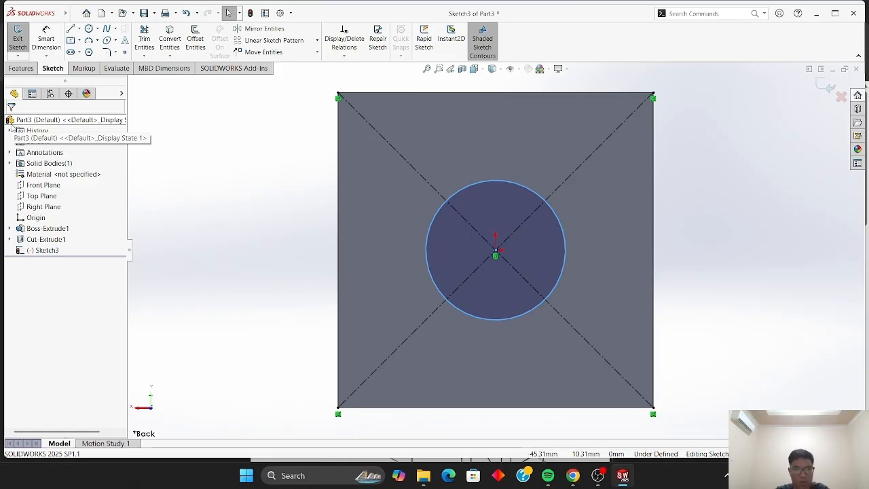
- Dimension the central circle to a diameter of 10 mm
click(47, 38)
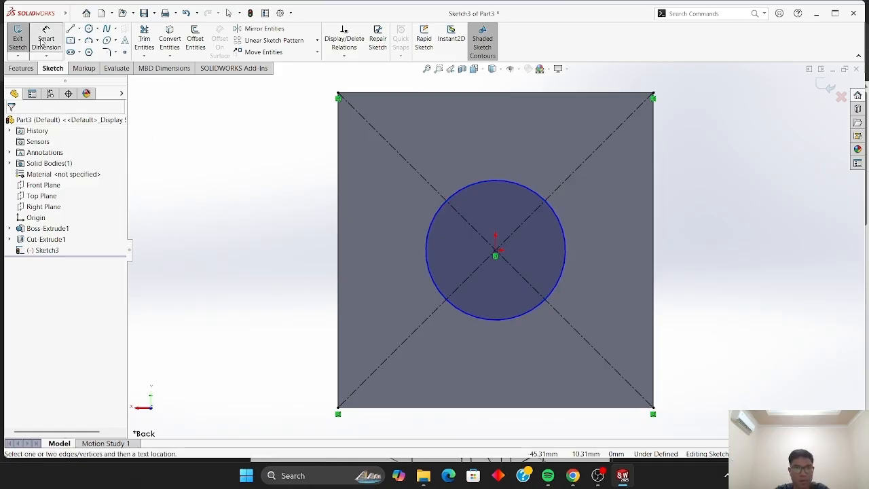
click(447, 202)
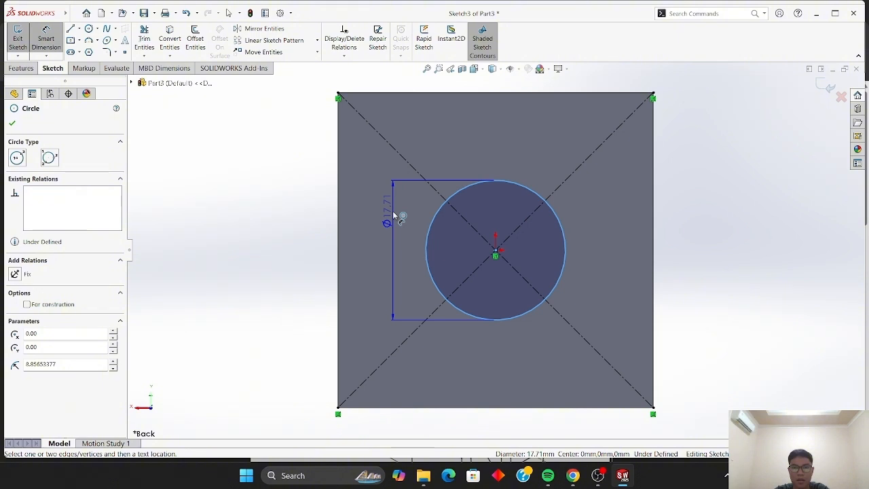
click(393, 216)
text(10)
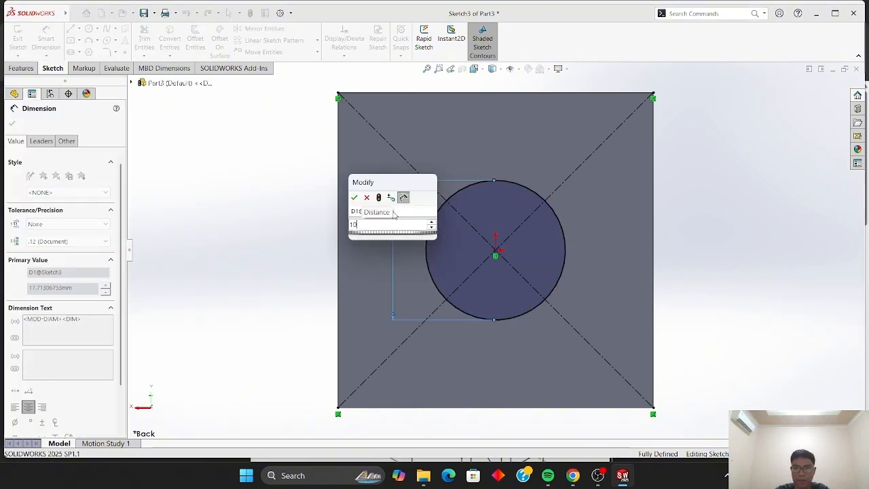
key(Return)
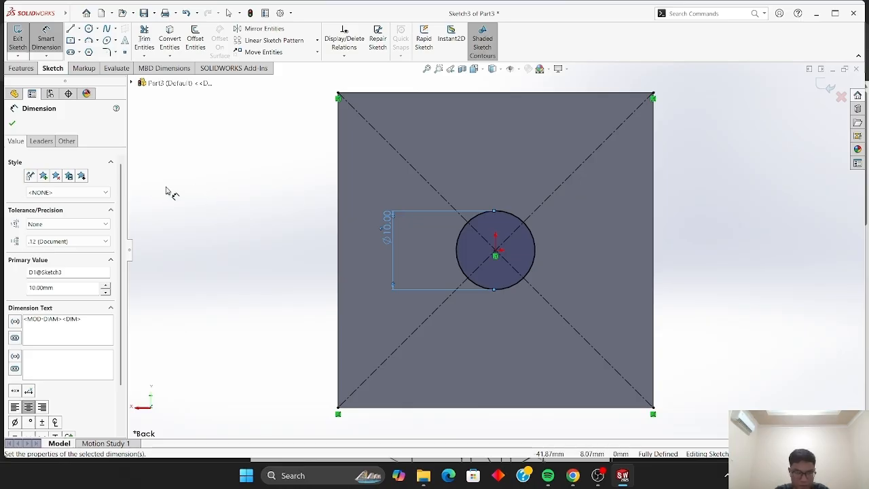
click(12, 123)
- Extrude the circle 20 mm blind outward from the face as a boss merged with the block
click(16, 70)
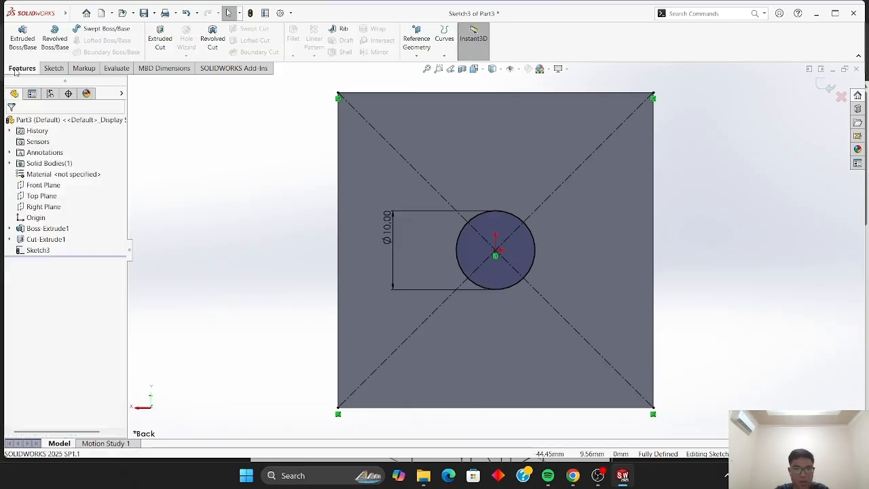
click(22, 38)
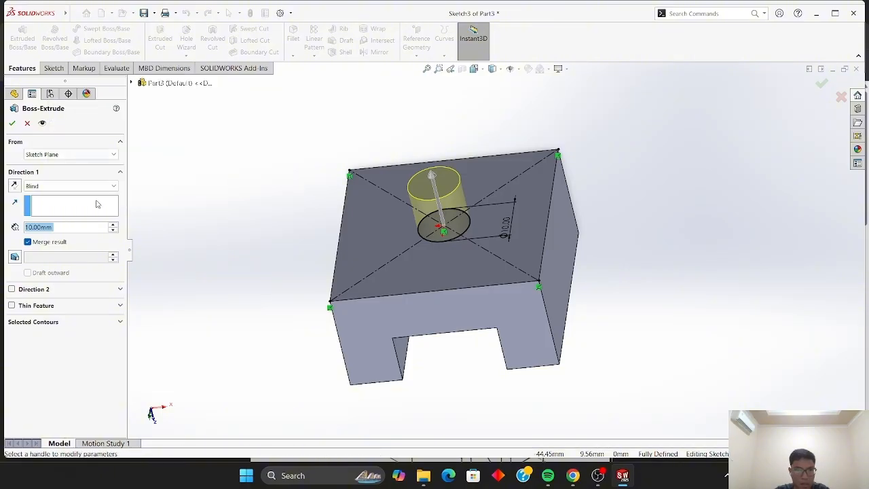
click(112, 225)
click(112, 225)
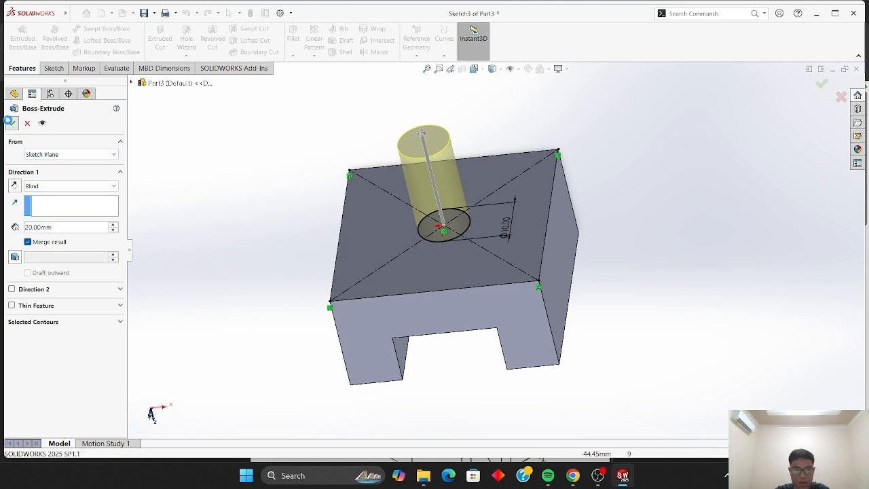
click(12, 123)
click(262, 209)
key(Down)
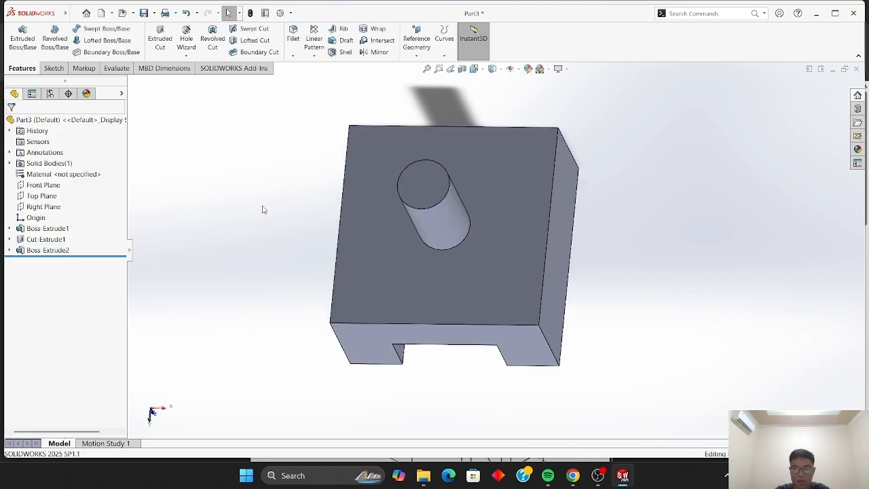
key(Up)
key(Up)
key(Down)
key(Down)
key(Down)
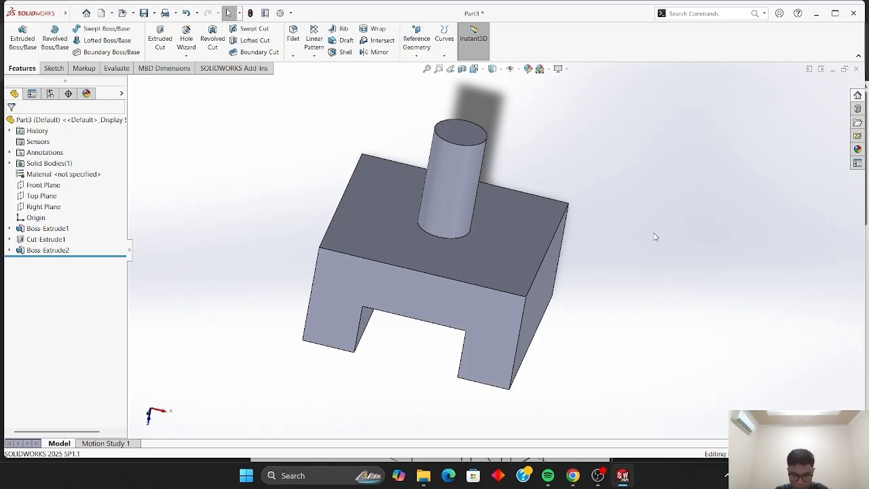
- Create a new part document and start a sketch on the Front Plane
click(112, 13)
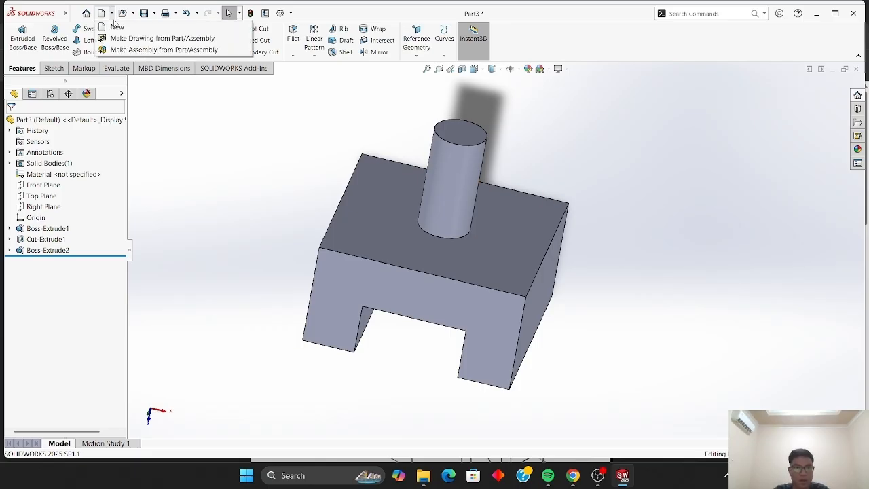
click(117, 27)
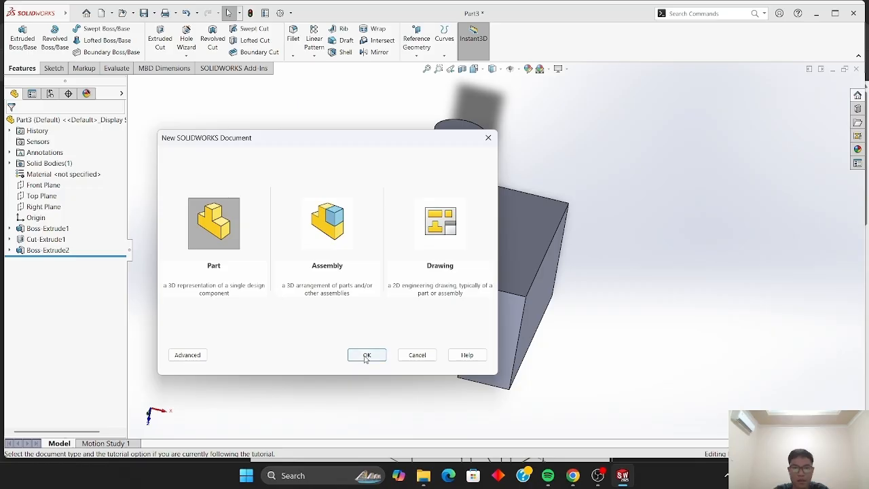
click(366, 357)
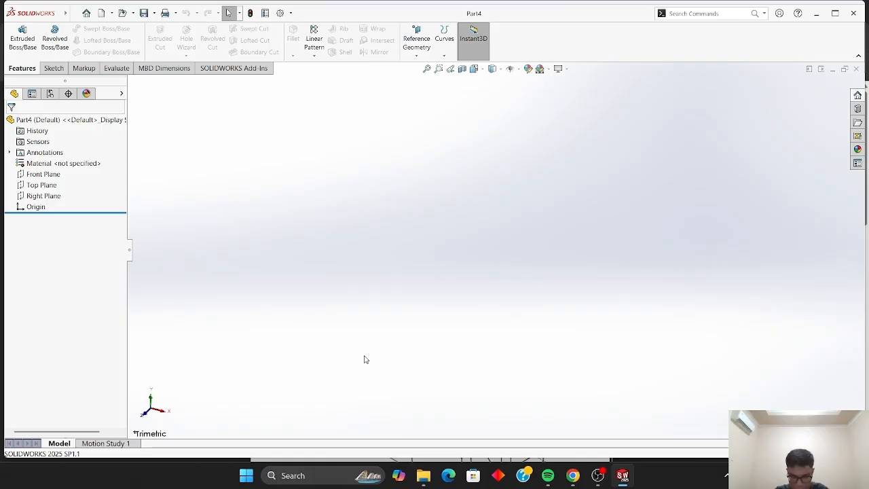
click(54, 68)
click(18, 35)
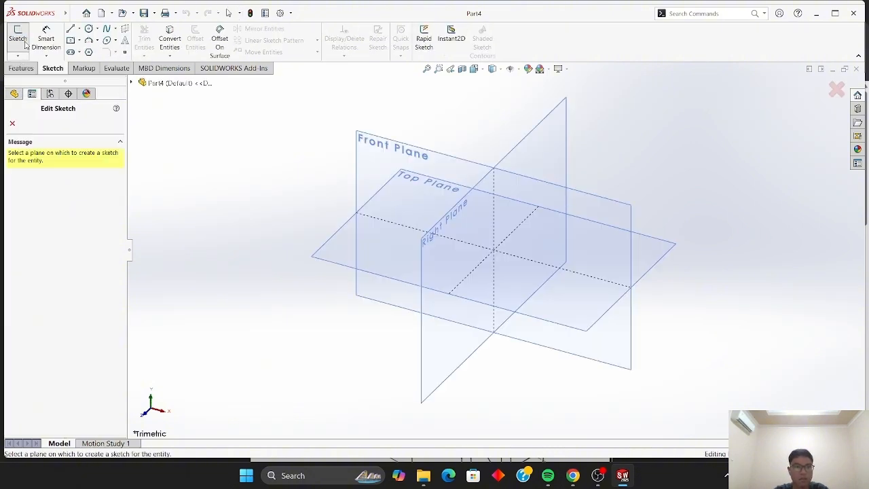
click(361, 178)
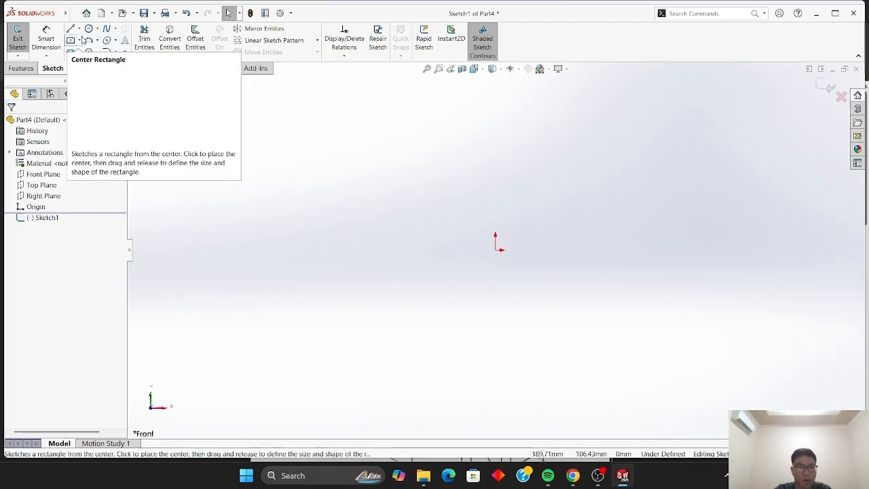
- Sketch a center rectangle about 187 mm wide and 120 mm high, centered on the origin
click(78, 40)
click(84, 67)
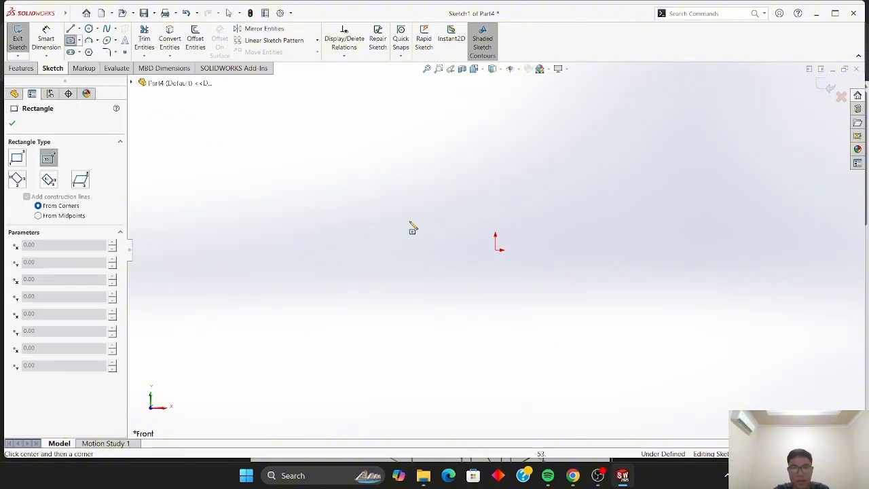
click(498, 249)
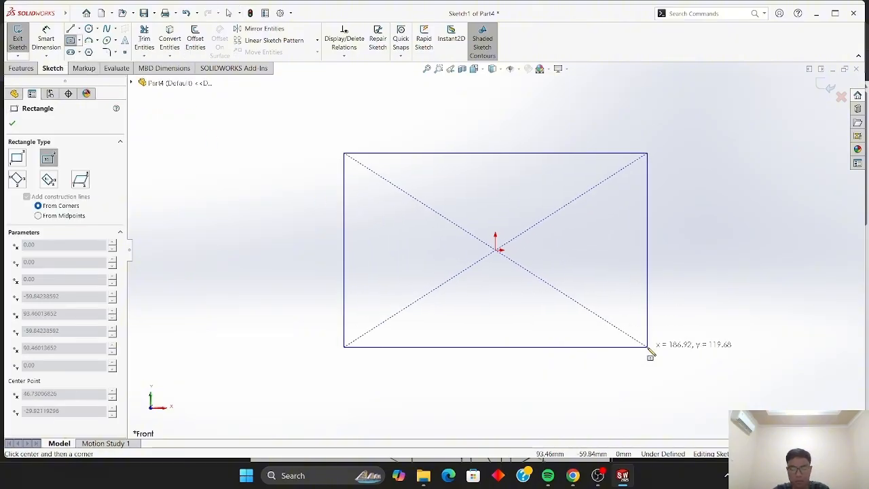
click(646, 347)
click(647, 347)
key(Escape)
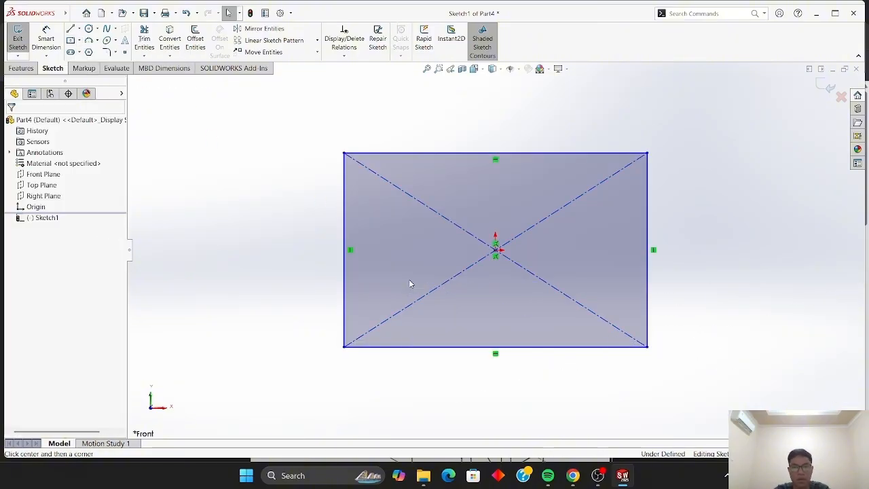
- Dimension the rectangle's lower horizontal edge to 60 mm
click(46, 37)
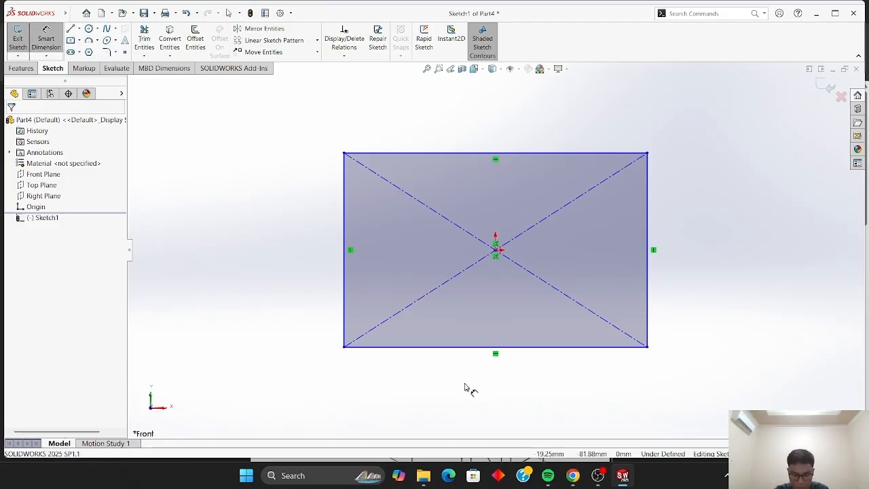
click(470, 347)
click(500, 379)
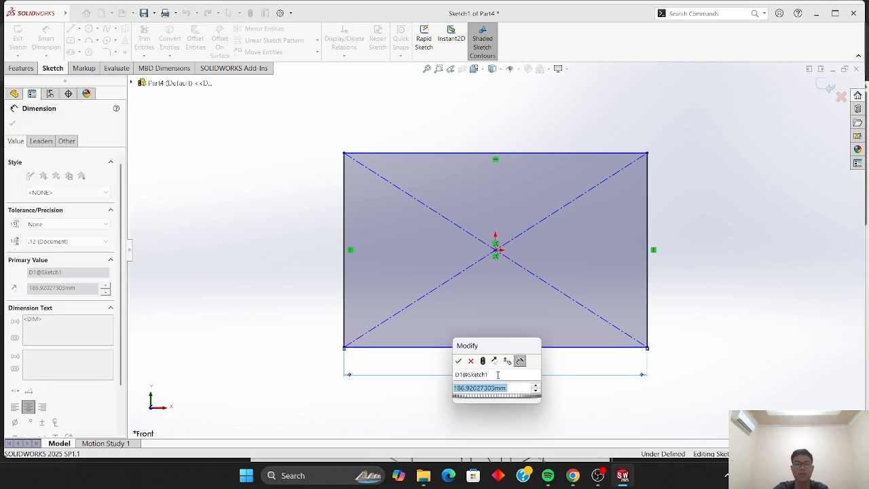
text(60)
key(Return)
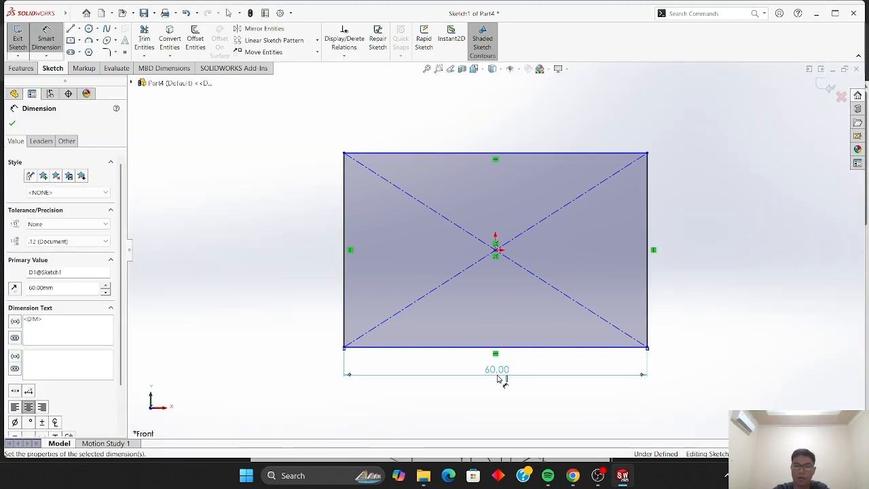
- Dimension the rectangle's vertical side and set its height to 40 mm
click(649, 293)
click(687, 251)
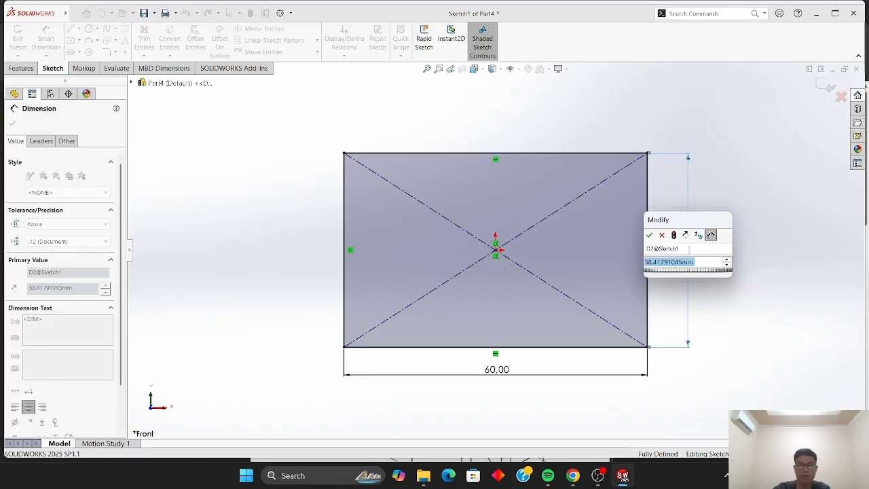
text(40)
key(Return)
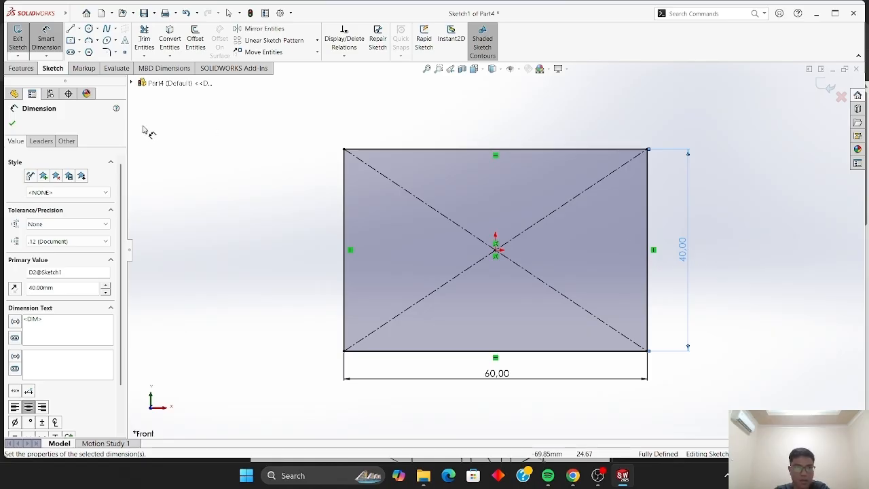
click(12, 123)
- Extrude the 60 x 40 mm rectangle as a blind boss with a depth of 30 mm
click(20, 68)
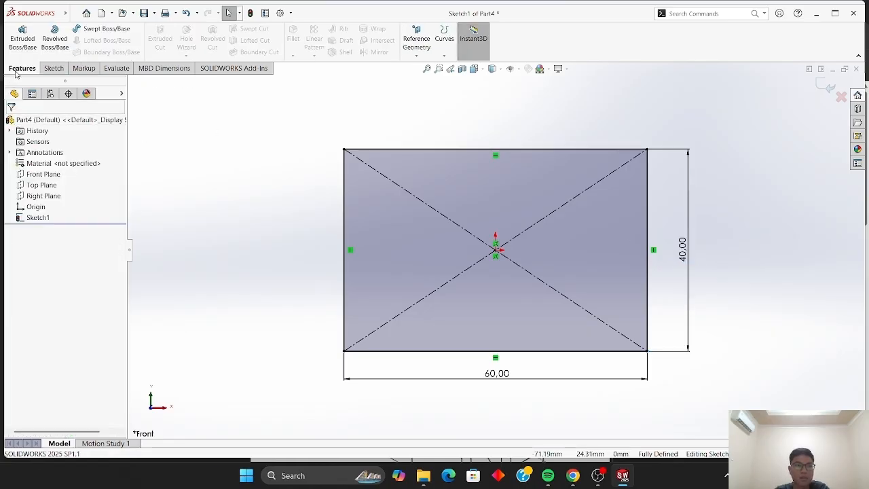
click(22, 37)
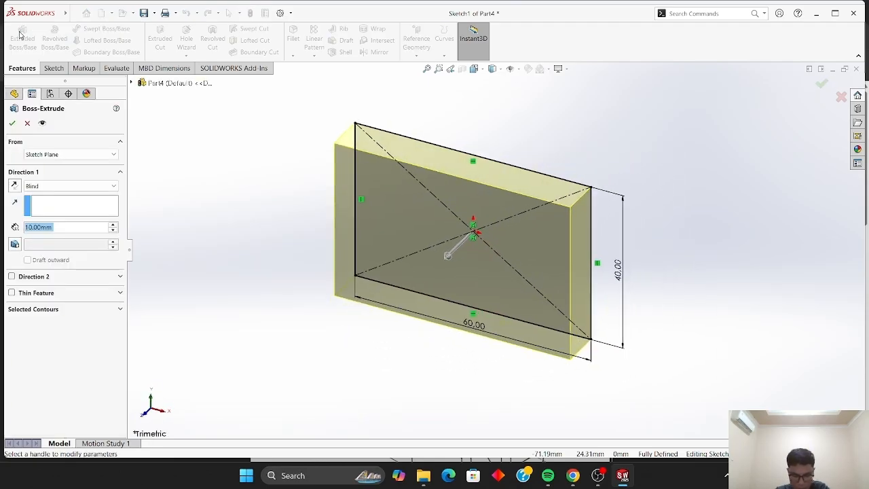
click(113, 225)
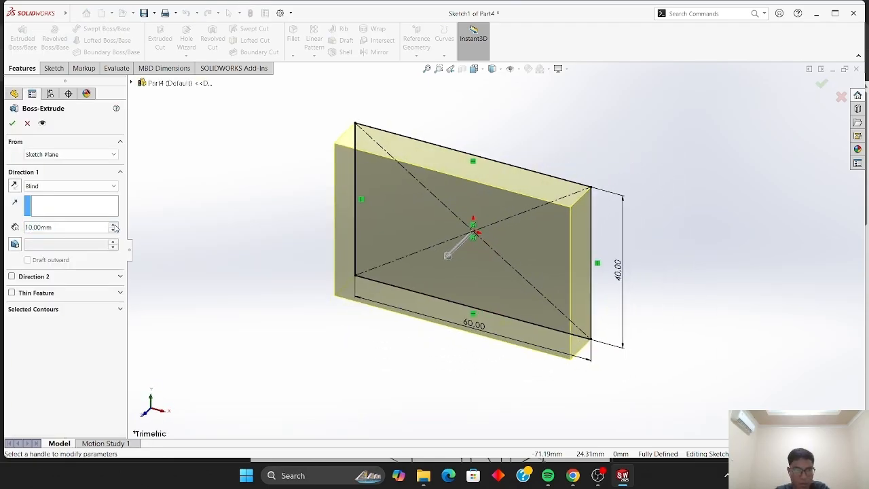
click(114, 225)
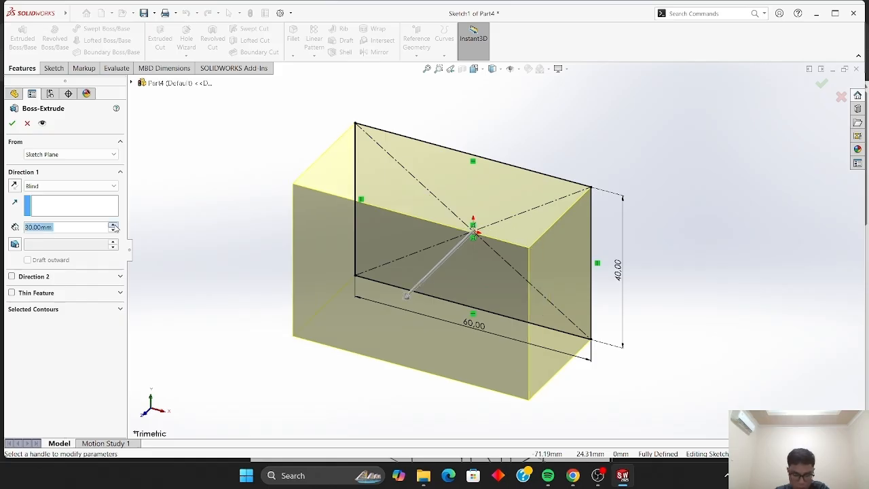
click(11, 123)
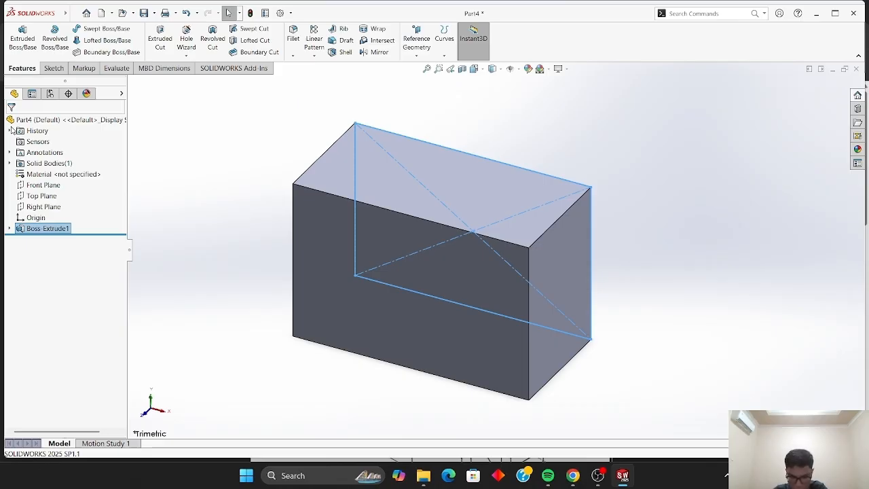
click(158, 178)
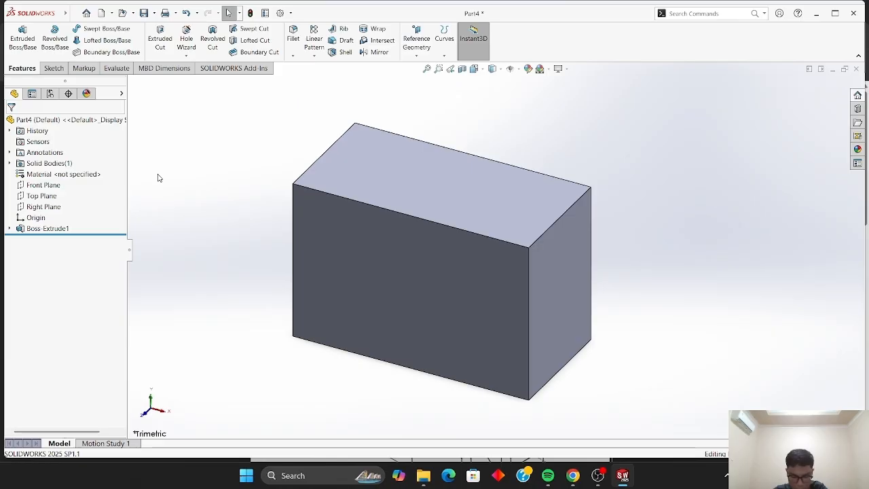
- Open a new sketch on the block's large front face
click(380, 288)
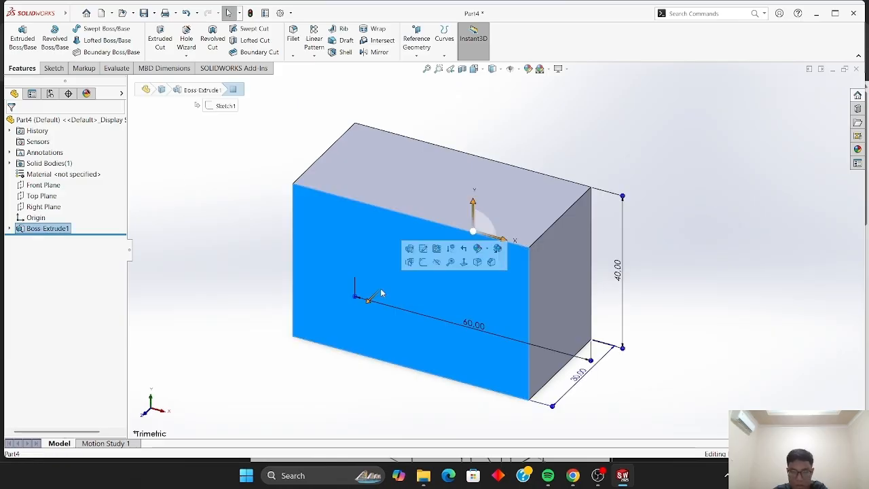
click(421, 265)
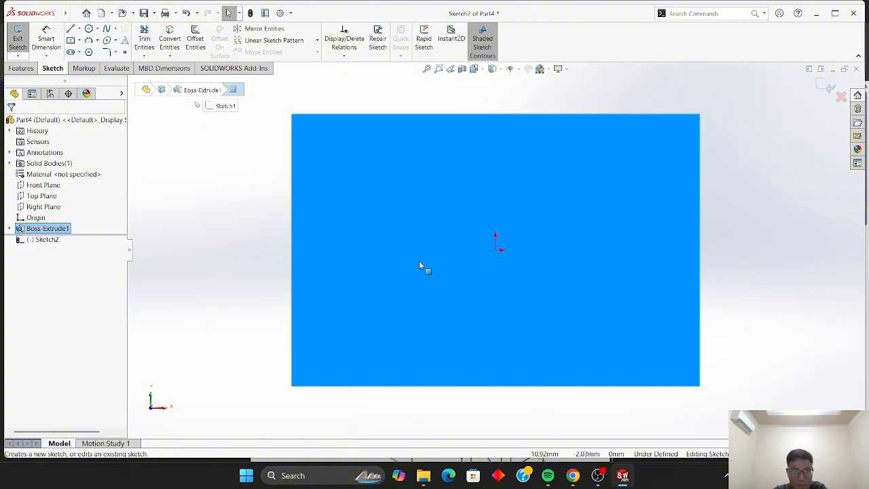
click(263, 190)
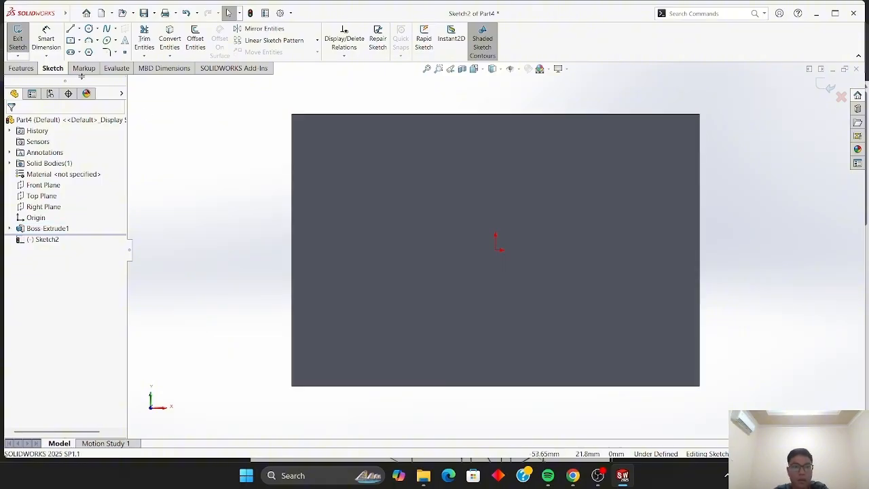
- Draw a stepped centerline profile about 21 mm wide and 29 mm high from the face's lower-right corner up to its right edge
click(79, 31)
click(95, 53)
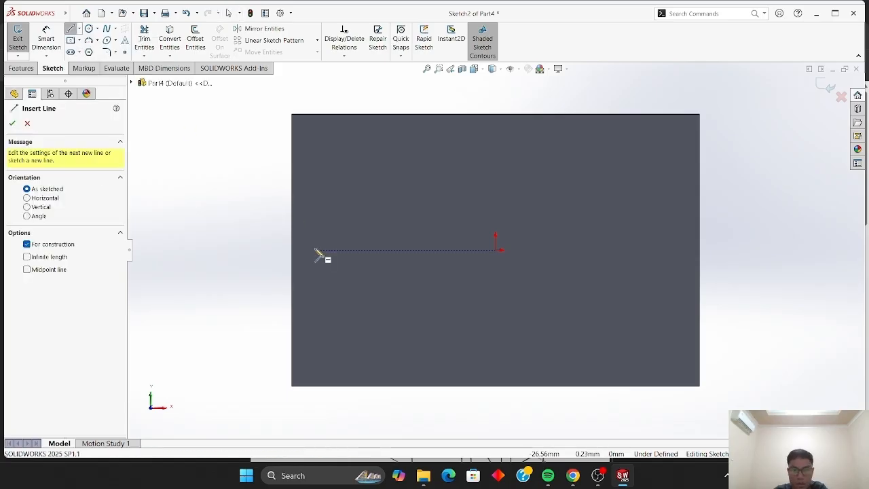
click(699, 386)
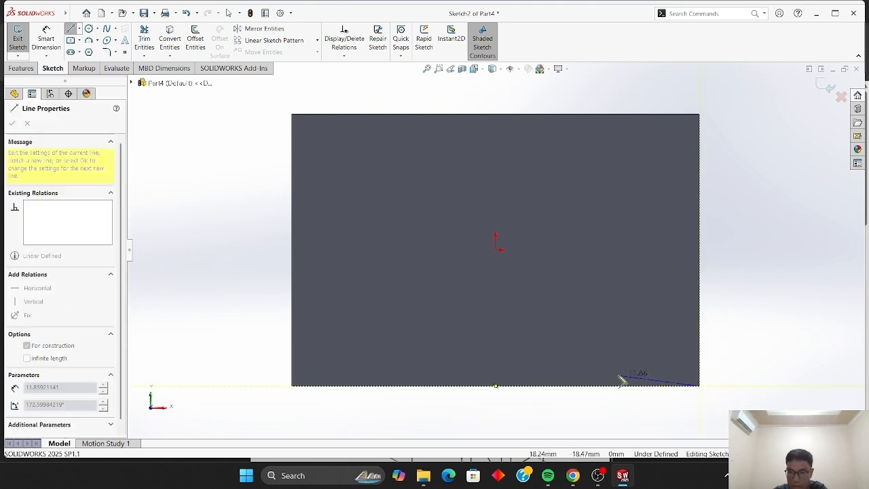
click(558, 387)
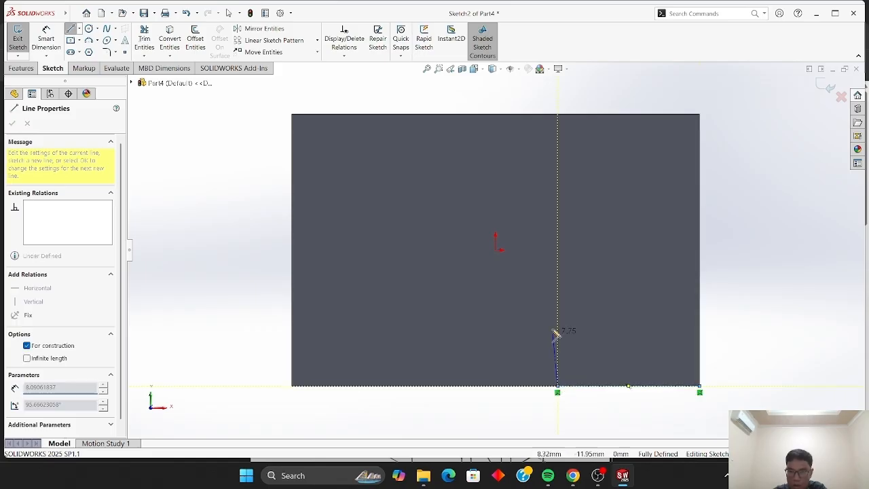
click(559, 256)
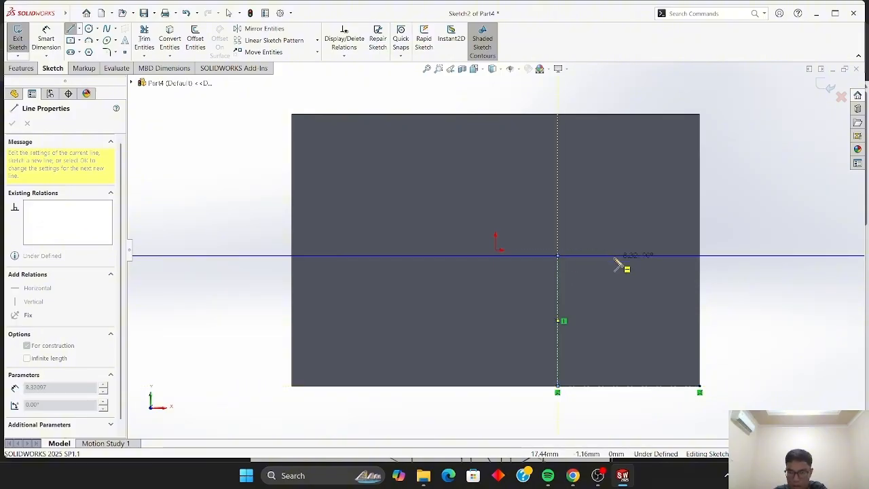
click(614, 256)
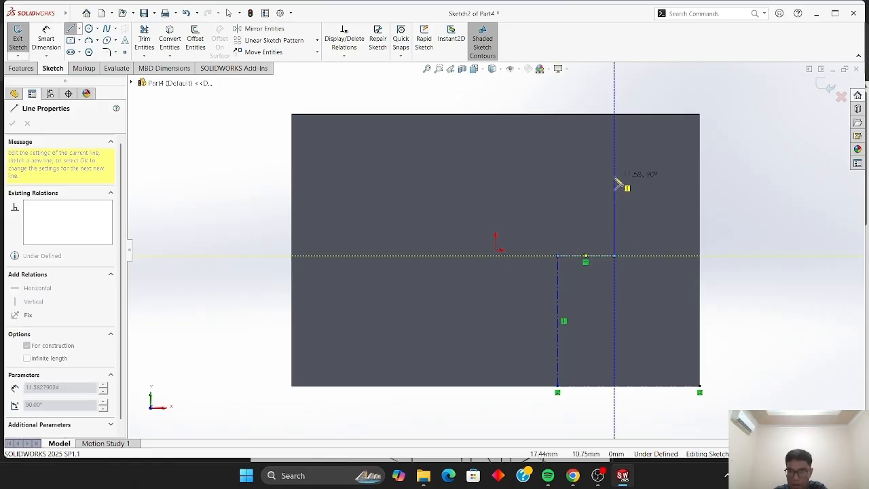
click(614, 187)
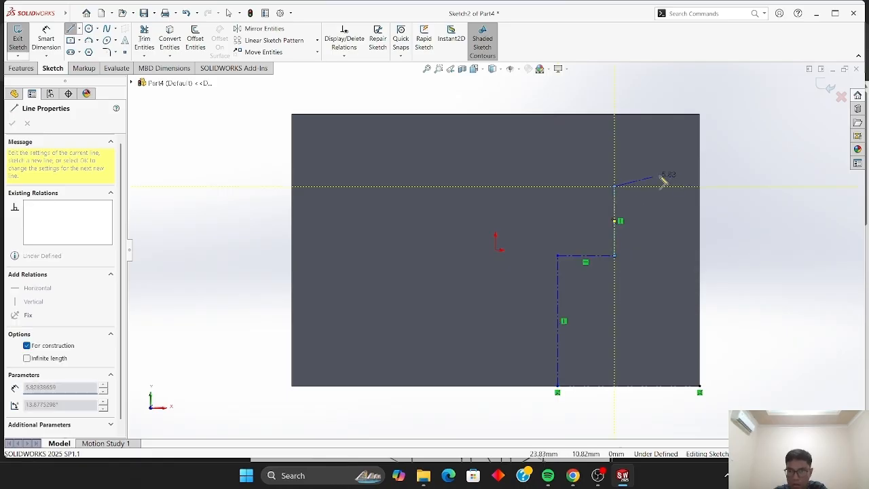
click(705, 188)
key(Escape)
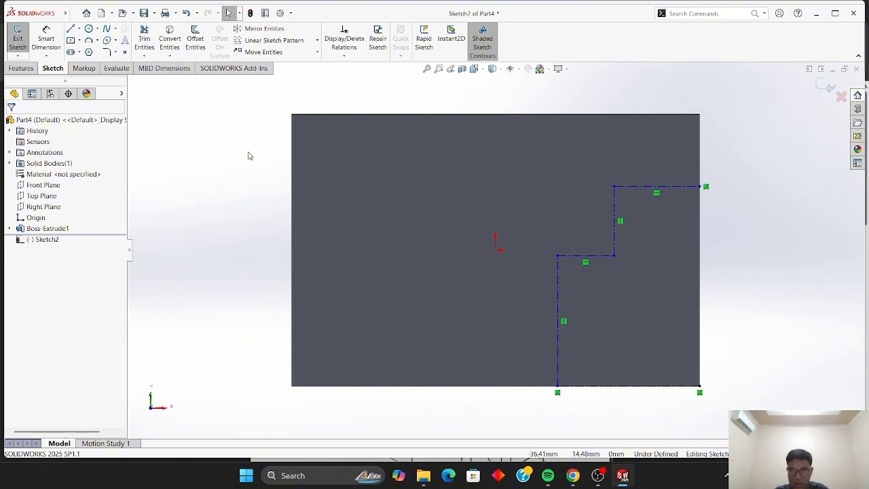
- Dimension the stepped profile's overall height along the block's right edge and set it to 30 mm
click(49, 42)
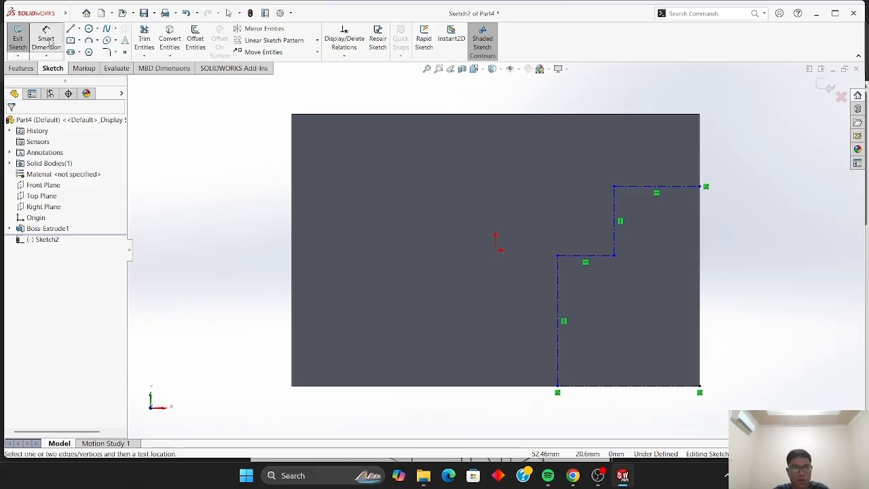
click(701, 187)
click(700, 386)
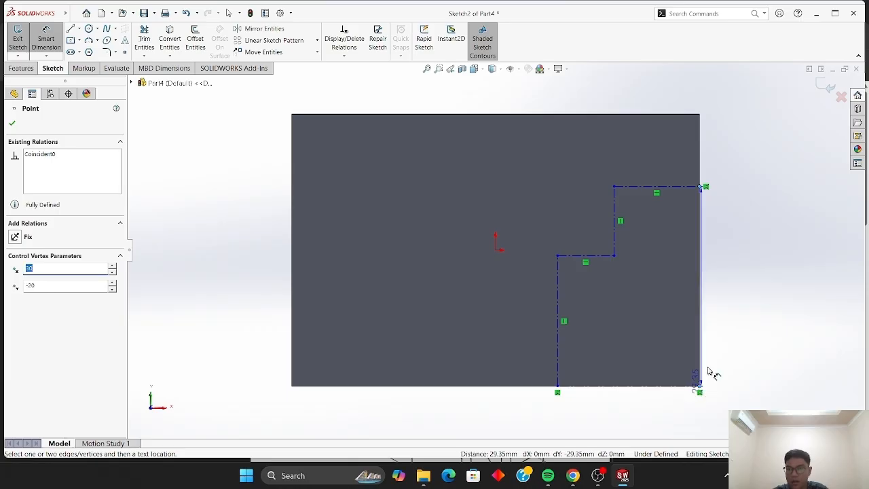
click(739, 300)
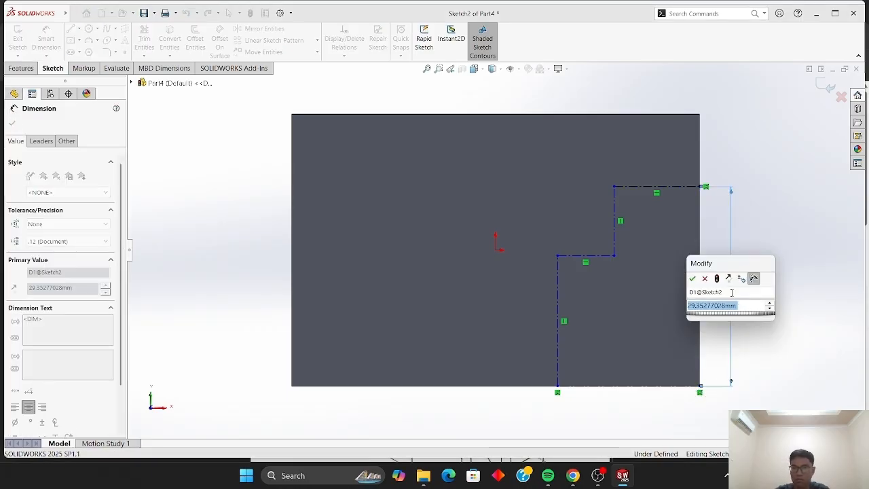
text(30)
key(Return)
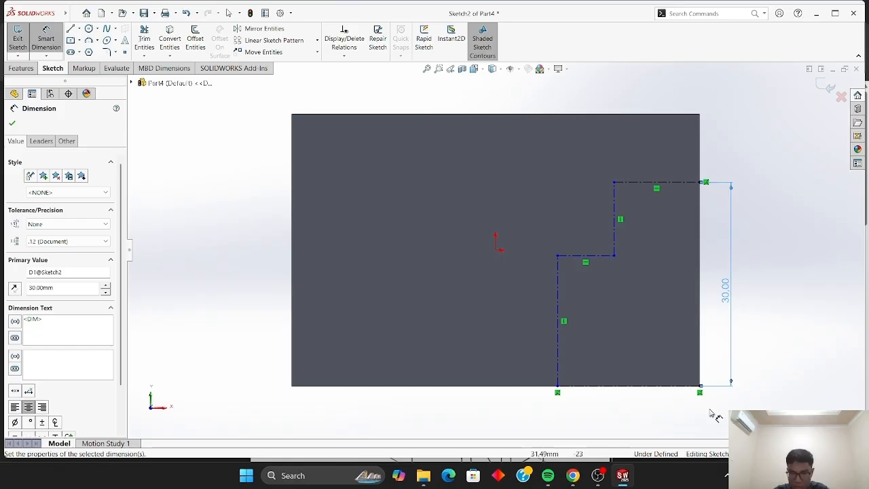
- Dimension the stepped profile's bottom width between its two lower endpoints and set it to 20 mm
click(558, 392)
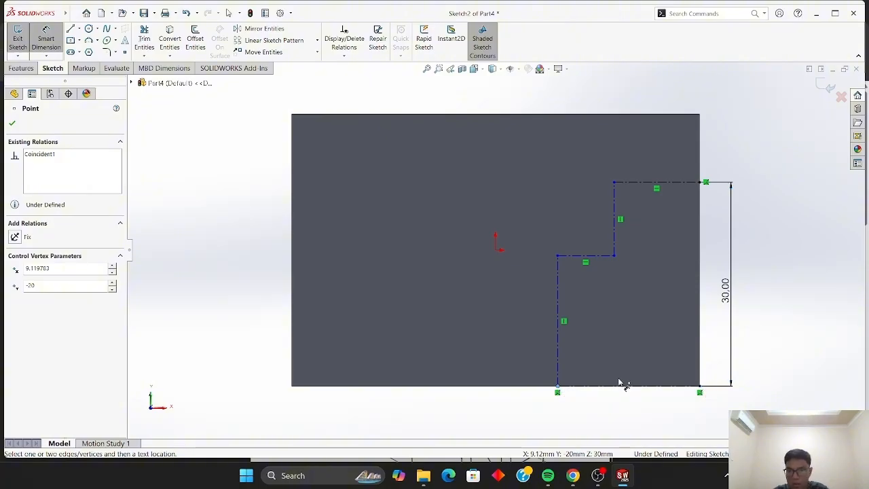
click(701, 386)
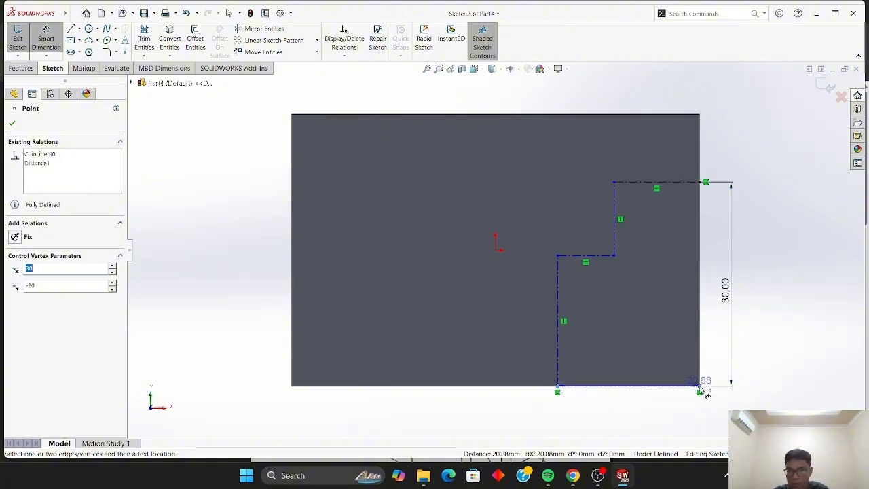
click(641, 406)
text(20)
key(Return)
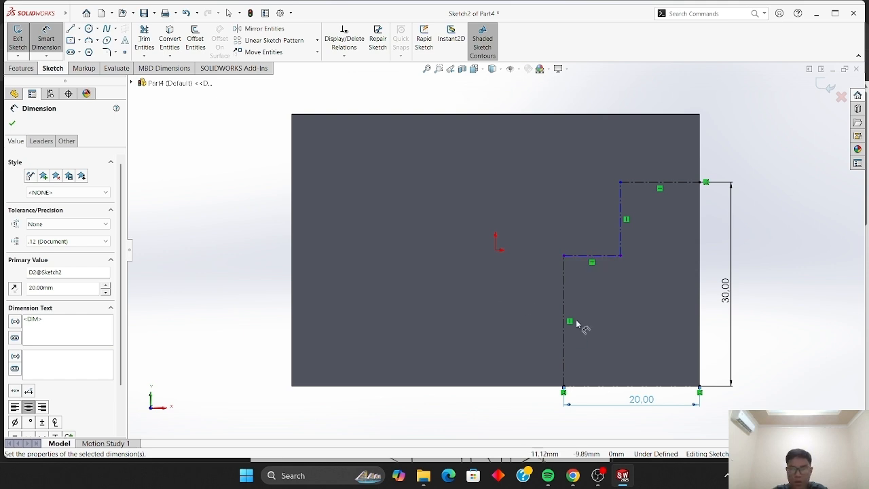
- Dimension the profile's lower vertical line at 20 mm and the horizontal step above it at 10 mm
click(563, 339)
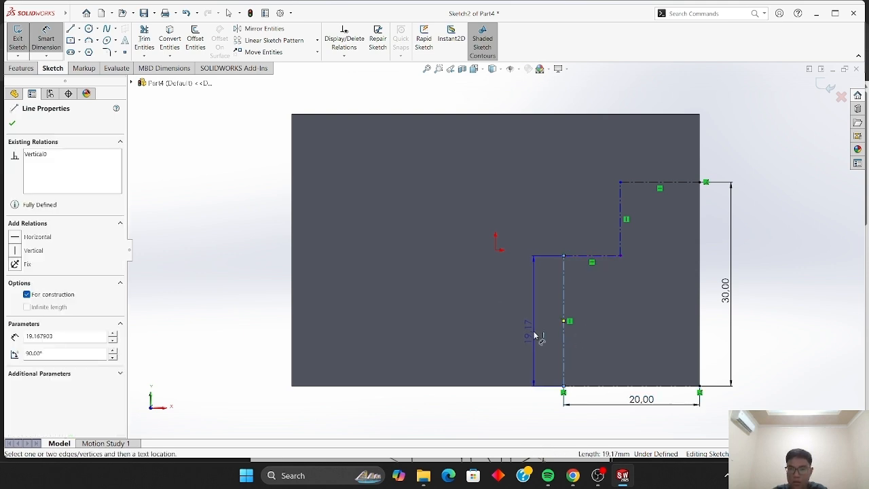
click(536, 336)
text(20)
key(Return)
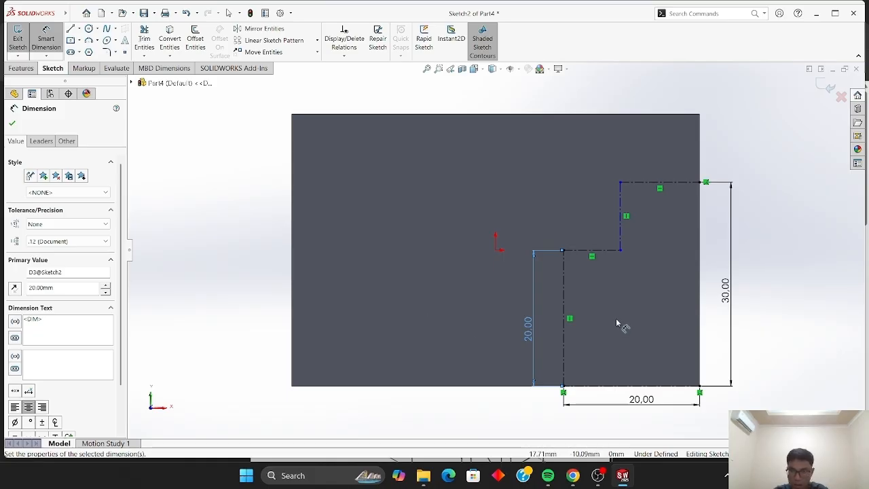
click(603, 250)
click(599, 234)
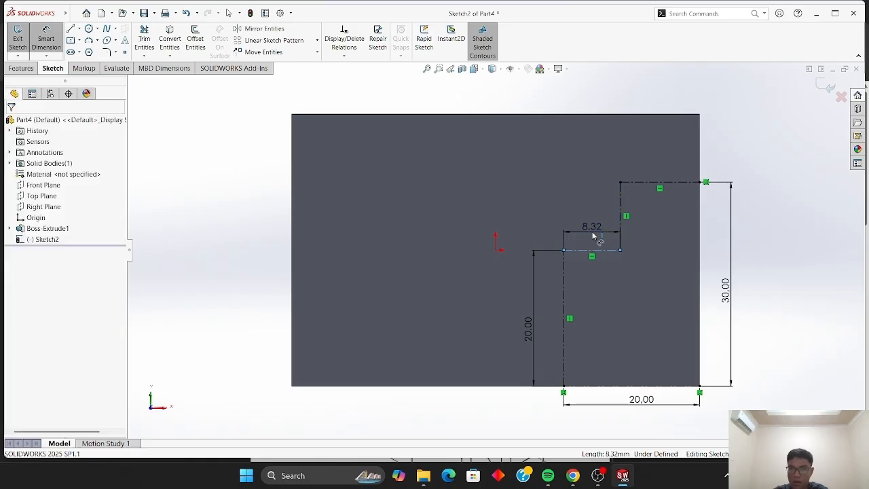
text(10)
key(Return)
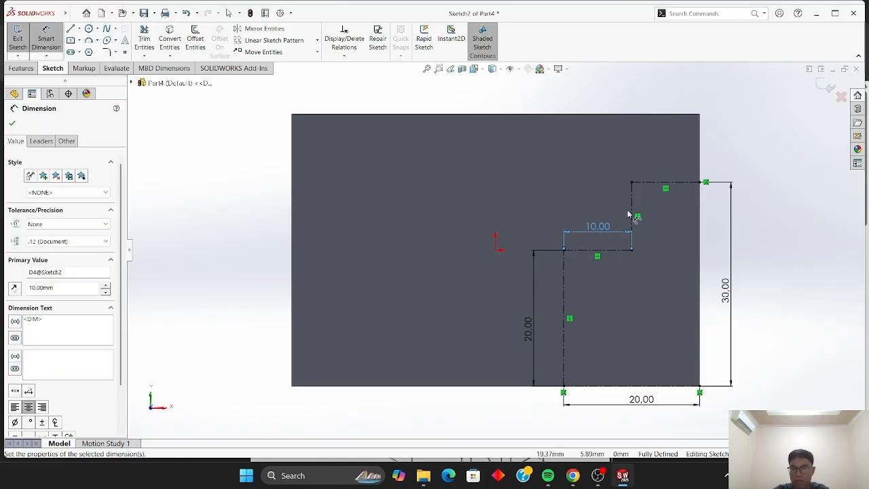
- Try to add dimensions to the profile's upper vertical line and its top horizontal line
click(631, 210)
click(617, 218)
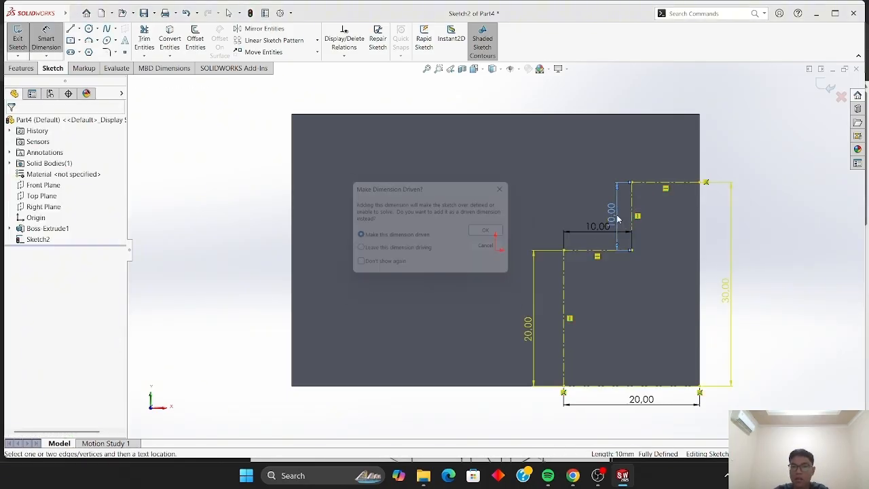
click(497, 249)
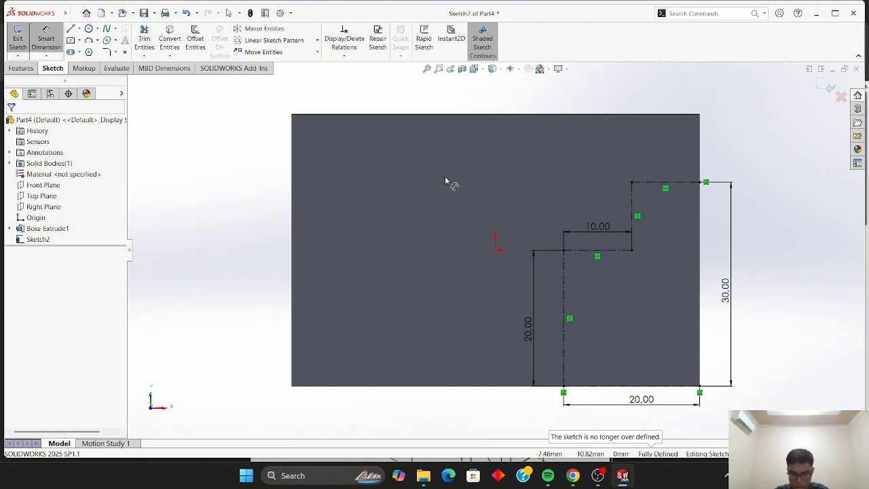
click(672, 182)
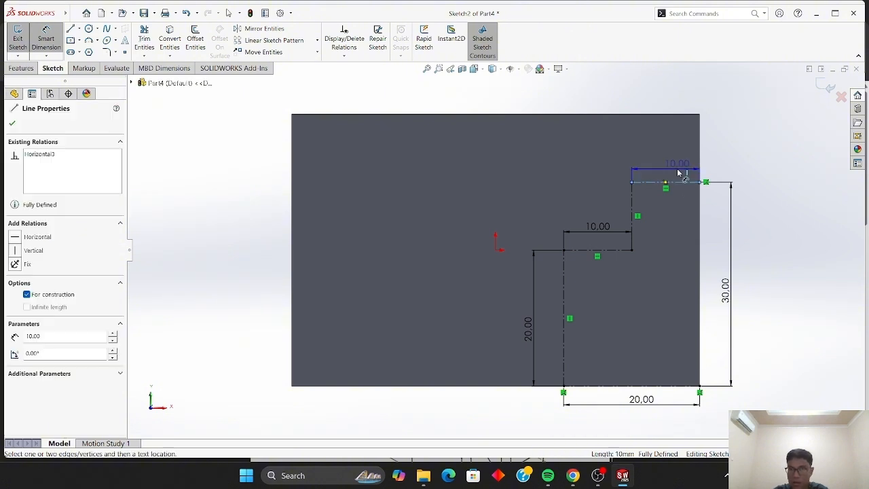
click(670, 169)
click(497, 250)
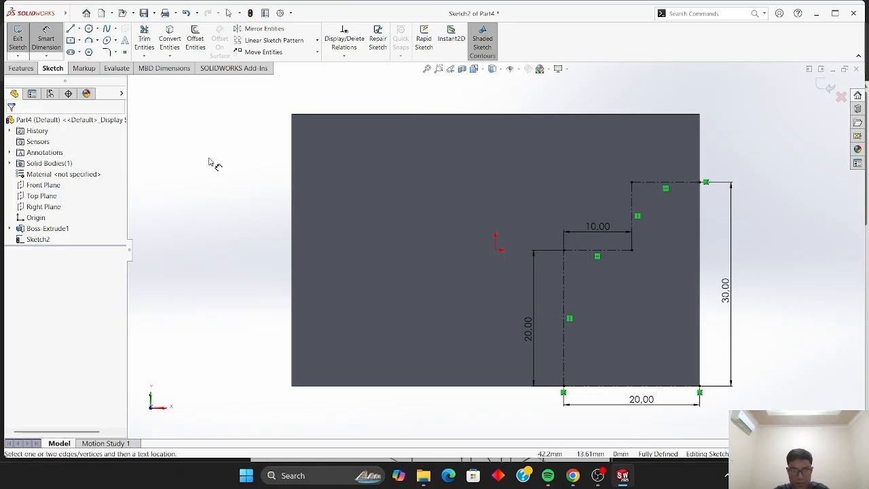
click(46, 42)
- Try to extrude-cut the stepped profile into the block to a blind depth of 10 mm
click(16, 70)
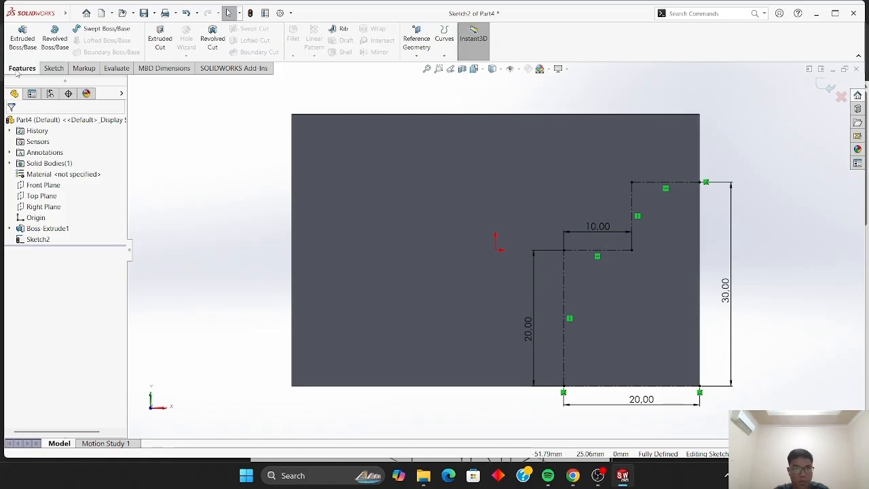
click(161, 35)
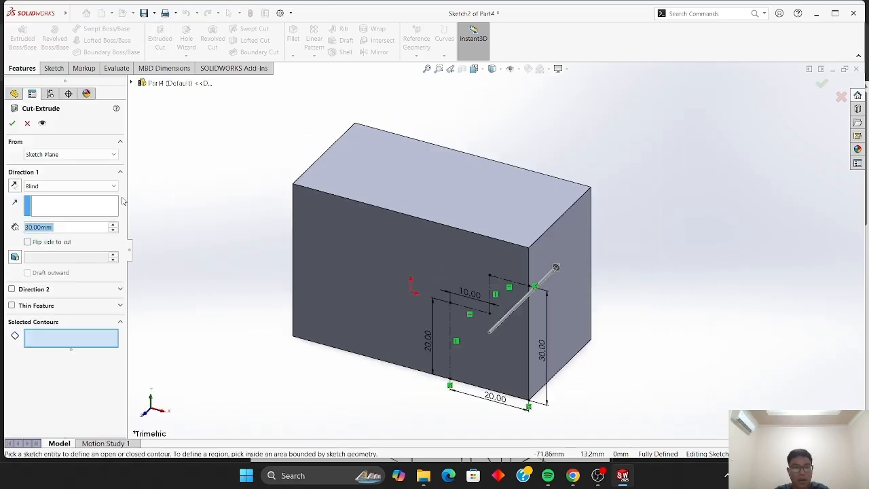
click(113, 231)
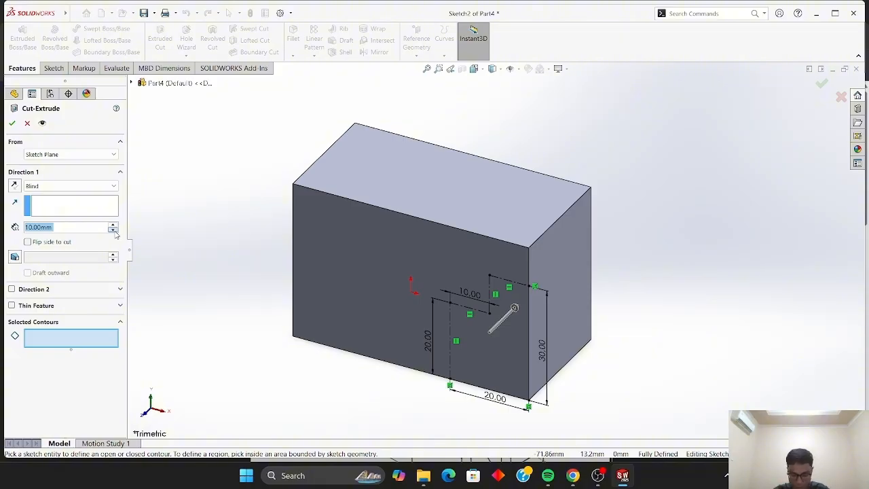
click(12, 124)
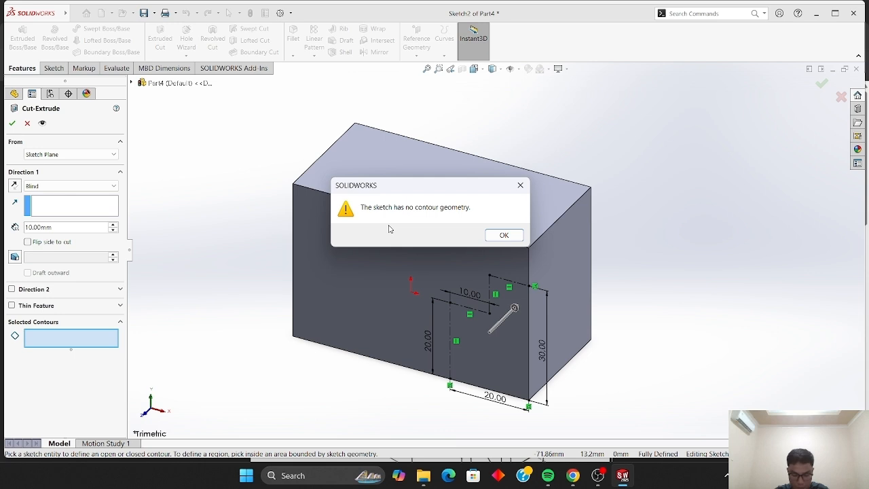
click(504, 235)
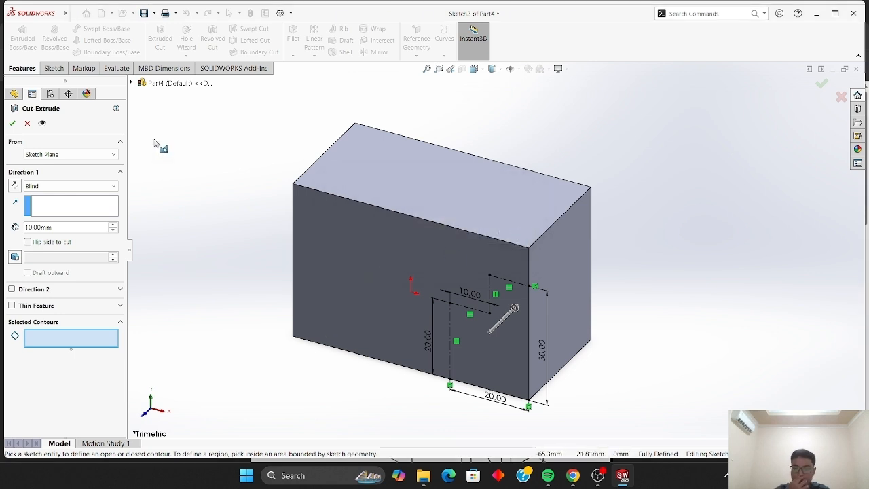
click(27, 123)
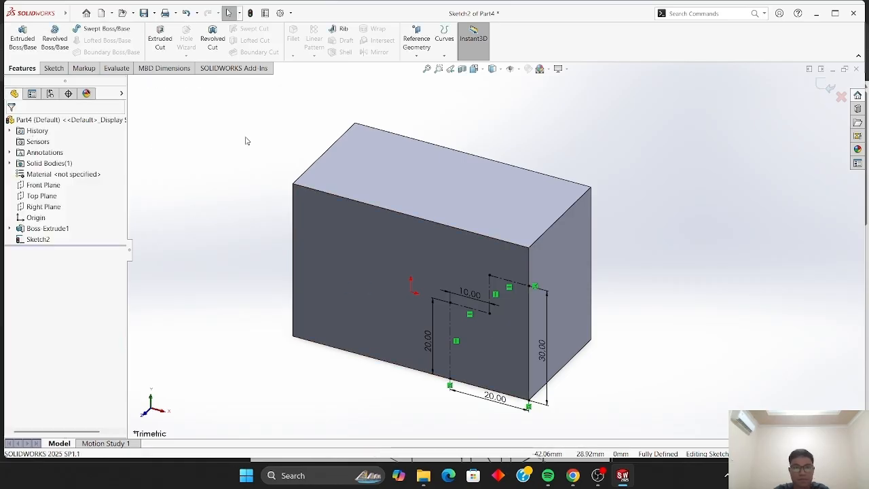
click(187, 14)
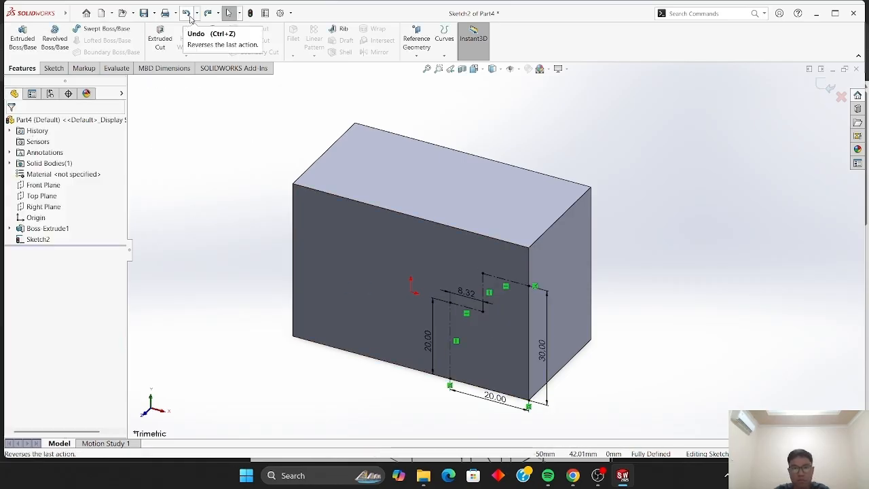
click(500, 348)
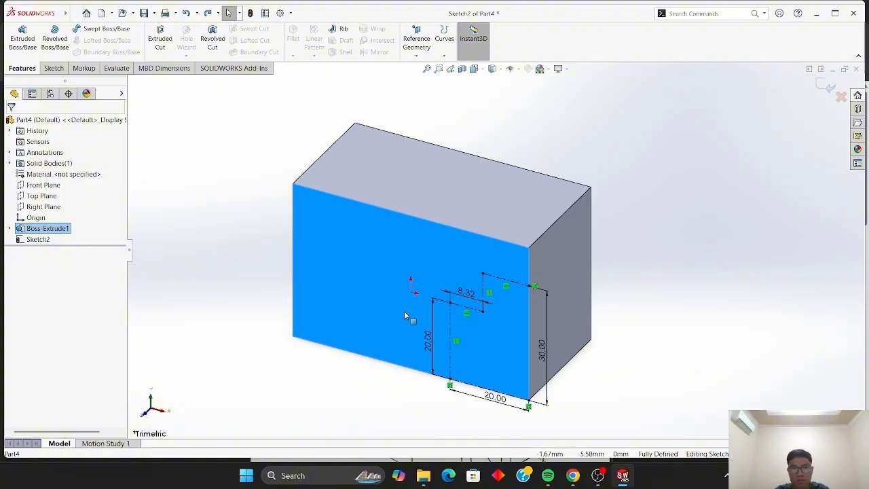
click(203, 15)
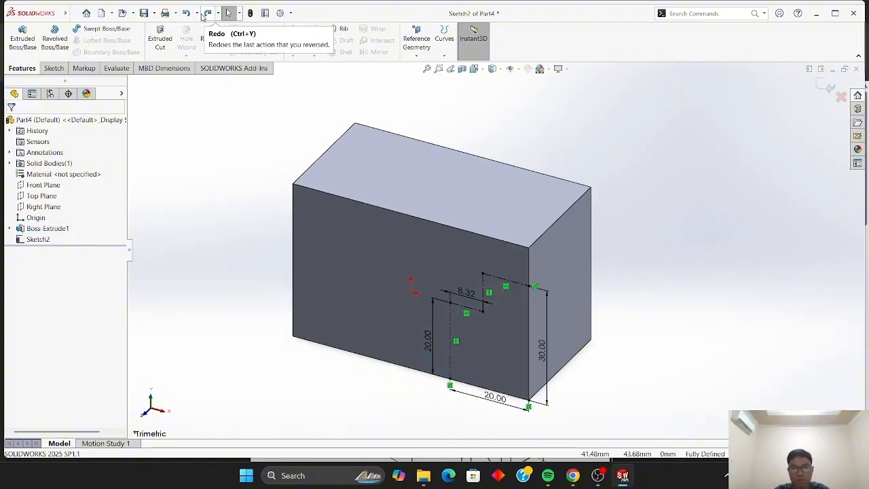
click(204, 15)
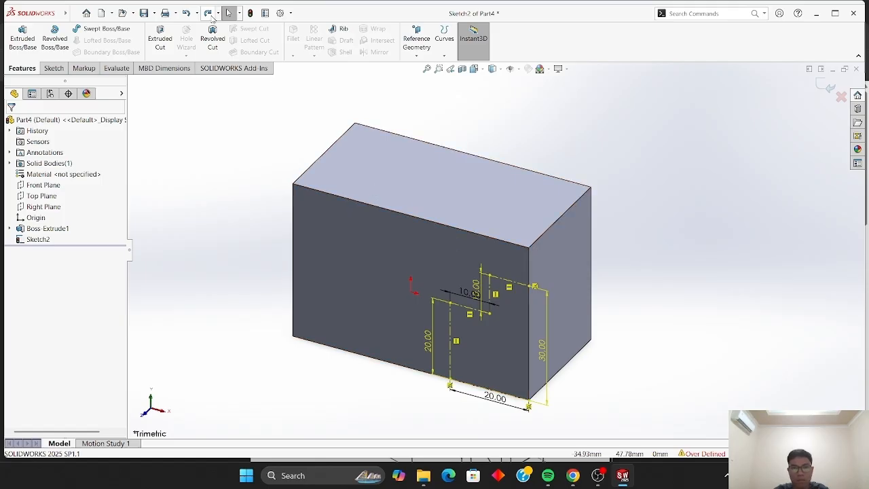
click(210, 15)
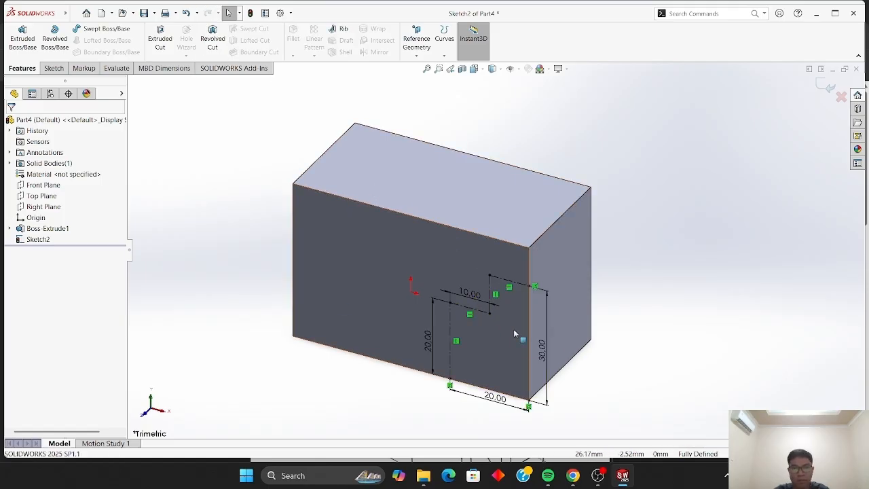
click(479, 324)
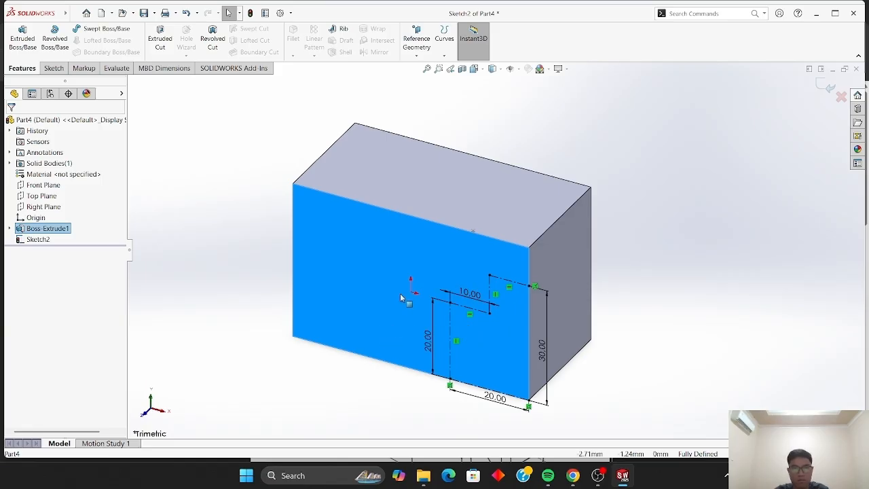
click(47, 228)
click(209, 231)
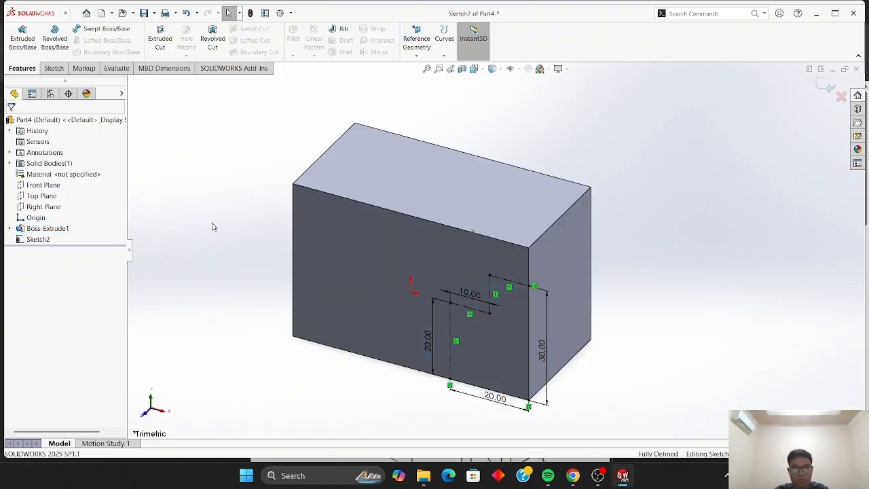
- Undo all the dimensions added to the stepped profile, including its overall height dimension
click(188, 12)
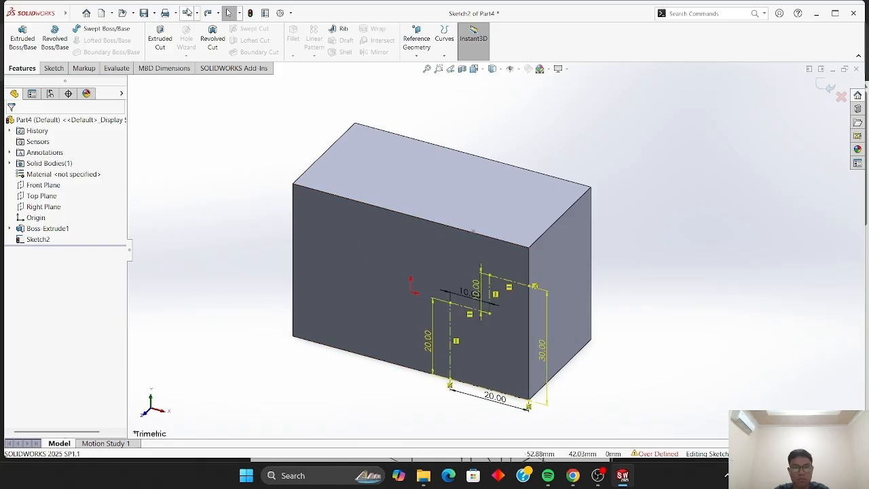
click(189, 12)
click(188, 13)
click(188, 12)
click(188, 12)
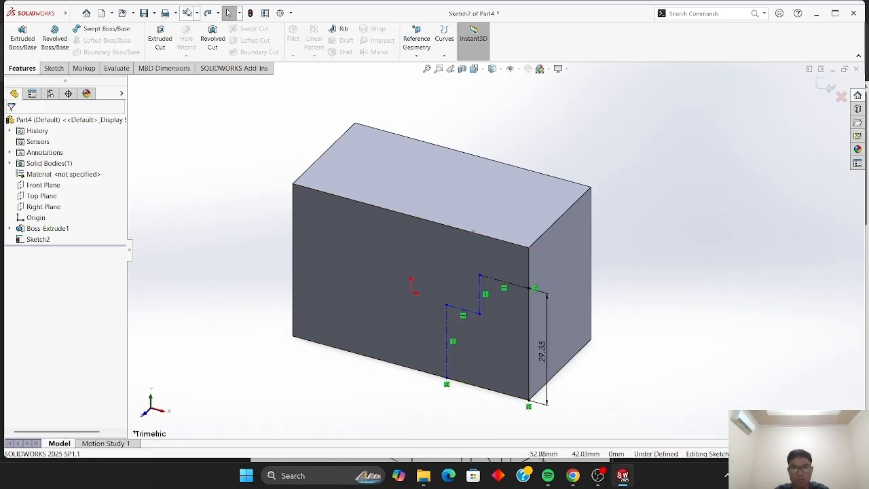
click(188, 12)
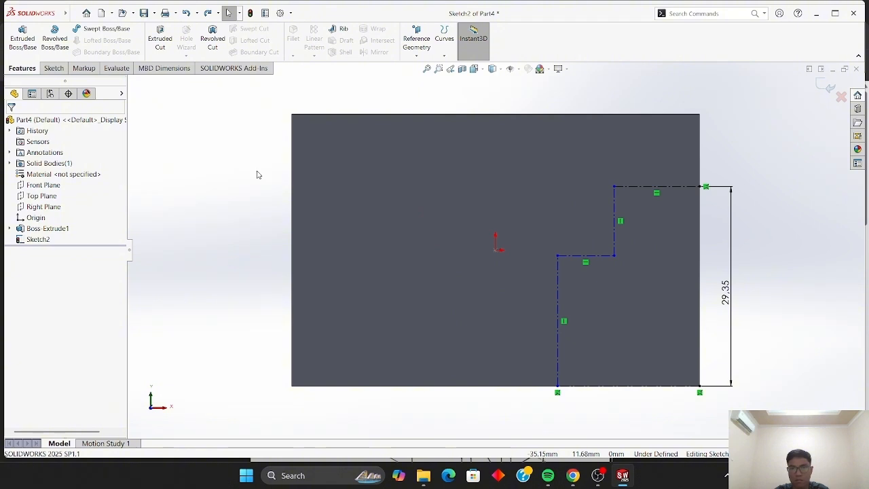
click(190, 12)
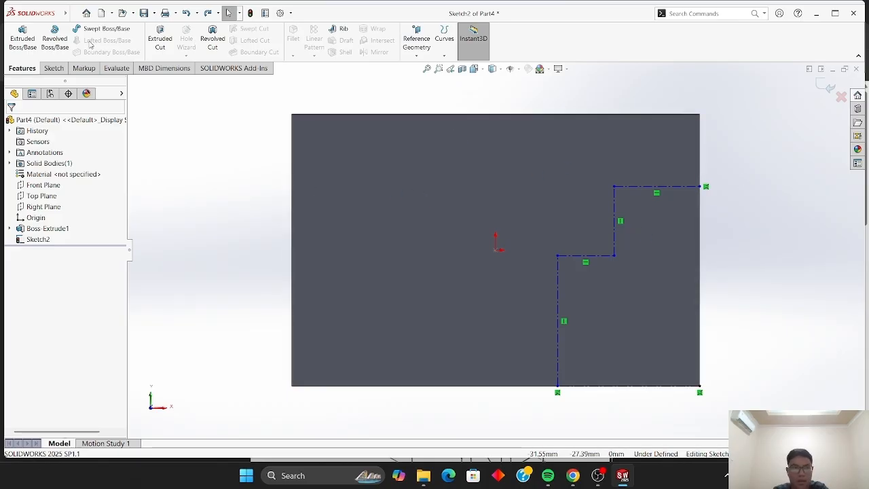
click(54, 68)
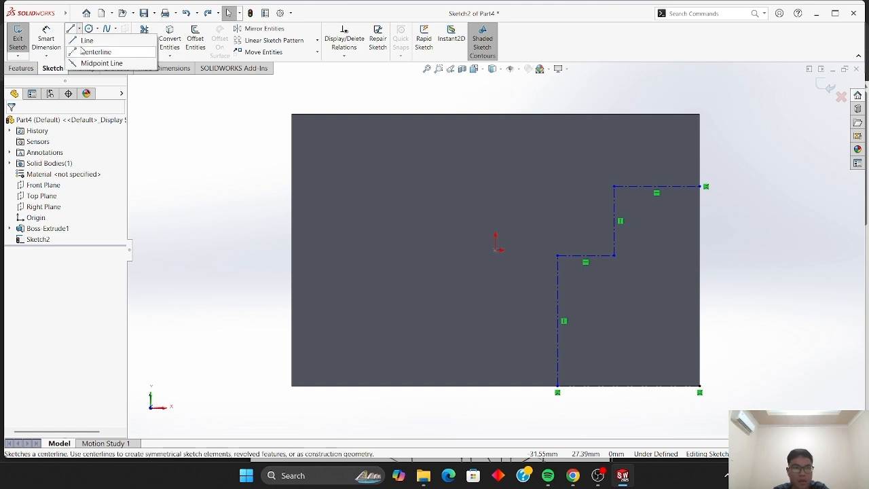
click(81, 51)
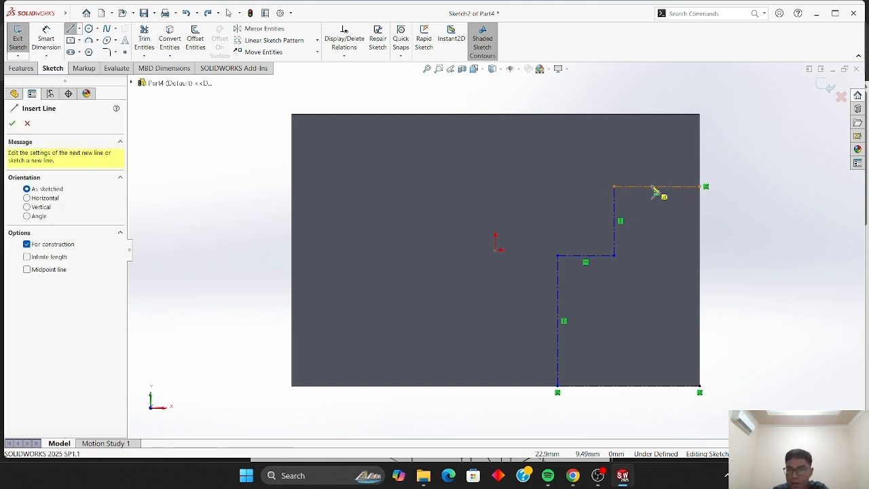
click(706, 187)
click(711, 309)
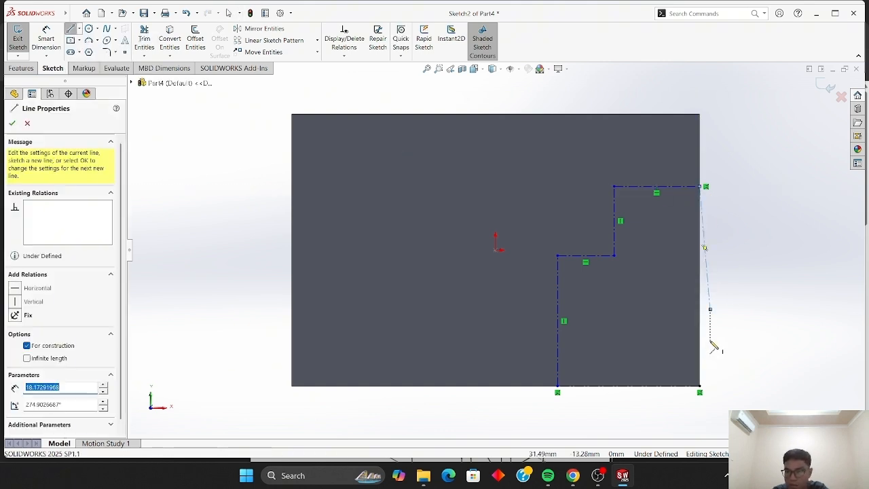
key(Escape)
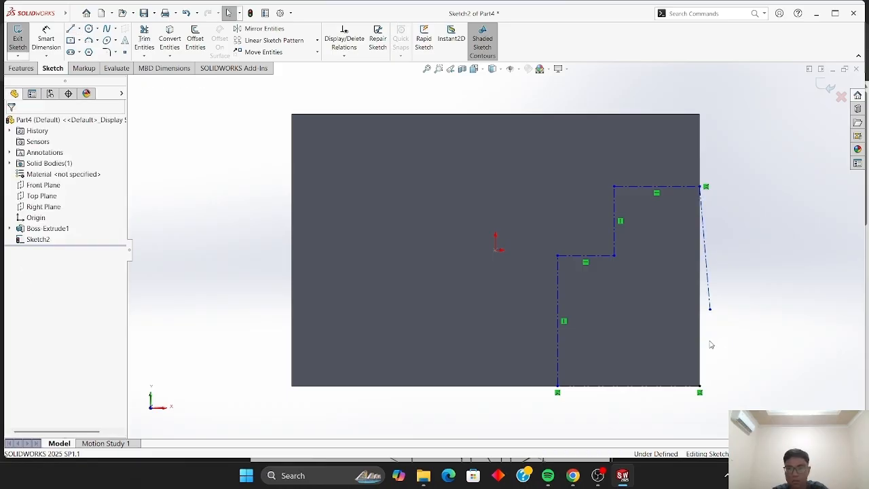
click(186, 12)
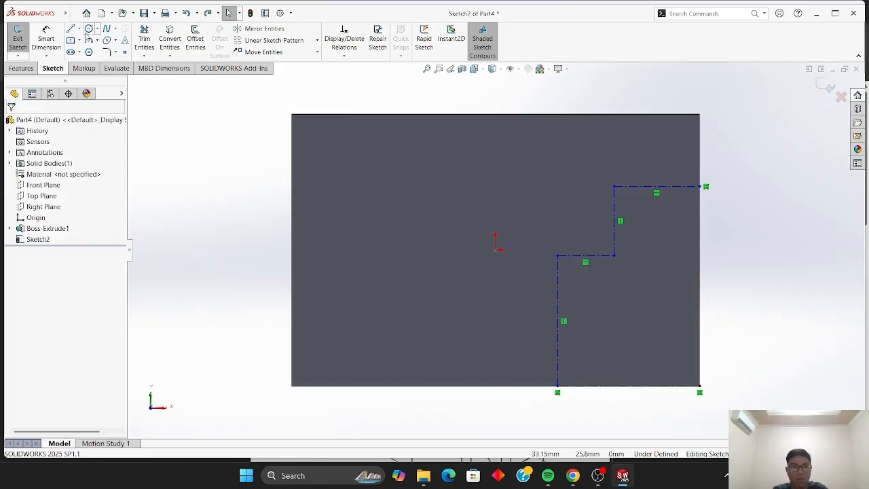
- Close the stepped profile with a vertical centerline along the block's right edge, from the profile's top-right endpoint to the block's lower-right corner
click(80, 28)
click(75, 57)
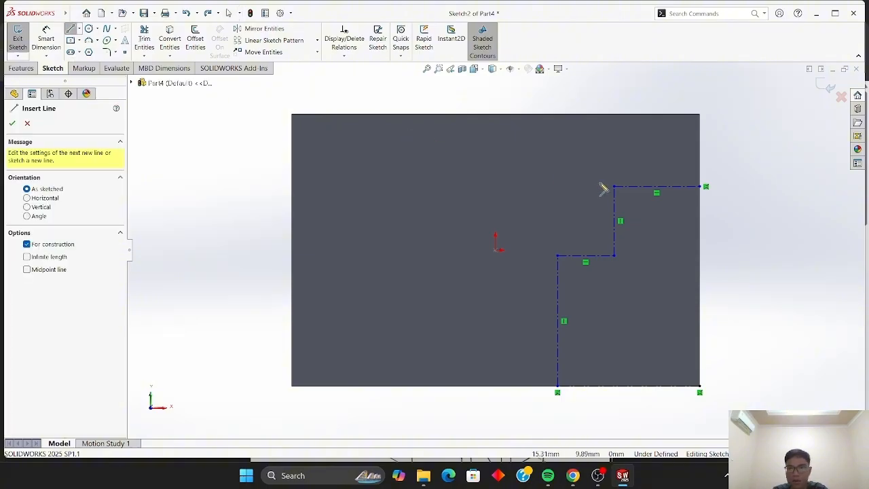
click(700, 187)
click(700, 387)
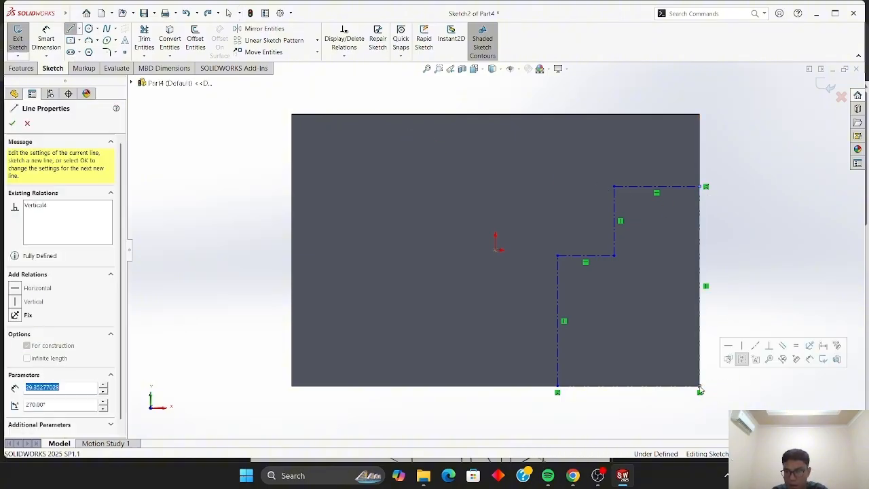
key(Escape)
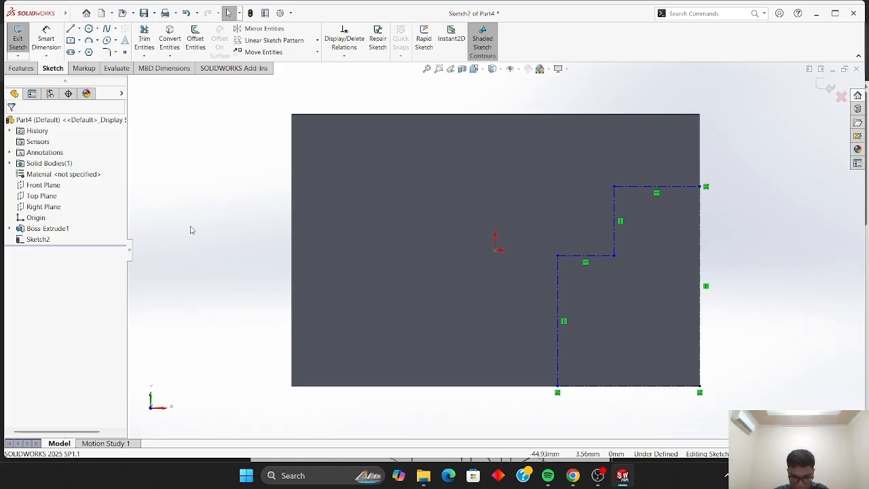
- Dimension the vertical centerline on the block's right edge at 30 mm and the profile's bottom line at 20 mm
click(46, 39)
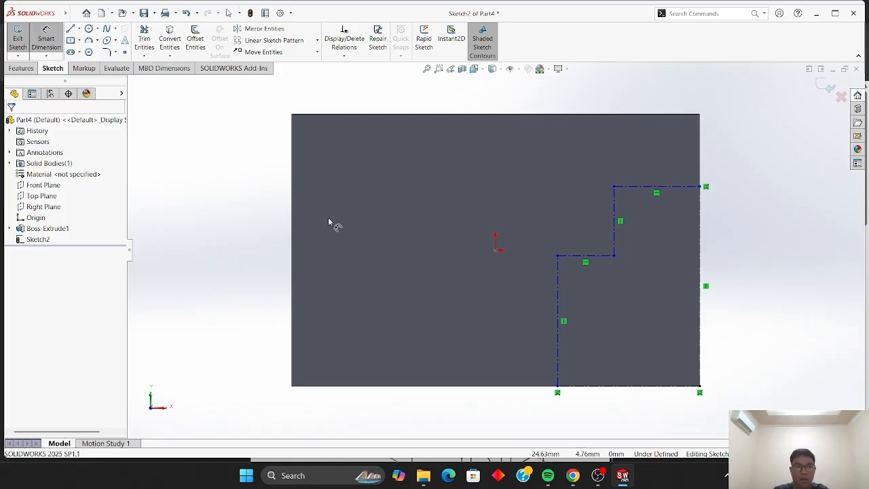
click(700, 309)
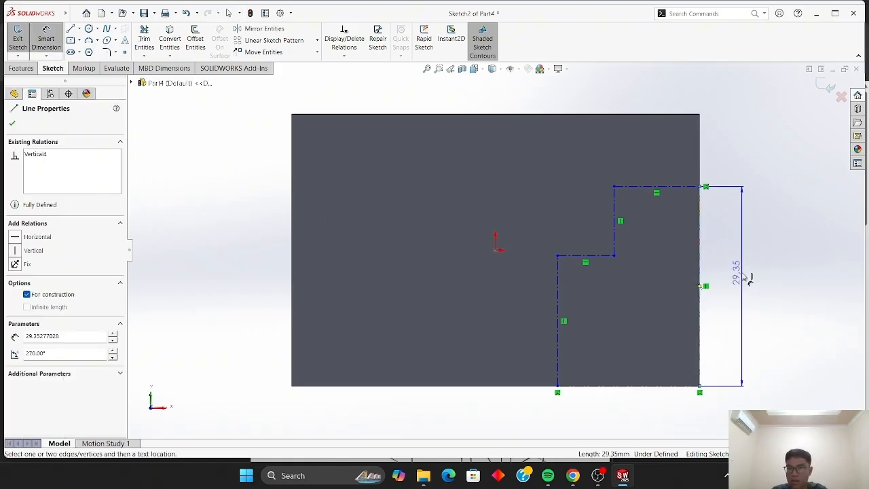
click(743, 276)
text(30)
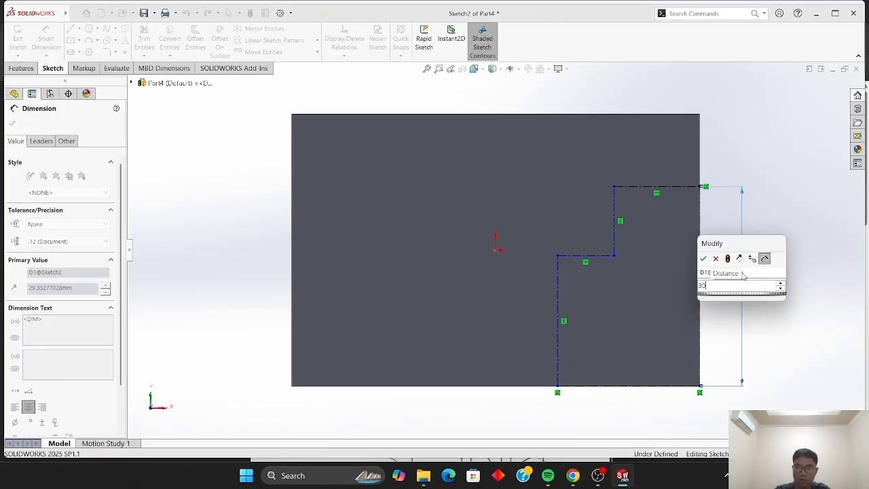
key(Return)
click(616, 393)
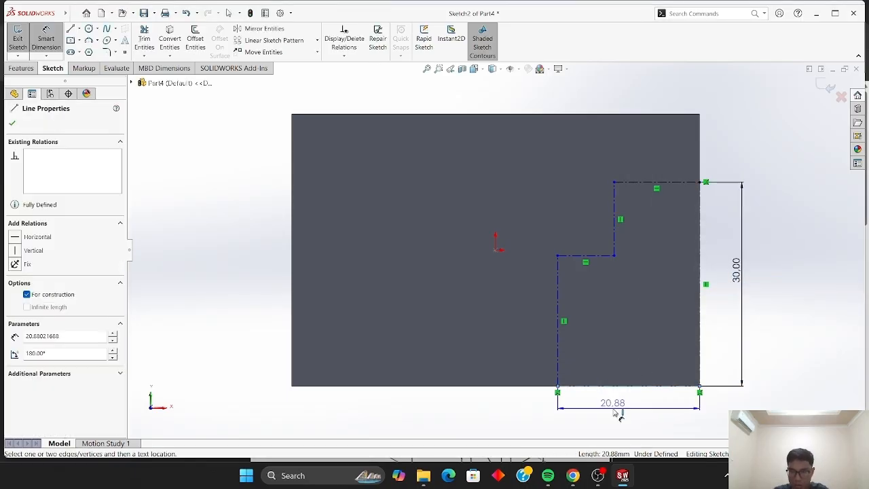
click(618, 409)
text(20)
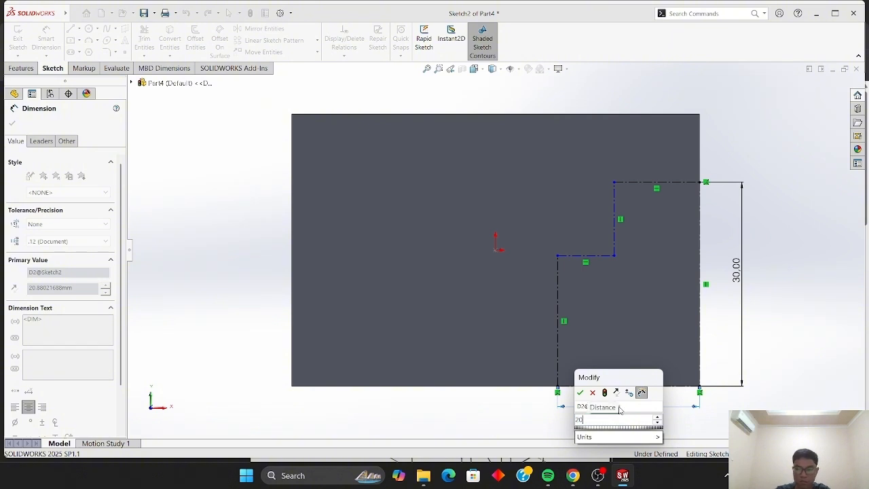
key(Return)
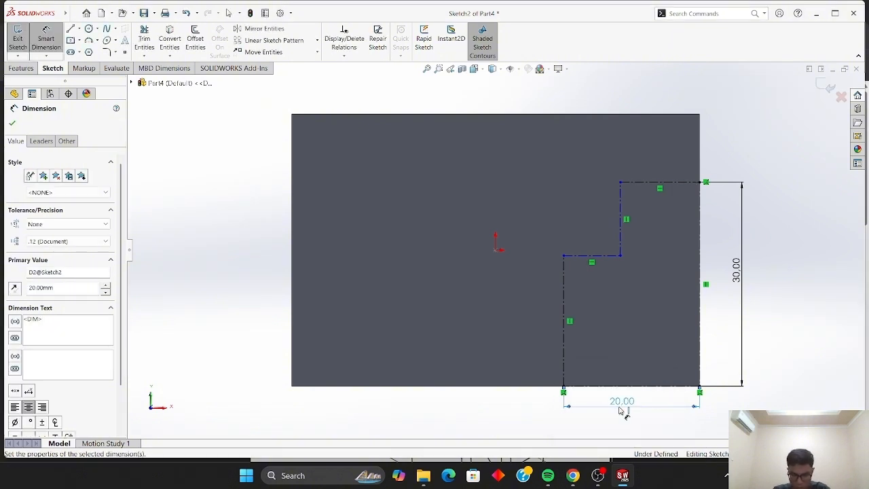
- Dimension the stepped profile's tall vertical line at 20 mm and its middle horizontal line at 10 mm
click(564, 353)
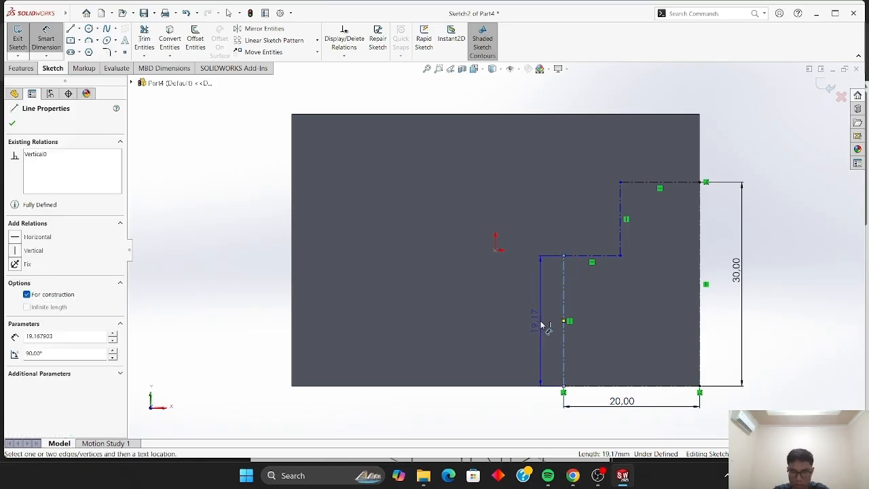
click(541, 326)
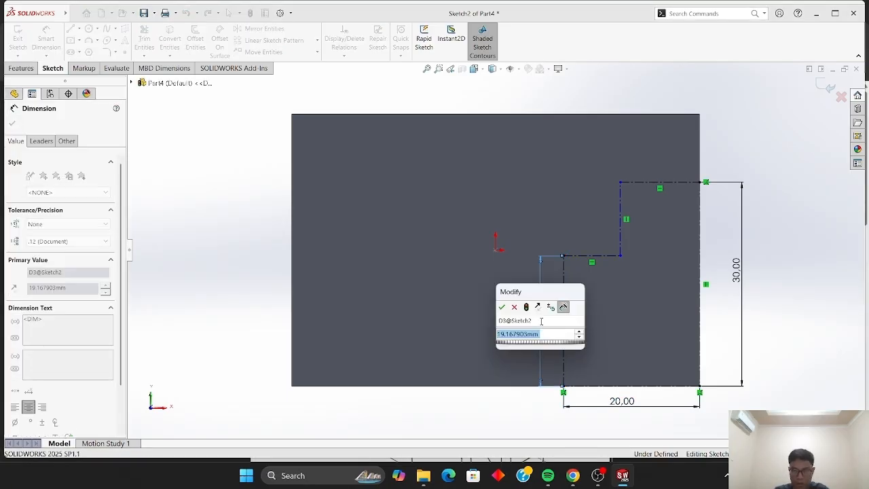
text(20)
key(Return)
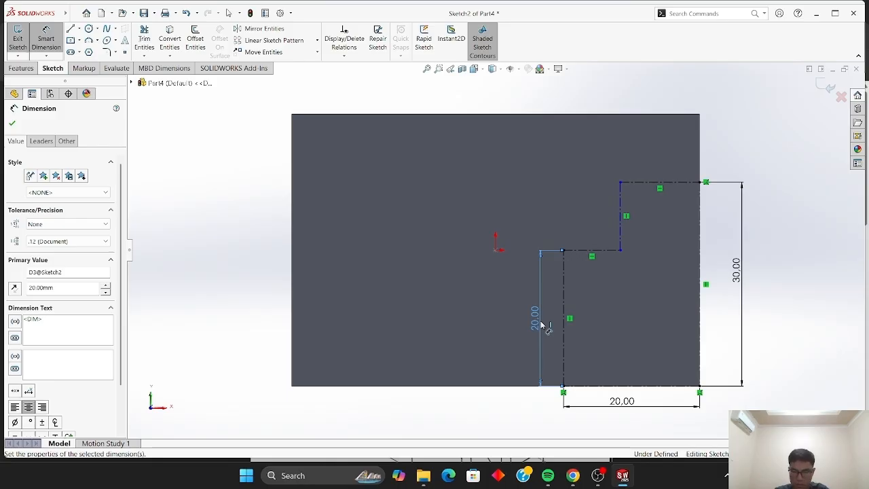
click(607, 250)
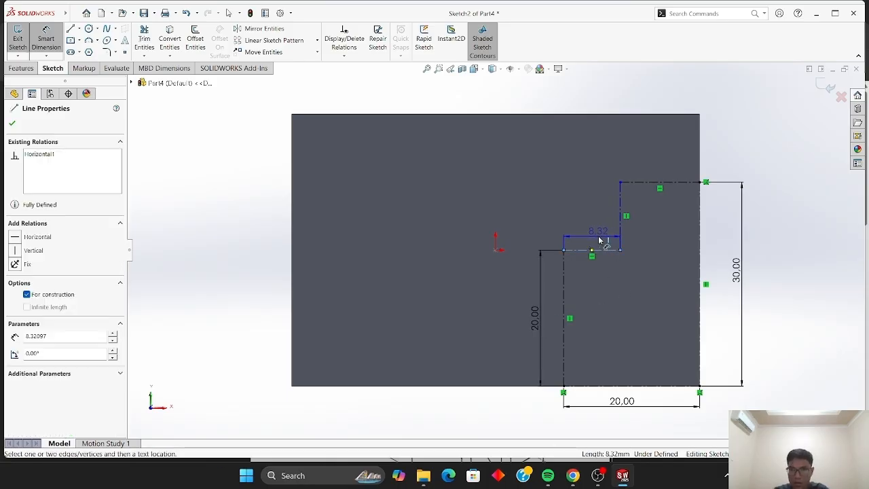
click(599, 239)
text(10)
key(Return)
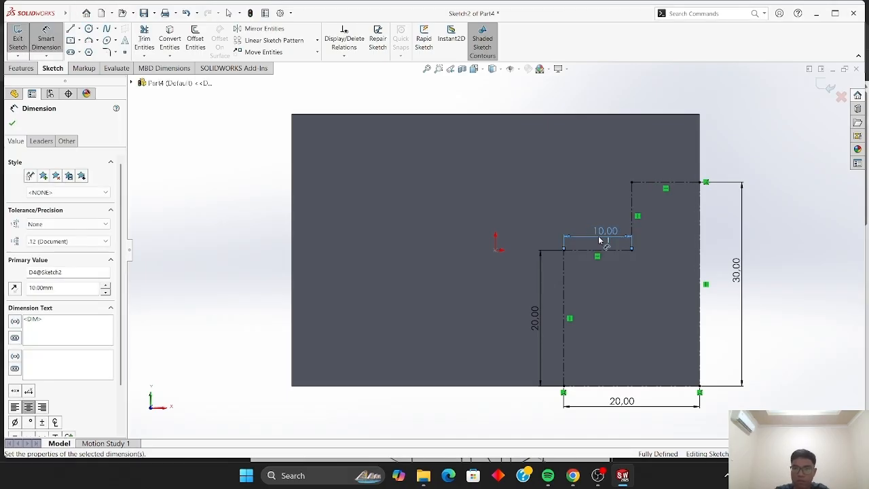
- Try to dimension the short upper vertical line of the stepped profile
click(632, 217)
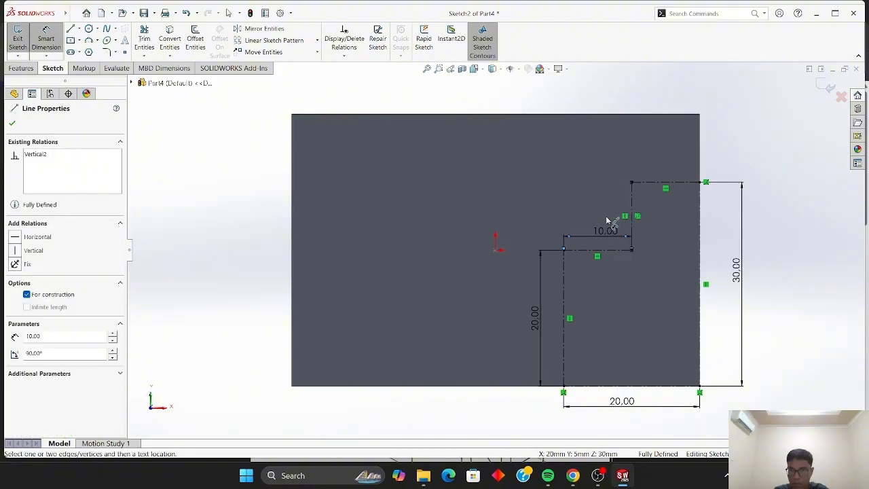
click(632, 234)
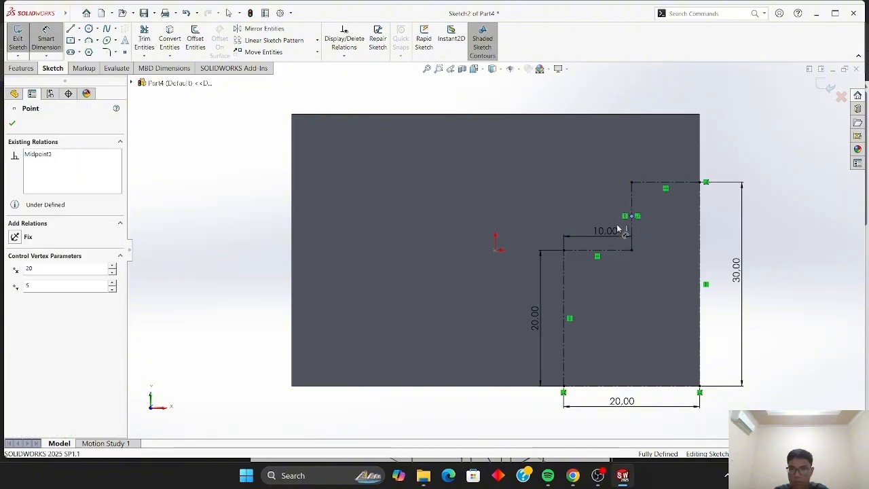
click(46, 39)
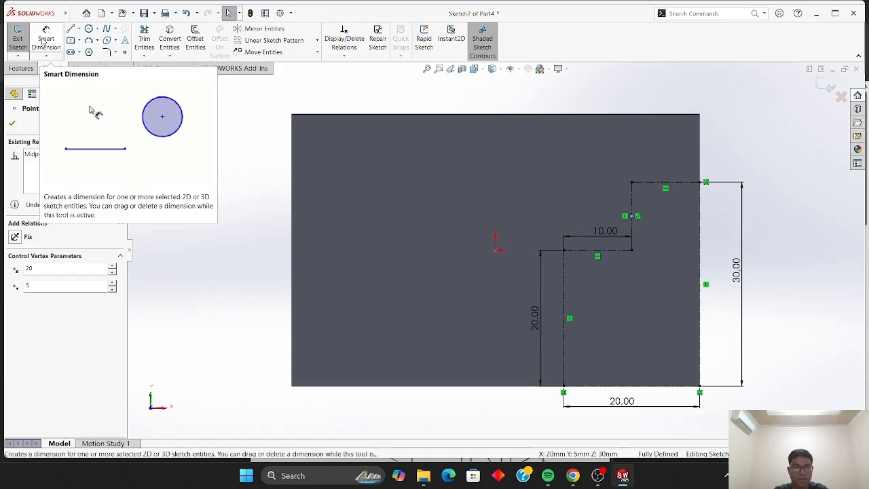
click(17, 122)
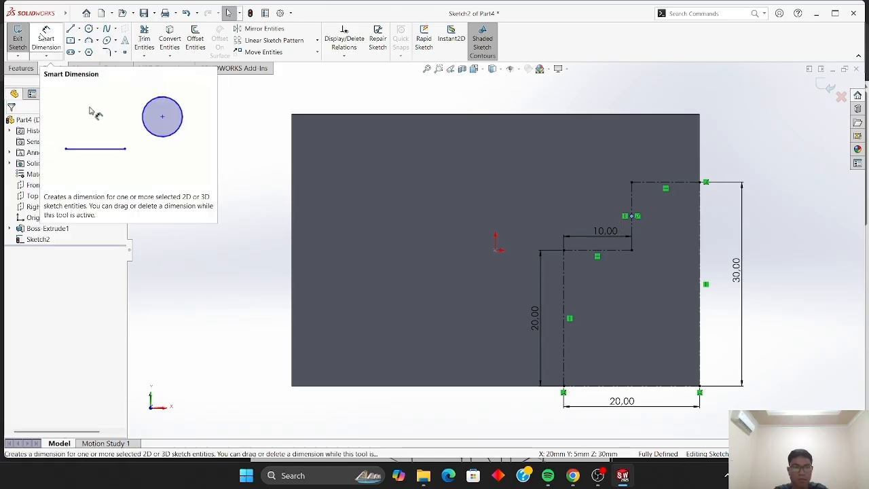
click(44, 38)
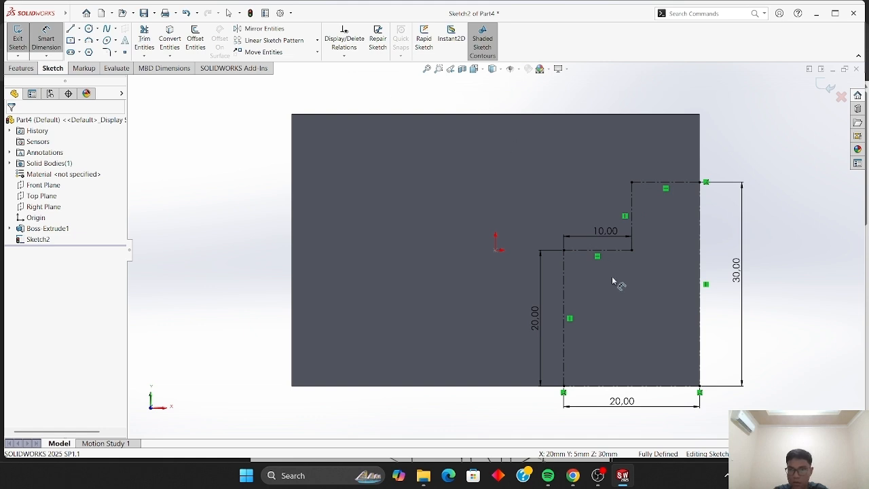
click(632, 219)
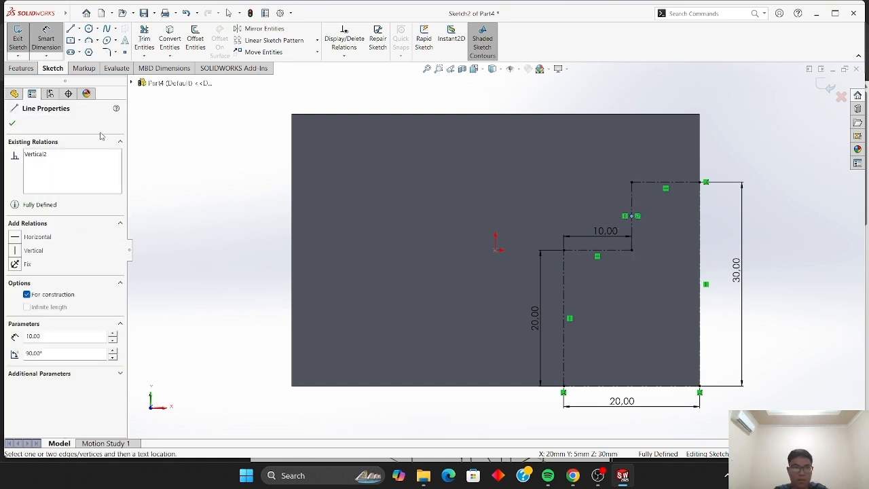
click(13, 123)
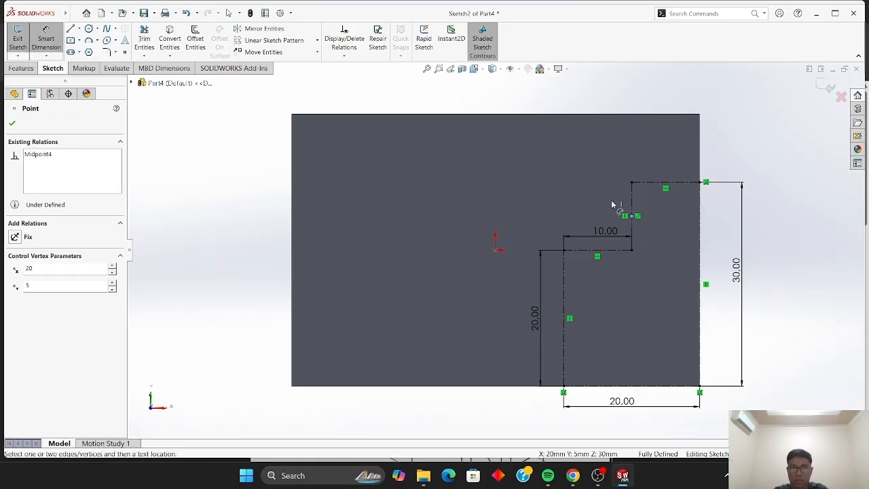
click(173, 149)
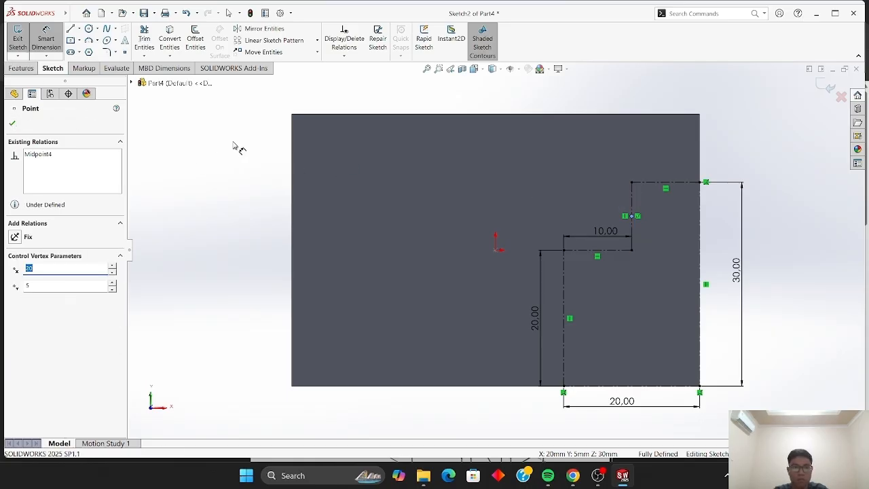
click(12, 123)
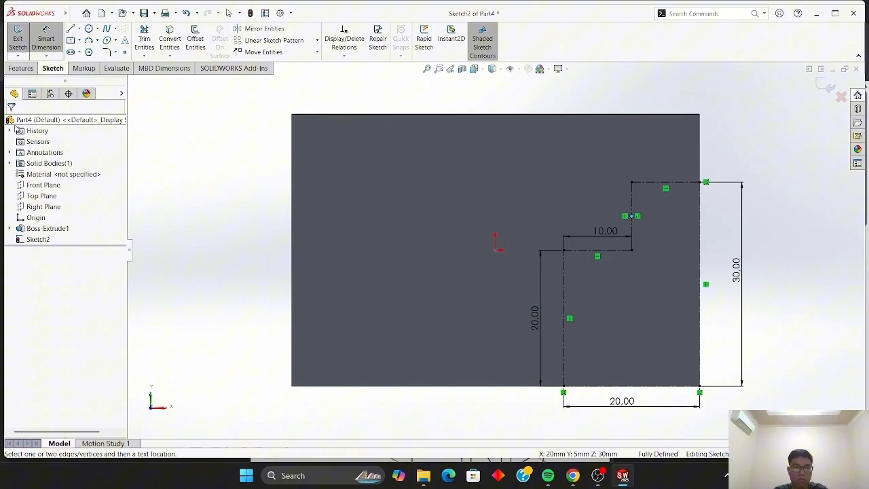
- Try to dimension the upper vertical line between its endpoints and the profile's top horizontal line between its endpoints
click(54, 45)
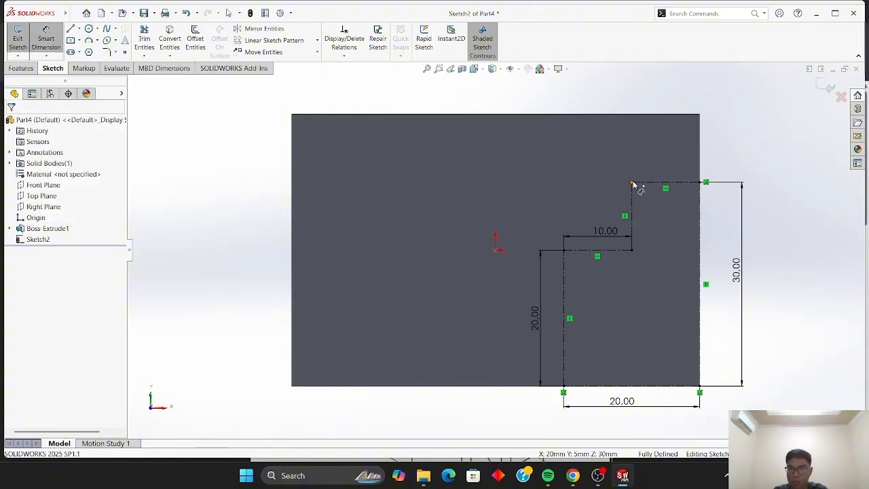
click(632, 183)
click(632, 250)
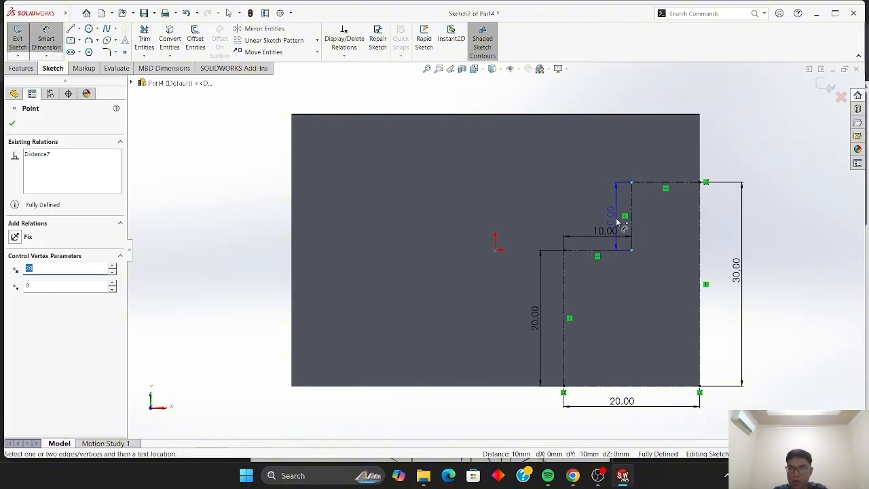
click(616, 218)
click(496, 248)
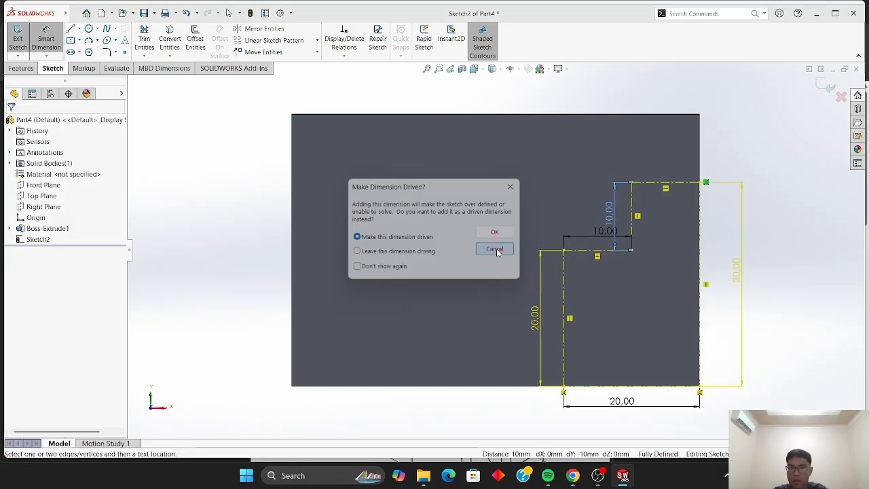
click(633, 182)
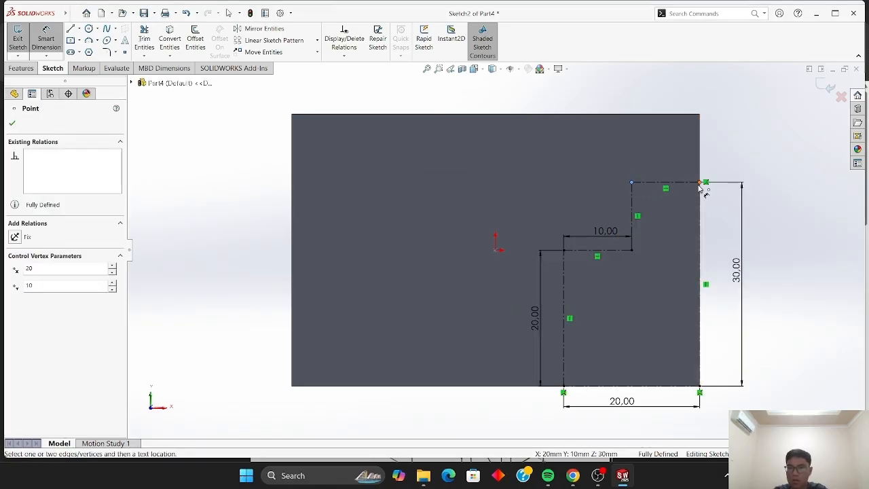
click(703, 184)
click(665, 180)
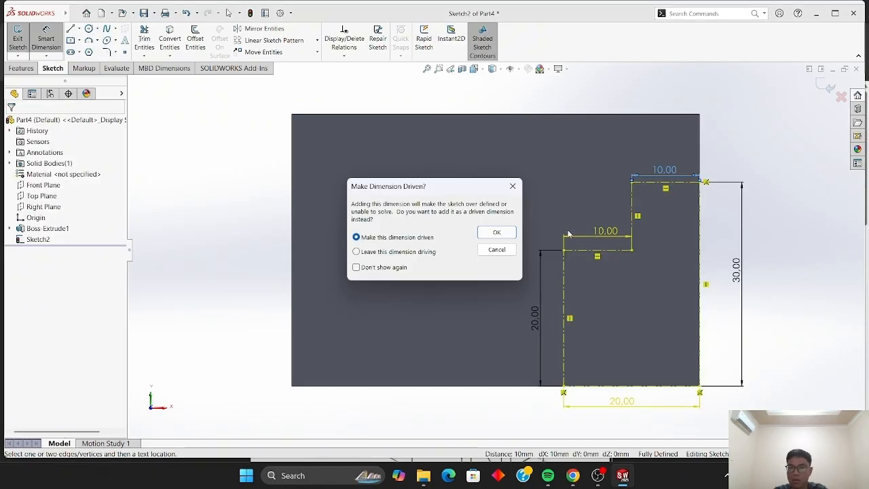
click(497, 305)
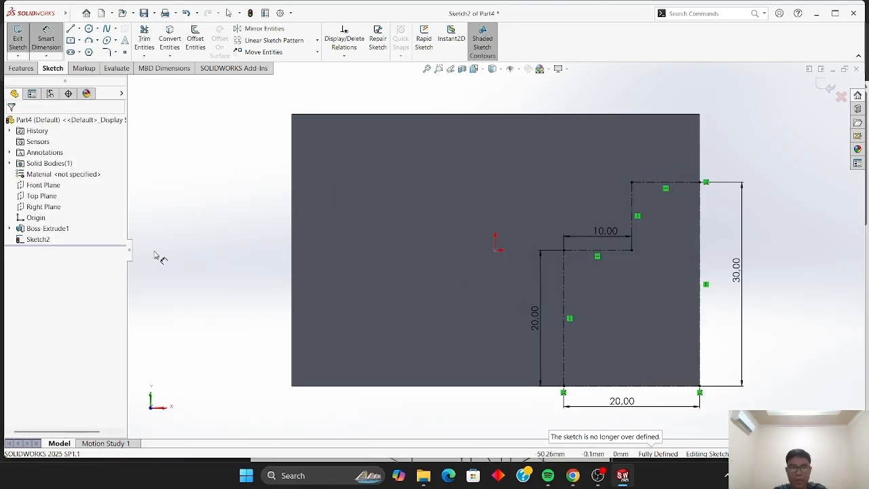
- Try to extrude-cut the closed centerline profile to a blind depth of 10 mm
click(21, 69)
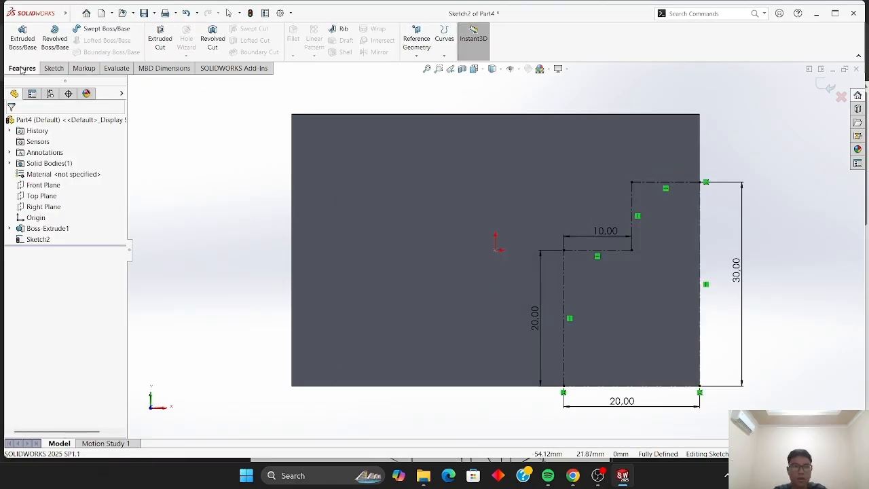
click(160, 39)
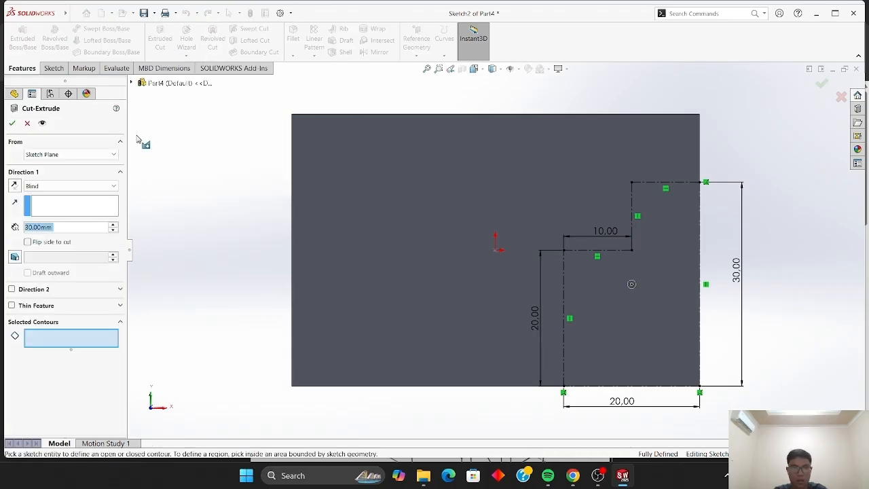
click(12, 123)
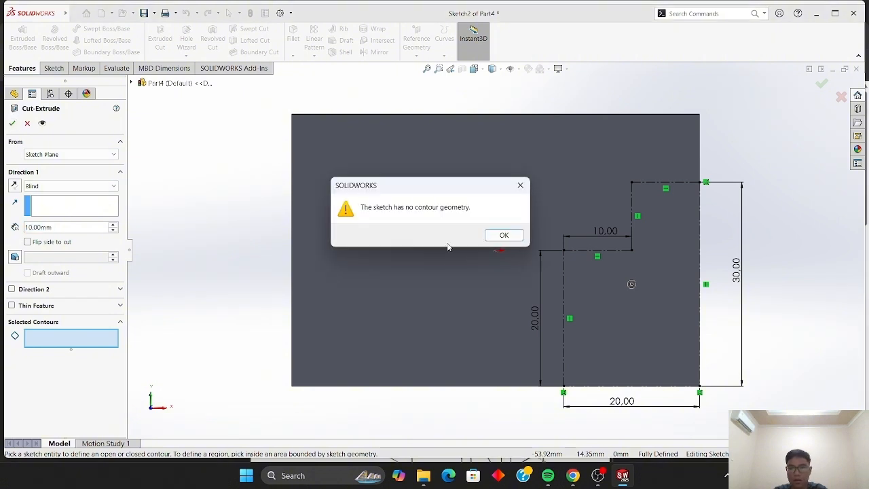
click(505, 235)
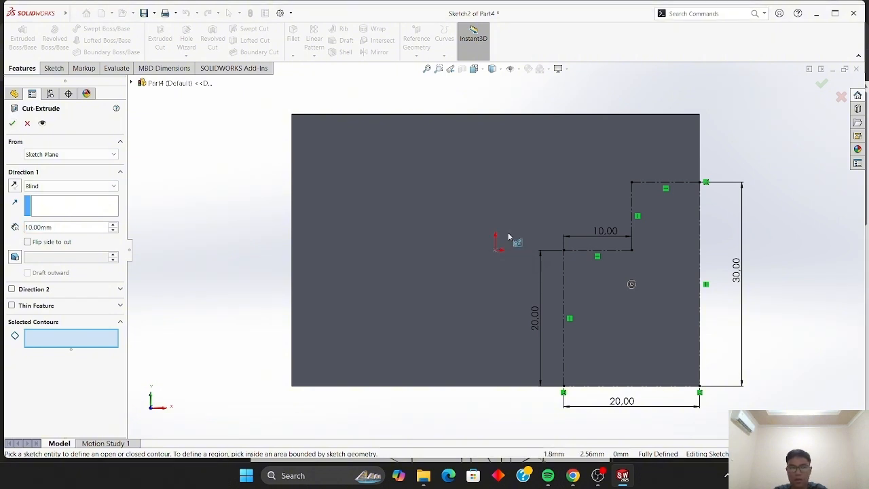
click(27, 123)
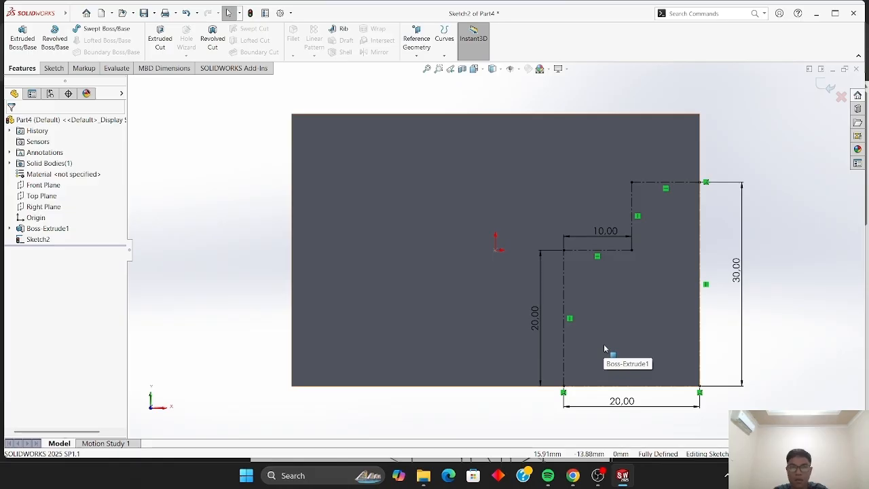
click(597, 475)
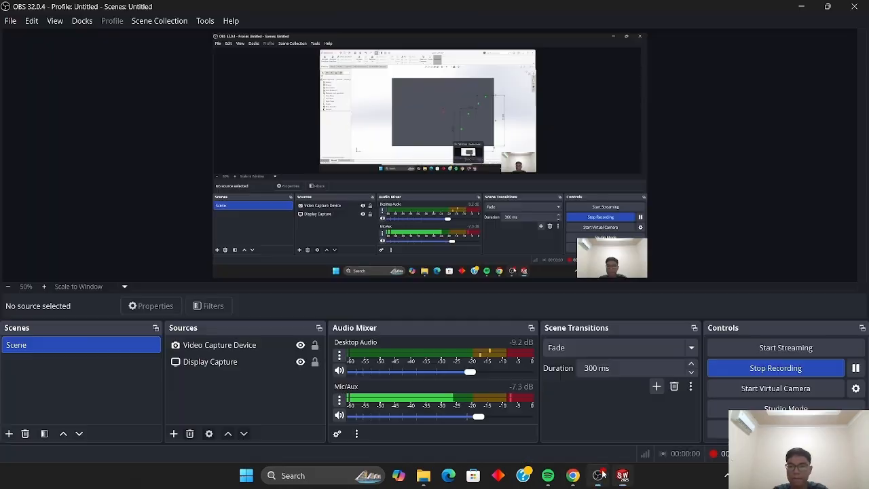
click(622, 475)
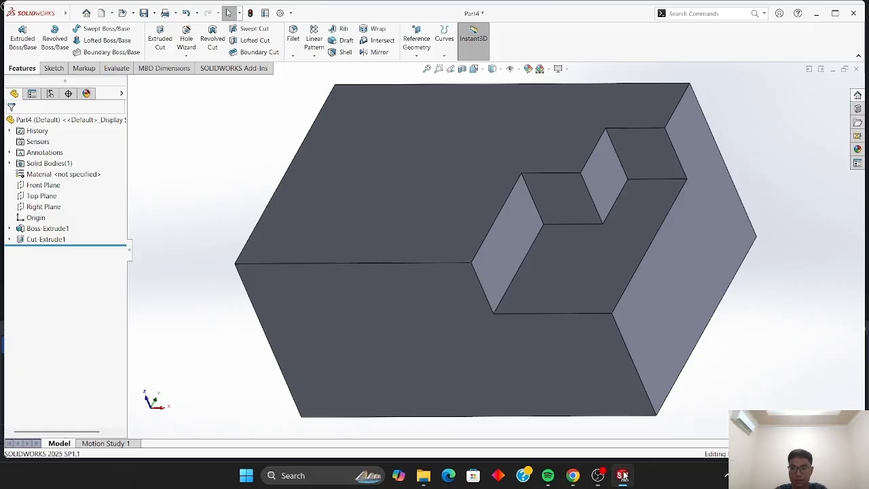
- Examine the block's stepped corner cut from several angles
key(Down)
key(Down)
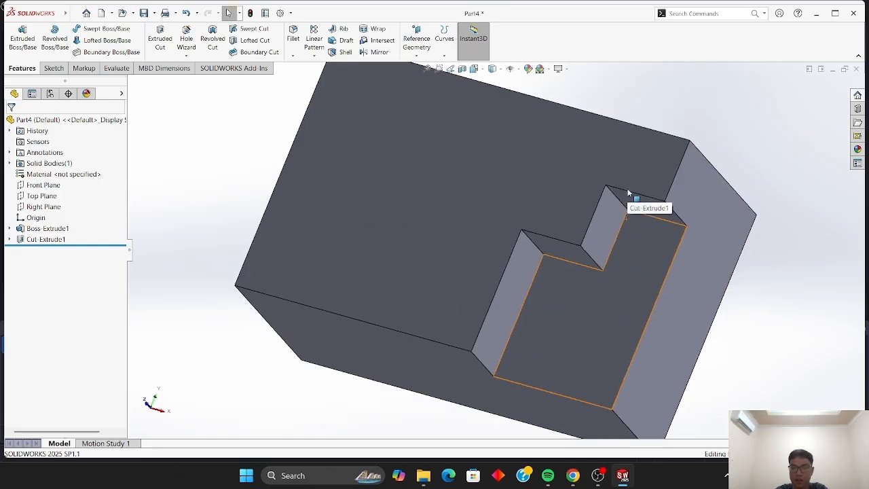
click(427, 70)
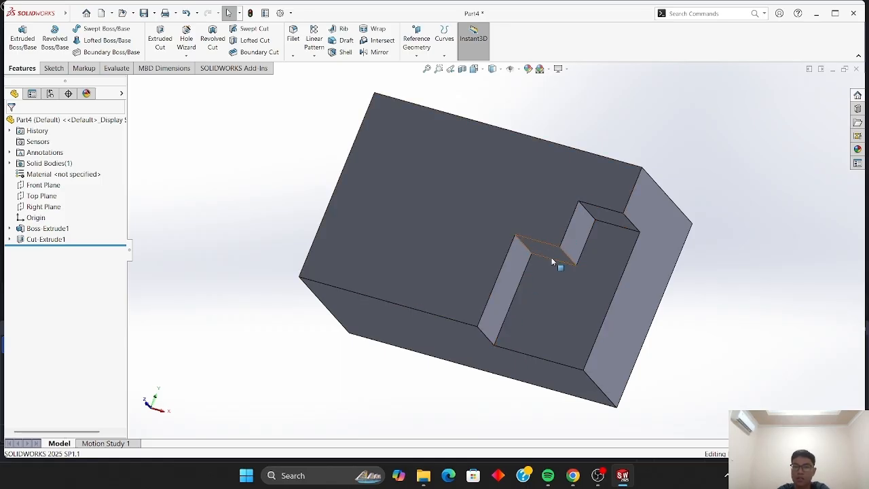
key(Left)
key(Left)
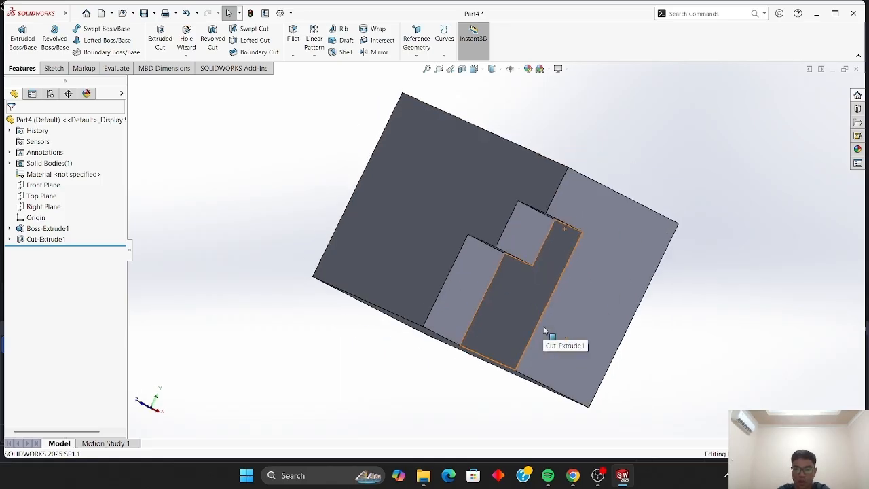
key(Right)
key(Right)
key(Right)
key(Right)
key(Right)
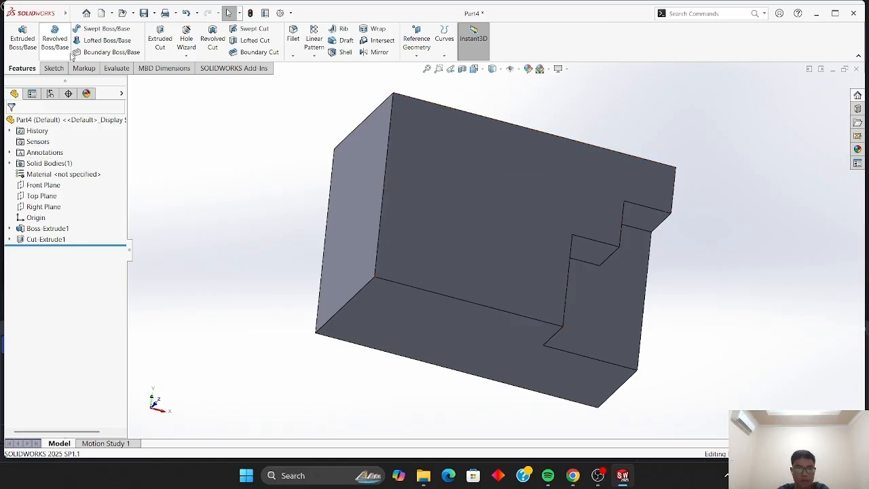
- Start a sketch on the block's large stepped face and draw a vertical centerline from the lower step's inner corner to the top edge
click(438, 177)
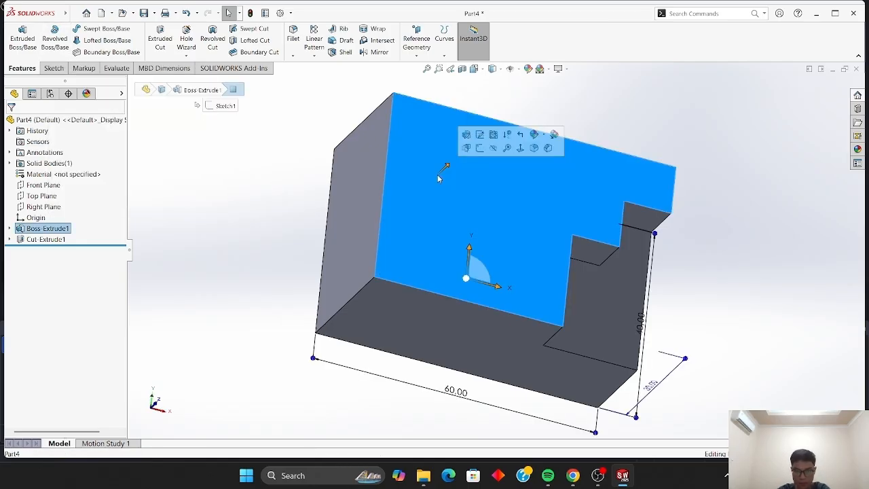
click(479, 149)
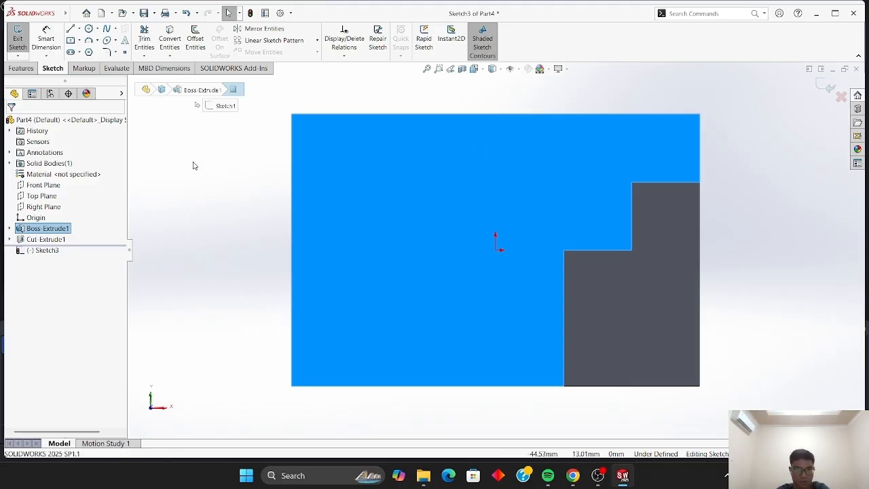
click(79, 29)
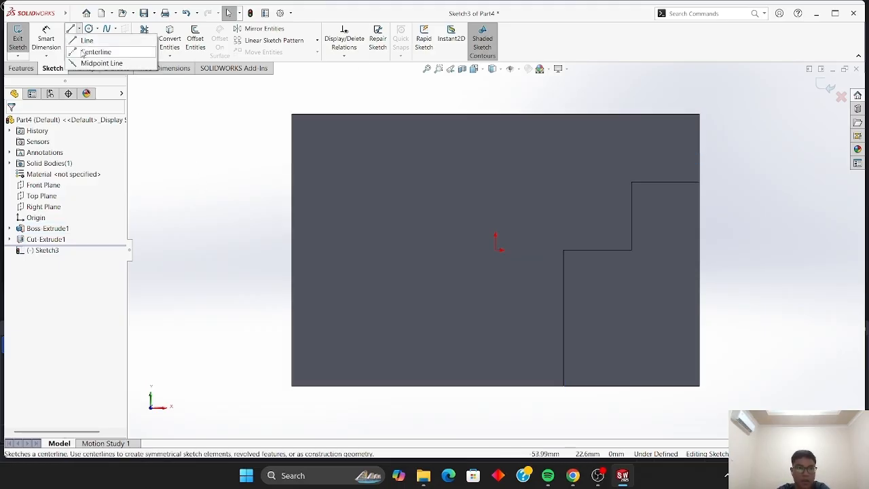
click(83, 51)
click(564, 250)
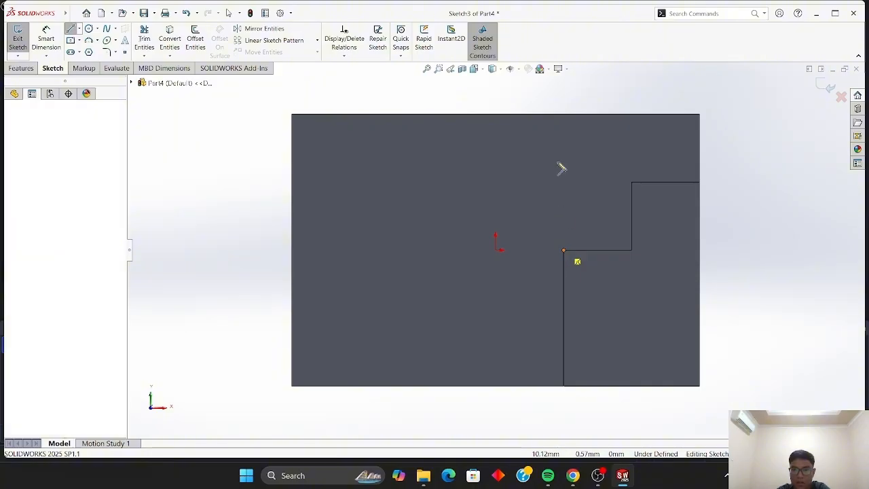
click(563, 109)
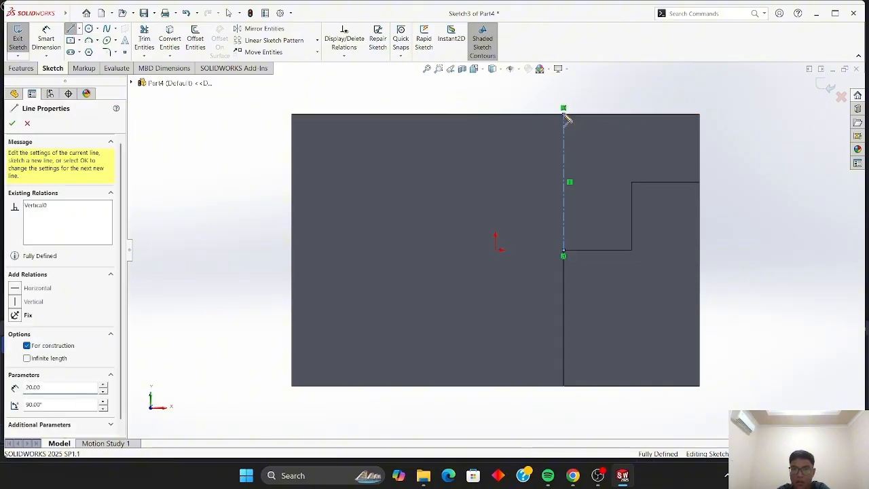
key(Escape)
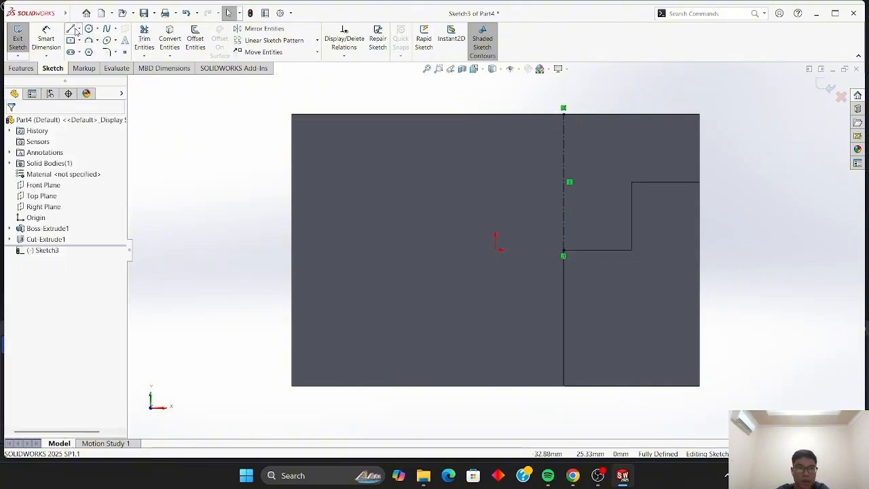
- Draw a diagonal centerline from the face's upper-left corner to the bottom end of the stepped cut's long vertical edge
click(79, 30)
click(96, 51)
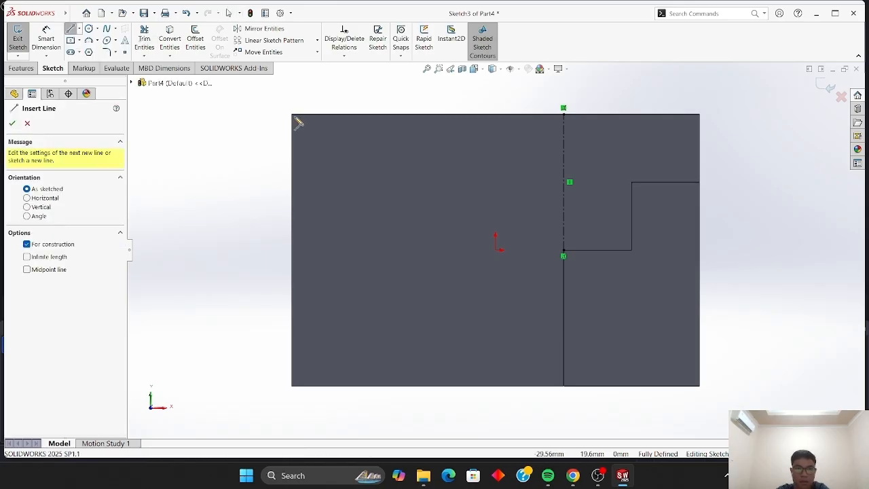
click(292, 115)
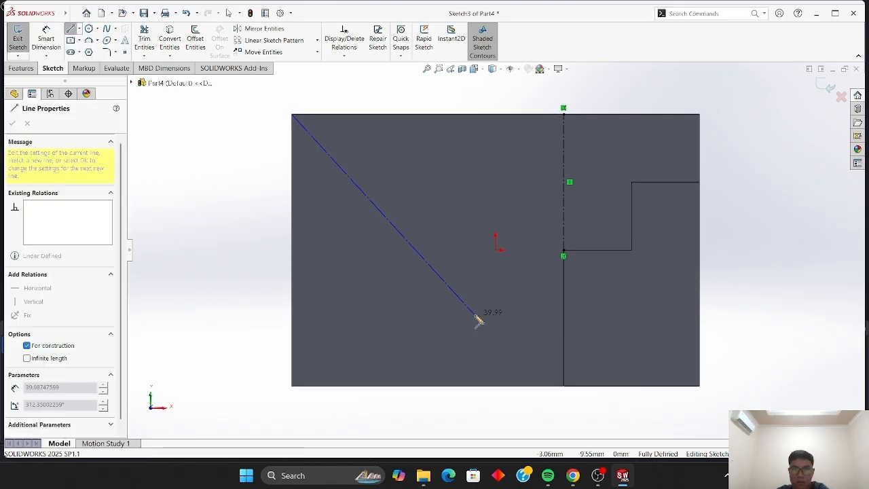
double_click(563, 389)
key(Escape)
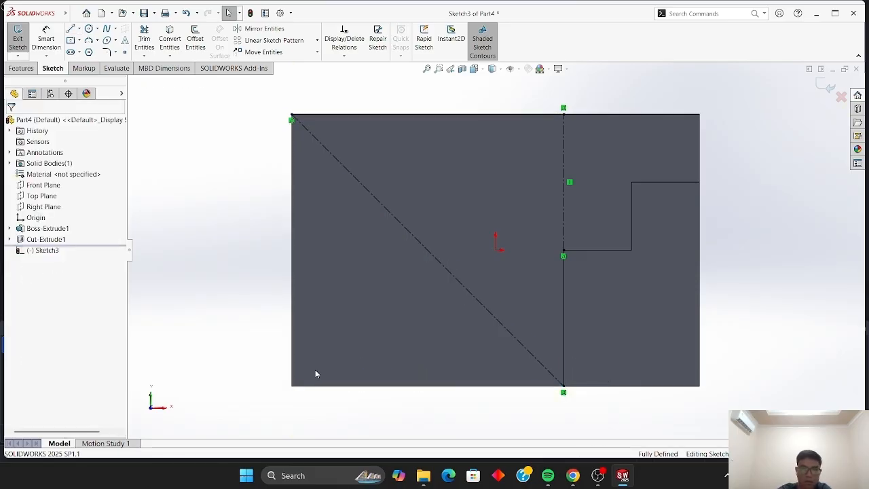
- Draw a second diagonal centerline from the face's lower-left corner to the upper end of the vertical centerline
click(79, 29)
click(95, 52)
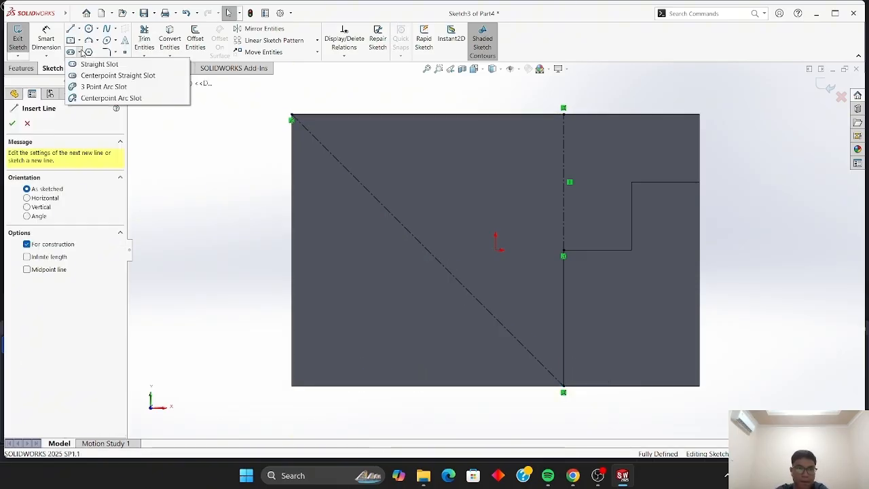
click(79, 28)
click(82, 52)
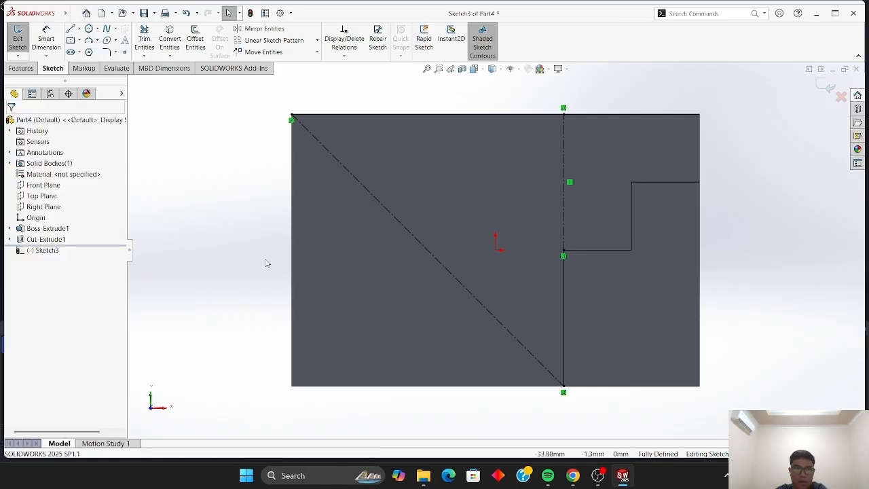
click(80, 28)
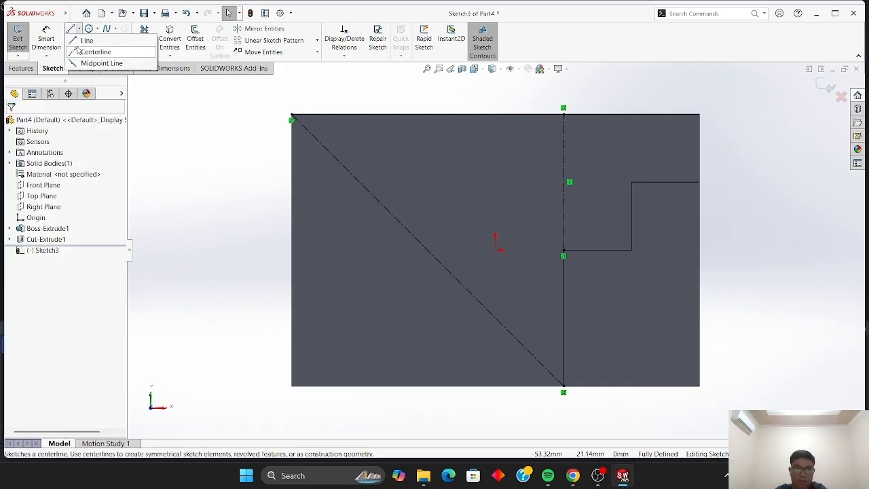
click(95, 51)
click(294, 386)
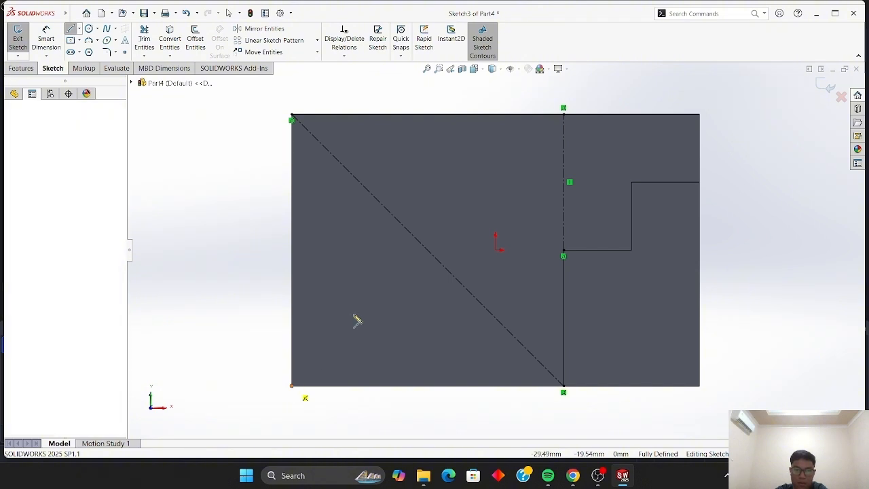
double_click(564, 115)
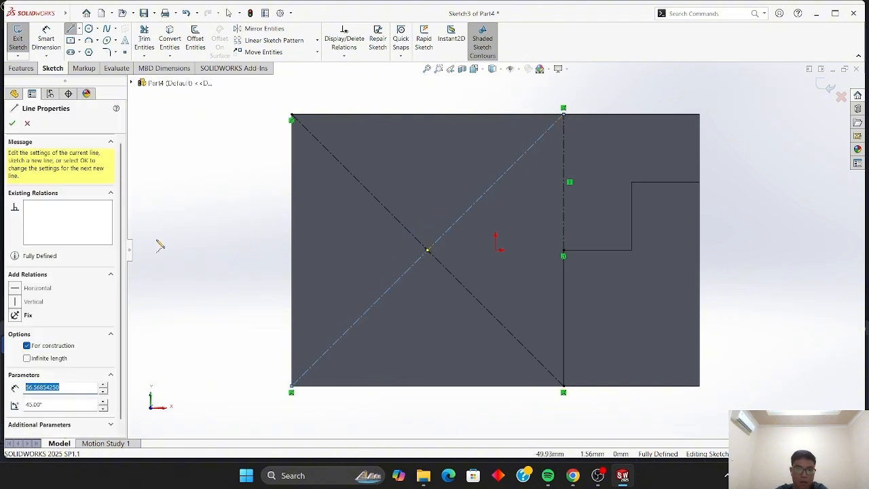
click(11, 123)
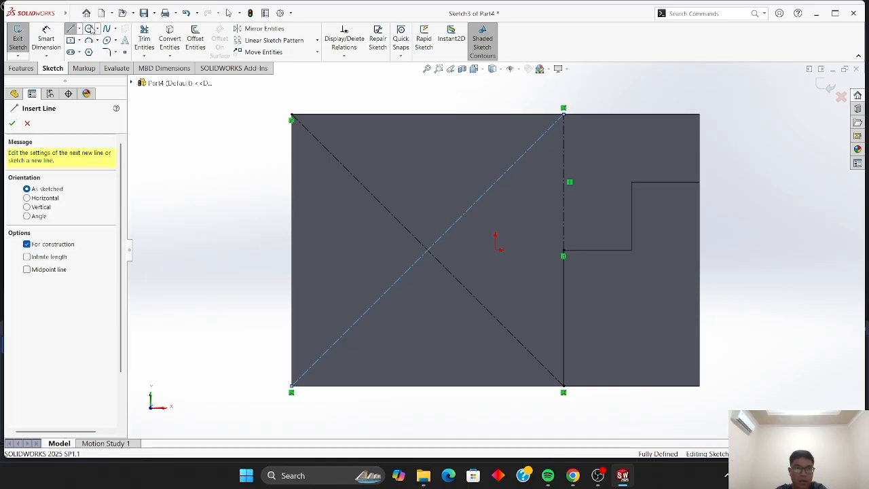
- Sketch a circle with a 10 mm radius centered where the two diagonal centerlines cross
click(88, 28)
click(428, 251)
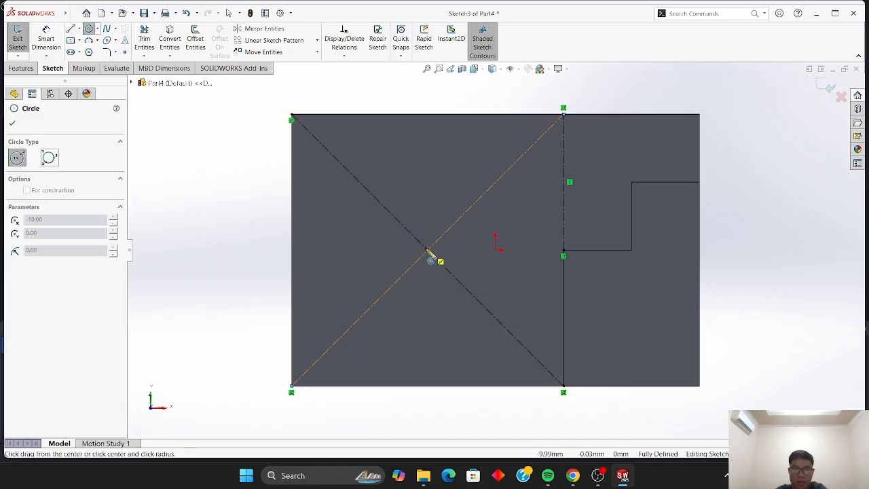
click(483, 234)
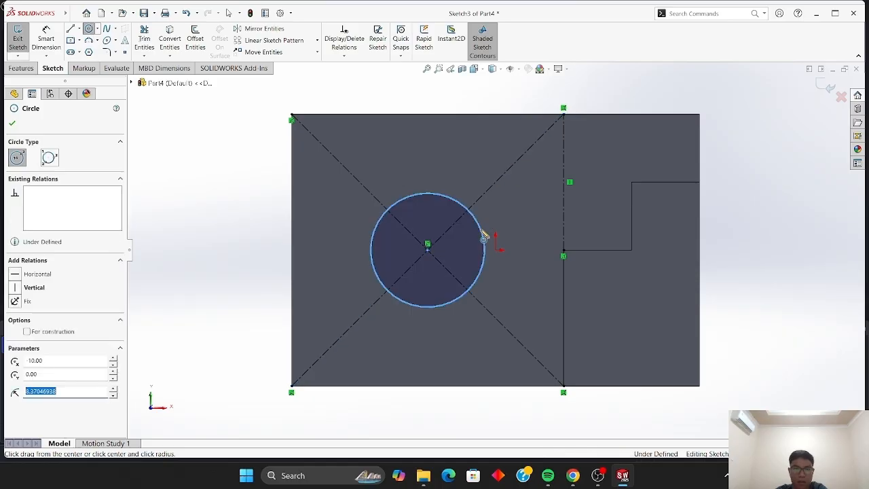
text(10)
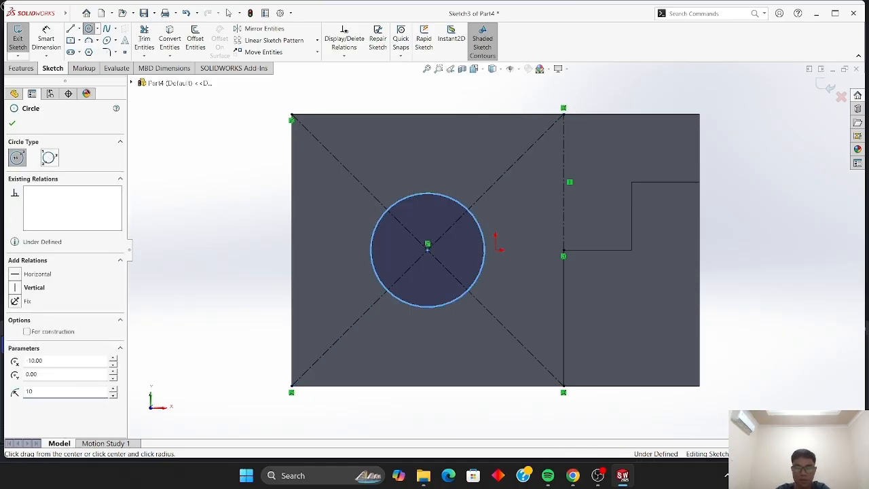
key(Return)
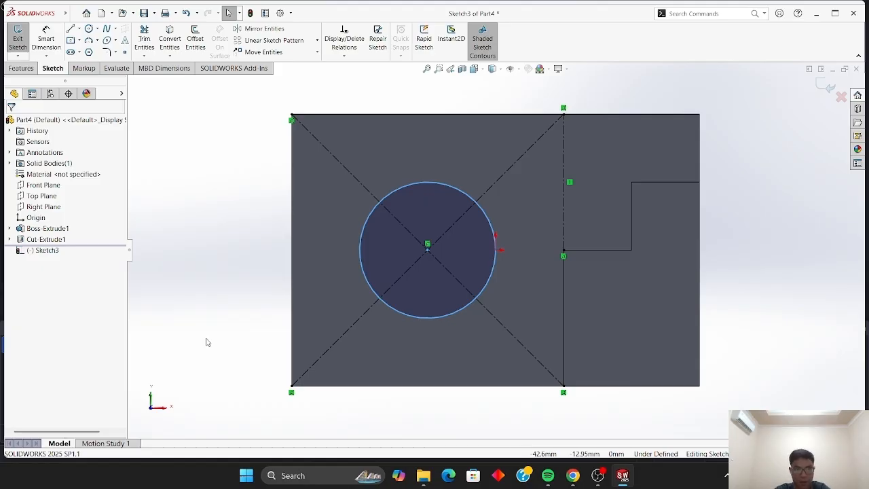
click(235, 283)
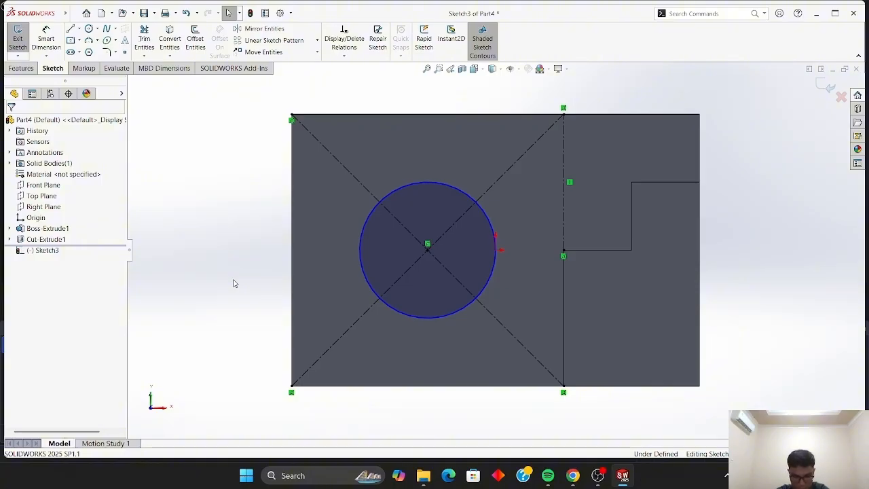
- Extrude-cut the circle into the block to a blind depth of 10 mm
click(21, 69)
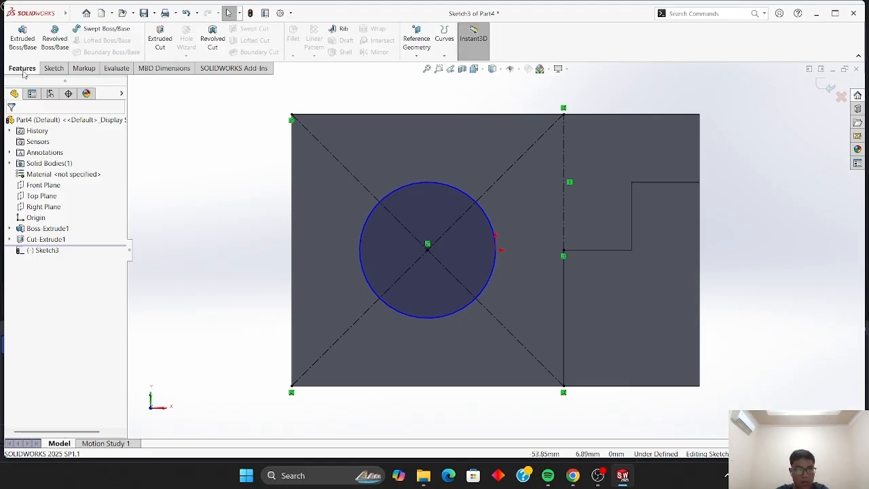
click(160, 33)
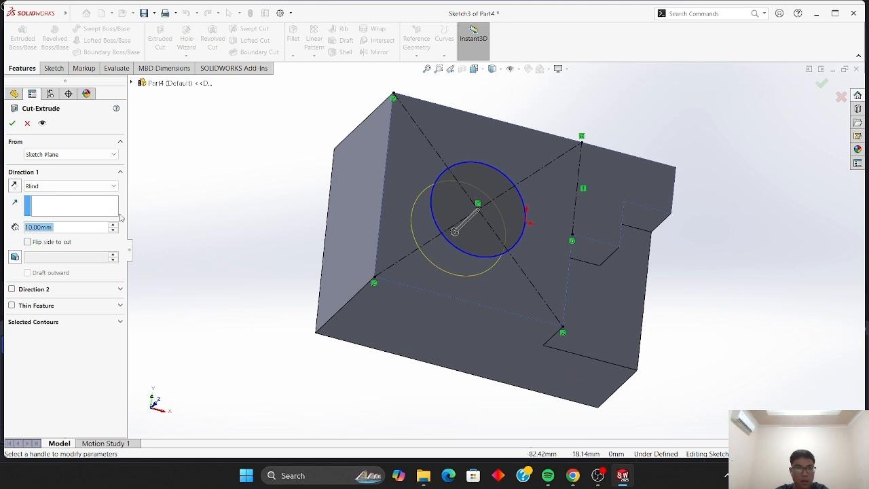
click(12, 123)
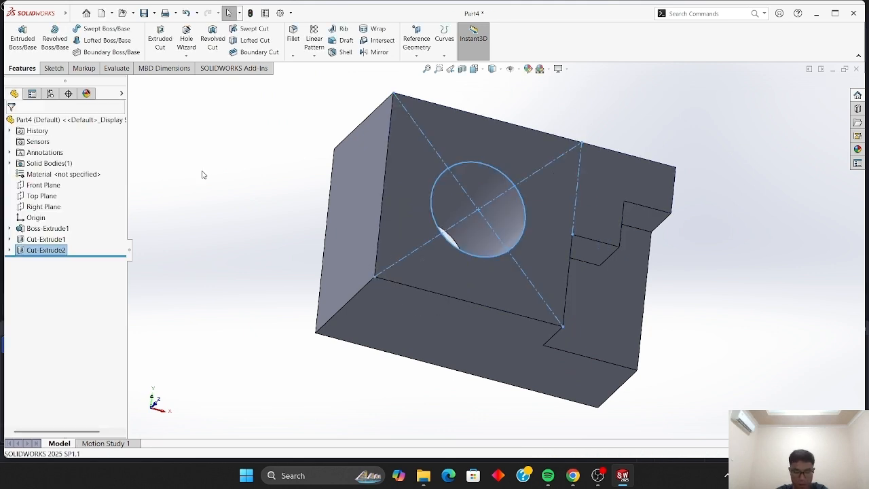
- Examine the circular hole and the stepped corner cut on the block from several angles
click(304, 253)
key(Down)
key(Down)
key(Left)
key(Left)
key(Left)
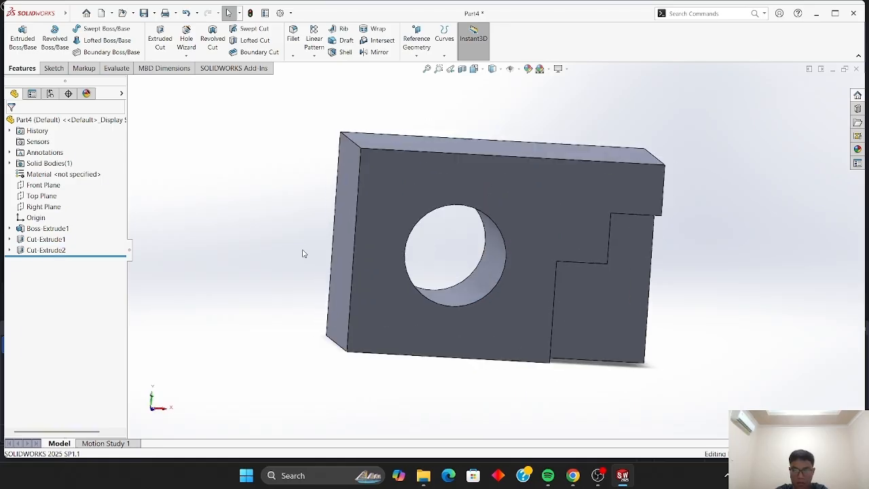
key(Up)
key(Up)
key(Up)
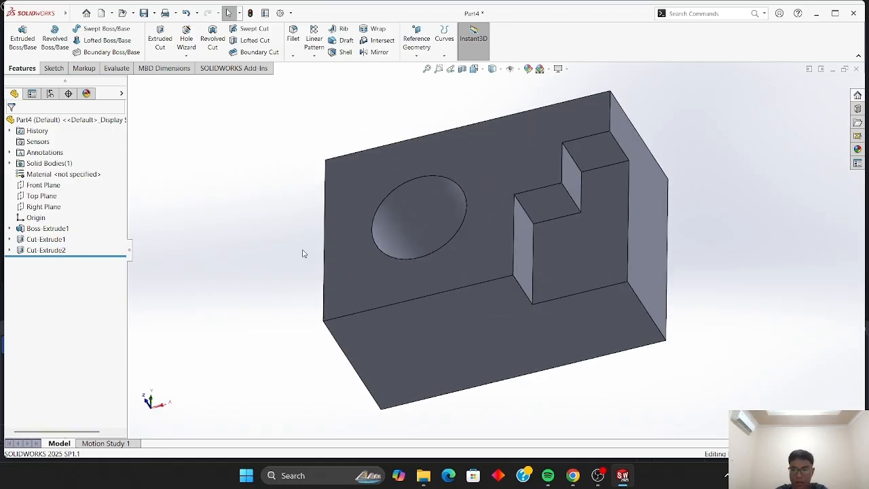
key(Down)
key(Down)
key(Down)
key(Down)
key(Down)
key(Down)
key(Down)
key(Down)
key(Down)
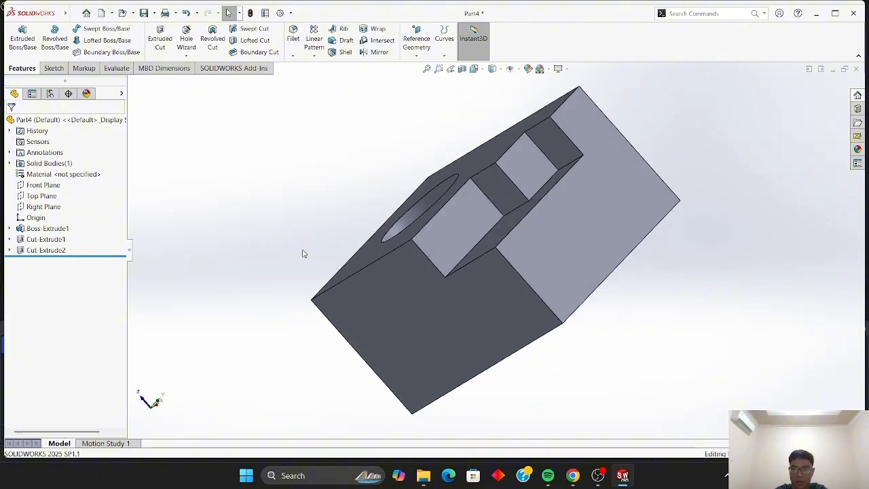
key(Up)
key(Up)
key(Up)
key(Up)
key(Up)
key(Up)
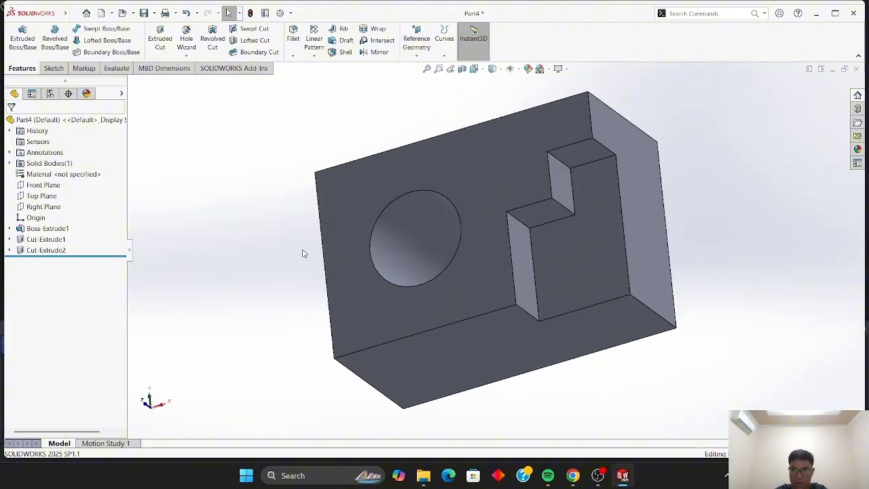
key(Down)
key(Down)
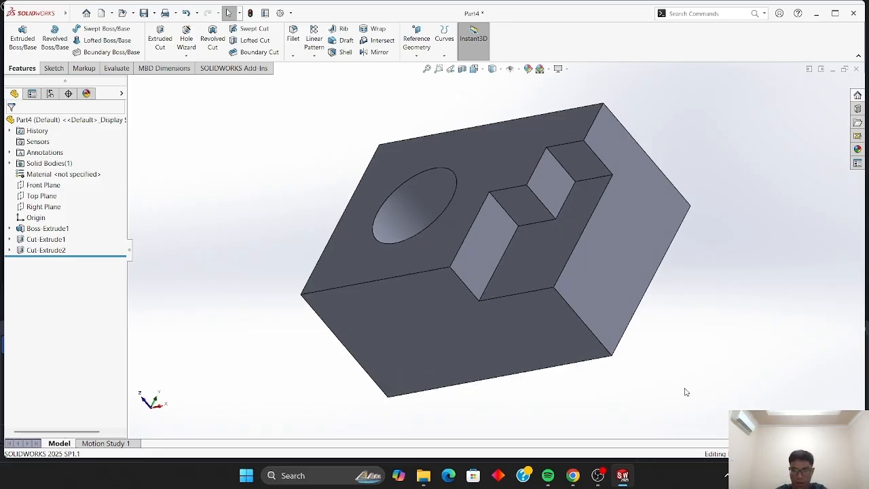
key(Up)
- Switch to the assignment PDF in Chrome and review the exercise drawings on both pages
mouse_move(573, 476)
click(581, 421)
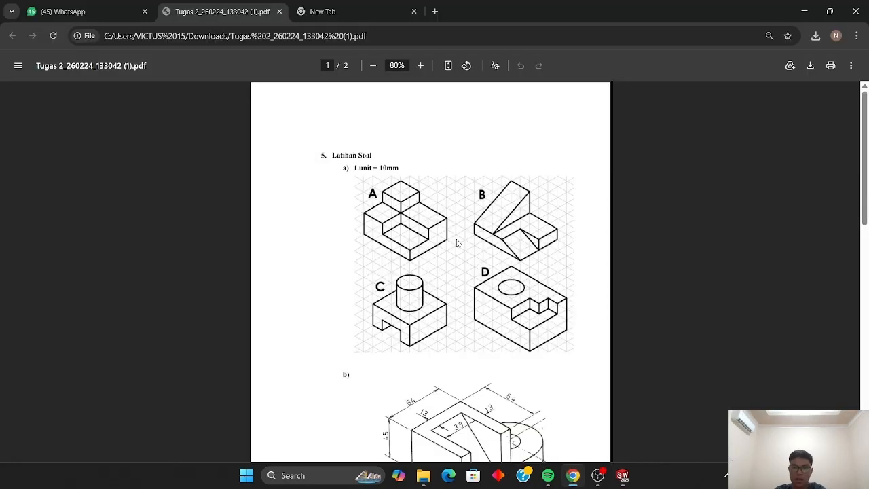
scroll(453, 297, down, 3)
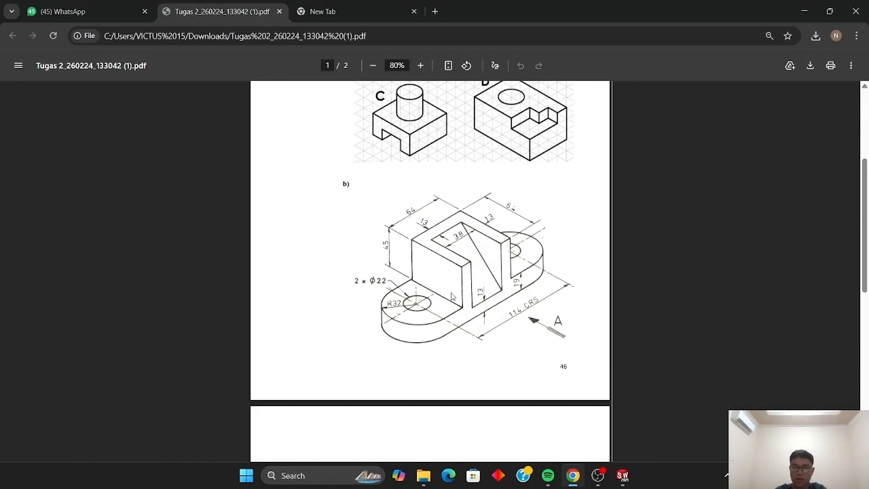
scroll(443, 285, down, 4)
scroll(487, 358, down, 4)
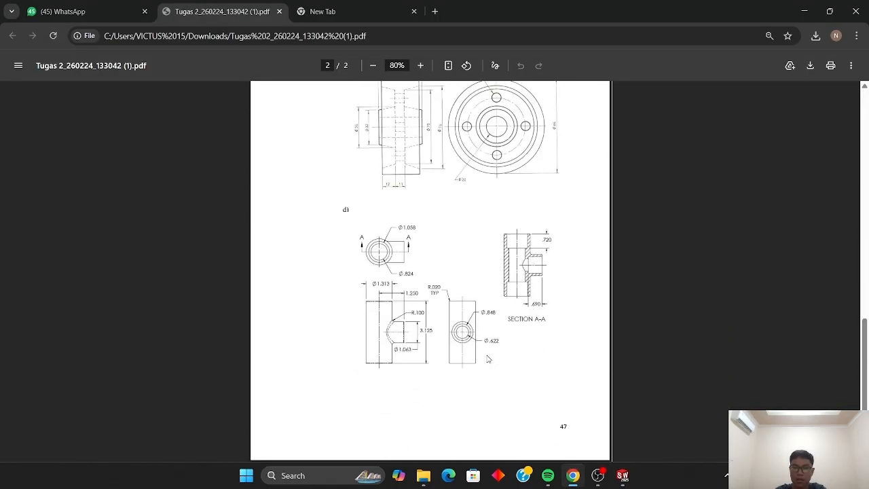
click(601, 478)
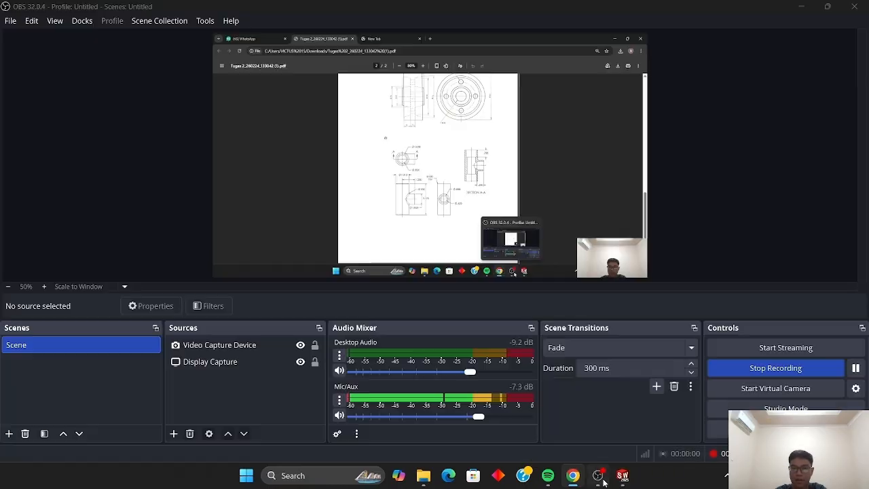
click(597, 478)
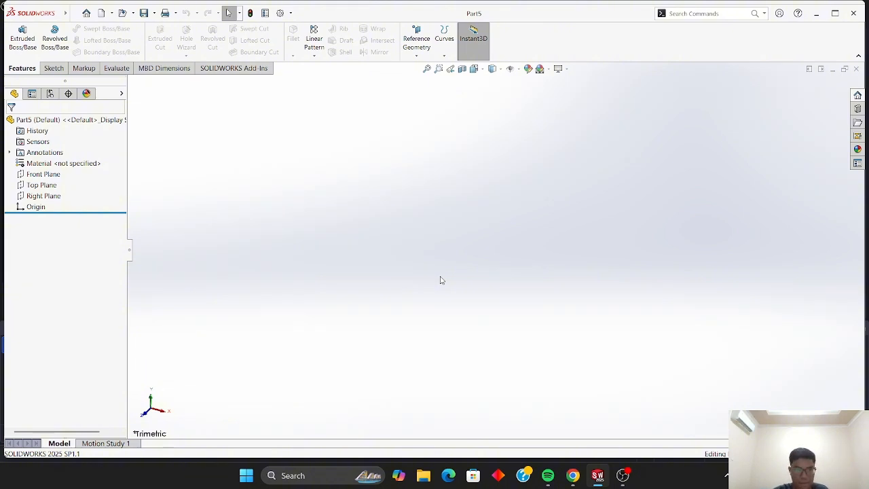
- Sketch a horizontal centerpoint straight slot on the Top Plane, centered on the origin, about 181 mm between centers and 69 mm wide
click(55, 69)
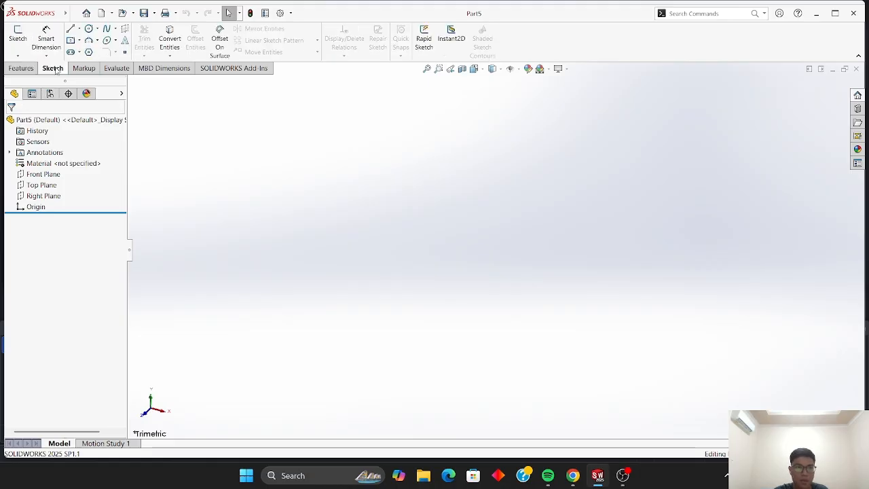
click(17, 37)
click(367, 244)
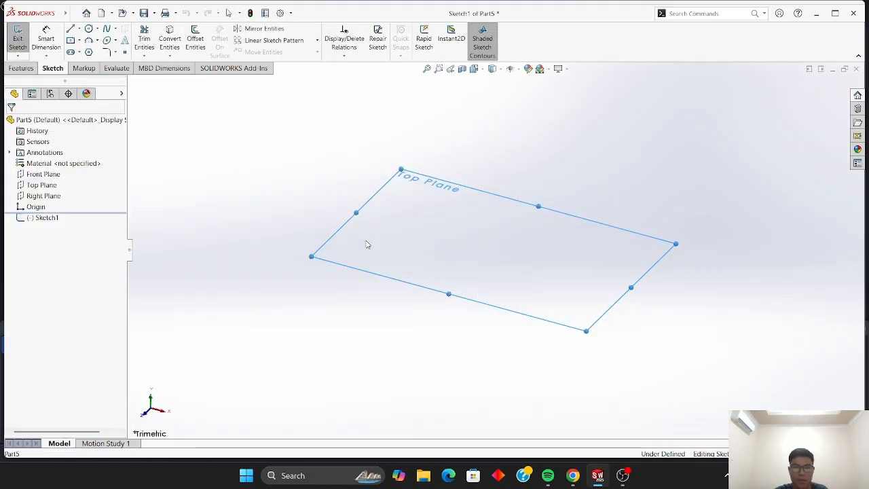
click(79, 54)
click(108, 75)
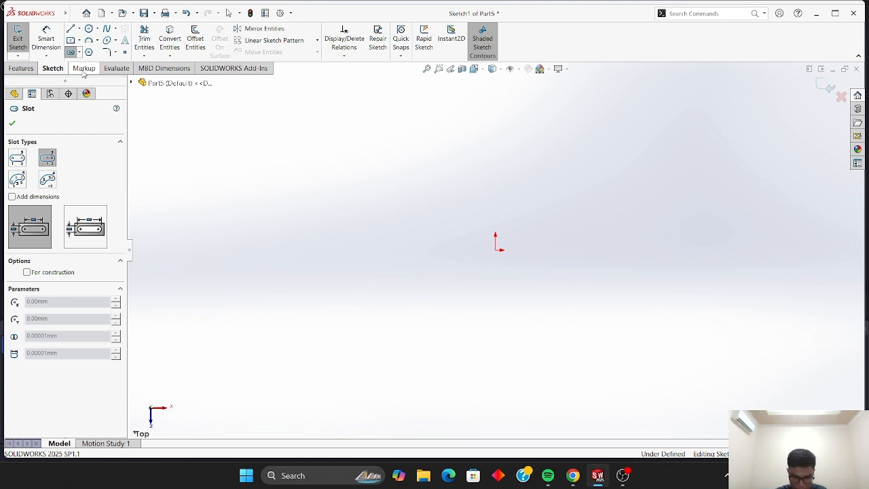
click(496, 250)
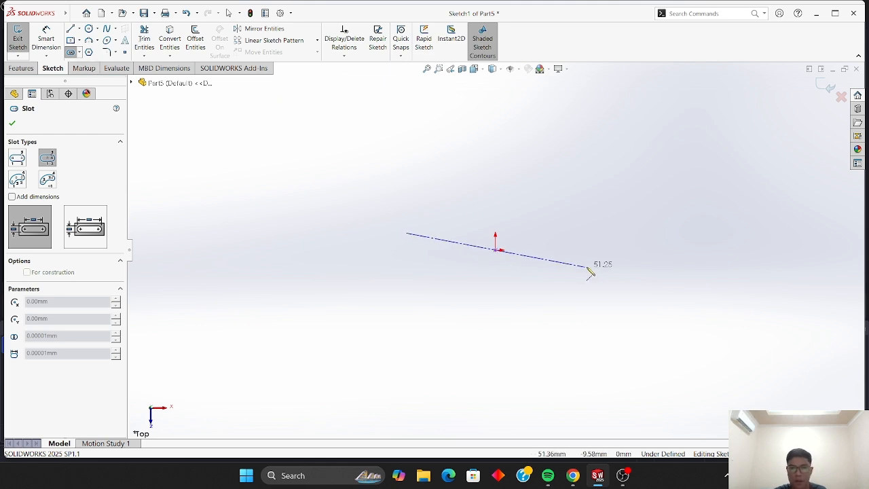
click(656, 251)
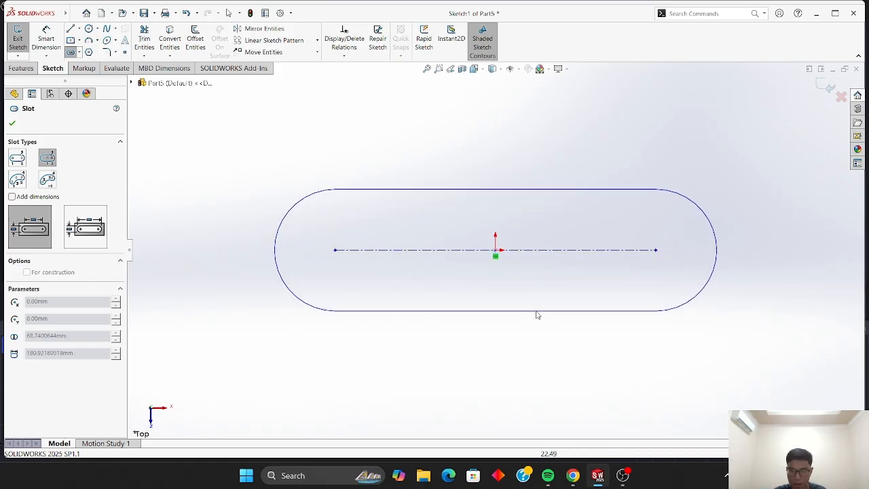
click(537, 312)
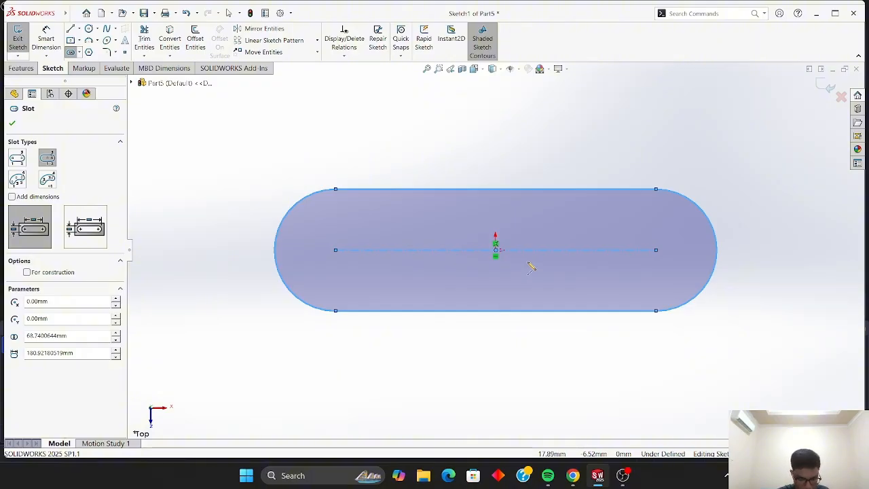
- Set the slot's center-to-center length parameter to 114 mm and finish the slot
drag(95, 352, 4, 362)
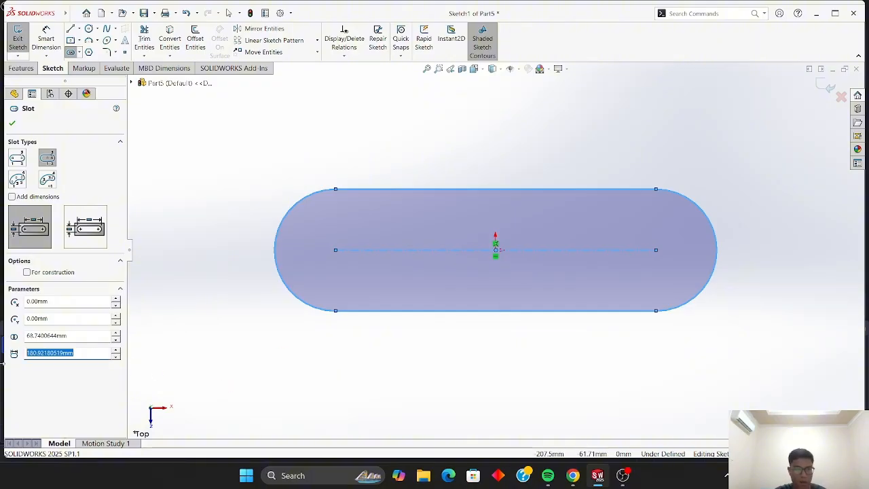
text(114)
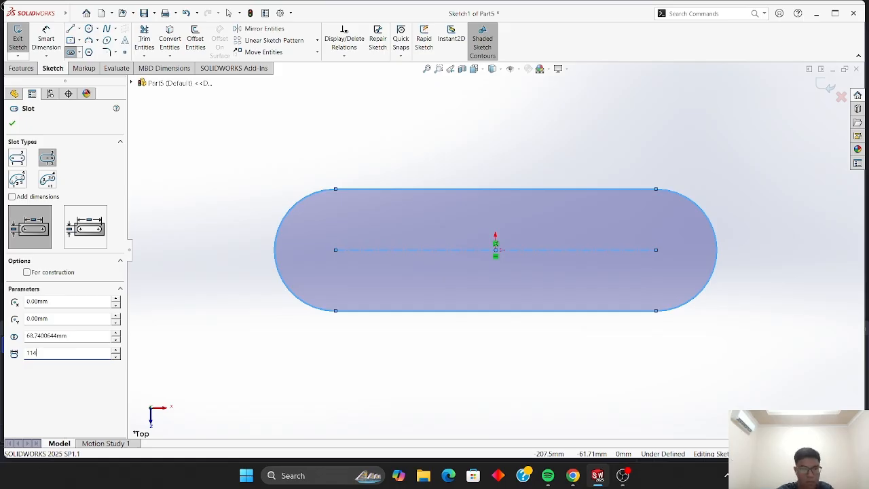
key(Return)
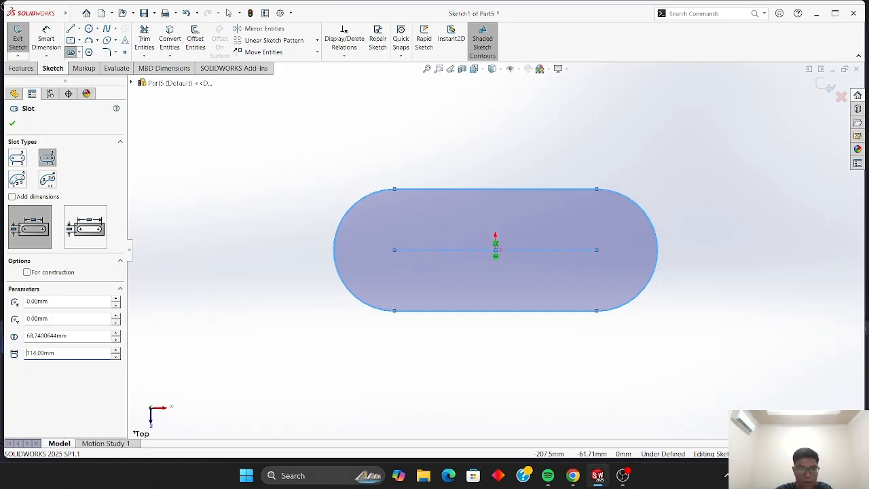
click(14, 123)
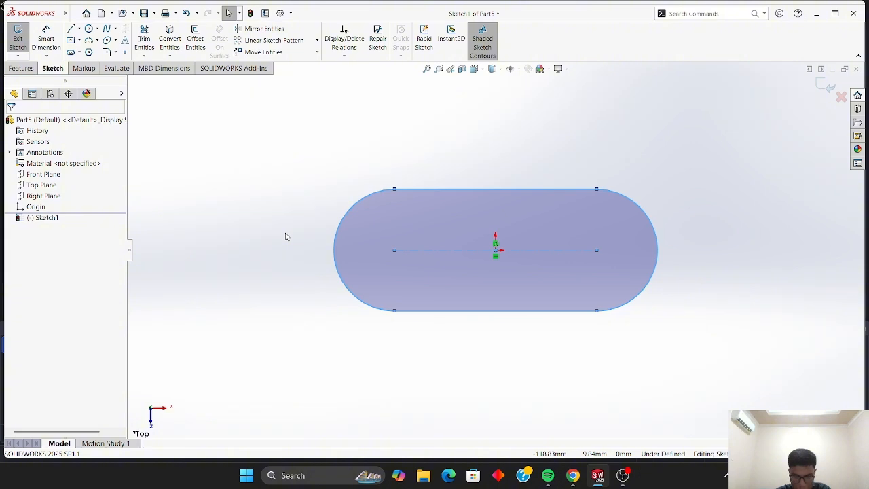
- Add a 114 mm driving dimension to the slot's centerline, placed below it
click(137, 94)
click(46, 38)
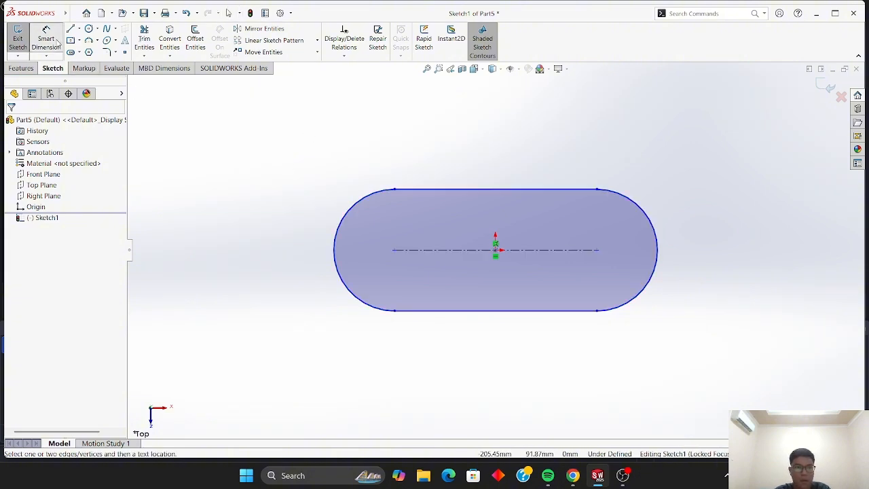
click(479, 253)
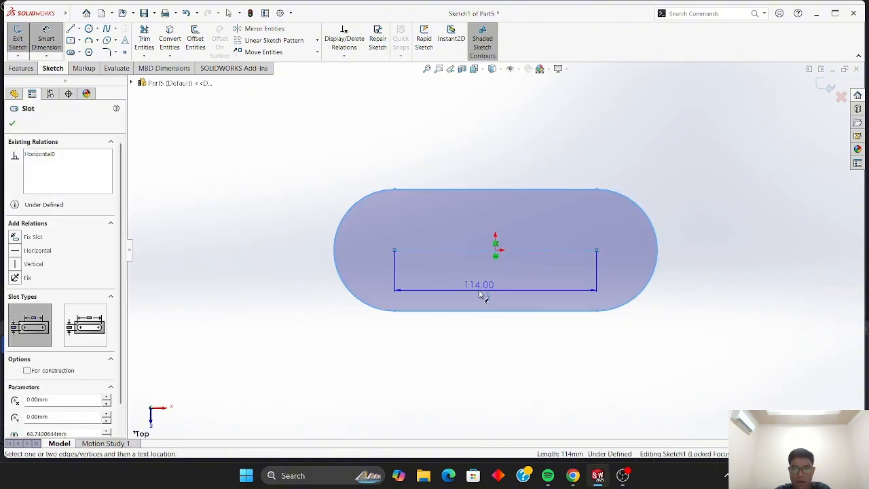
click(501, 297)
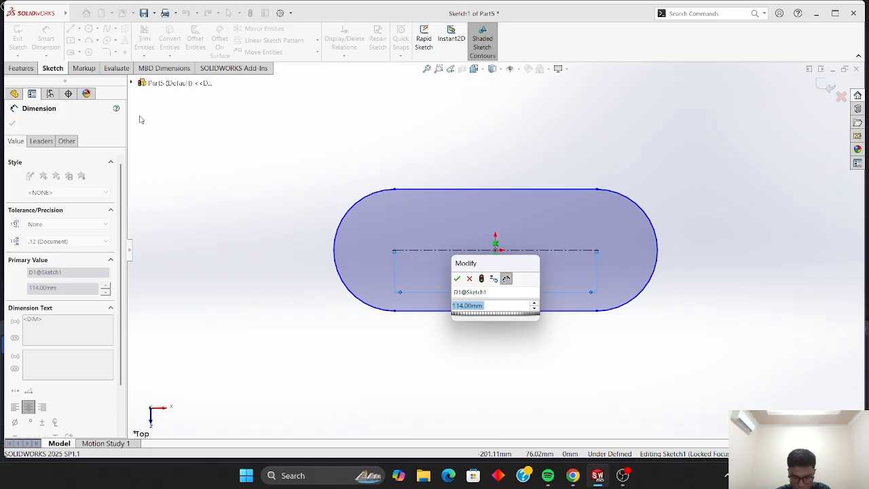
drag(654, 227, 655, 204)
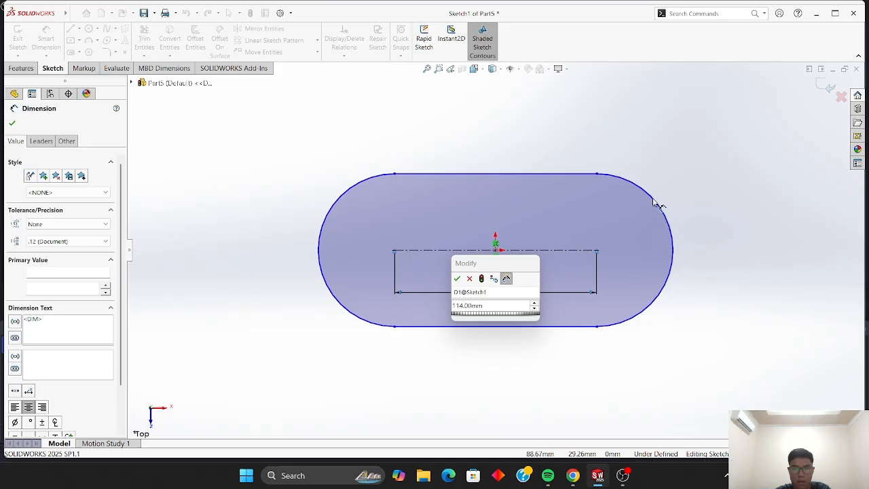
click(12, 123)
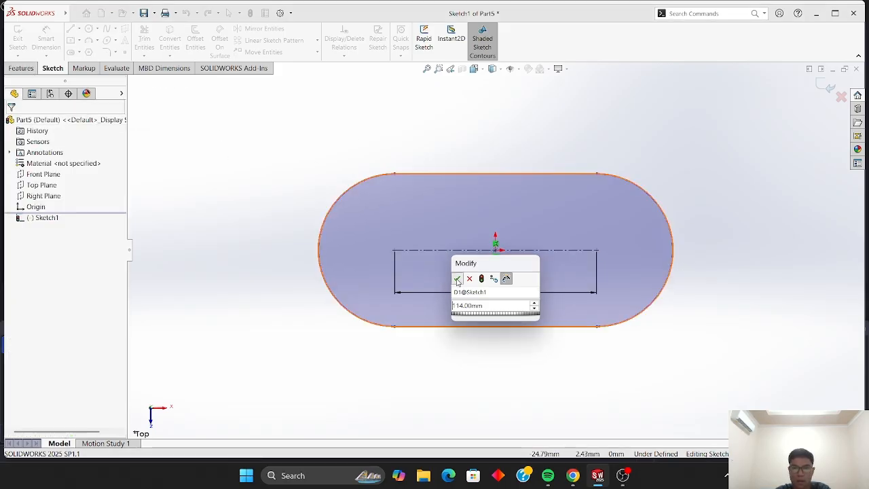
key(Return)
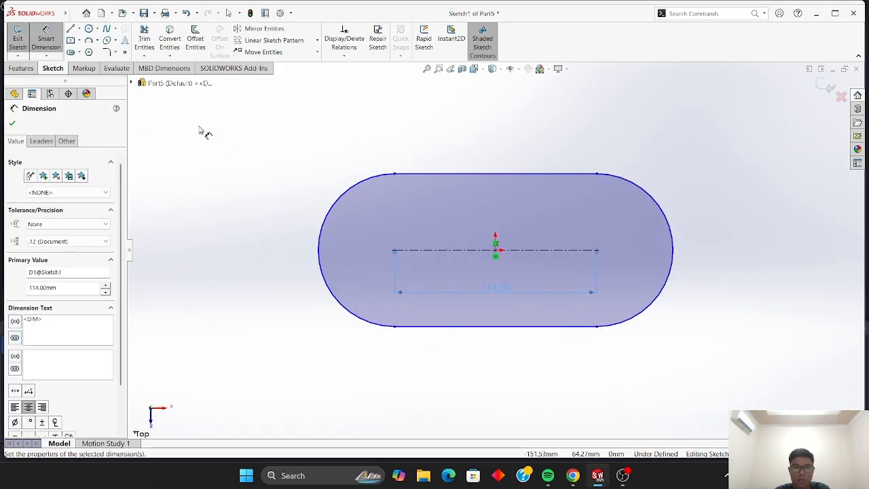
- Dimension the slot's rounded end with a radius of 32 mm
click(665, 211)
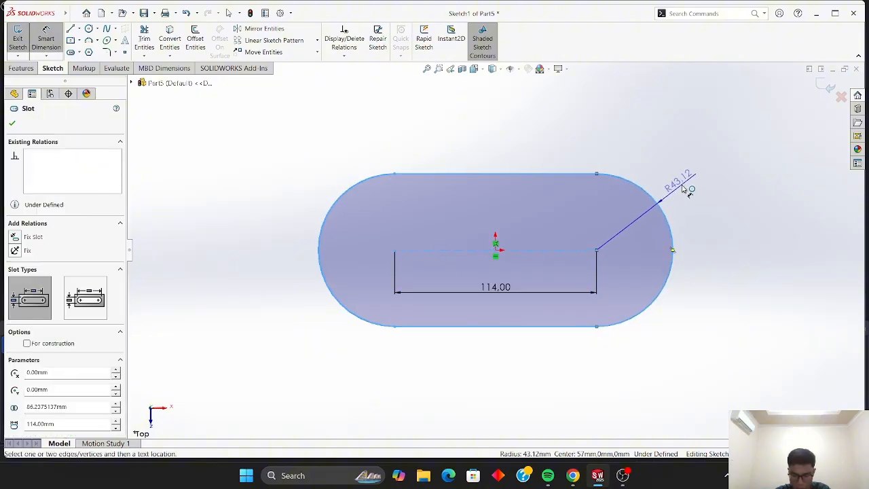
click(683, 186)
text(32)
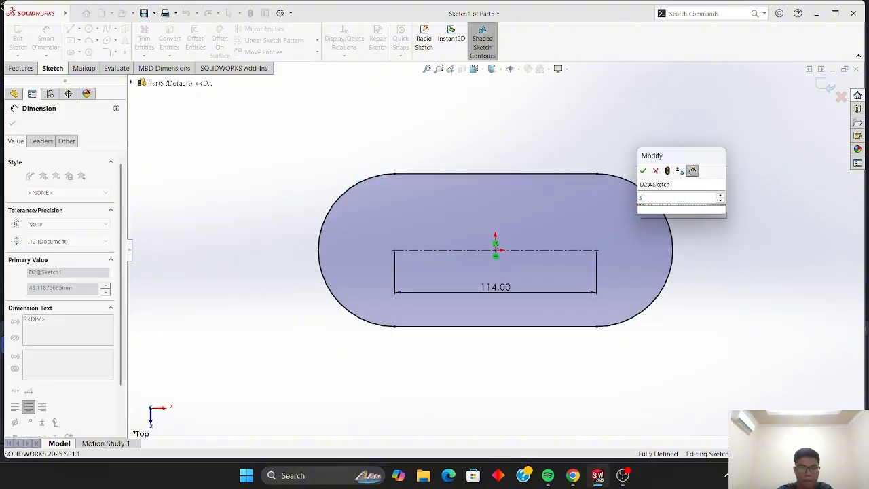
key(Return)
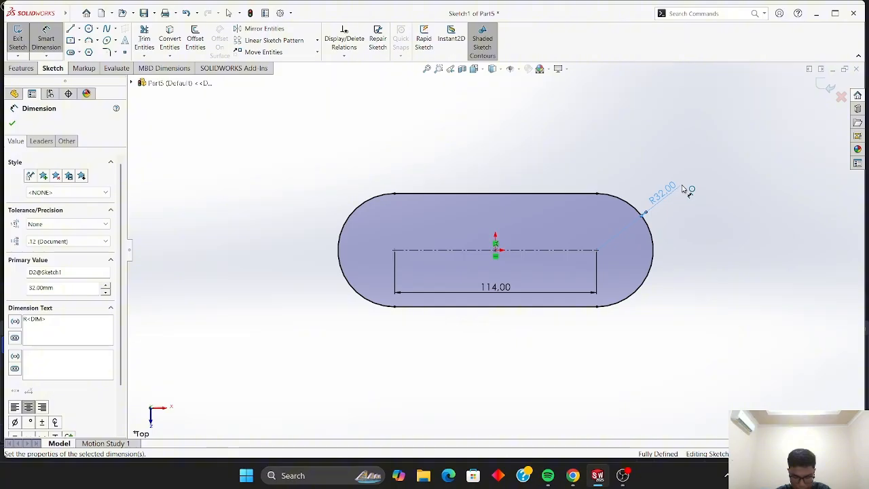
click(12, 123)
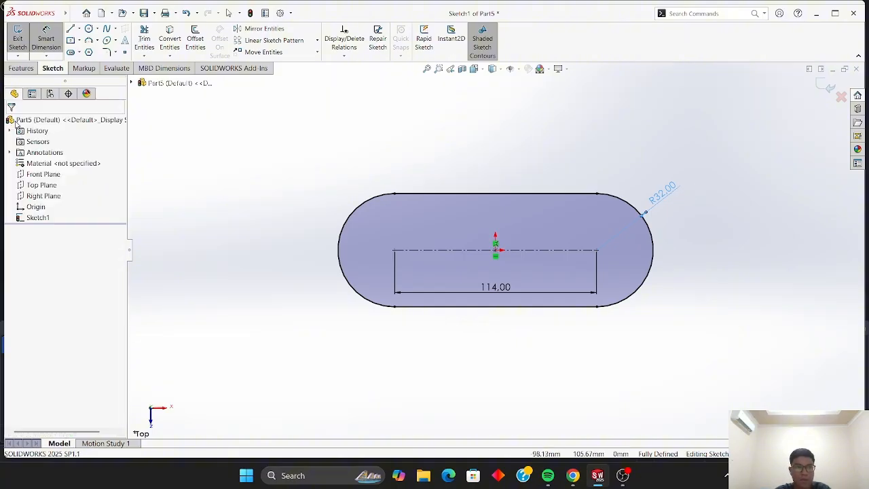
- Sketch a circle at each of the slot's two arc centers, with radii of about 15.4 mm and 13.6 mm
click(89, 29)
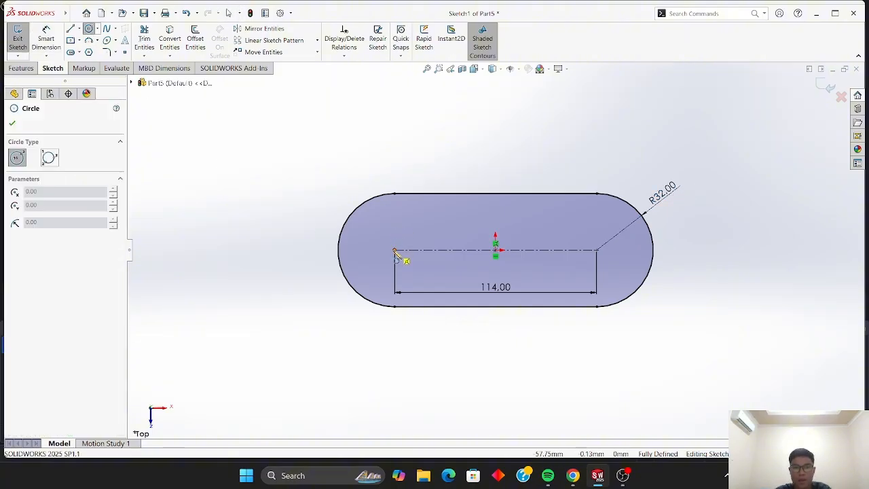
click(394, 250)
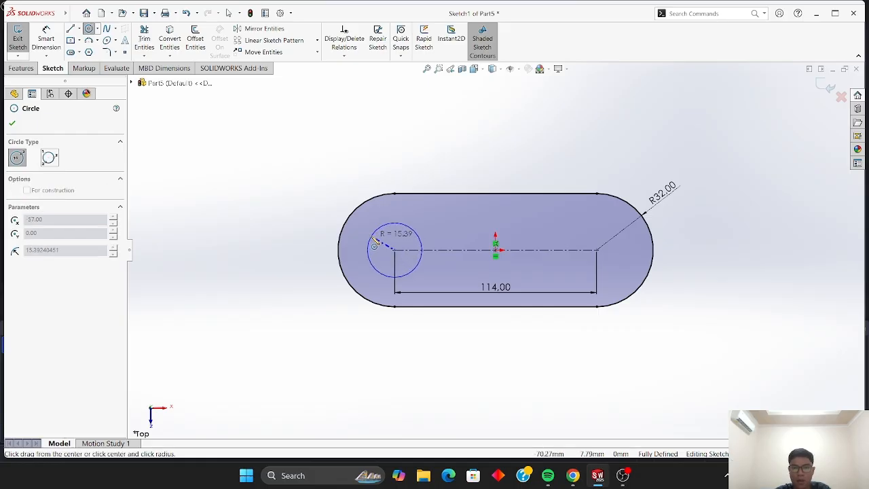
click(370, 238)
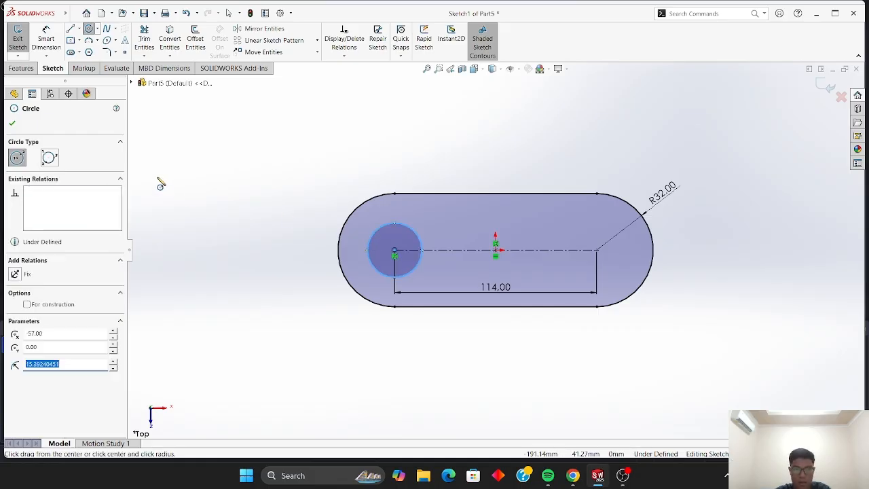
click(597, 251)
click(619, 243)
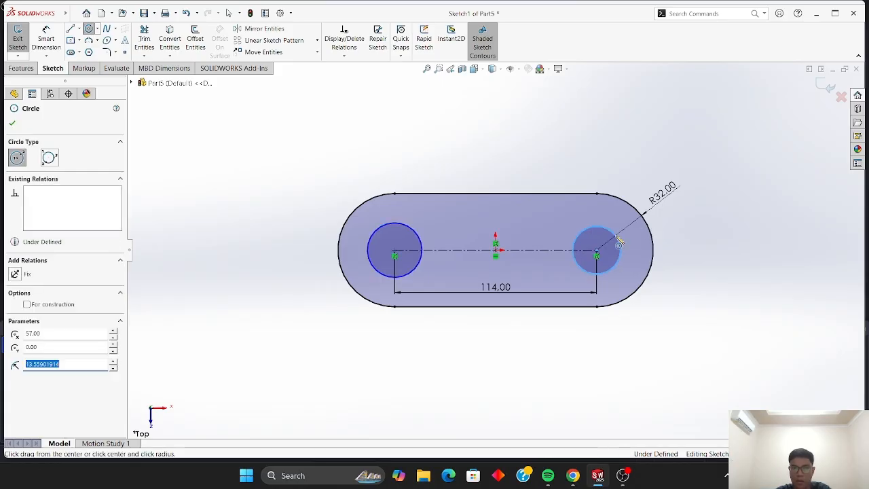
click(11, 123)
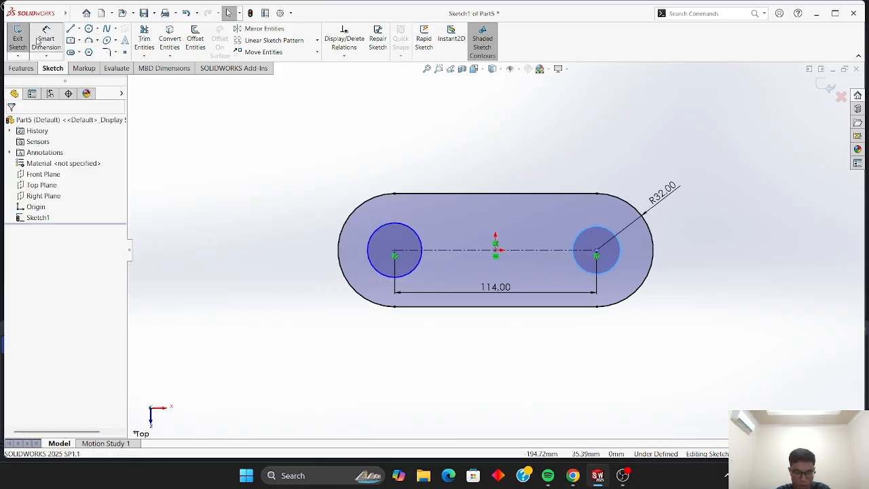
- Dimension both circles inside the slot to a diameter of 22 mm
click(394, 224)
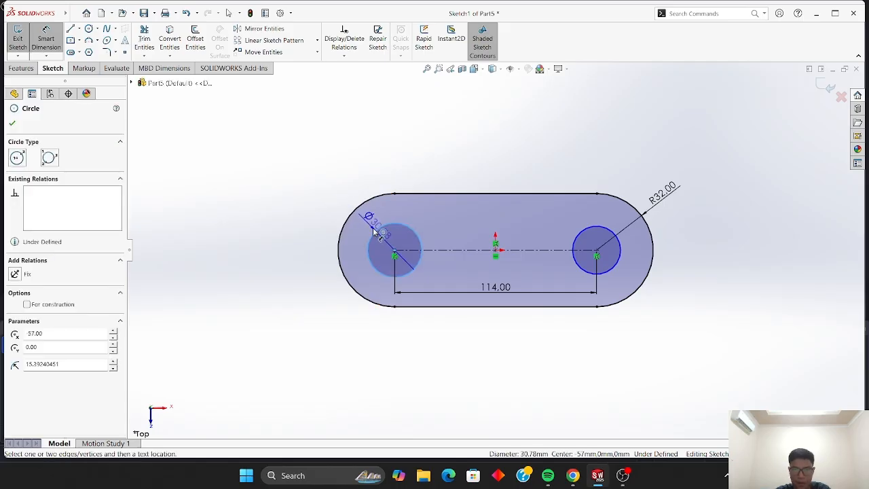
click(364, 224)
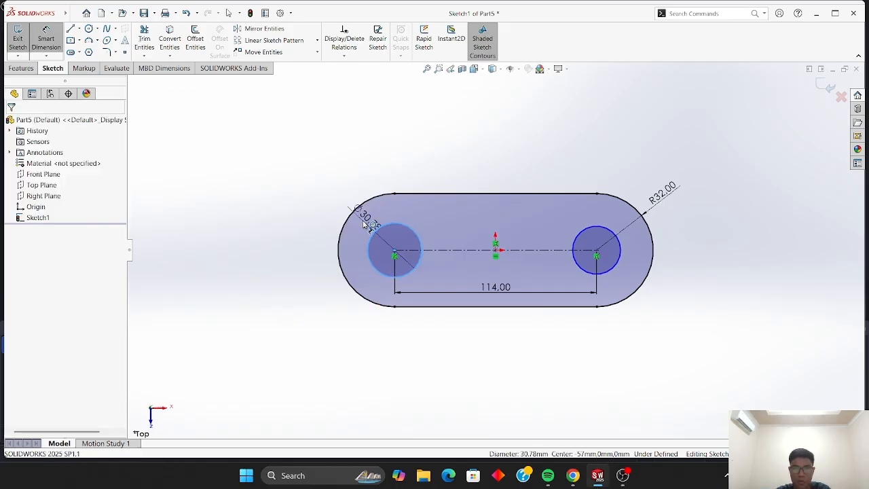
key(Return)
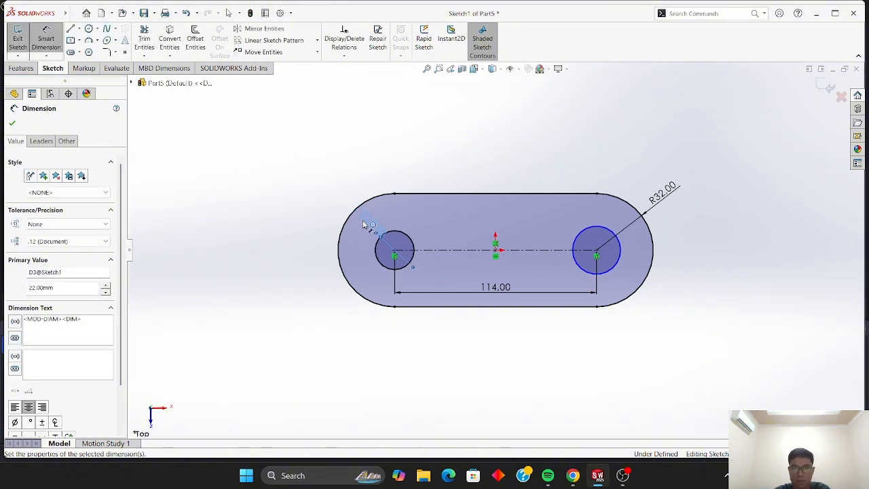
click(621, 250)
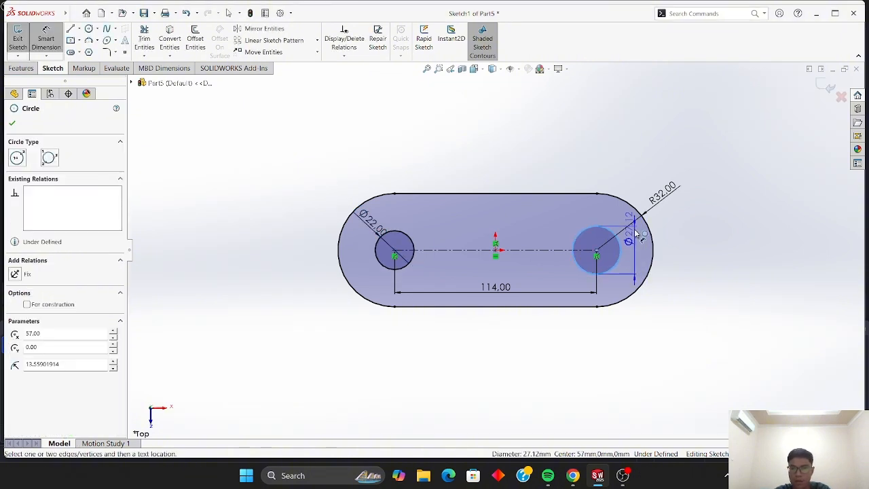
click(631, 224)
text(22)
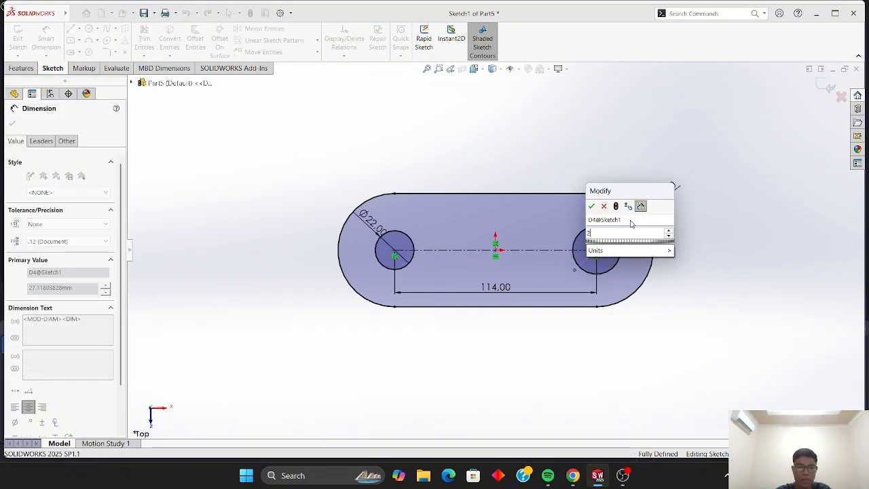
key(Return)
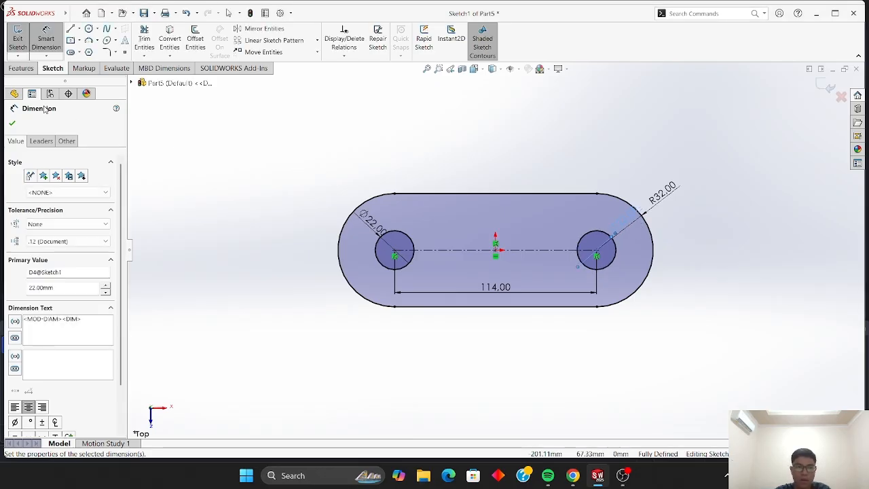
click(13, 123)
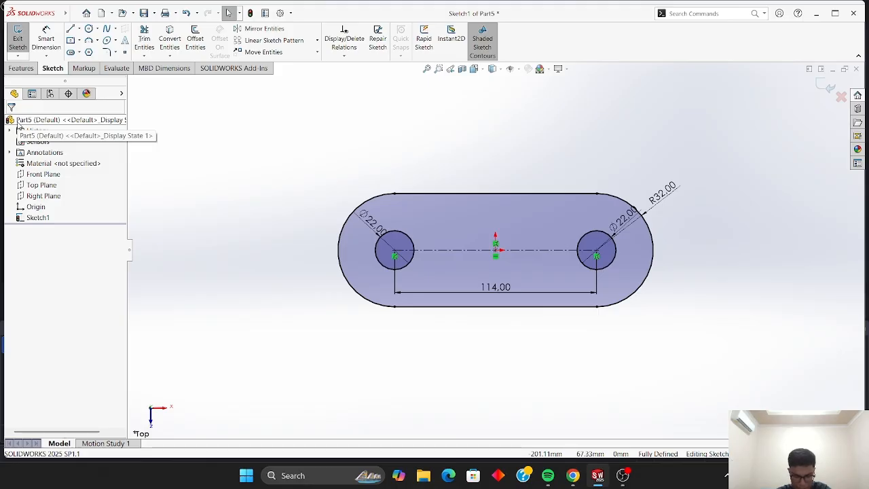
- Extrude the slot profile with its two holes as a blind boss 19 mm deep
click(27, 70)
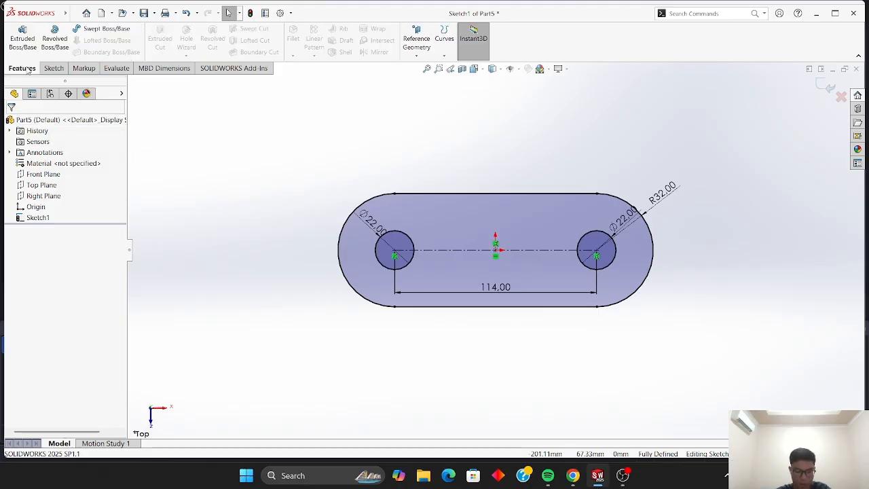
click(16, 37)
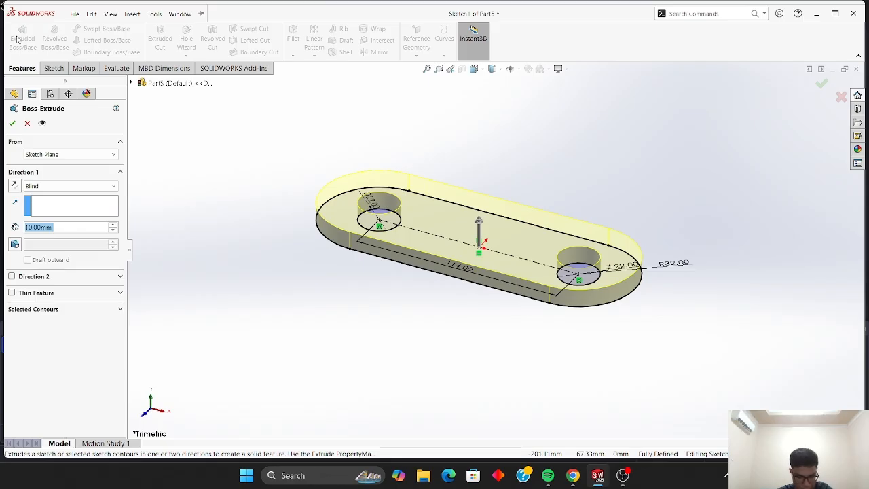
click(63, 227)
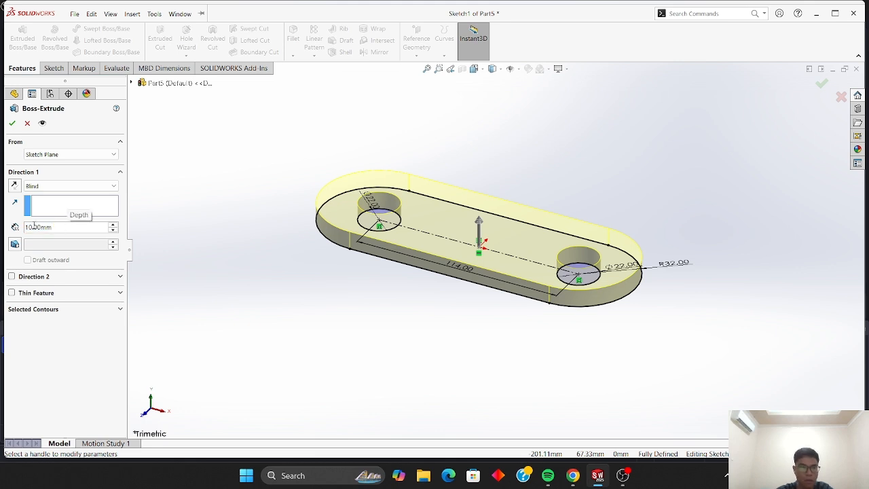
click(34, 226)
key(BackSpace)
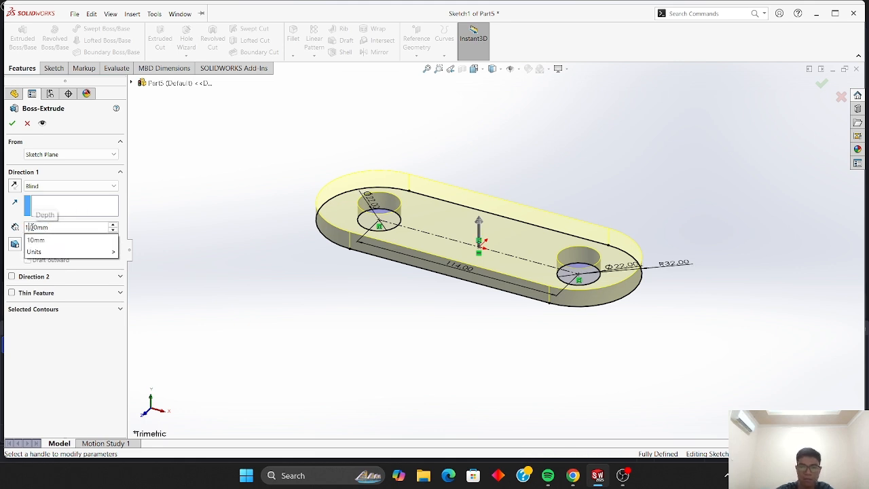
text(9)
key(Return)
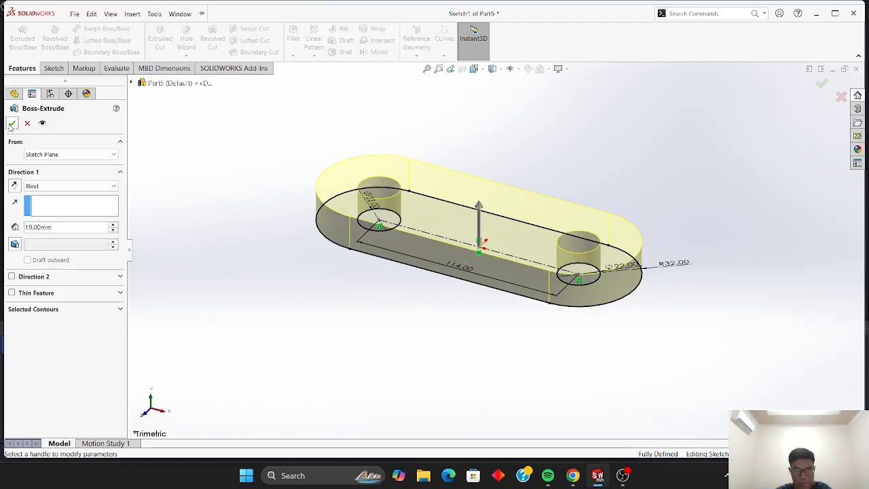
click(11, 124)
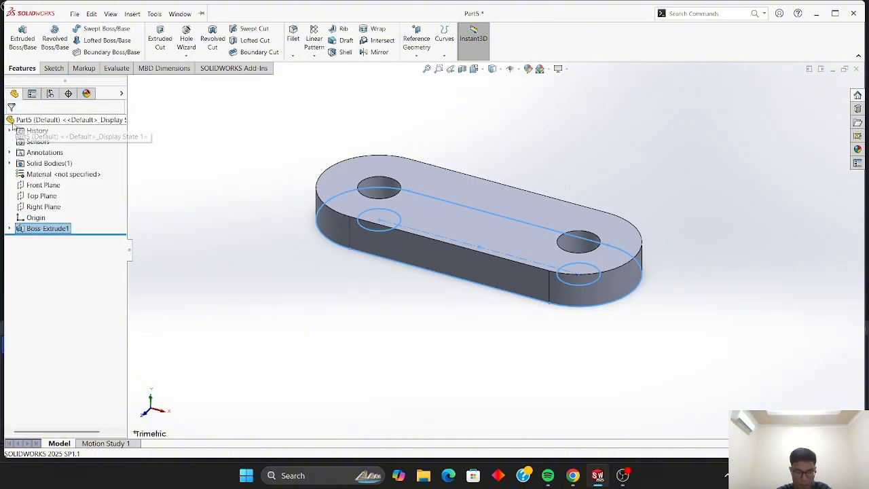
- Examine the extruded slot plate from several viewing angles
click(257, 222)
key(Down)
key(Down)
key(Up)
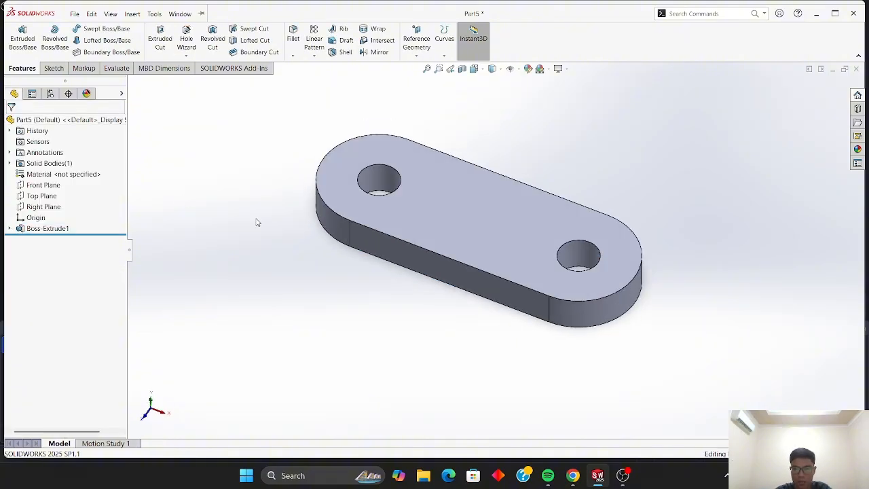
key(Up)
key(Up)
key(Right)
key(Down)
key(Down)
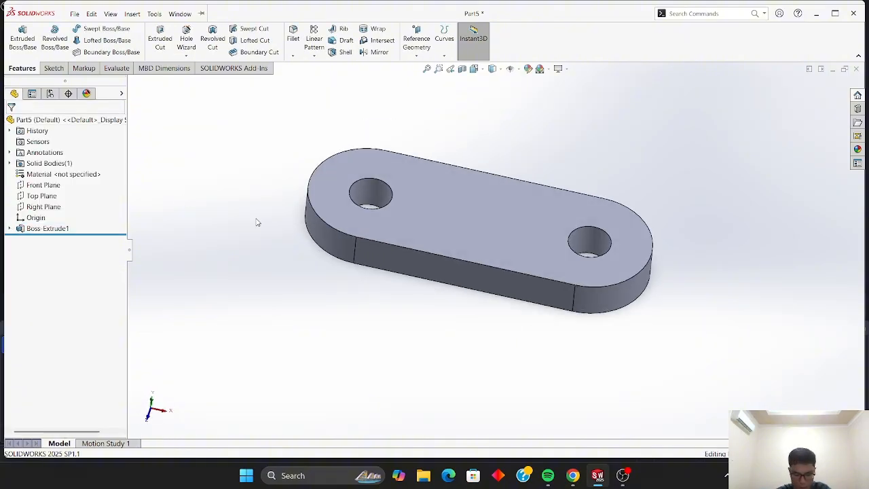
key(ctrl+s)
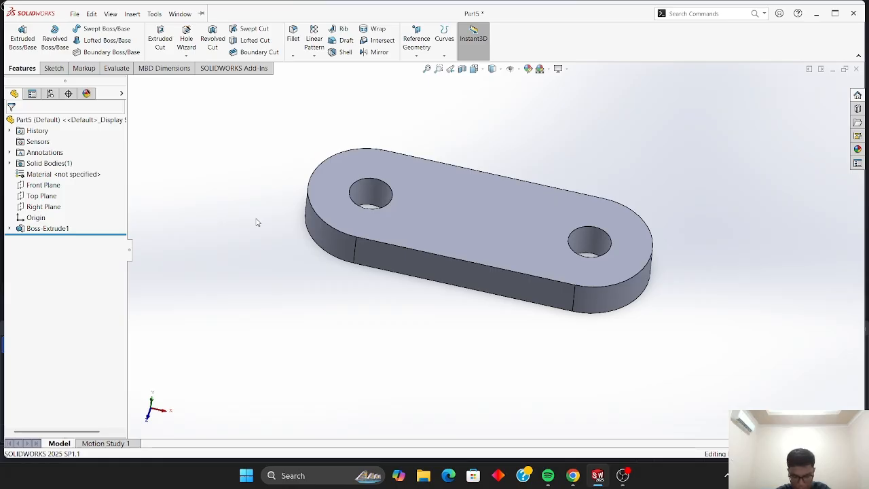
key(Left)
key(Left)
key(Right)
key(Right)
key(Right)
key(Right)
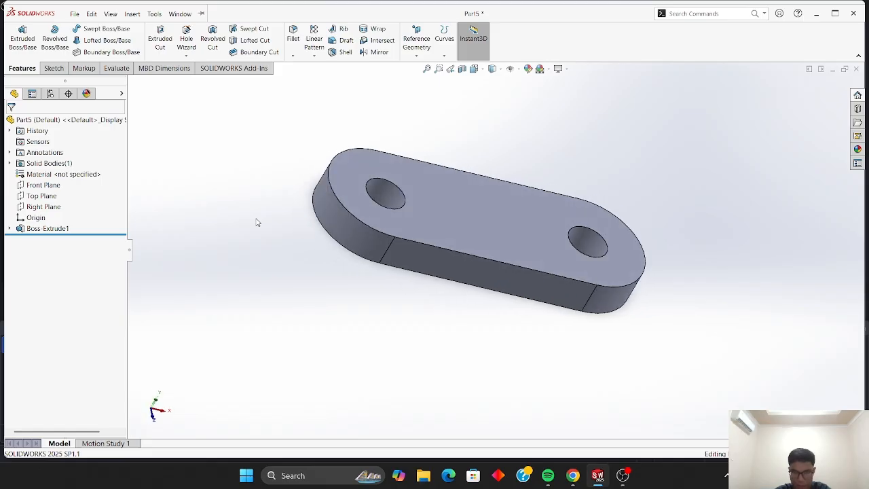
key(Left)
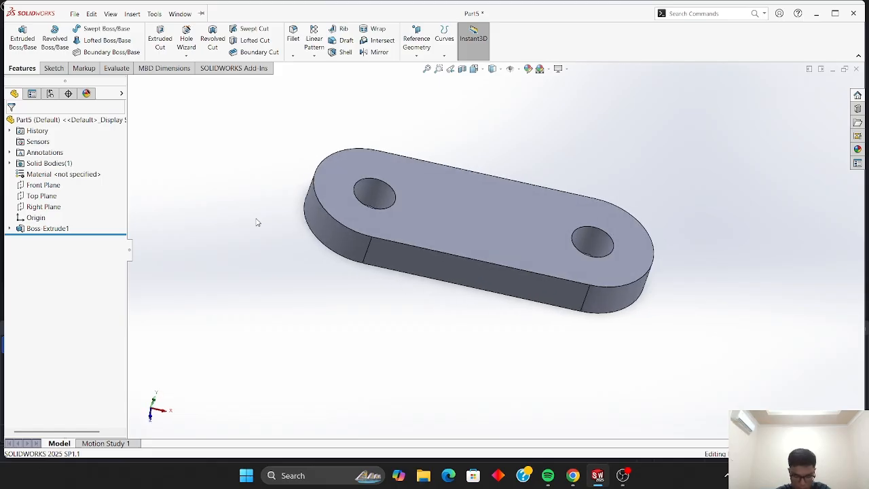
- On the plate's top face, sketch a center rectangle from the origin to the plate's long edge, about 61.6 mm by 64 mm
click(483, 208)
click(524, 173)
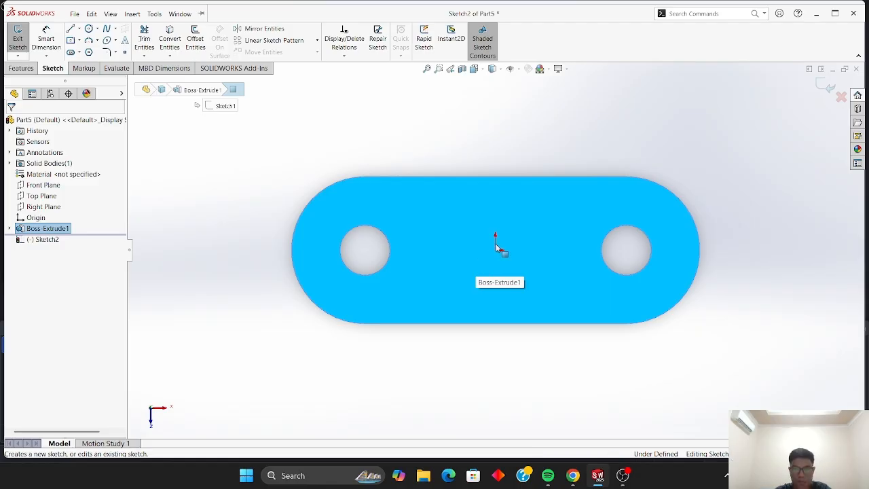
click(79, 41)
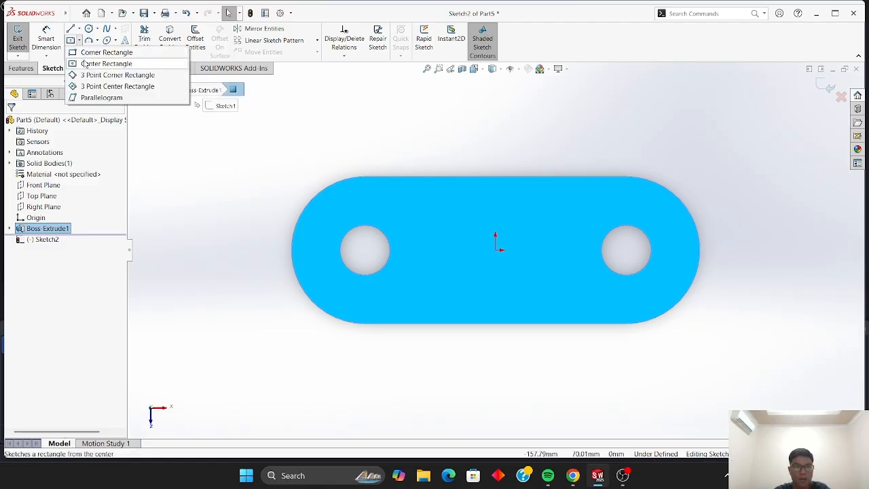
click(106, 63)
click(181, 153)
key(Escape)
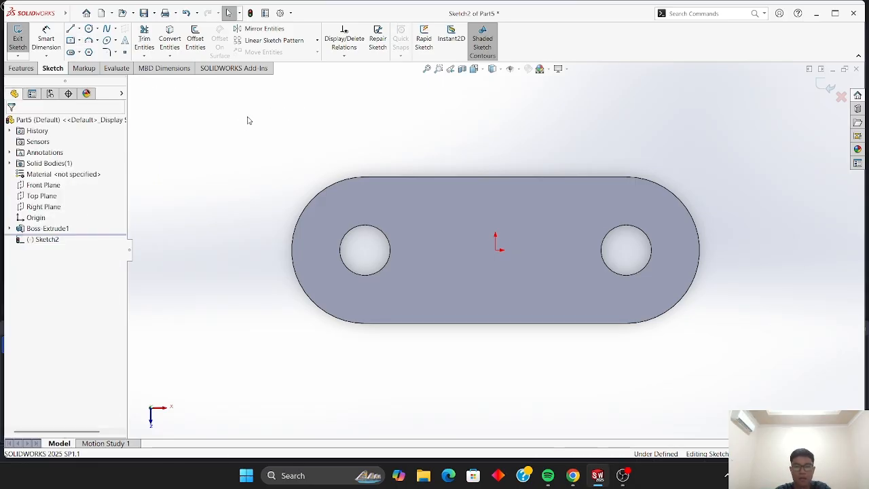
click(495, 249)
drag(495, 249, 529, 312)
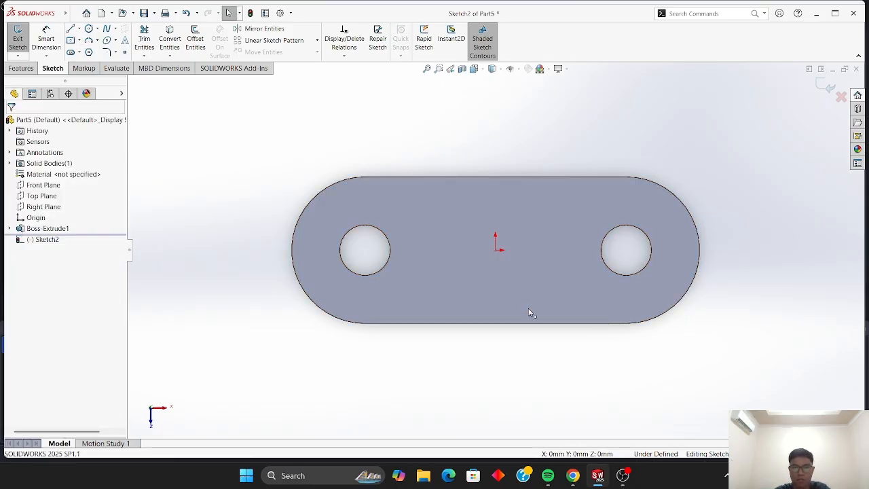
click(71, 41)
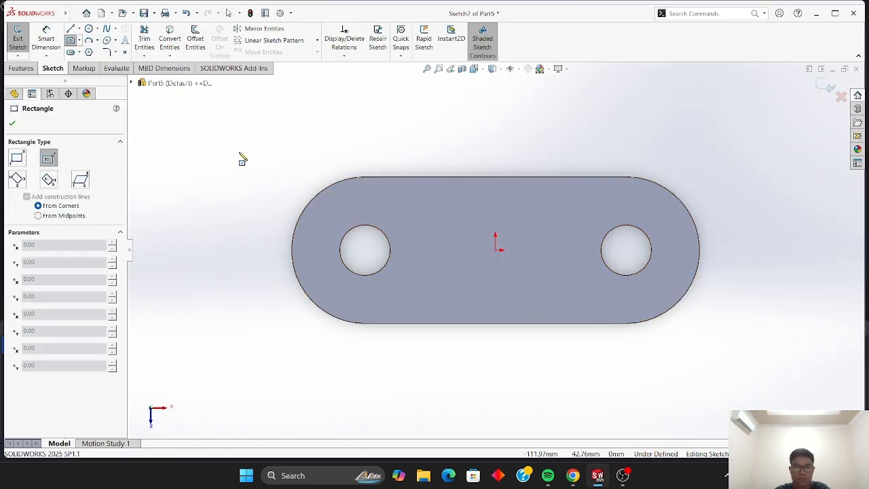
click(497, 250)
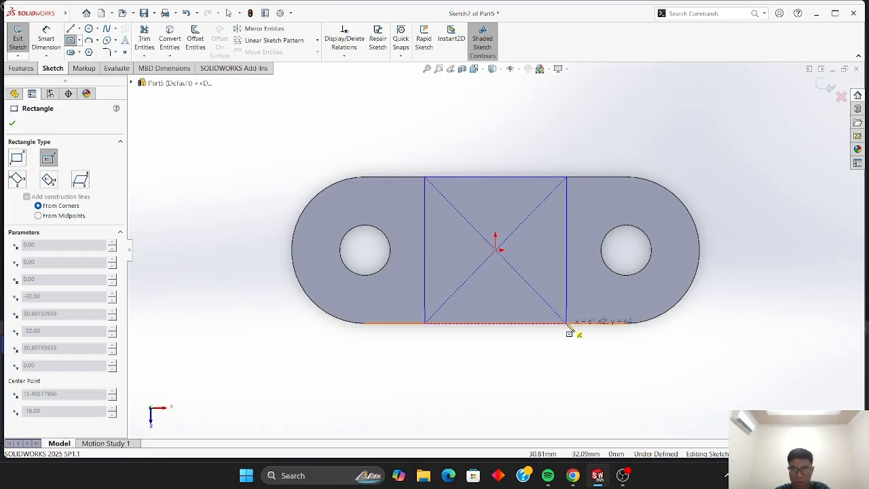
click(567, 324)
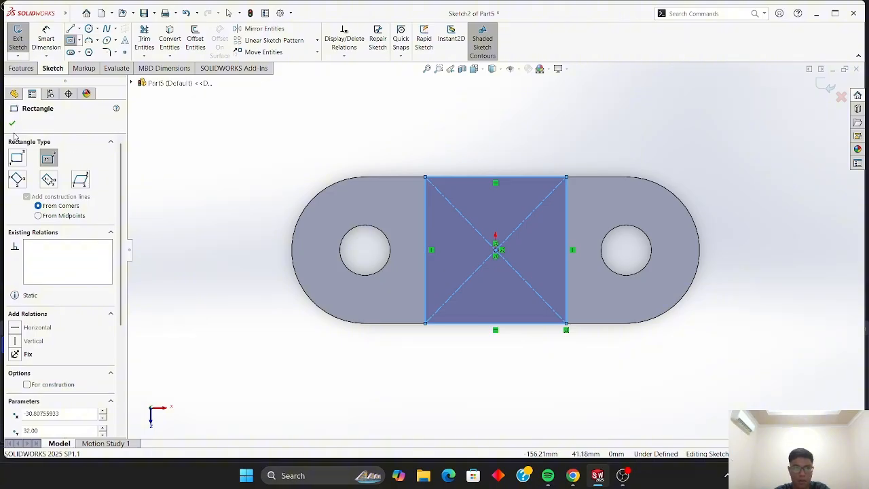
click(10, 123)
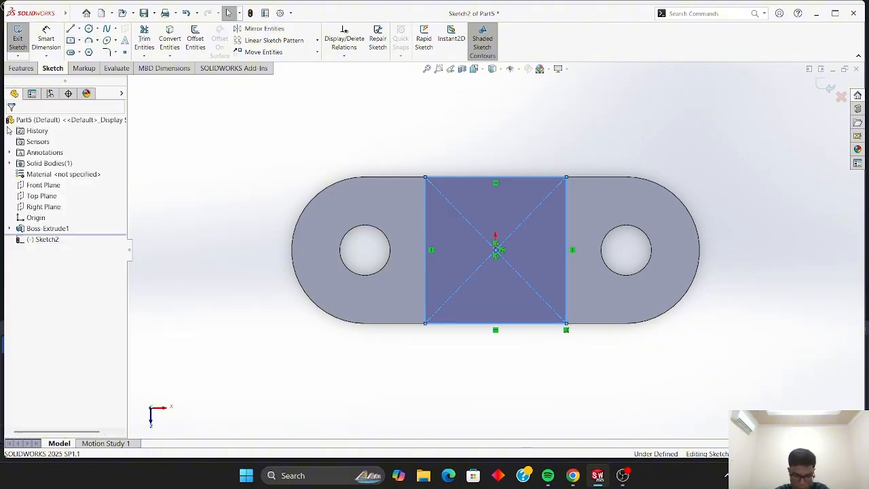
- Add a 64 mm dimension to the rectangle's side running across the plate's width
click(46, 38)
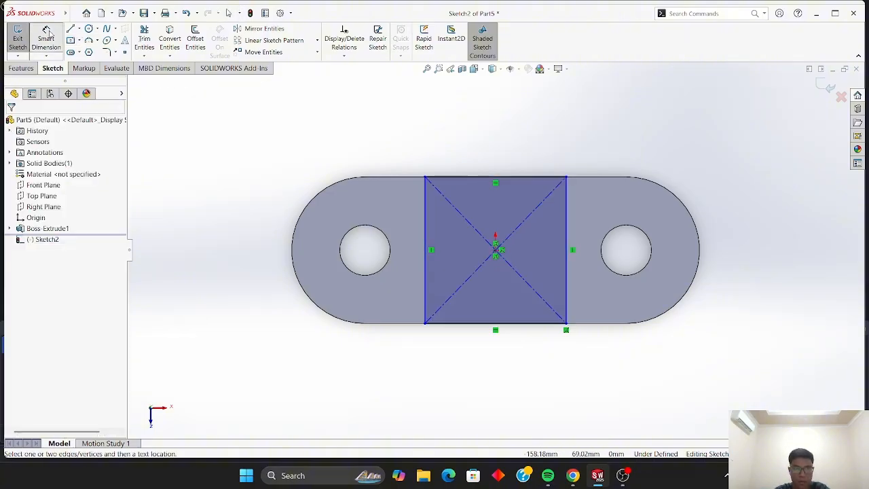
click(422, 231)
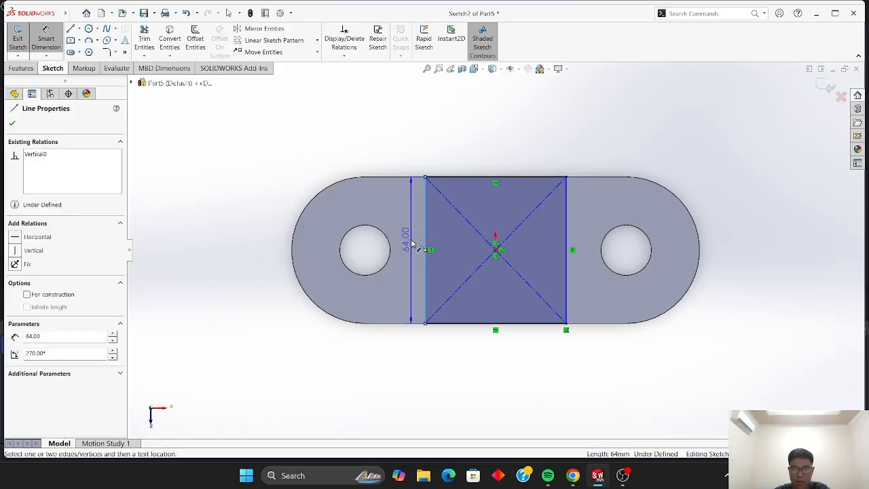
click(412, 243)
key(Return)
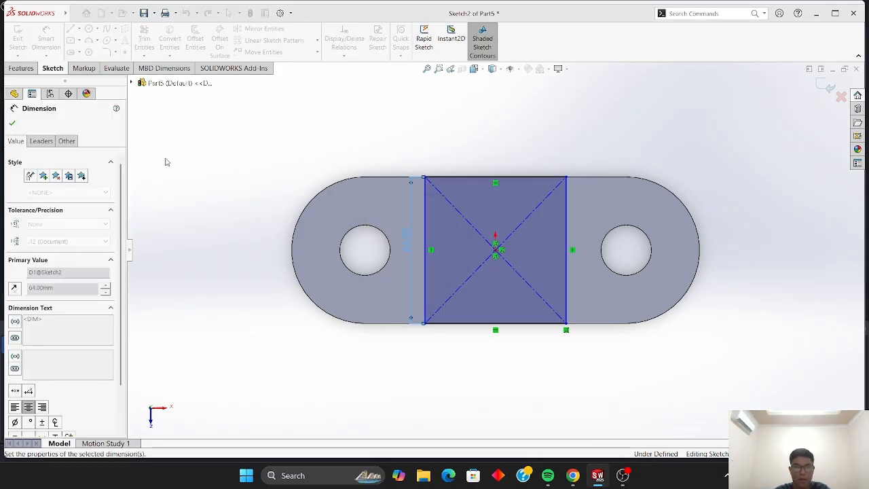
click(12, 123)
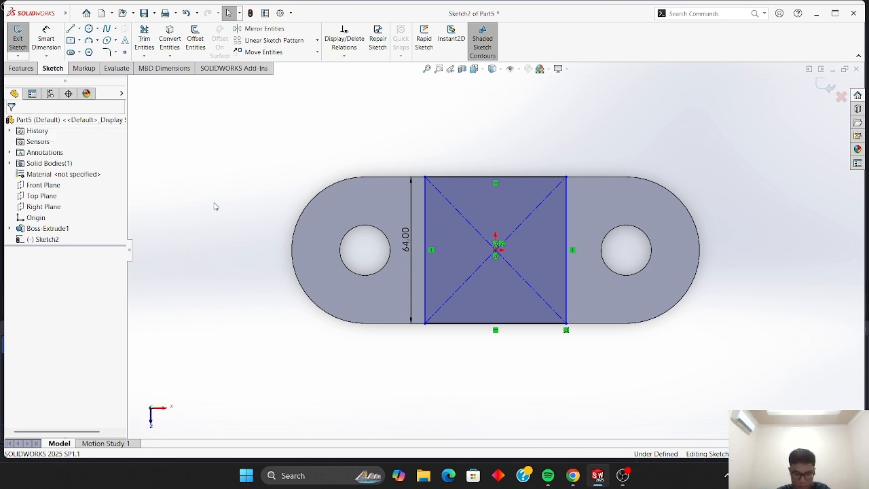
- Extrude the rectangle upward from the plate as a blind boss 45 mm deep, merged with the plate
click(20, 68)
click(17, 38)
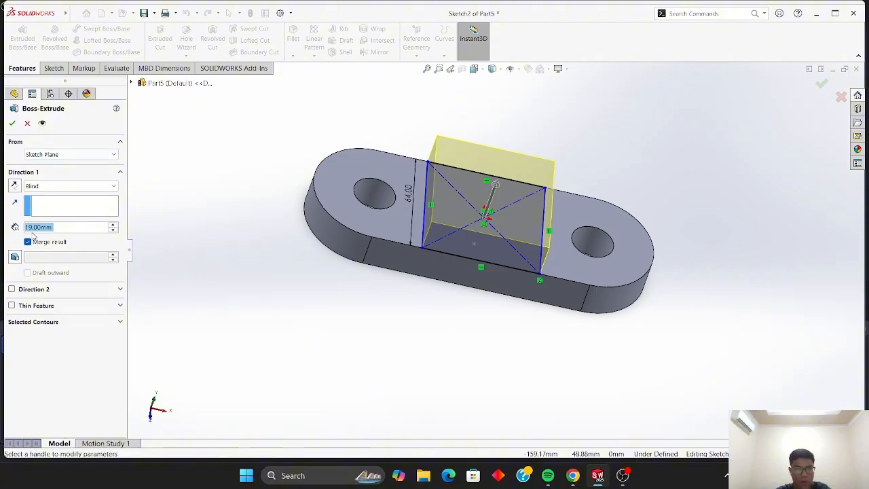
click(35, 226)
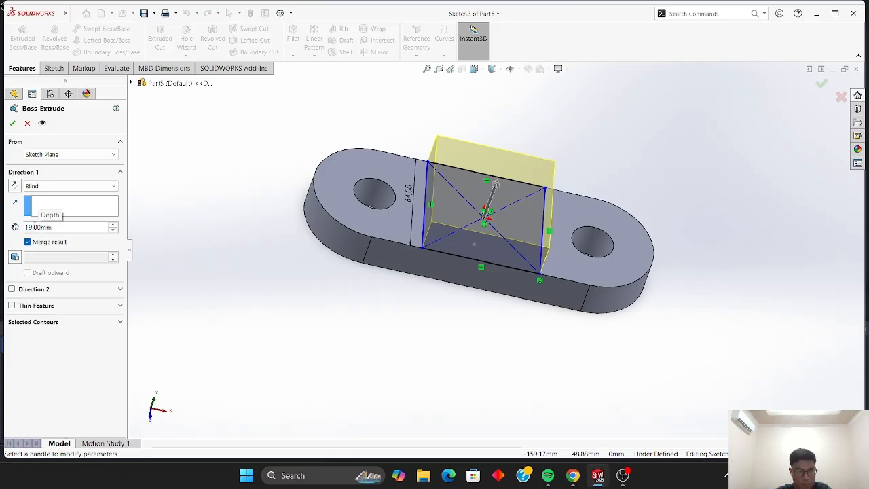
key(BackSpace)
key(BackSpace)
key(BackSpace)
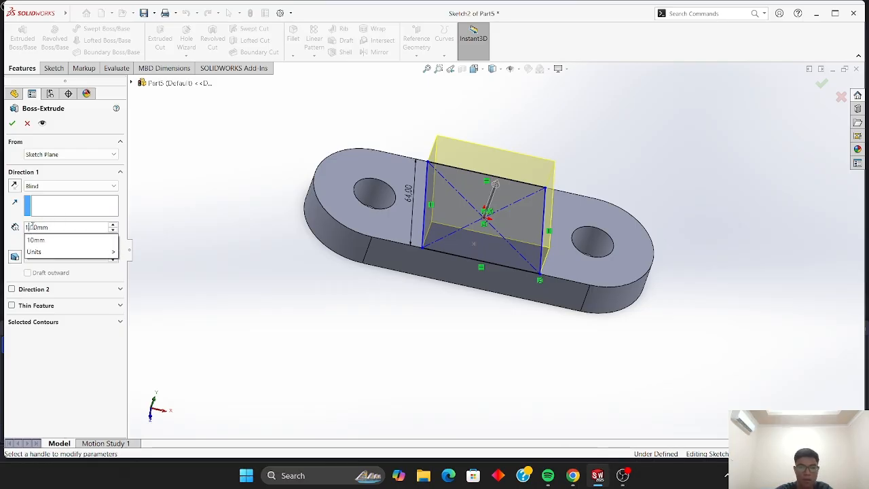
key(BackSpace)
text(45)
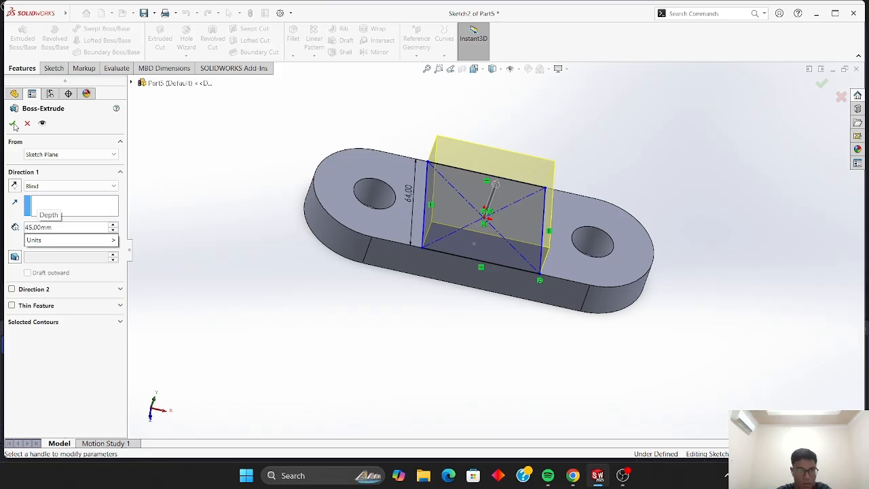
key(Return)
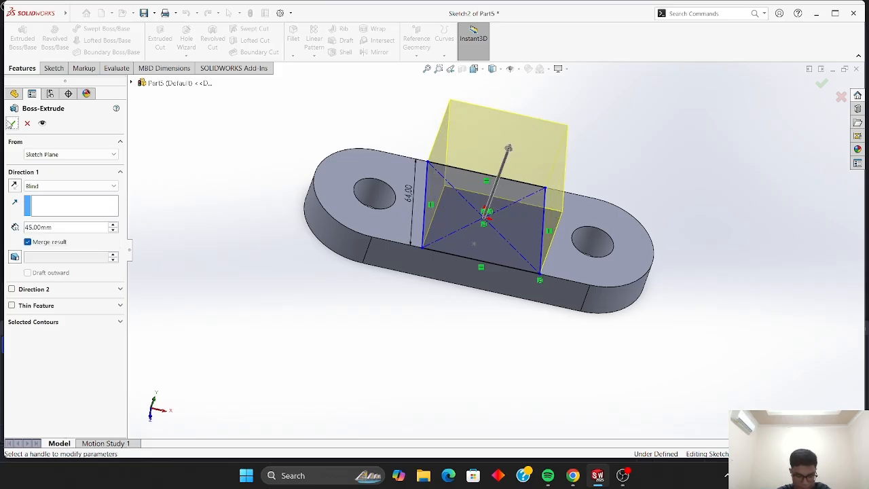
click(11, 123)
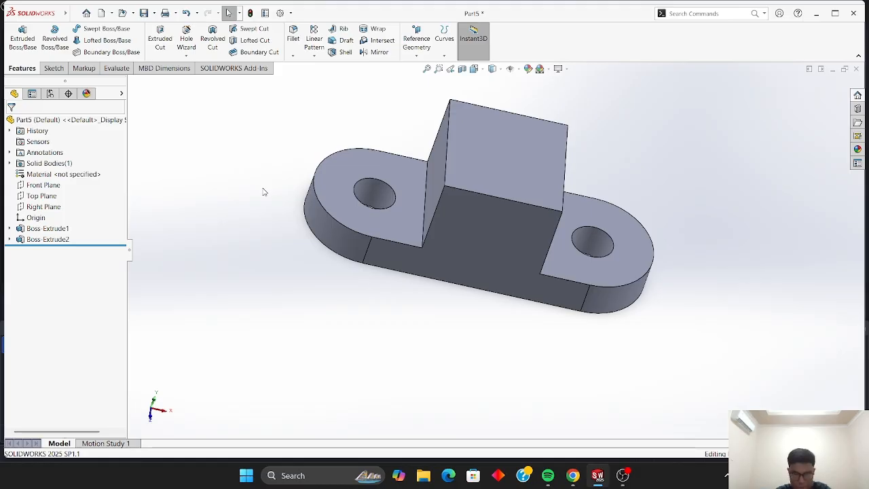
- Start a new sketch on the raised block's side face that looks toward one of the plate's holes
key(Left)
key(Right)
key(Right)
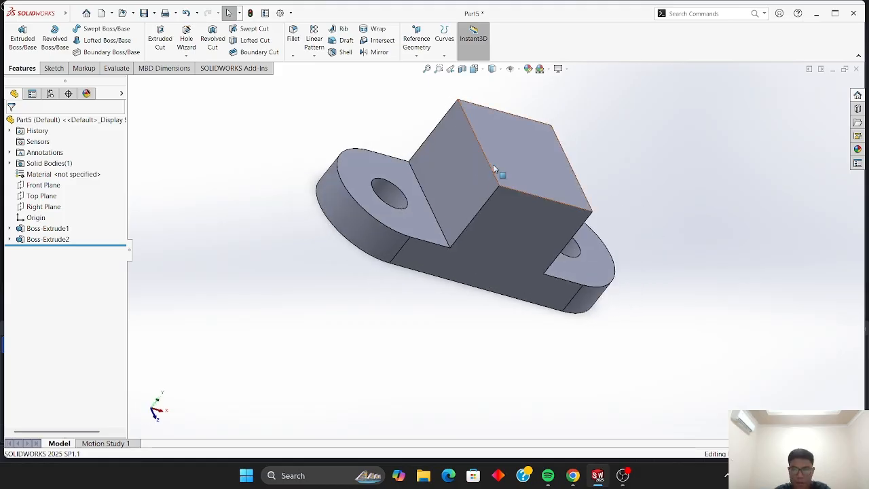
click(470, 169)
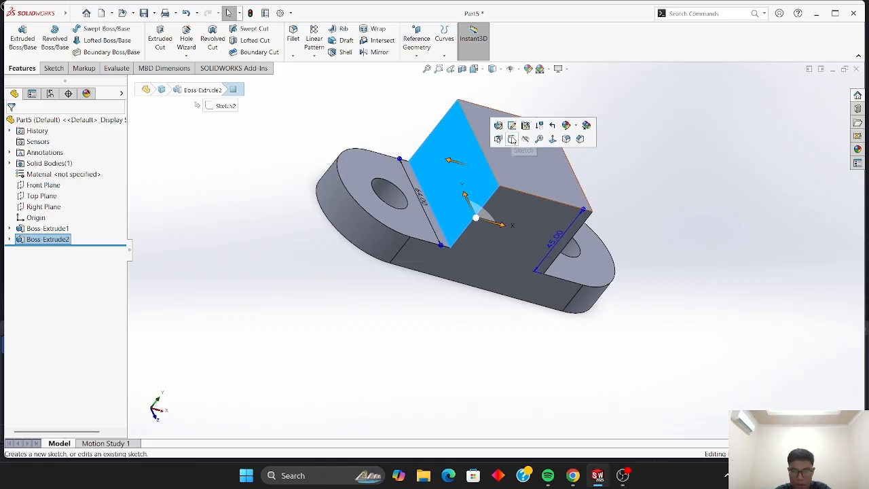
click(512, 140)
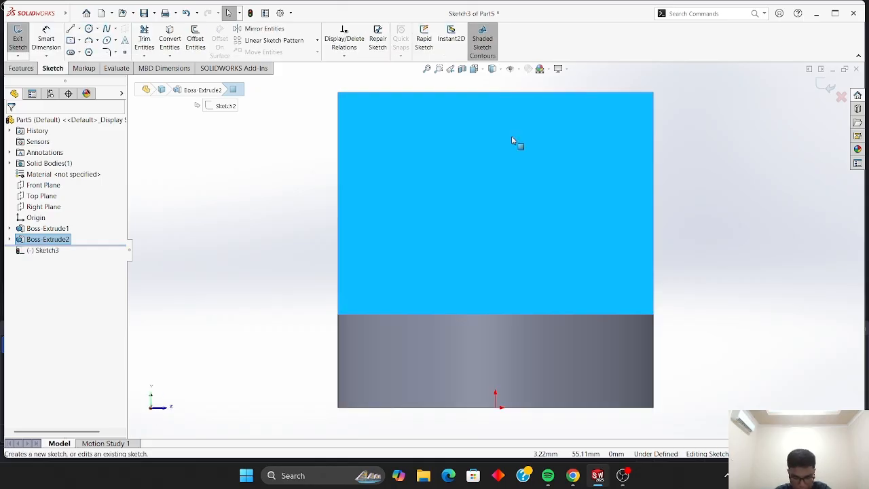
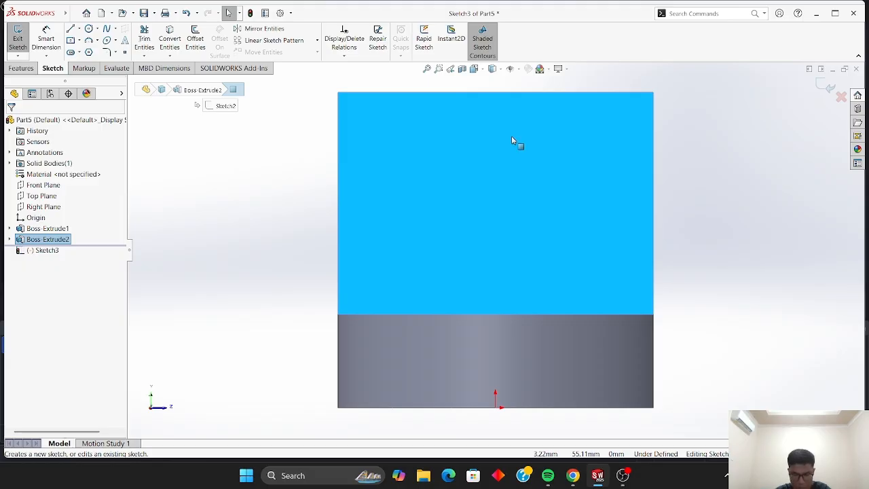
- Sketch a closed right triangle from the face's upper corner, about 45 mm along the top edge and 49 mm down the side edge
click(229, 224)
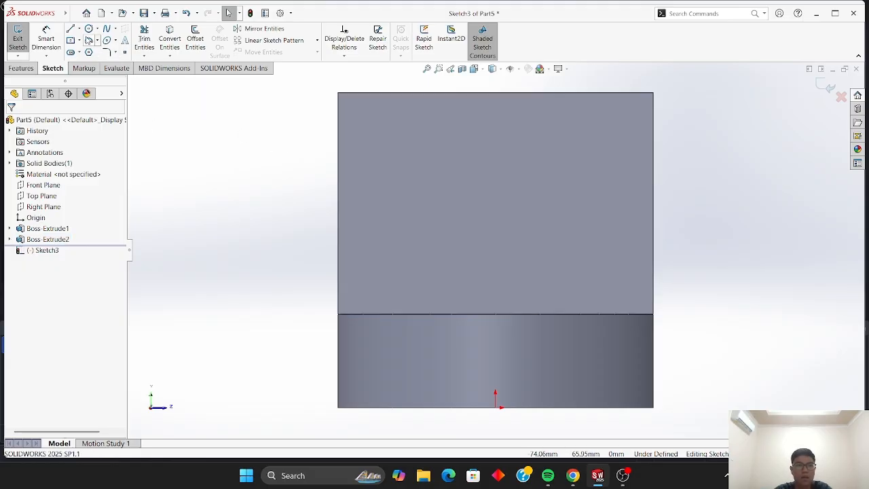
click(79, 28)
click(83, 40)
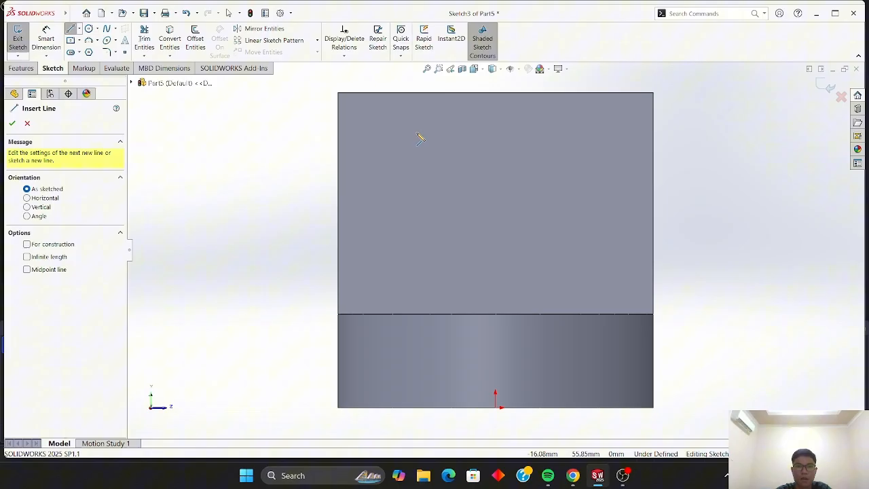
click(653, 92)
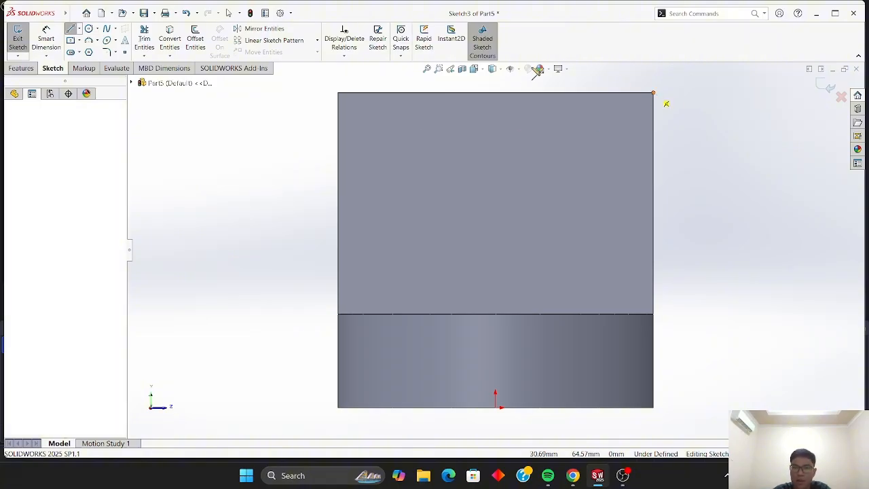
click(430, 94)
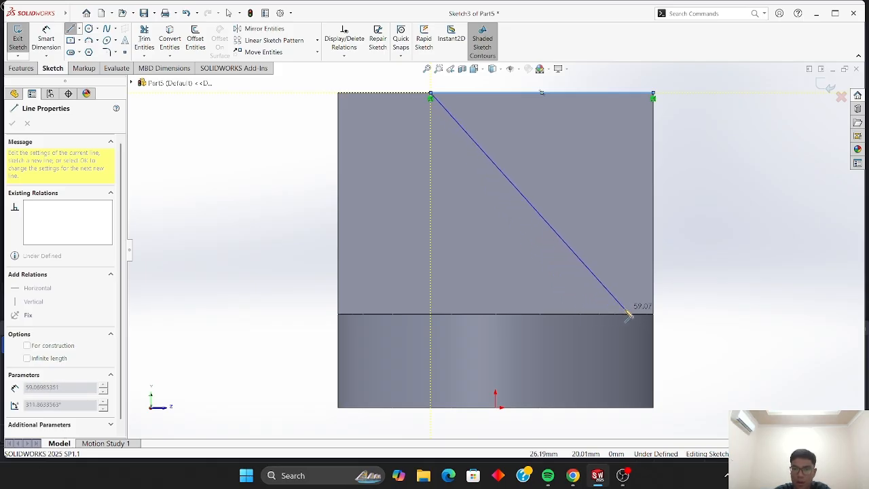
click(658, 332)
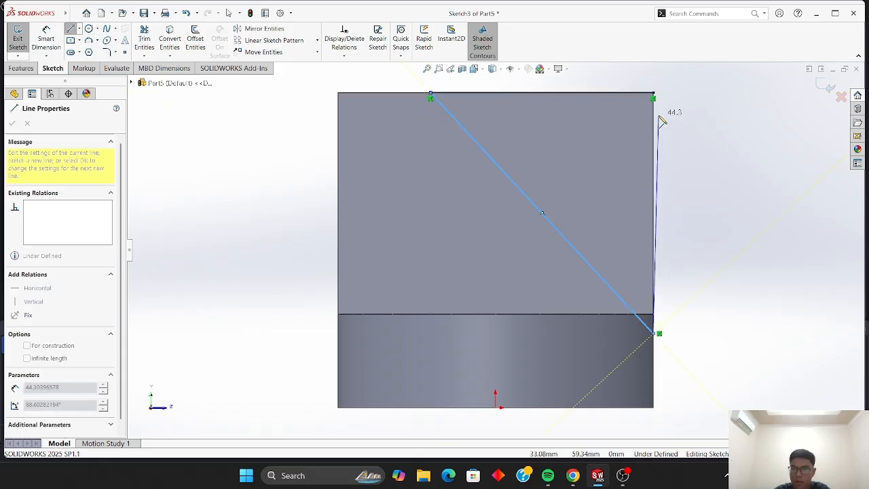
click(654, 95)
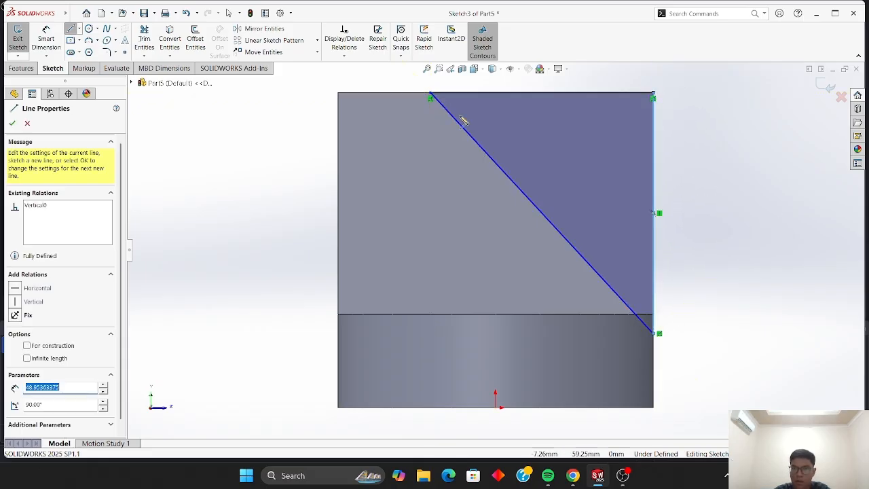
click(13, 124)
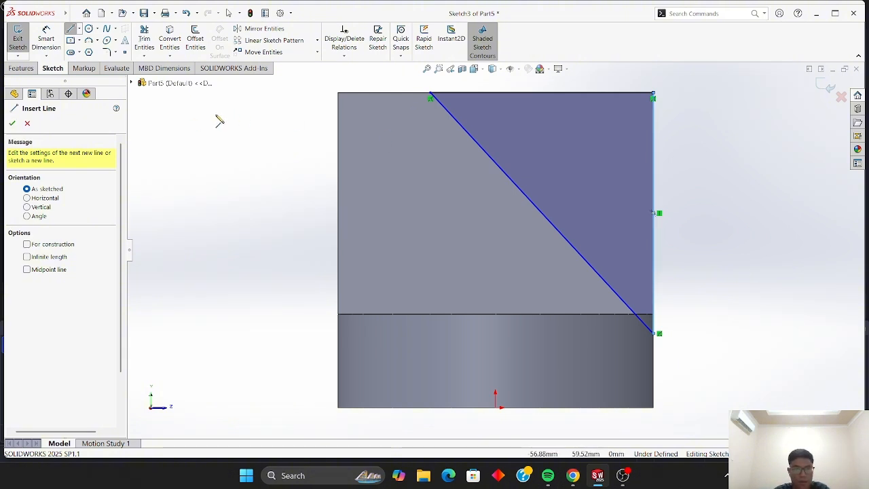
click(47, 40)
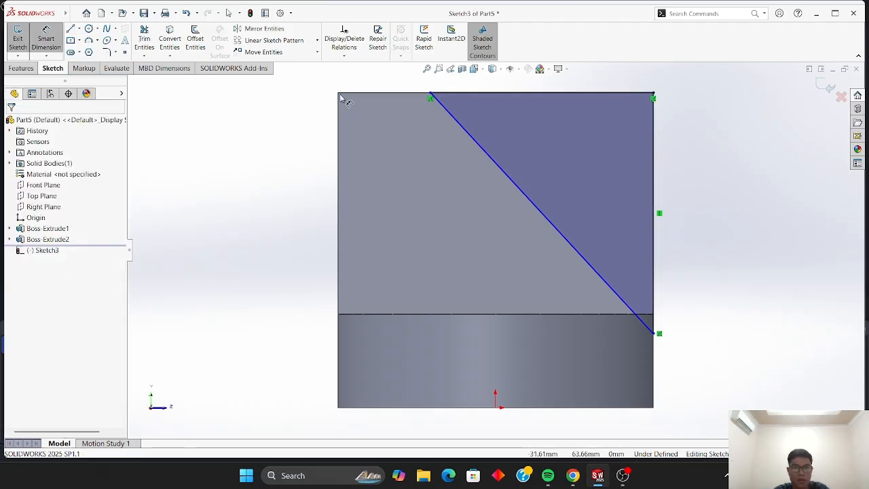
click(430, 94)
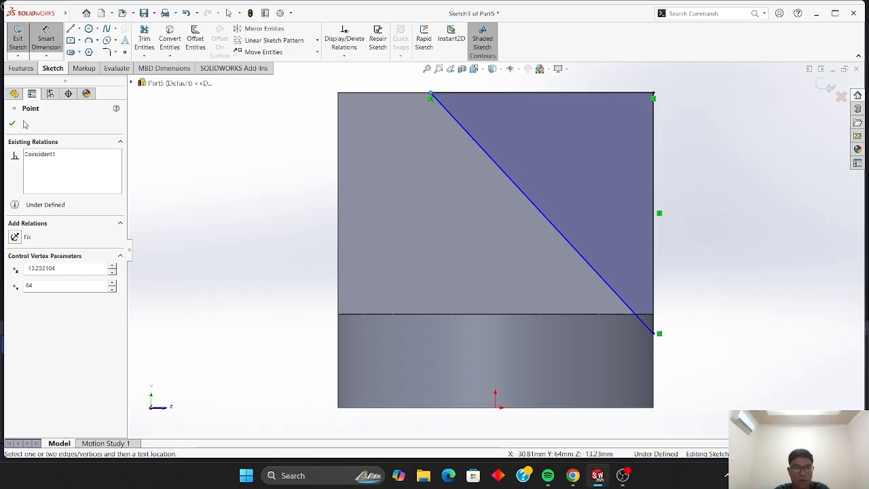
click(41, 48)
click(179, 167)
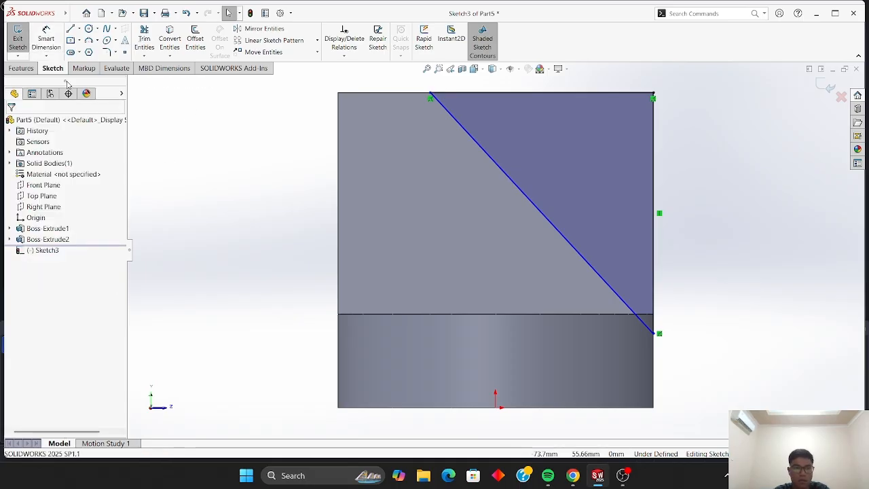
- Add a 13 mm dimension between the triangle's vertex on the top edge and the block's opposite upper corner
click(46, 35)
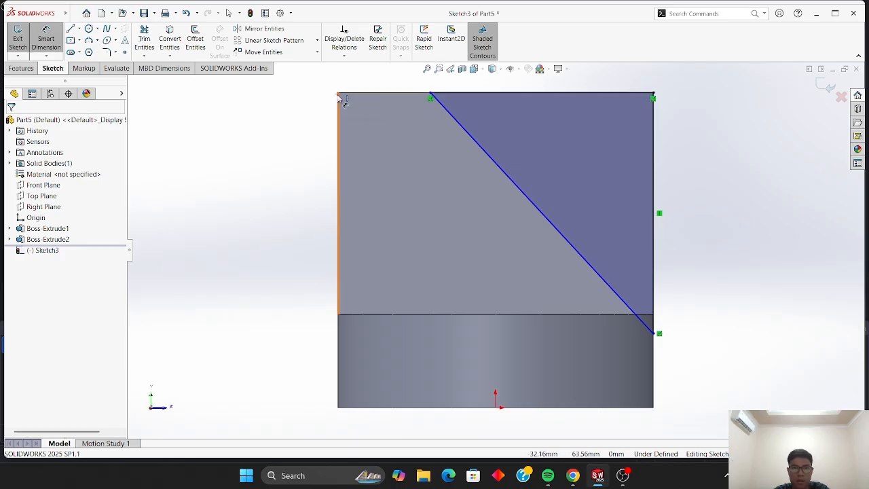
click(430, 95)
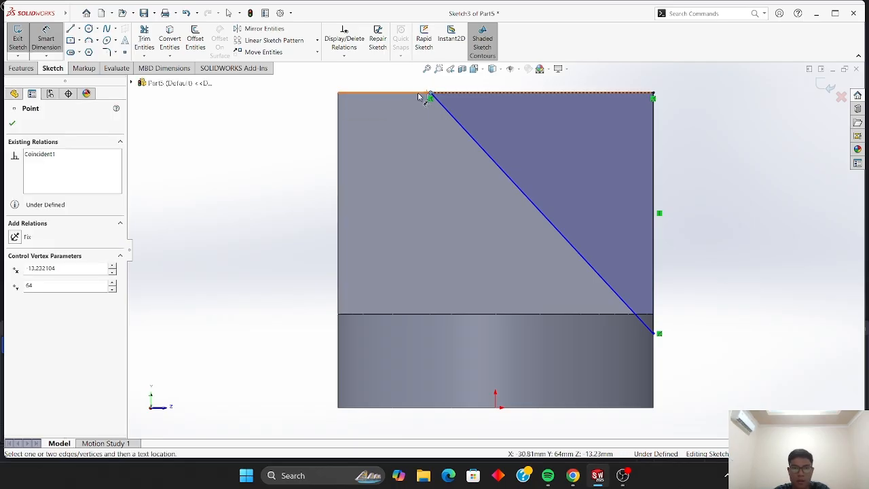
click(340, 94)
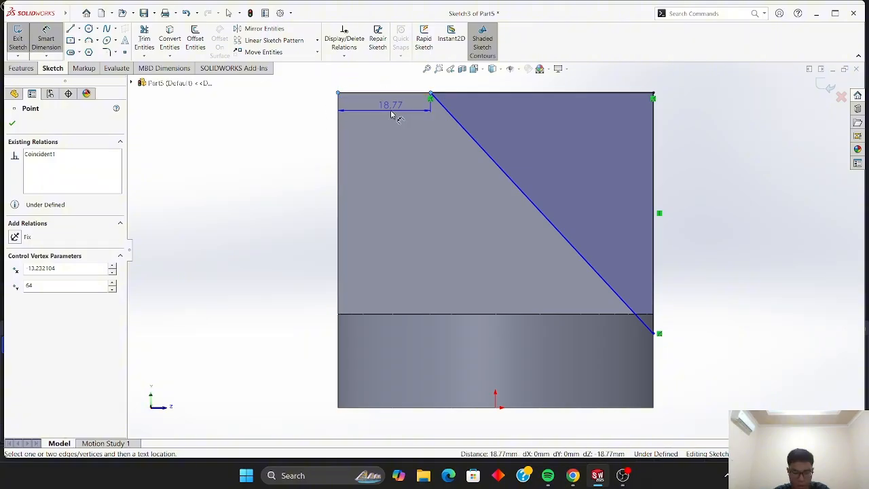
click(392, 112)
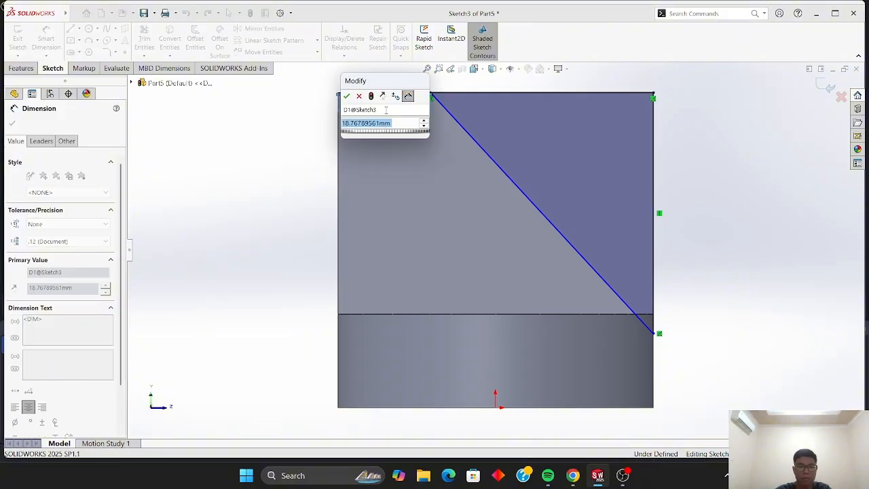
text(13)
key(Return)
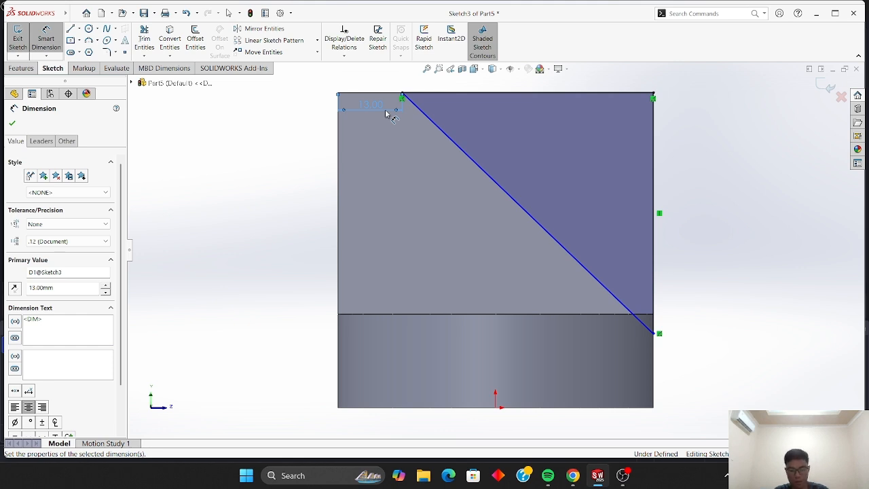
- Add a 13 mm dimension between the triangle's lowest vertex and the plate's bottom corner
click(656, 335)
click(653, 407)
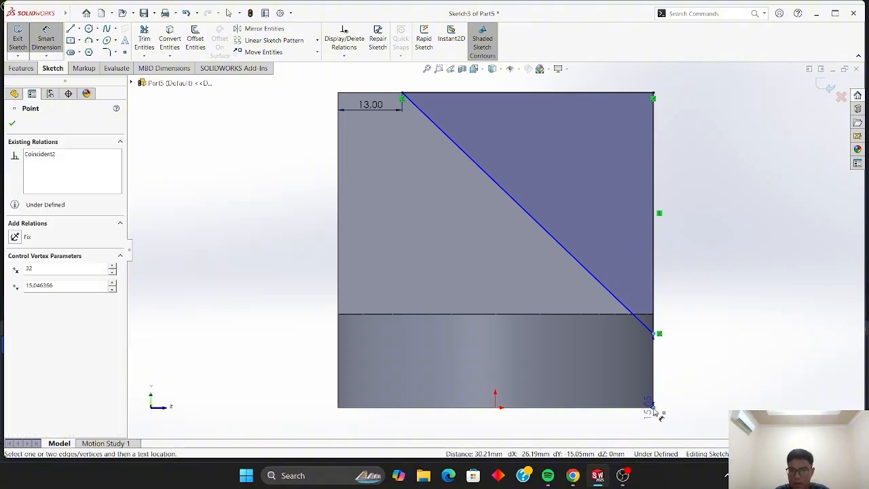
click(681, 381)
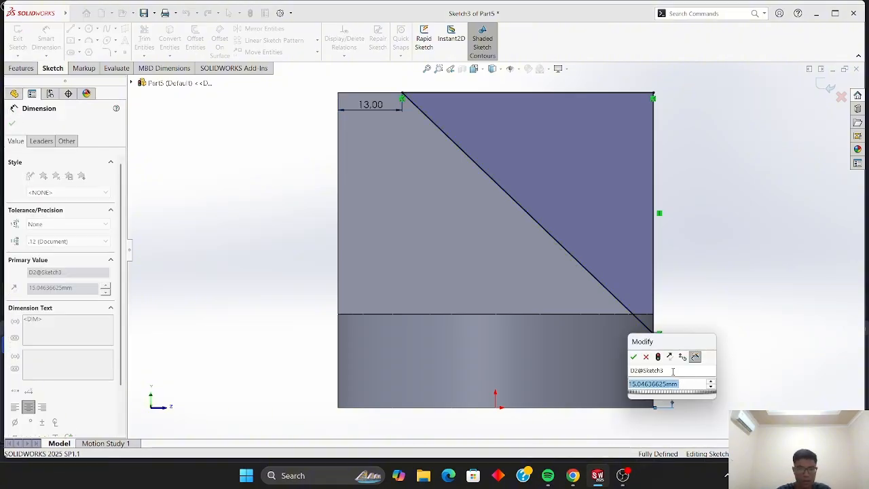
text(13)
key(Return)
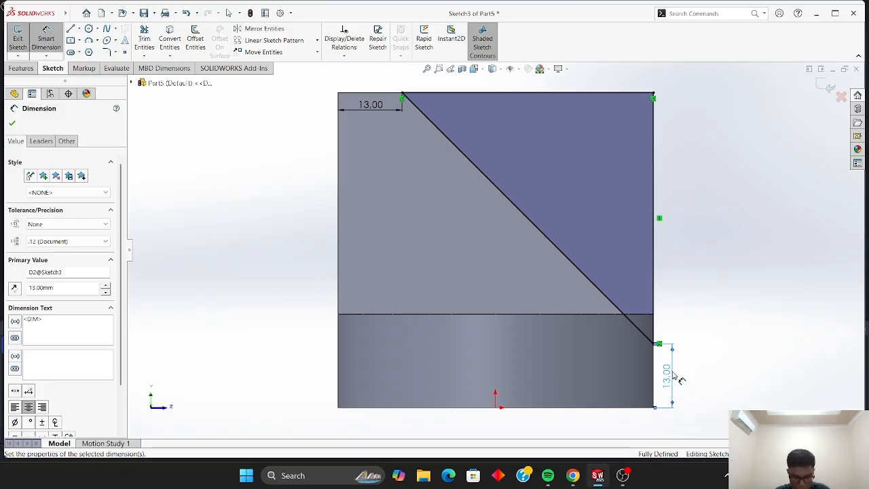
click(13, 123)
- Start an Extruded Cut from the triangle sketch with Offset as its start condition
click(22, 68)
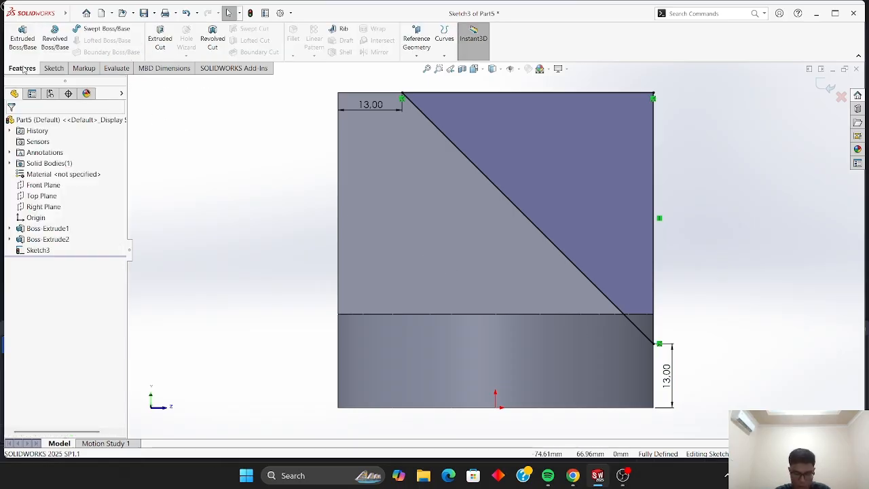
click(160, 40)
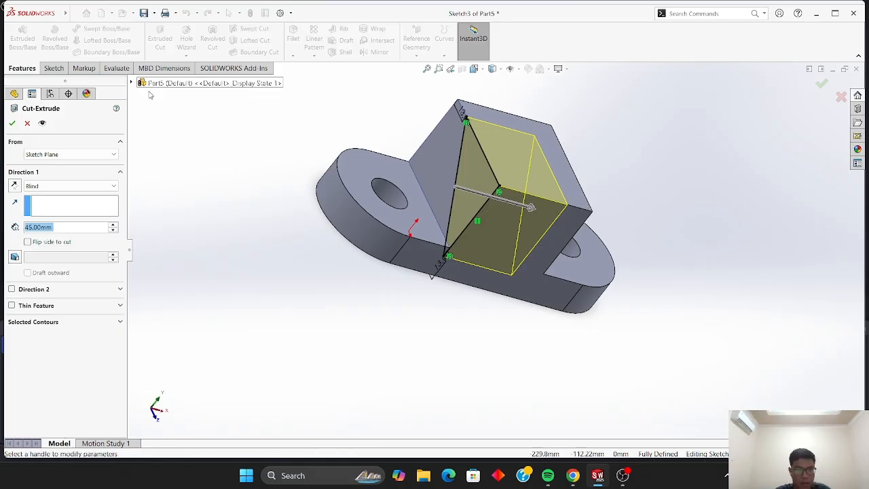
click(114, 155)
click(99, 184)
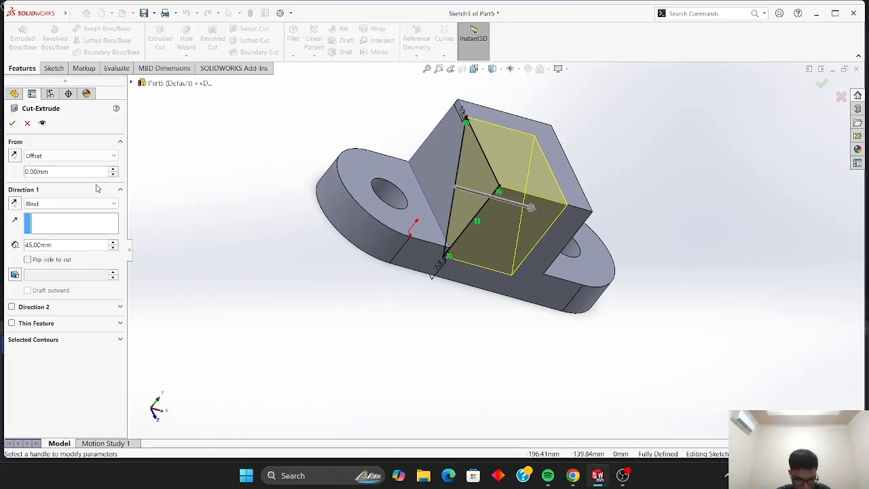
- Set the cut's start offset to 13 mm and reverse the offset direction so it runs into the block
click(114, 169)
click(113, 170)
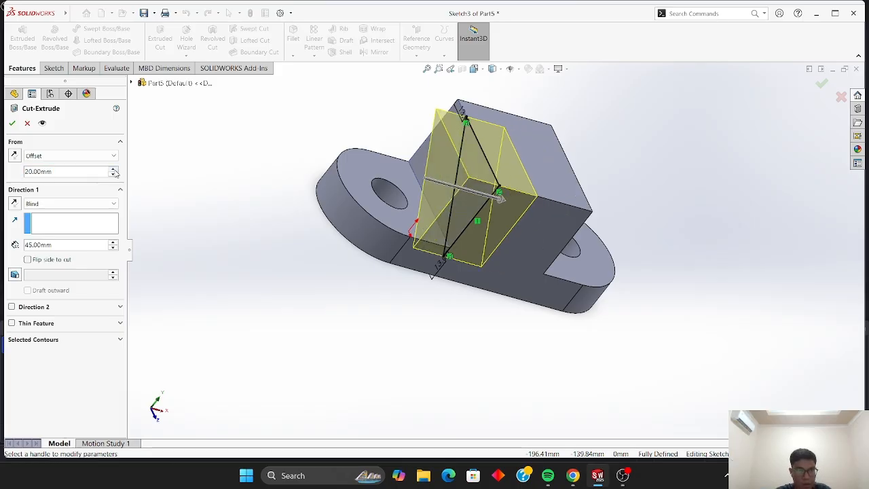
click(114, 169)
click(113, 170)
click(115, 174)
click(115, 175)
click(115, 175)
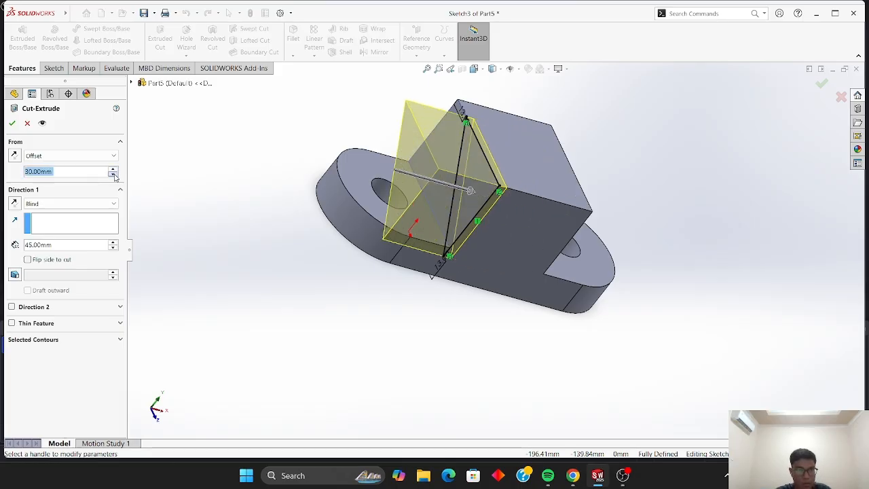
click(31, 170)
key(BackSpace)
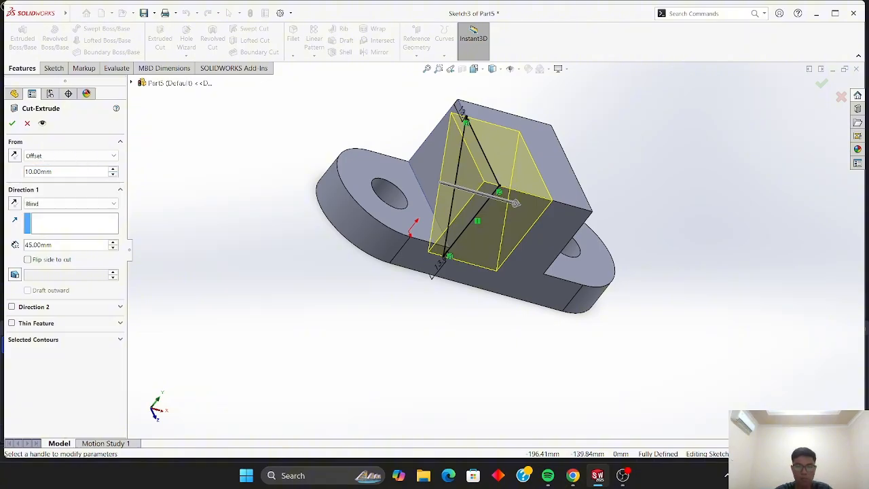
text(3)
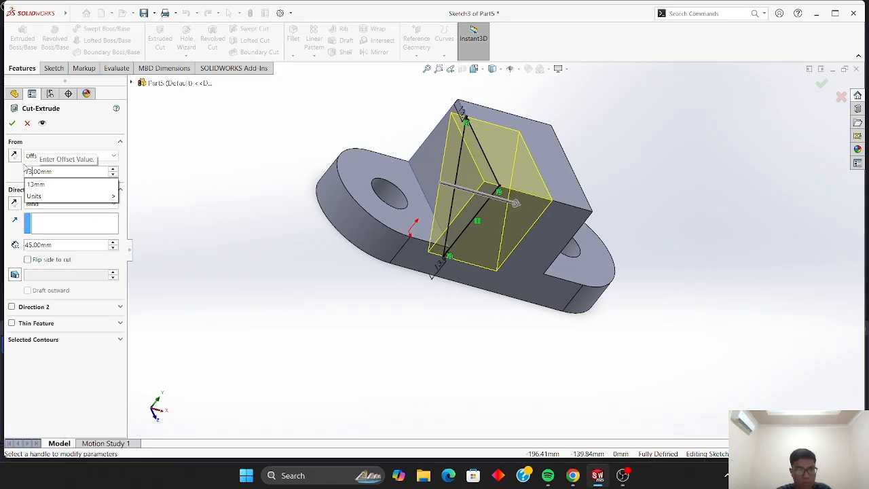
mouse_move(102, 196)
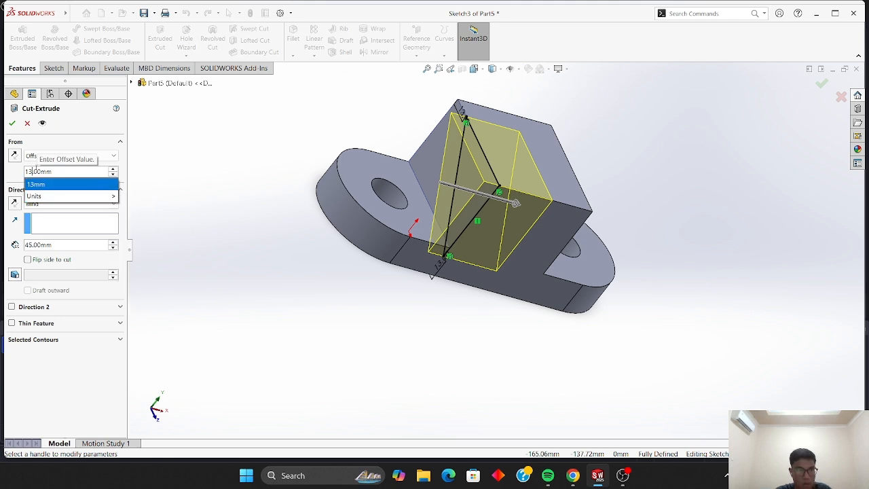
click(145, 173)
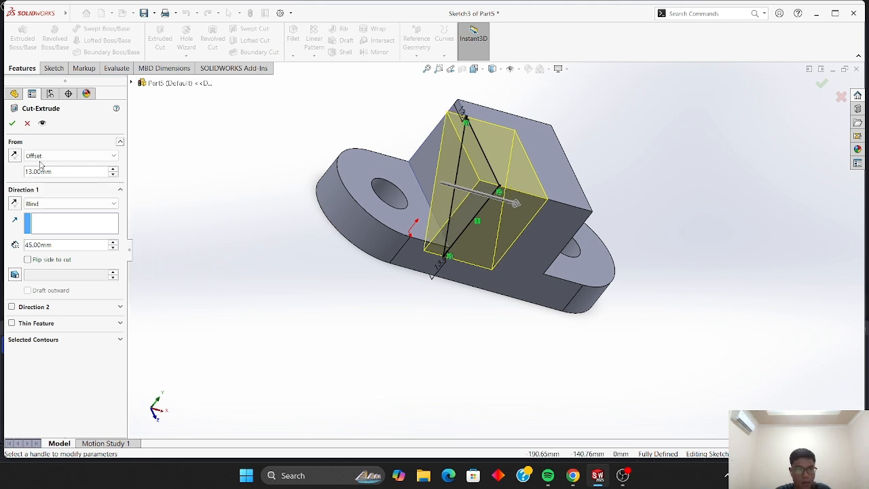
click(14, 156)
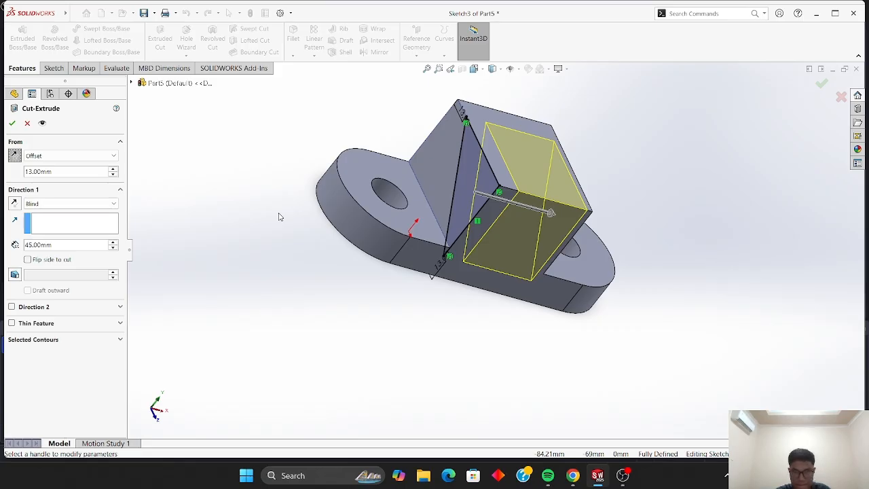
- Set the cut's blind depth to 38 mm and complete the triangular pocket between the block's side walls
key(Tab)
key(Tab)
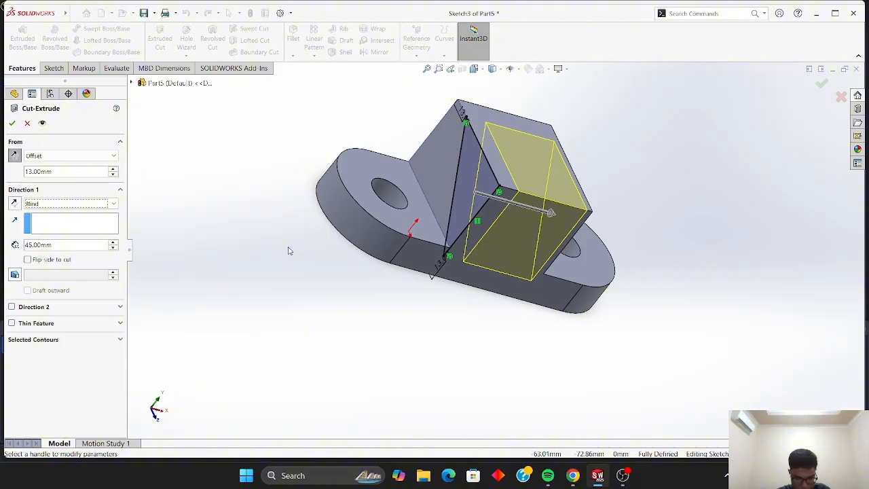
click(30, 244)
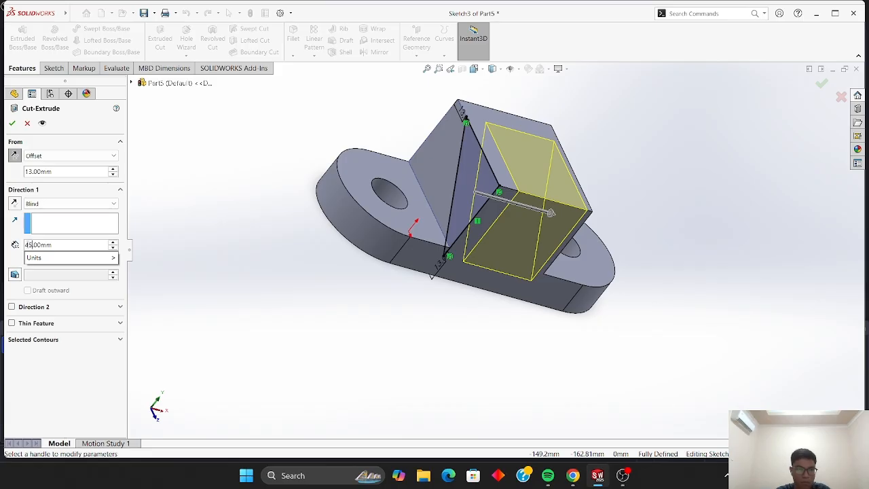
key(BackSpace)
key(BackSpace)
text(30)
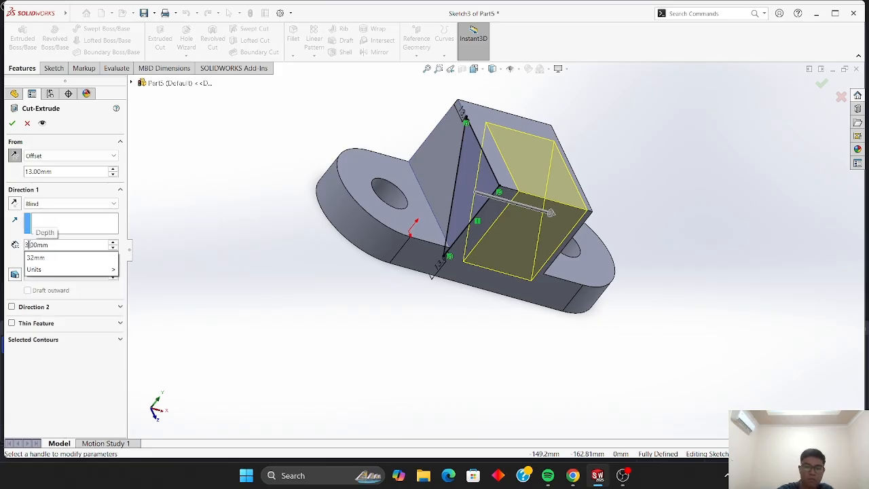
key(Return)
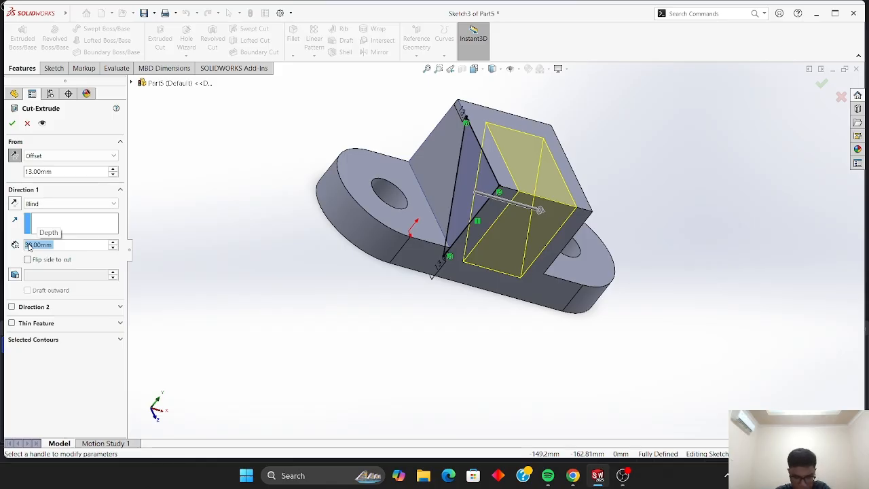
text(38)
key(Return)
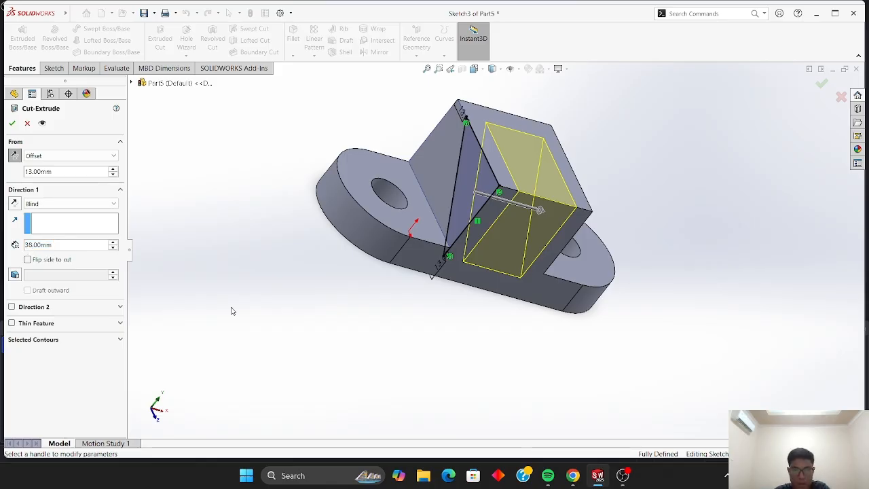
key(Left)
key(Left)
key(Left)
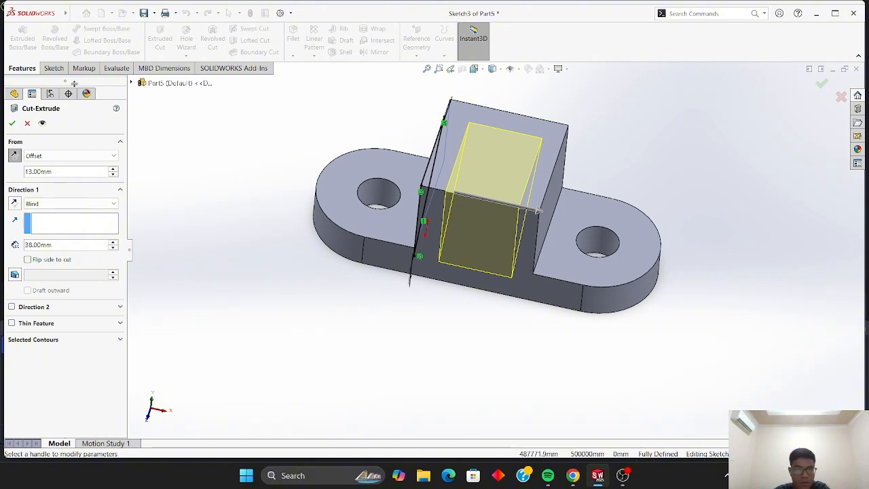
click(13, 124)
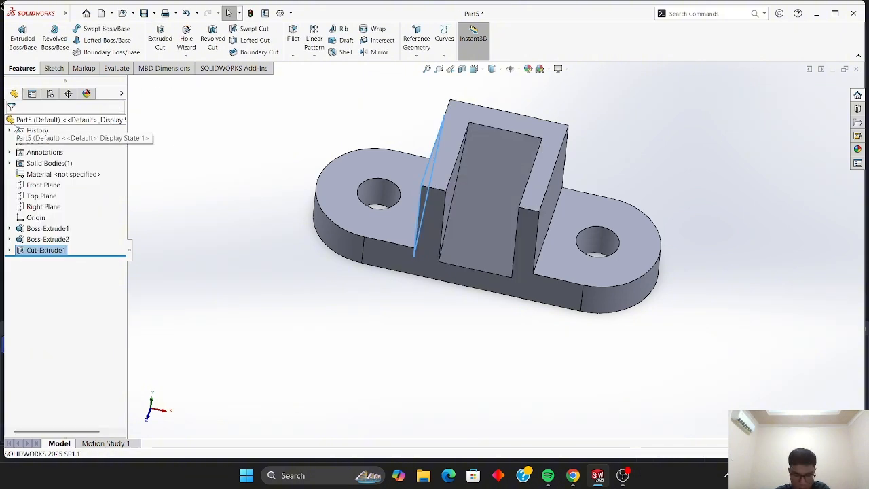
- Examine the finished pocket in the raised block from the front, from above and from an angle
key(Up)
key(Up)
key(Up)
key(Left)
key(Left)
key(Right)
key(Right)
key(Right)
key(Right)
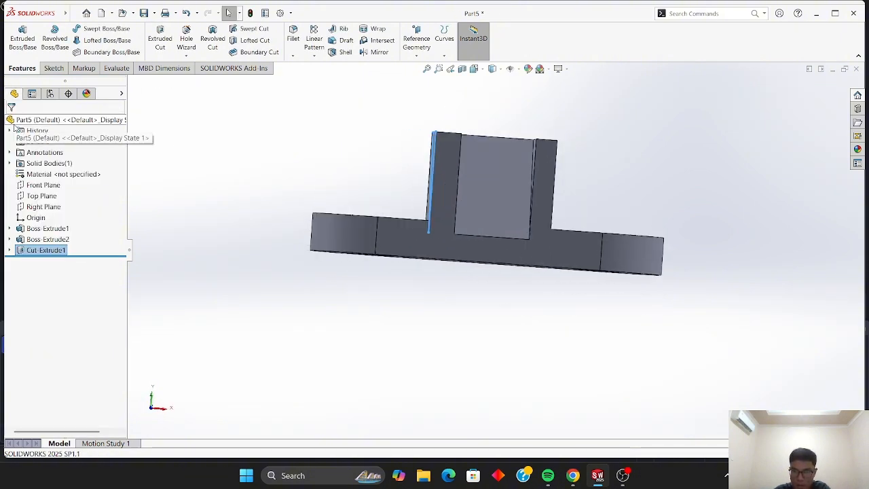
key(Down)
key(Down)
key(Down)
key(Left)
click(240, 113)
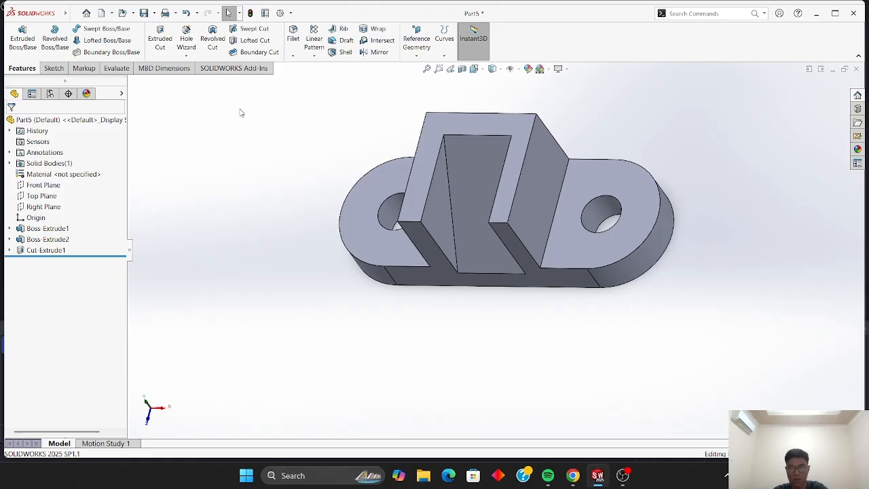
- Switch to Chrome and view the exercise b) drawing on page 1 of the Tugas 2 PDF
click(576, 475)
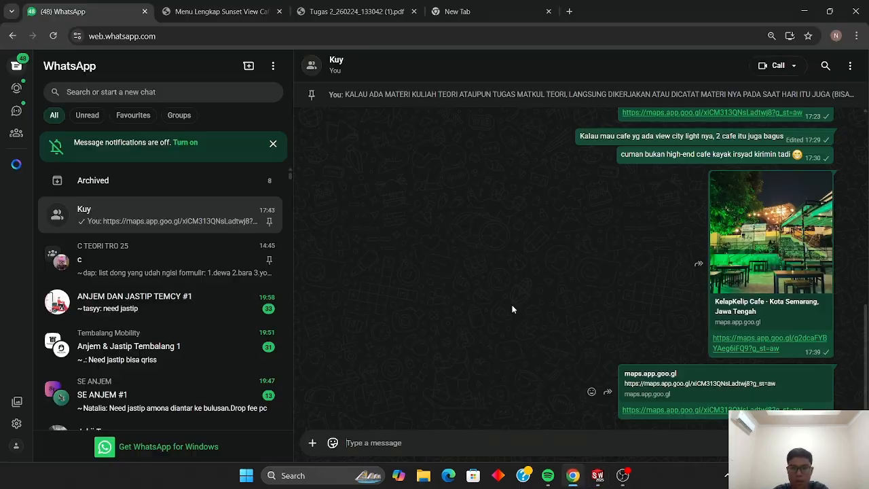
key(ctrl+t)
click(353, 12)
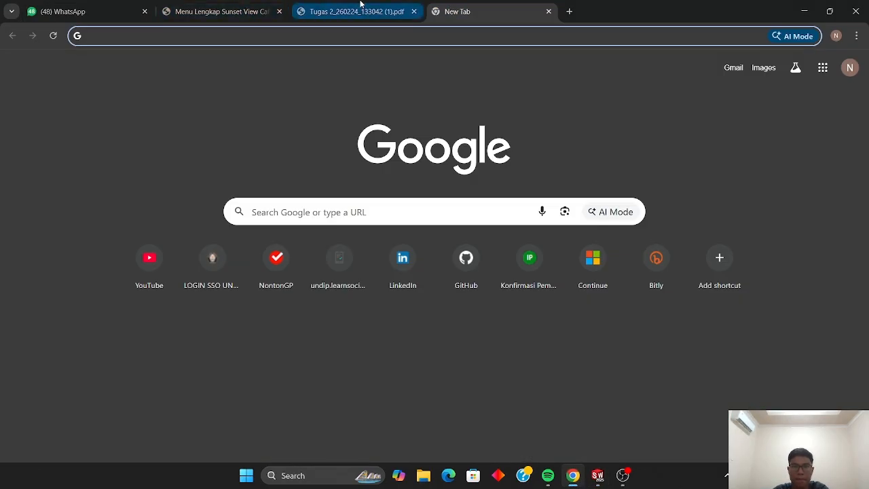
scroll(429, 330, up, 10)
scroll(429, 331, down, 1)
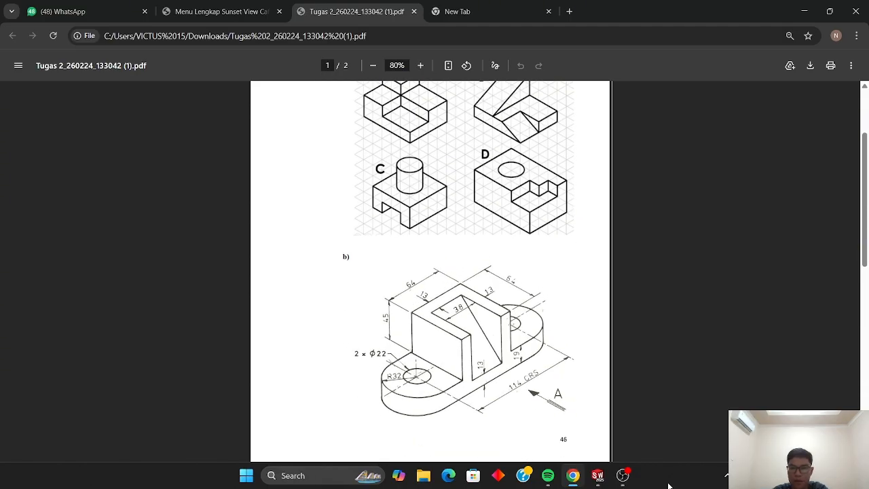
click(623, 476)
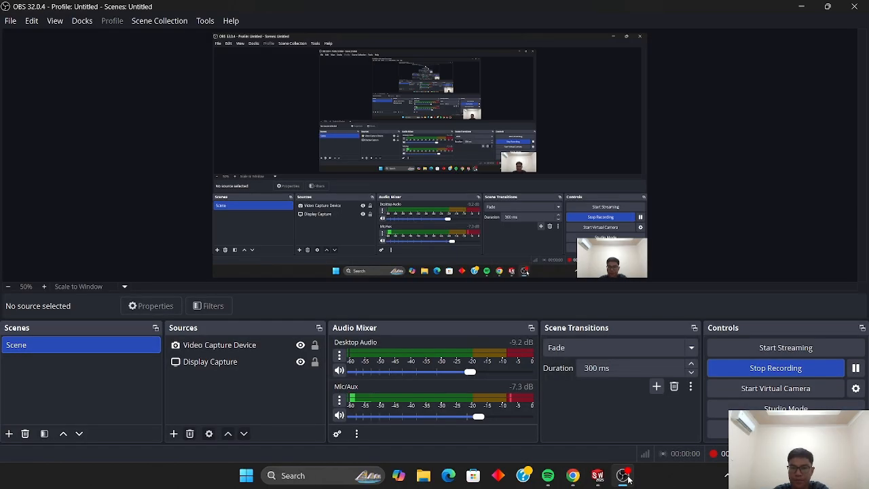
click(775, 368)
click(766, 368)
- Switch to the empty Part6 document in SOLIDWORKS and start a sketch on the Top Plane
mouse_move(598, 475)
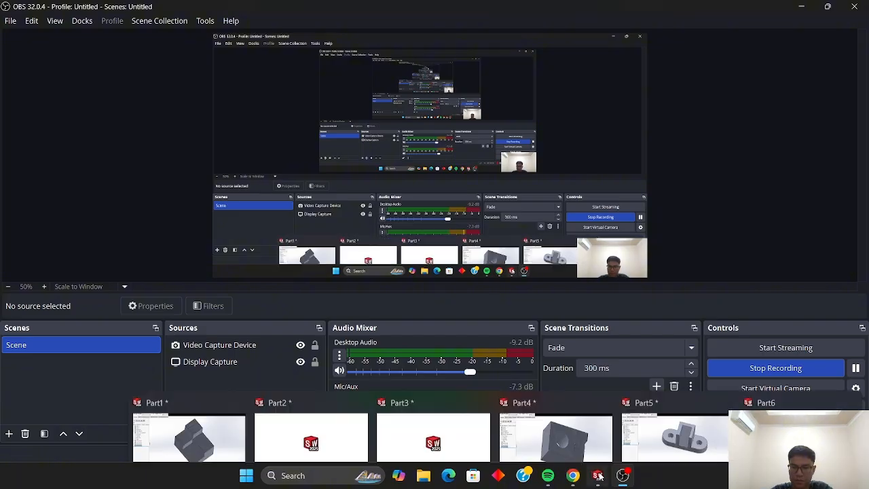
click(664, 442)
click(53, 69)
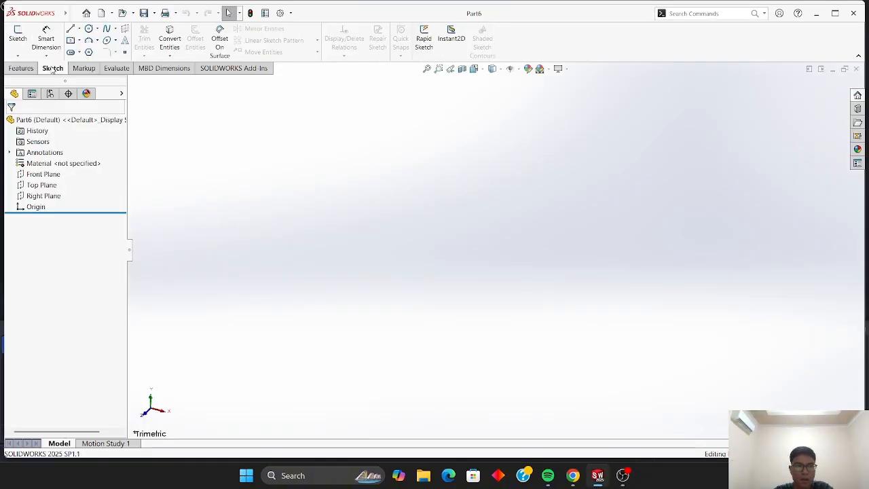
click(18, 38)
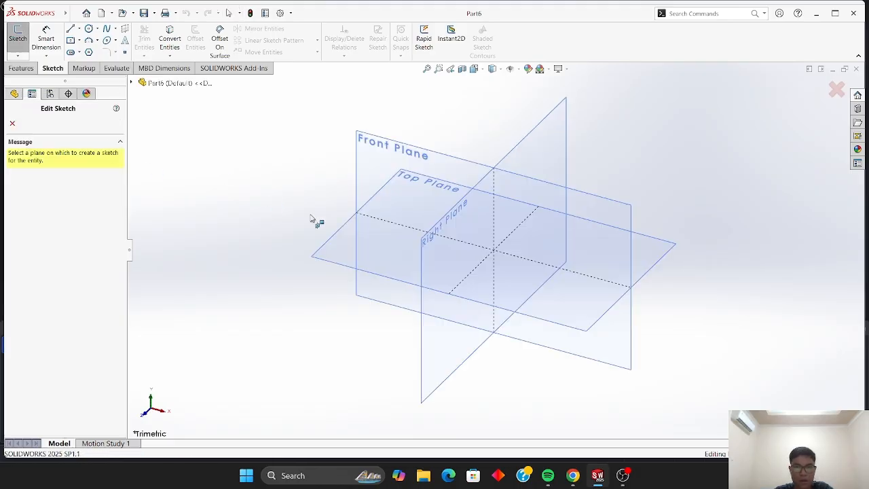
click(406, 263)
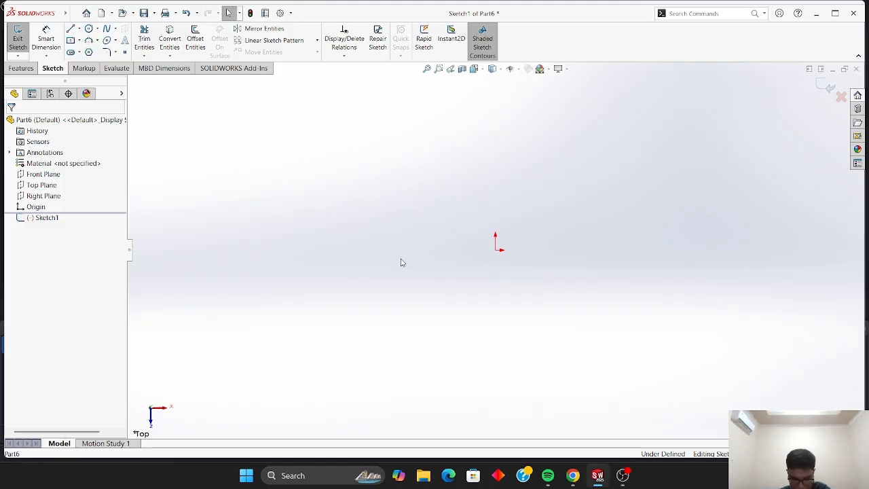
- Draw a horizontal centerline about 127 mm long from the origin toward positive X
click(81, 30)
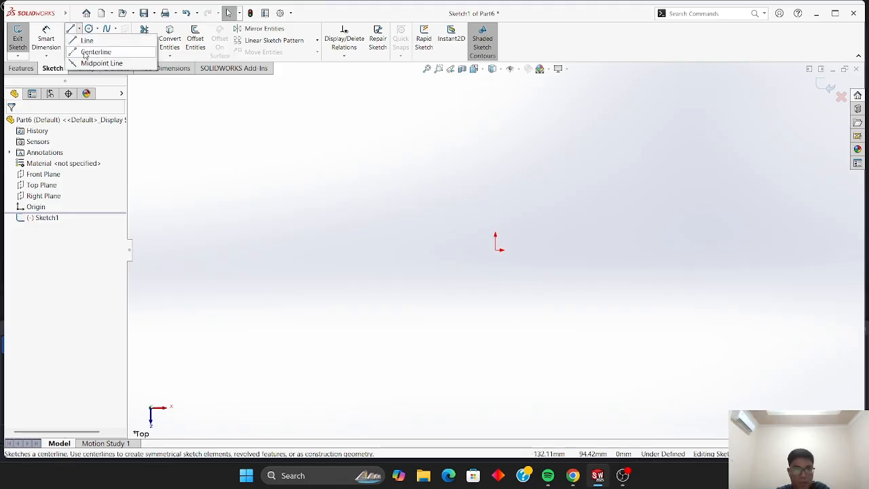
click(85, 54)
click(80, 29)
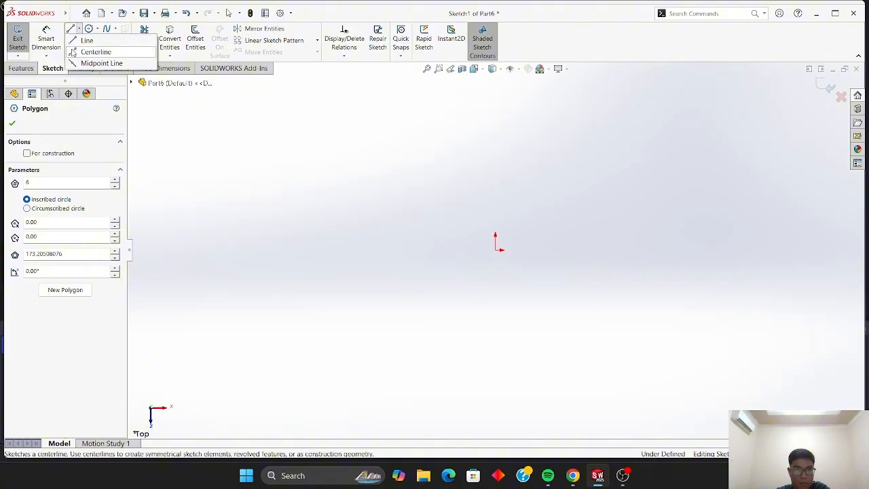
click(73, 53)
click(500, 250)
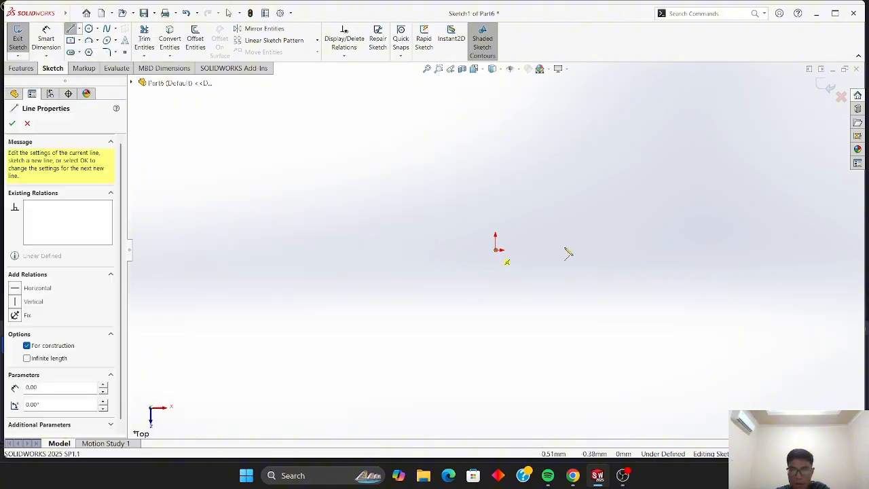
click(721, 251)
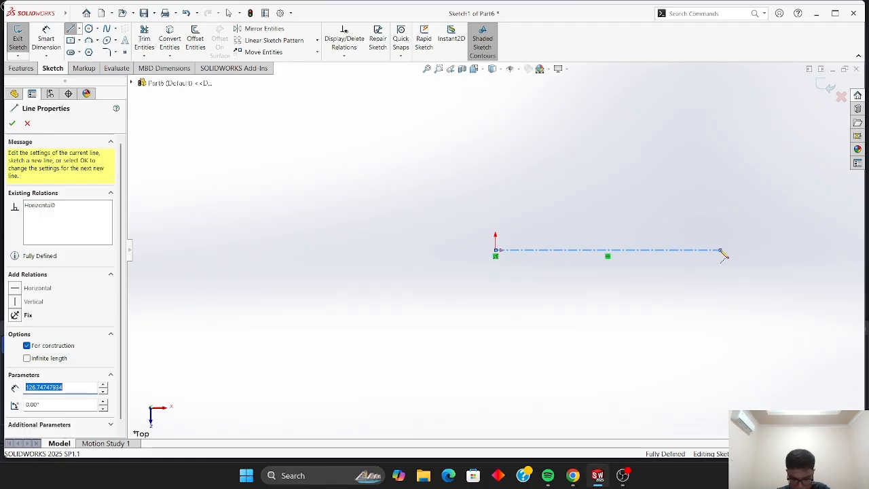
click(414, 203)
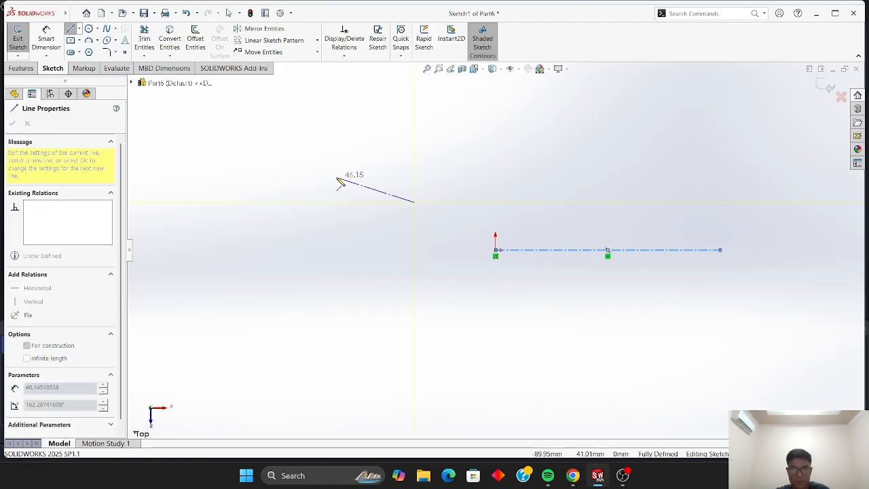
key(Escape)
key(Escape)
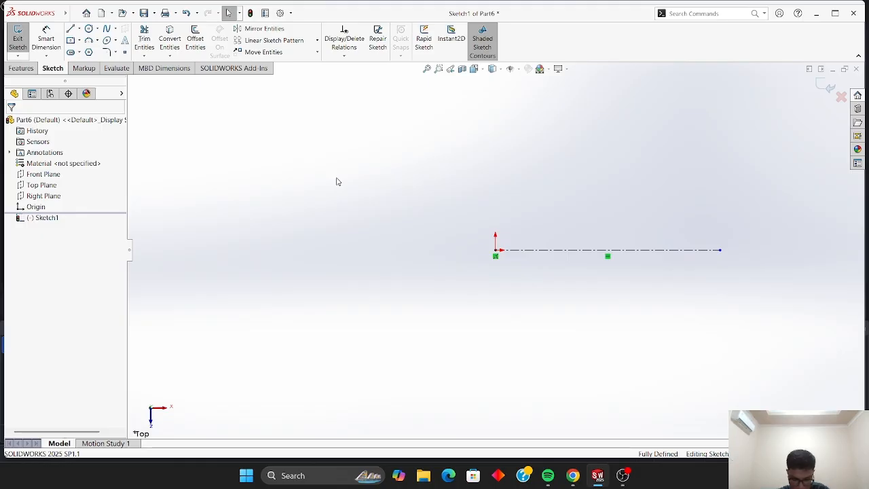
- Sketch an open stepped profile up from the origin: vertical line, outward slant, vertical, inward slant, vertical about 22 mm, and short horizontal line
click(79, 29)
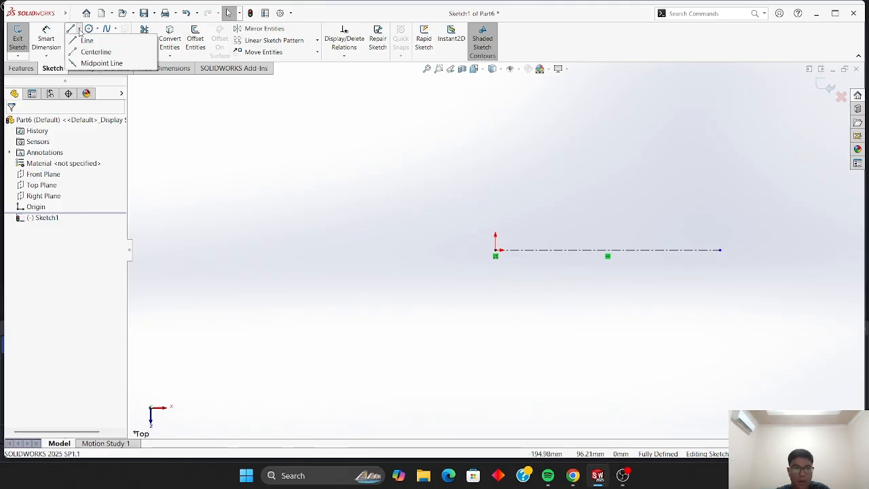
click(85, 40)
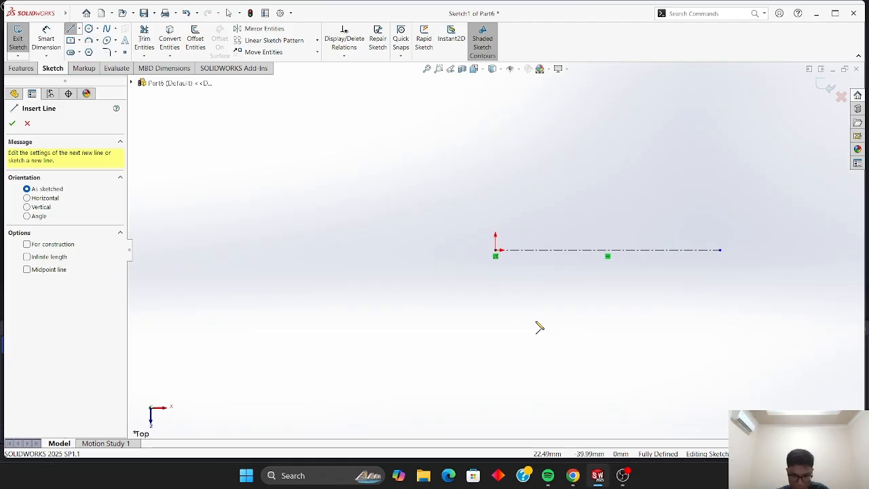
click(495, 251)
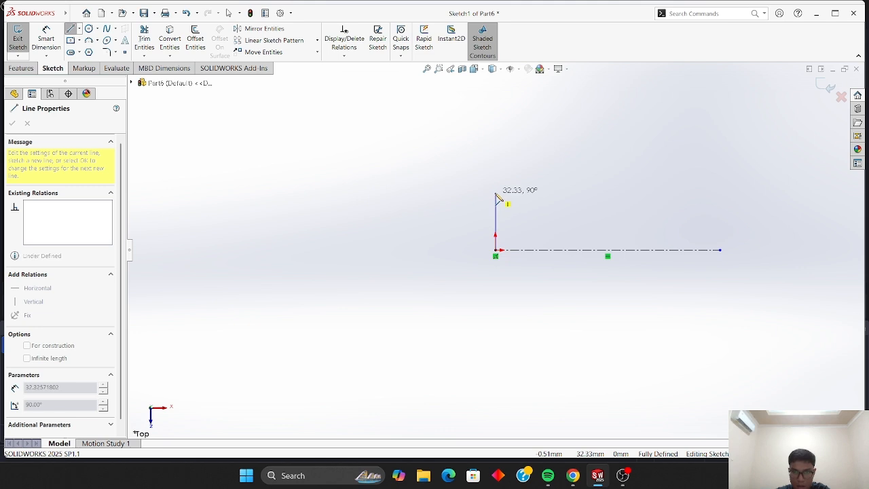
click(496, 194)
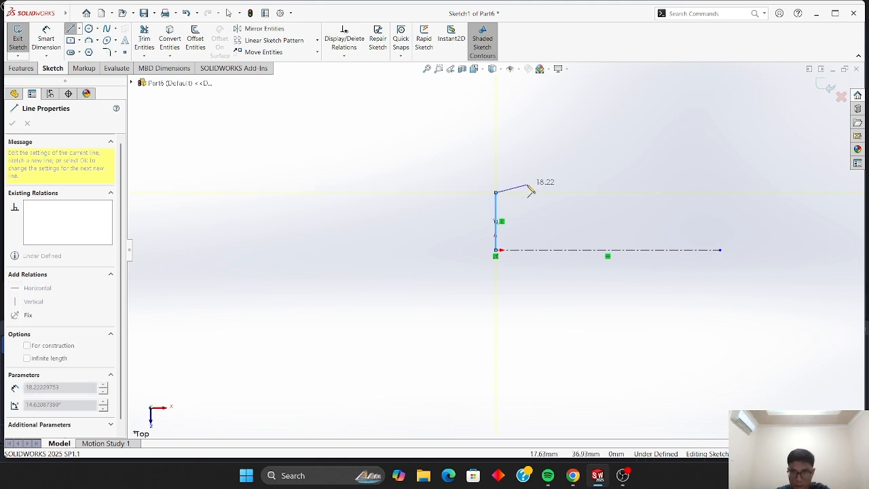
click(531, 185)
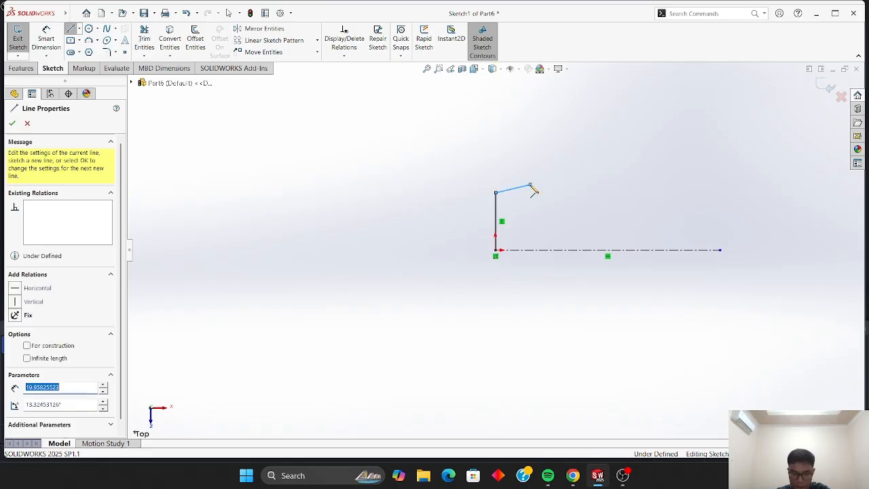
click(530, 151)
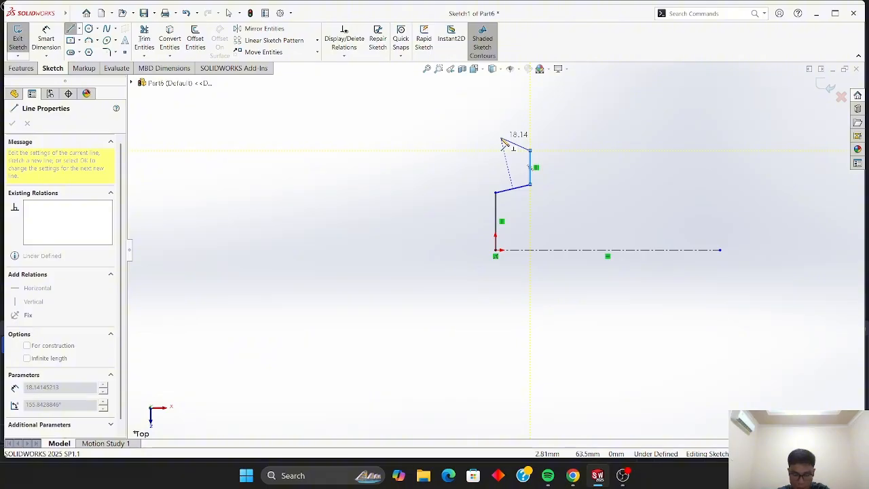
double_click(501, 138)
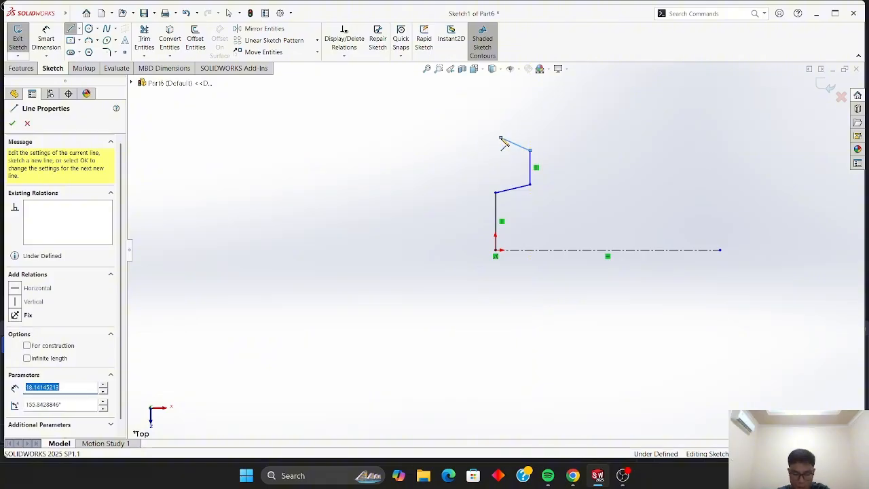
click(501, 139)
click(501, 100)
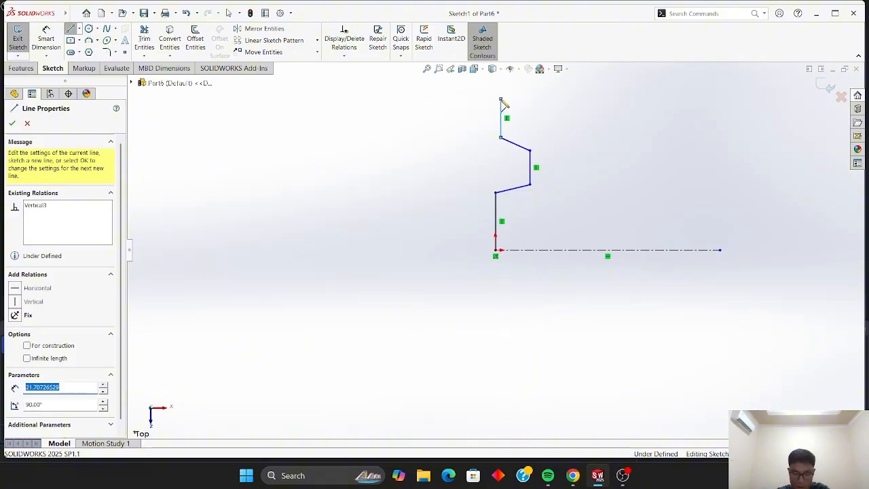
click(544, 100)
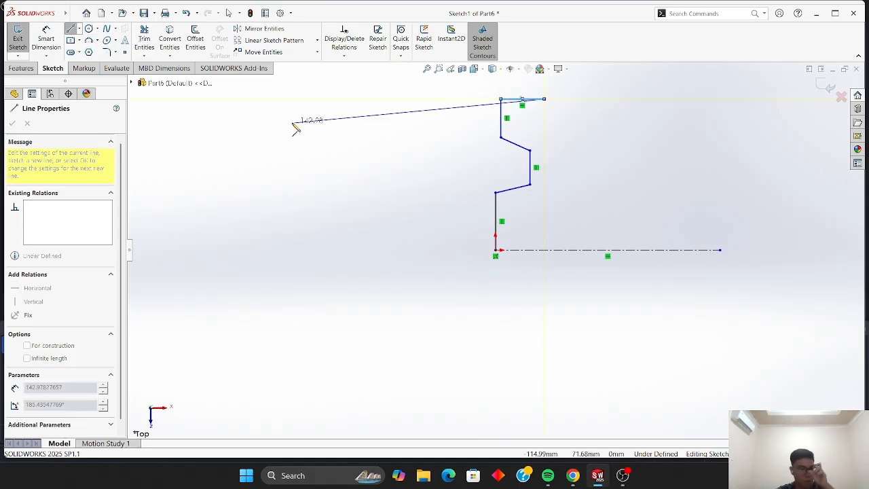
key(Escape)
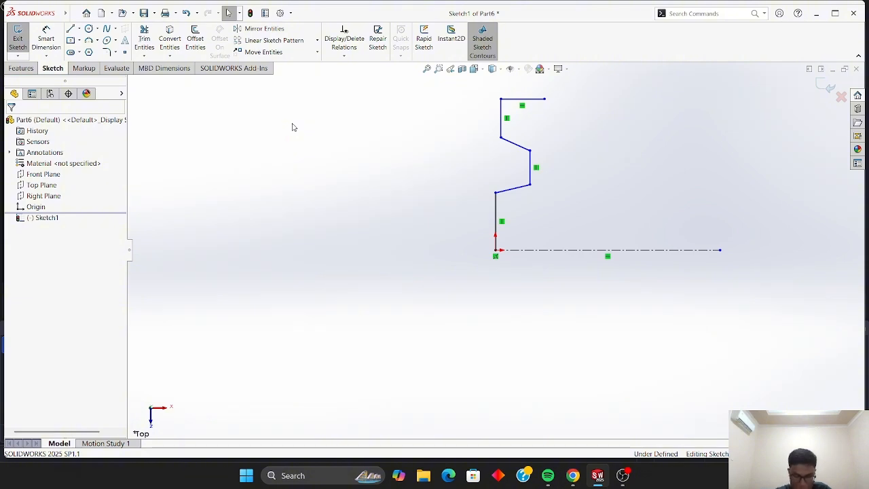
- Dimension the upper end of the profile's first vertical line to the centerline at 32 mm
click(46, 39)
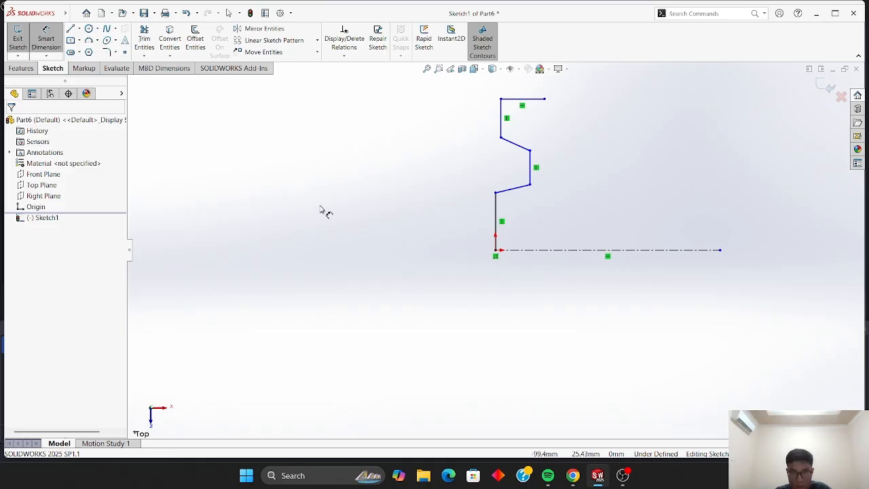
click(495, 193)
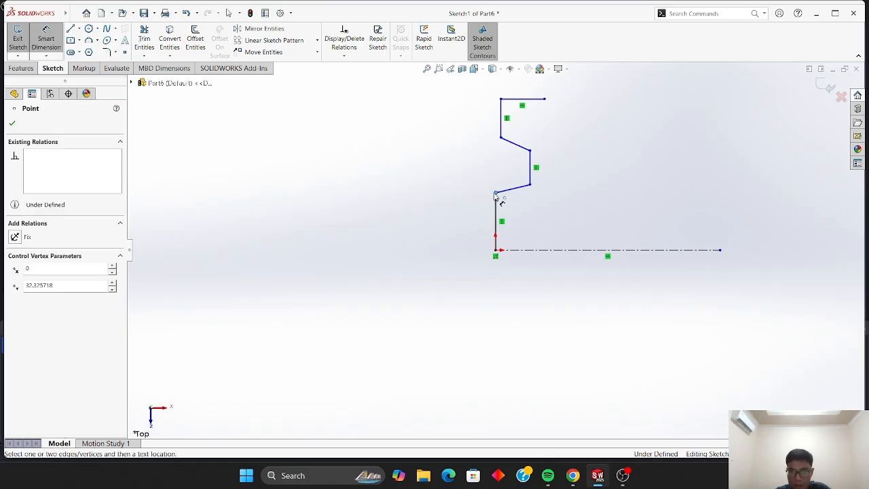
click(527, 250)
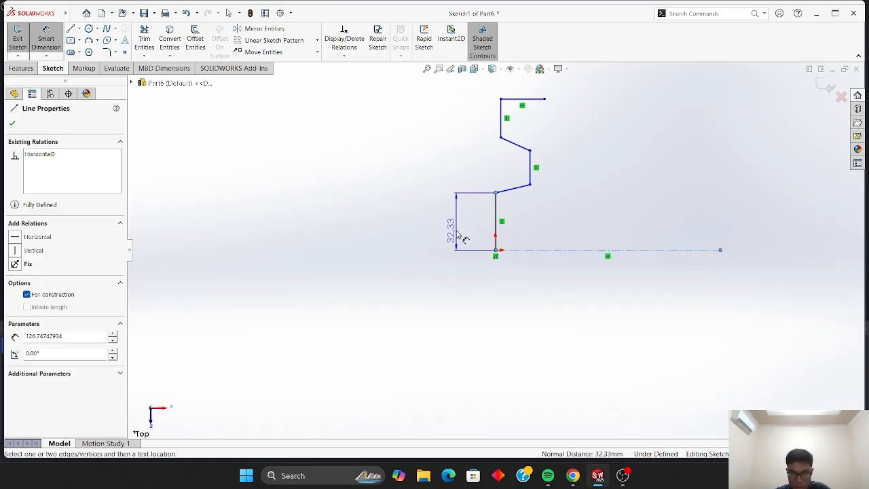
click(466, 237)
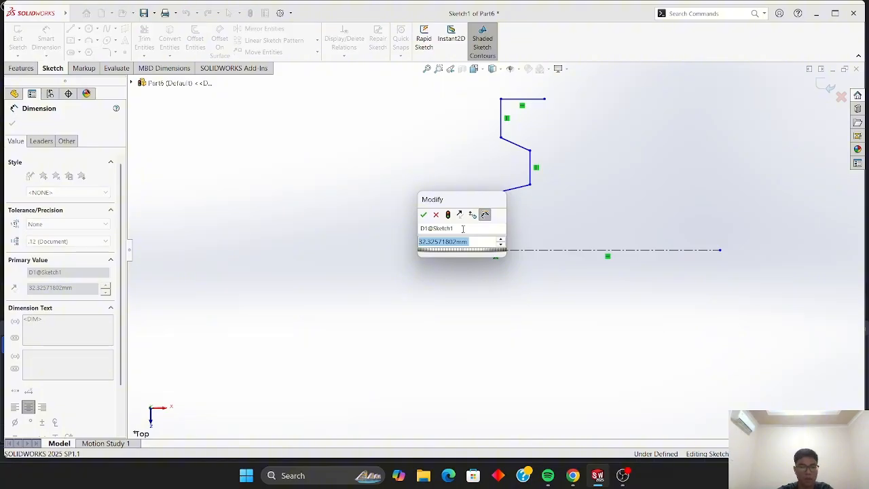
text(32)
key(Return)
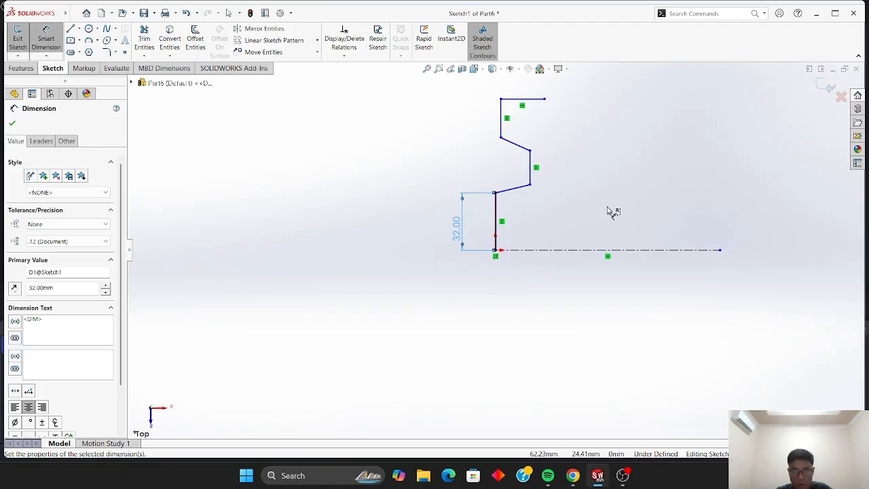
- Dimension the lower end of the profile's second vertical line to the centerline at 36 mm
click(531, 186)
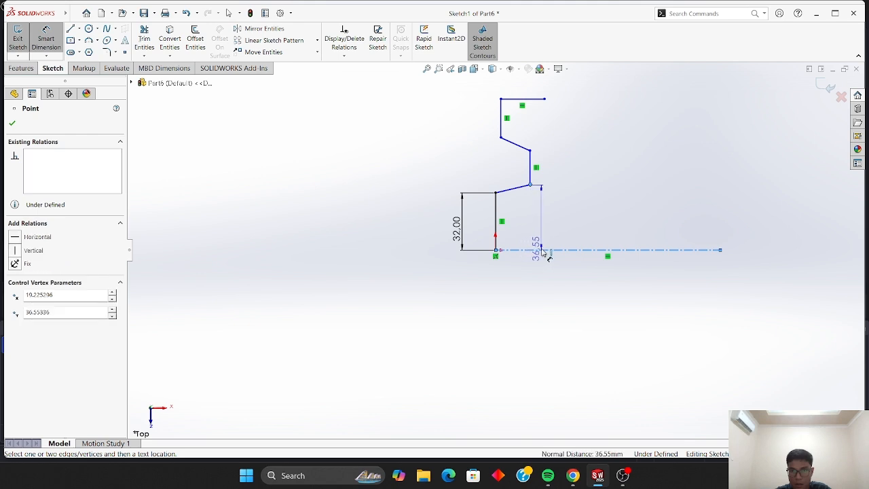
click(534, 250)
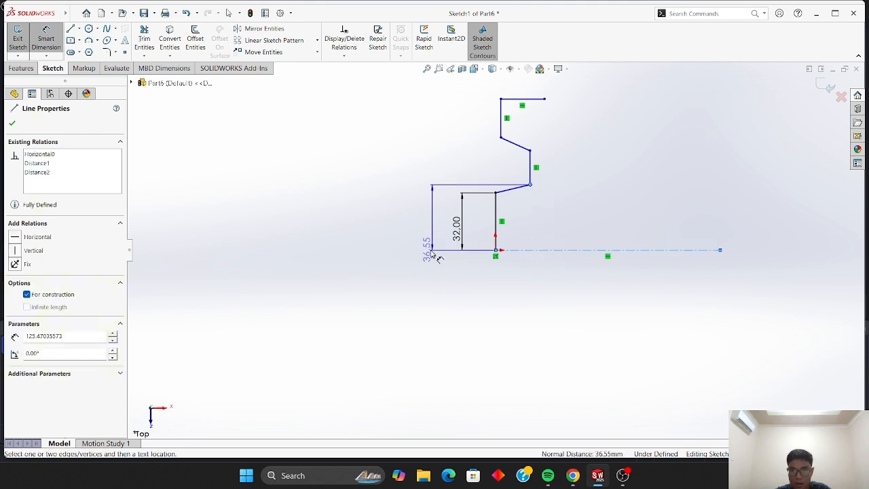
click(424, 232)
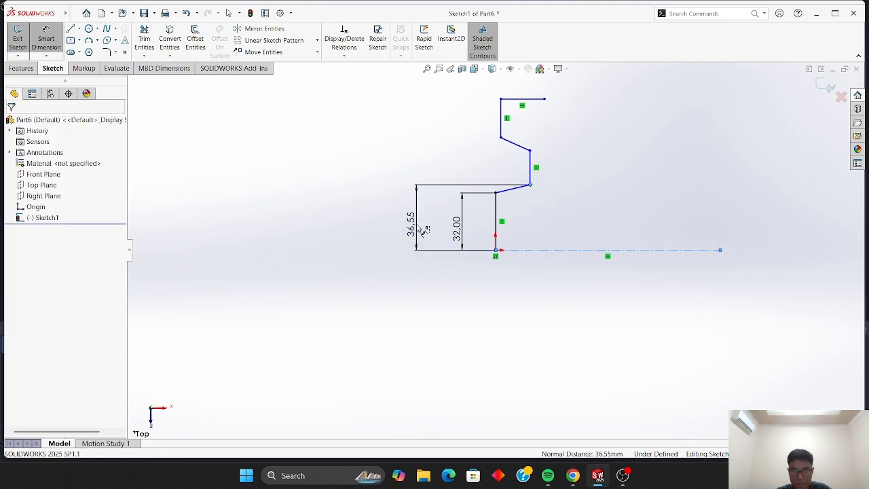
text(36)
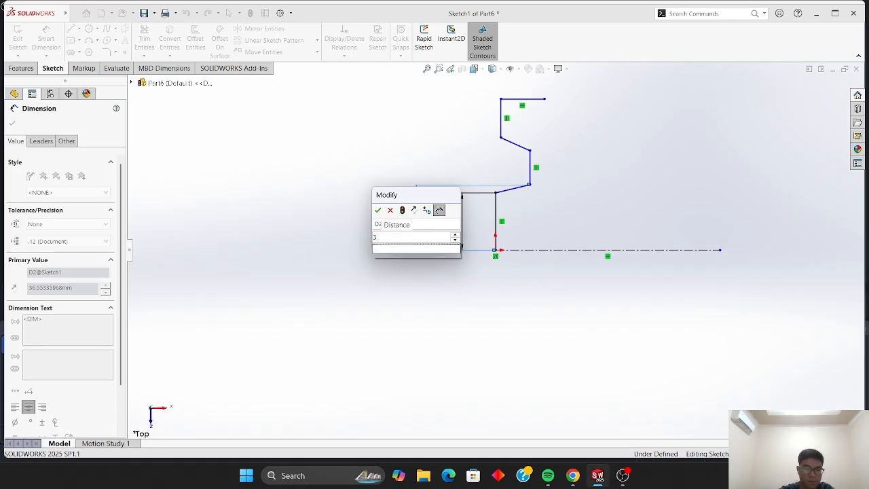
key(Return)
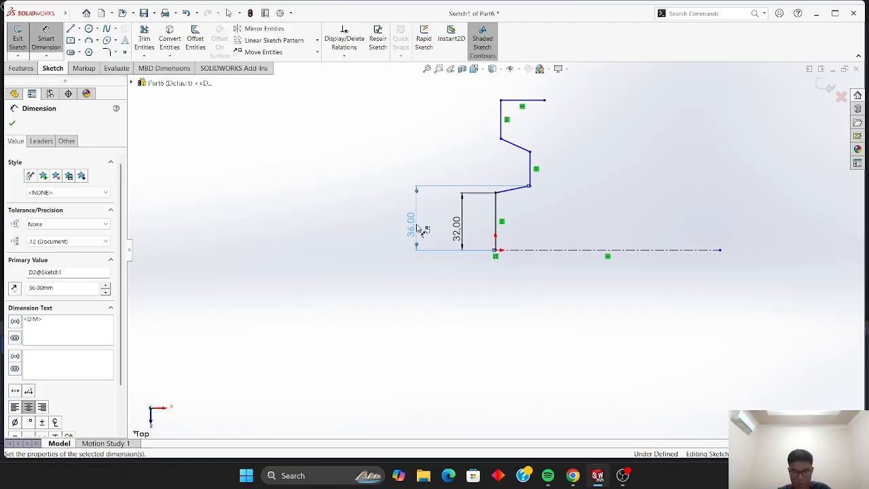
- Undo the 36 mm and 32 mm single-sided dimensions between the profile and the centerline
click(185, 13)
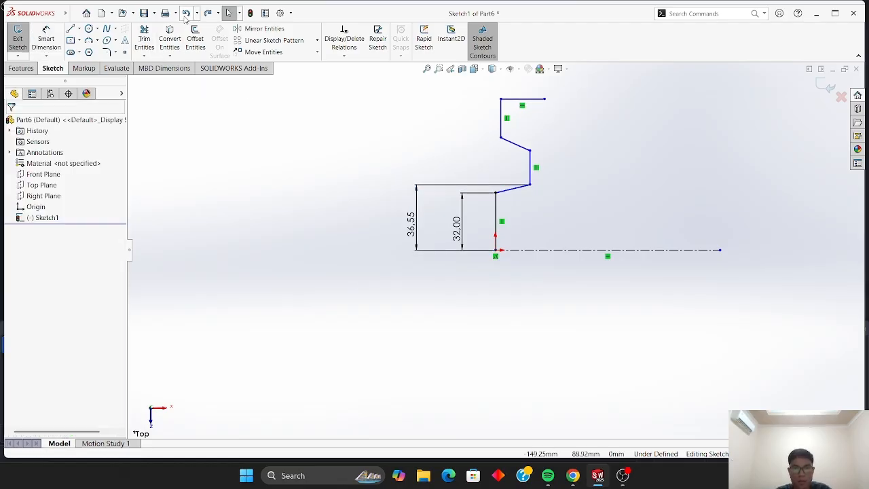
click(185, 14)
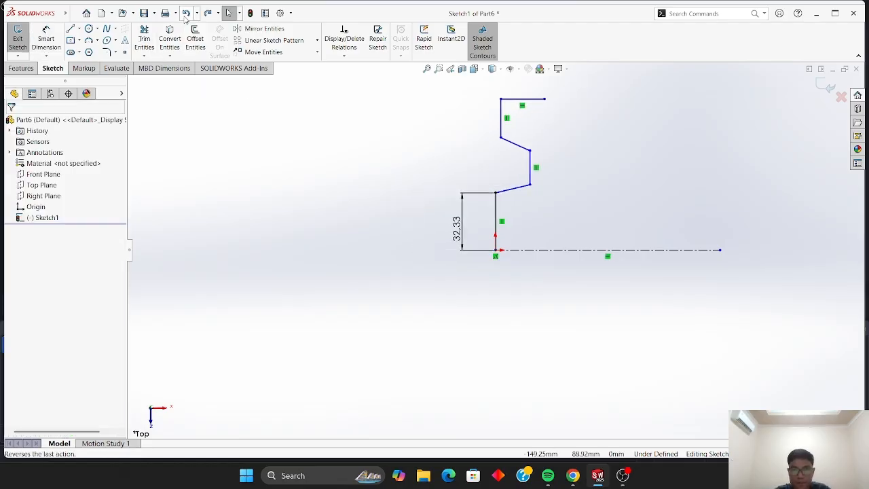
click(185, 15)
- Dimension the upper end of the first vertical line as a doubled distance across the centerline, set to 32 mm
click(47, 40)
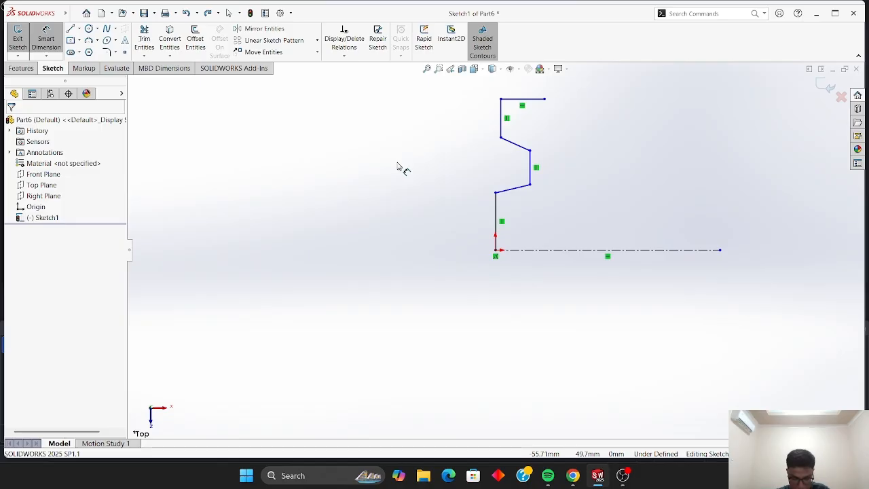
click(496, 193)
click(532, 250)
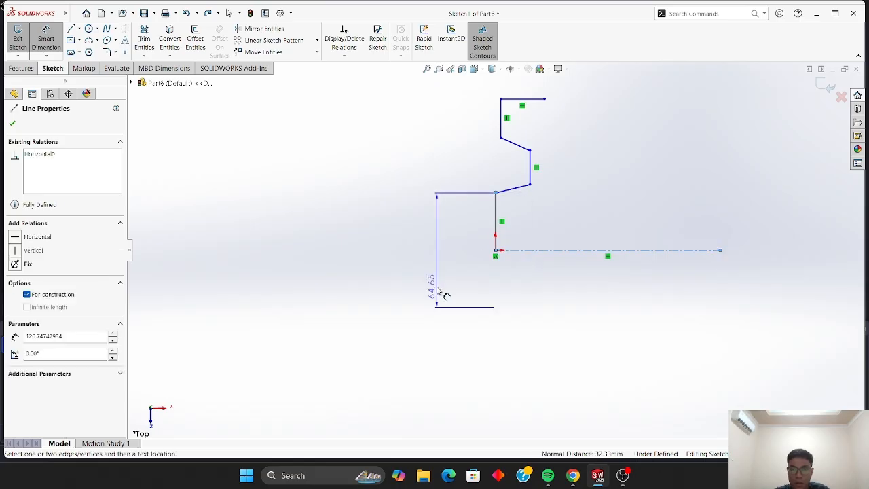
click(442, 270)
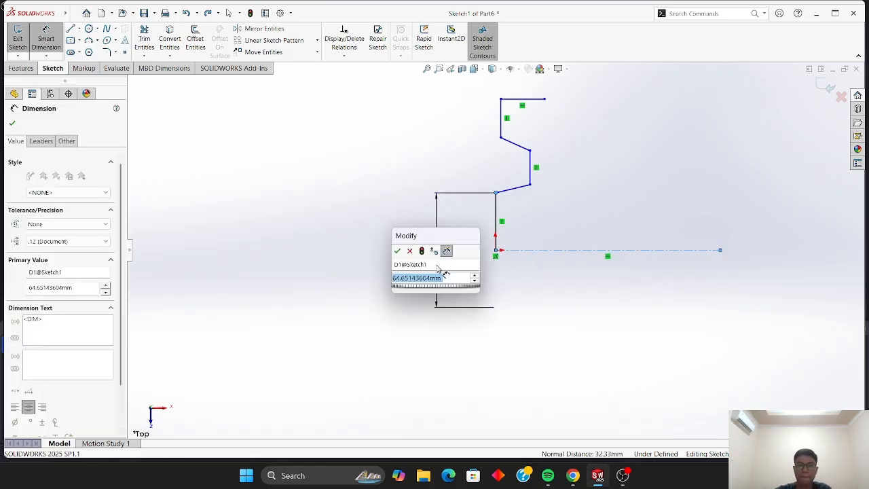
text(32)
key(Return)
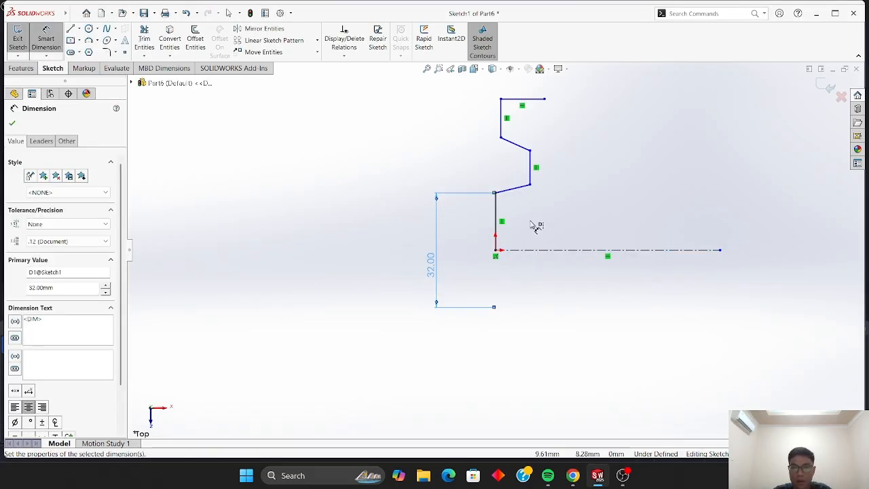
- Add a 36 mm doubled-distance dimension across the centerline from the lower end of the second vertical line
click(530, 185)
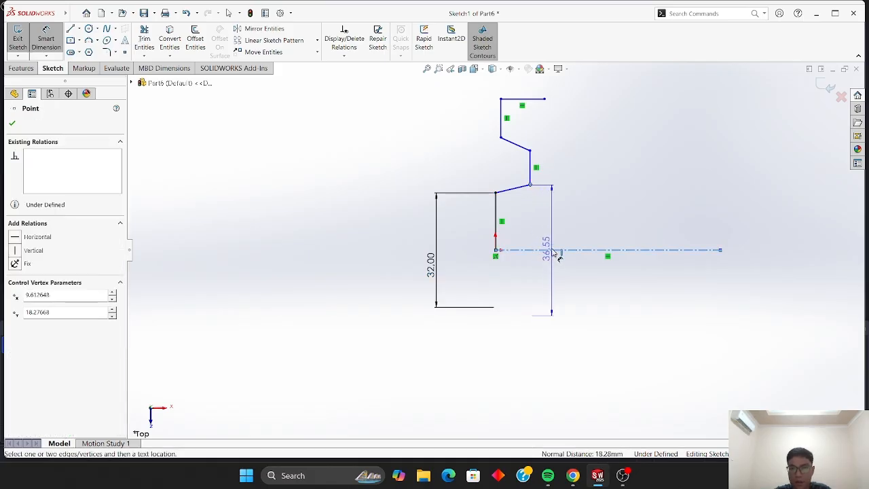
click(419, 270)
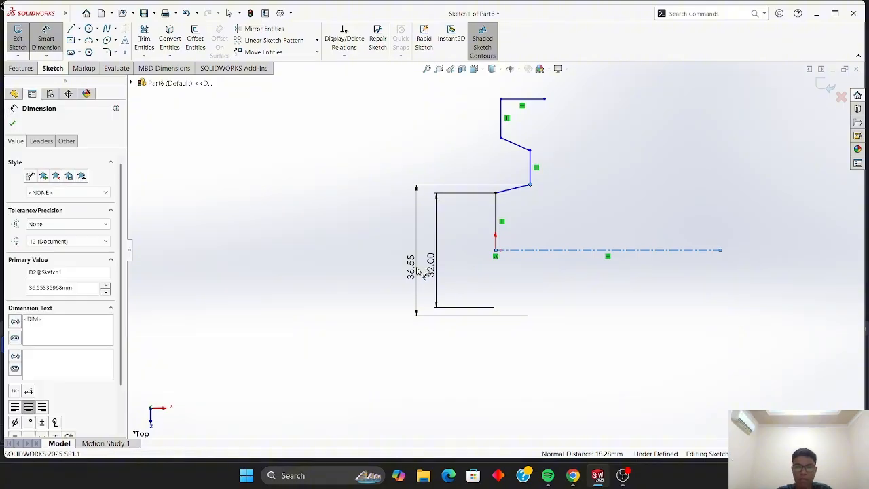
text(36)
key(Return)
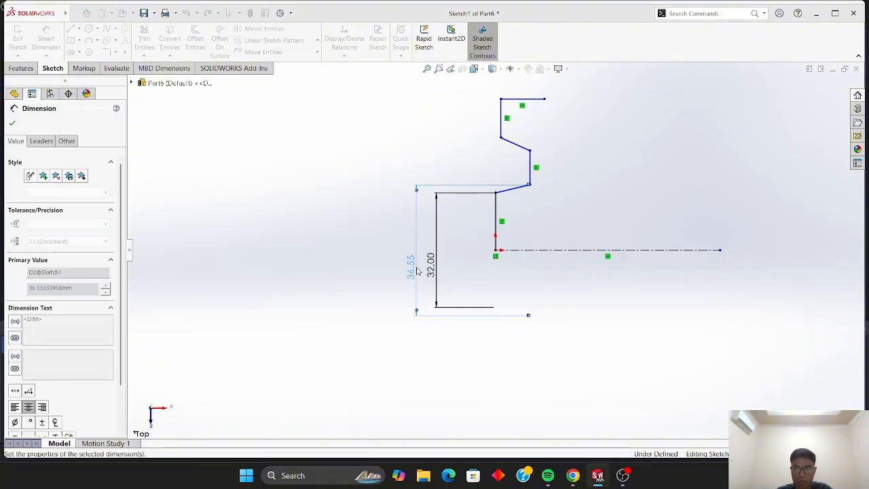
click(352, 244)
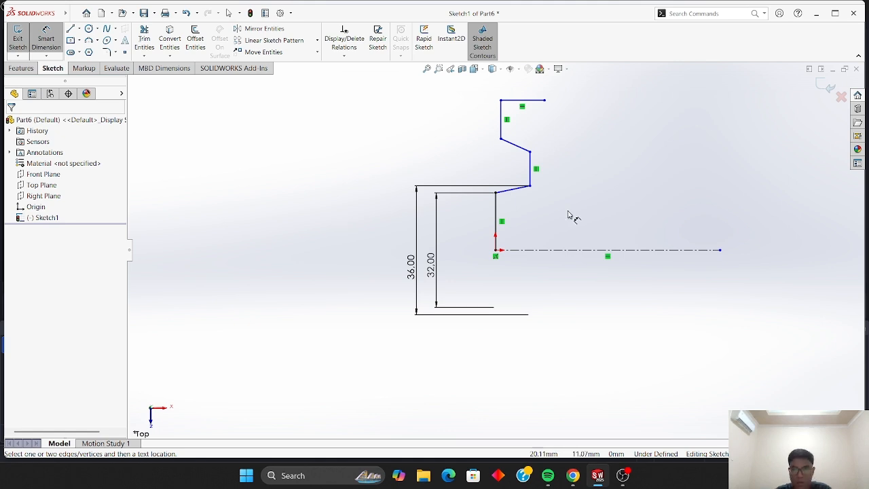
- Add a 70 mm doubled-distance dimension across the centerline from the upper end of the second vertical line
click(531, 152)
click(541, 250)
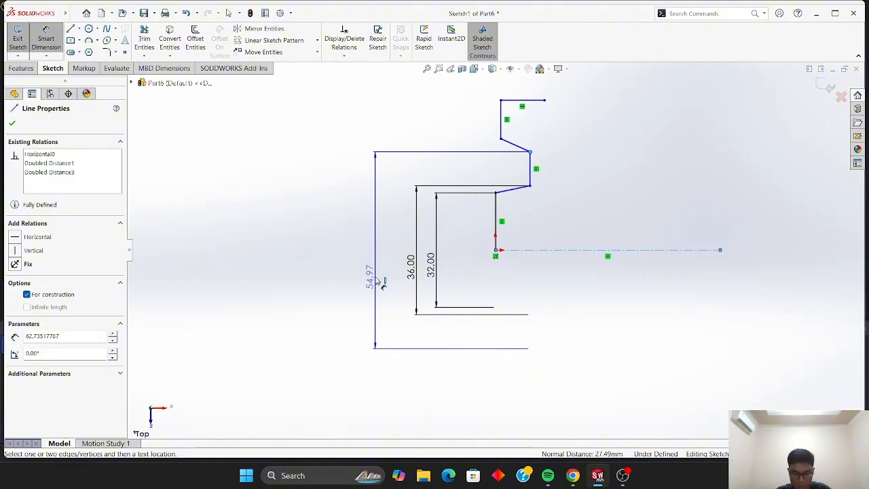
click(395, 275)
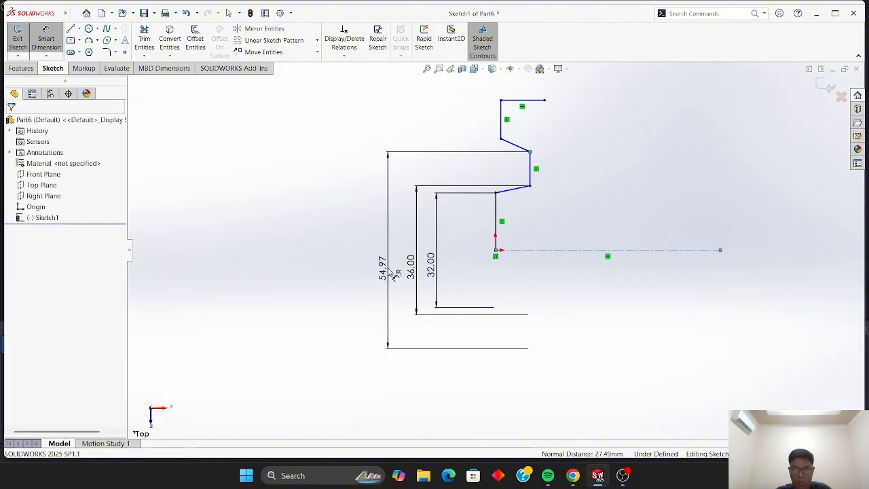
text(70)
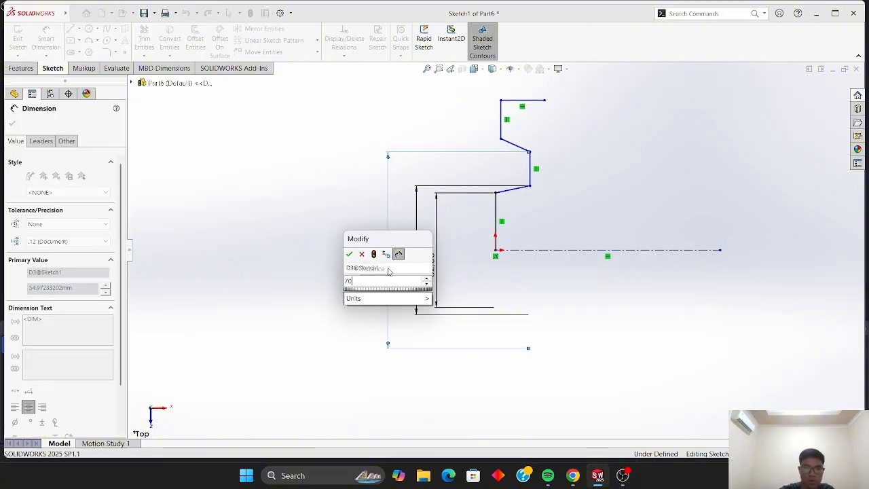
key(Return)
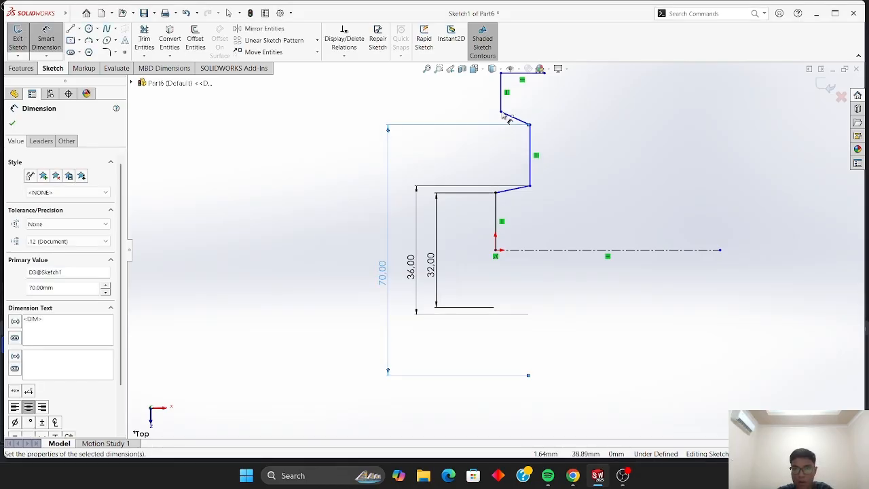
- Add a 76 mm doubled-distance dimension across the centerline from the lower end of the uppermost vertical line
click(501, 112)
click(509, 250)
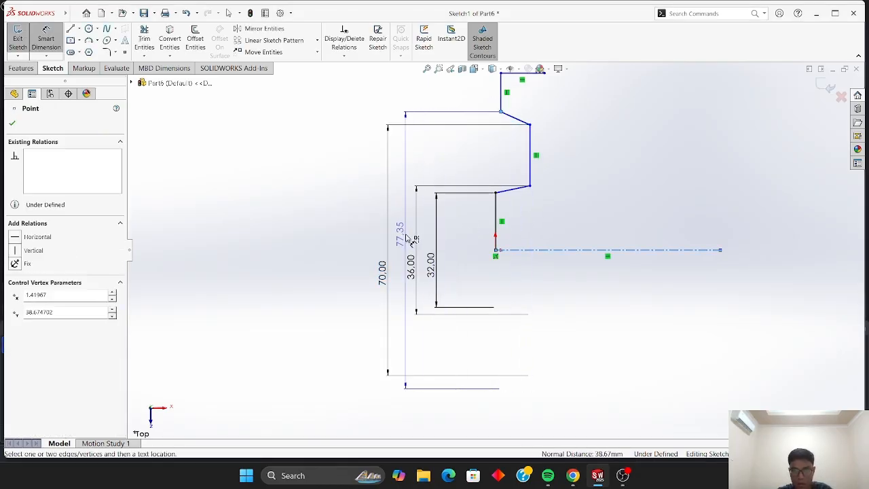
click(364, 277)
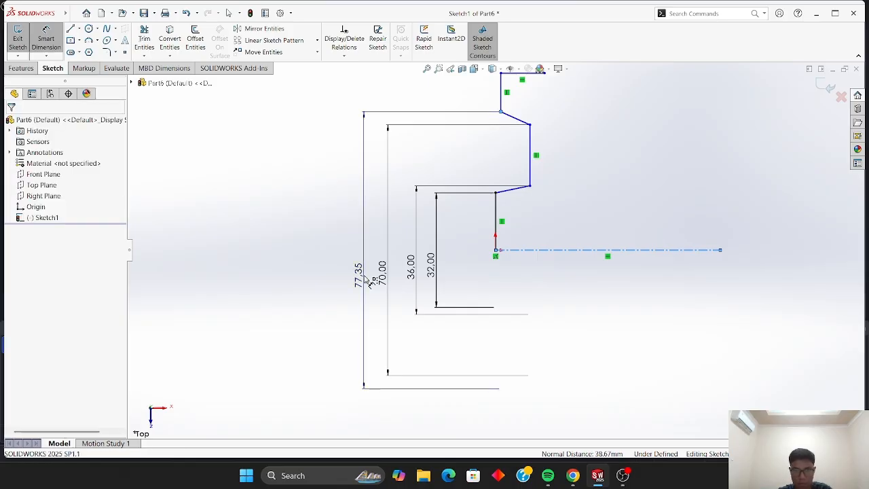
text(76)
key(Return)
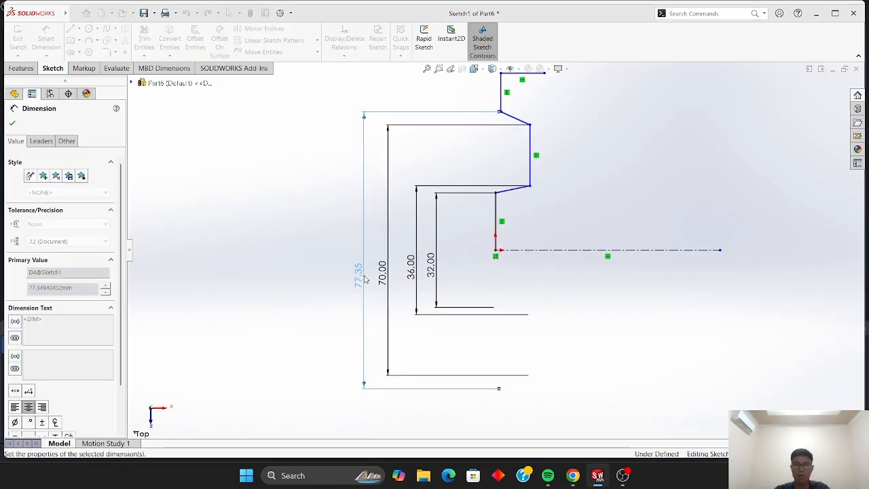
click(227, 178)
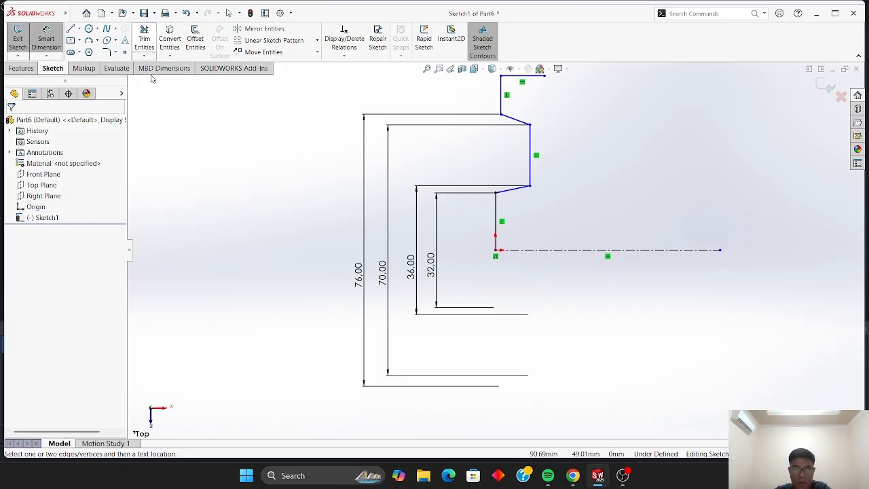
click(501, 77)
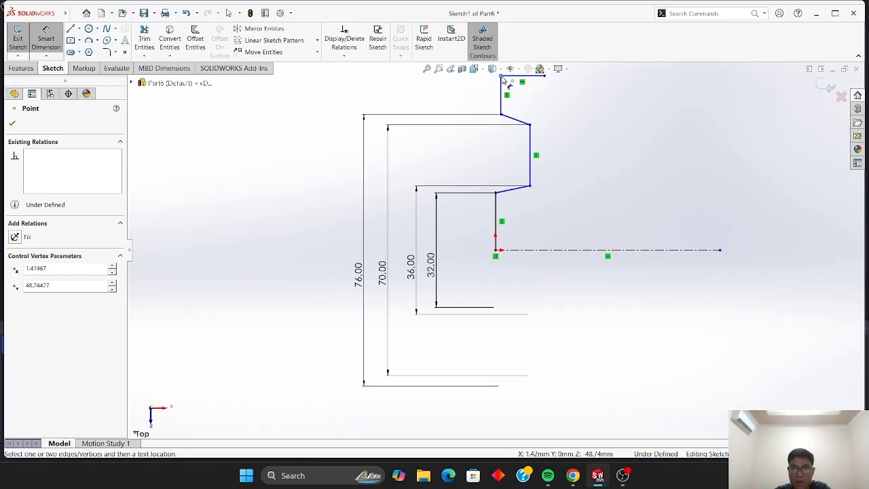
click(501, 115)
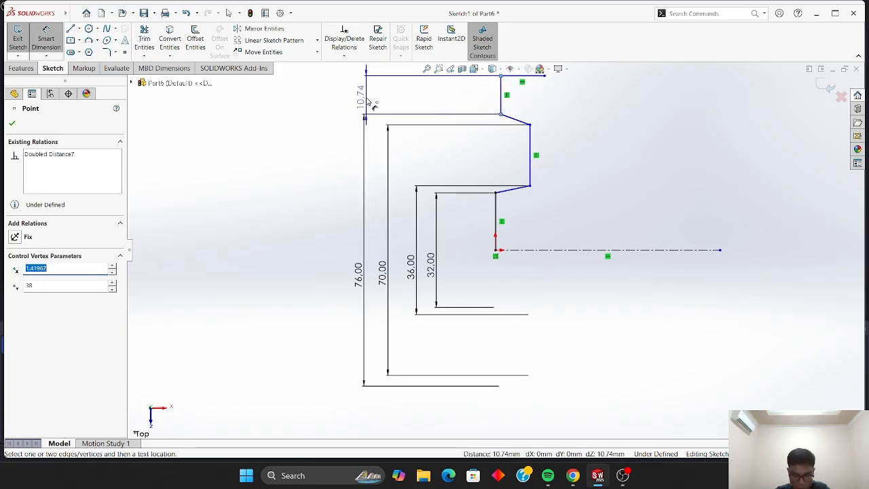
key(Escape)
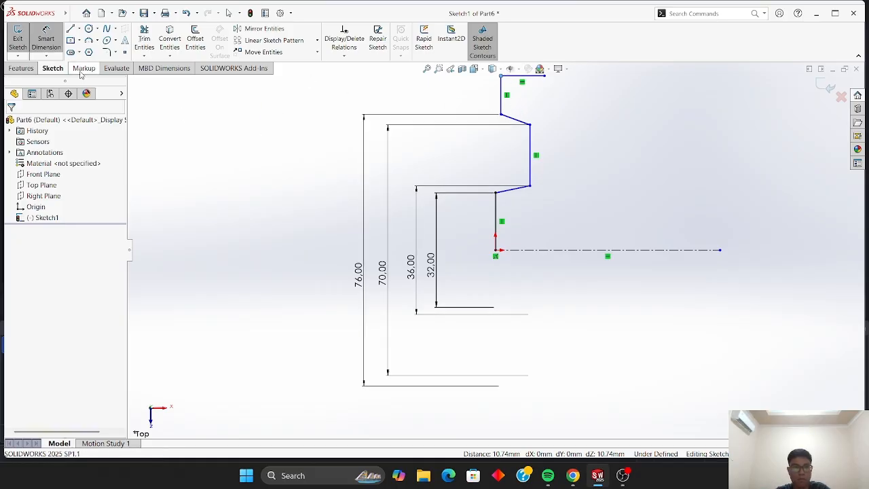
click(228, 13)
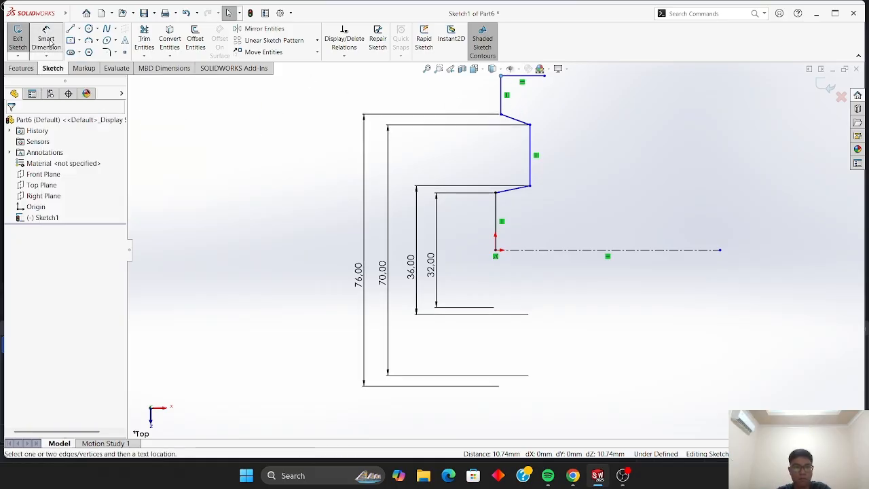
- Begin a doubled-distance dimension across the centerline from the upper corner where the profile's last vertical line meets the short horizontal line
click(506, 75)
click(530, 250)
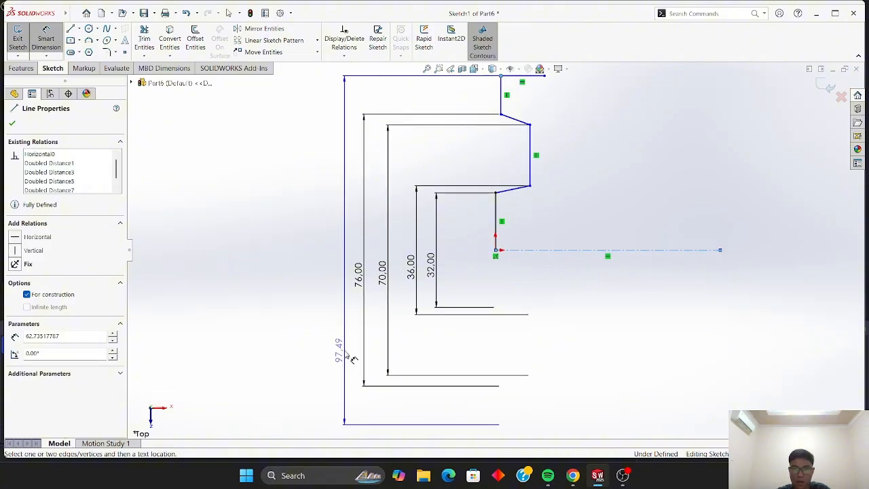
- Place the doubled-distance dimension from the centerline to the profile's uppermost horizontal line and set it to 86 mm
click(346, 294)
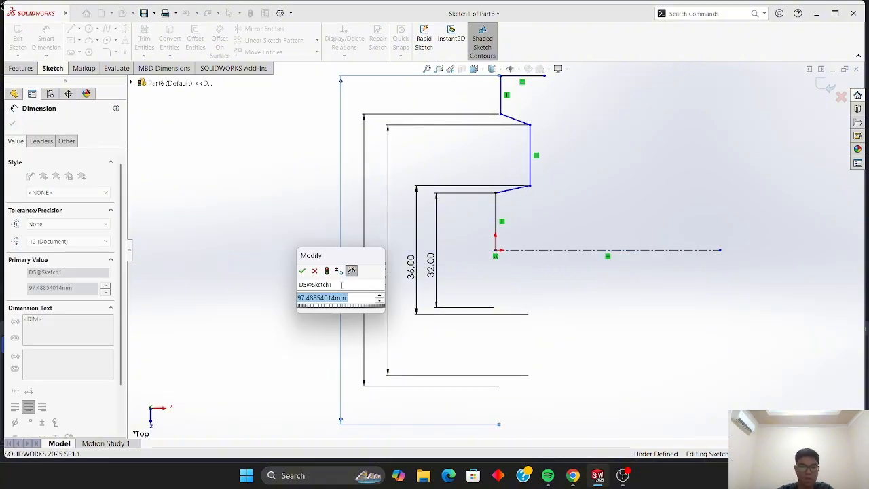
text(86)
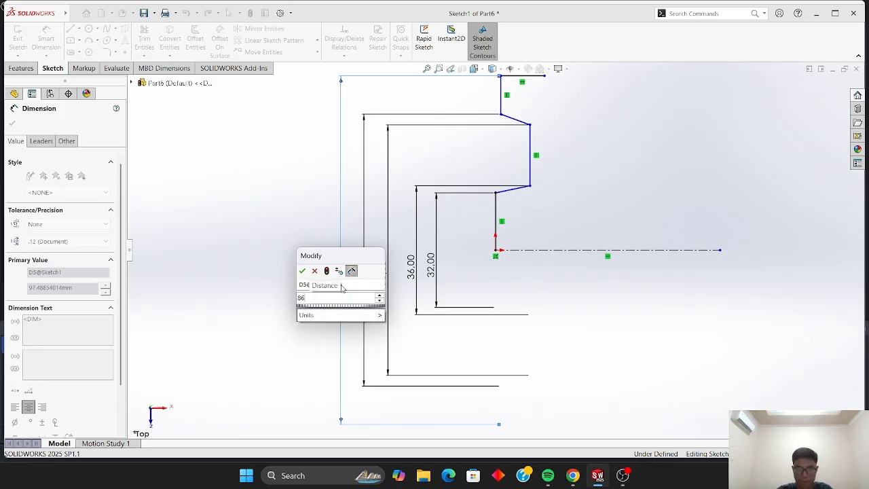
key(Return)
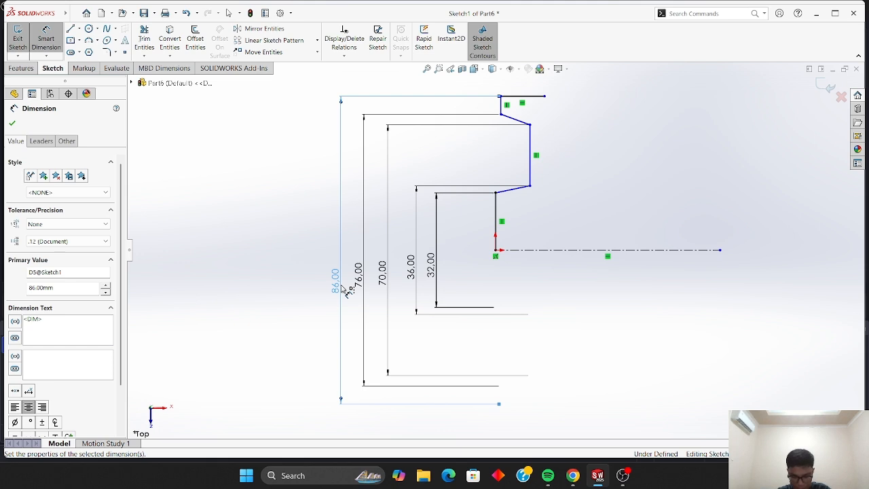
click(218, 233)
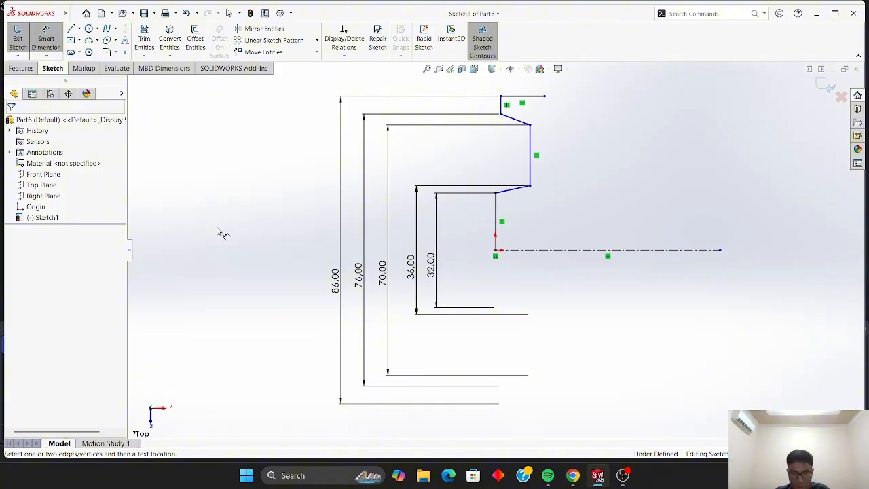
click(46, 41)
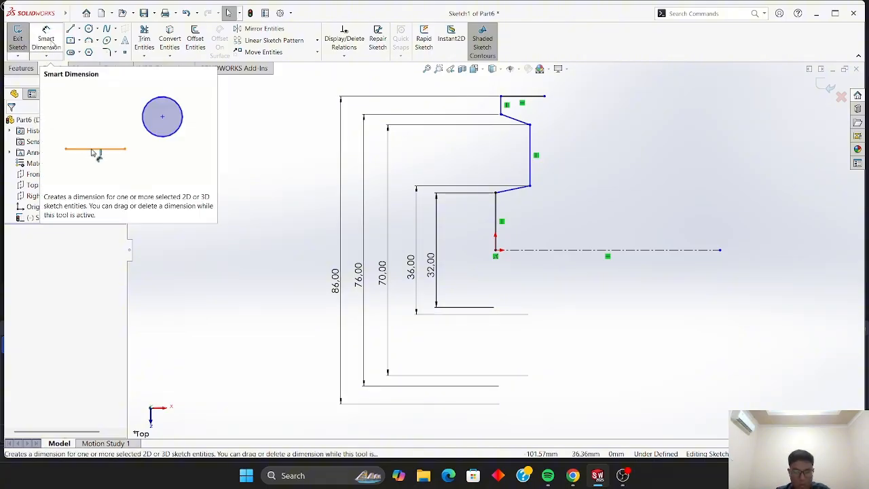
- Draw a vertical line about 43 mm long from the right end of the uppermost line down to the horizontal centerline
click(71, 28)
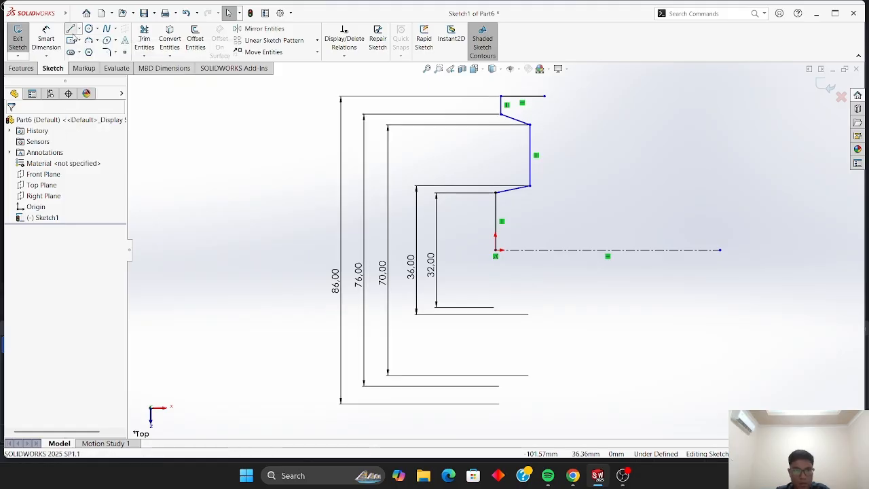
click(545, 97)
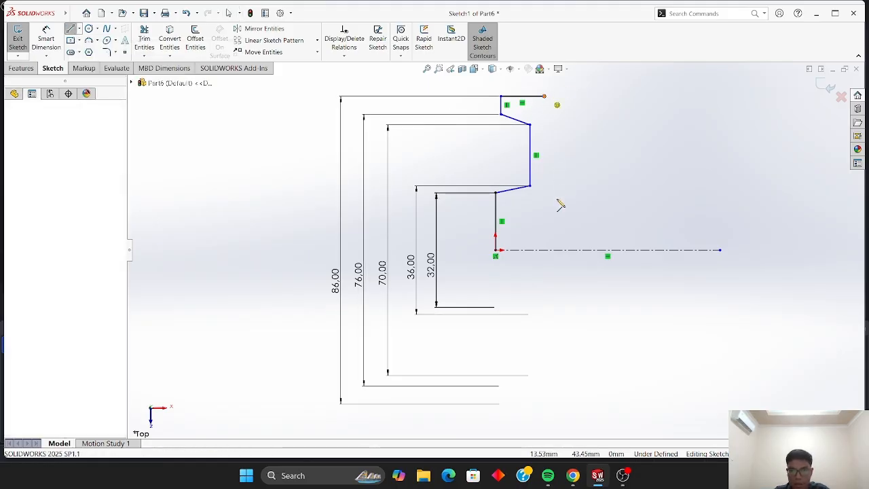
double_click(544, 251)
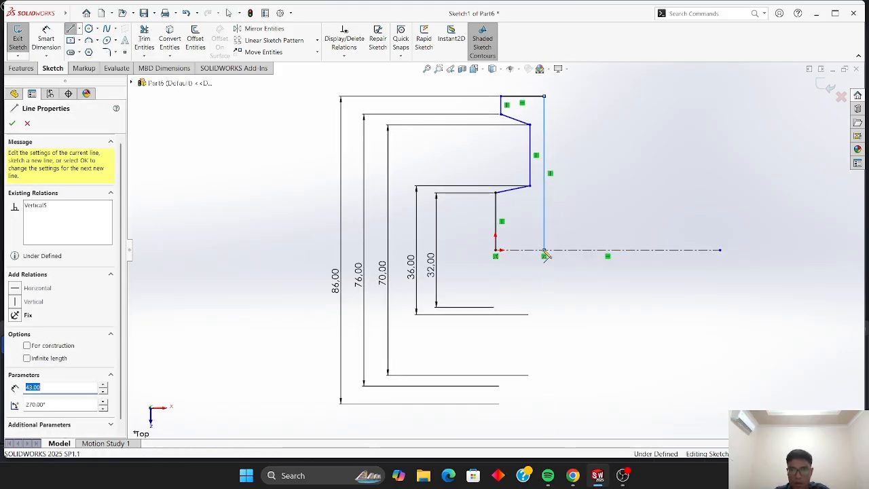
click(11, 125)
click(12, 120)
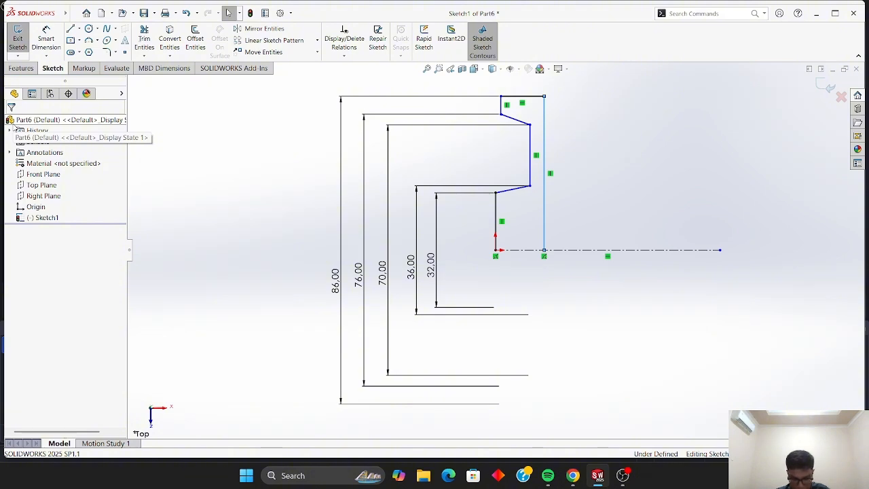
- Dimension the horizontal distance between the origin and the new vertical line as 20.5 mm
click(46, 37)
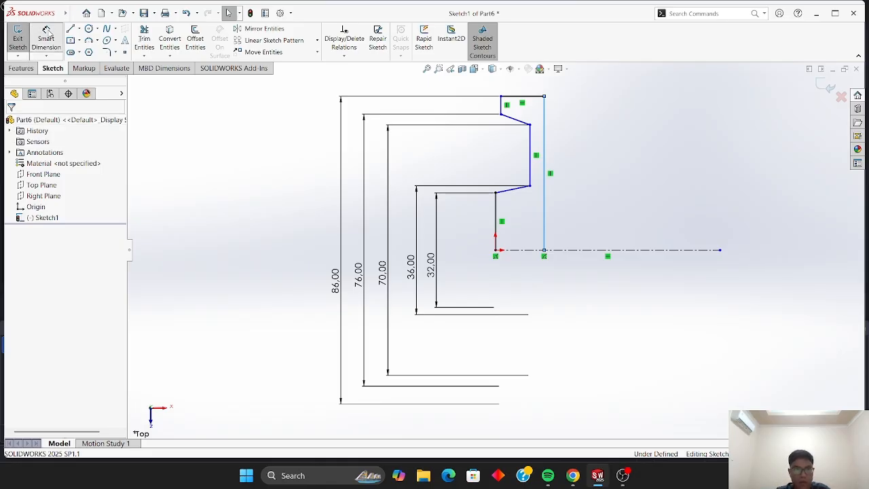
click(544, 216)
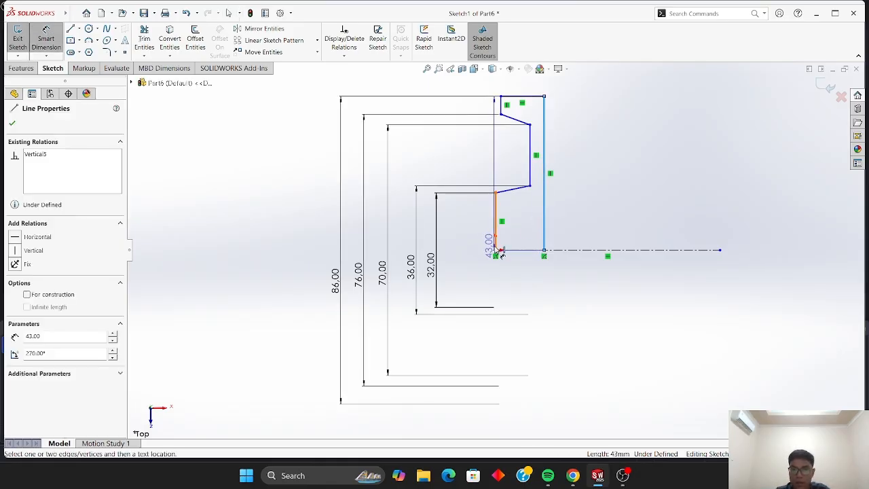
click(496, 250)
click(518, 271)
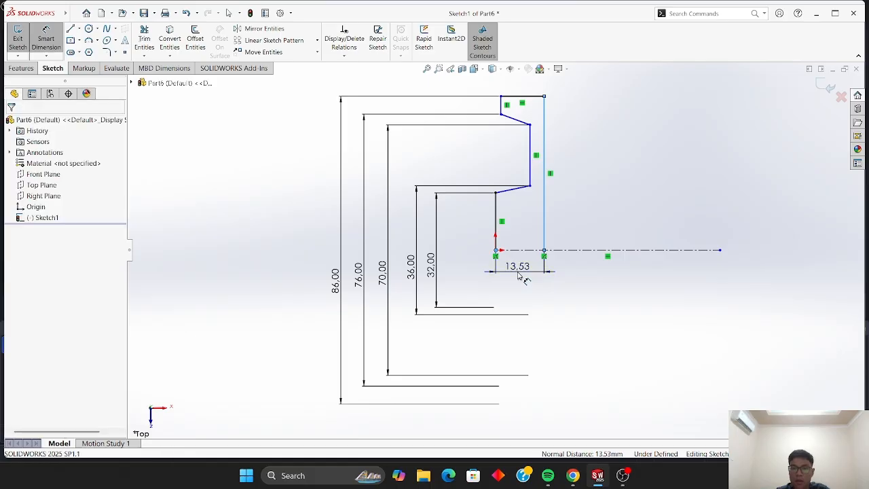
text(20.5)
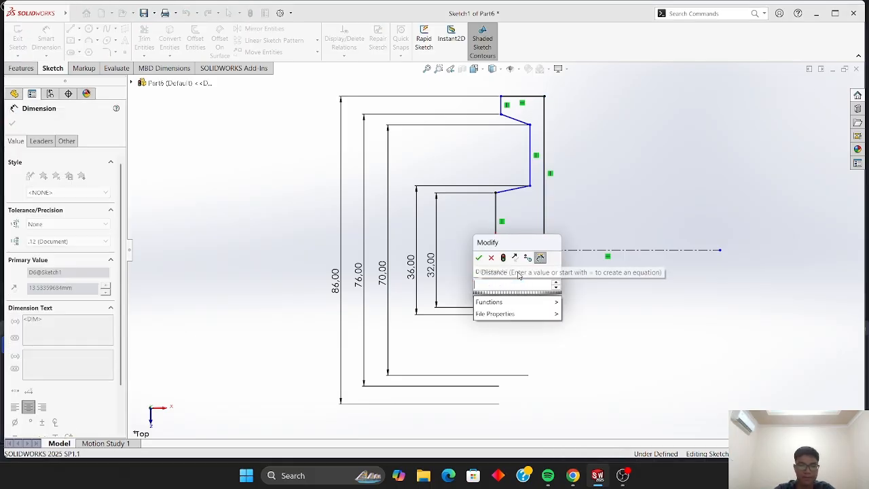
key(Return)
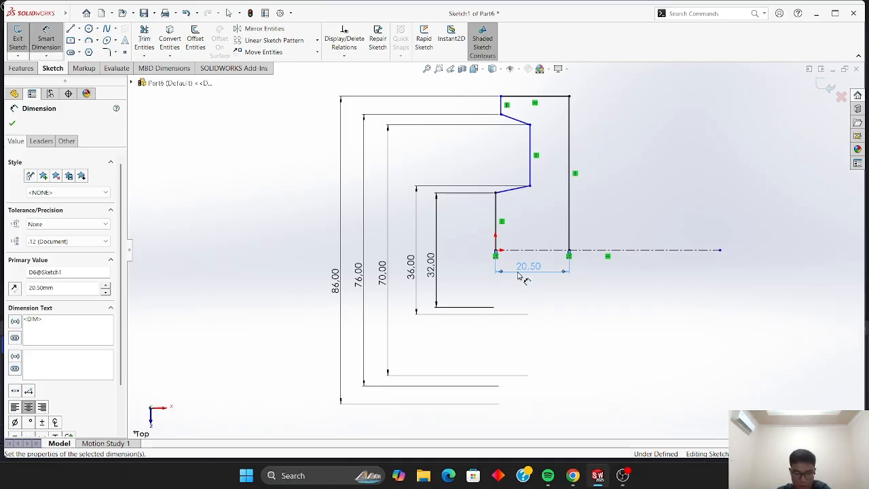
- Dimension the uppermost horizontal line between its two endpoints as 17.5 mm
click(570, 97)
click(502, 97)
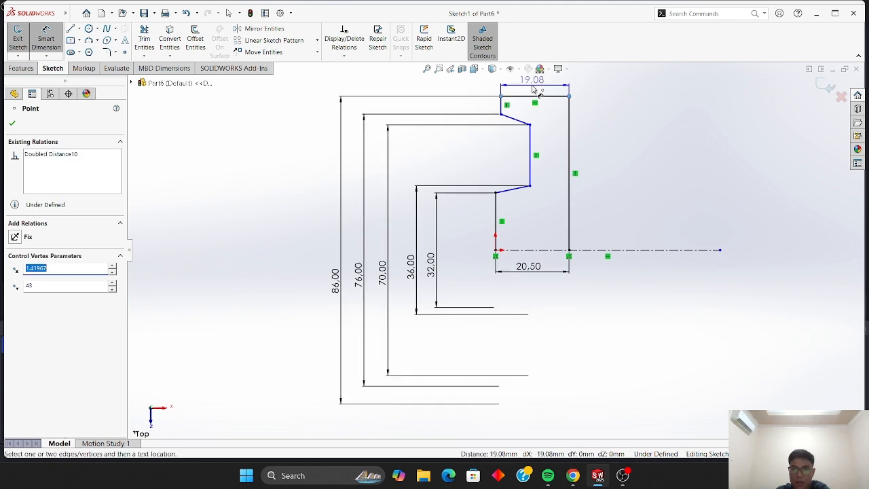
click(535, 92)
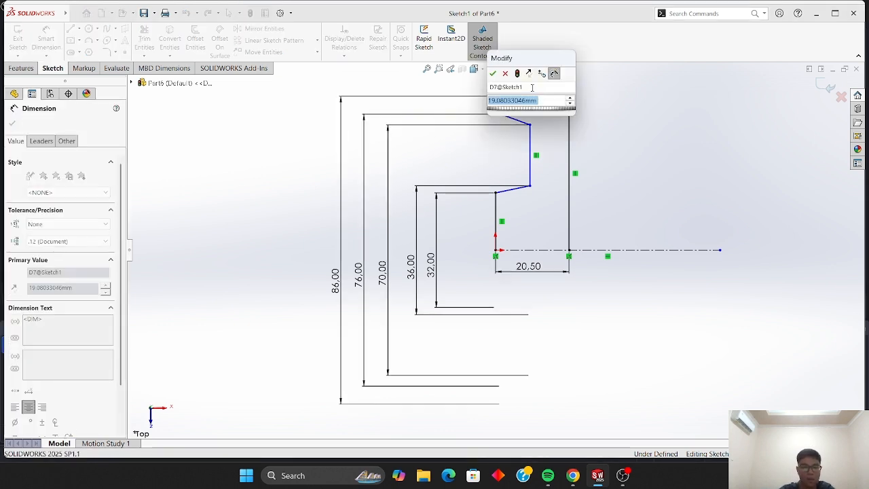
text(17.5)
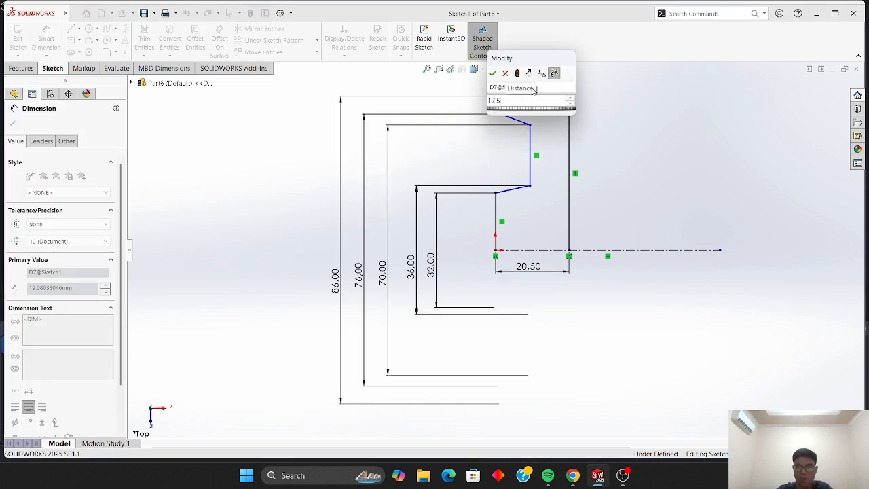
key(Return)
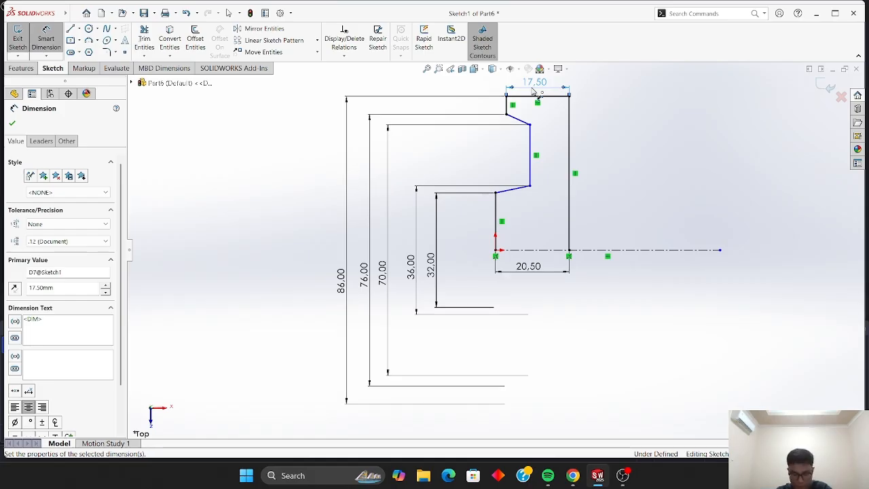
click(190, 181)
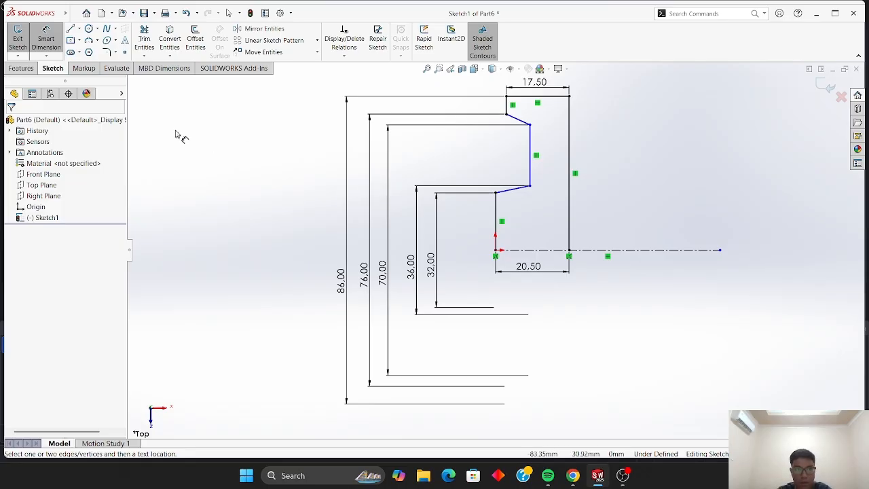
- Convert the long vertical line on the profile's right side to construction geometry
click(47, 38)
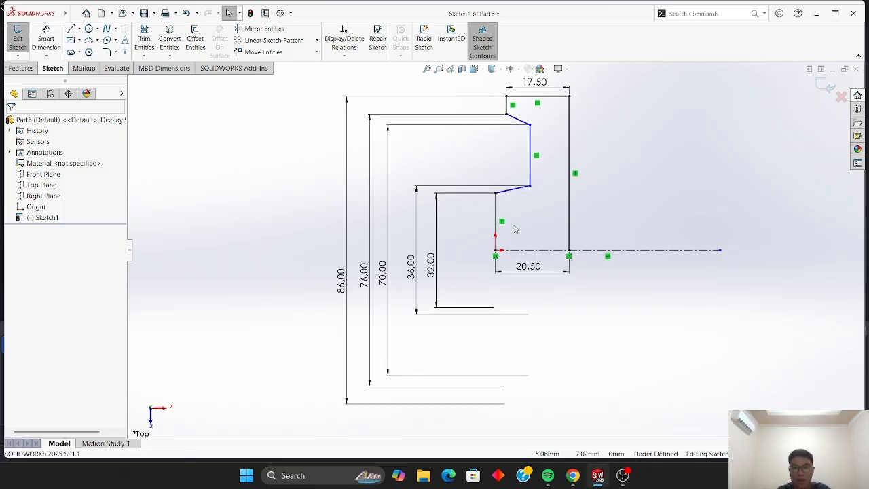
click(571, 223)
click(615, 185)
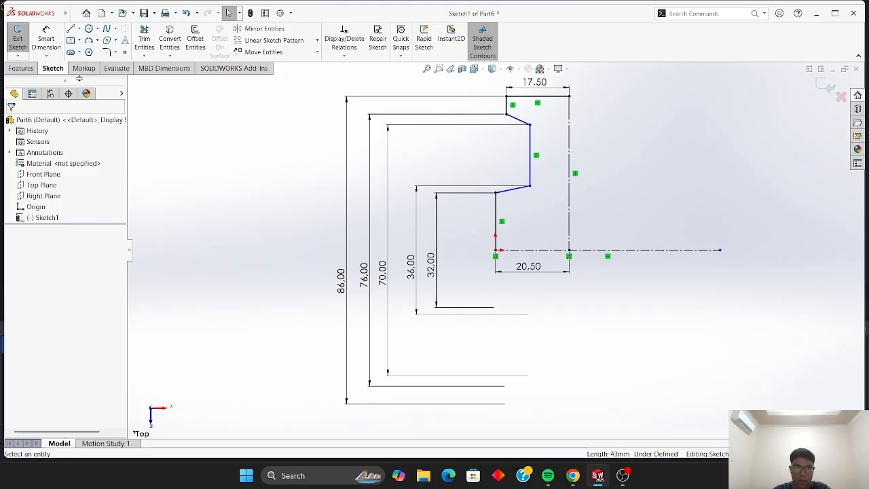
- Dimension the recessed vertical line's horizontal distance from the upper endpoint of the hub line as 12 mm
click(46, 40)
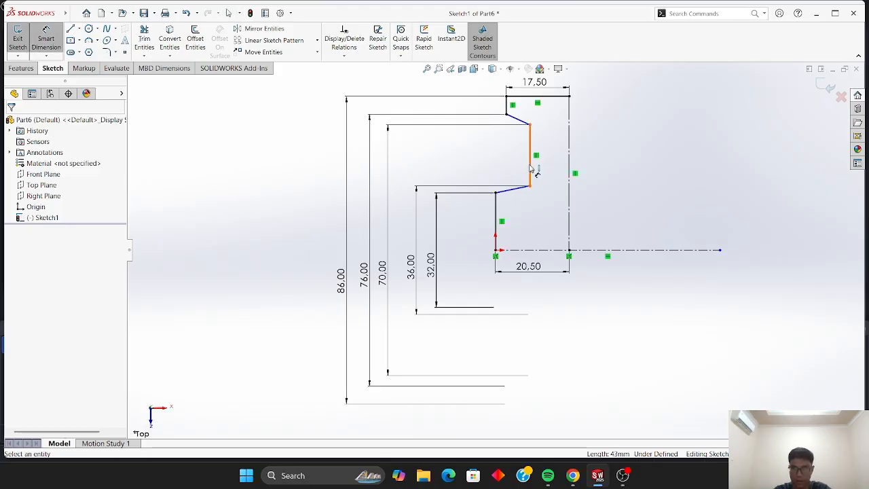
click(530, 156)
click(496, 194)
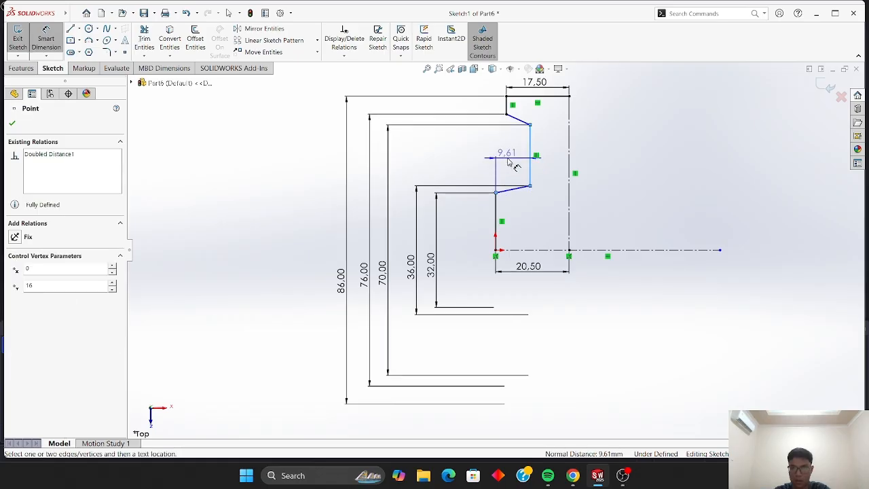
click(513, 177)
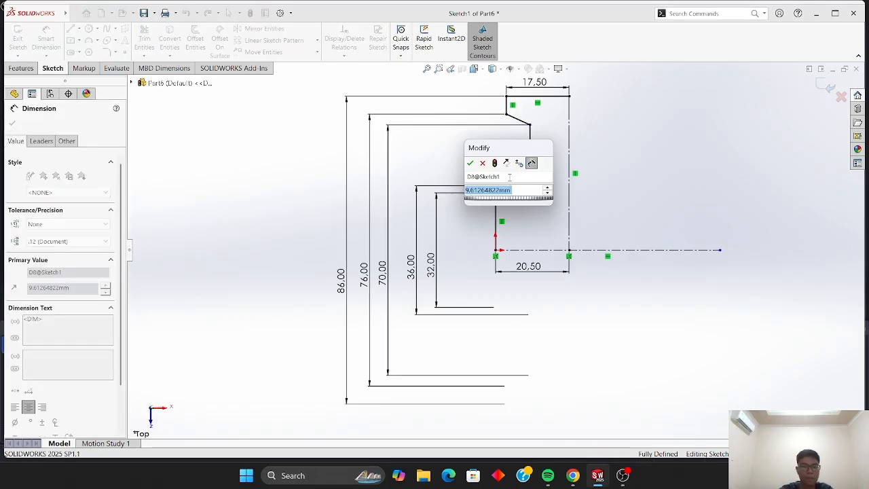
text(12)
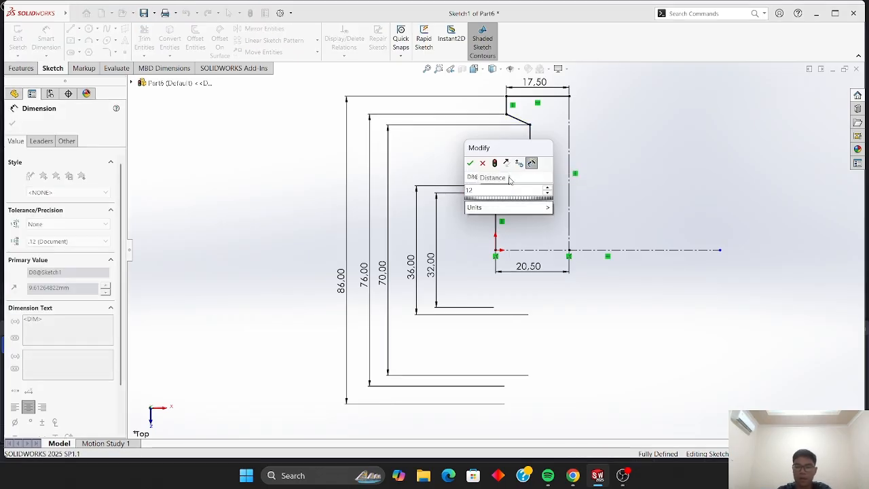
key(Return)
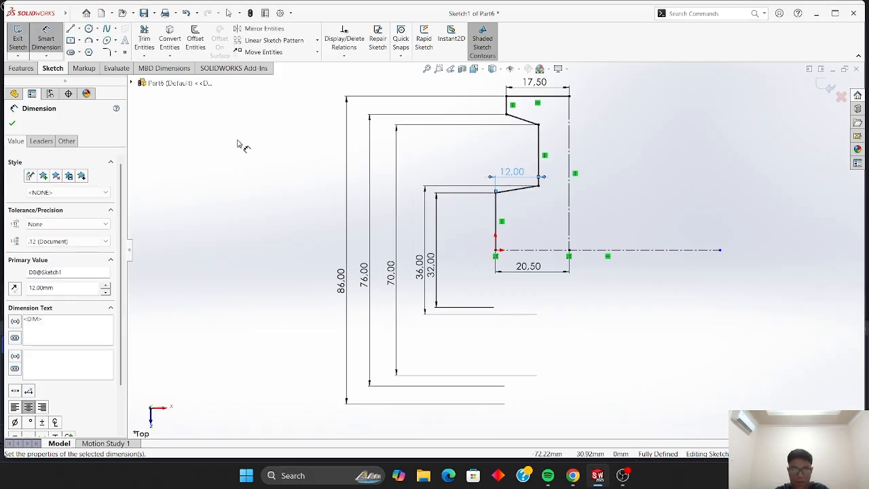
click(51, 41)
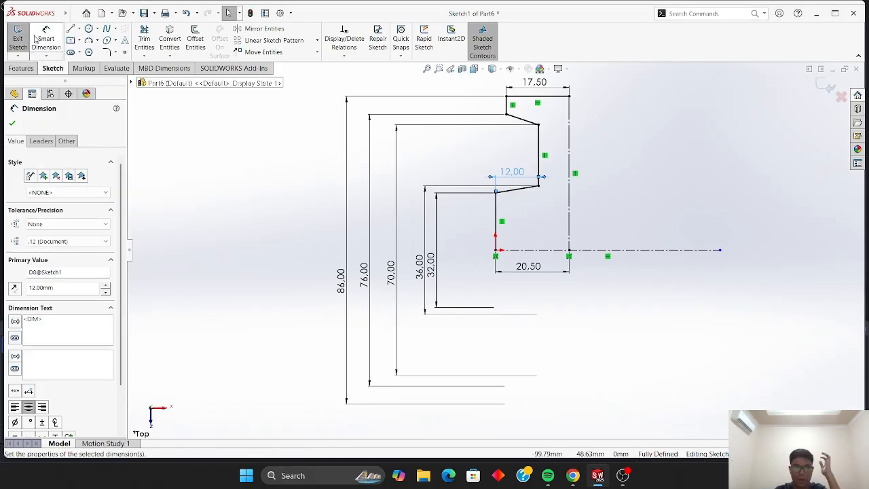
click(51, 41)
click(571, 163)
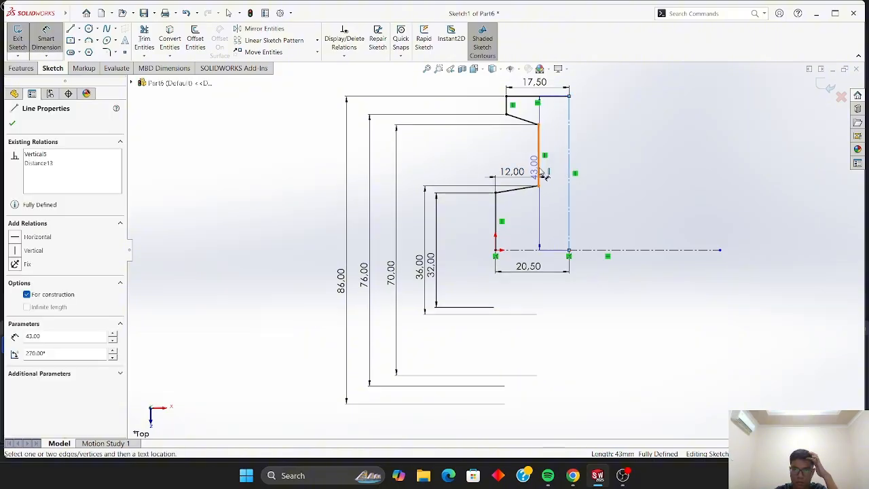
click(539, 154)
key(Escape)
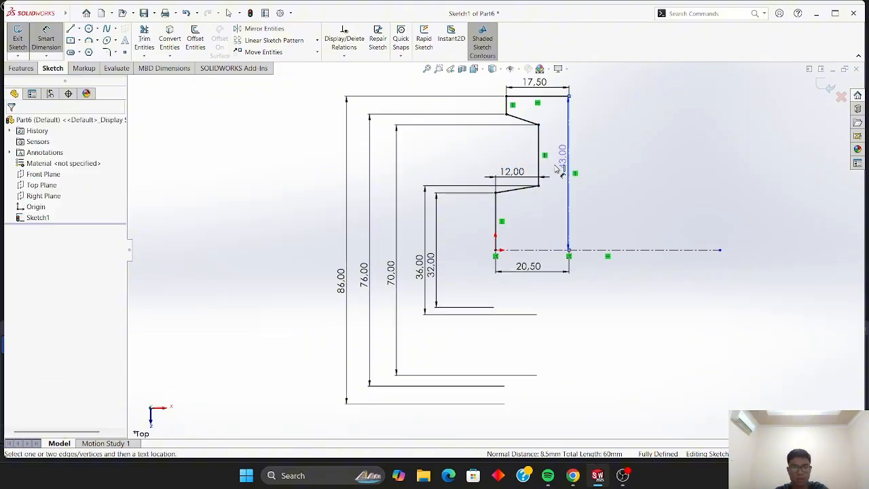
key(Escape)
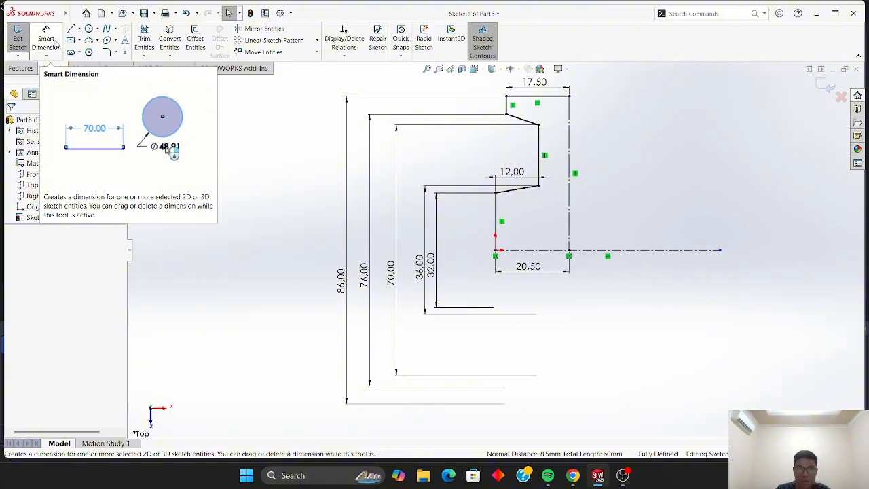
- Mirror the six solid lines of the profile's left half about the vertical construction line, keeping the originals
click(251, 29)
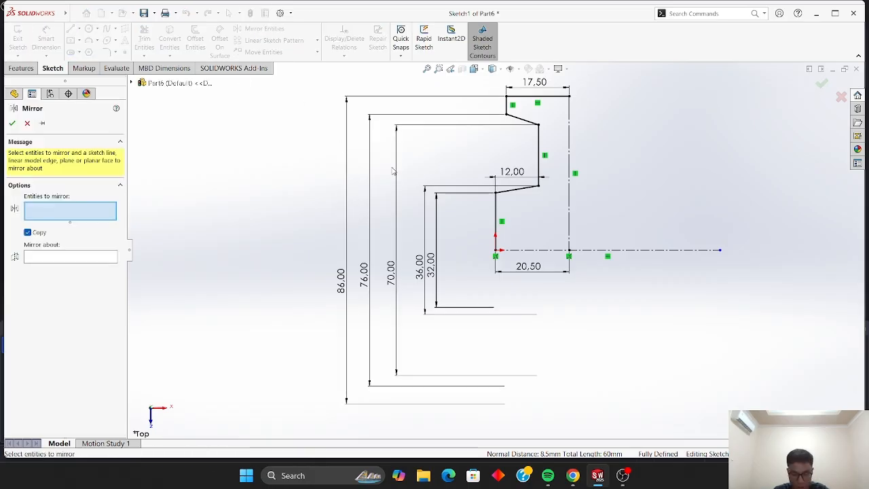
click(554, 97)
click(523, 119)
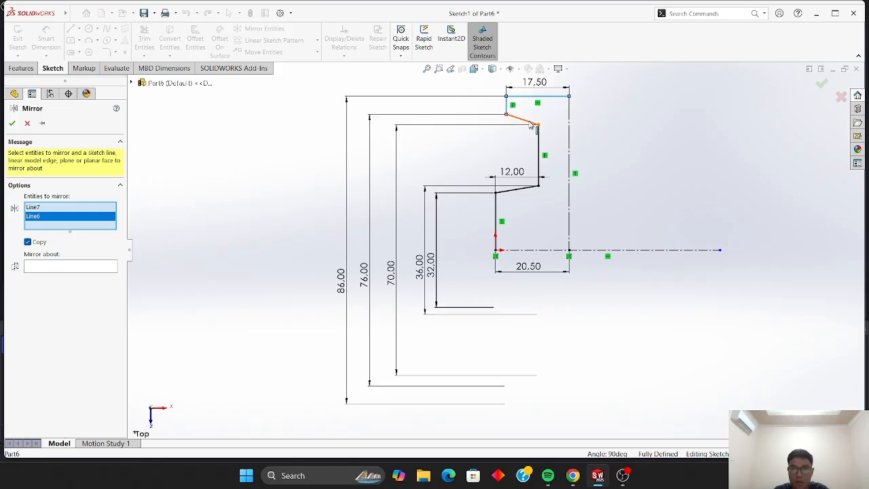
click(539, 143)
click(539, 144)
click(519, 189)
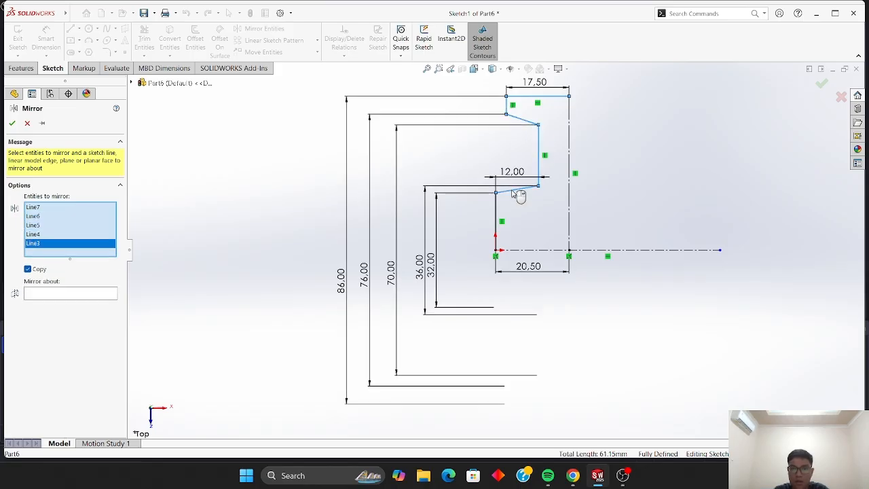
click(495, 216)
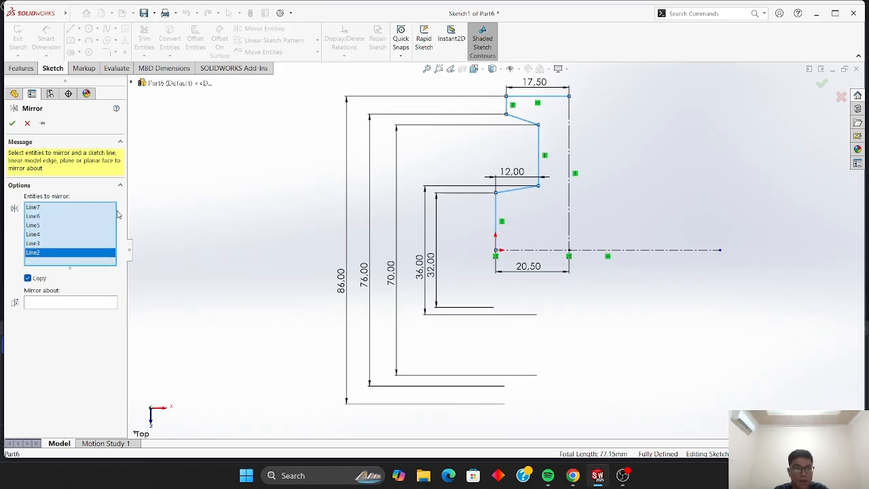
click(85, 302)
click(570, 222)
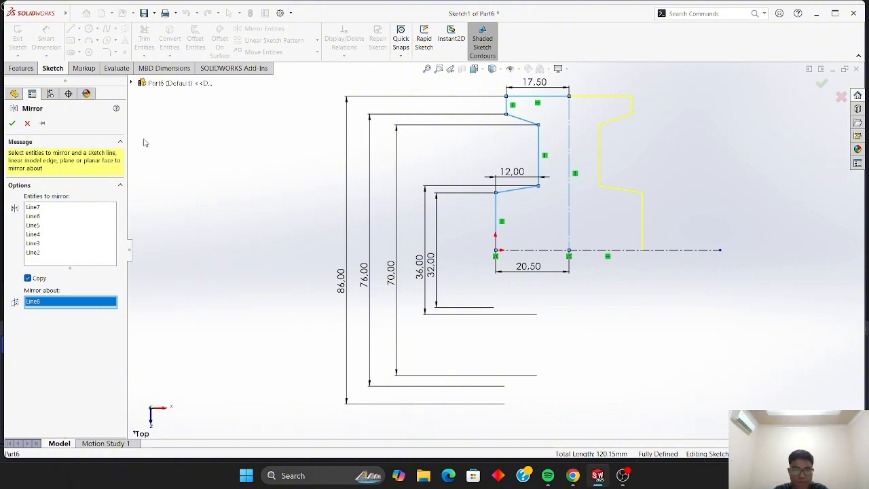
click(11, 123)
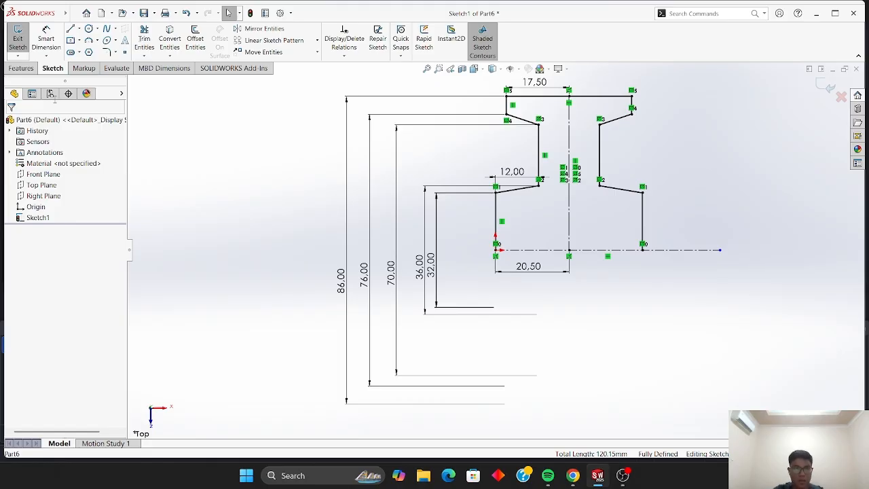
- Revolve the automatically closed profile 360° about the horizontal centerline, with the direction type set to Blind
click(26, 69)
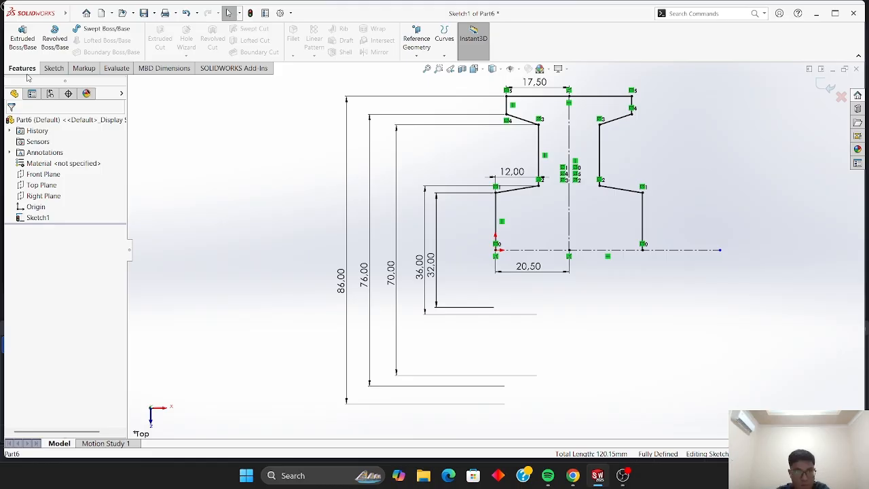
click(54, 34)
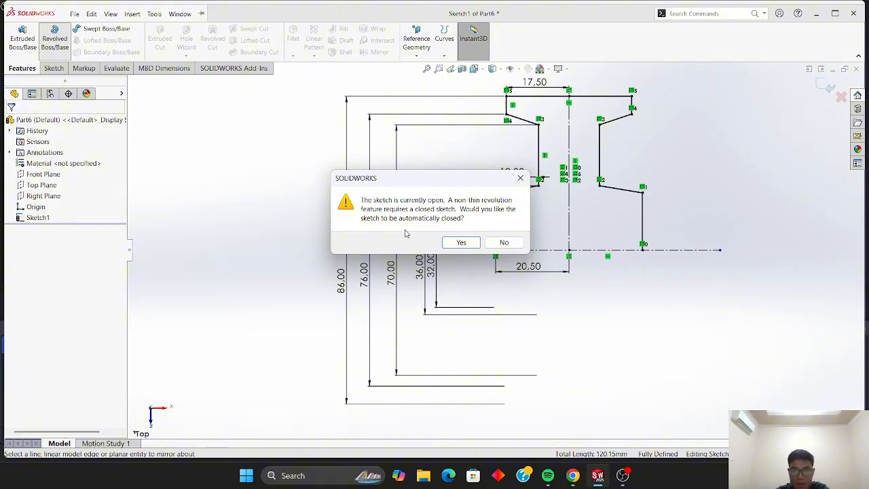
click(453, 243)
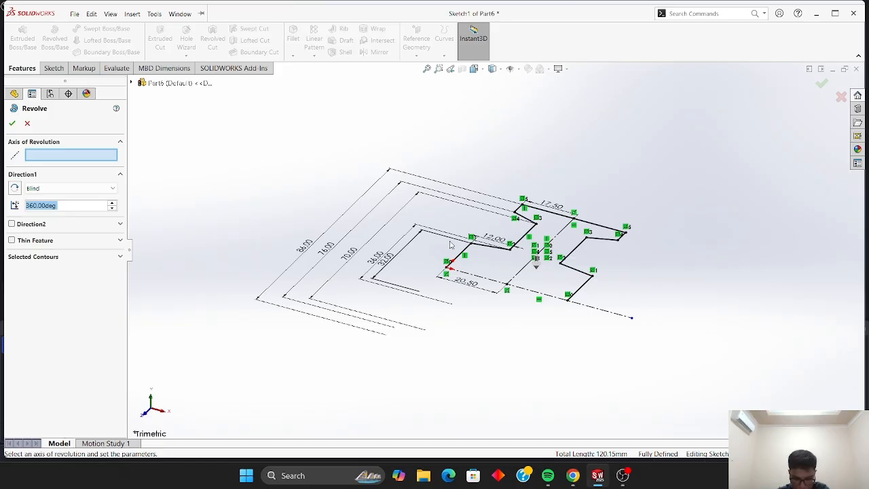
click(80, 161)
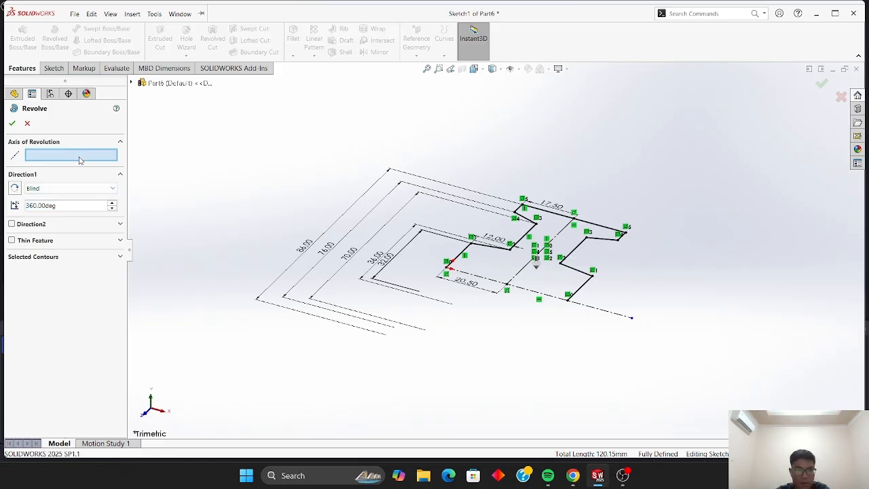
click(606, 311)
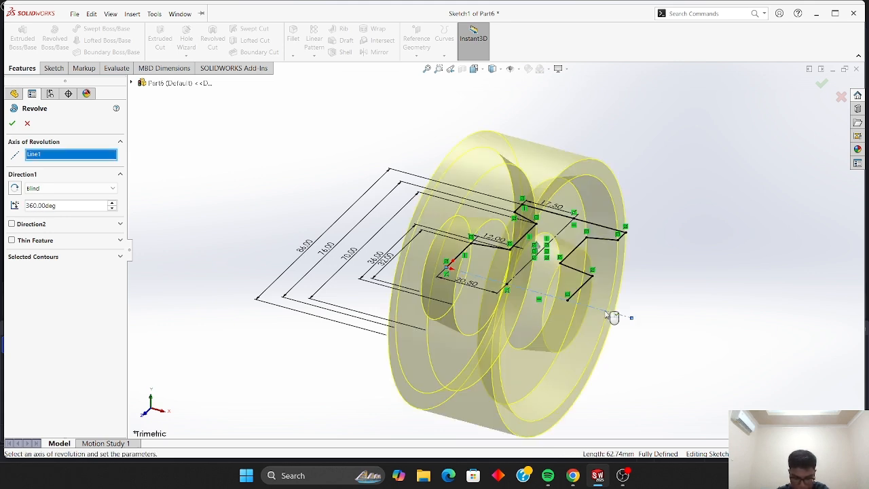
click(13, 124)
click(241, 171)
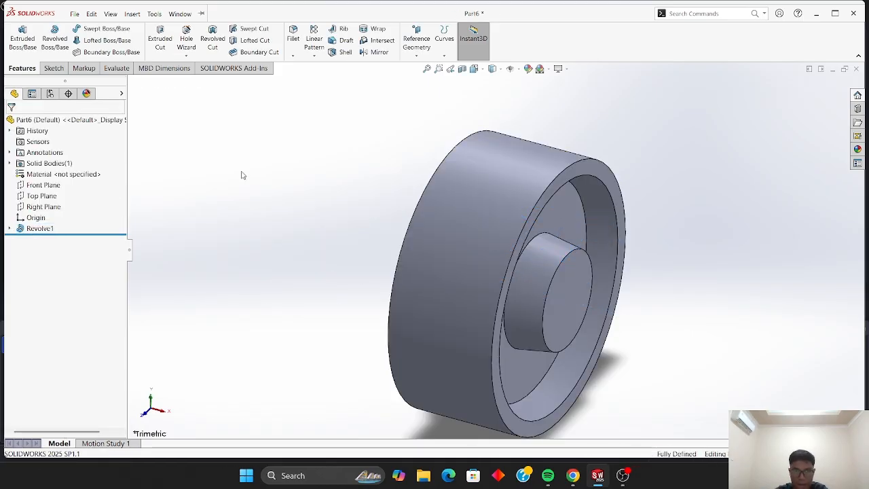
- Examine the revolved wheel's rim, recess and hub from several angles
key(Down)
key(Down)
key(Left)
key(Left)
key(Left)
key(Left)
key(Left)
key(Left)
key(Left)
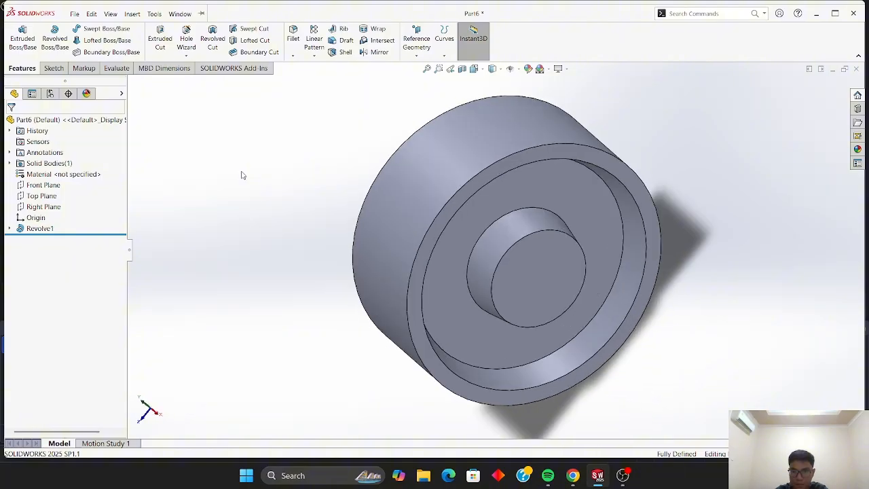
key(Left)
key(Left)
key(Left)
key(Left)
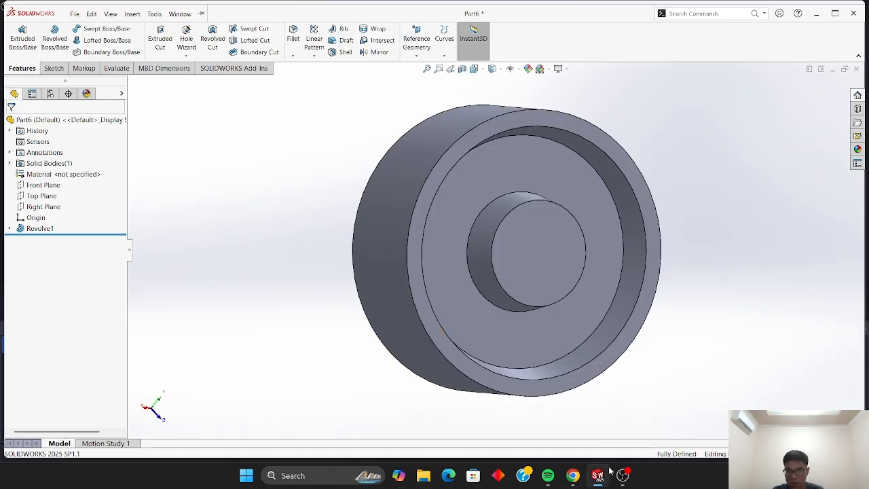
- Switch to the assignment PDF in Chrome, check the hole pattern dimensions of drawing c, and return to SOLIDWORKS
click(575, 479)
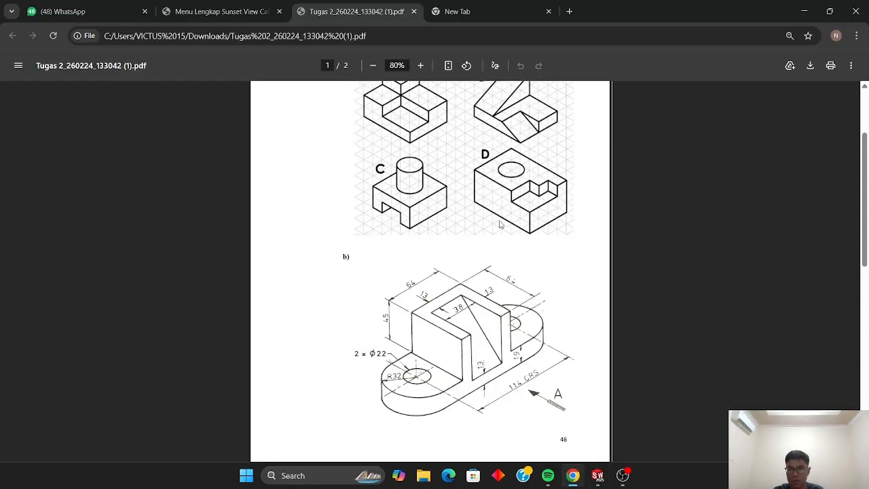
scroll(496, 205, down, 5)
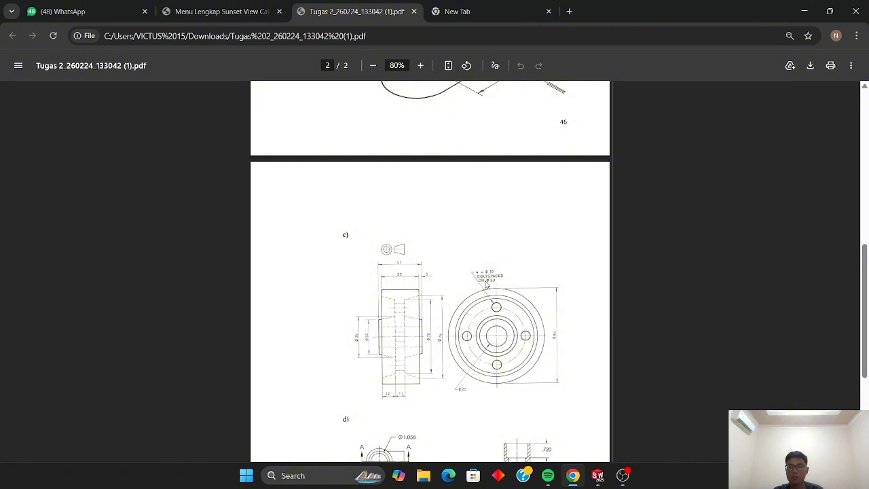
click(597, 476)
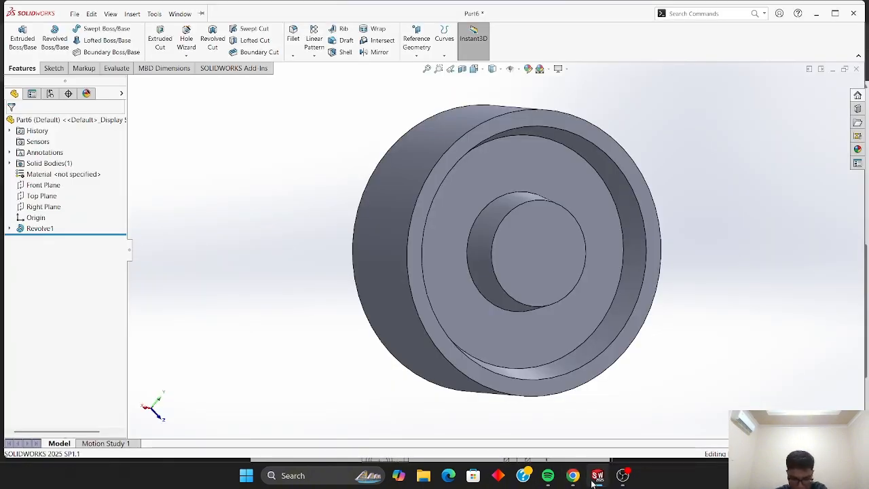
- Start a new sketch on the flat circular end face of the wheel's hub
click(536, 262)
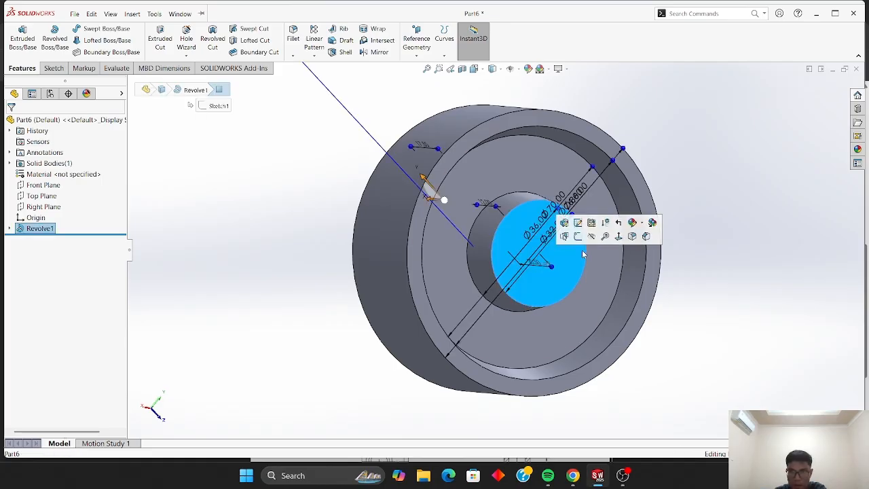
click(576, 236)
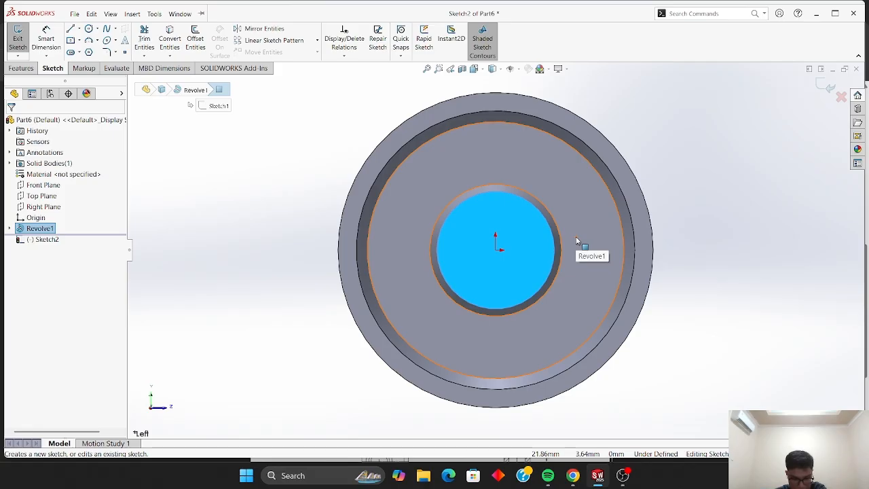
click(194, 166)
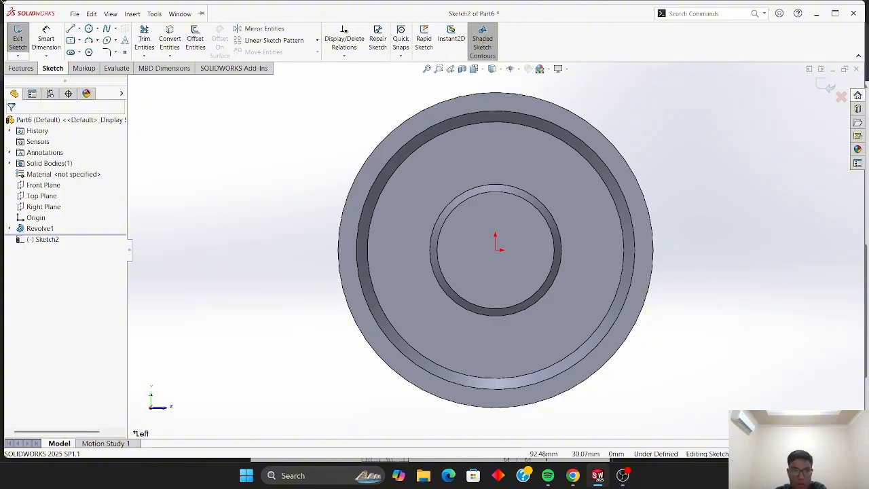
click(75, 13)
click(245, 116)
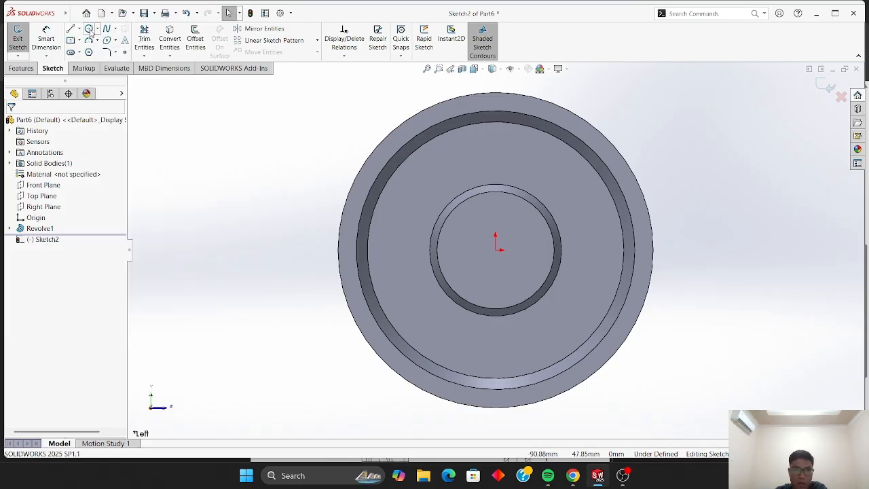
- Sketch a circle centered on the origin with a radius of about 23.8 mm, extending beyond the hub
click(88, 29)
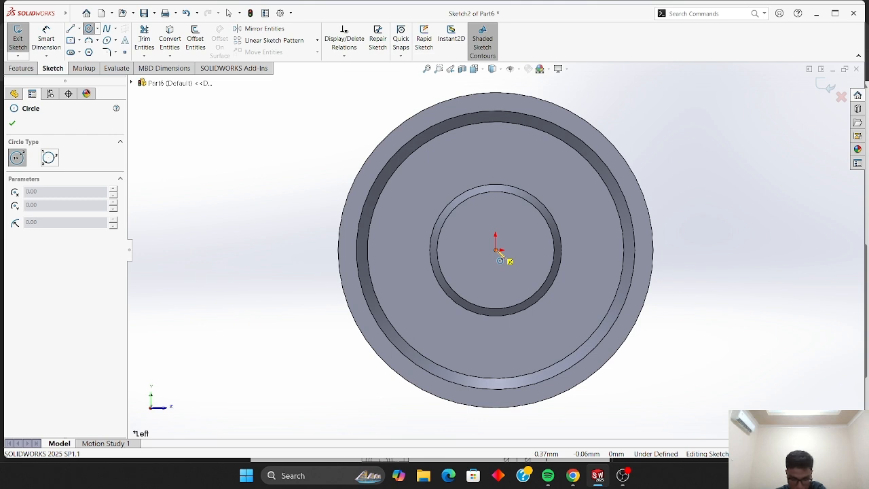
click(496, 250)
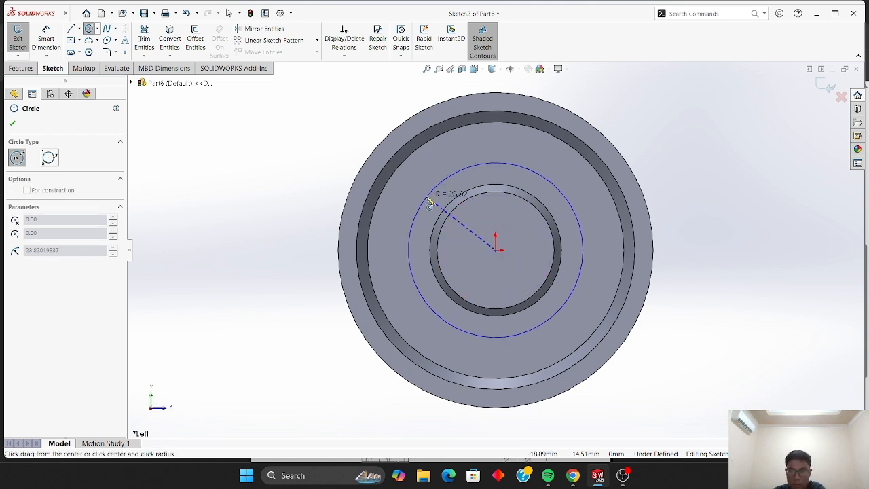
click(429, 203)
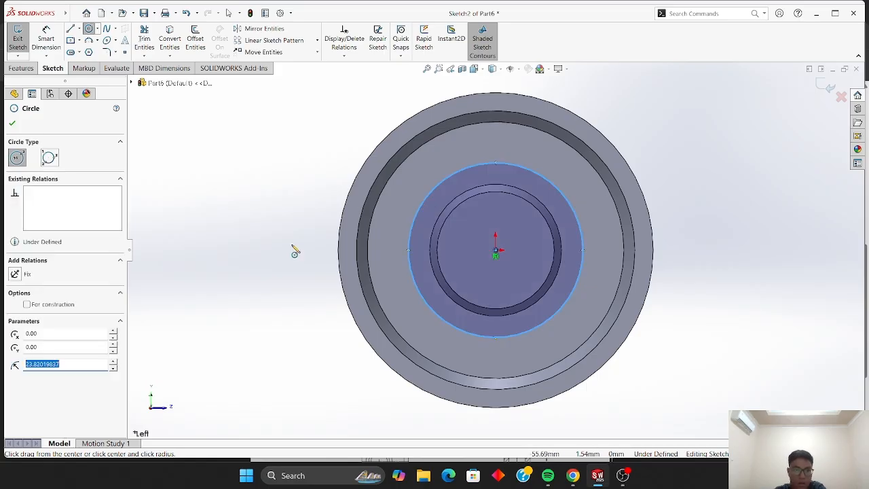
click(13, 125)
- Dimension the origin-centered circle's diameter as 53 mm and convert the circle to construction geometry
click(46, 39)
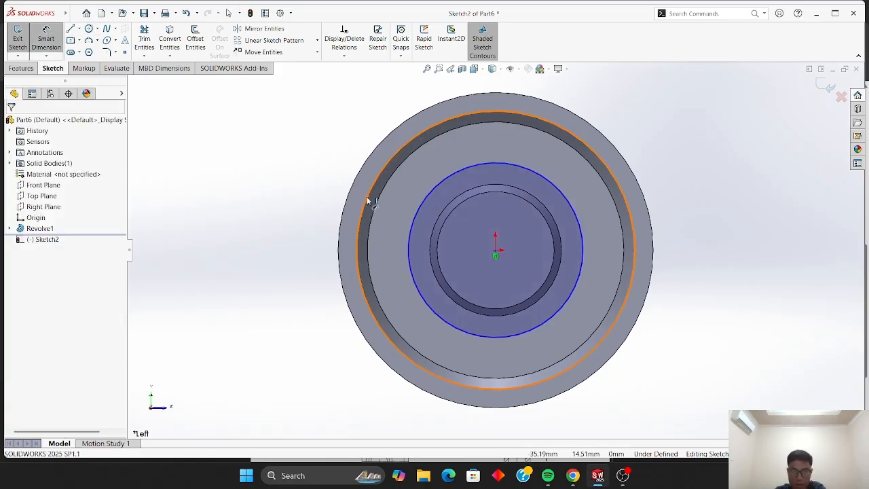
click(435, 186)
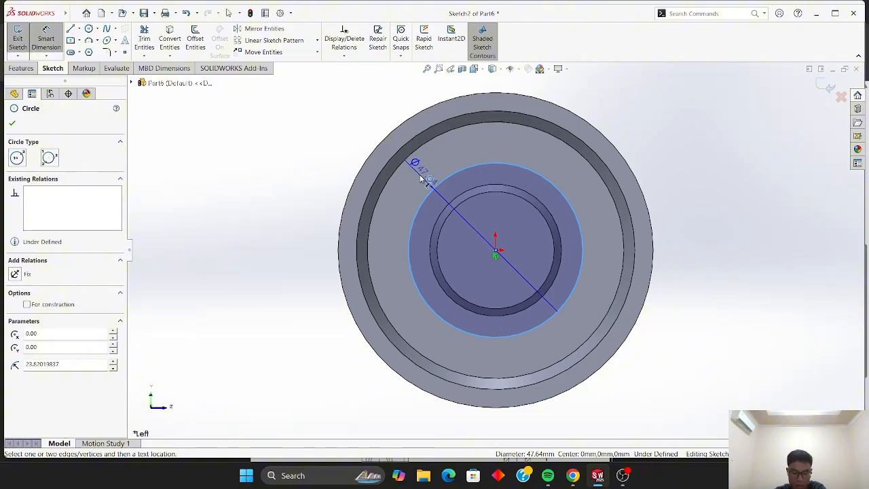
click(421, 175)
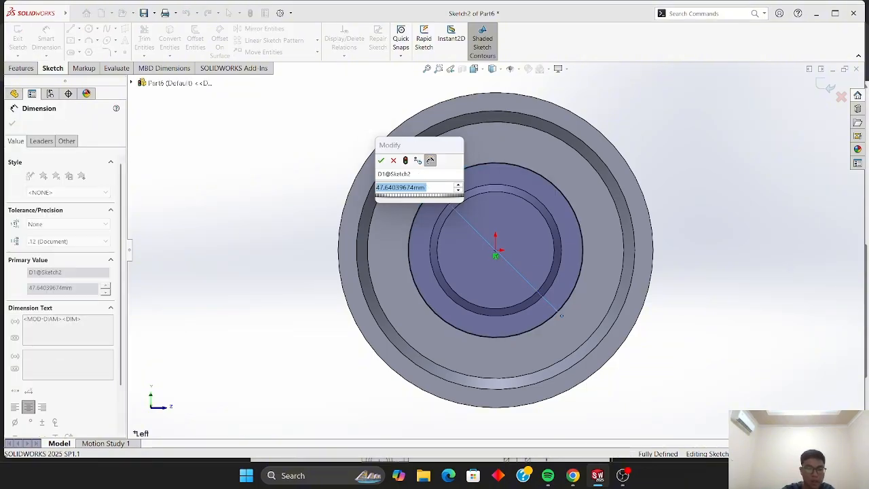
text(45)
key(Return)
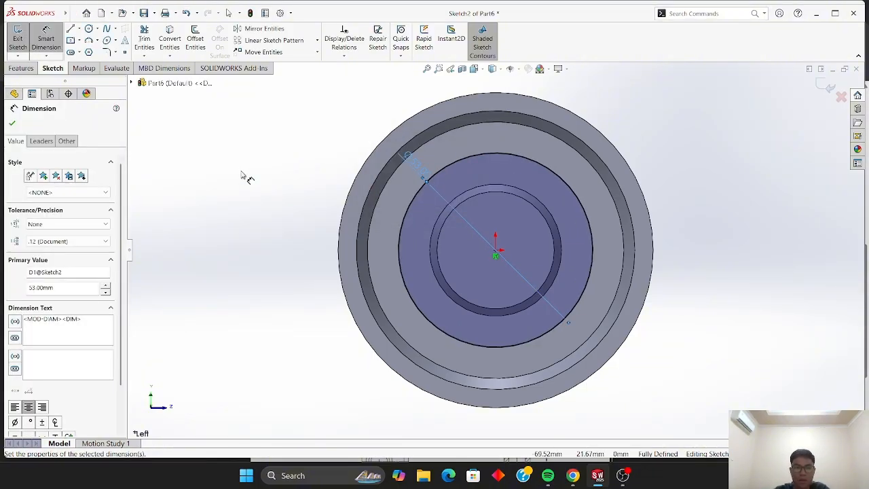
click(13, 124)
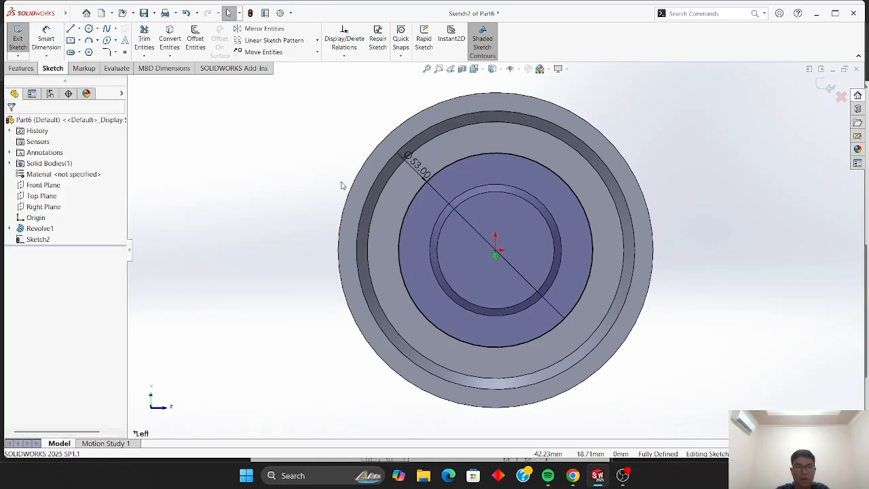
click(549, 171)
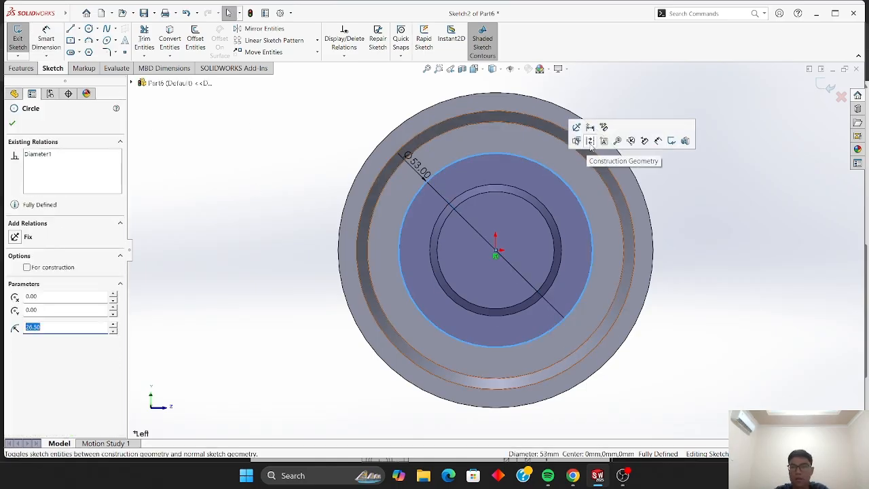
click(589, 143)
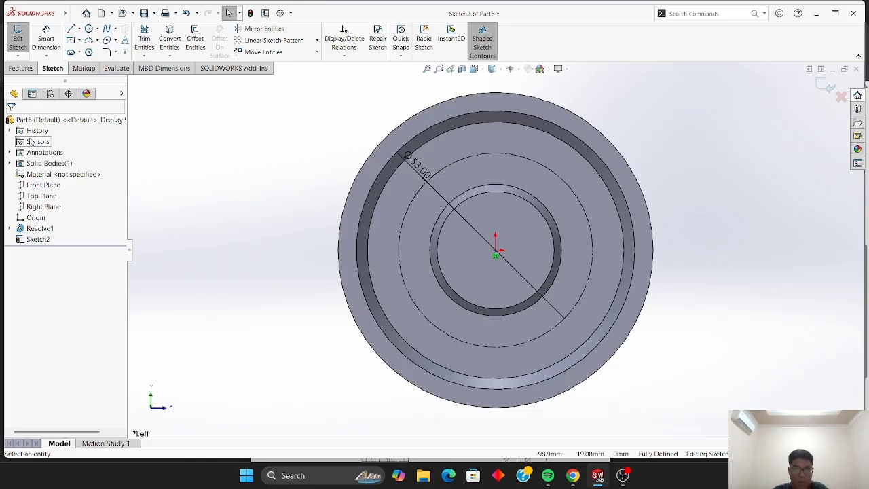
- Sketch a circle with a radius of about 6.7 mm centered on the construction circle, directly above the origin
click(74, 13)
click(227, 150)
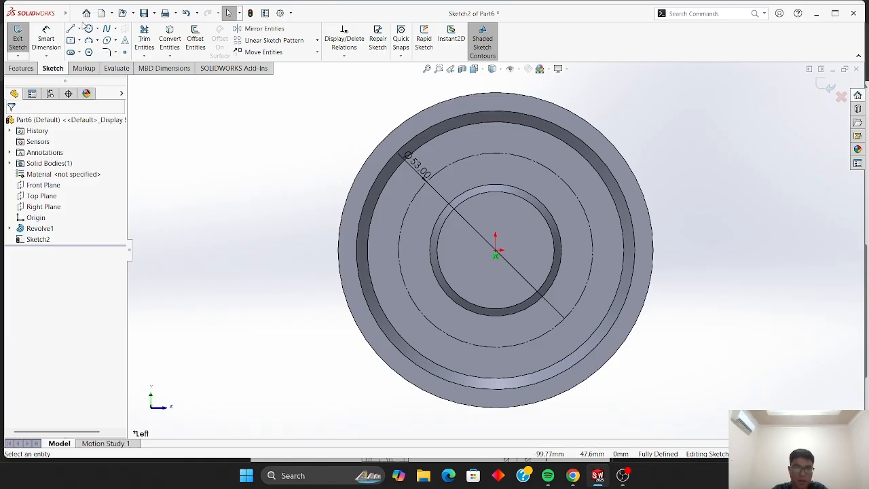
click(88, 28)
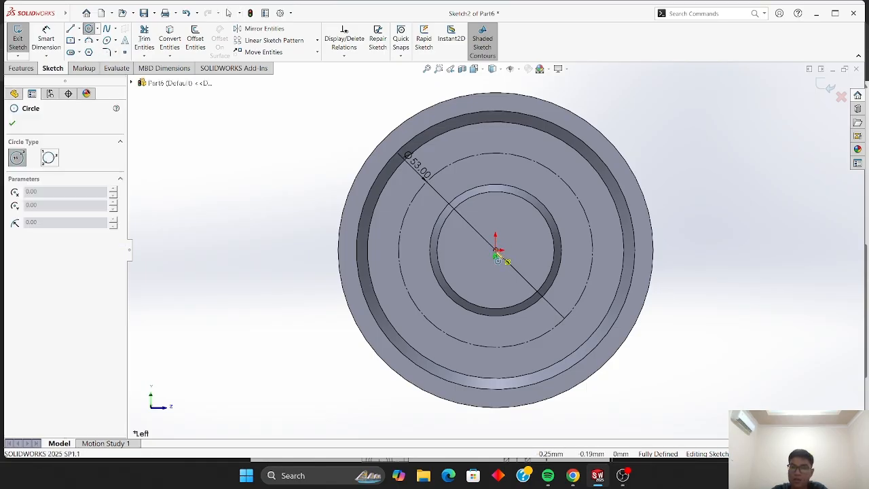
click(496, 153)
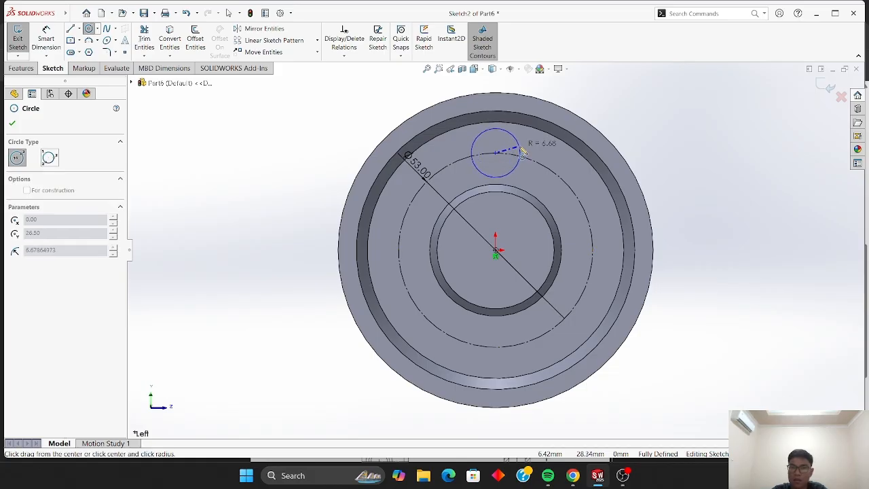
click(522, 154)
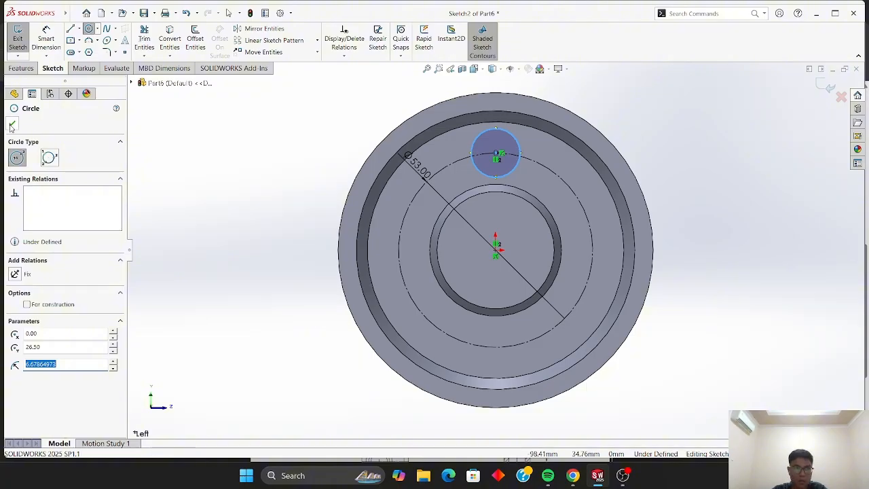
- Dimension the diameter of the small circle above the origin as 10 mm
key(Escape)
click(47, 42)
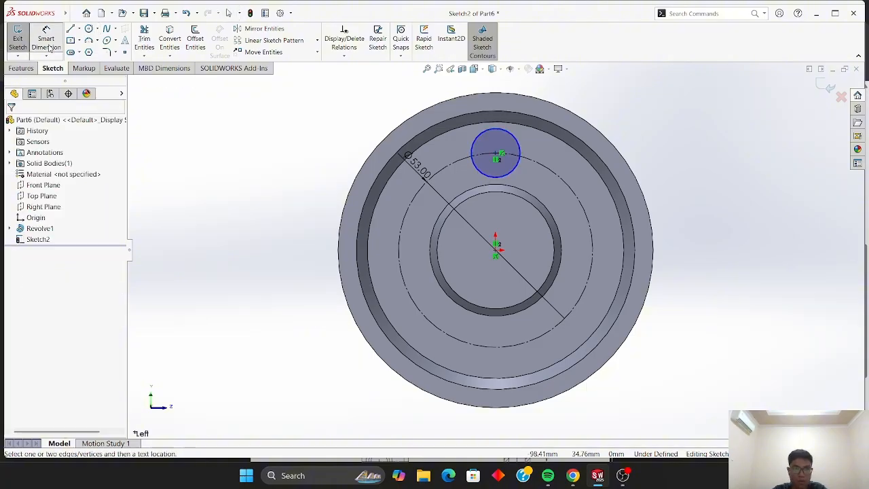
click(474, 144)
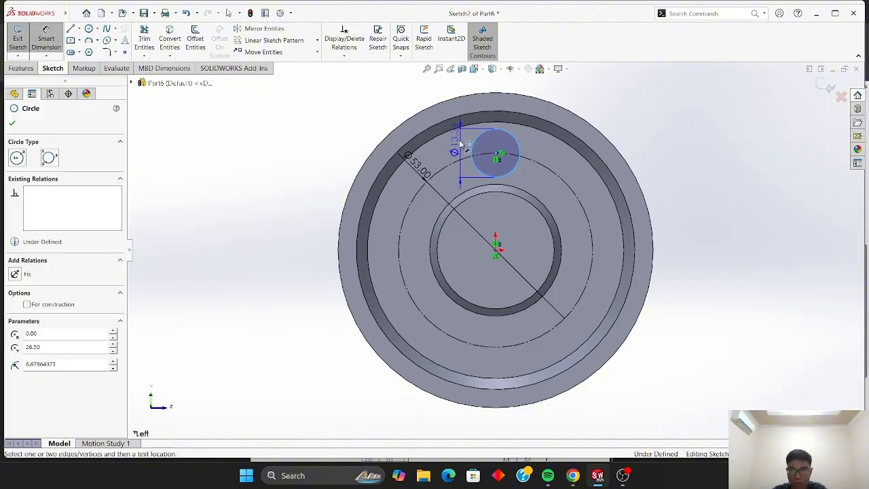
click(442, 93)
text(10)
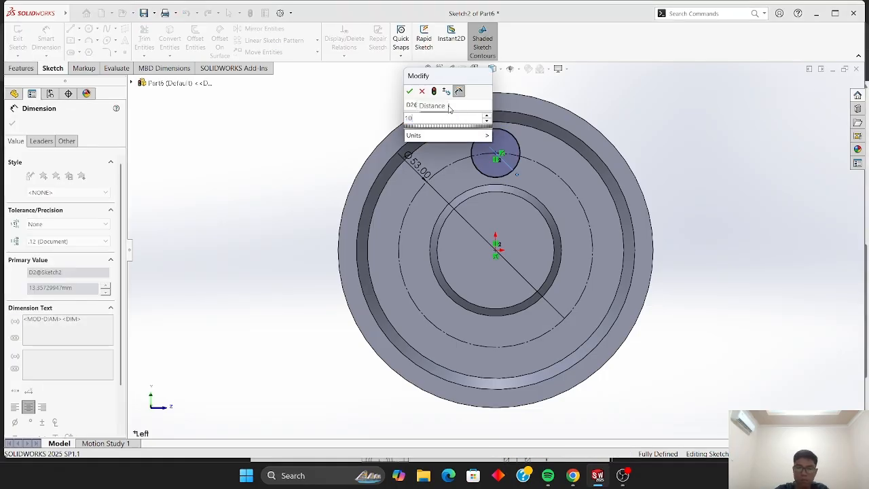
key(Return)
click(12, 124)
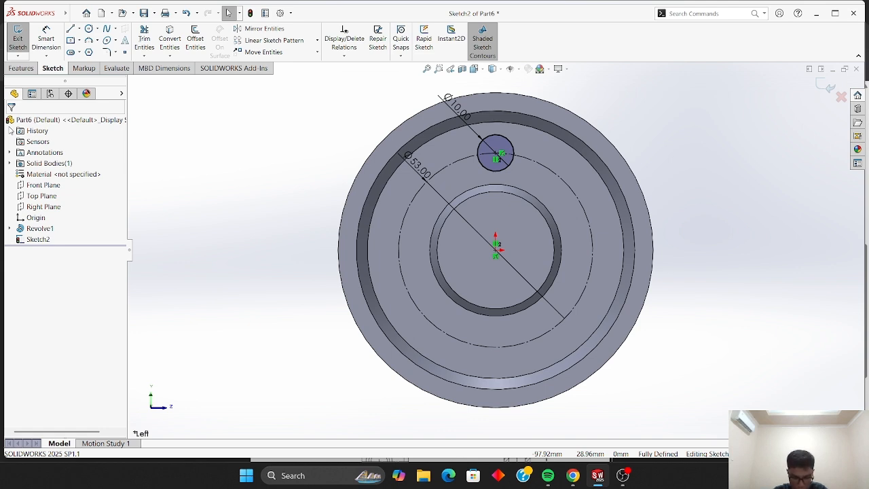
- Circular-pattern the 10 mm circle about the origin as 4 equally spaced instances over 360 degrees
click(317, 41)
click(281, 64)
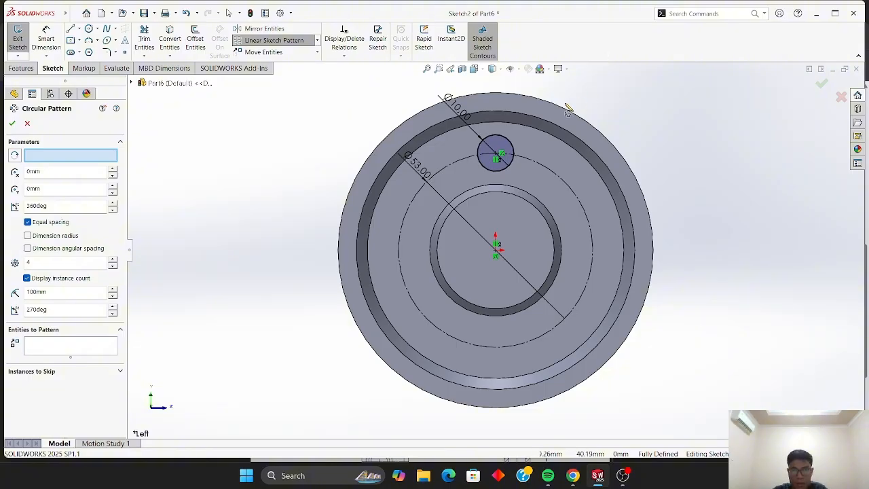
click(509, 140)
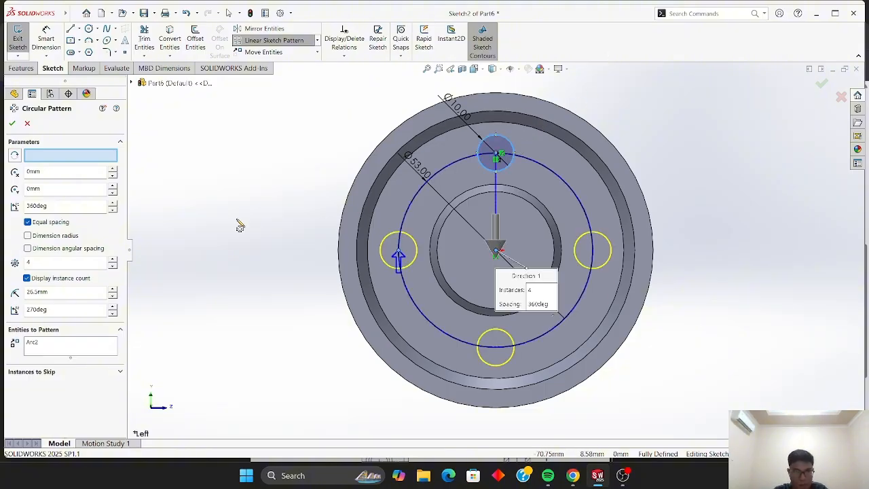
click(12, 123)
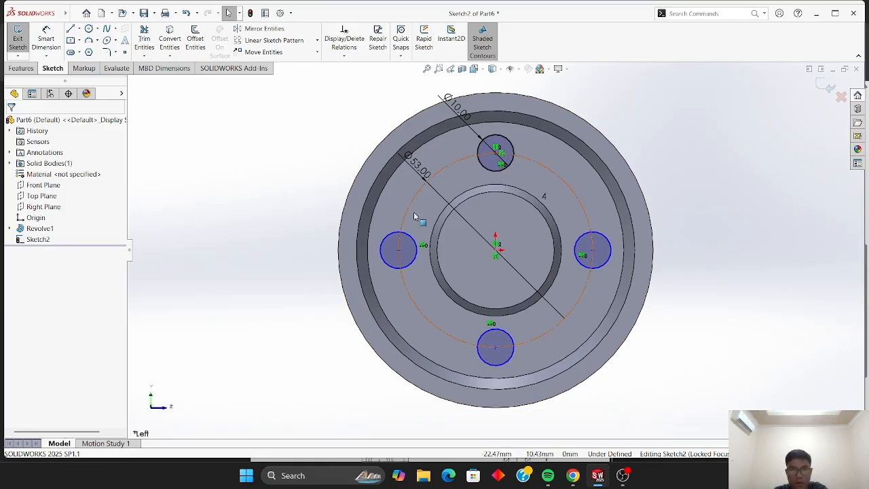
- Pull the left patterned circle slightly off the construction circle to separate the pattern's center point from the origin
click(409, 266)
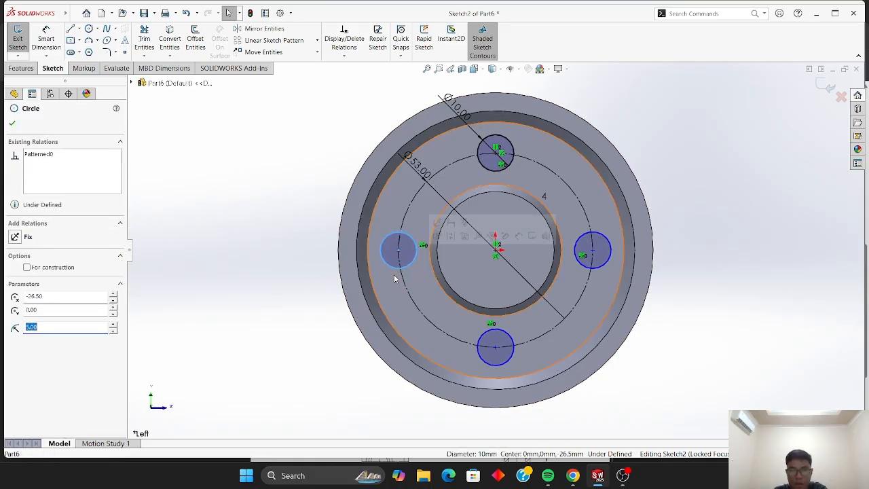
click(193, 218)
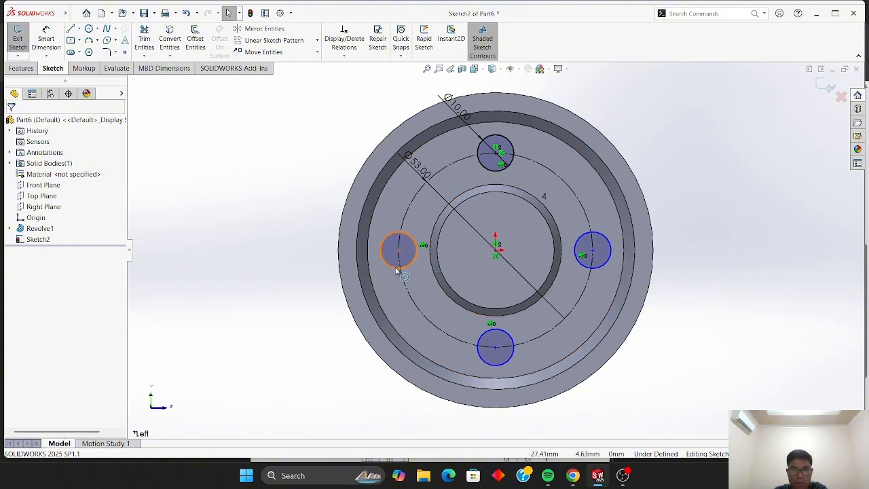
click(398, 268)
click(274, 265)
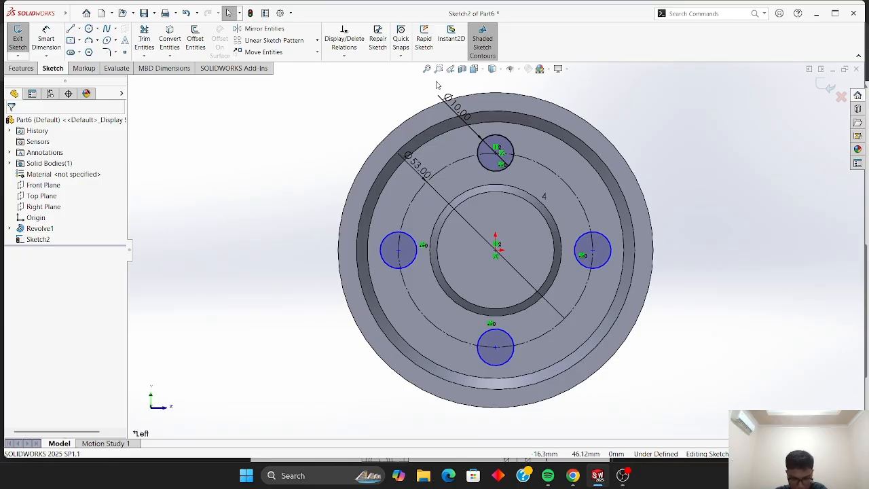
click(399, 251)
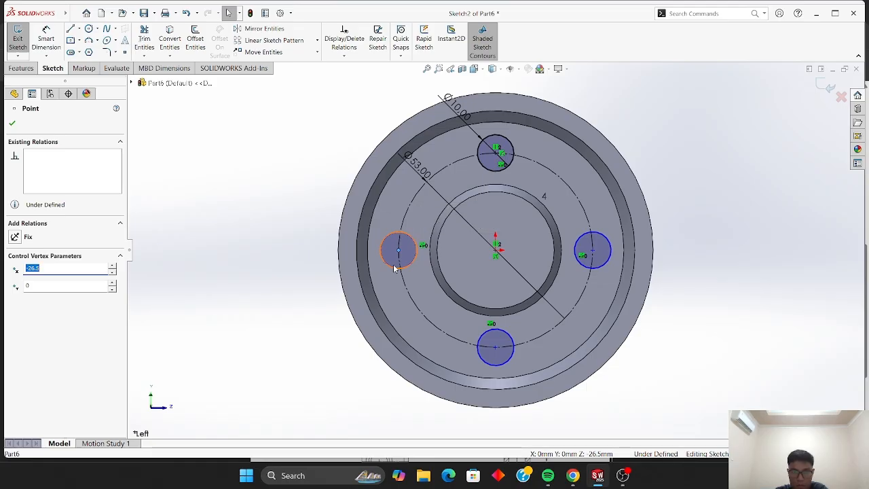
click(395, 269)
click(304, 284)
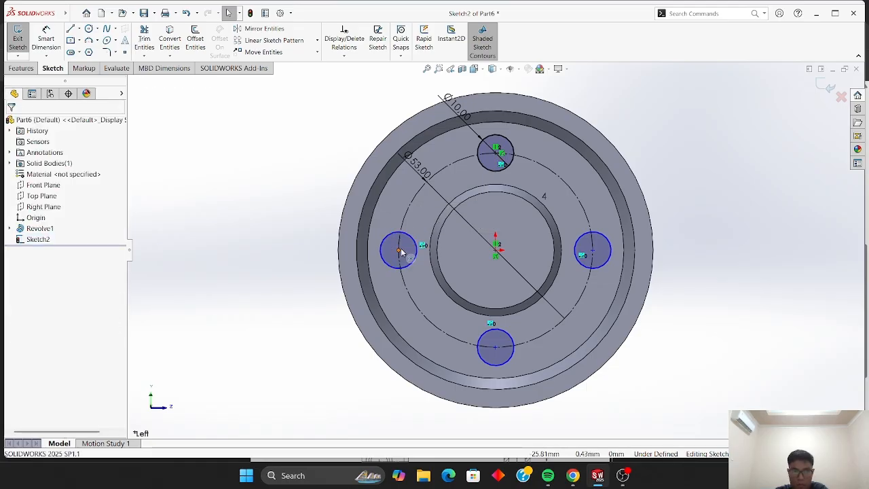
drag(398, 251, 390, 256)
click(234, 225)
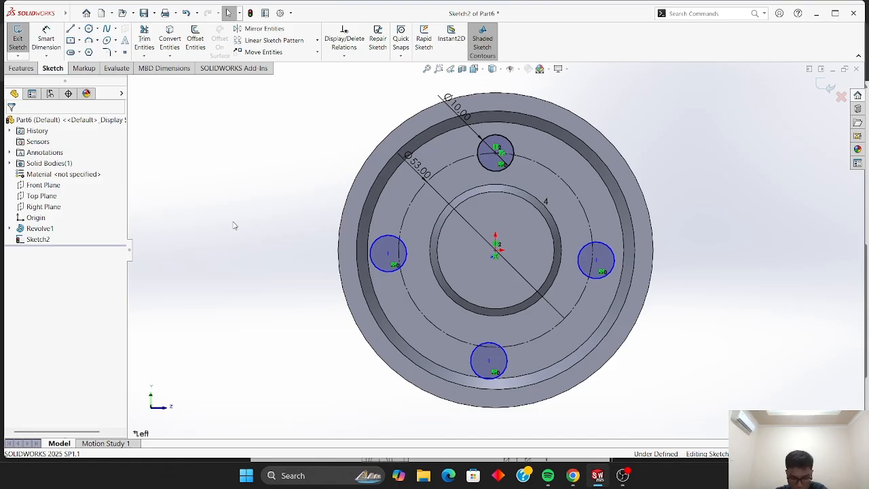
- Make the circular pattern's free center point coincident with the origin
click(438, 68)
drag(461, 212, 544, 312)
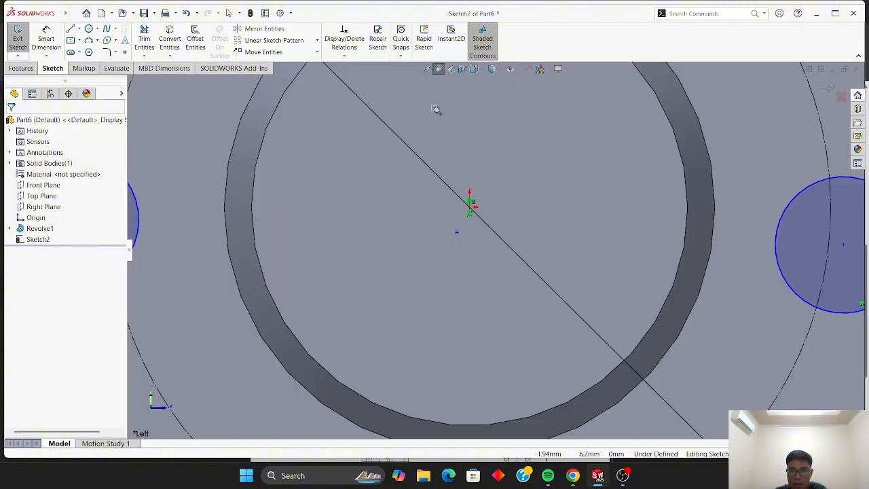
click(439, 69)
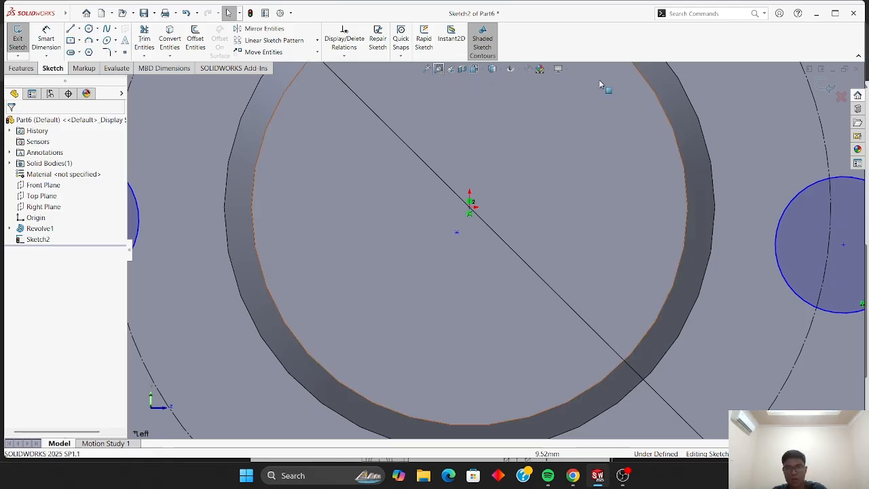
click(457, 232)
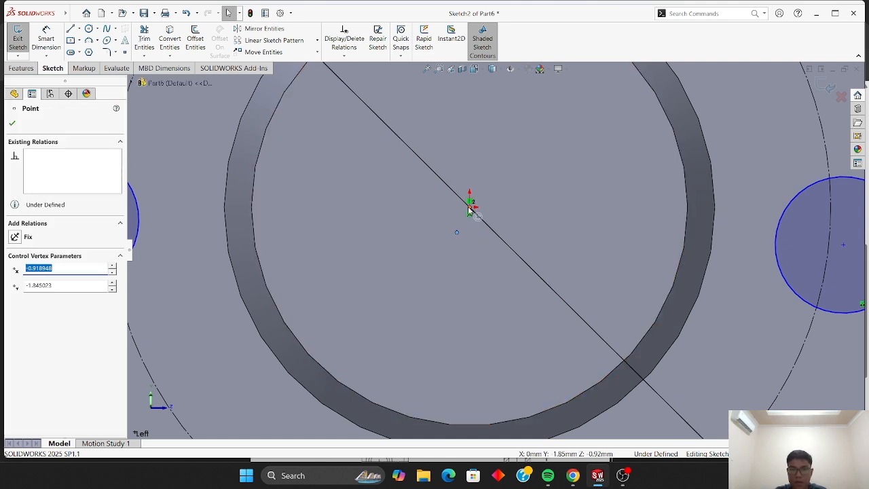
ctrl+click(470, 211)
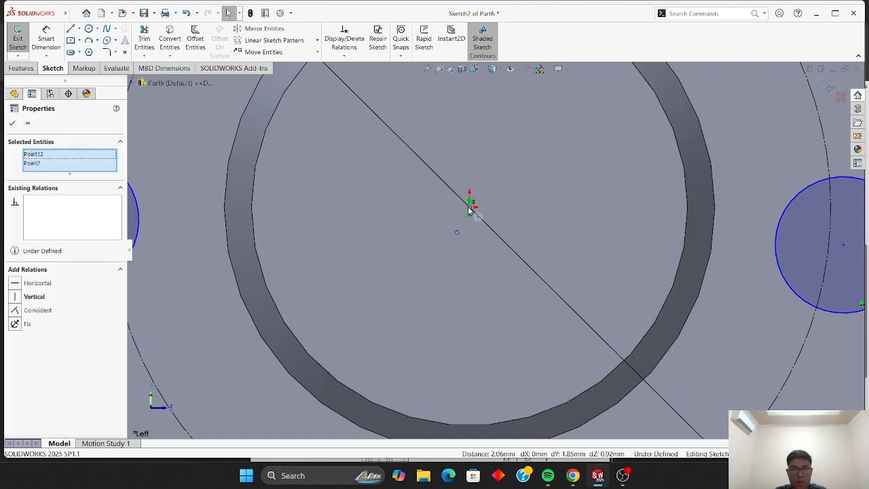
click(37, 310)
click(13, 124)
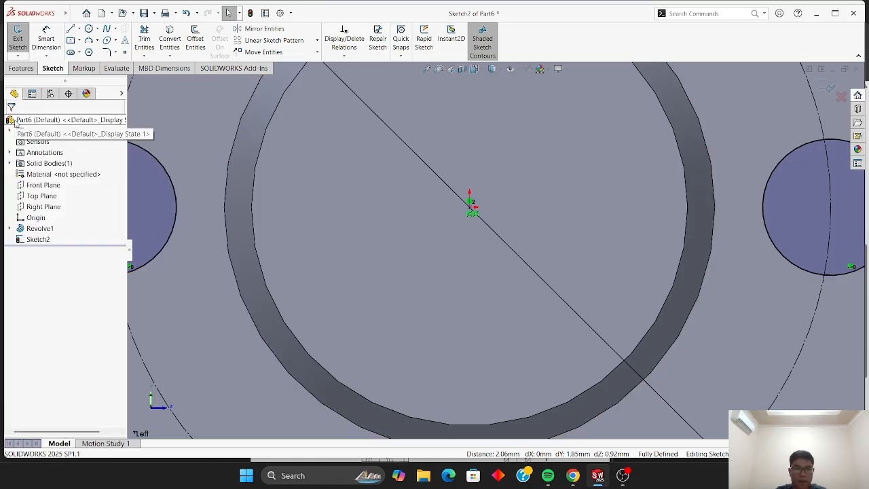
- Cut the four sketched 10 mm circles through the wheel with an Extruded Cut set to Through All
click(427, 70)
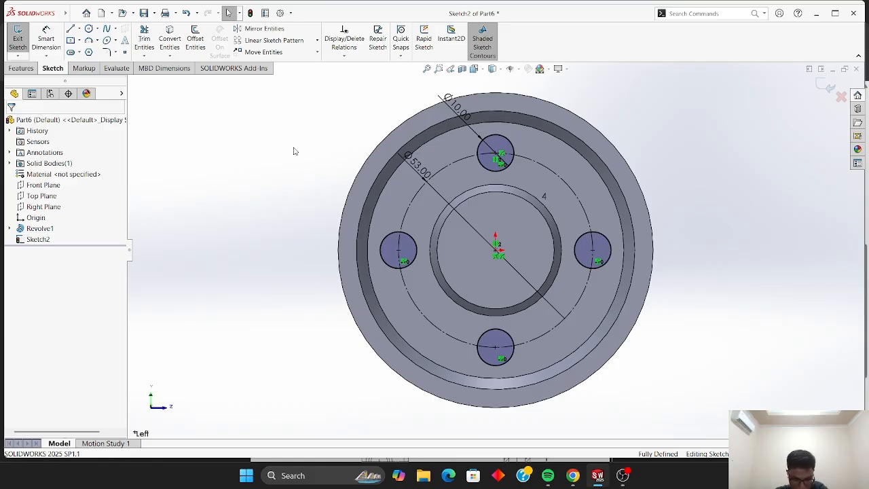
click(34, 71)
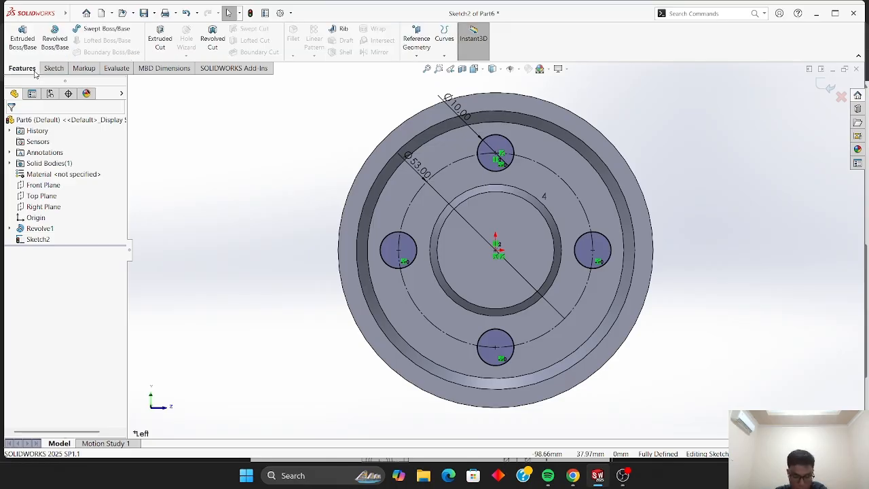
click(161, 34)
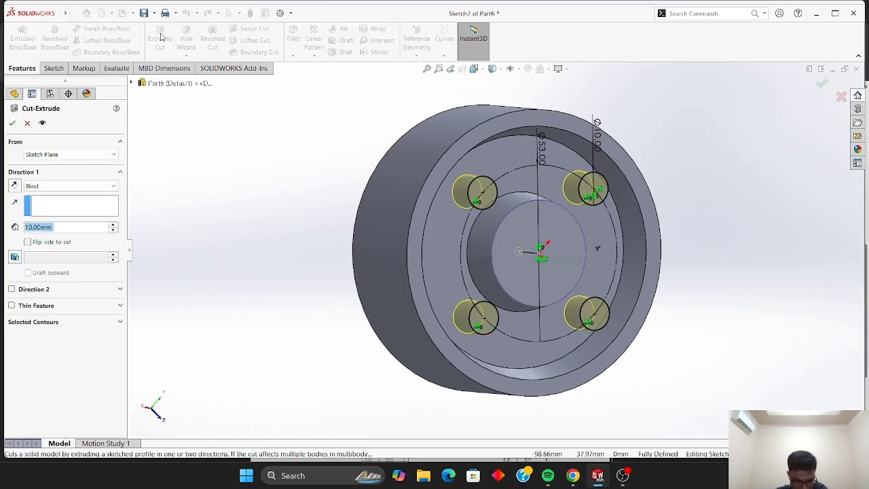
click(99, 186)
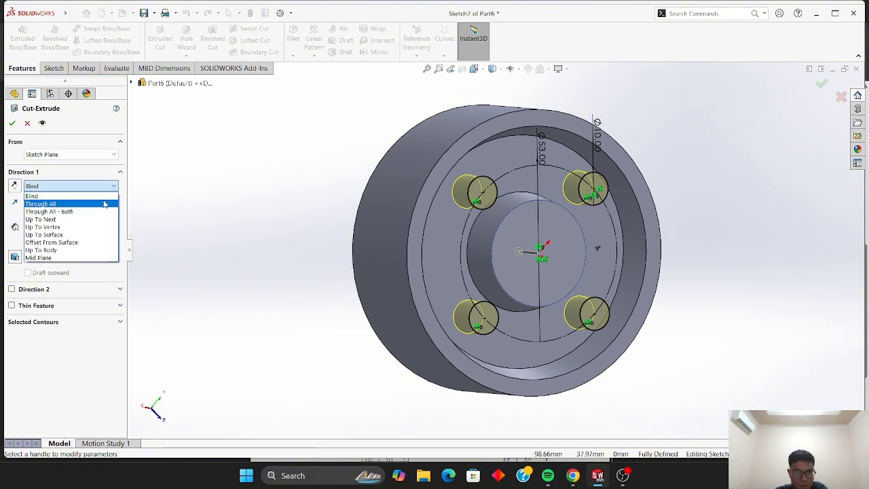
click(104, 203)
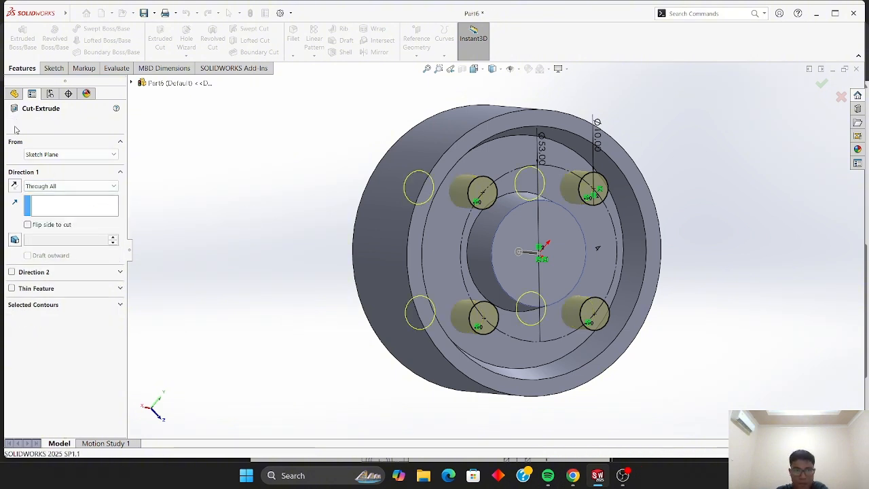
key(Return)
click(308, 273)
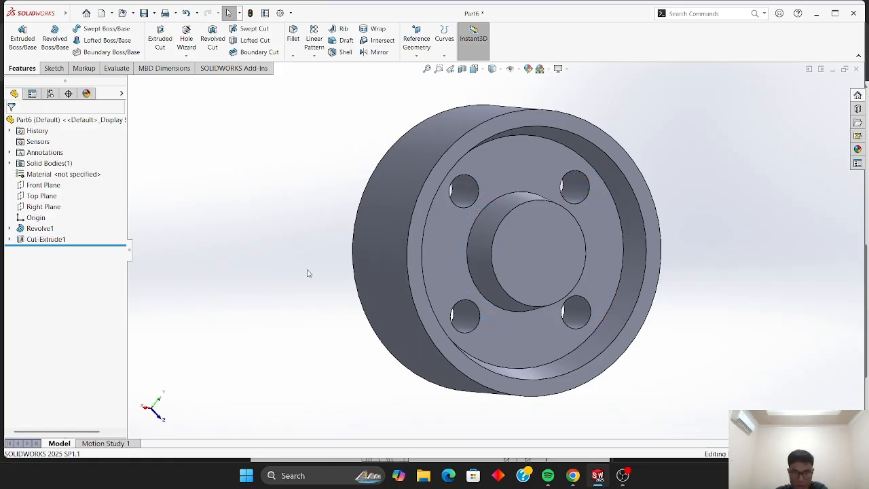
- Start a new sketch on the flat circular end face of the hub on the wheel's opposite side
key(ctrl+1)
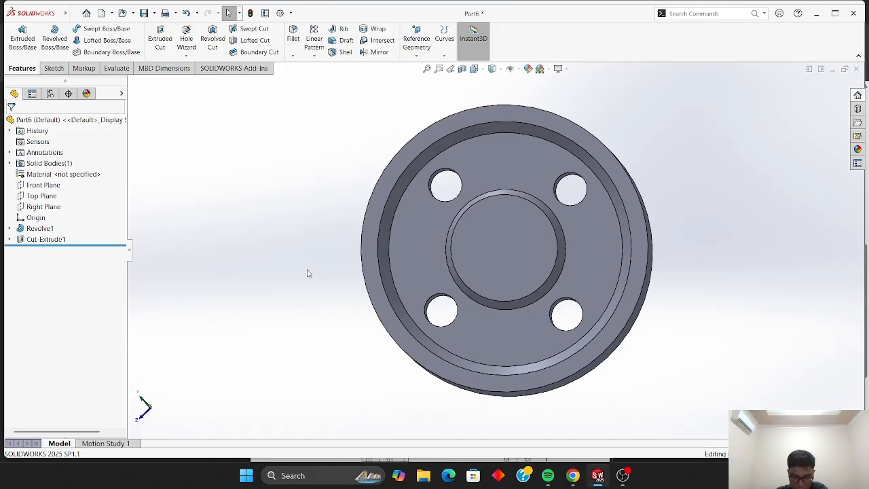
click(499, 264)
click(540, 238)
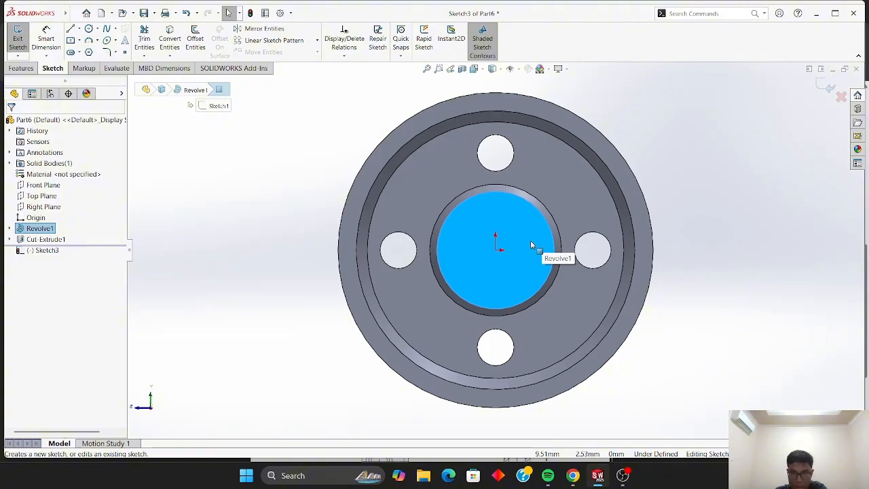
- Sketch a circle about 23 mm in diameter centered on the origin, inside the hub's end face
click(88, 31)
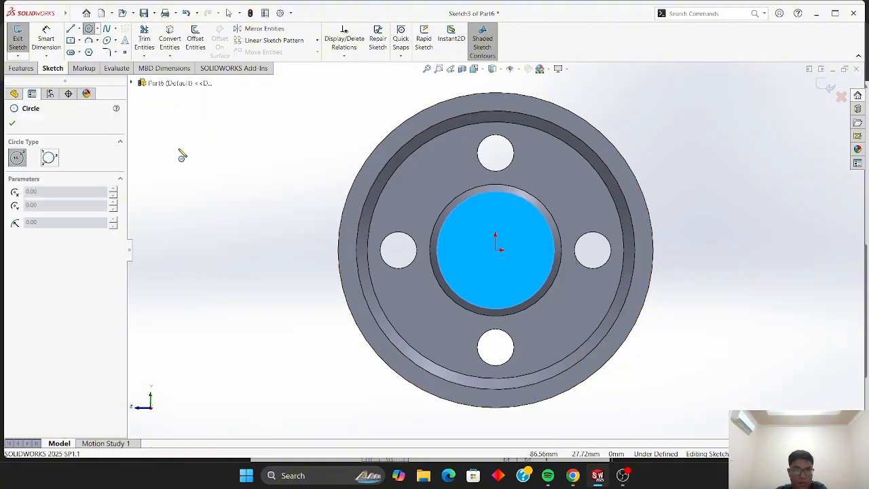
key(Escape)
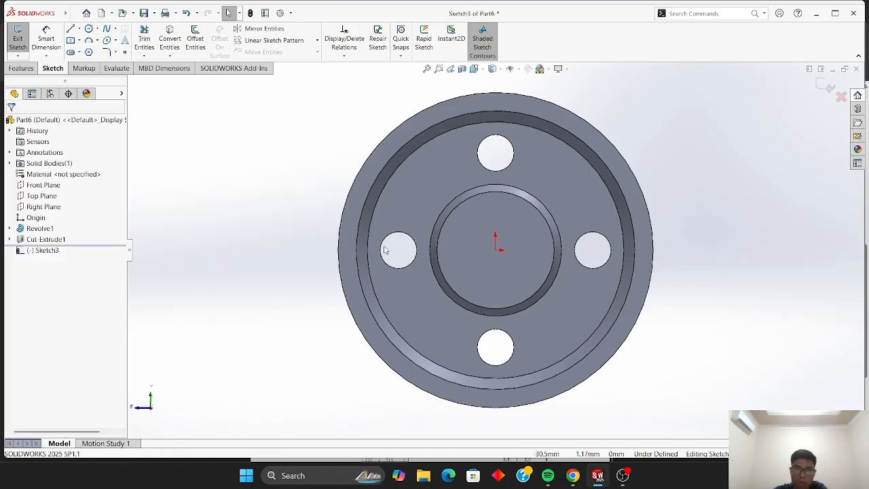
click(499, 251)
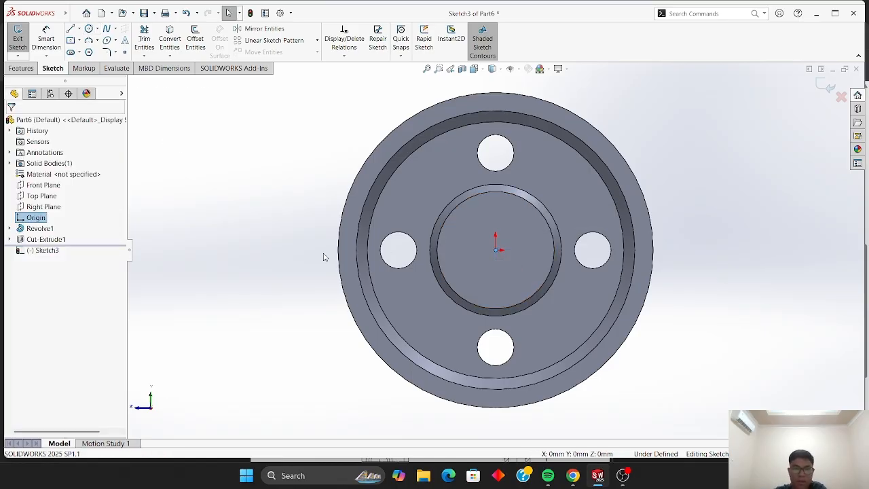
click(88, 30)
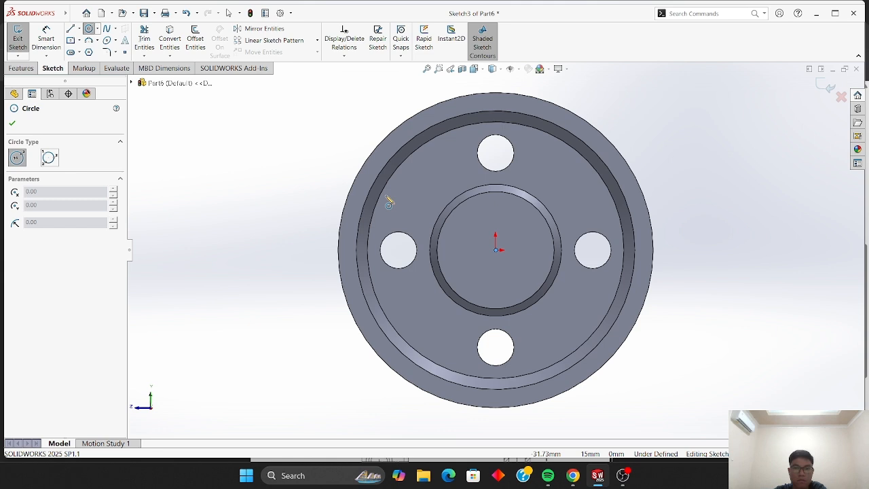
click(496, 250)
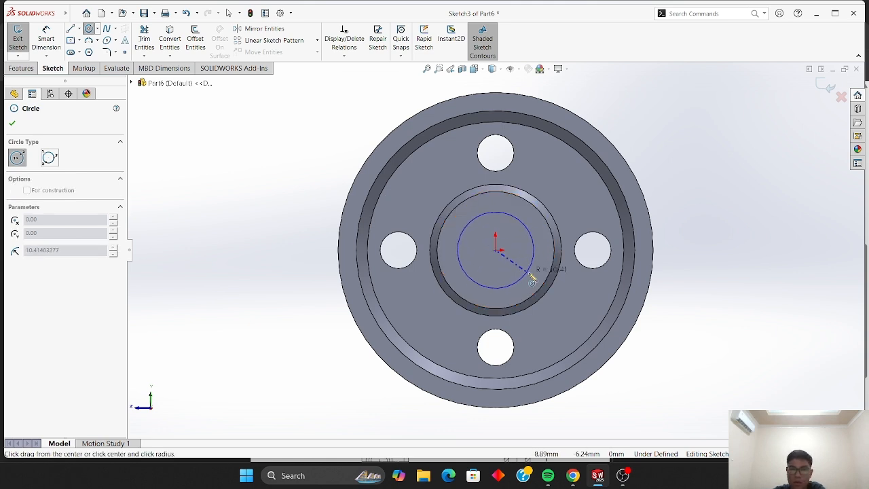
click(531, 273)
click(496, 251)
key(Escape)
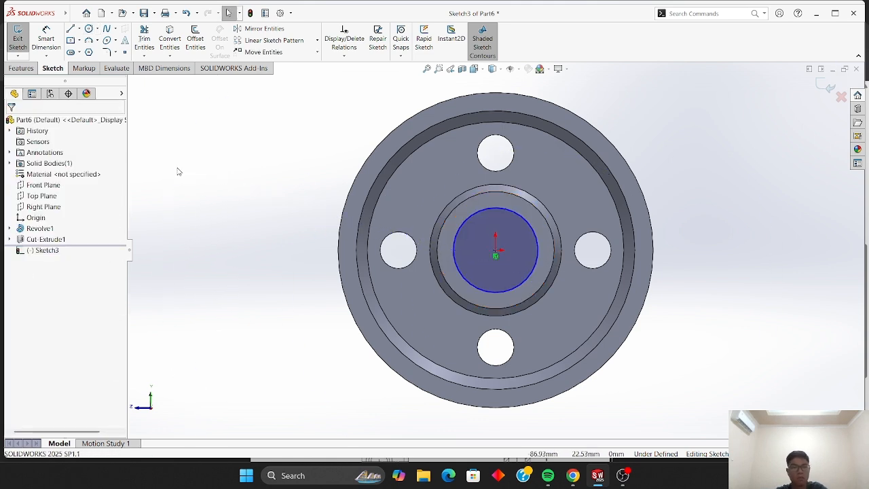
- Dimension the diameter of the circle on the hub's end face as 20 mm
click(46, 38)
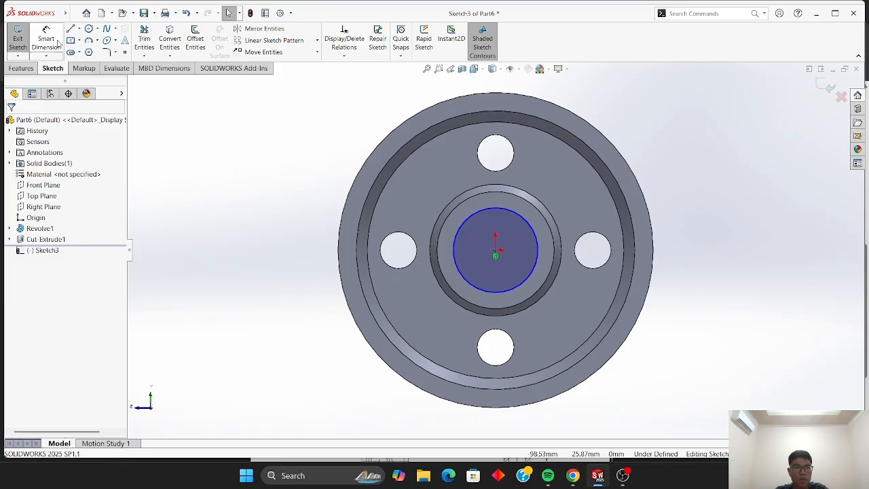
click(527, 275)
click(569, 311)
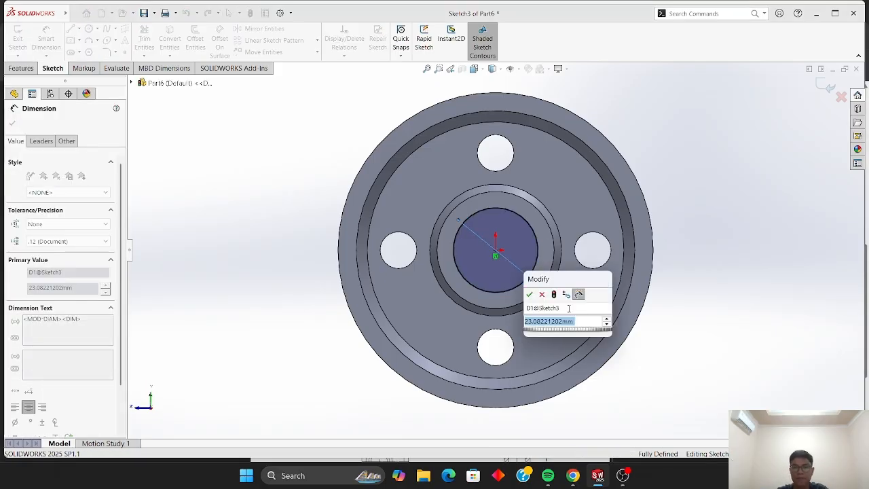
key(Return)
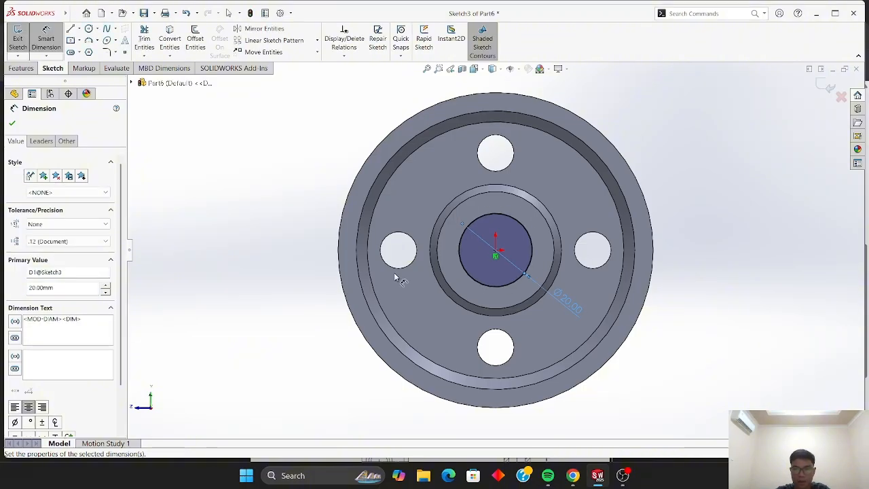
- Cut the 20 mm hub circle through the wheel with an Extruded Cut set to Through All
click(12, 123)
key(Escape)
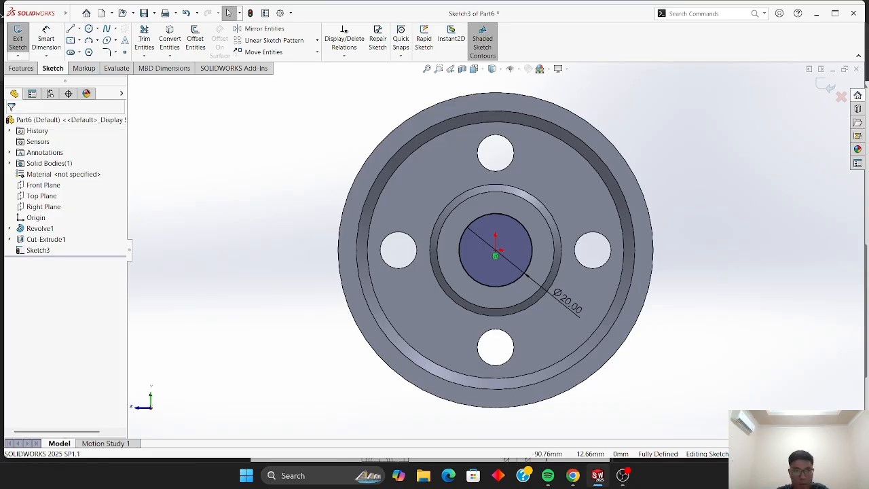
click(19, 68)
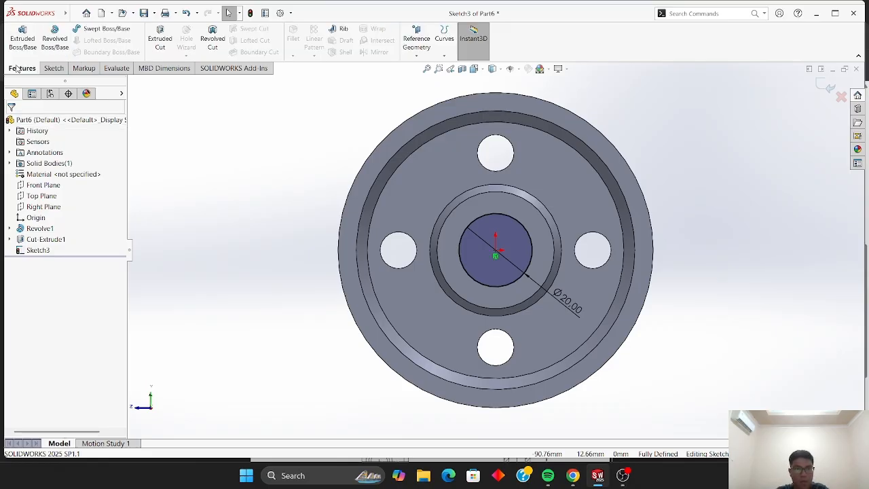
click(158, 41)
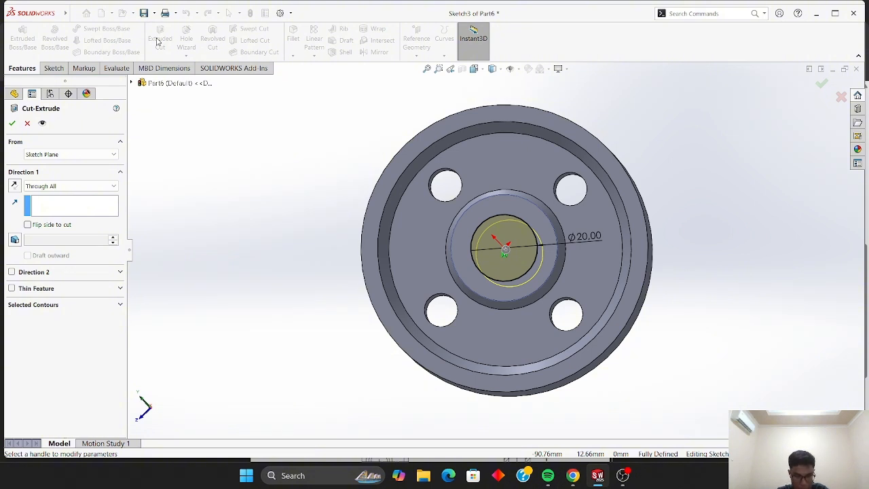
click(13, 122)
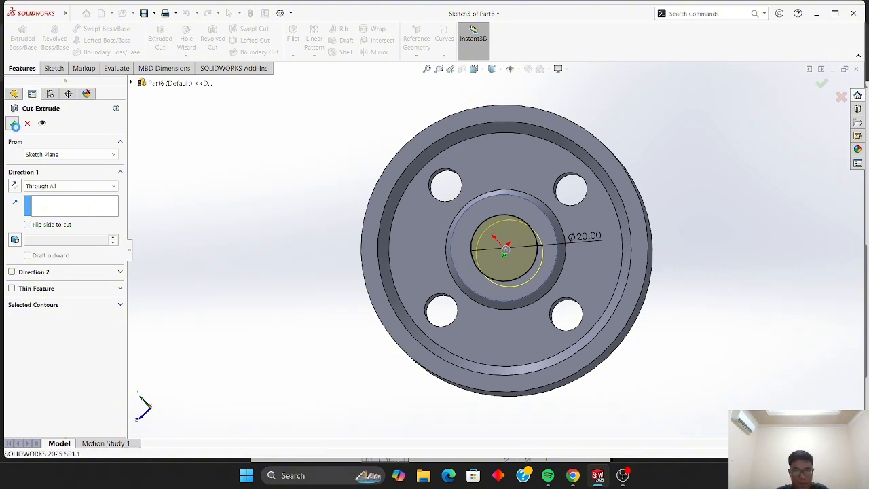
- Examine the wheel's center bore and the four holes around it from several angles
click(163, 121)
key(Down)
key(Down)
key(Left)
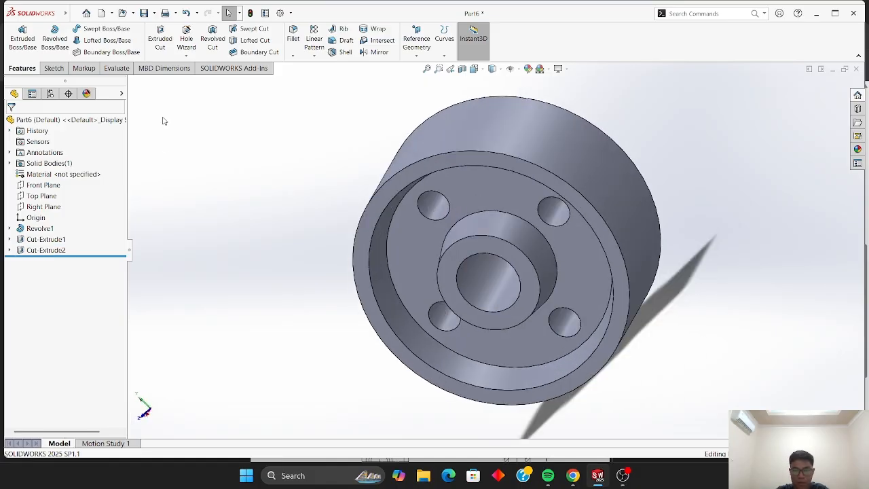
key(Left)
key(Up)
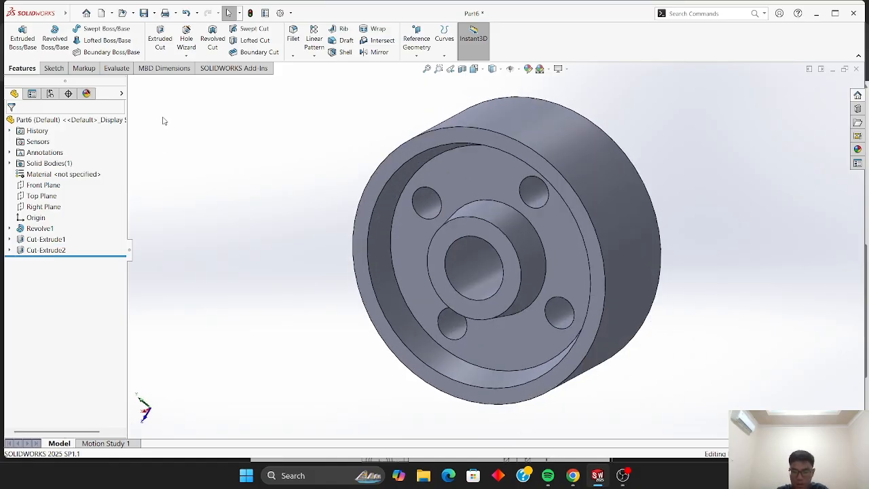
key(Down)
key(Left)
key(Right)
key(Right)
key(Right)
key(Up)
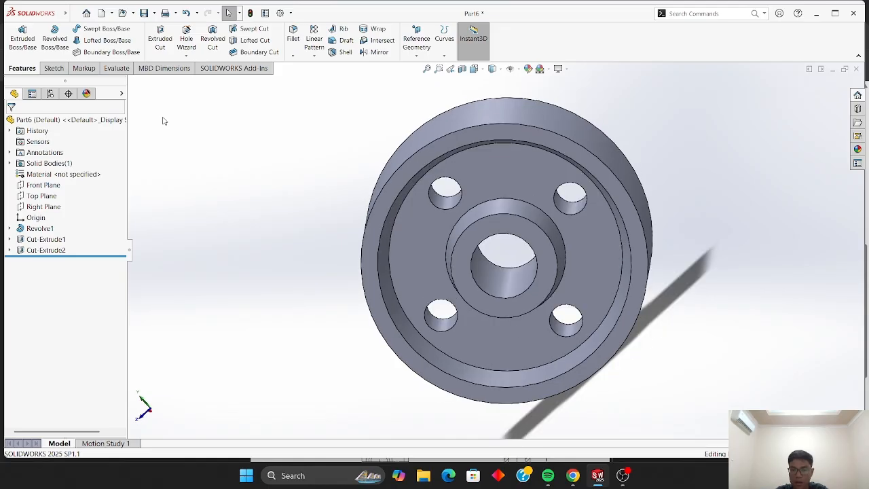
key(Up)
key(Up)
key(Down)
key(Down)
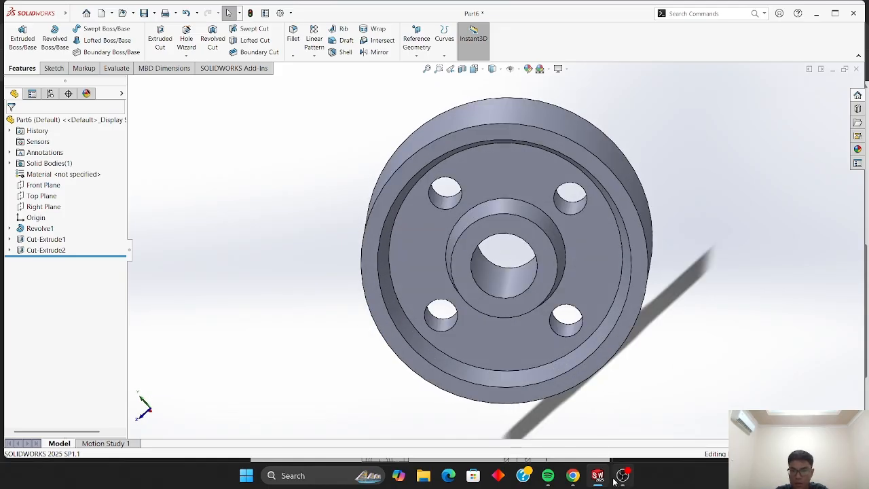
- Switch to the assignment PDF in Chrome to examine drawing d, and return to the wheel model in SOLIDWORKS
click(572, 475)
scroll(477, 275, down, 3)
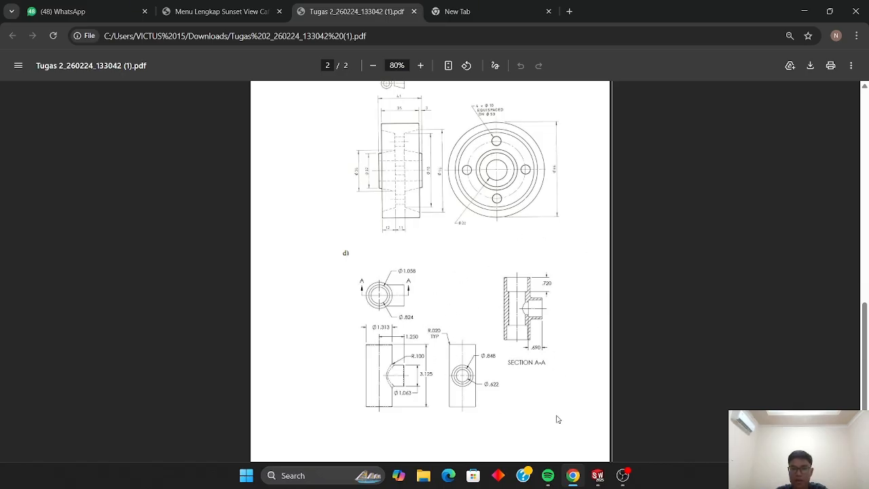
click(597, 475)
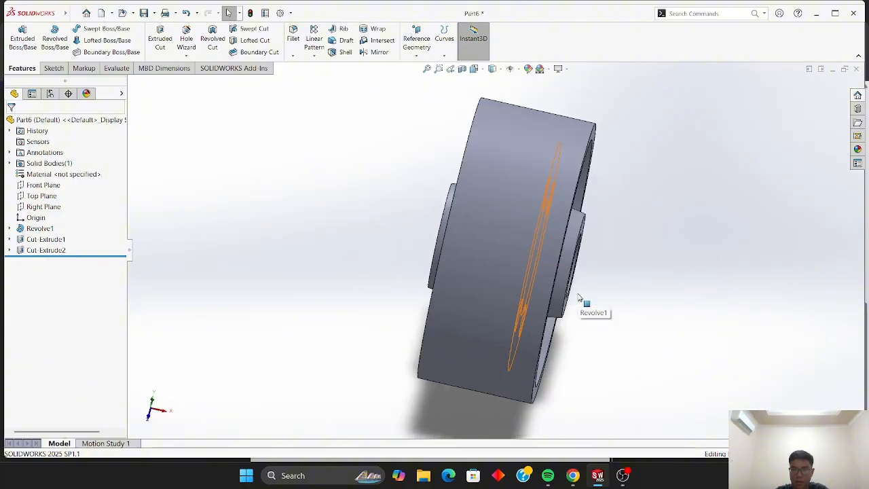
key(Right)
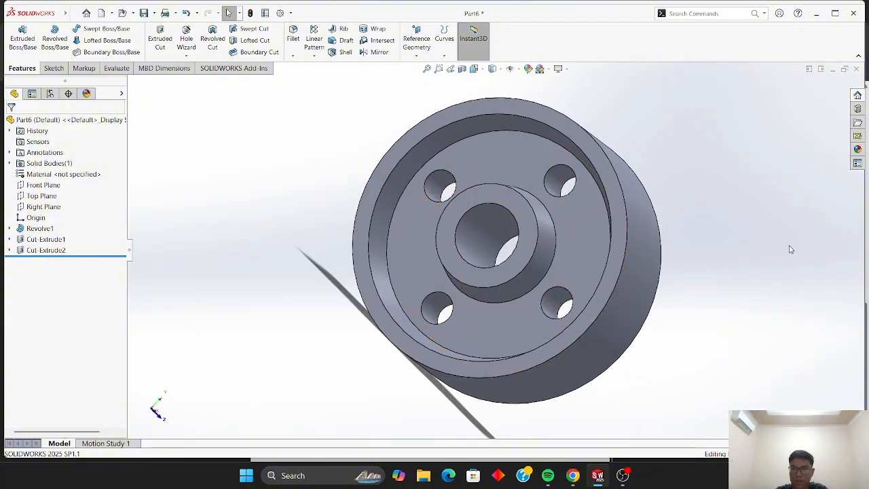
click(623, 476)
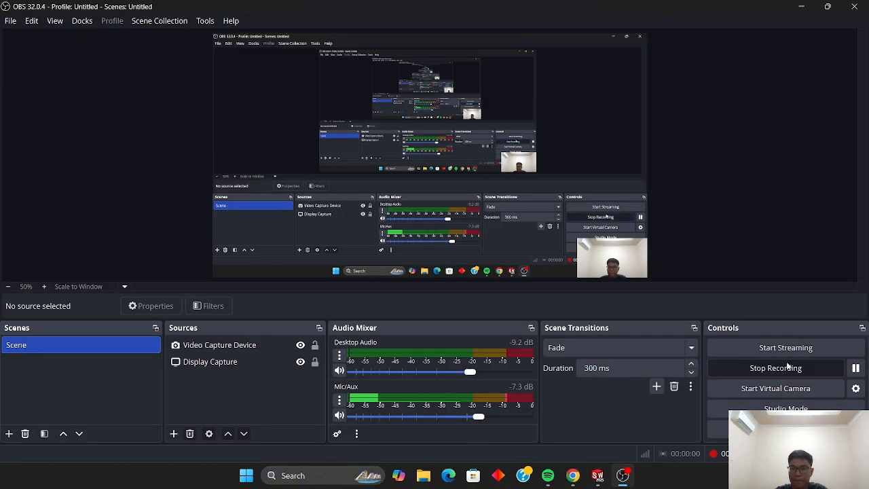
click(572, 475)
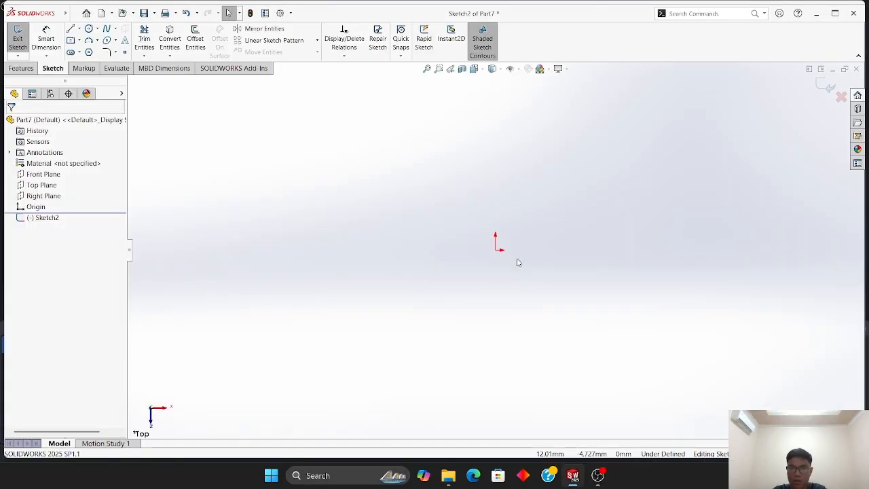
- Sketch a circle about 74 mm in diameter centered on the origin in the new part's top-view sketch
click(89, 30)
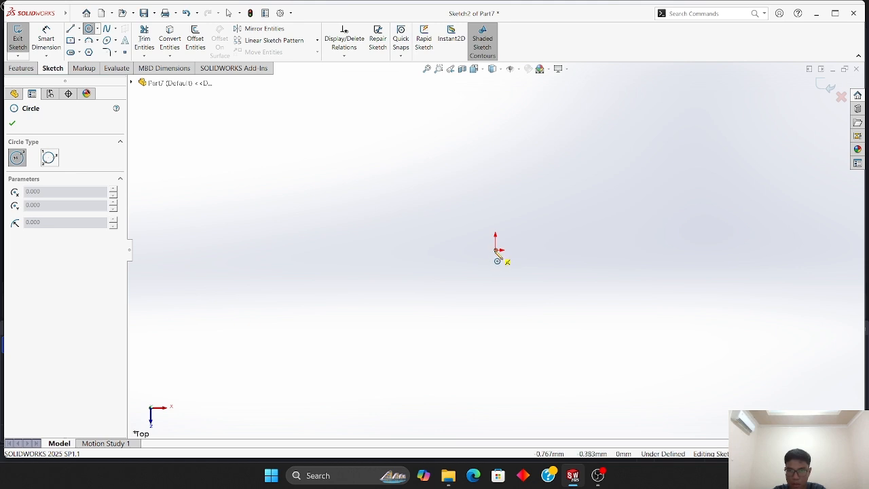
click(498, 251)
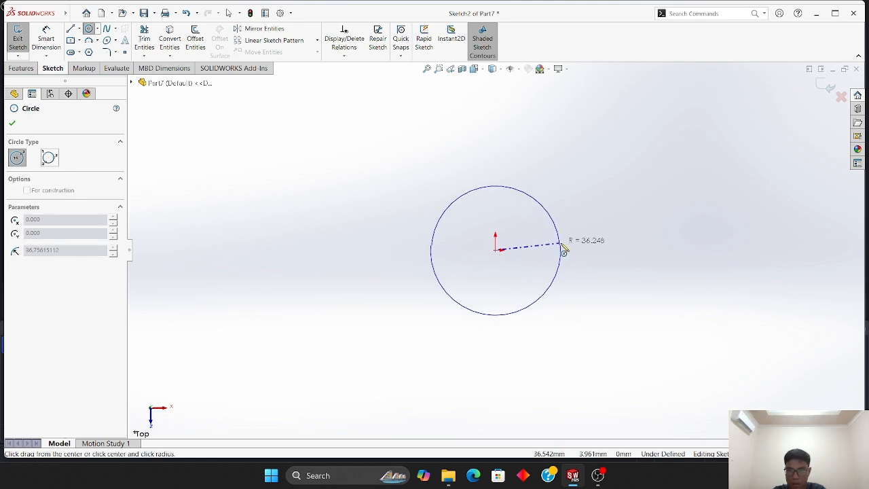
click(430, 251)
click(12, 123)
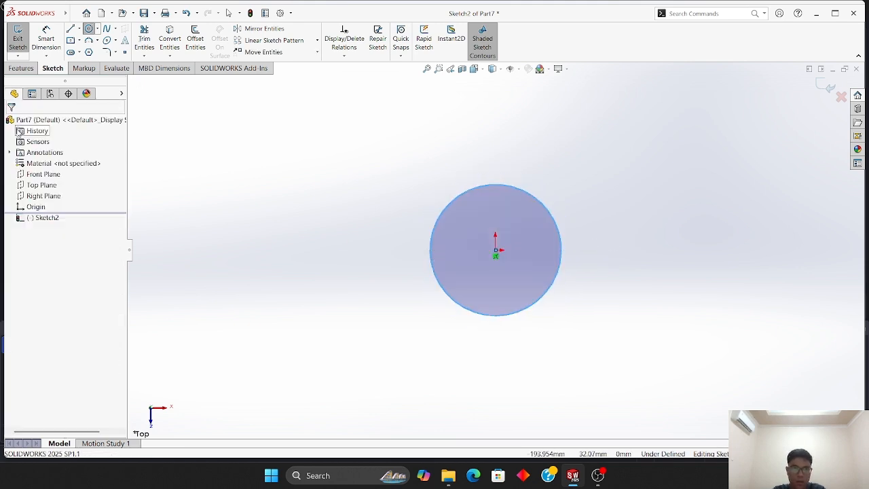
key(Escape)
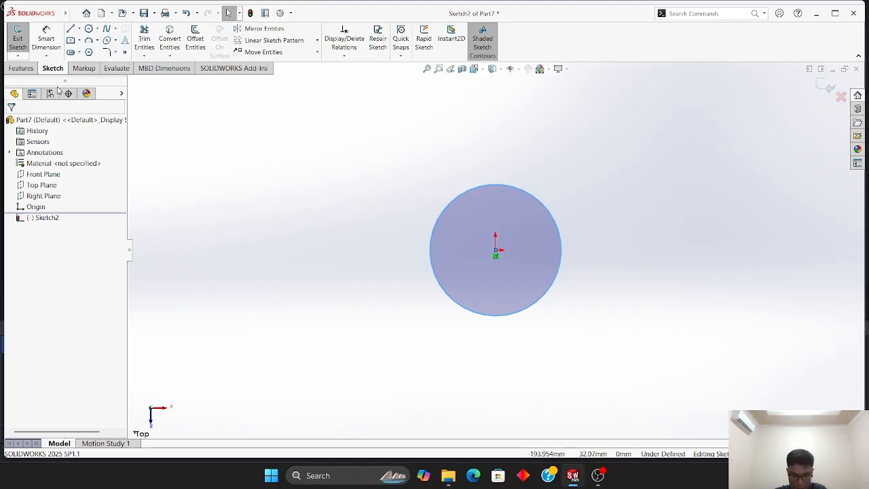
- Dimension the diameter of the origin-centered circle as 1.313 mm
click(46, 40)
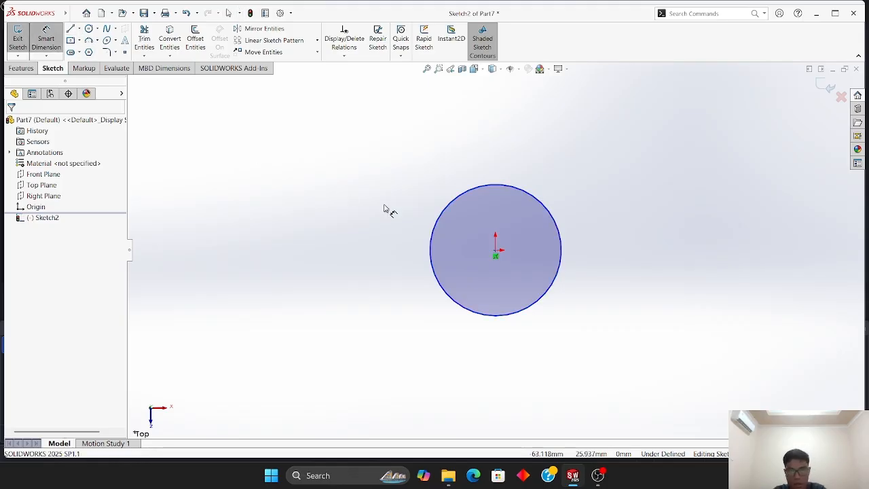
click(552, 301)
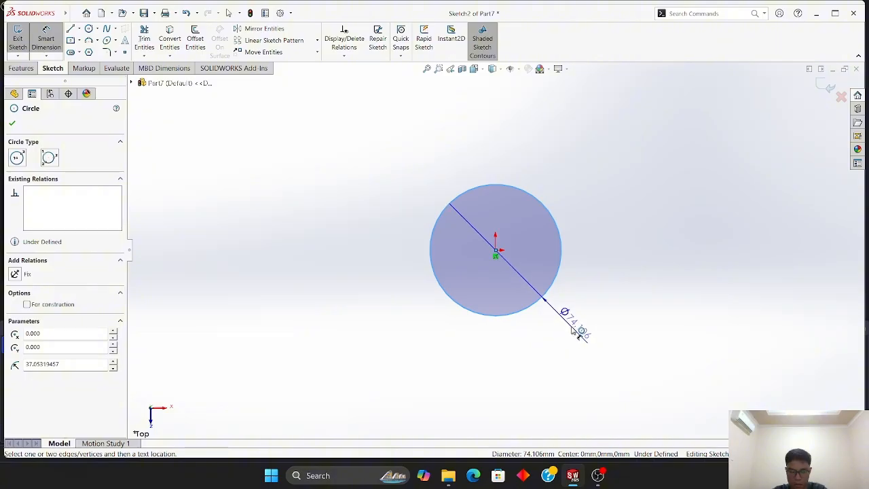
click(572, 331)
key(BackSpace)
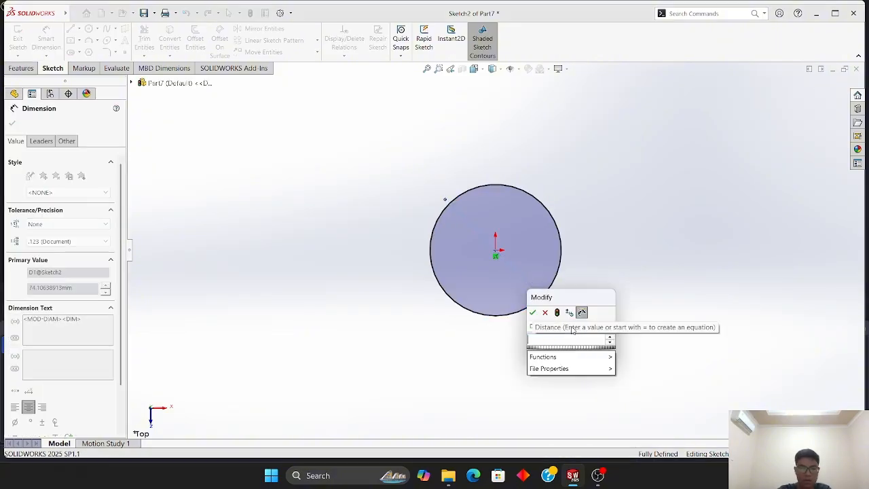
text(1.313)
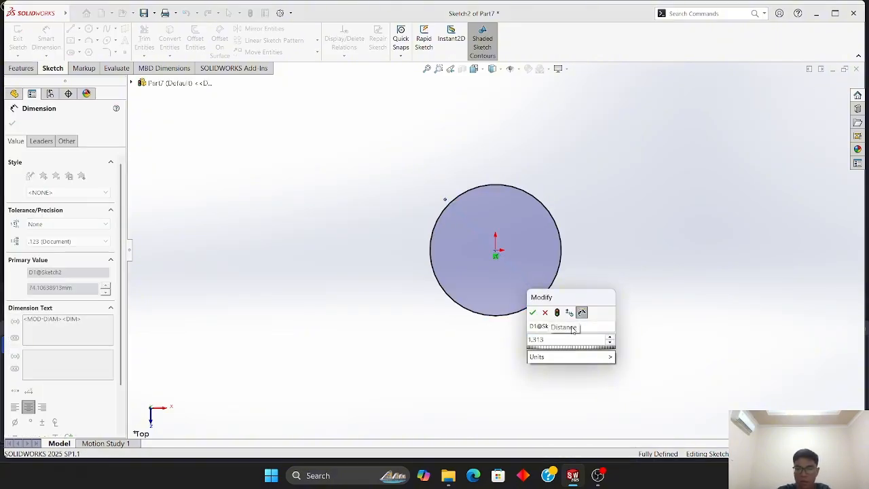
key(Return)
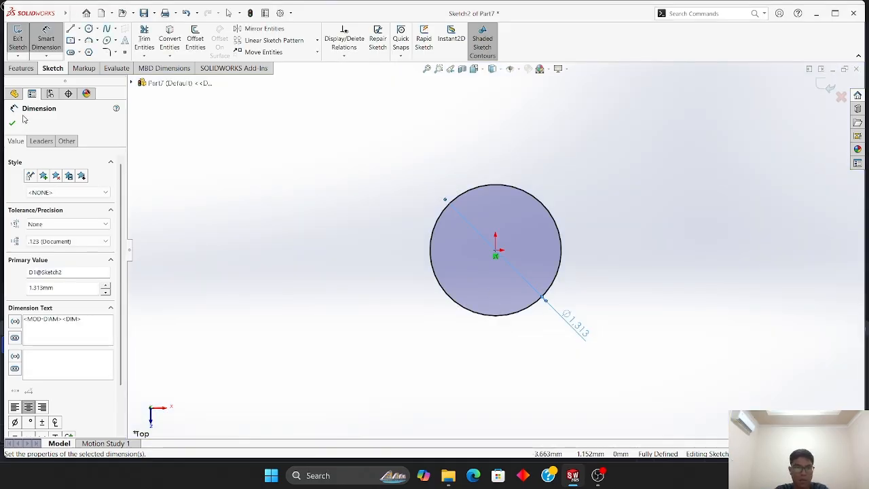
click(11, 123)
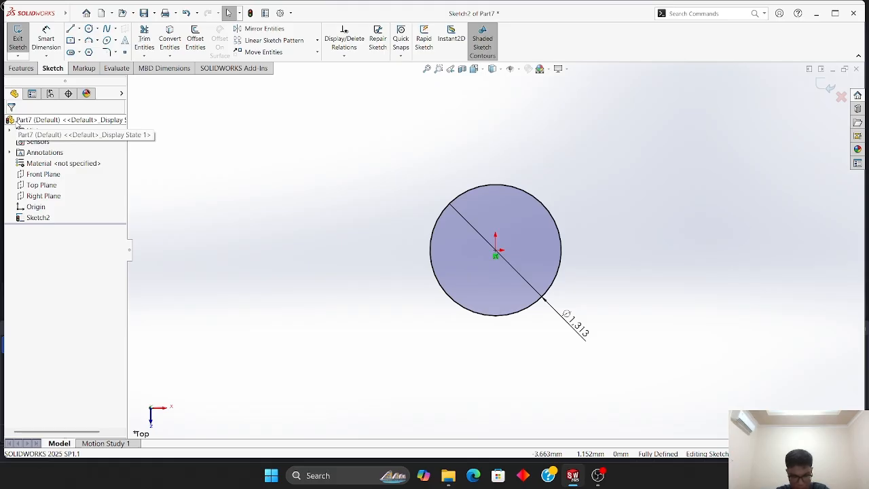
- Extrude the 1.313 mm circle into a cylinder with a Blind depth of 3.125 mm
click(21, 68)
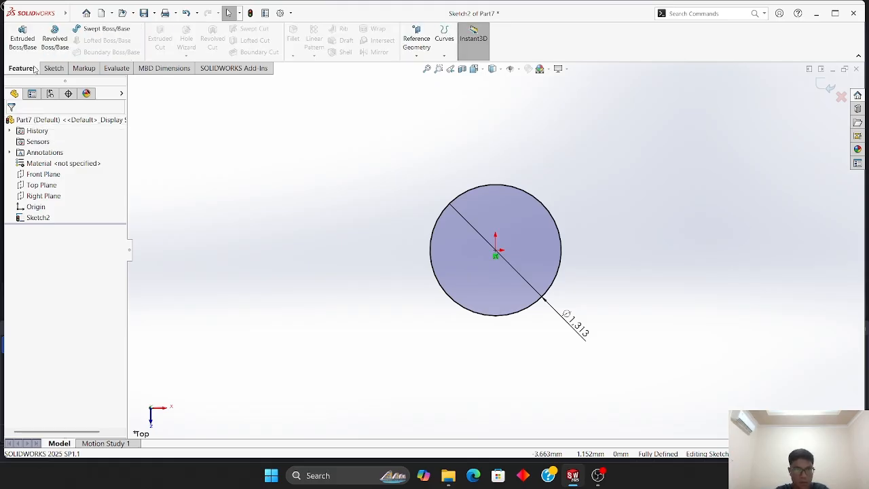
click(24, 46)
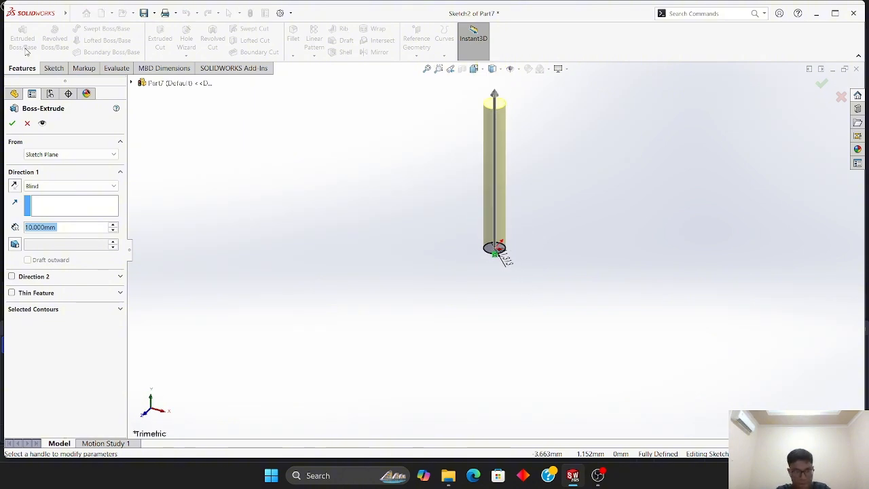
click(45, 227)
key(BackSpace)
key(BackSpace)
key(BackSpace)
key(BackSpace)
key(BackSpace)
key(BackSpace)
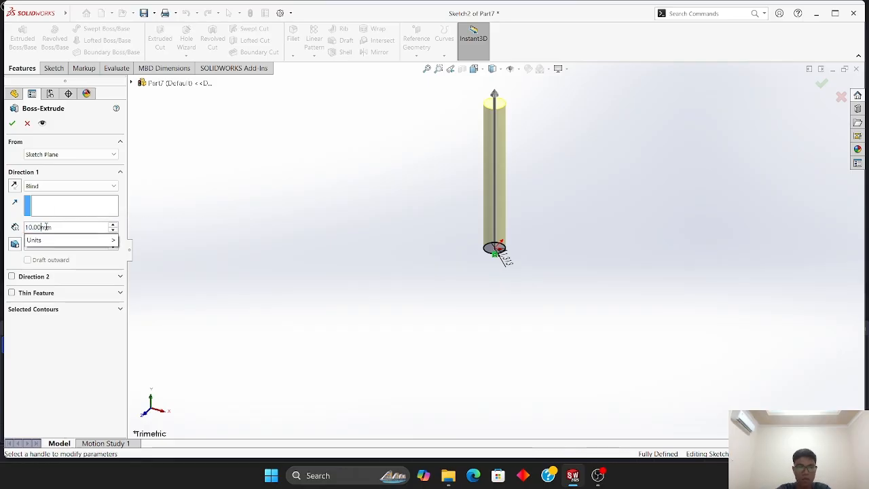
text(3)
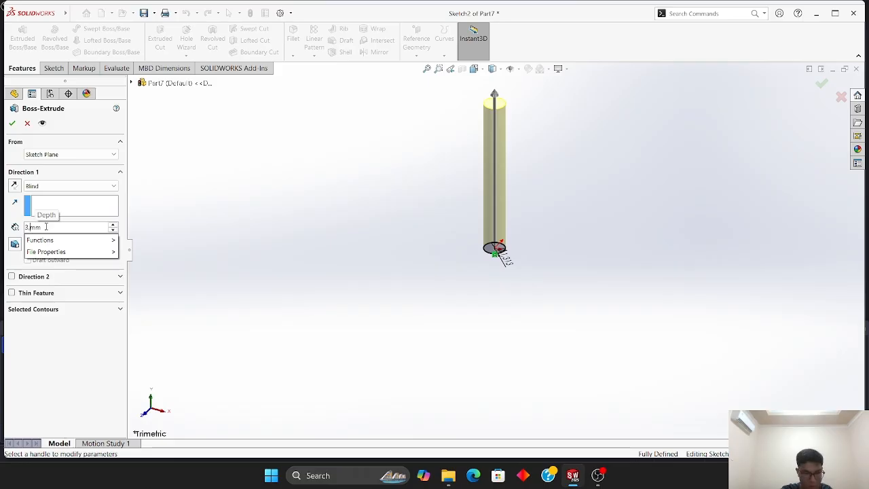
text(125)
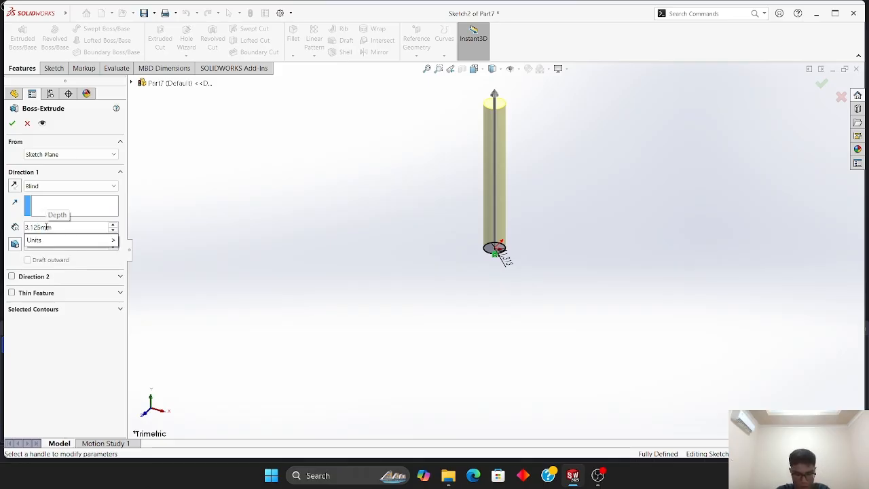
key(Return)
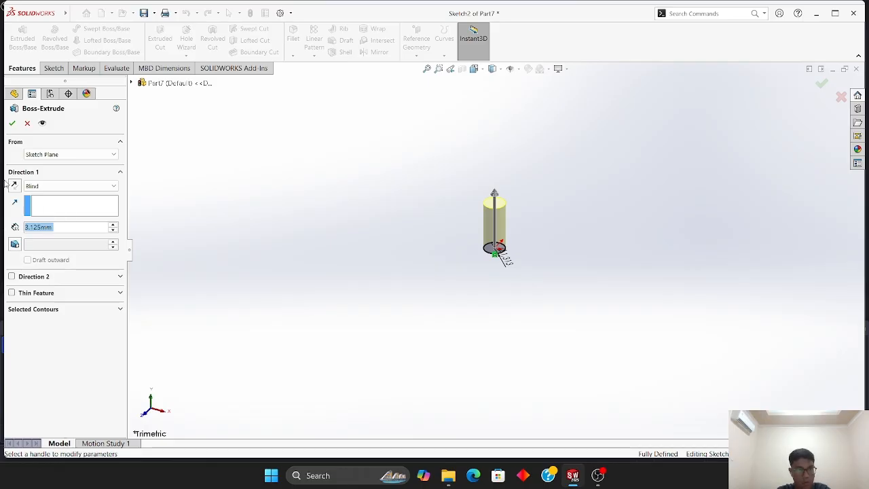
click(12, 123)
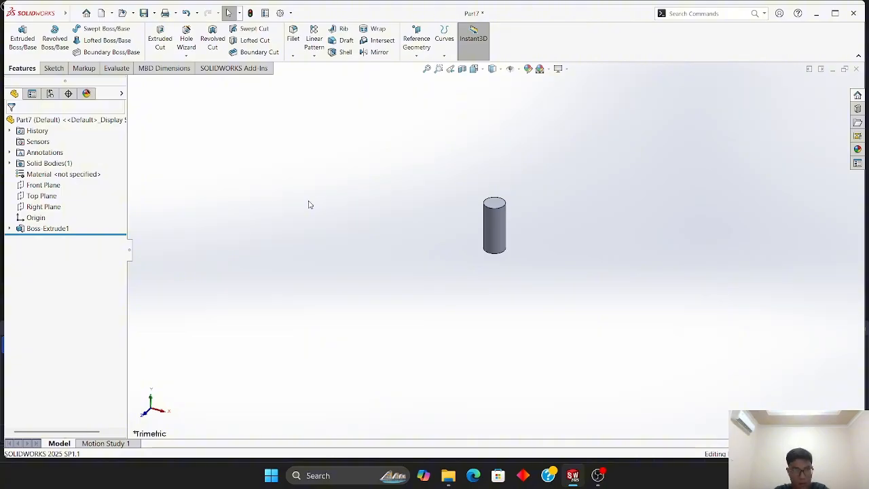
- Start a new sketch on the Front Plane through the cylinder
click(41, 185)
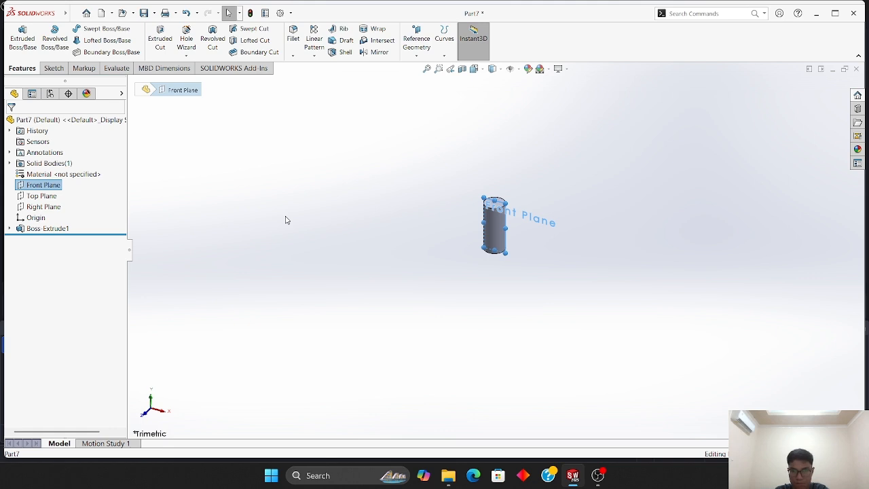
key(Right)
key(Right)
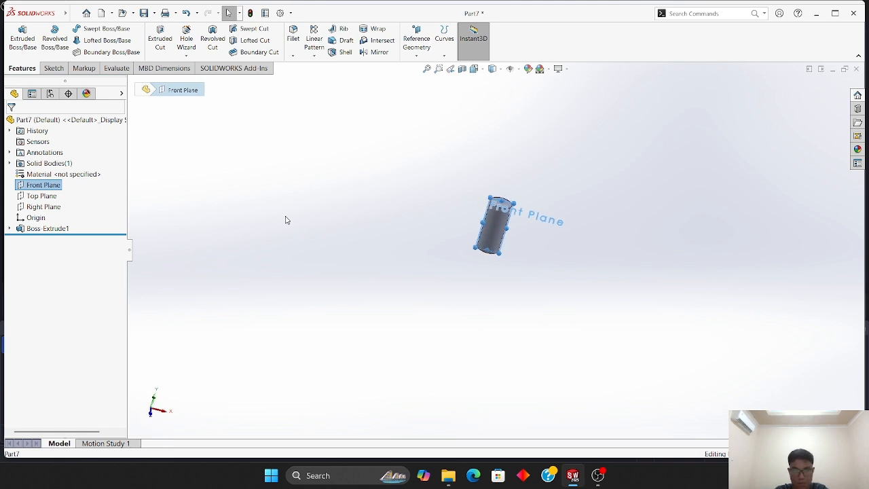
click(499, 234)
click(357, 207)
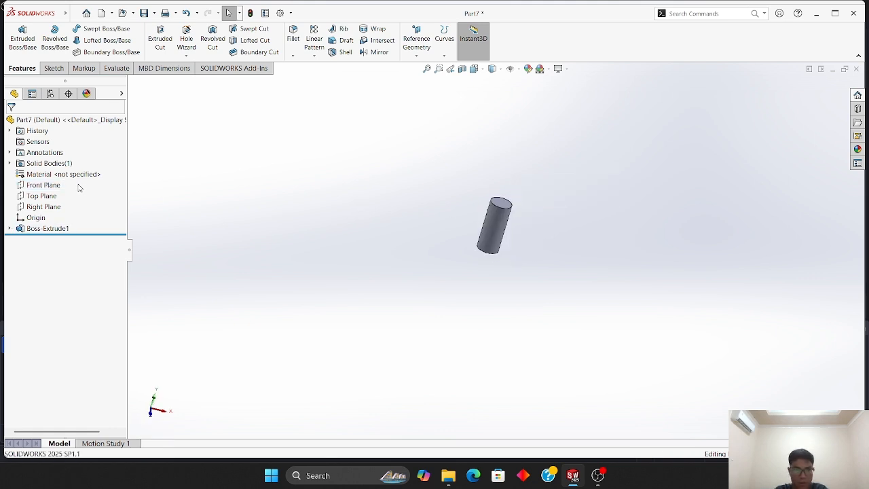
click(44, 186)
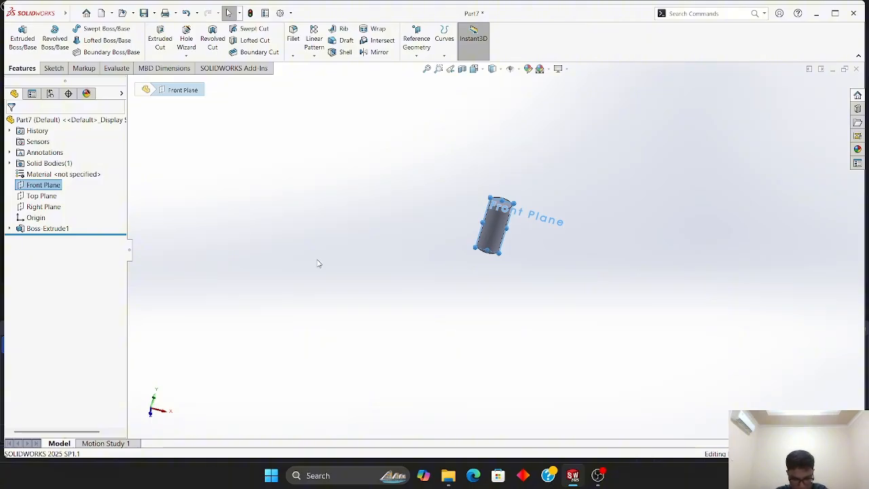
click(327, 225)
click(58, 185)
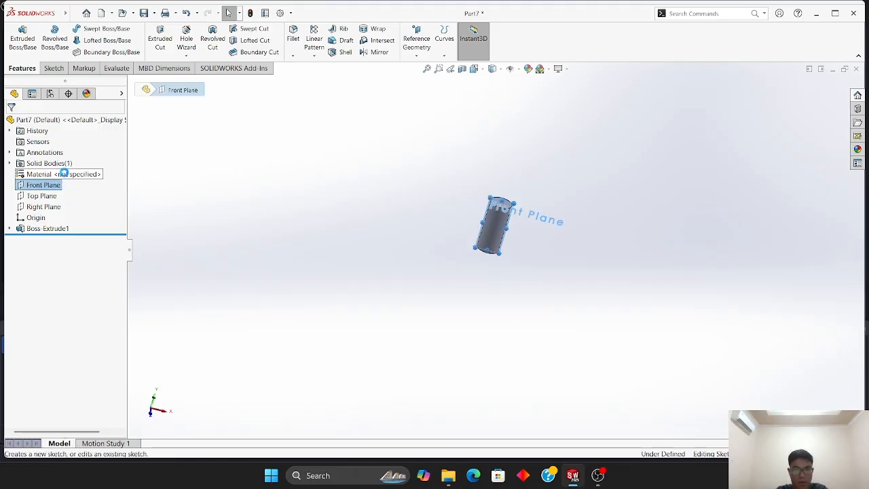
- Enter the new Front Plane sketch and clear the plane selection
click(66, 169)
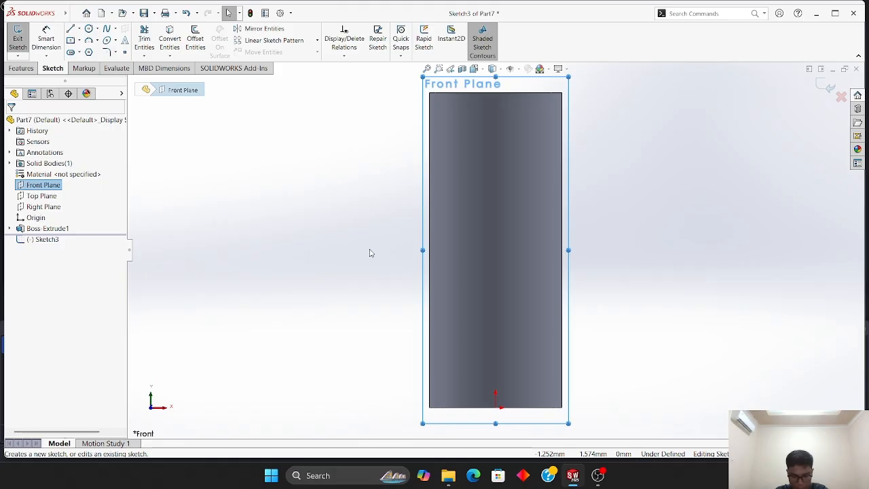
click(370, 253)
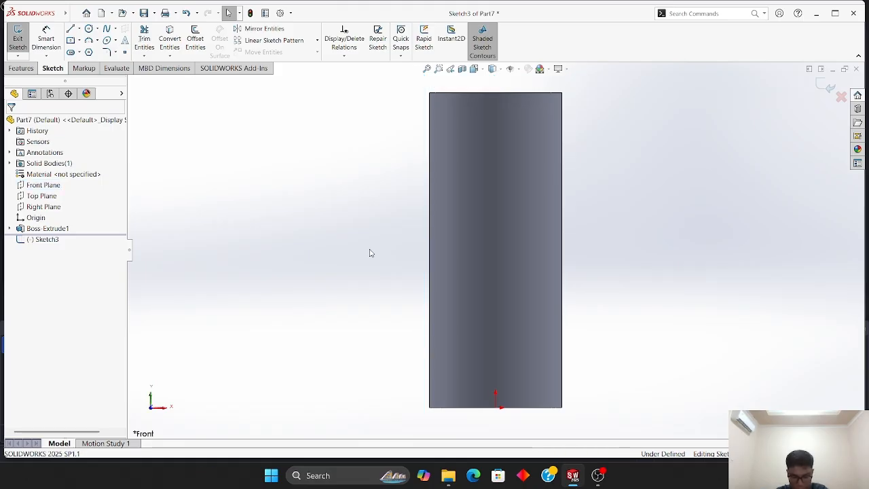
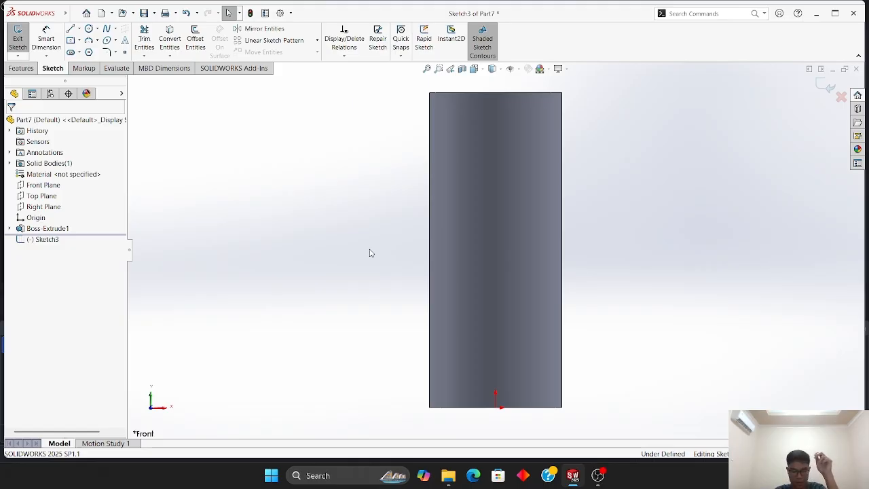
click(88, 29)
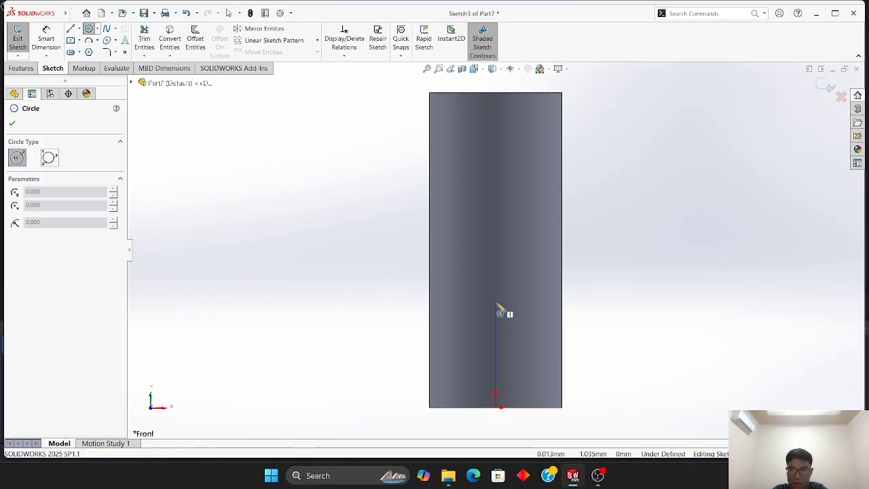
click(563, 253)
click(534, 251)
key(Escape)
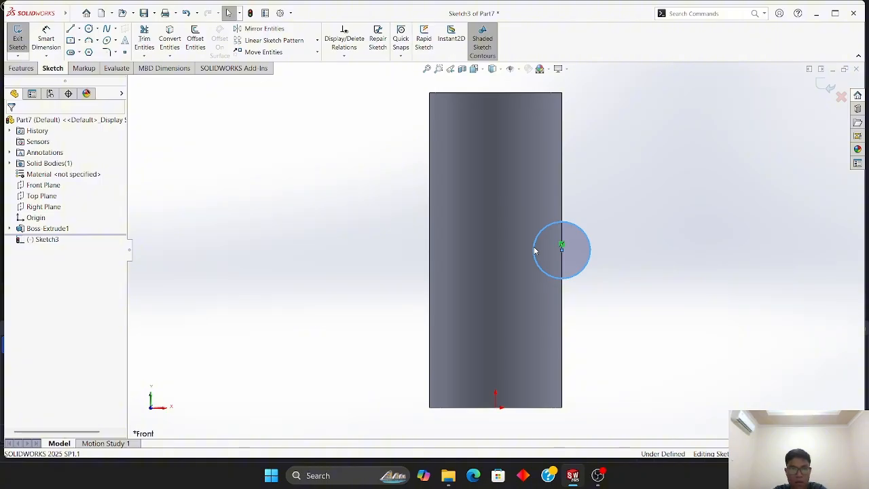
click(185, 13)
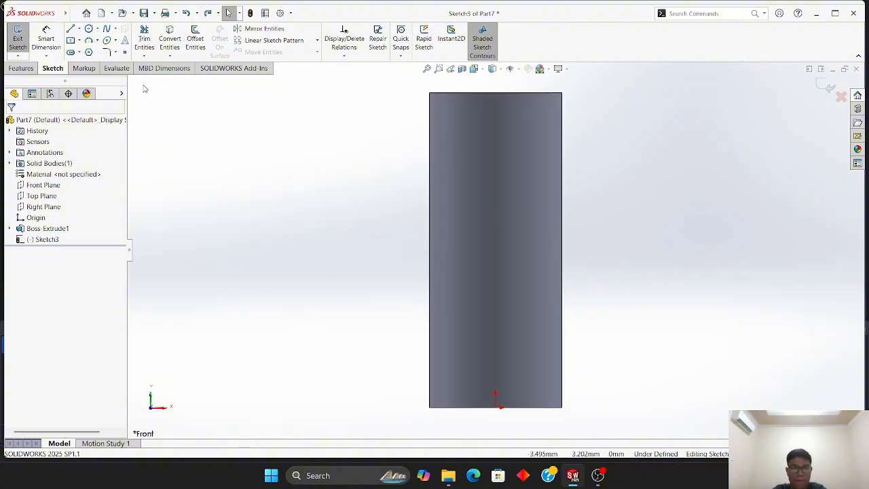
click(89, 28)
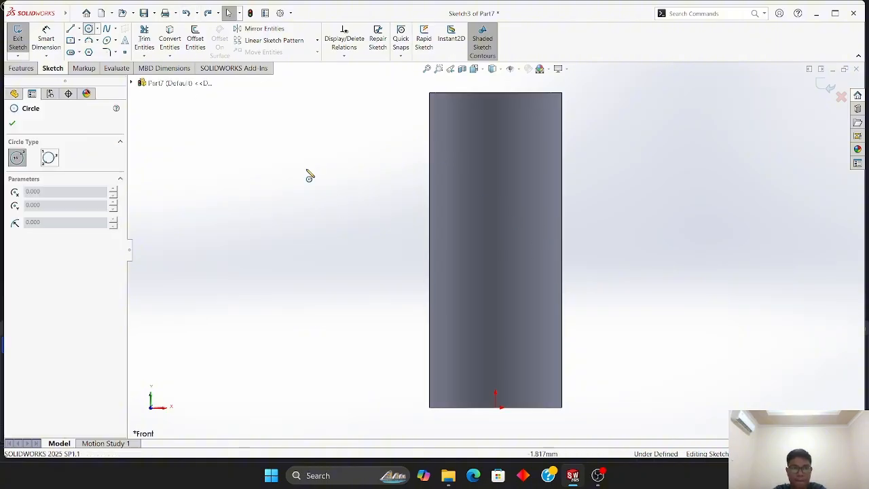
click(496, 408)
click(500, 249)
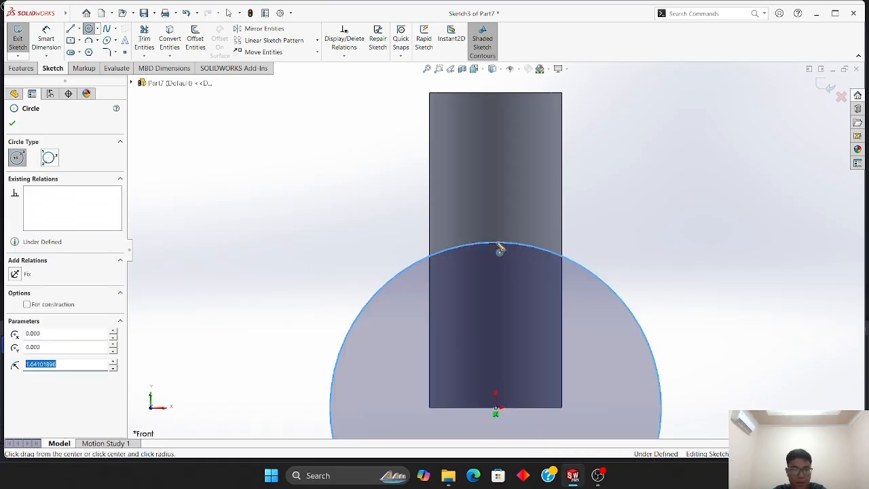
key(Escape)
click(186, 12)
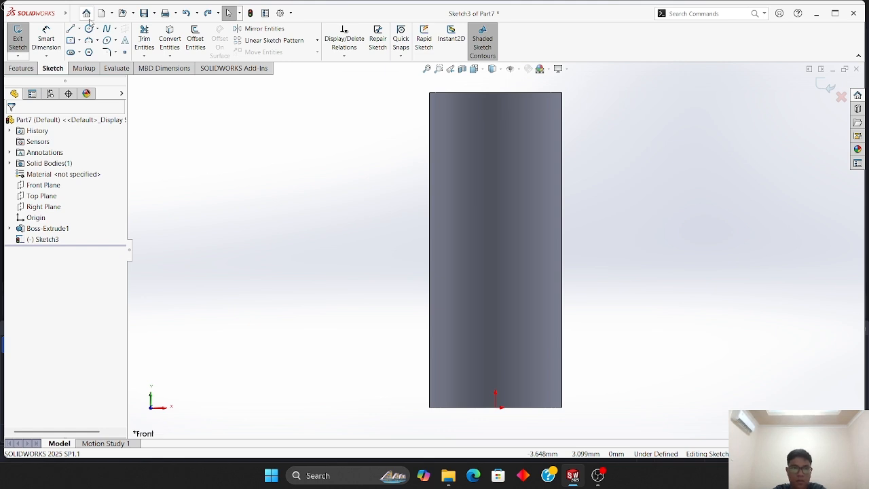
- Sketch a circle about 0.54 mm in diameter centered on the cylinder's axis at mid-height, 1.5625 mm above the origin
click(89, 28)
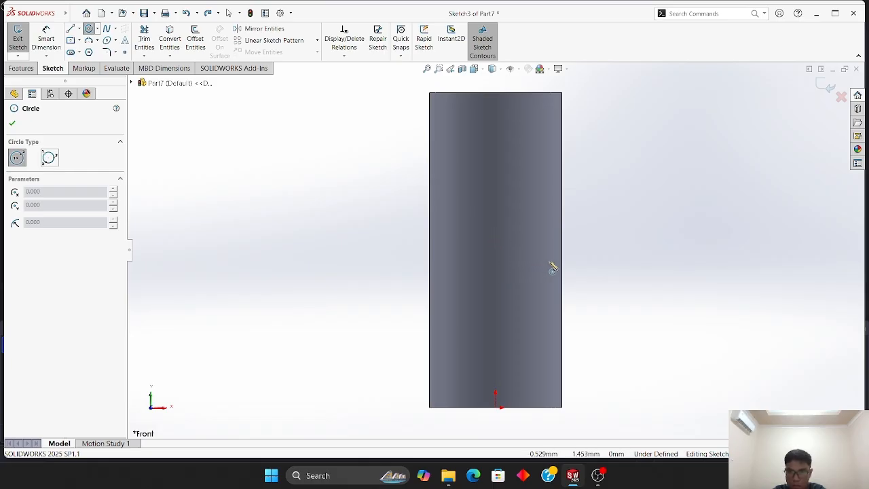
click(496, 251)
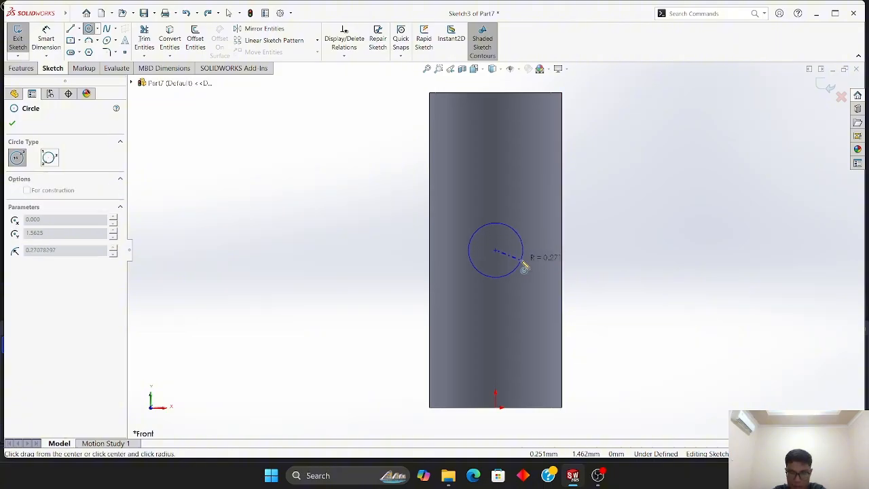
click(521, 262)
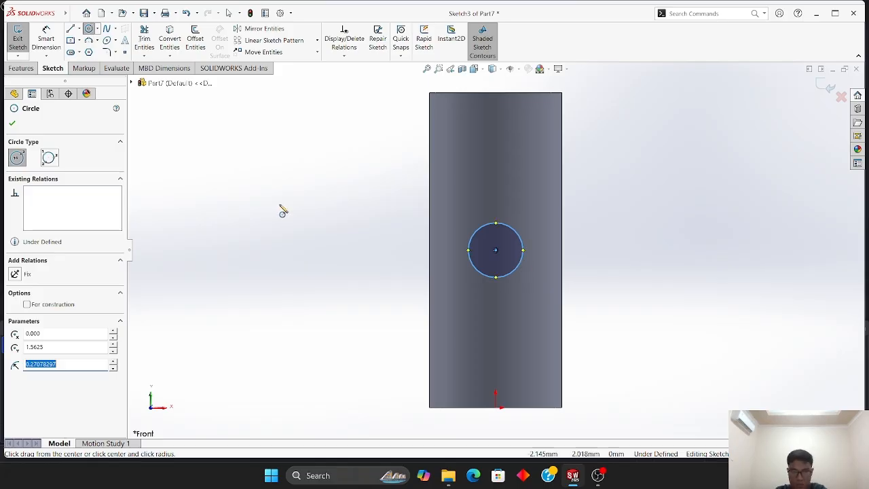
key(Escape)
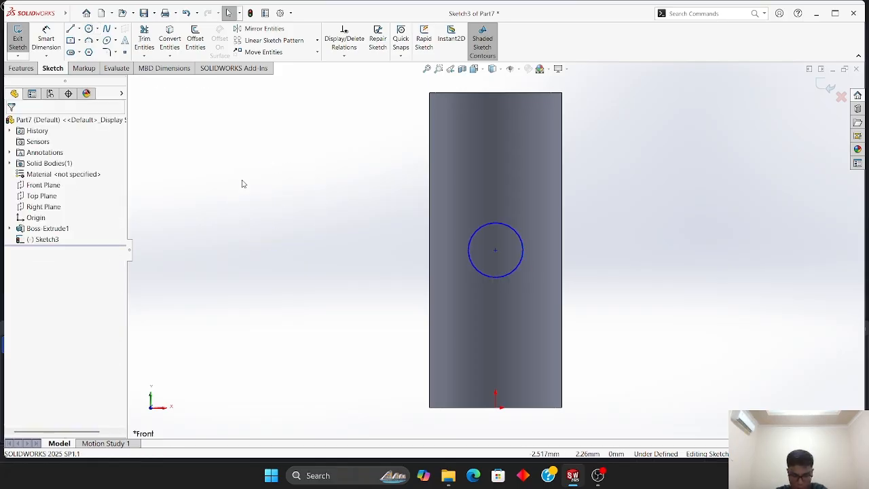
- Dimension the diameter of the mid-height circle as 1.063 mm
click(46, 38)
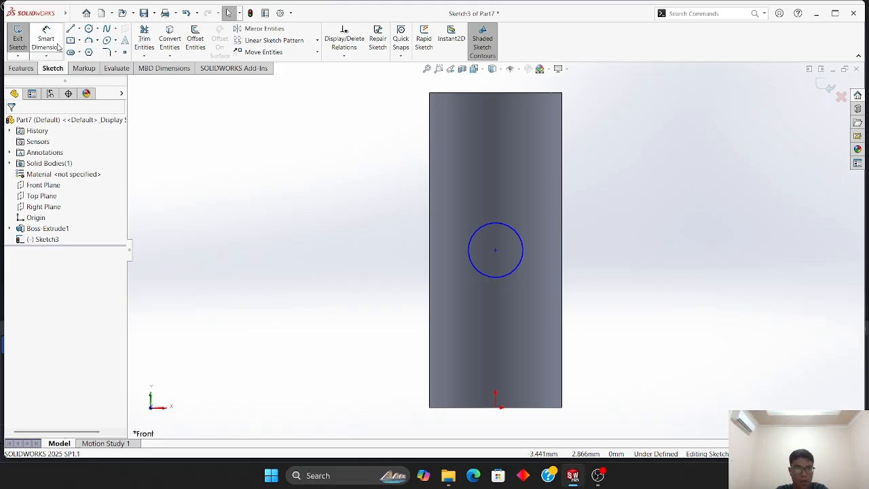
click(494, 226)
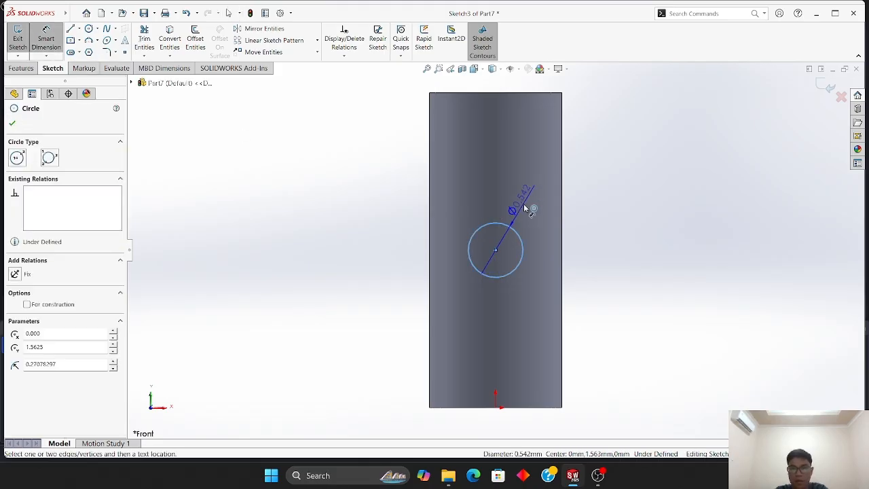
click(537, 202)
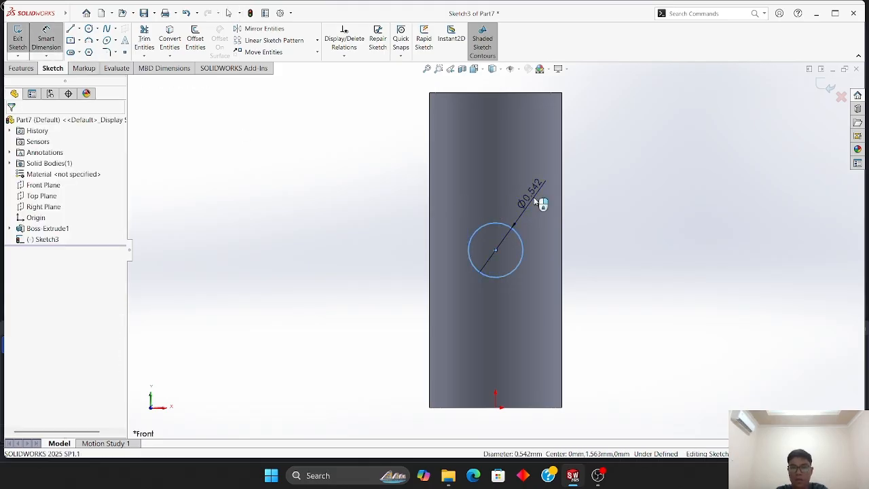
text(1.063)
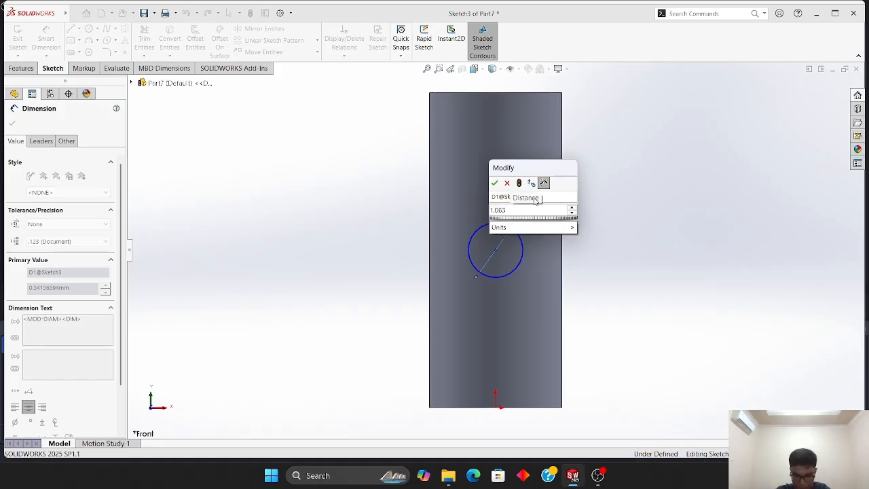
key(Return)
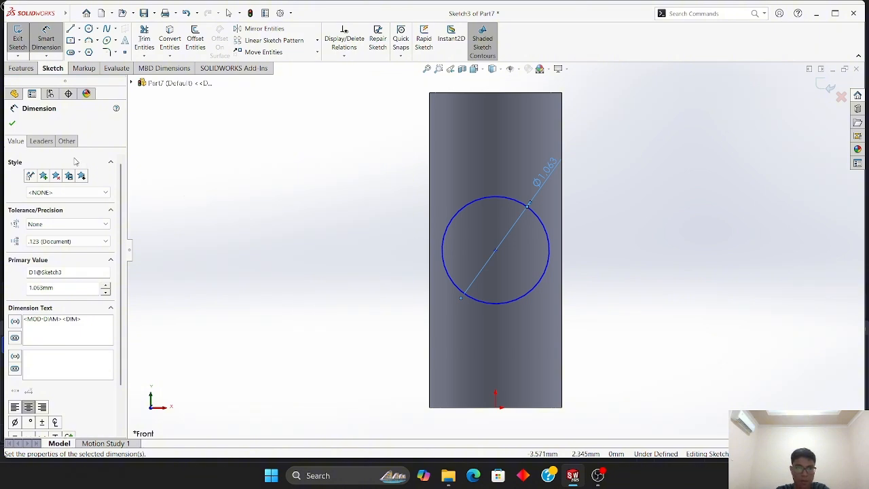
click(11, 124)
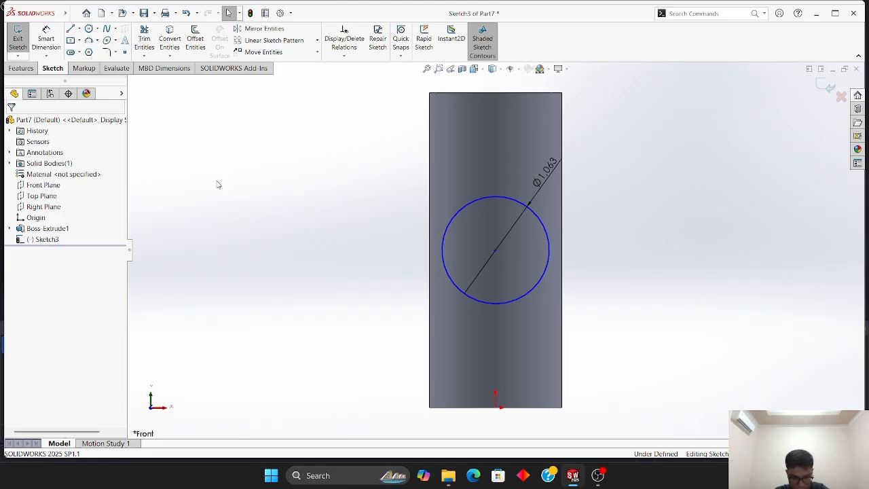
- Extrude the 1.063 mm circle from the sketch plane with a Blind depth of 1.250 mm, merged with the main cylinder
click(21, 68)
click(23, 39)
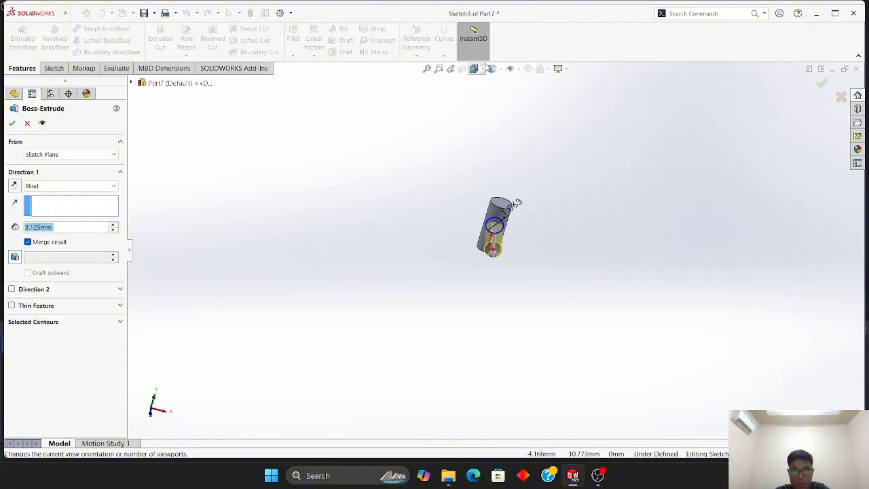
click(427, 70)
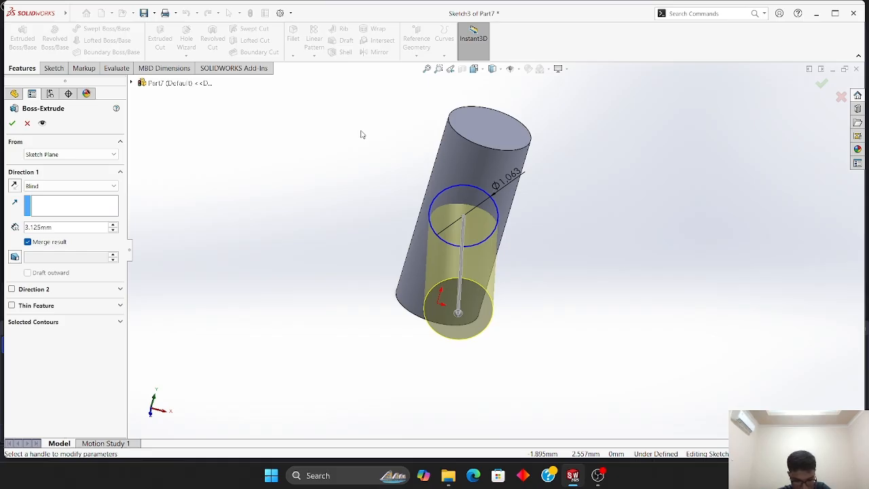
click(37, 227)
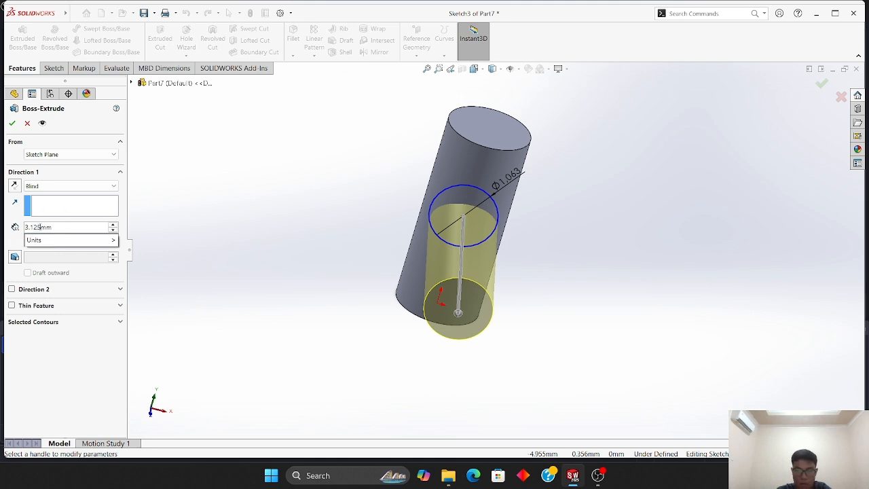
key(BackSpace)
key(BackSpace)
key(BackSpace)
key(BackSpace)
key(BackSpace)
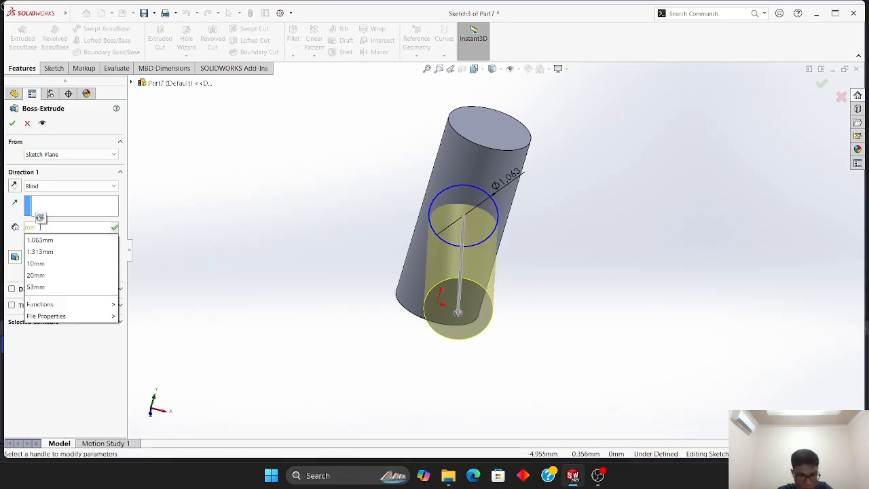
text(1.250)
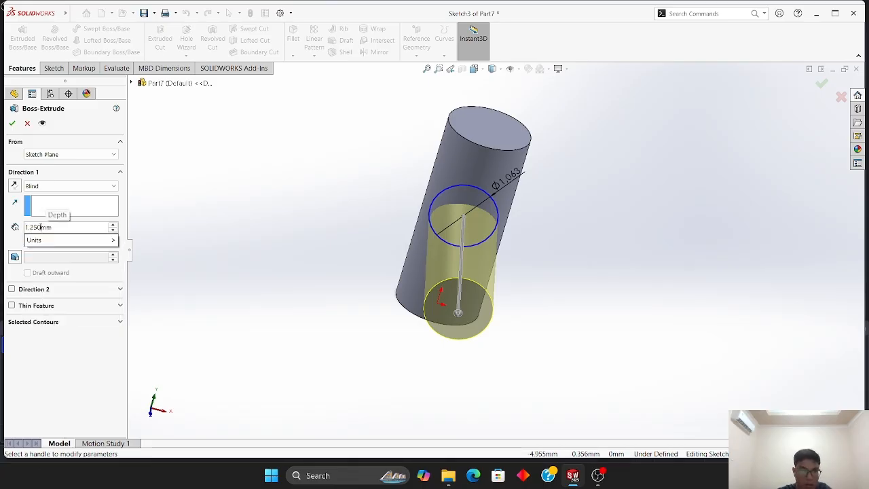
key(Return)
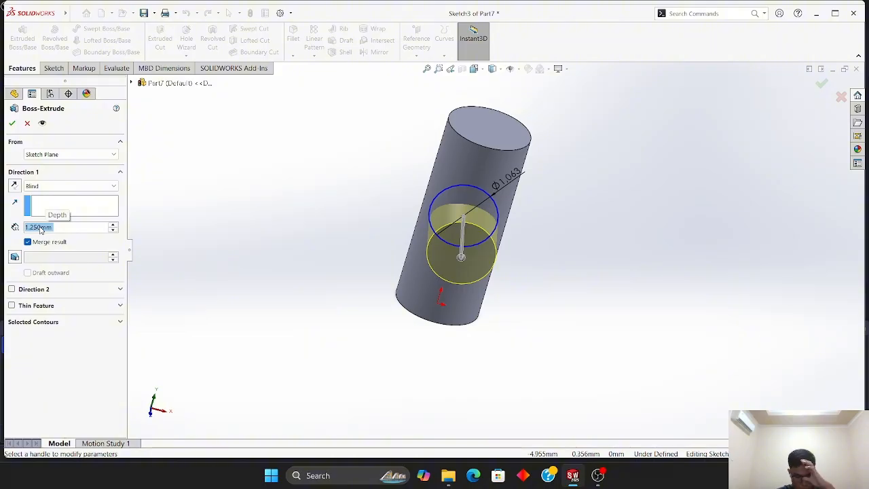
click(11, 123)
click(239, 194)
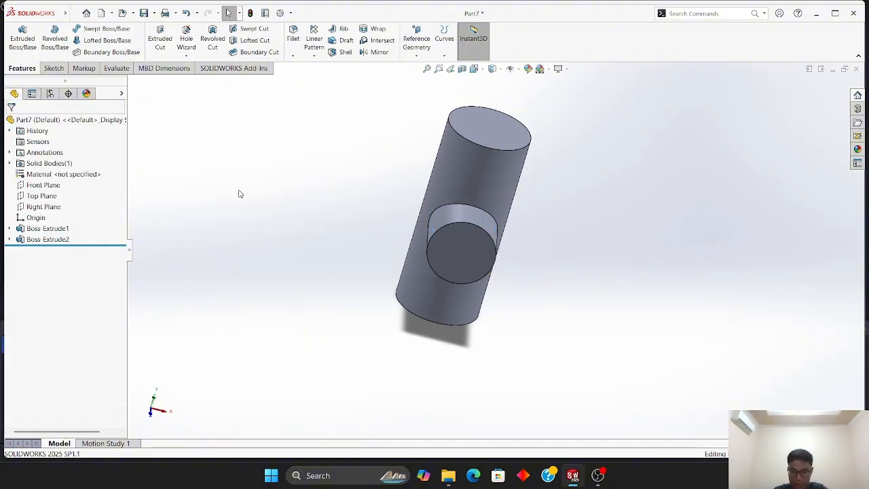
- Examine the tee body from several sides, including its branch and the end faces of the main cylinder
key(Up)
key(Left)
key(Left)
key(Left)
key(Left)
key(Left)
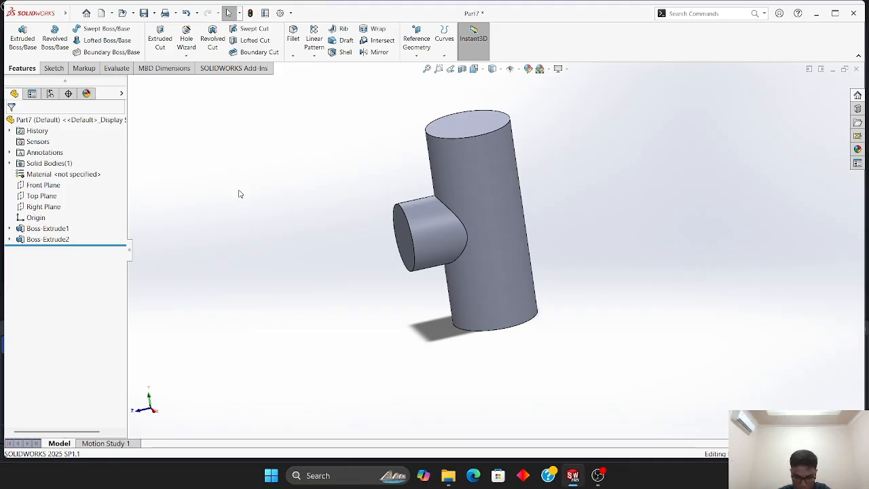
key(Up)
key(Up)
key(Right)
key(Up)
key(Right)
key(Right)
key(Right)
key(Right)
key(Right)
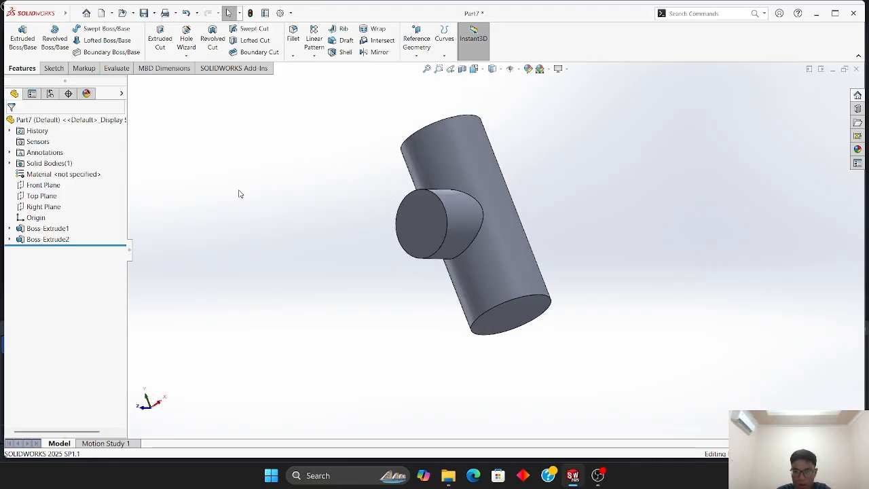
key(Down)
key(Up)
key(Left)
key(Left)
key(Left)
key(Down)
key(Down)
key(Down)
key(Down)
key(Down)
key(Down)
key(Down)
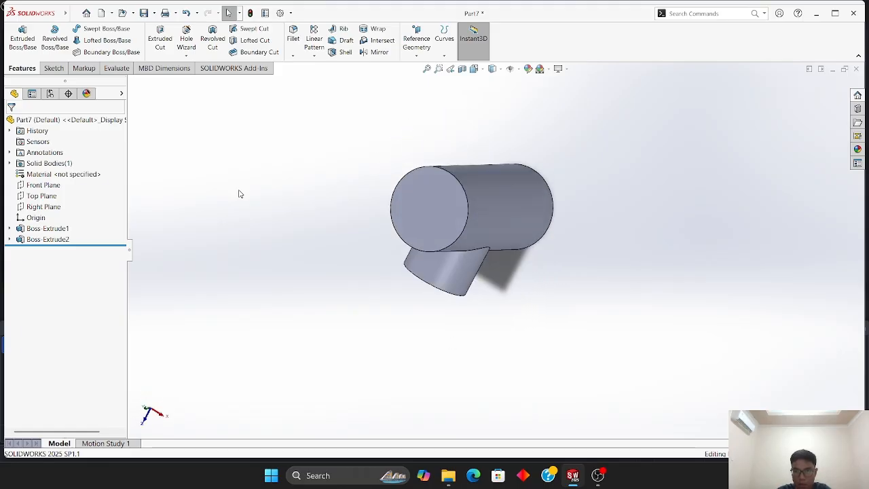
key(Up)
key(Up)
key(Up)
key(Up)
key(Up)
key(Up)
key(Left)
key(Left)
key(Left)
key(Left)
key(Left)
key(Left)
key(Left)
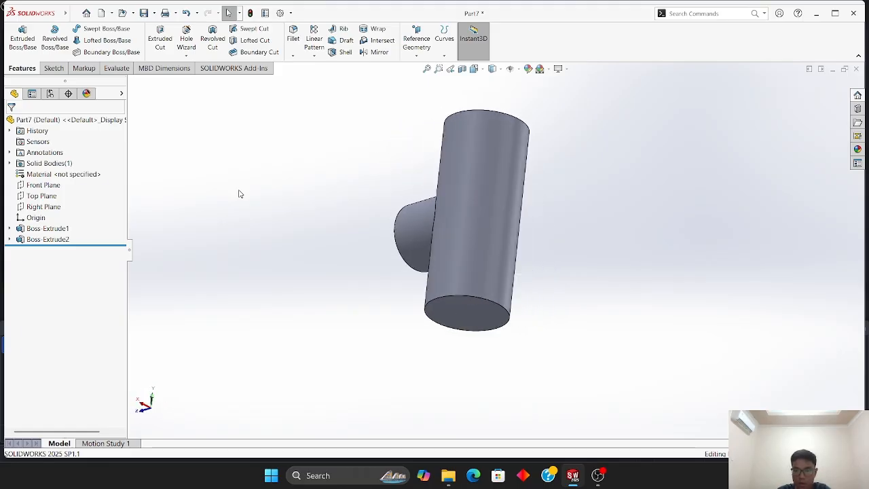
key(Right)
key(Right)
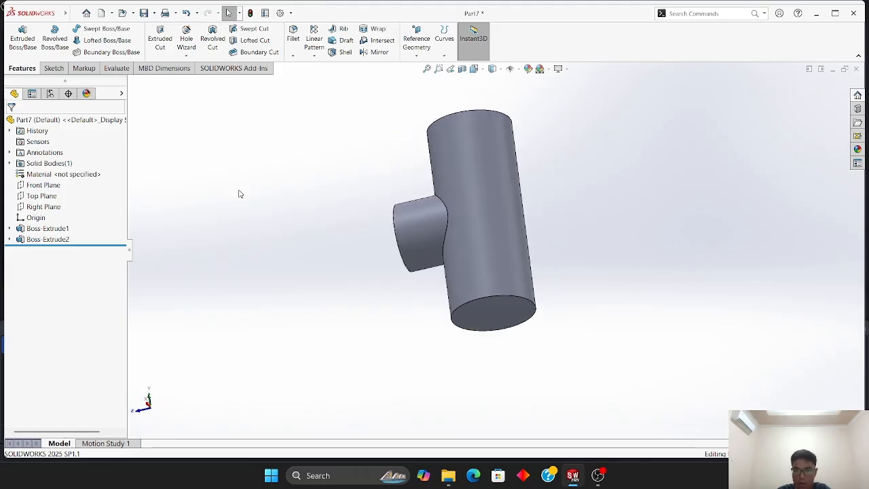
- Start a sketch on the main cylinder's bottom end face and draw a circle centered on the origin, about half the face's diameter
click(479, 305)
click(521, 277)
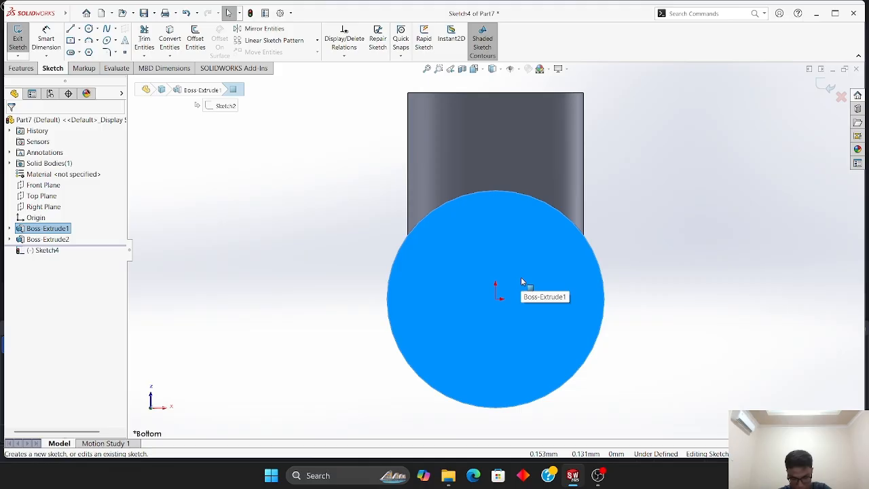
click(287, 143)
click(89, 32)
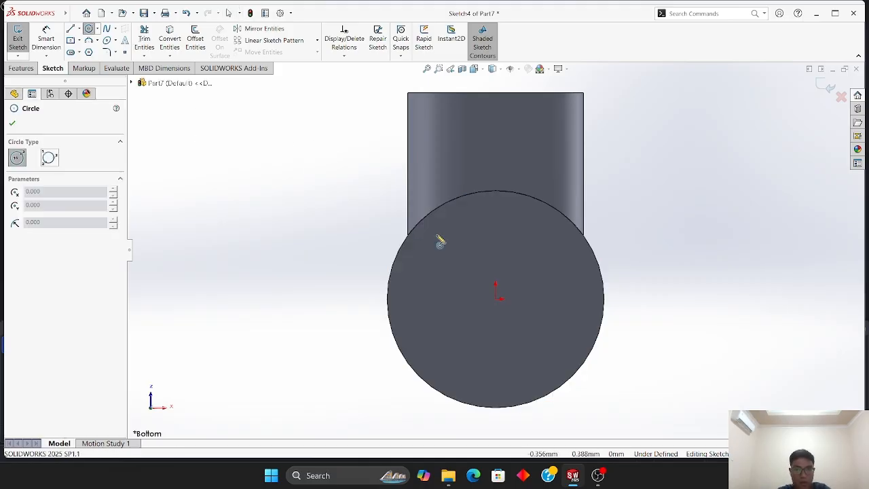
click(497, 296)
click(549, 273)
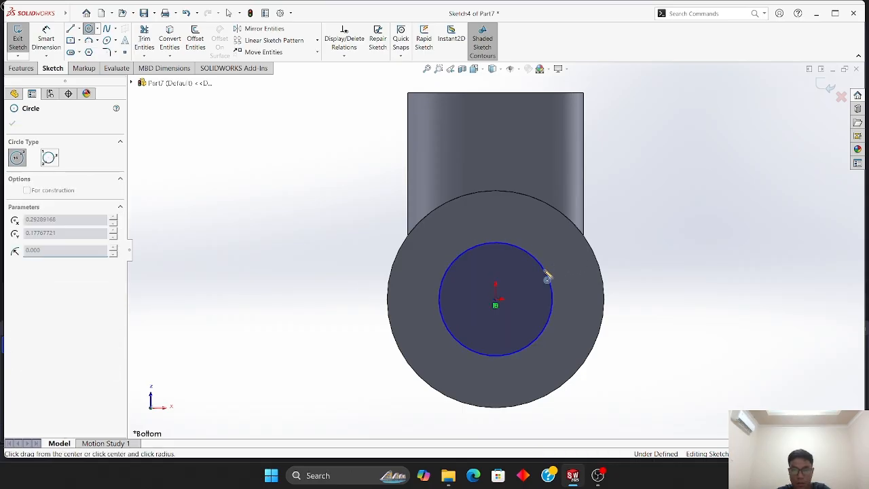
click(545, 271)
key(Escape)
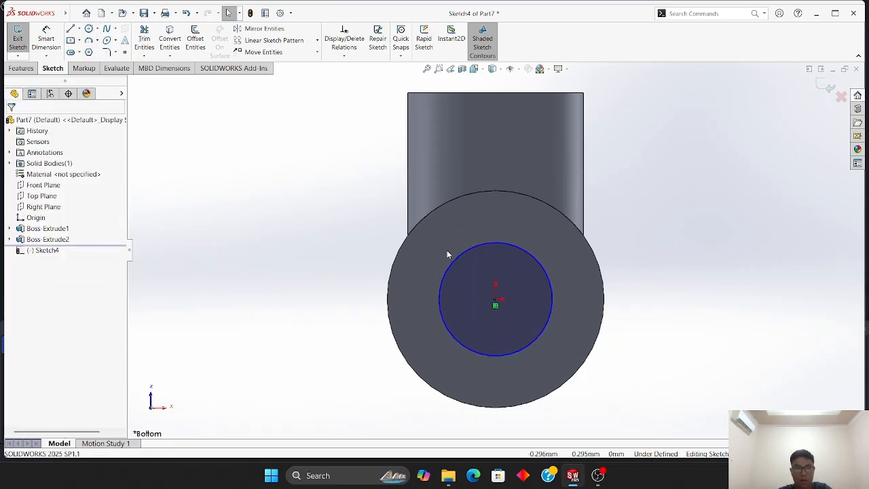
- Dimension the diameter of the circle on the main cylinder's bottom end face as 1.058 mm
click(46, 38)
click(454, 264)
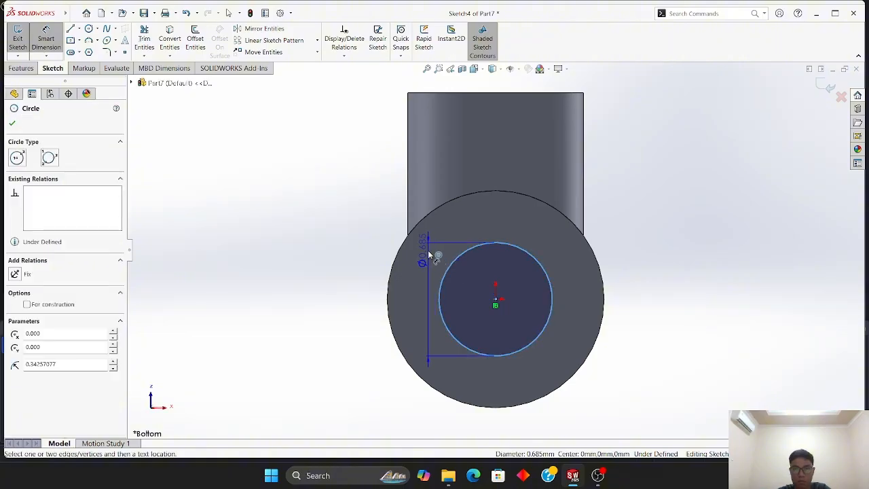
click(442, 239)
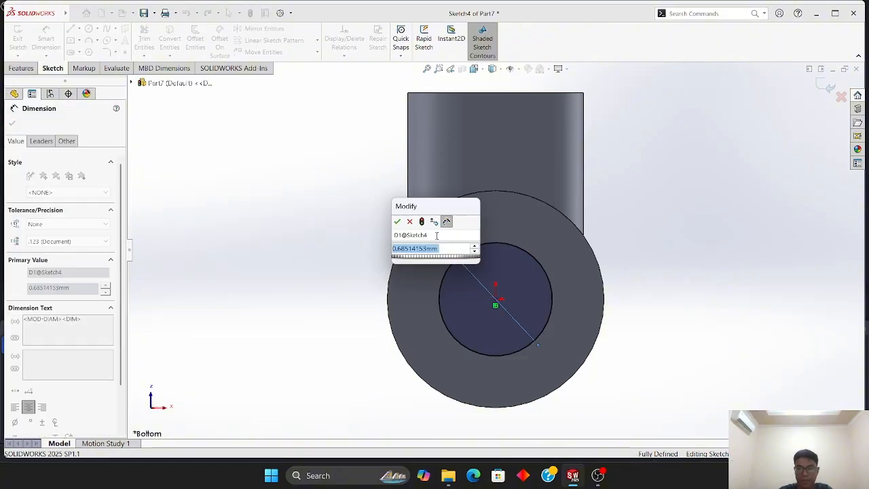
text(1.05)
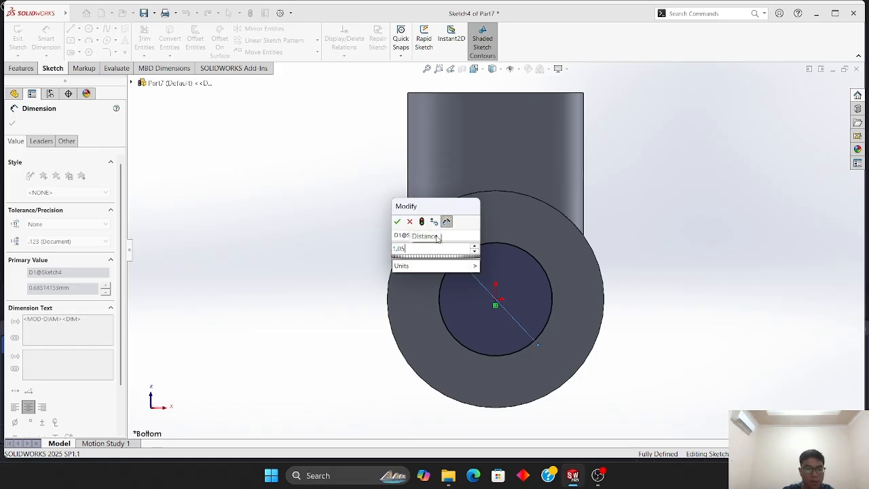
text(8)
key(Return)
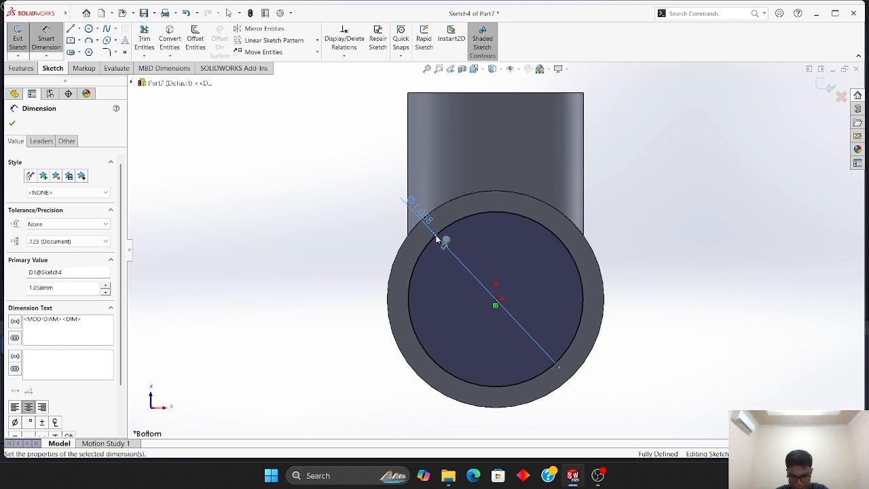
click(341, 233)
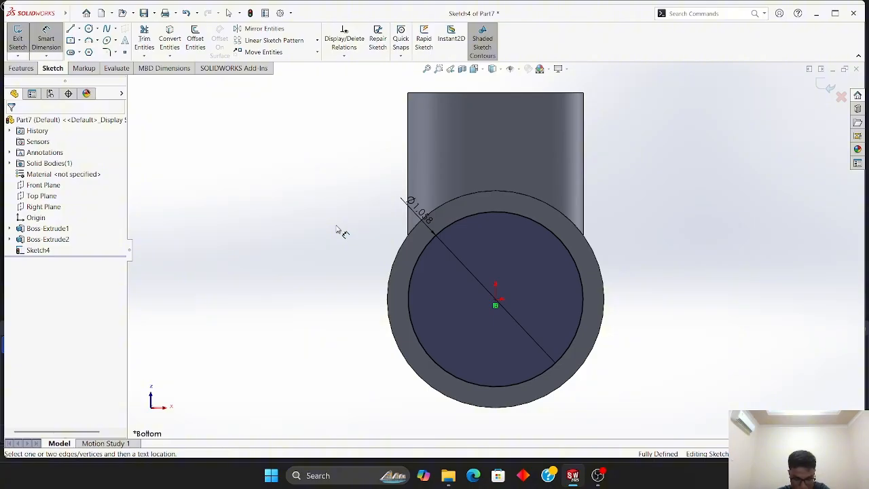
- Cut-extrude the 1.058 mm circle into the main cylinder's bottom end from the sketch plane with a Blind depth of 0.720 mm
click(20, 68)
click(163, 50)
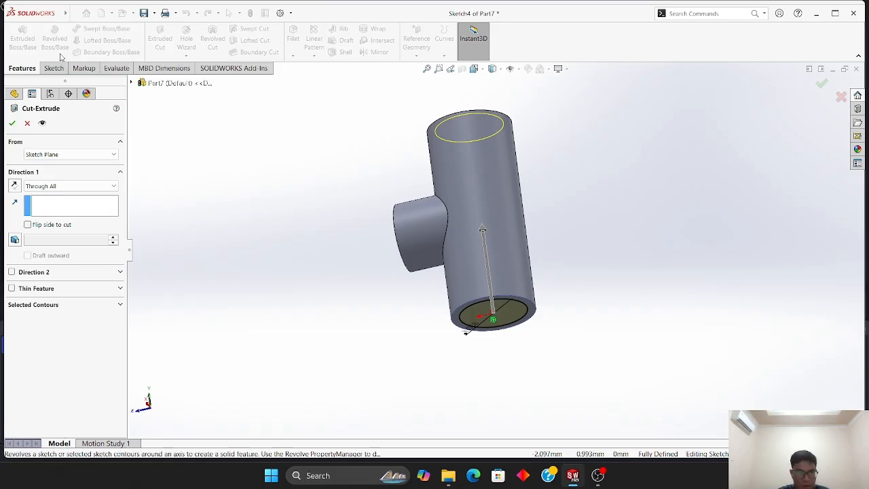
click(102, 187)
click(91, 197)
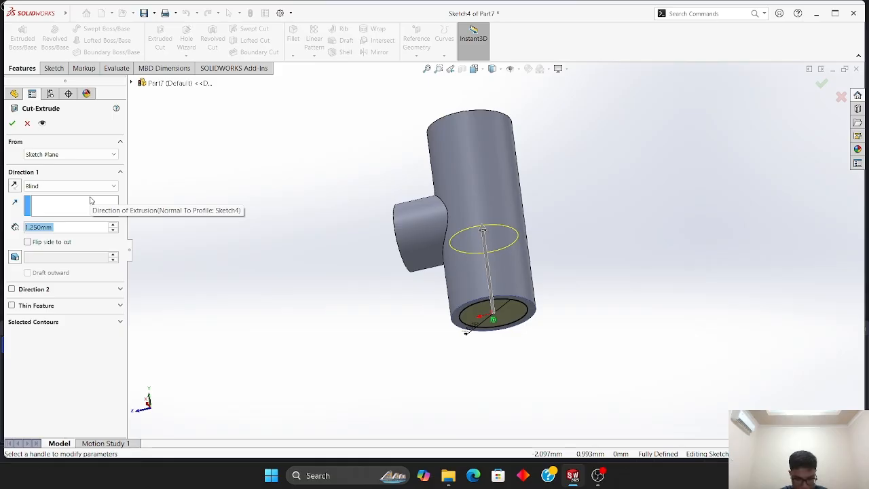
text(1.25mm)
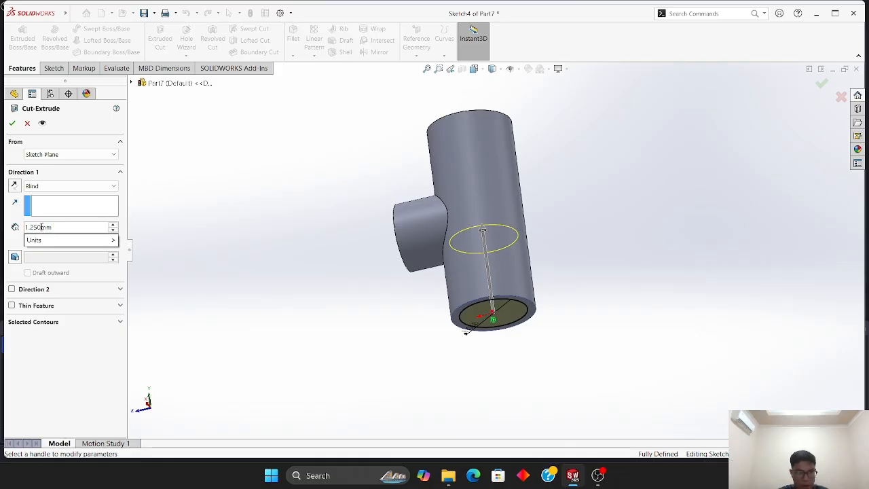
key(BackSpace)
key(BackSpace)
key(BackSpace)
key(BackSpace)
text(0.)
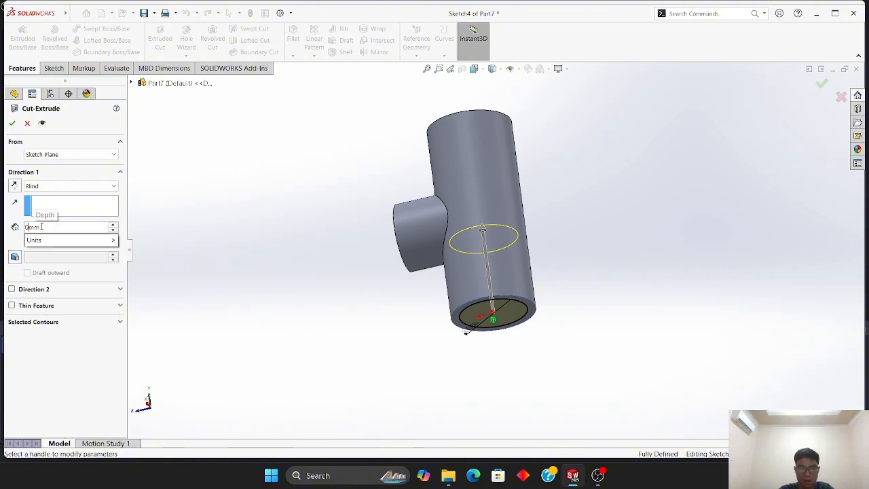
text(726)
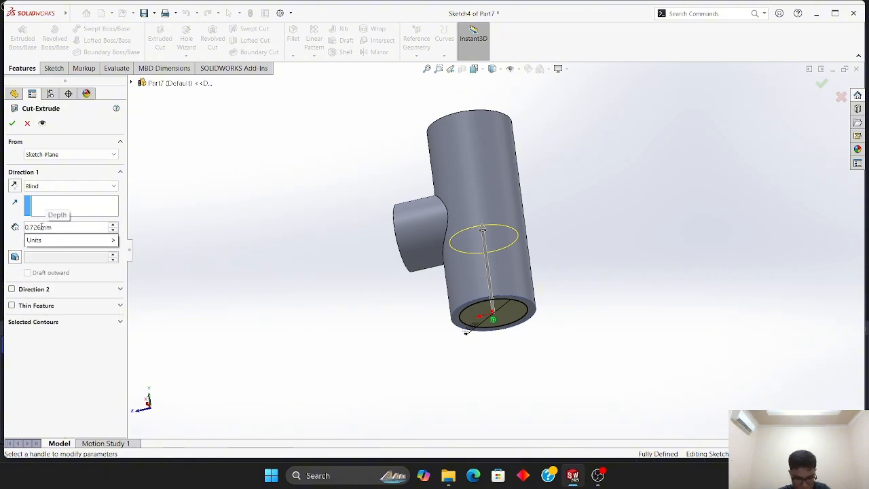
key(BackSpace)
text(0)
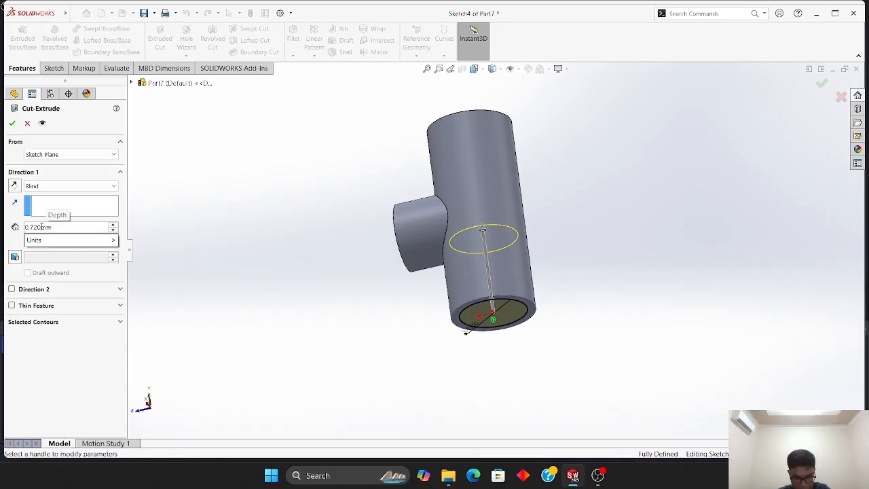
key(Return)
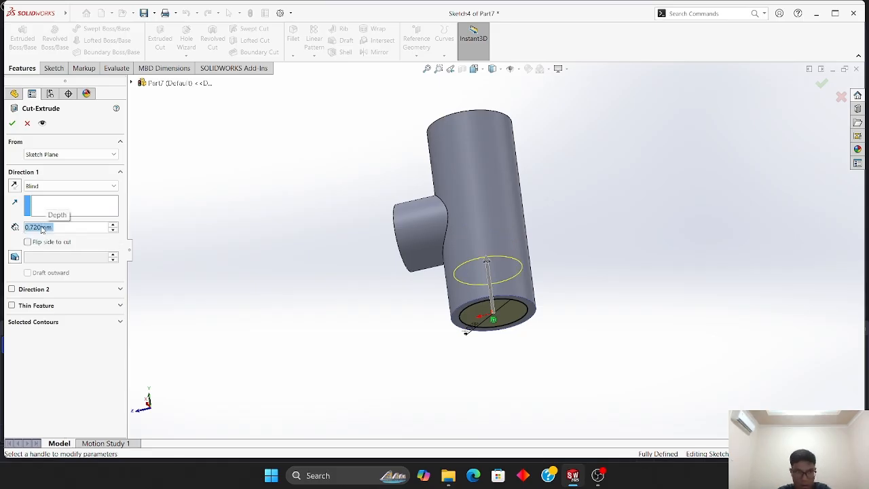
click(12, 124)
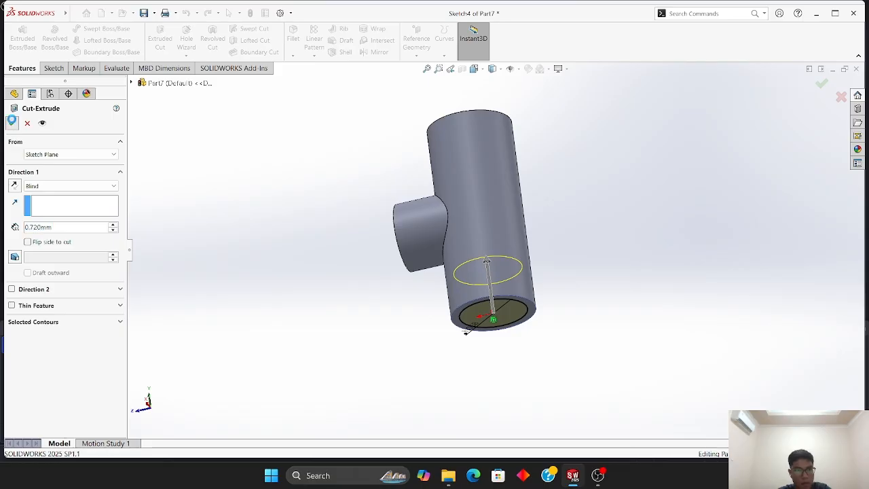
click(302, 251)
- Start a sketch on the main cylinder's top end face and draw an origin-centered circle about 0.62 mm in diameter
key(Down)
key(Up)
key(Up)
key(Up)
key(Up)
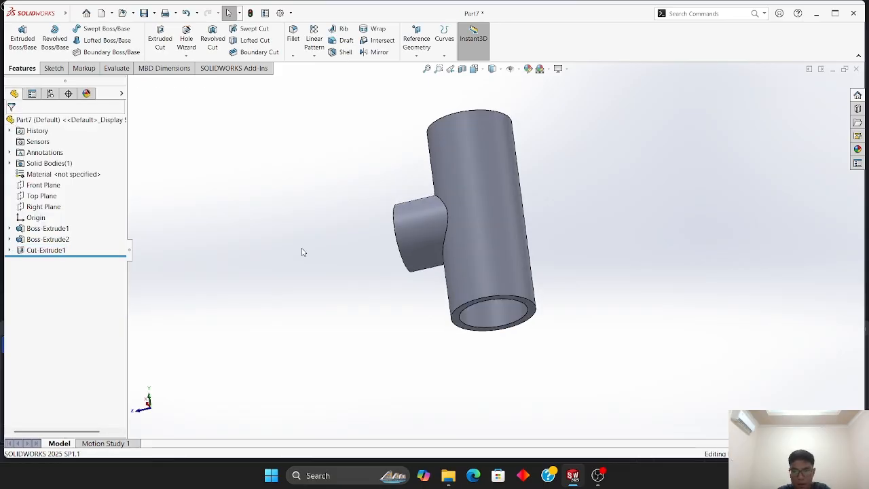
key(Down)
key(Down)
key(Down)
key(Down)
key(Down)
key(Down)
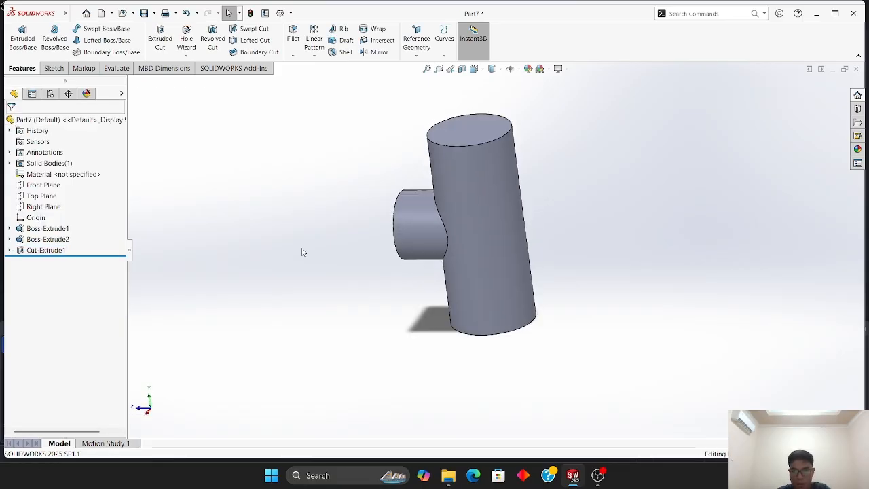
click(475, 213)
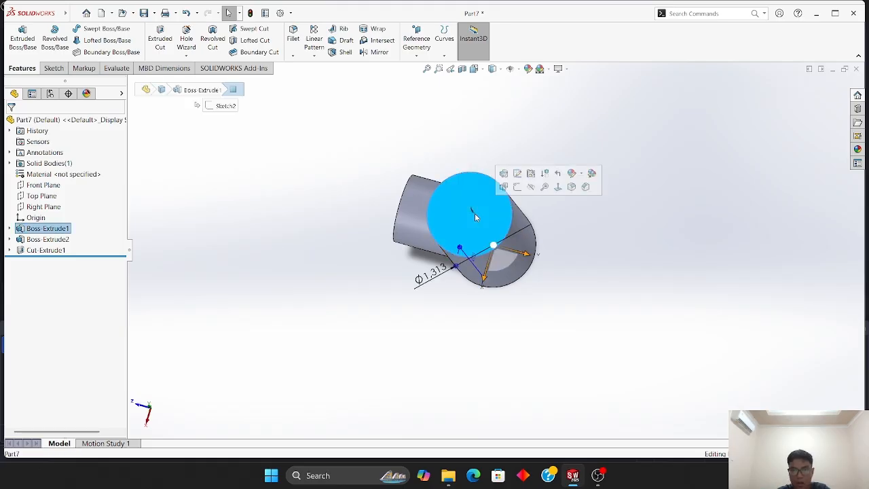
click(517, 188)
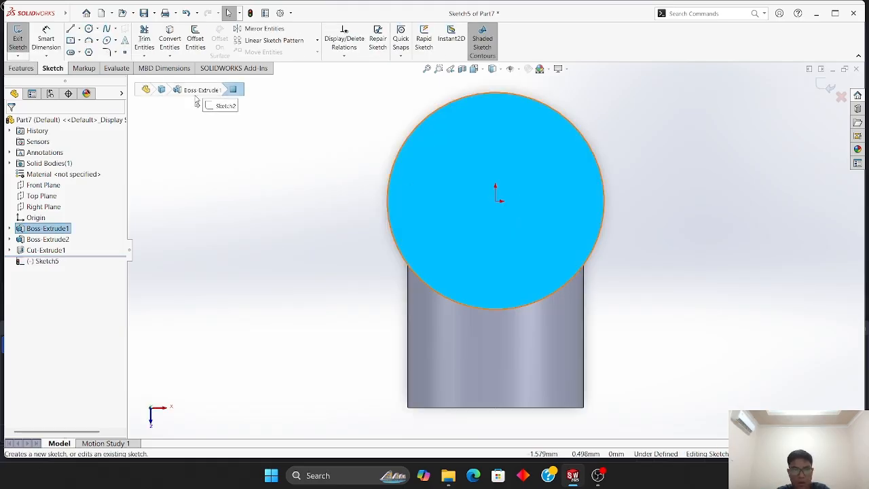
click(305, 220)
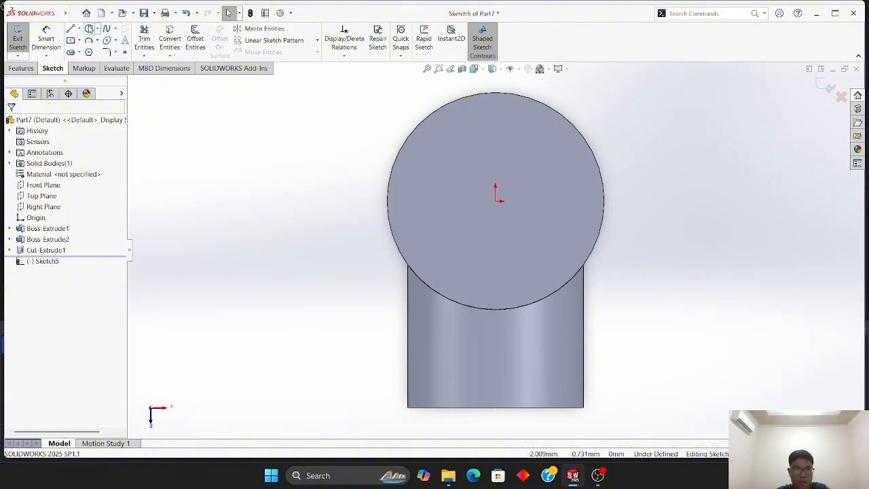
click(88, 28)
click(496, 202)
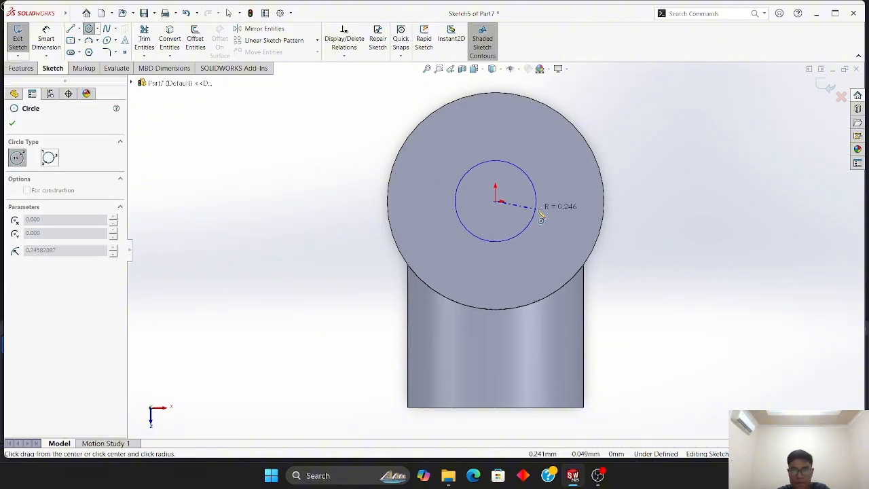
click(547, 221)
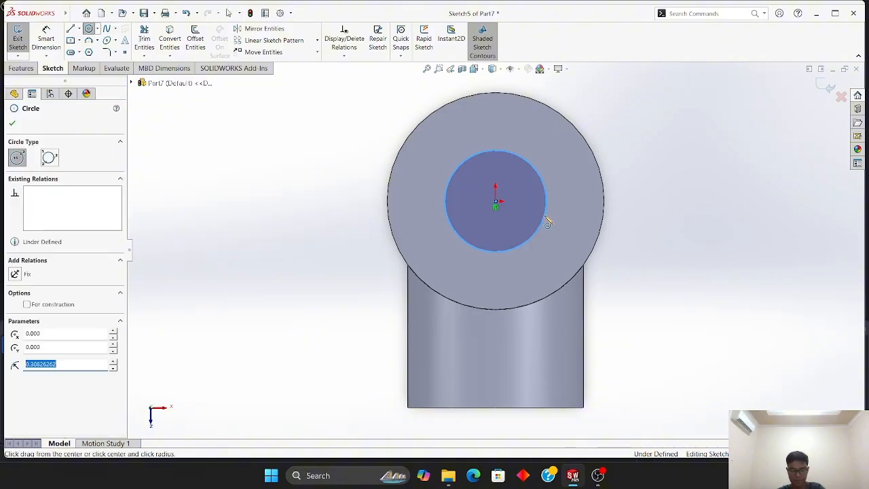
click(12, 124)
- Dimension the diameter of the circle on the main cylinder's top end face as 1.058 mm
click(46, 38)
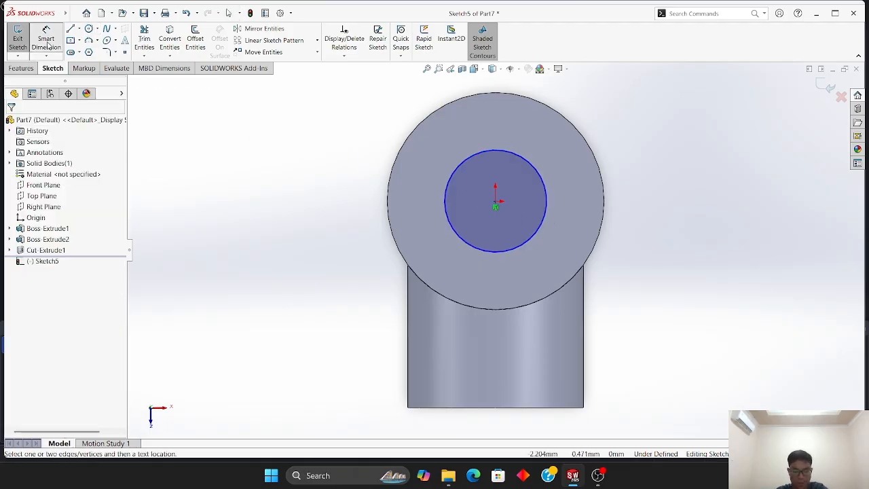
click(540, 168)
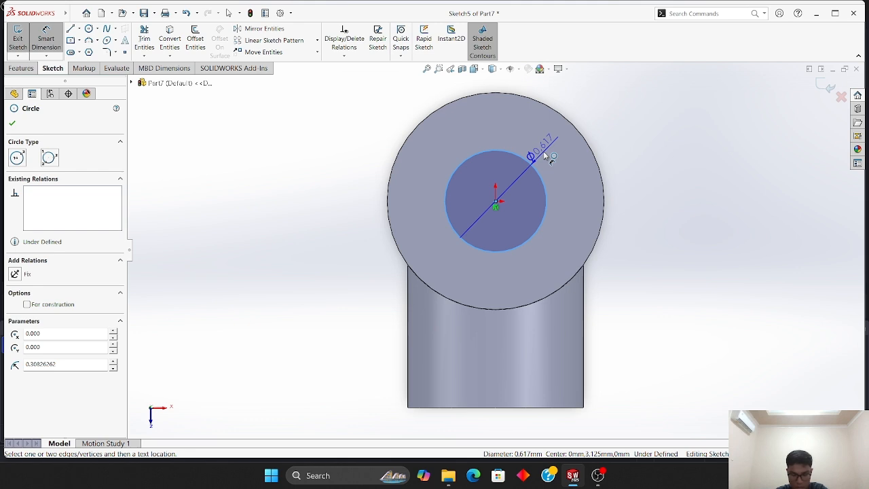
click(547, 158)
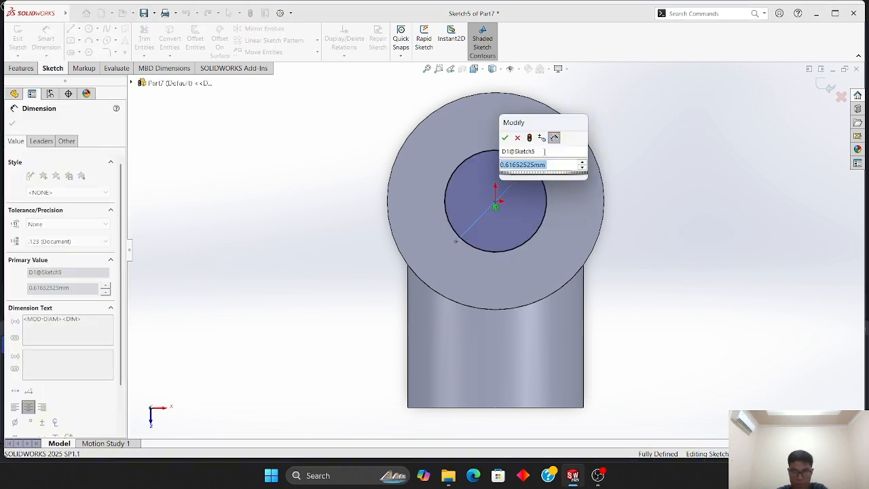
text(1.)
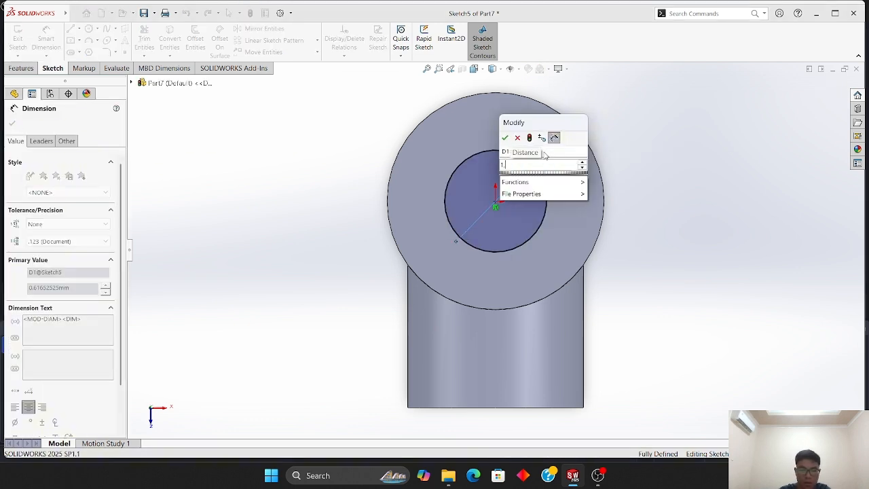
text(058)
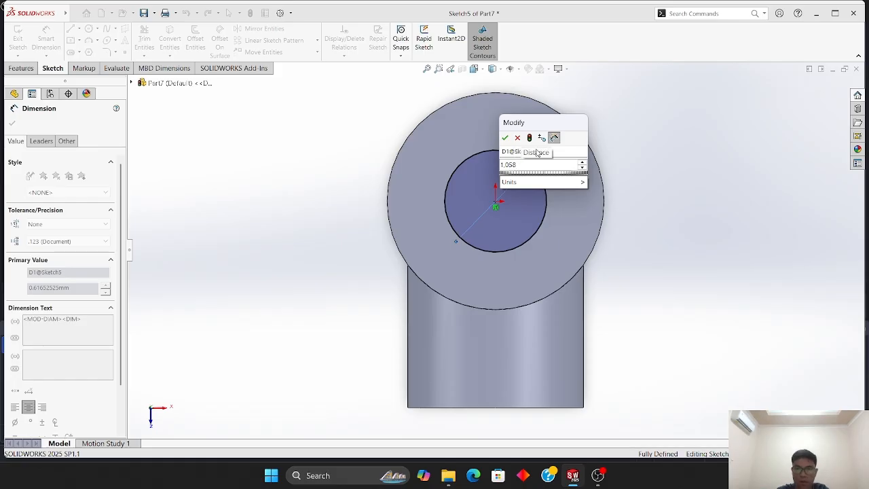
click(506, 138)
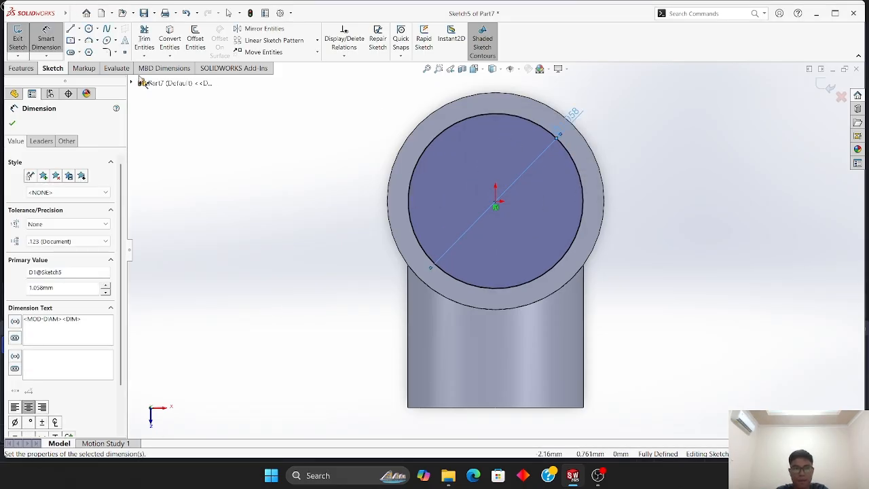
- Cut-extrude the 1.058 mm circle into the main cylinder's top end with a Blind depth of 0.720 mm
click(20, 68)
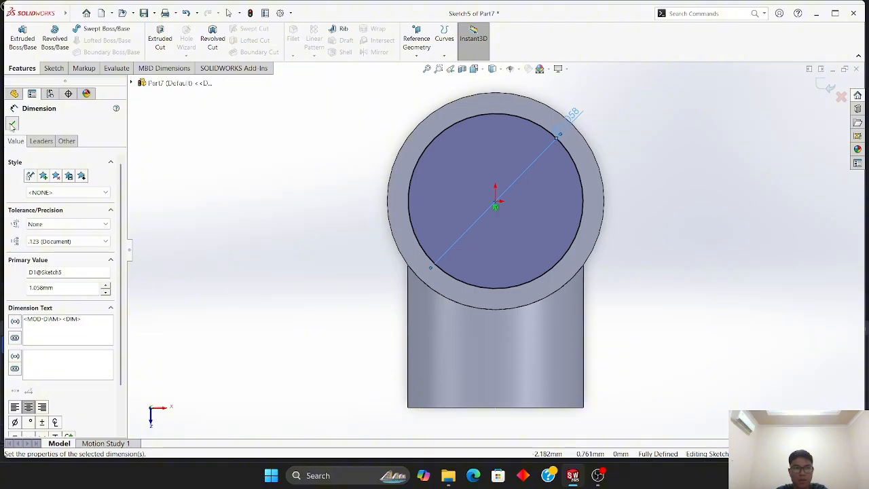
click(162, 85)
click(161, 37)
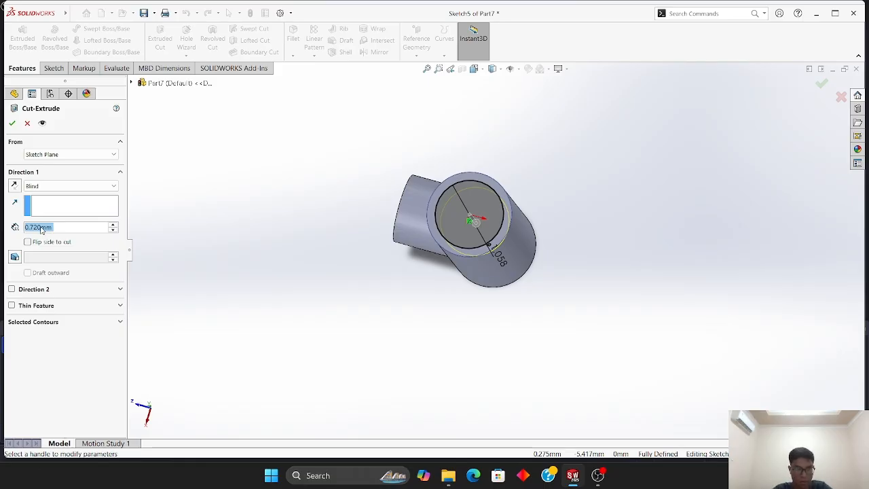
right_click(41, 228)
key(BackSpace)
key(BackSpace)
key(BackSpace)
key(BackSpace)
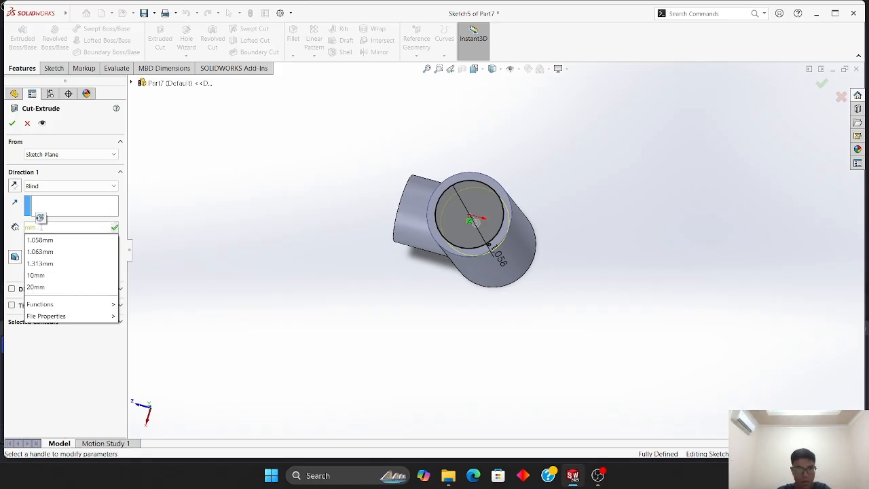
text(0.720)
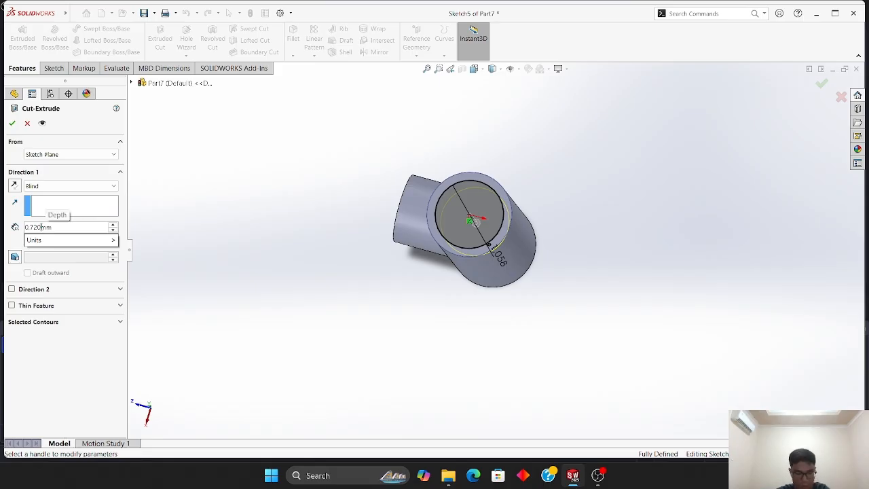
click(13, 125)
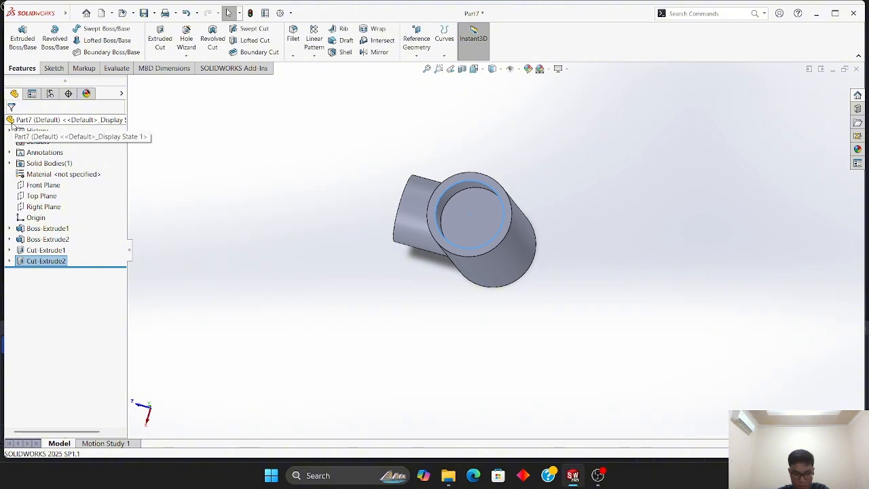
click(156, 170)
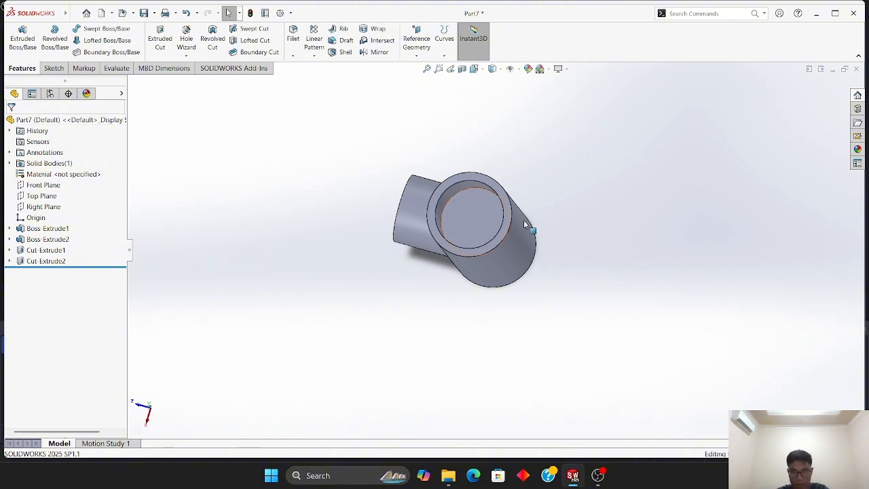
- Start a sketch on the floor of the main cylinder's top socket and draw an origin-centered circle about 0.78 mm in diameter
click(478, 216)
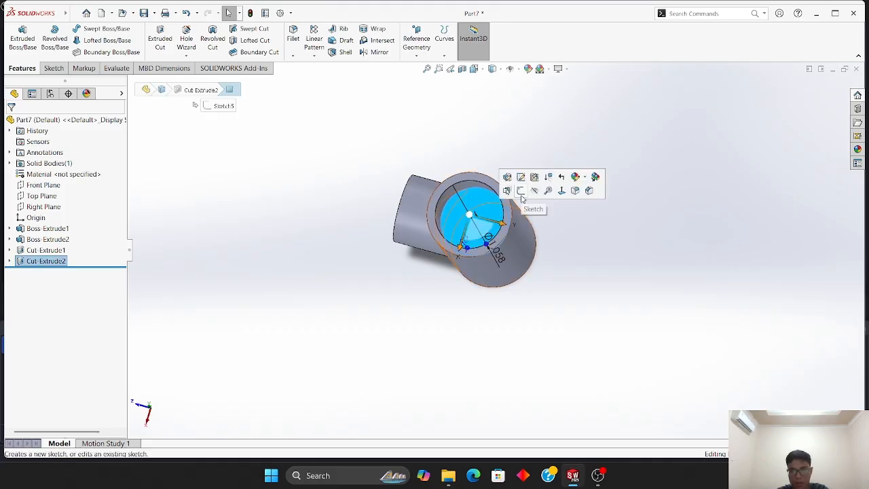
click(521, 191)
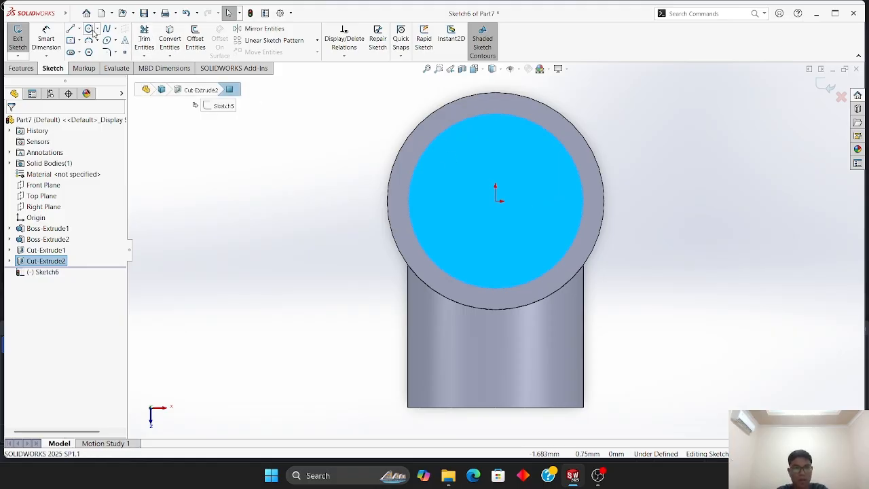
click(89, 29)
click(495, 203)
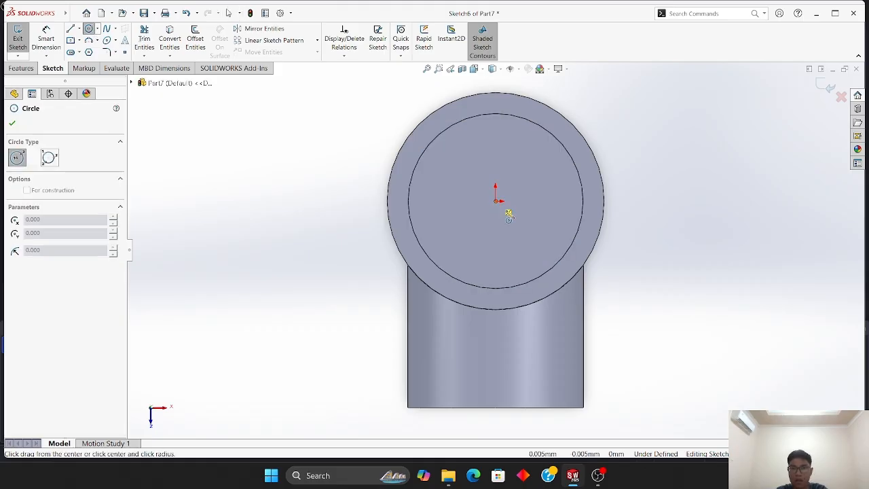
click(547, 249)
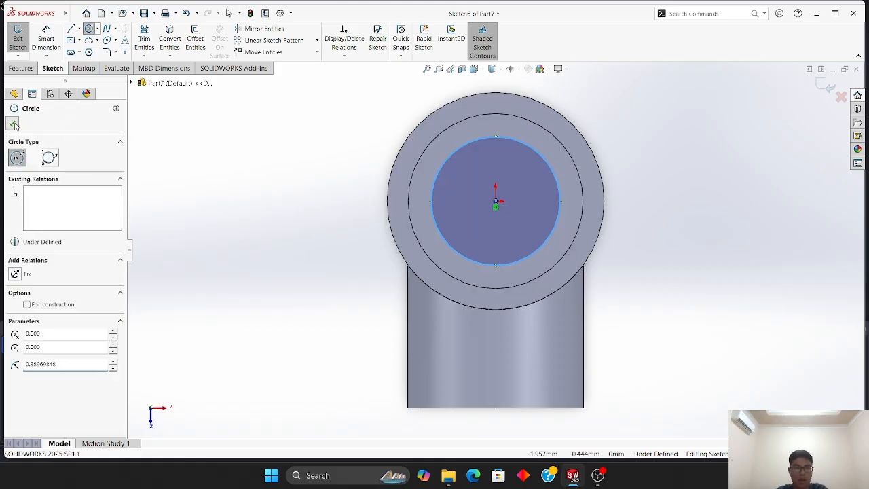
- Dimension the diameter of the circle on the top socket's floor as 0.824 mm
click(46, 38)
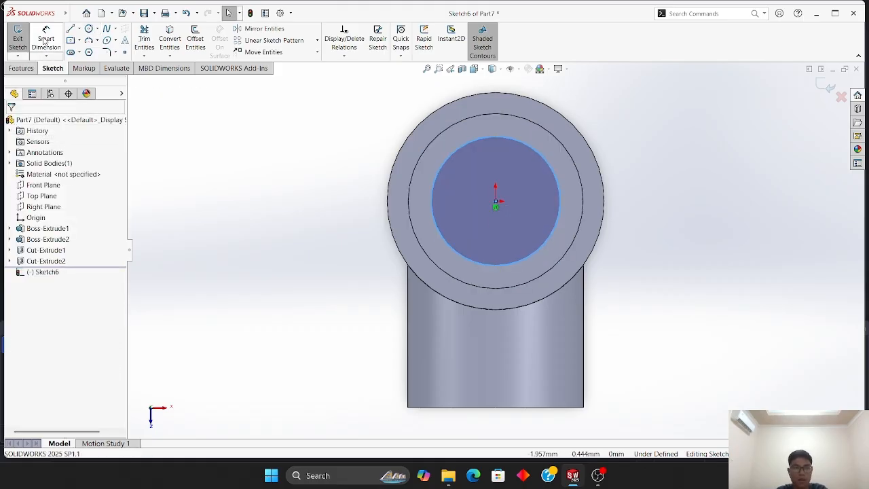
click(488, 145)
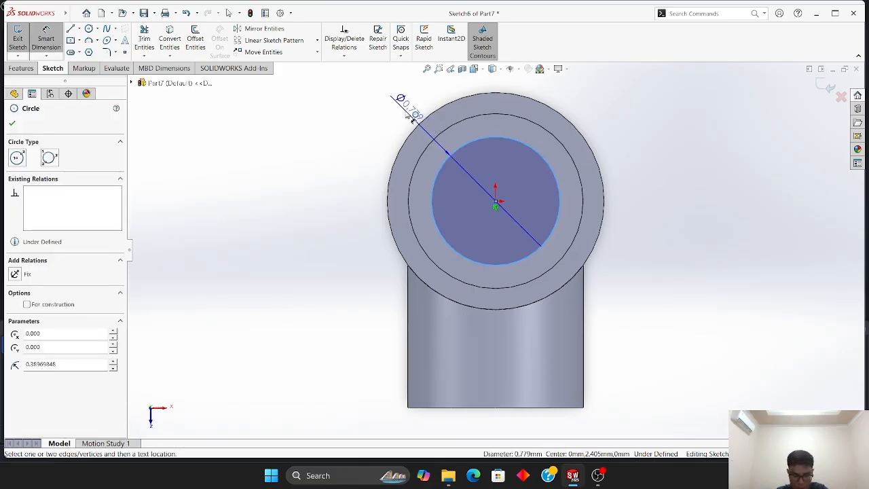
click(407, 113)
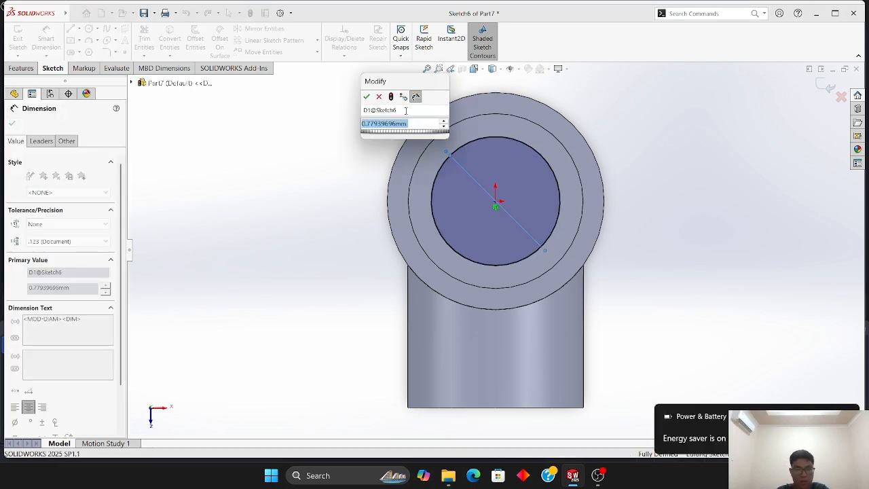
text(0.)
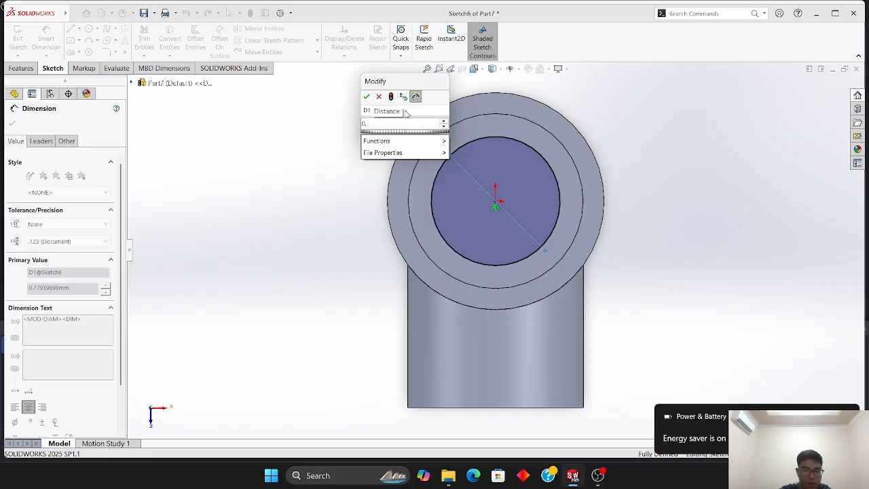
text(824)
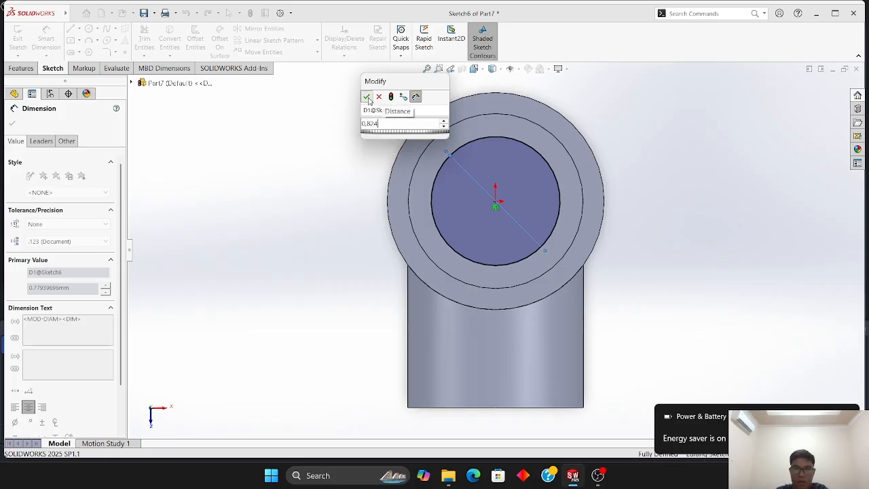
click(367, 97)
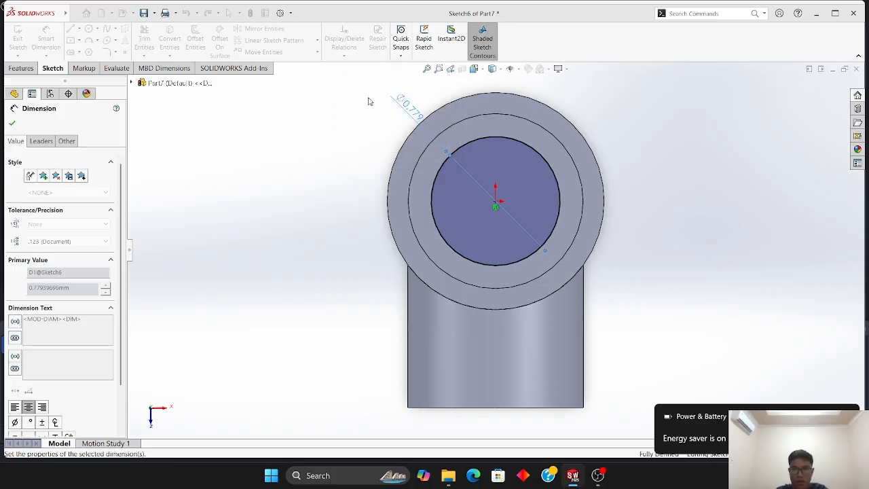
click(320, 146)
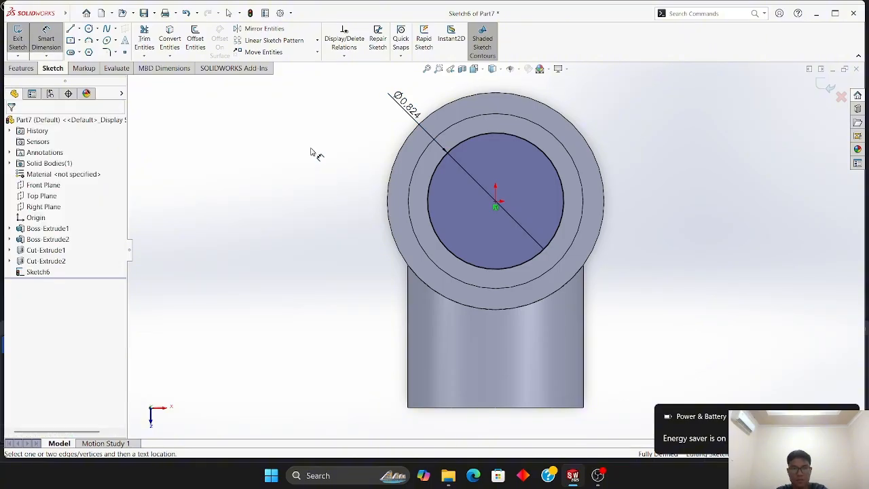
- Cut-extrude the 0.824 mm circle from the sketch plane along the main cylinder with a Through All end condition
click(21, 68)
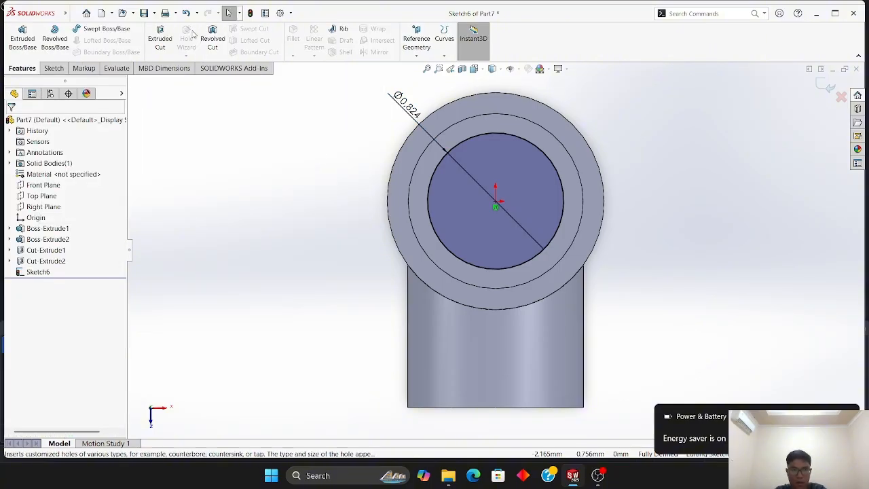
click(159, 40)
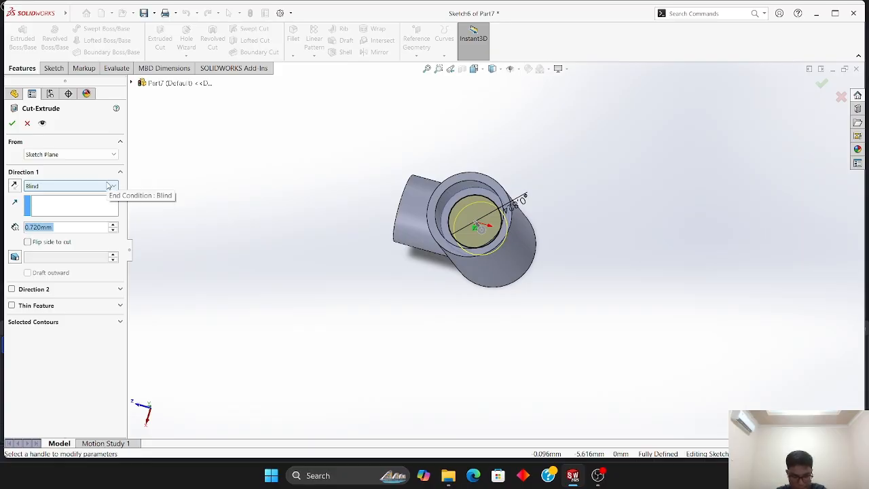
click(109, 186)
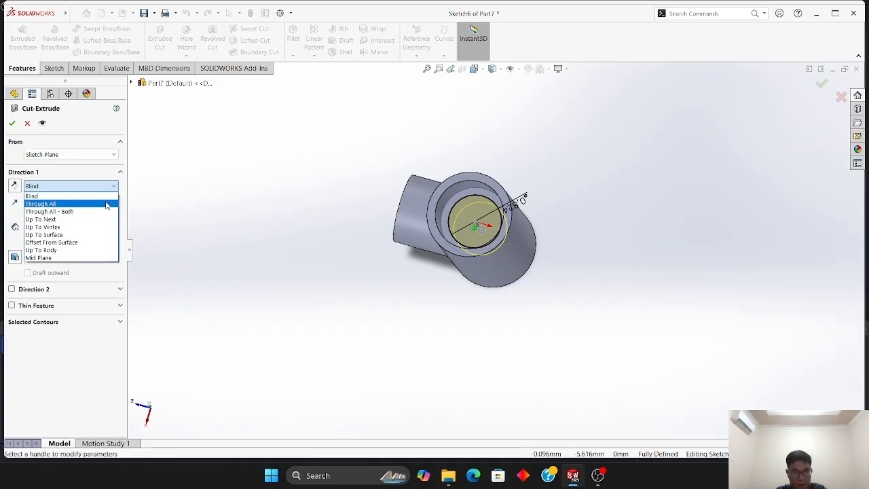
click(106, 204)
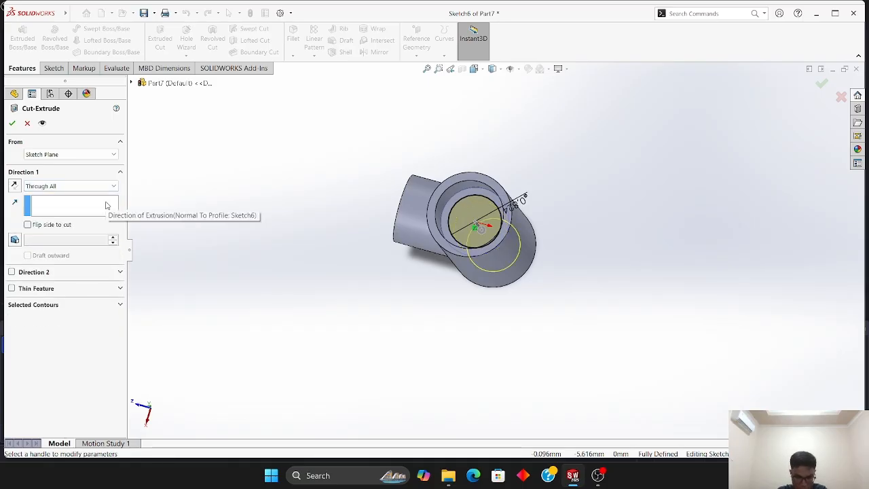
click(12, 123)
click(209, 175)
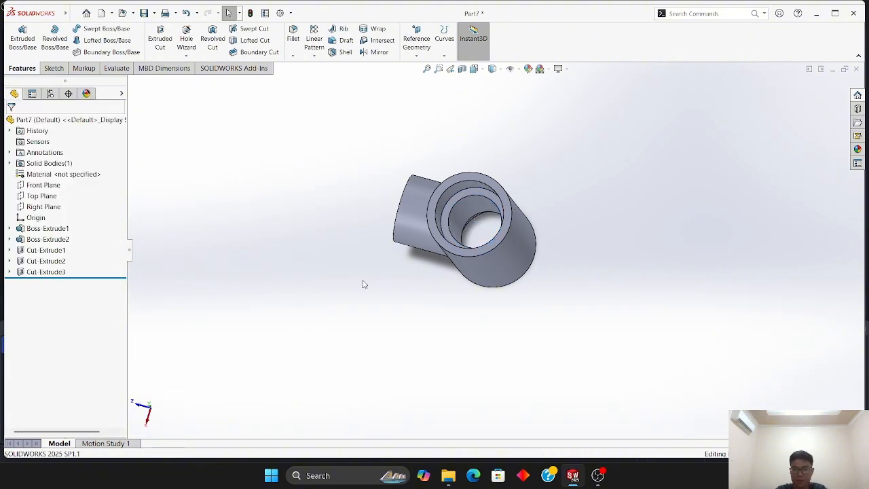
- Examine the bore through the main cylinder from its opposite end
key(Down)
key(Down)
key(Up)
key(Up)
key(Right)
key(Right)
key(Right)
key(Right)
key(Right)
key(Right)
key(Right)
key(Right)
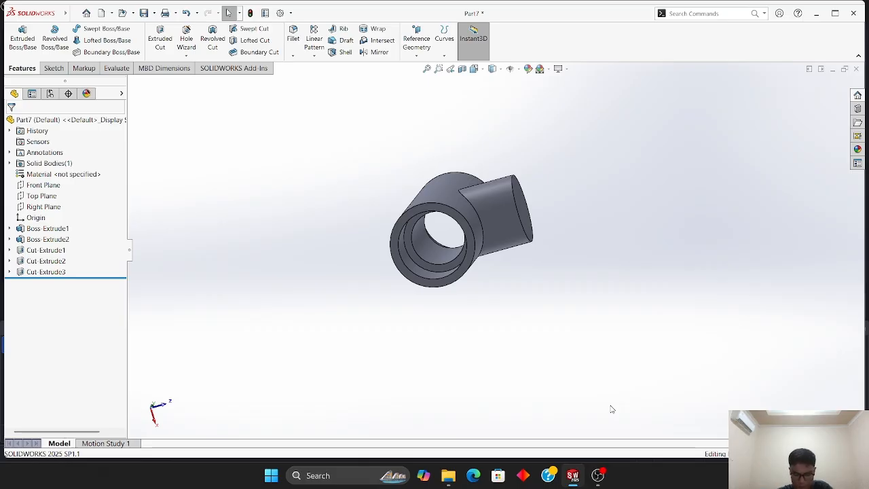
- Start a sketch on the side branch's end face and draw a circle about 0.5 mm in diameter, concentric with that face
key(Down)
key(Down)
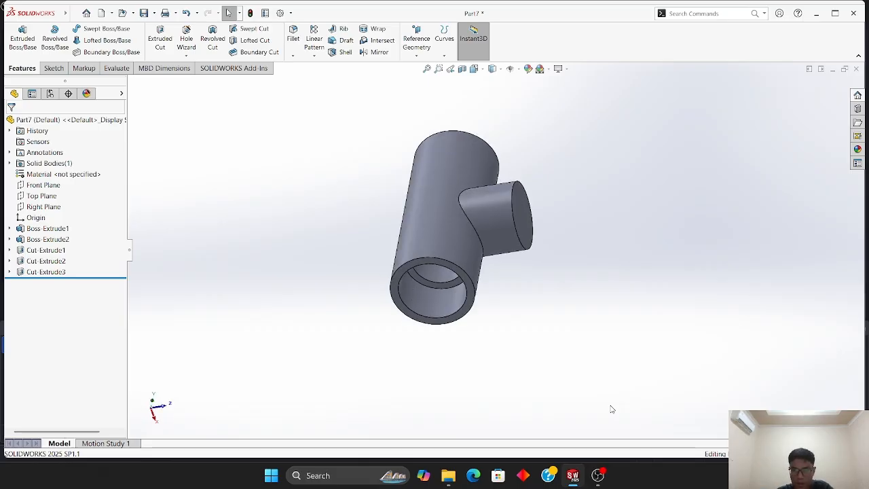
key(Left)
key(Left)
key(Left)
key(Left)
click(478, 212)
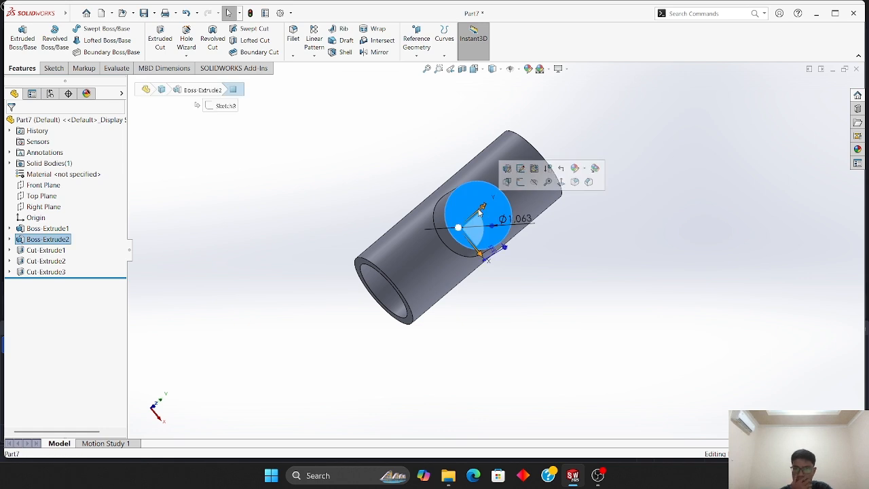
click(521, 182)
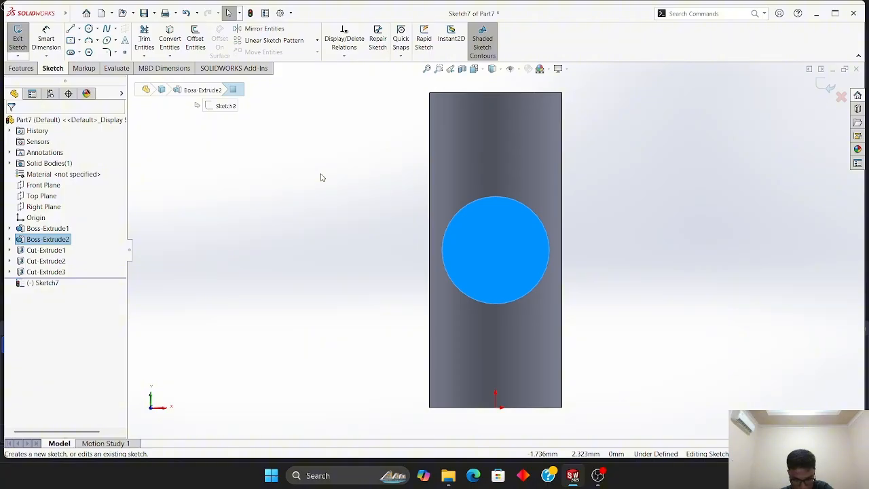
click(183, 175)
click(88, 30)
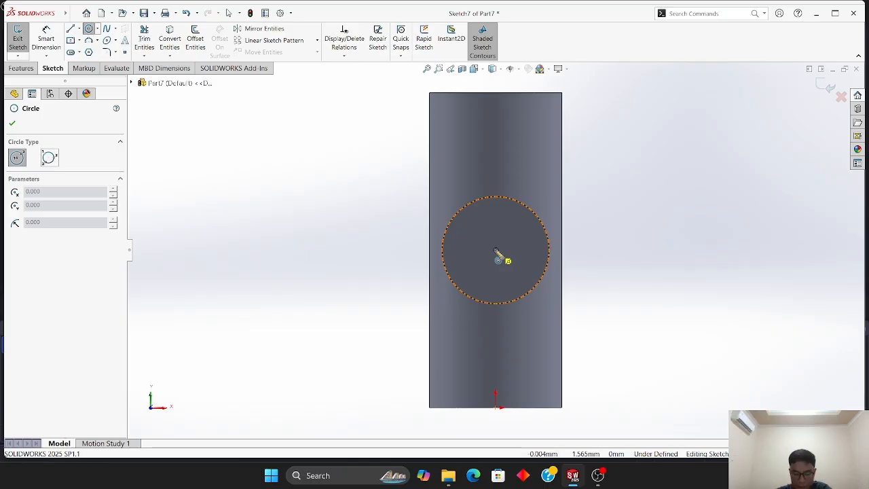
click(496, 250)
click(520, 262)
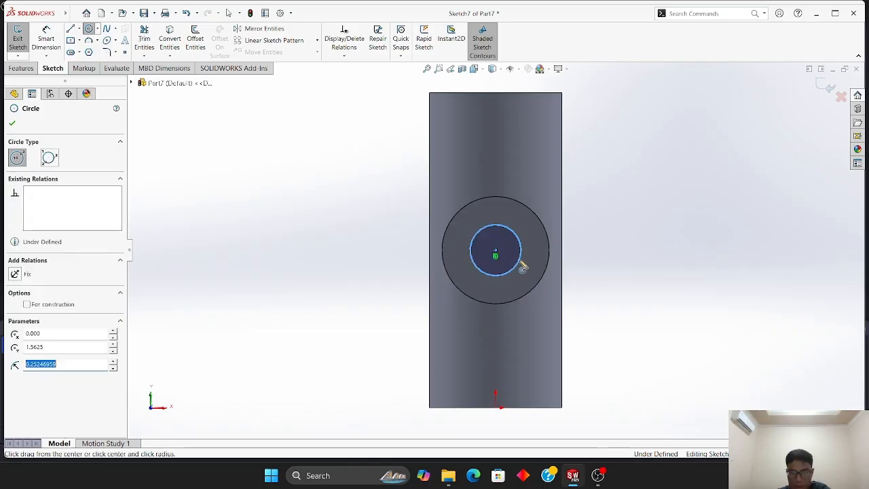
click(12, 124)
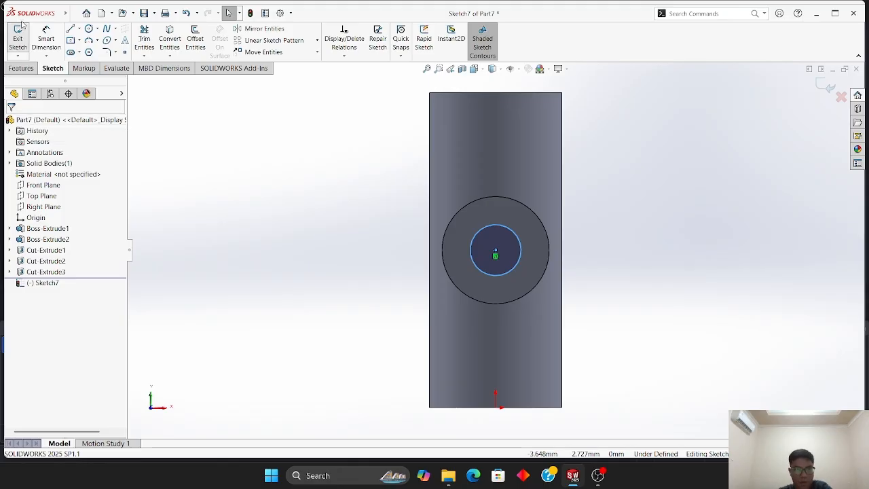
- Dimension the diameter of the circle on the side branch's end face as 0.622 mm
click(46, 39)
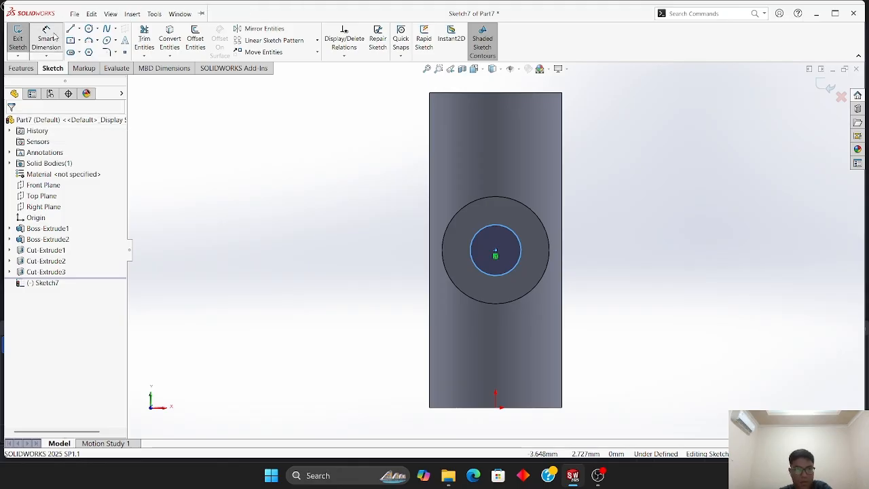
click(495, 229)
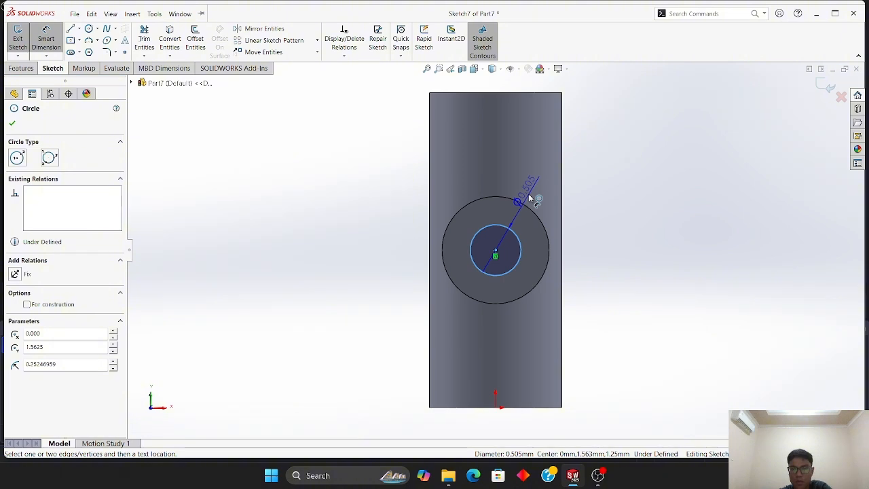
click(530, 197)
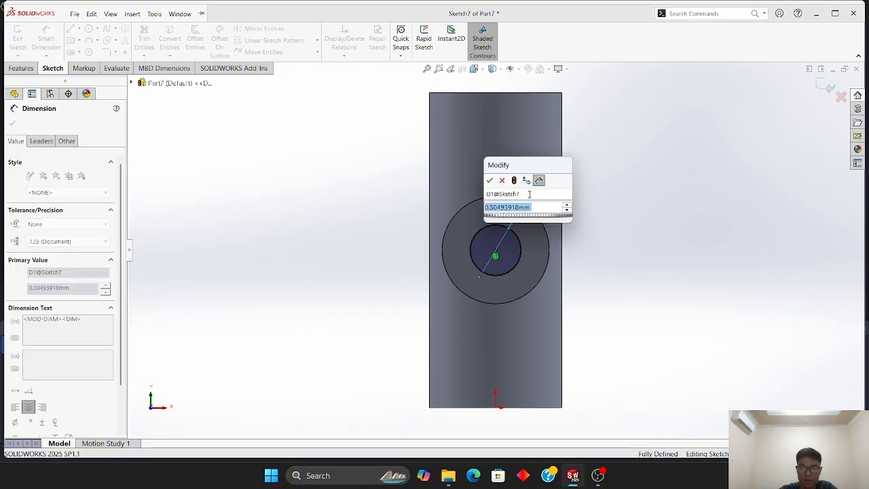
text(0.622)
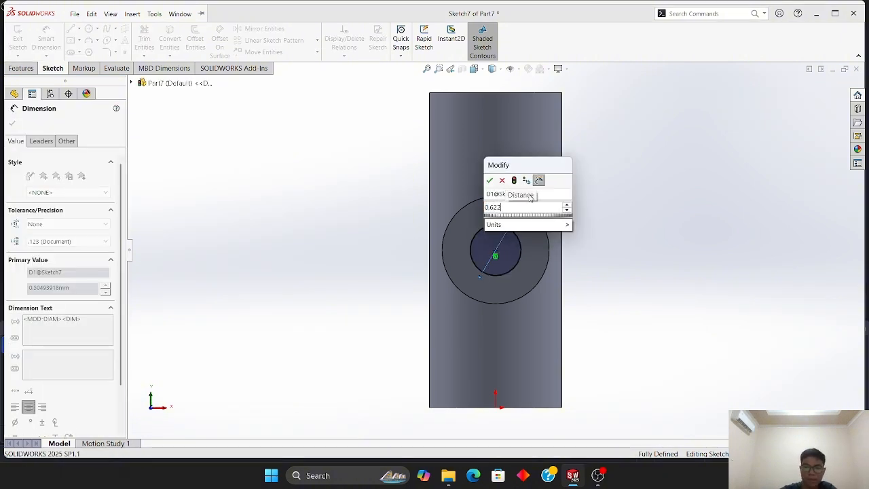
key(Return)
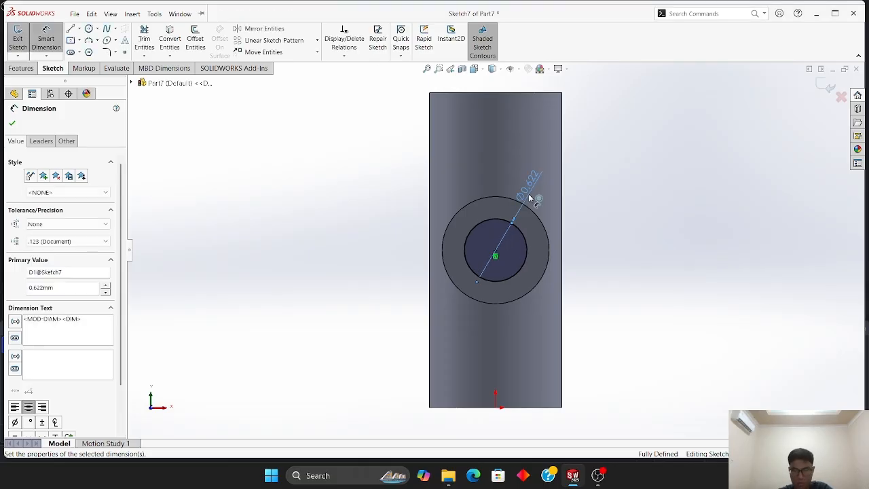
click(347, 183)
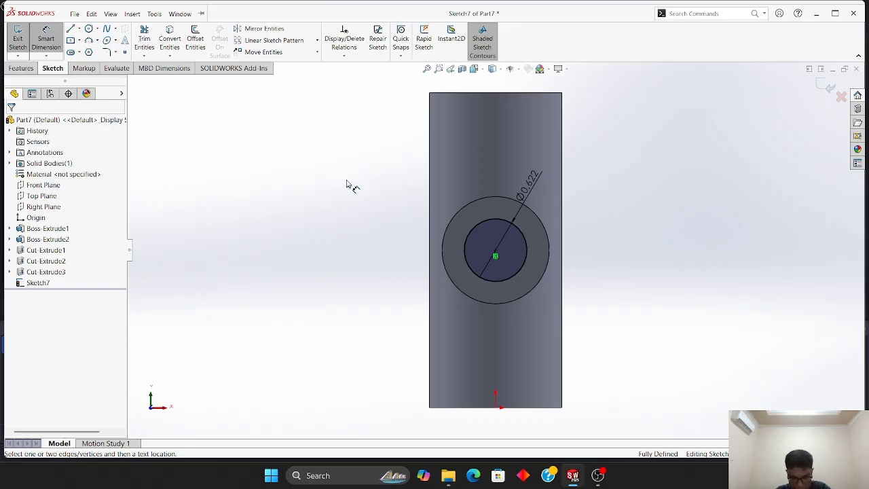
click(47, 39)
- Cut-extrude the 0.622 mm circle from the side branch's end face with a Blind depth of 1.250 mm
click(22, 69)
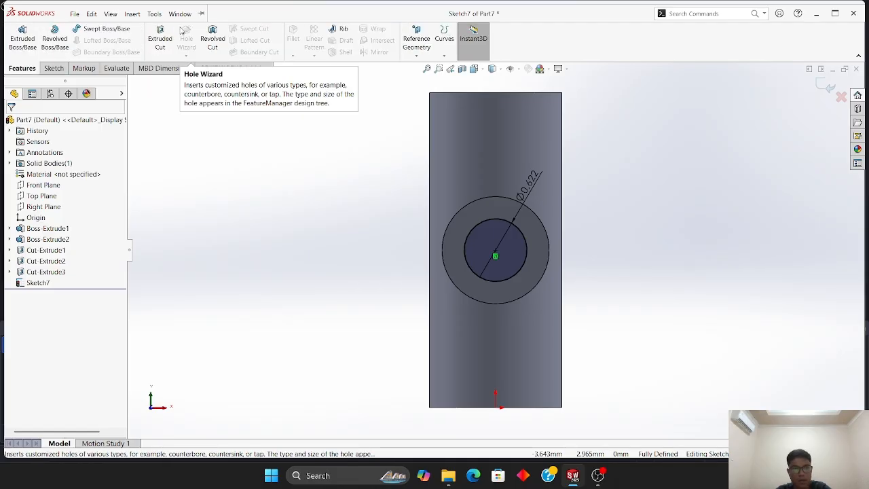
click(161, 37)
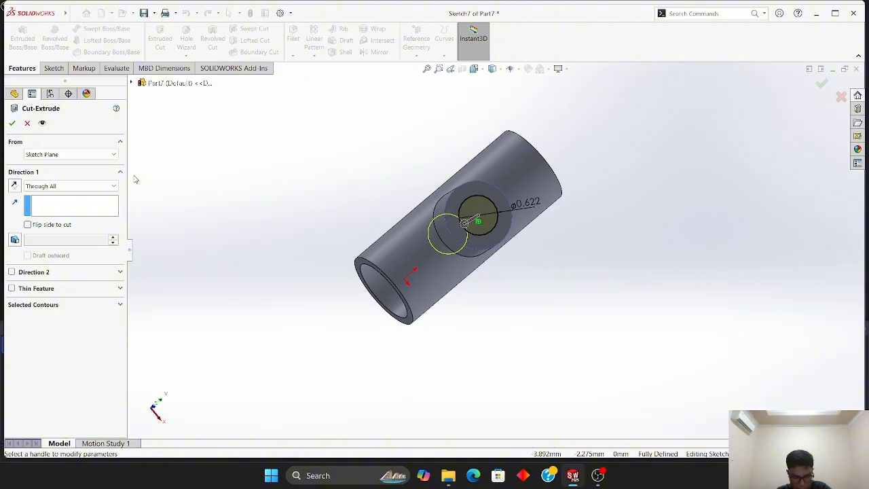
click(83, 187)
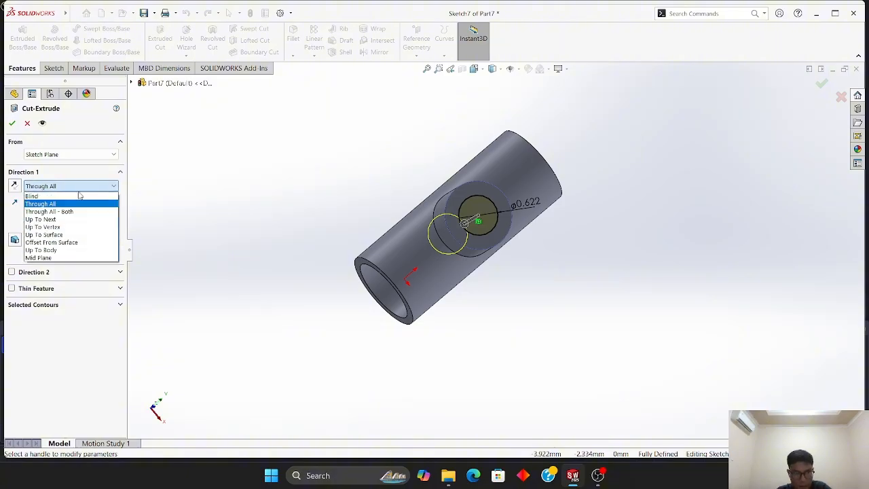
click(75, 195)
click(43, 228)
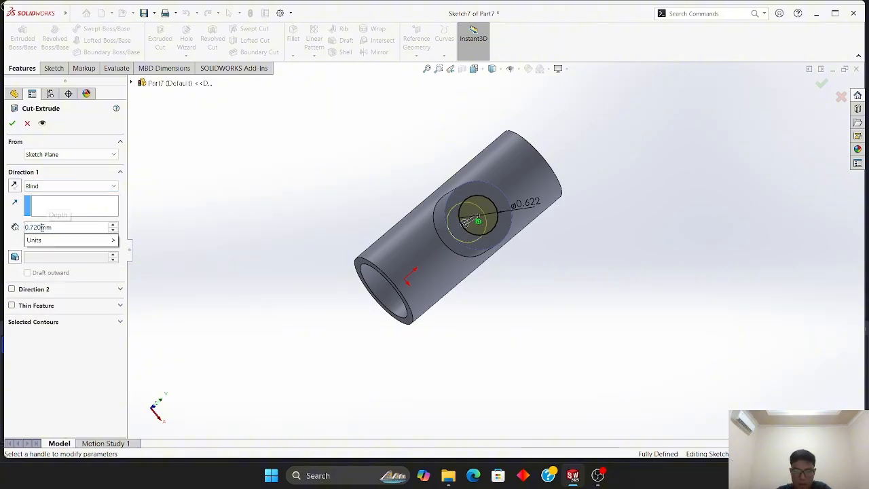
key(BackSpace)
key(BackSpace)
key(BackSpace)
key(BackSpace)
key(BackSpace)
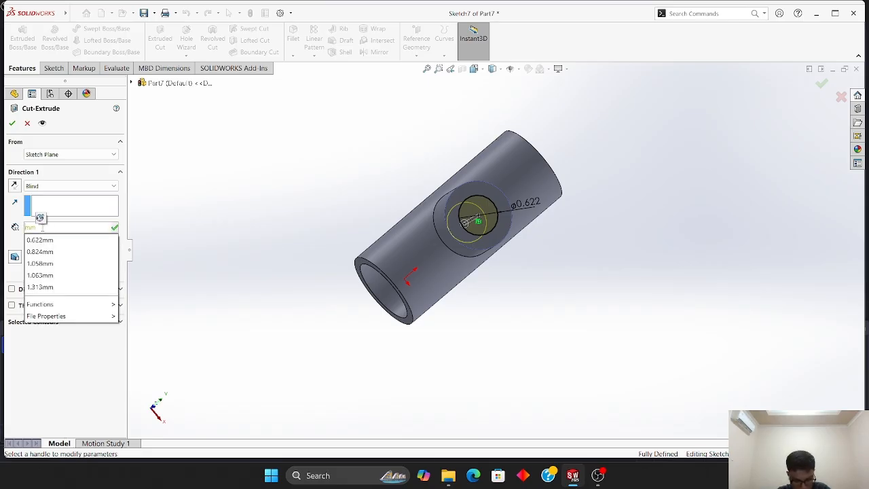
text(1.25)
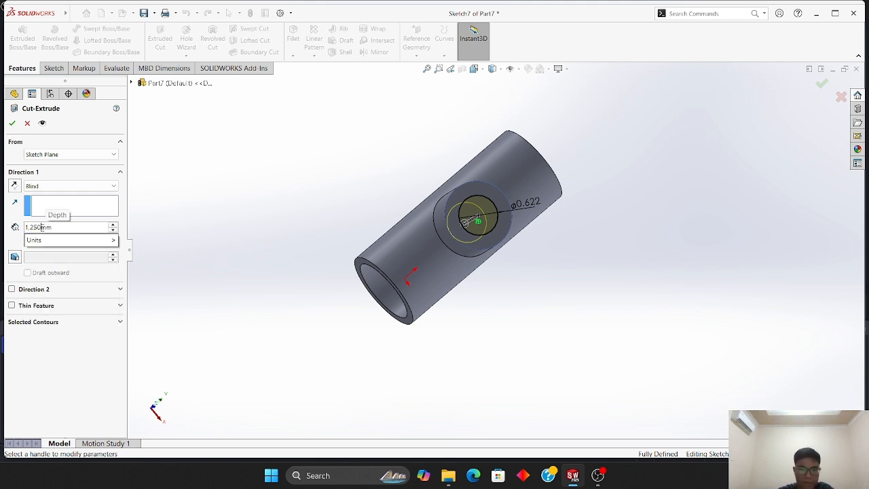
key(Return)
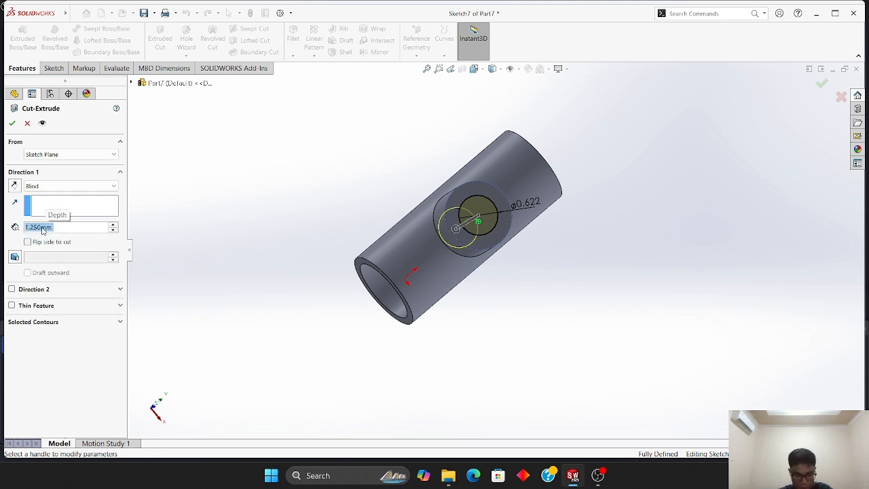
click(12, 123)
click(240, 184)
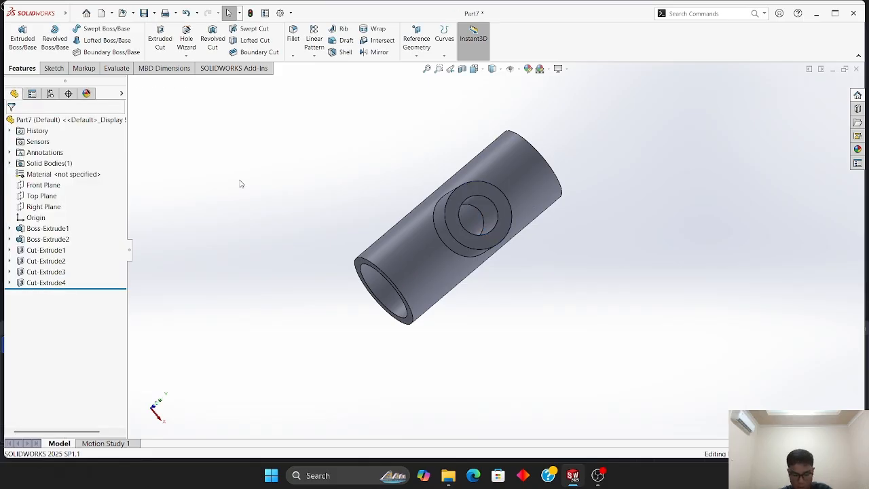
- Examine the side branch's bore and its junction with the main cylinder from several angles, with the whole part fitted in view
key(Right)
key(Right)
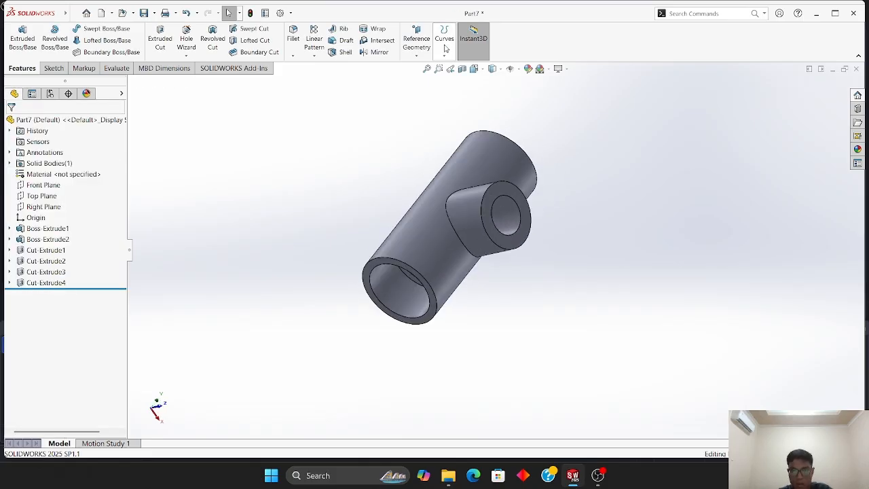
click(428, 71)
key(Right)
key(Right)
key(Left)
key(Left)
key(Left)
key(Left)
key(Left)
key(Left)
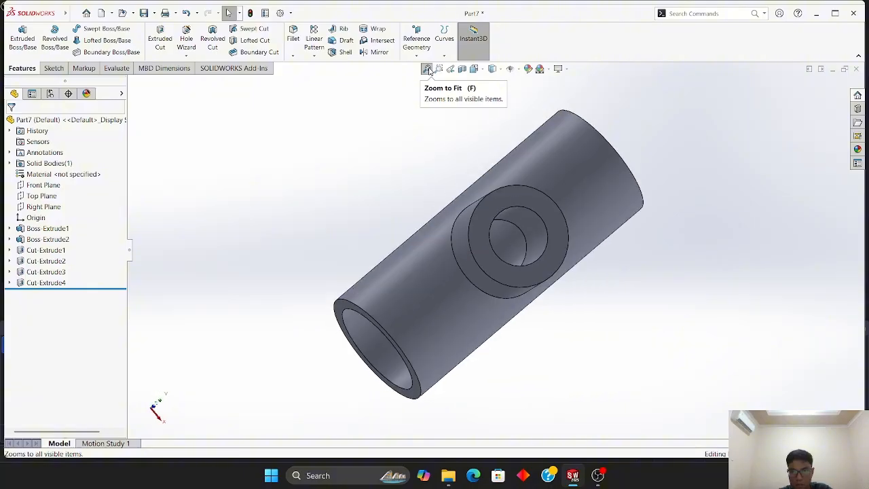
key(Down)
key(Down)
key(Up)
key(Up)
key(Up)
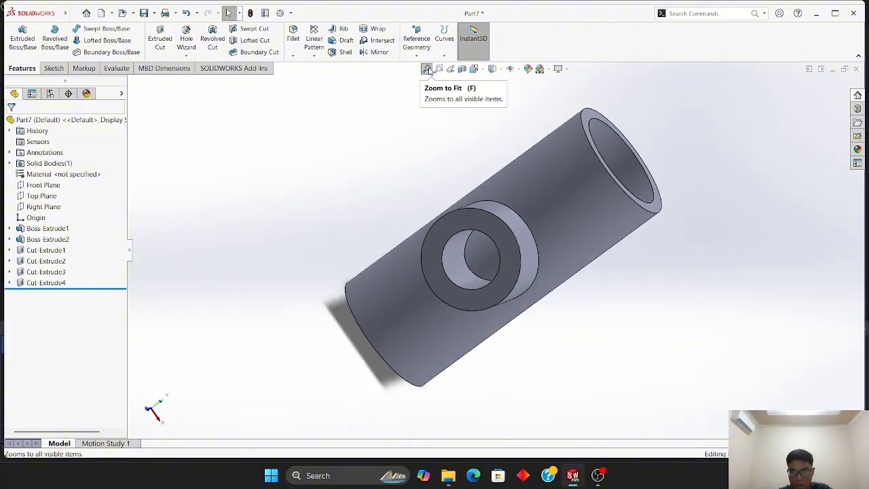
key(Right)
key(Down)
key(Down)
key(Up)
key(Up)
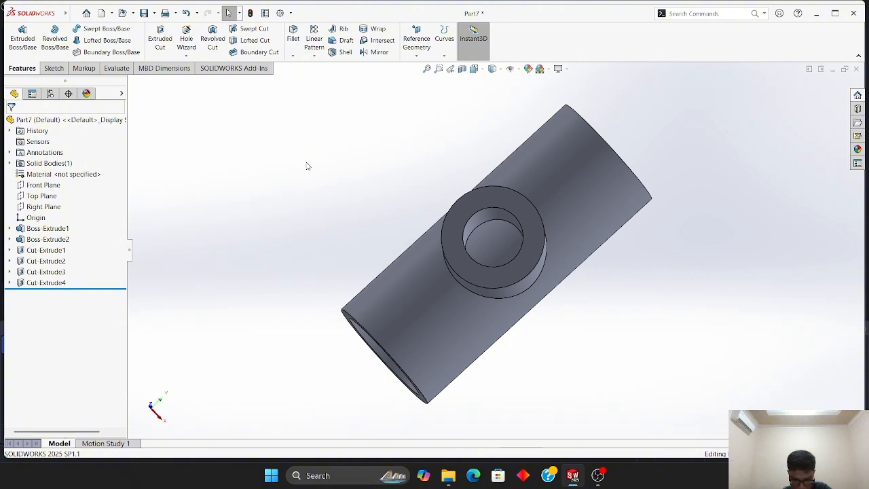
- Start a sketch on the side branch's annular end face and draw a concentric circle about 0.41 mm in diameter
click(472, 273)
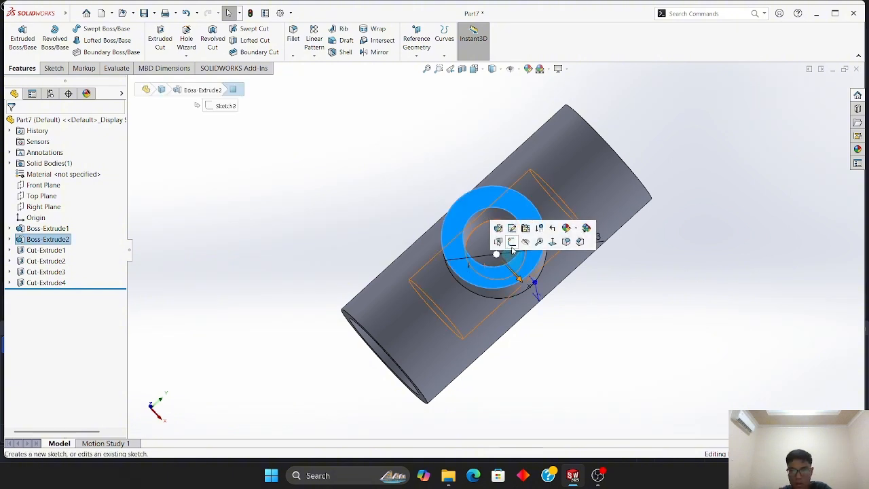
click(516, 229)
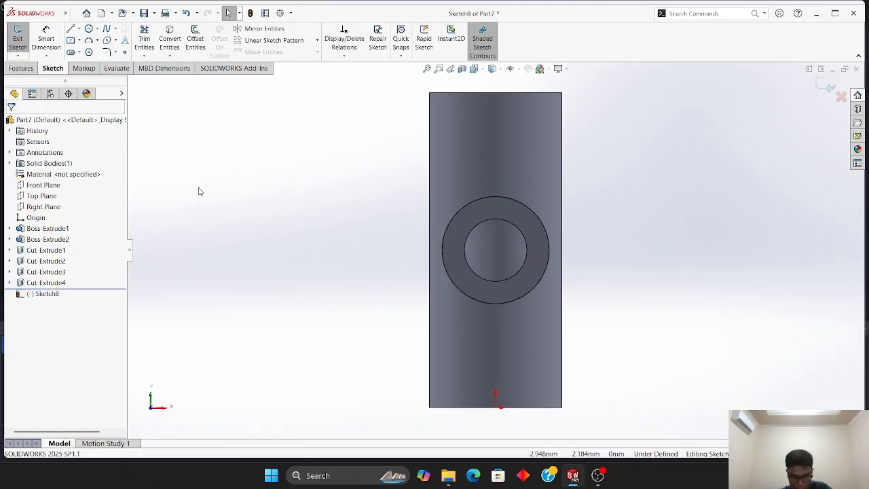
click(88, 28)
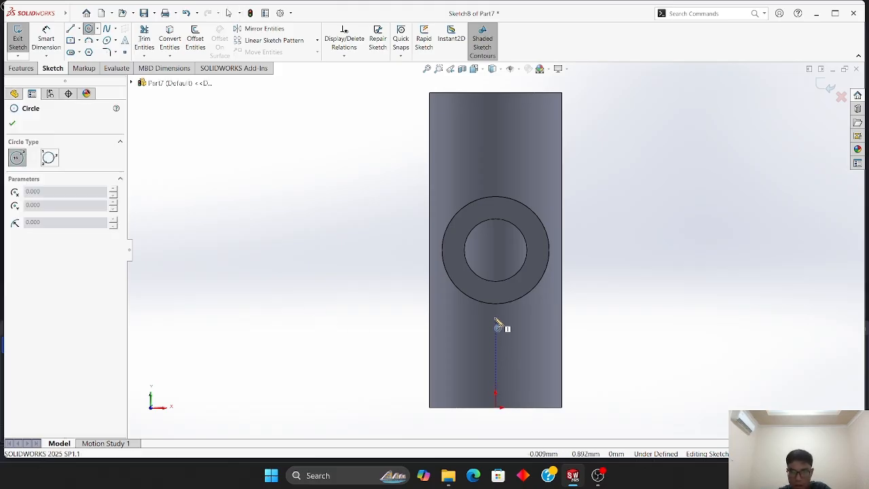
click(496, 252)
click(515, 266)
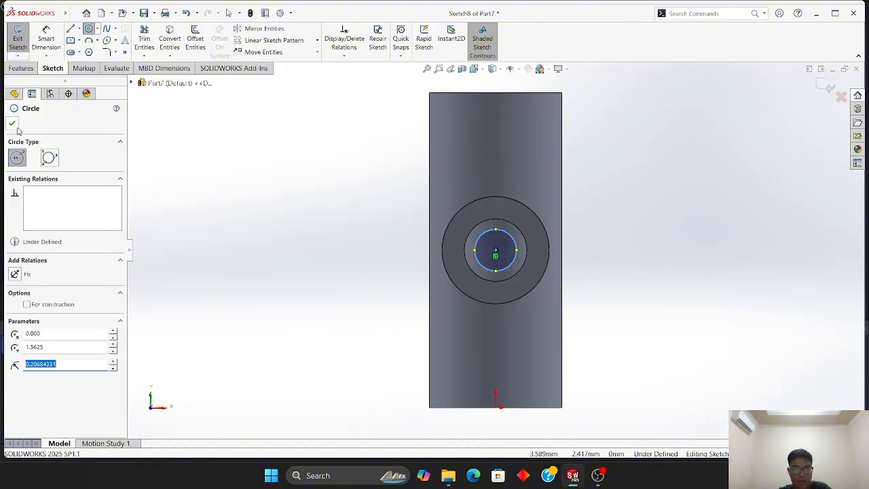
key(Escape)
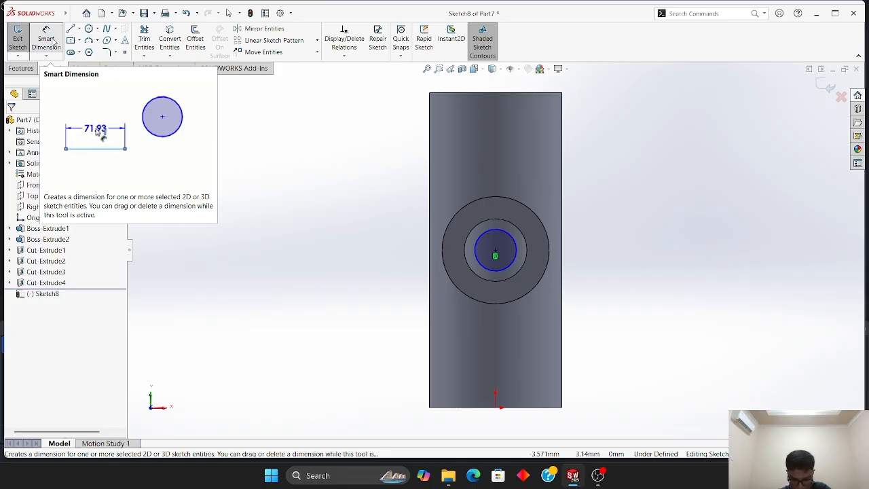
- Dimension the diameter of the new circle on the side branch's end face as 0.848 mm
click(54, 41)
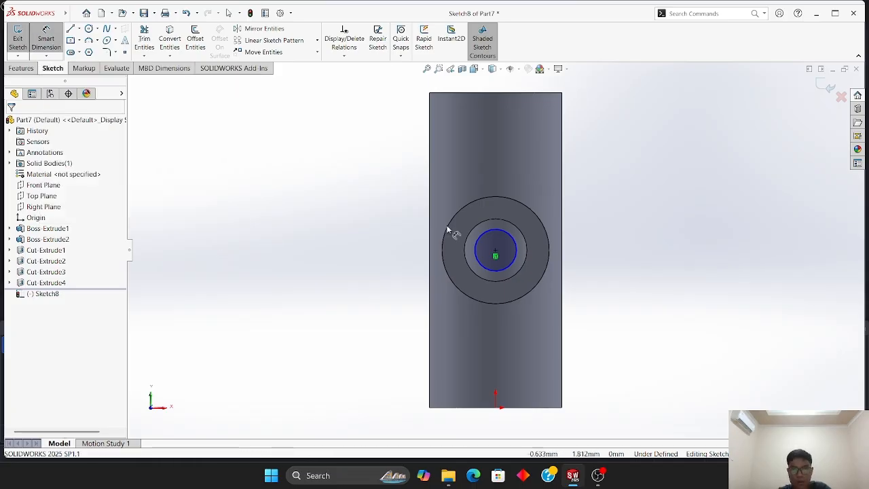
click(514, 242)
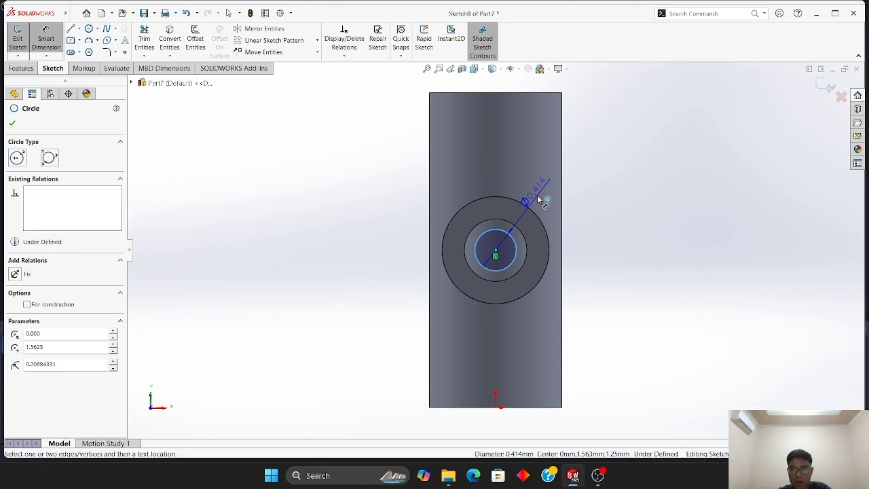
click(538, 199)
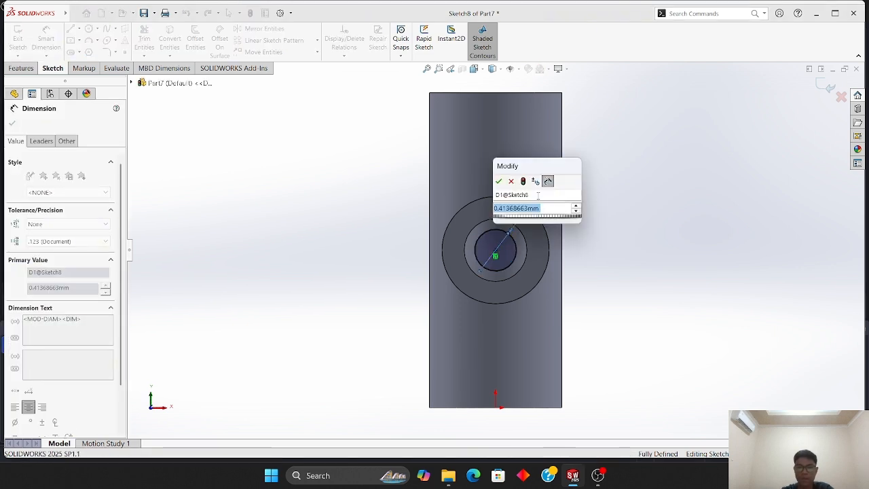
text(0.)
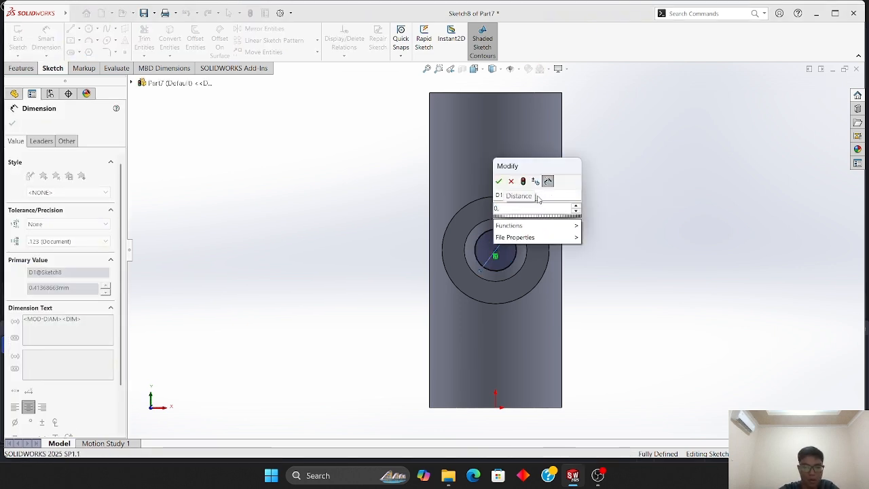
text(848)
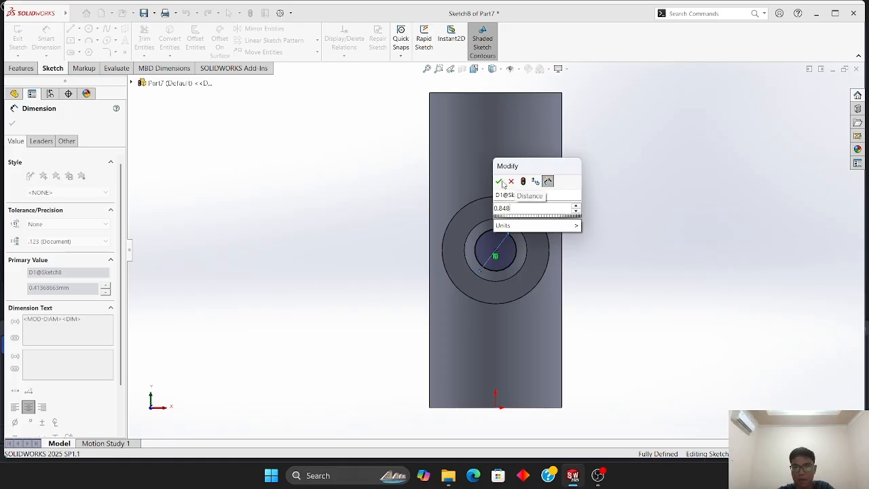
click(501, 182)
click(329, 211)
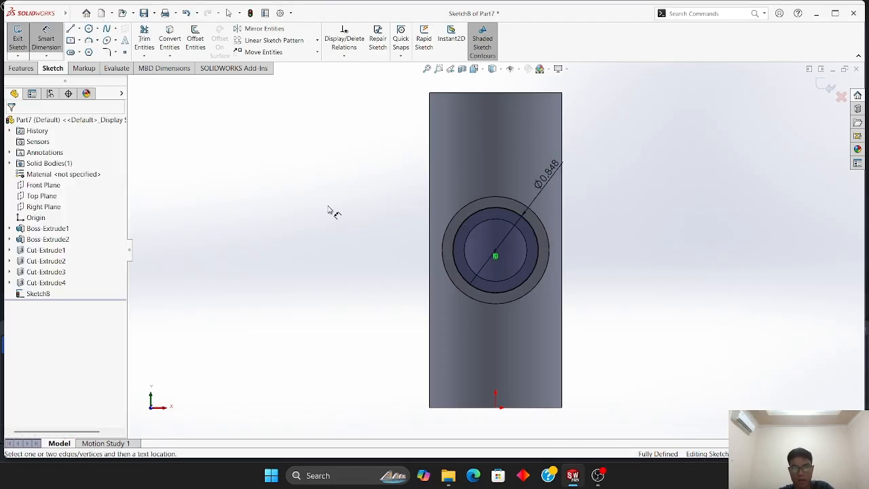
click(46, 35)
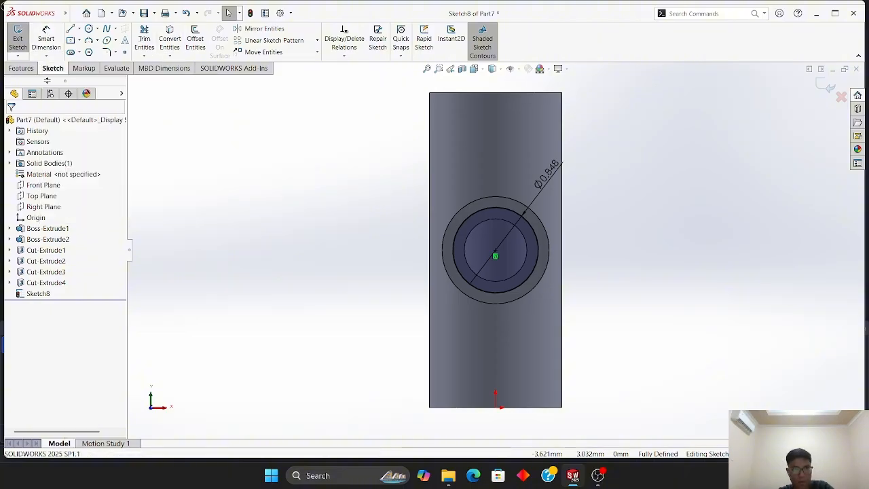
- Cut-extrude the 0.848 mm circle into the side branch with a Blind depth of 0.690 mm to form its socket
click(29, 72)
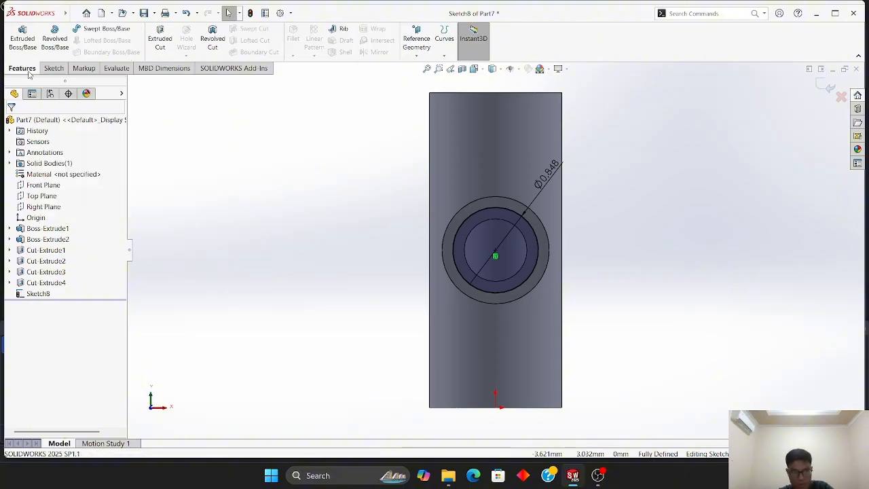
click(160, 38)
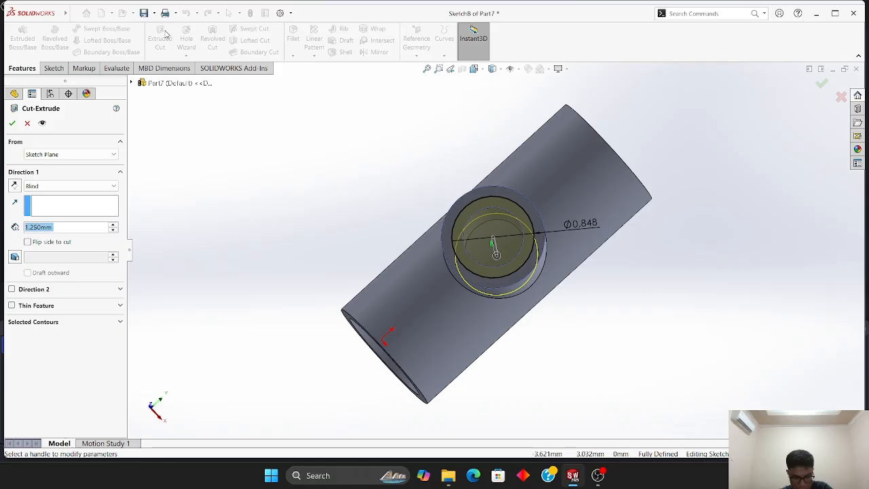
click(43, 226)
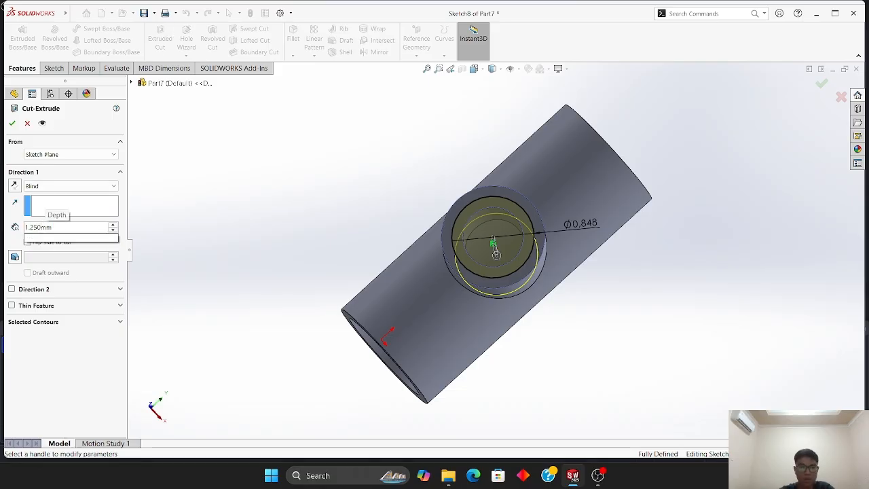
double_click(37, 227)
key(BackSpace)
text(0,)
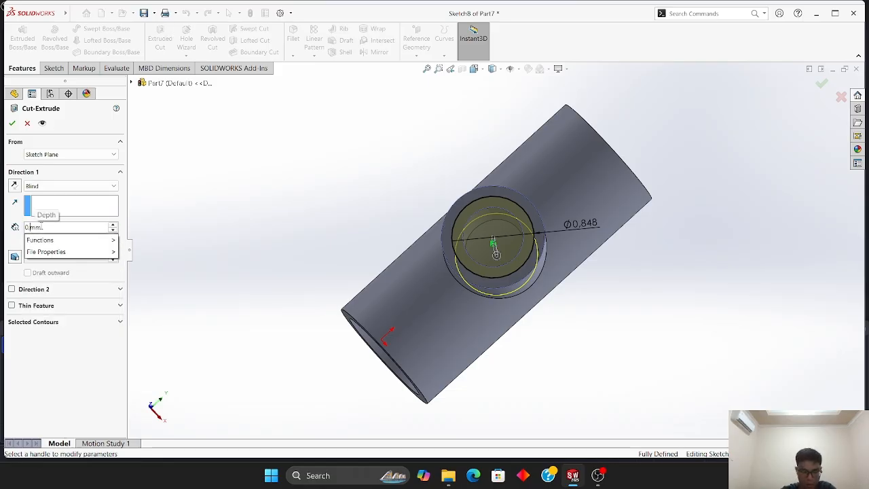
text(690)
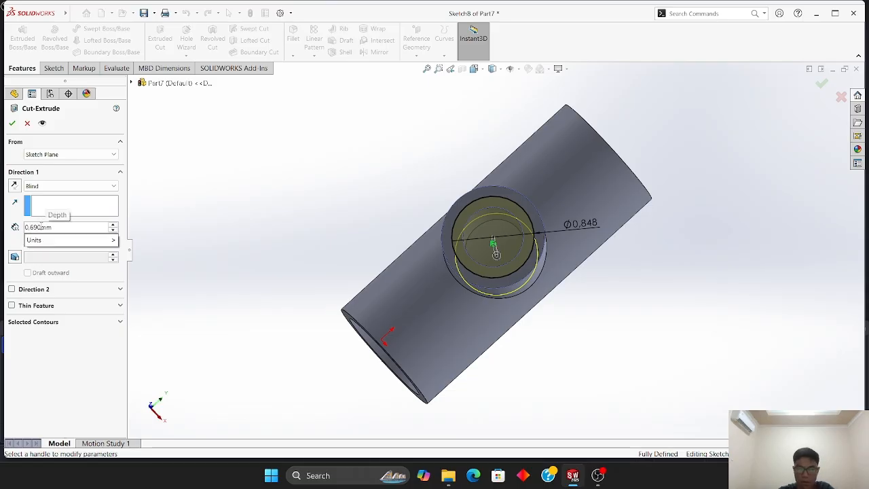
key(Return)
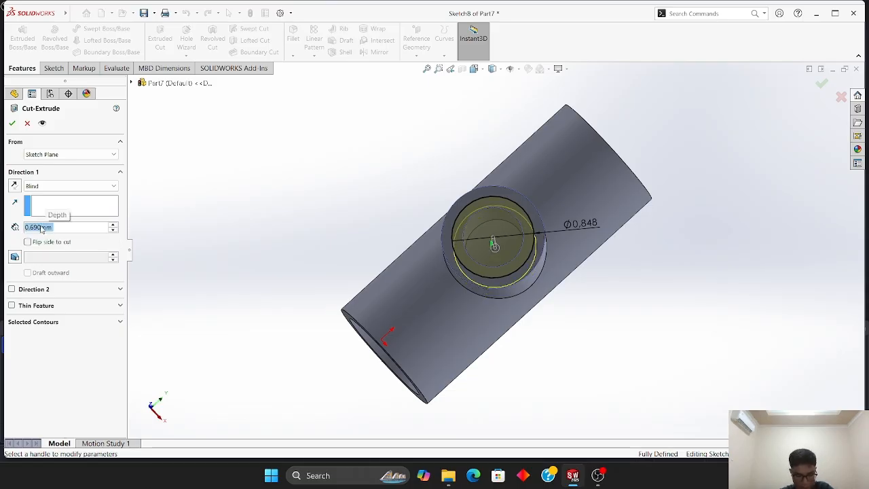
click(12, 123)
click(274, 199)
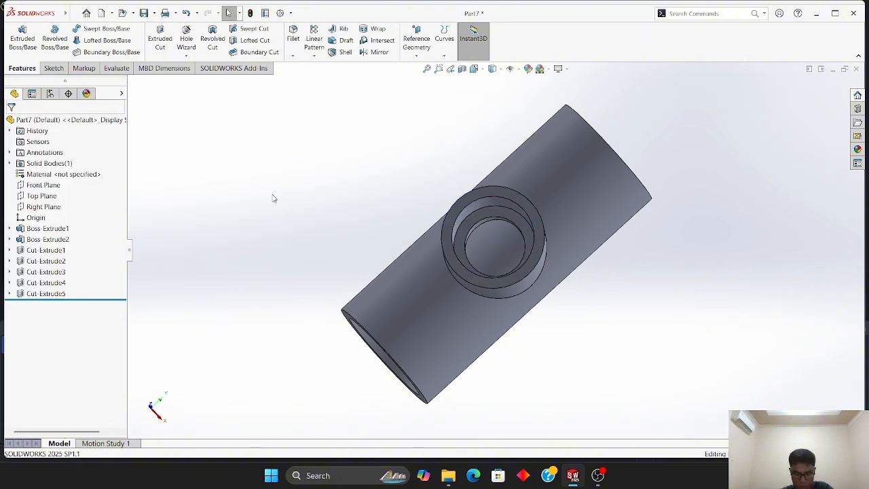
- Examine the tee from several angles, checking the side branch's socket and the main cylinder's end sockets and bore
key(Right)
key(Down)
key(Down)
key(Down)
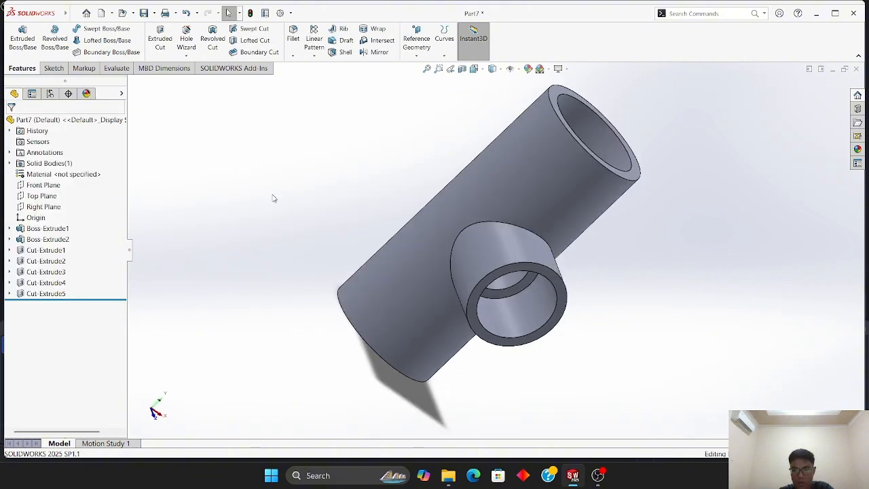
key(Up)
key(Up)
key(Up)
key(Up)
key(Up)
key(Up)
key(Up)
key(Left)
key(Right)
key(Right)
key(Right)
key(Right)
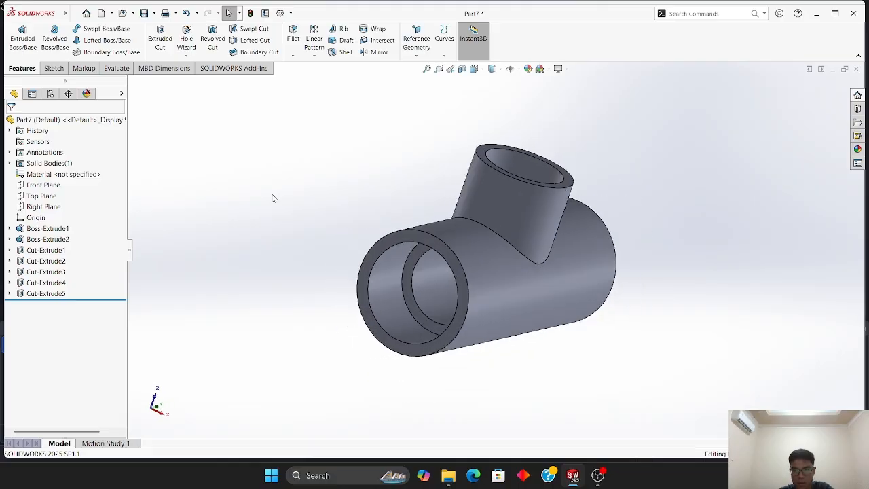
key(Up)
key(Down)
key(Up)
key(Up)
key(Up)
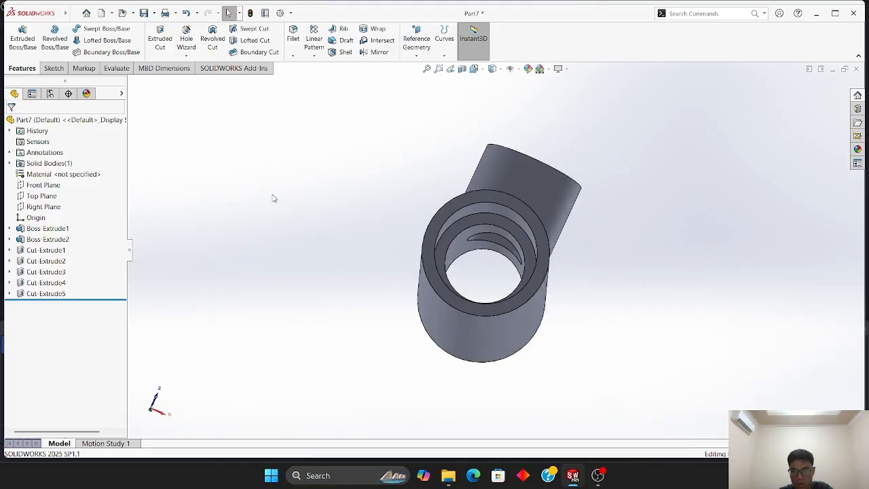
key(Left)
key(Left)
key(Left)
key(Left)
key(Left)
key(Left)
key(Left)
key(Left)
key(Left)
key(Left)
key(Left)
key(Left)
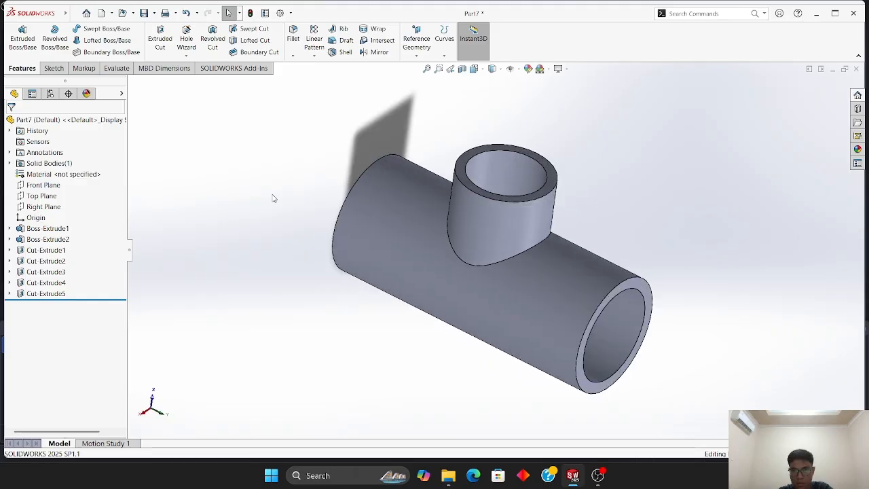
- Inspect the tee's outer form, its open ends and the junction where the side branch meets the main cylinder
key(Down)
key(Down)
key(Down)
key(Down)
key(Down)
key(Right)
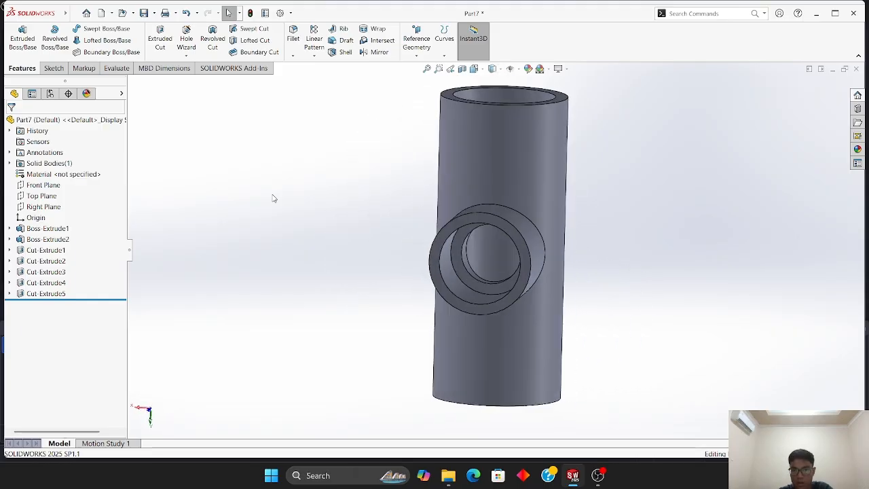
key(Left)
key(Right)
key(Right)
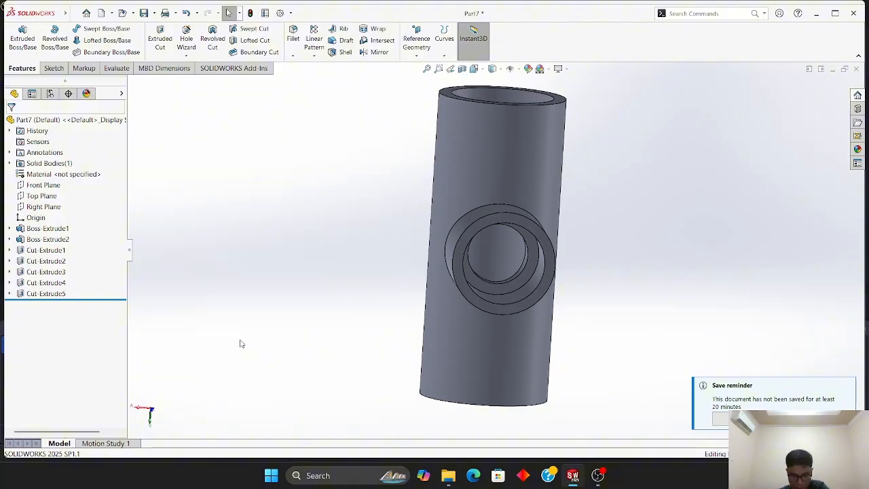
key(Down)
key(Down)
key(Left)
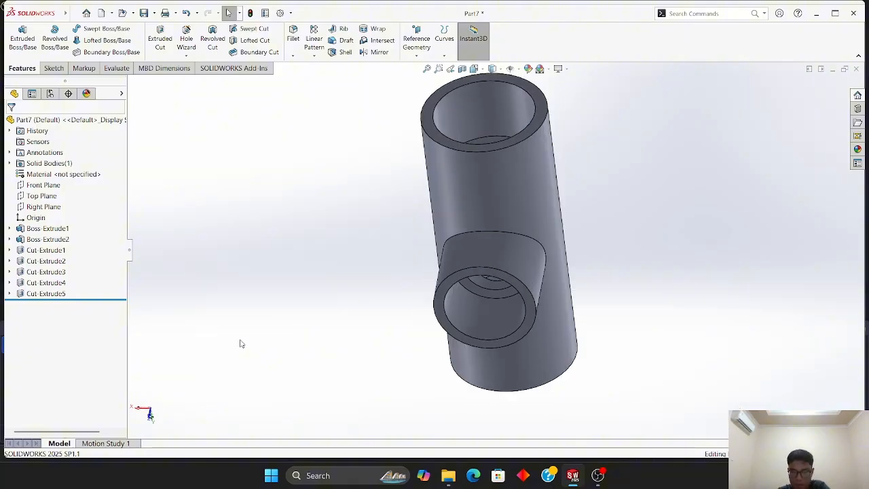
key(Left)
key(Left)
key(Left)
key(Left)
key(Left)
key(Left)
key(Right)
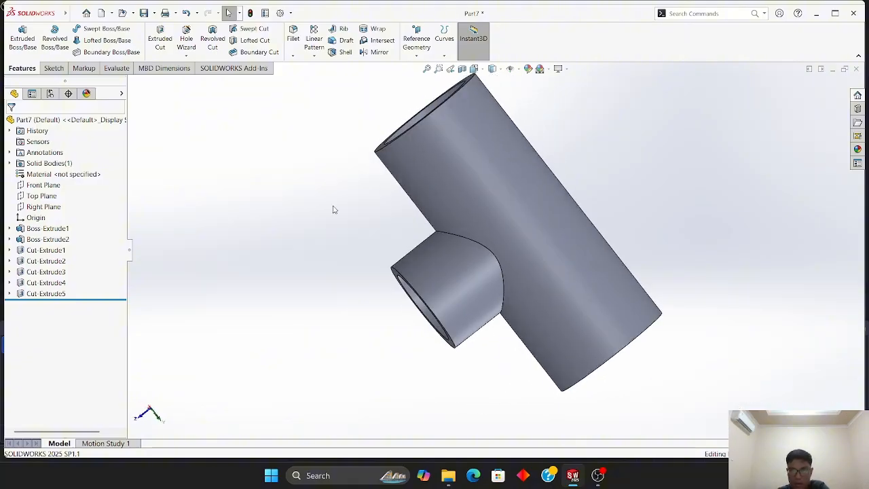
key(Down)
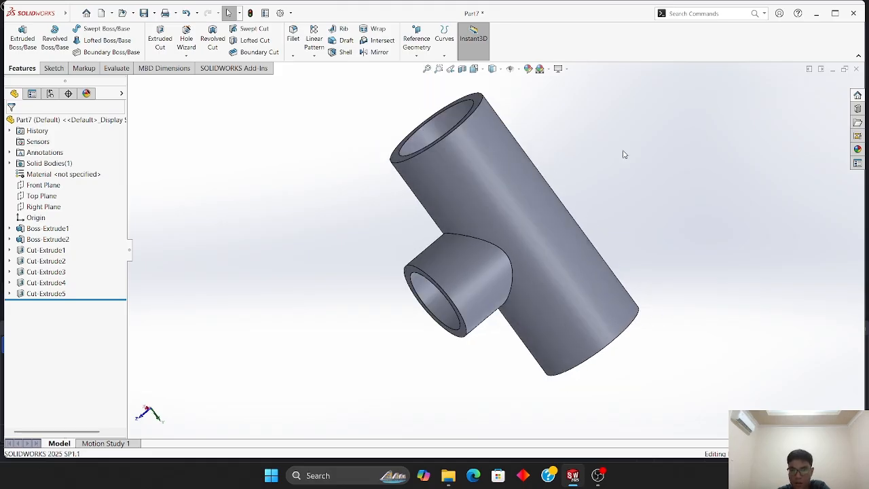
key(Left)
key(Left)
key(Left)
key(Left)
key(Down)
key(Down)
key(Down)
key(Down)
key(Right)
key(Right)
key(Right)
key(Right)
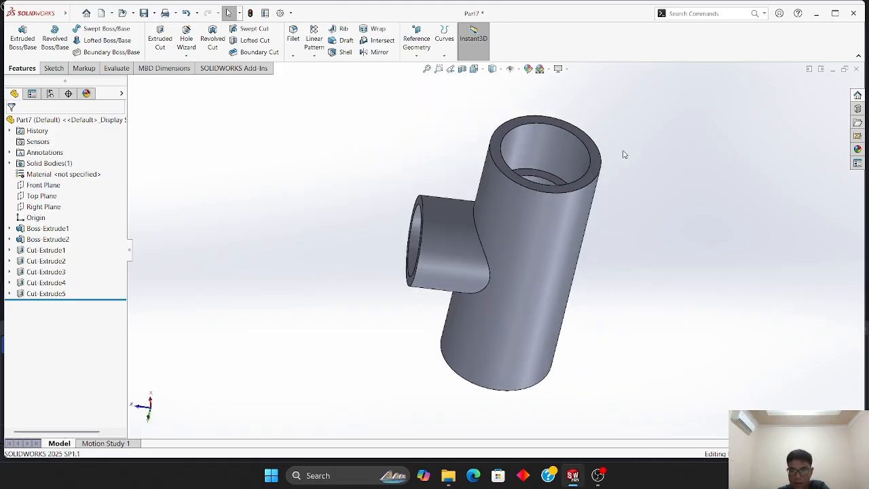
key(Right)
key(Up)
key(Left)
key(Right)
key(Right)
key(Right)
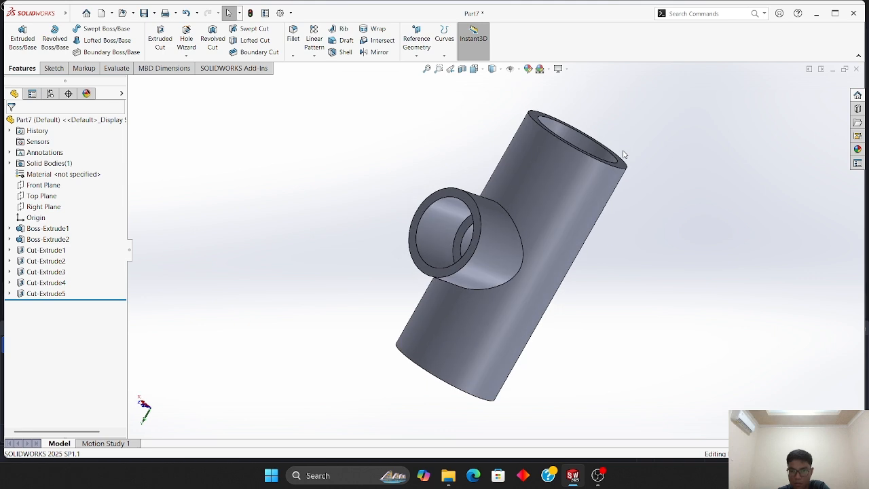
key(Left)
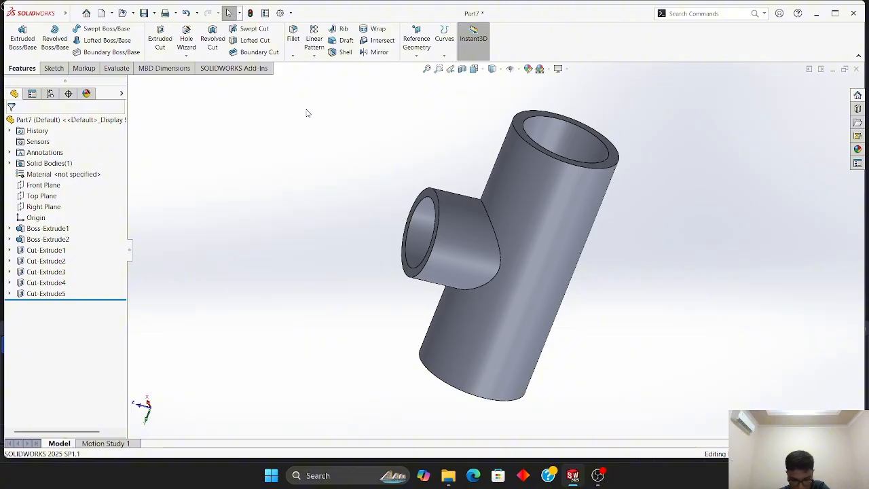
- Fillet the edge where the side branch meets the main cylinder with a symmetric 0.1 mm radius
click(293, 34)
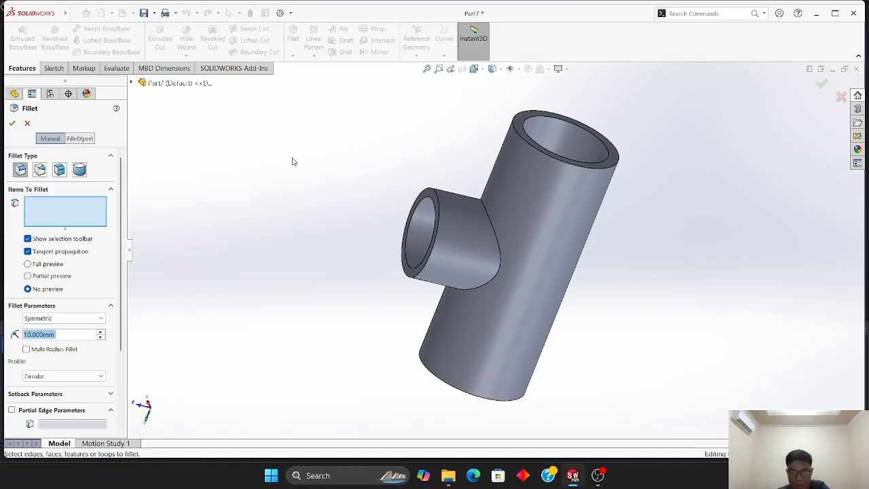
click(493, 282)
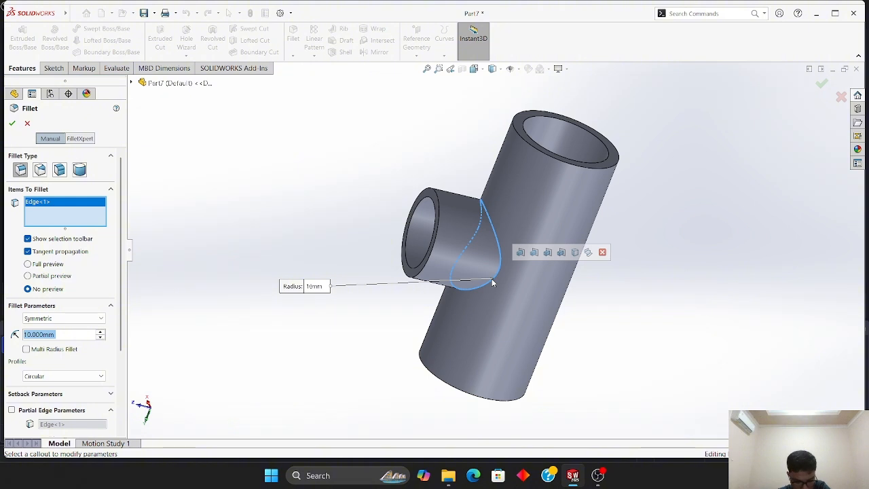
click(44, 334)
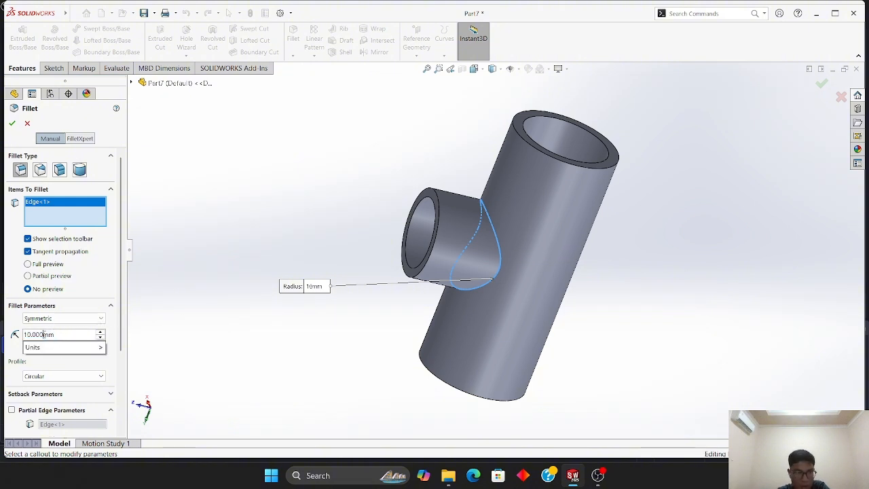
key(BackSpace)
key(BackSpace)
key(BackSpace)
key(BackSpace)
key(BackSpace)
key(BackSpace)
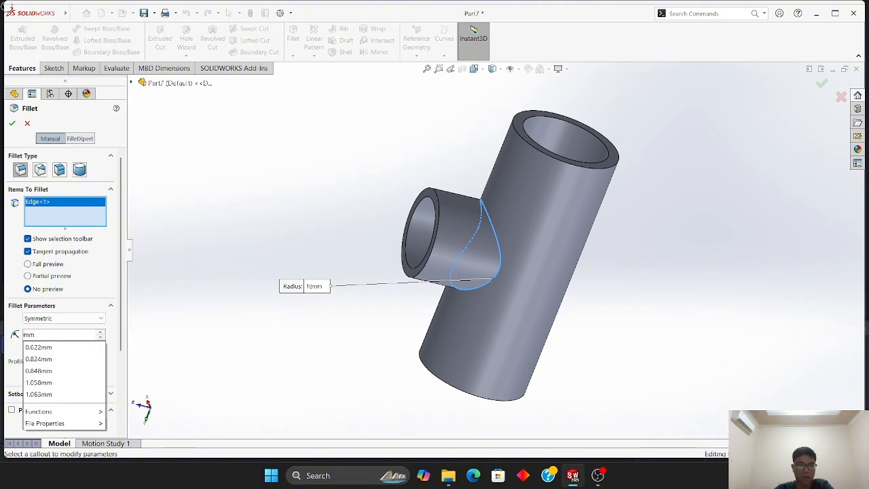
text(0.1)
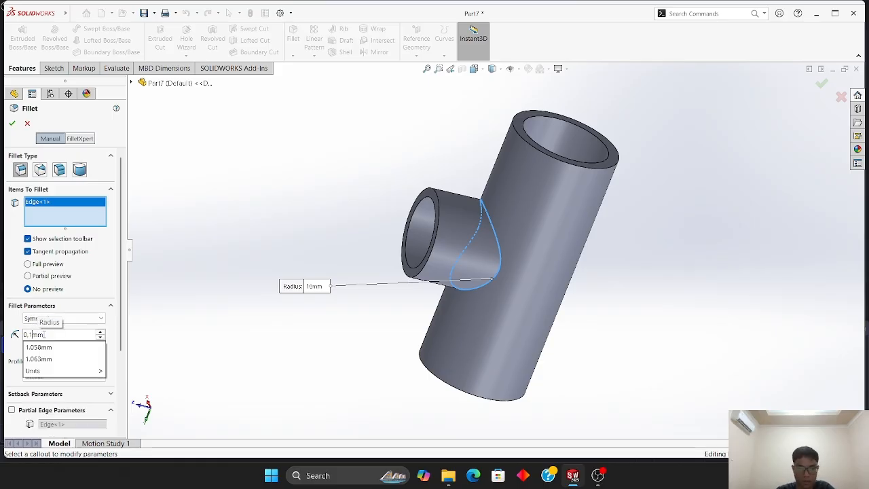
key(Return)
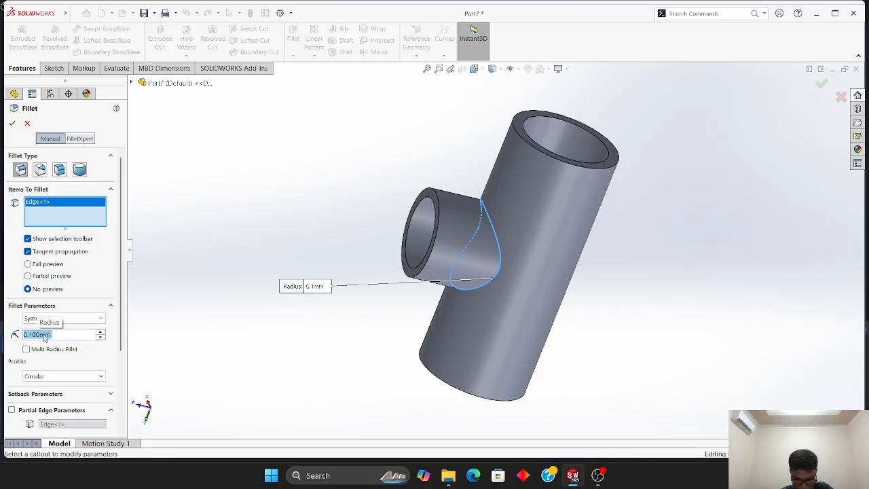
click(11, 123)
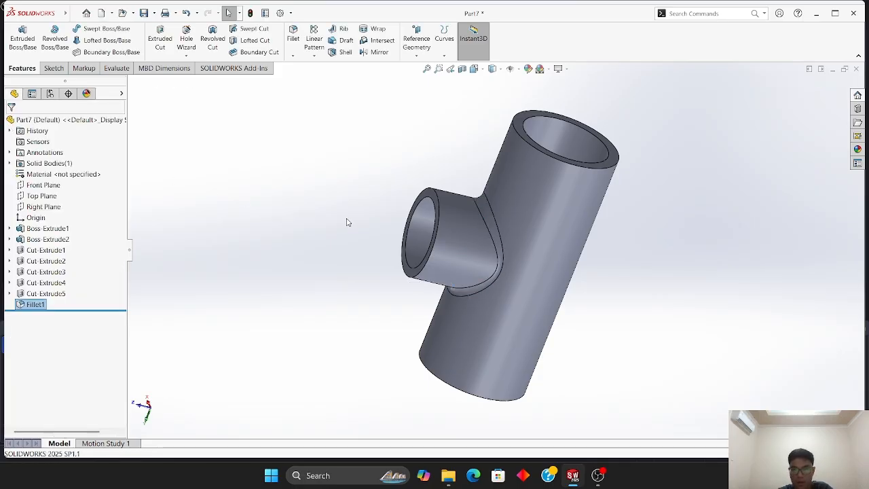
- Examine the new fillet around the side branch's base and the tee's stepped bores from all sides
key(Down)
key(Up)
key(Right)
key(Right)
key(Left)
key(Left)
key(Left)
key(Right)
key(Right)
key(Right)
key(Right)
key(Right)
key(Right)
key(Right)
key(Right)
key(Right)
key(Right)
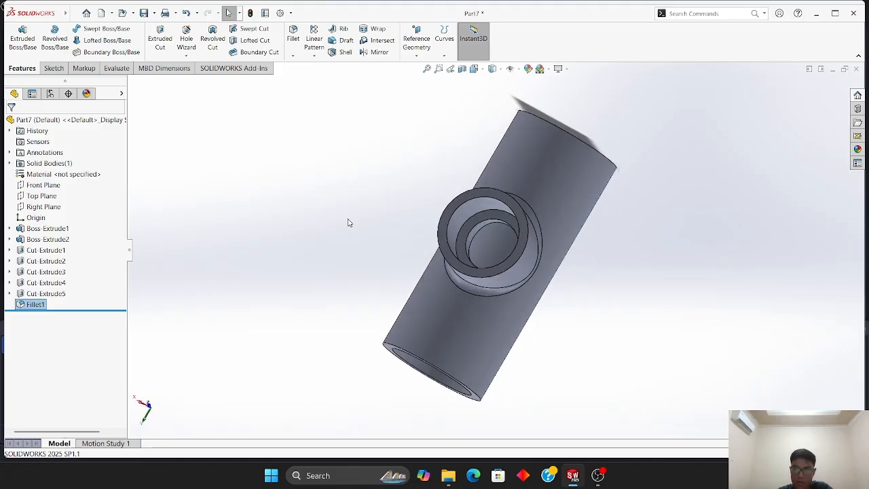
key(Right)
key(Right)
key(Right)
key(Right)
key(Right)
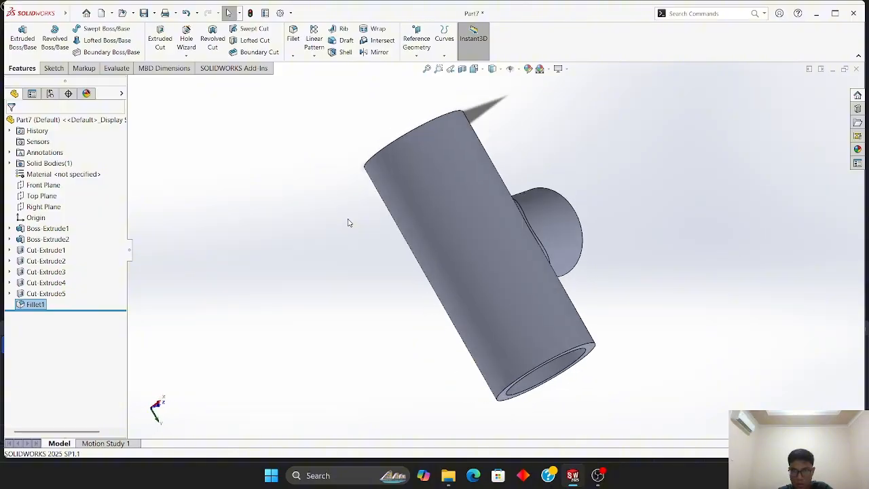
key(Down)
key(Down)
key(Down)
key(Down)
key(Down)
key(Right)
key(Right)
key(Right)
key(Right)
key(Right)
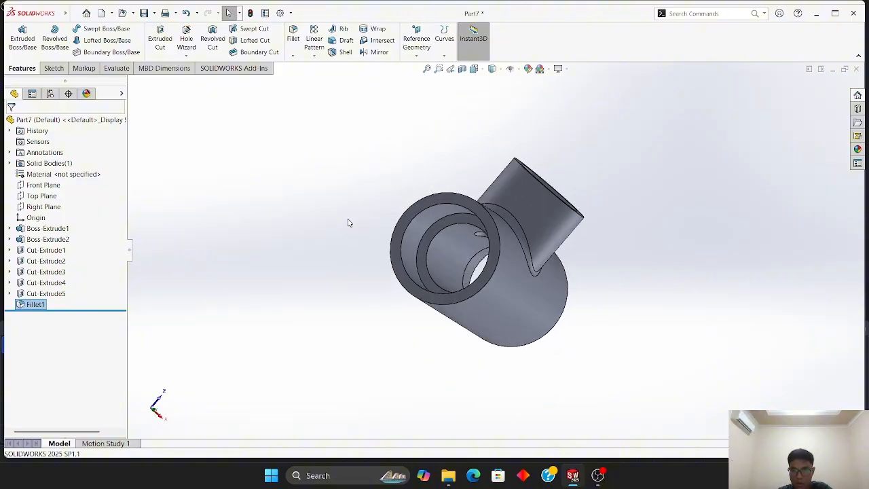
key(Down)
key(Down)
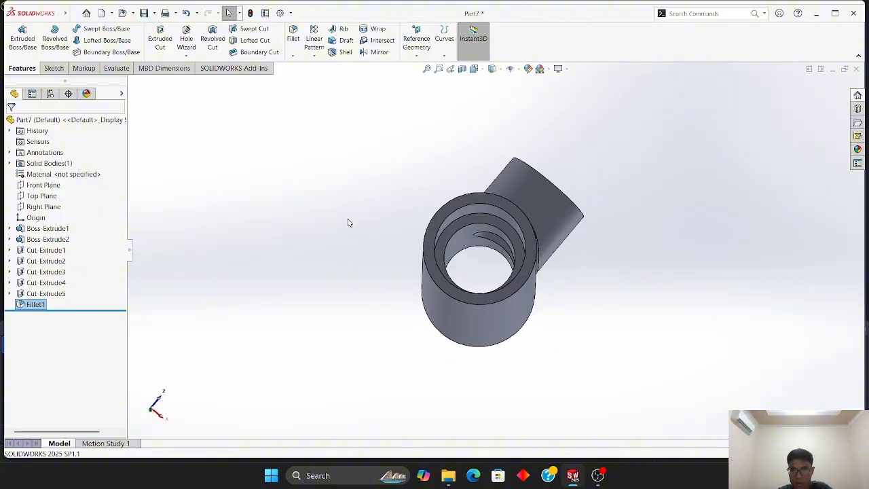
key(Right)
key(Right)
key(Right)
key(Right)
key(Right)
key(Right)
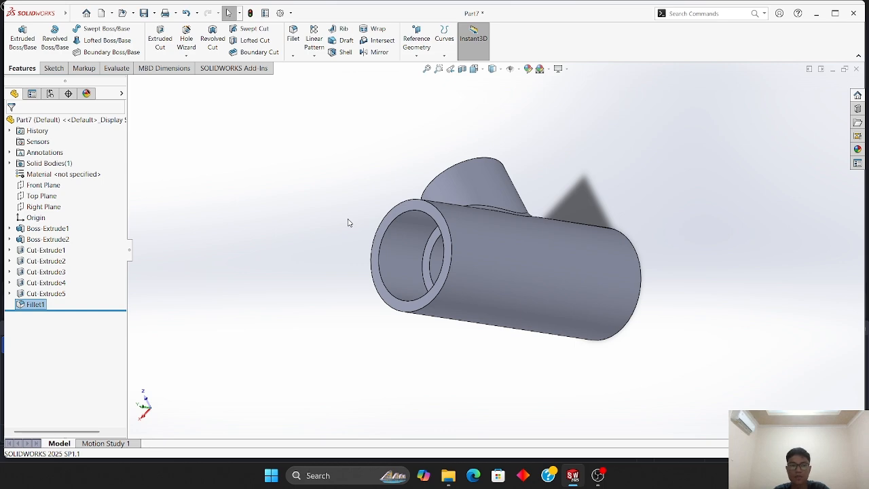
key(Down)
key(Down)
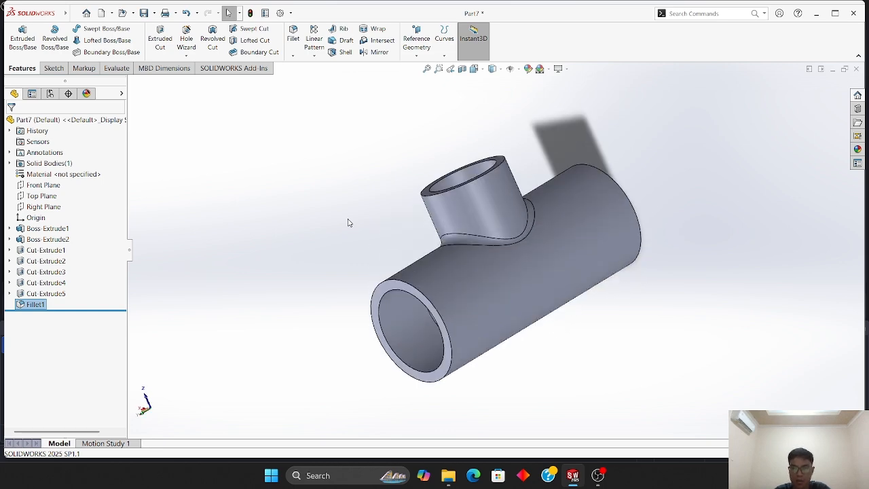